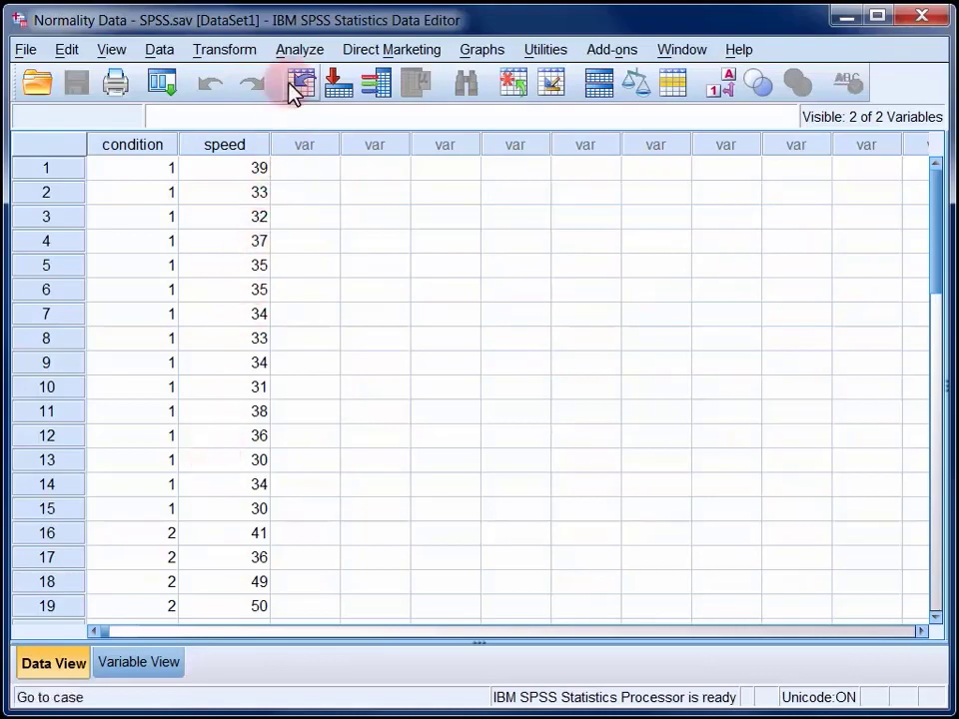
# Set up an Explore analysis with Speed as the dependent variable and Experimental Condition as the factor
pyautogui.click(292, 50)
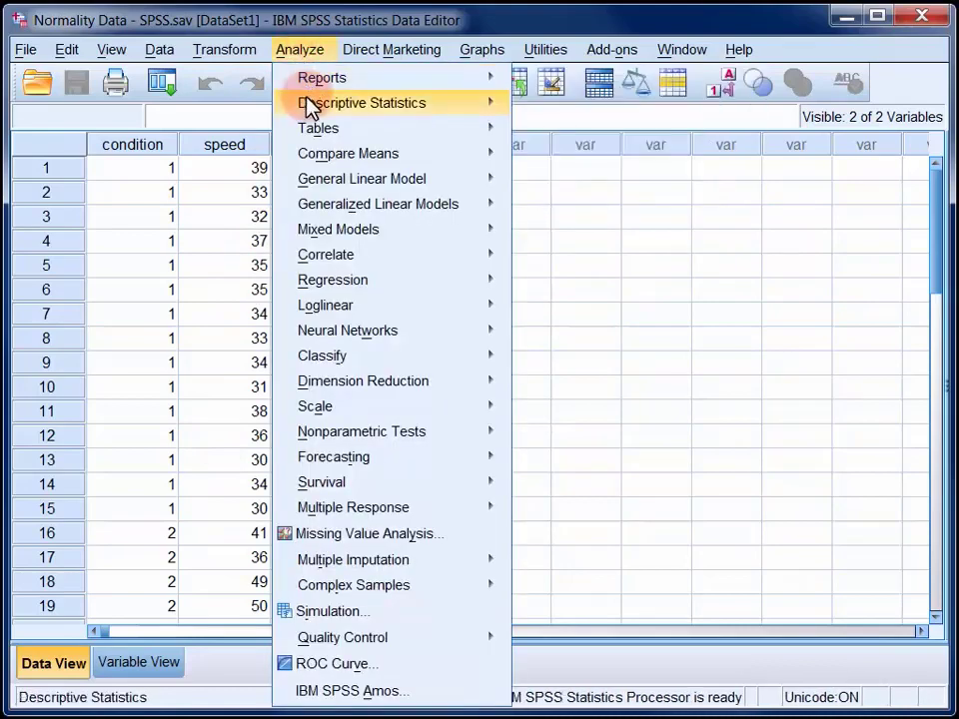
pyautogui.moveTo(307, 100)
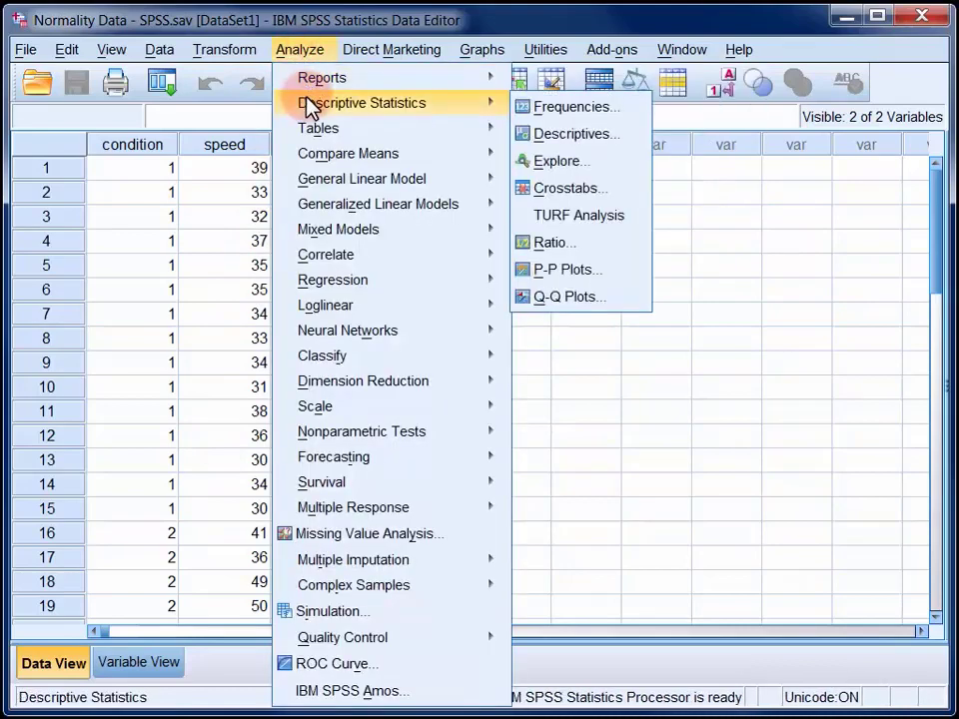
pyautogui.click(547, 160)
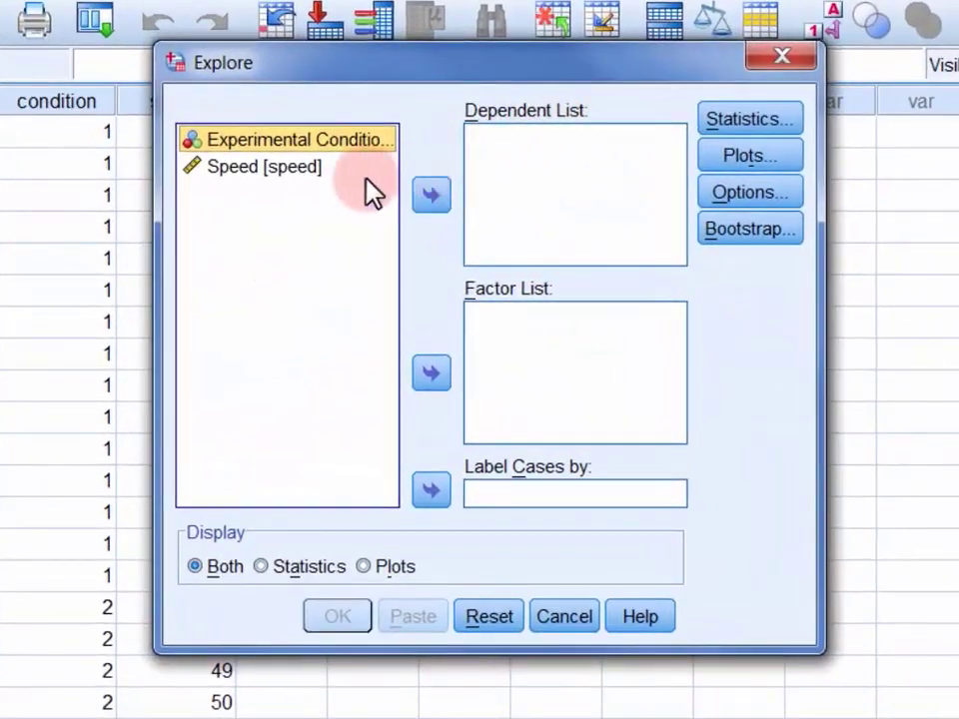
pyautogui.click(296, 170)
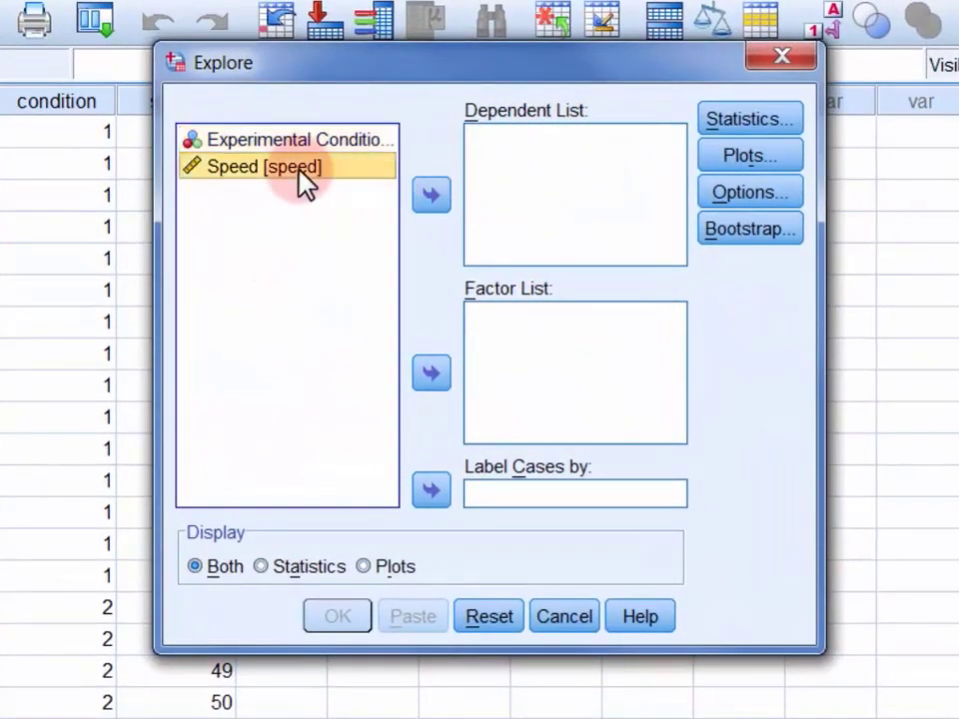
pyautogui.click(431, 197)
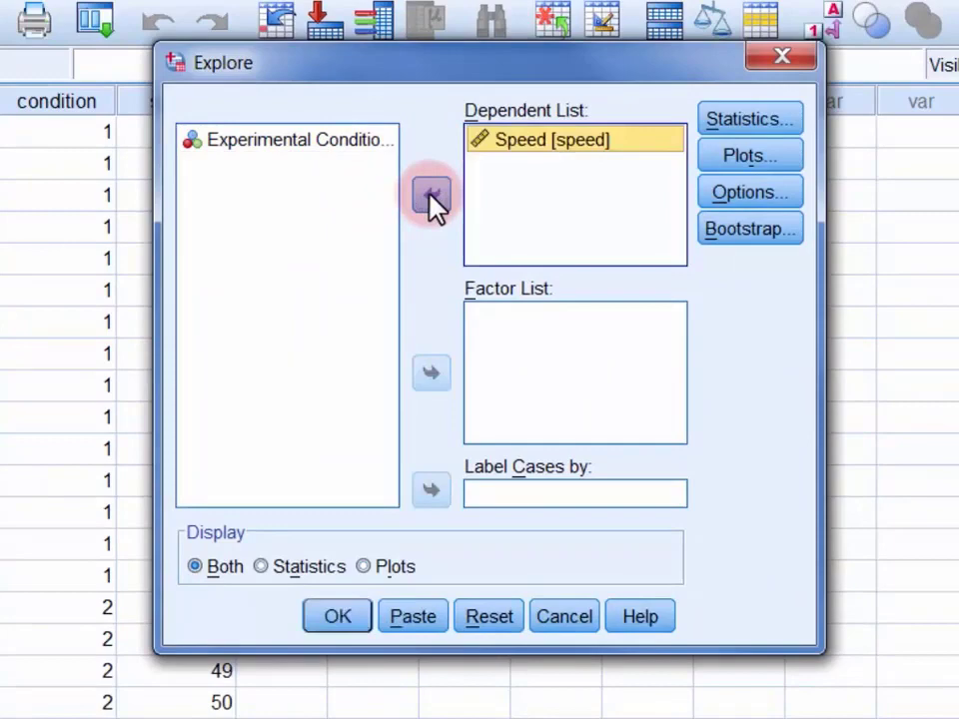
pyautogui.click(321, 160)
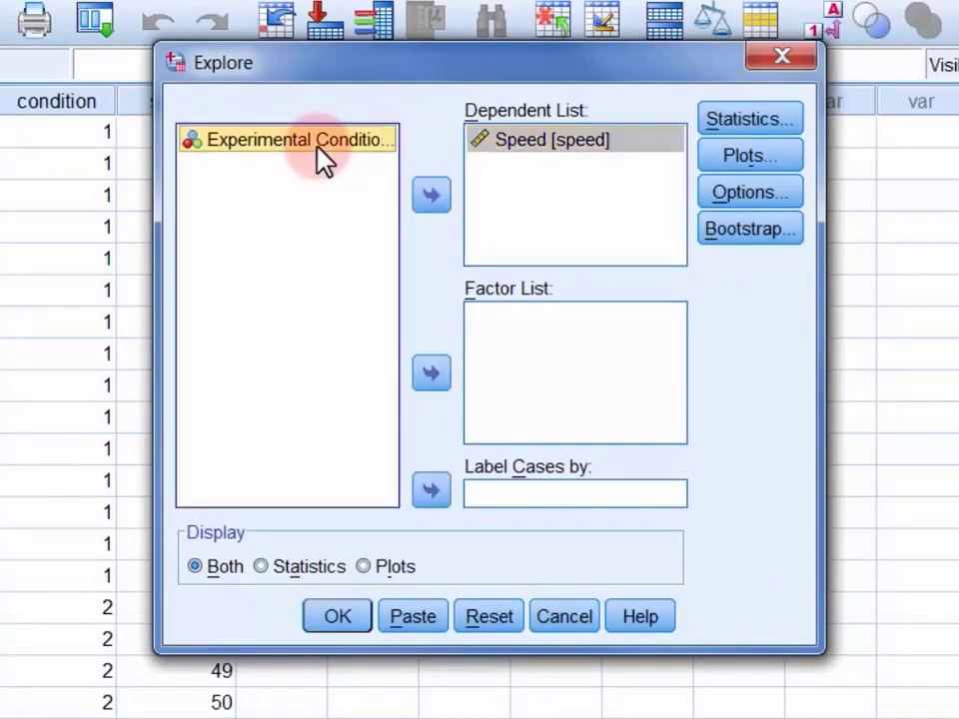
pyautogui.click(430, 375)
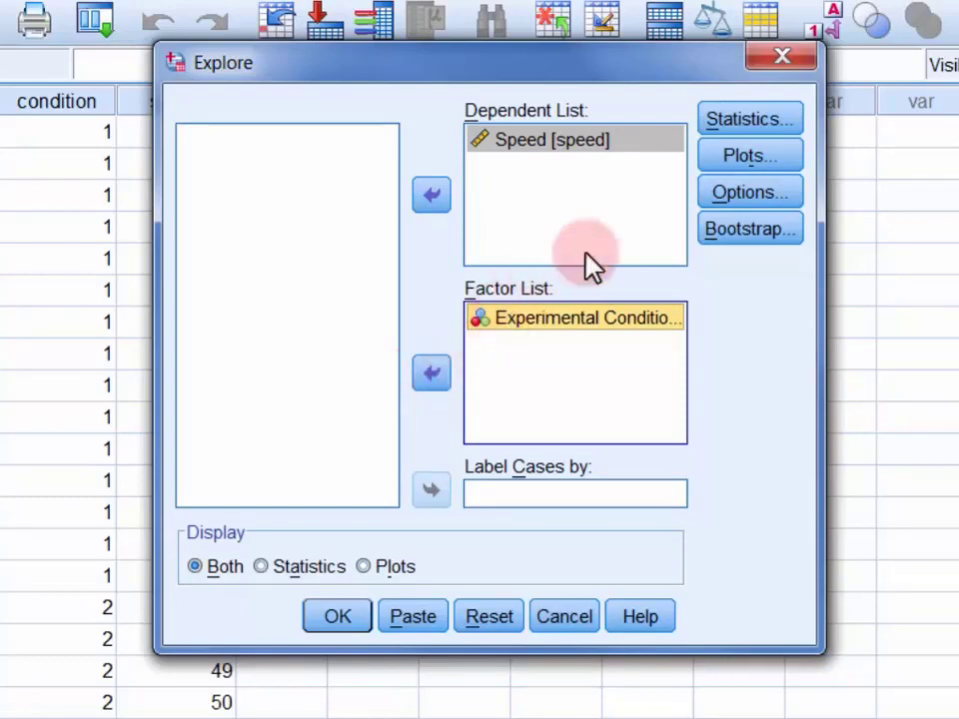
# Add histograms and normality plots with tests to the Explore output and run the analysis
pyautogui.click(744, 166)
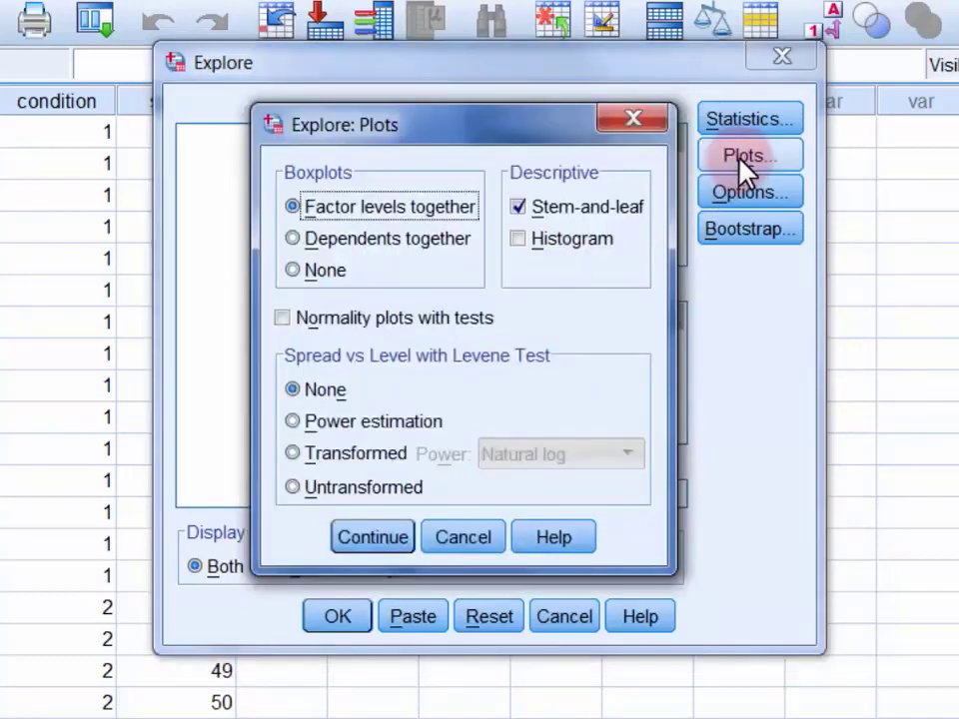
pyautogui.click(611, 241)
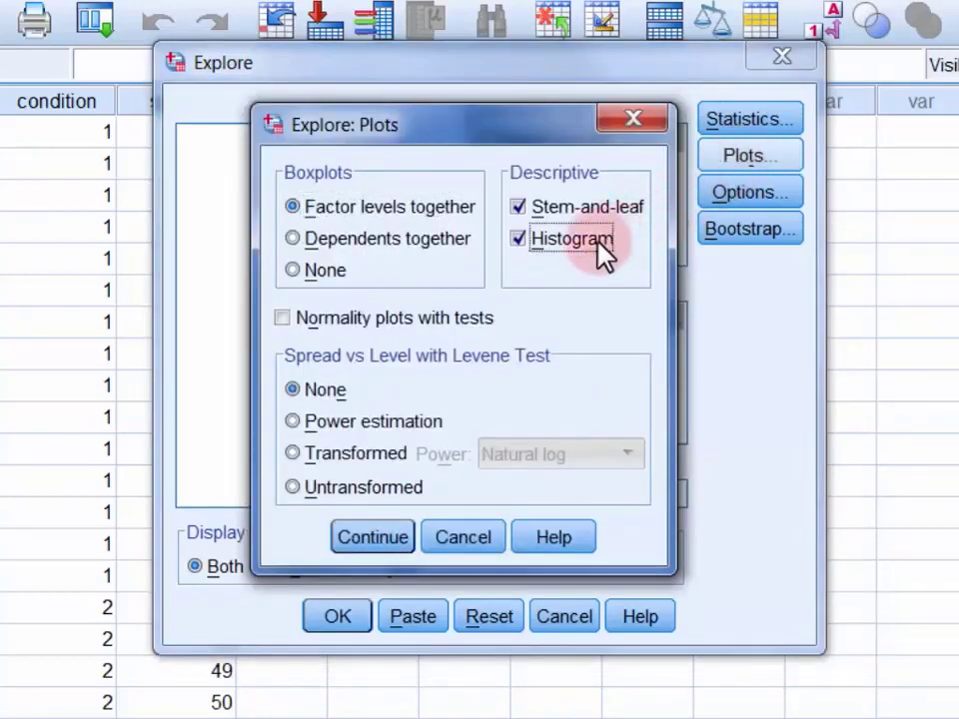
pyautogui.click(493, 314)
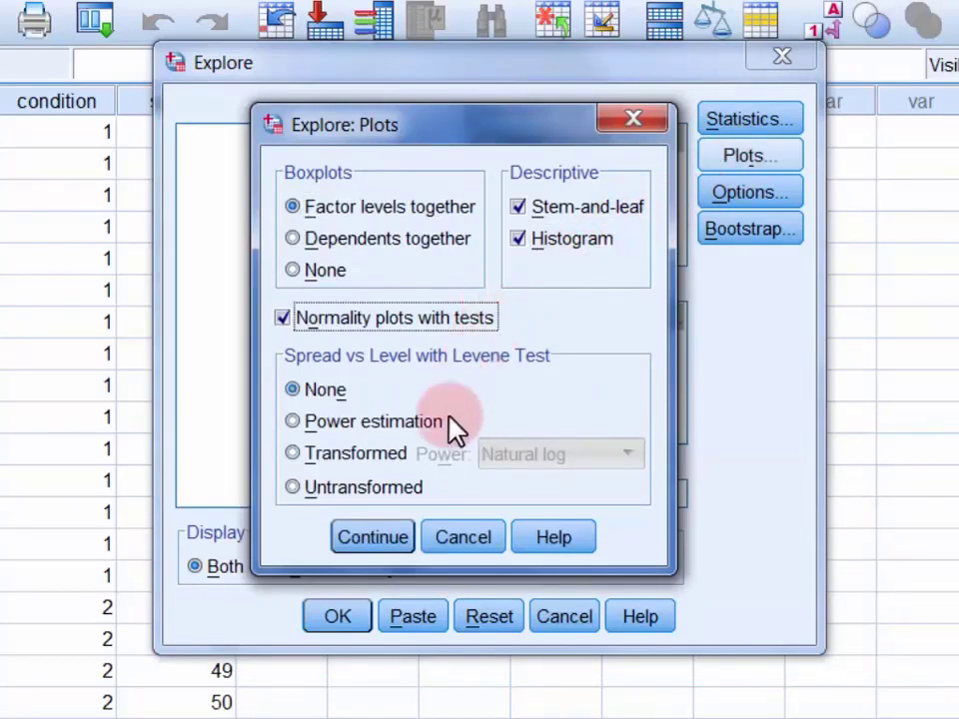
pyautogui.click(399, 533)
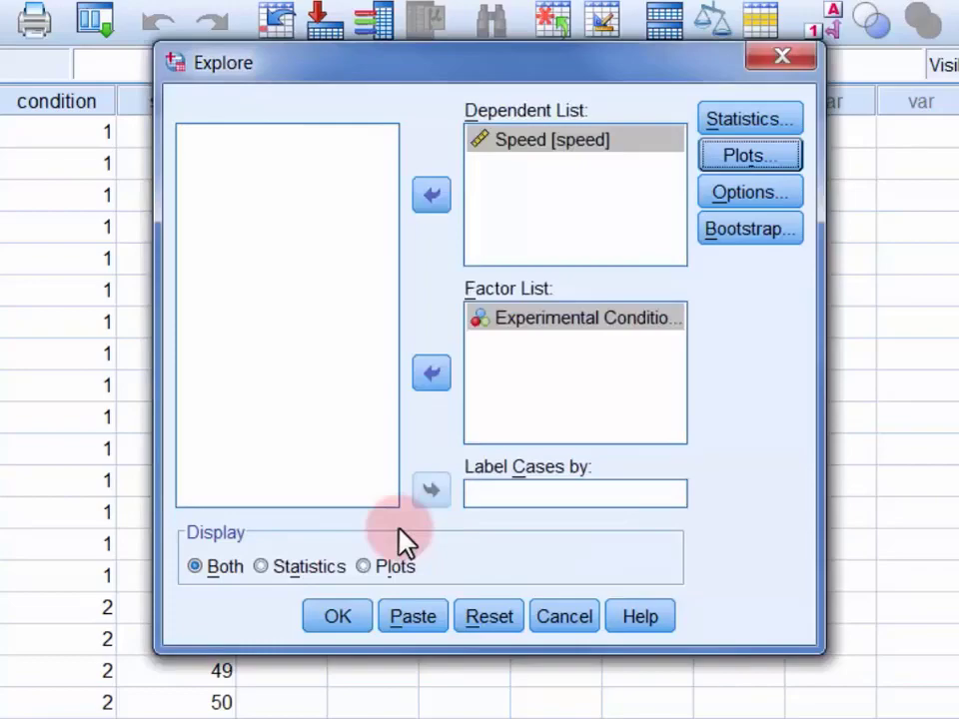
pyautogui.click(357, 614)
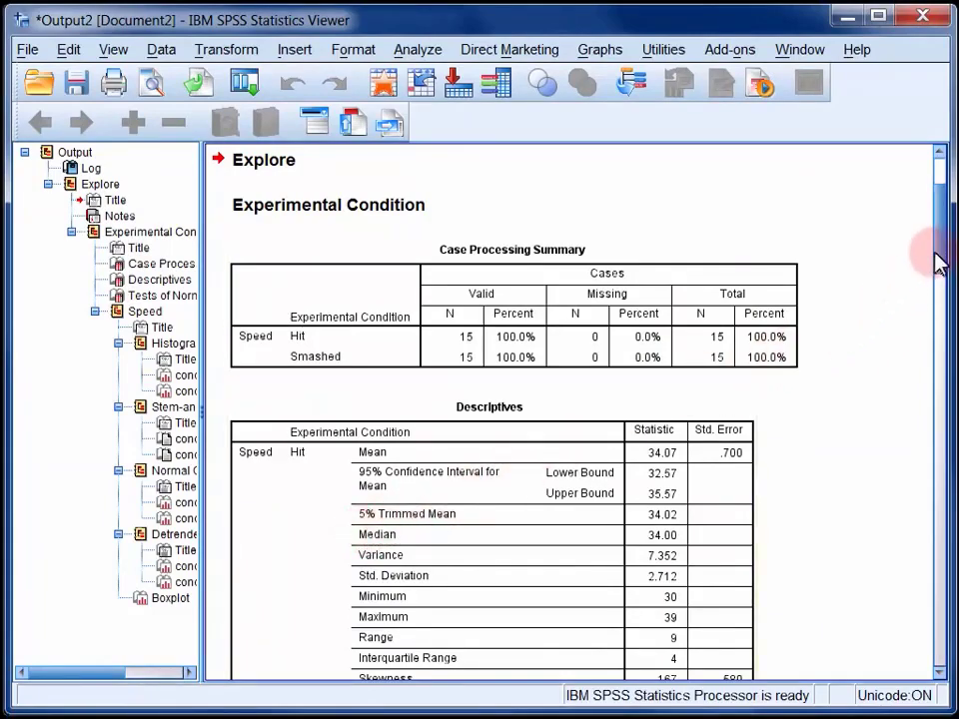
# Examine the skewness and kurtosis in the Descriptives table and the Shapiro-Wilk significance in the Tests of Normality table
pyautogui.moveTo(939, 265); pyautogui.dragTo(939, 383)
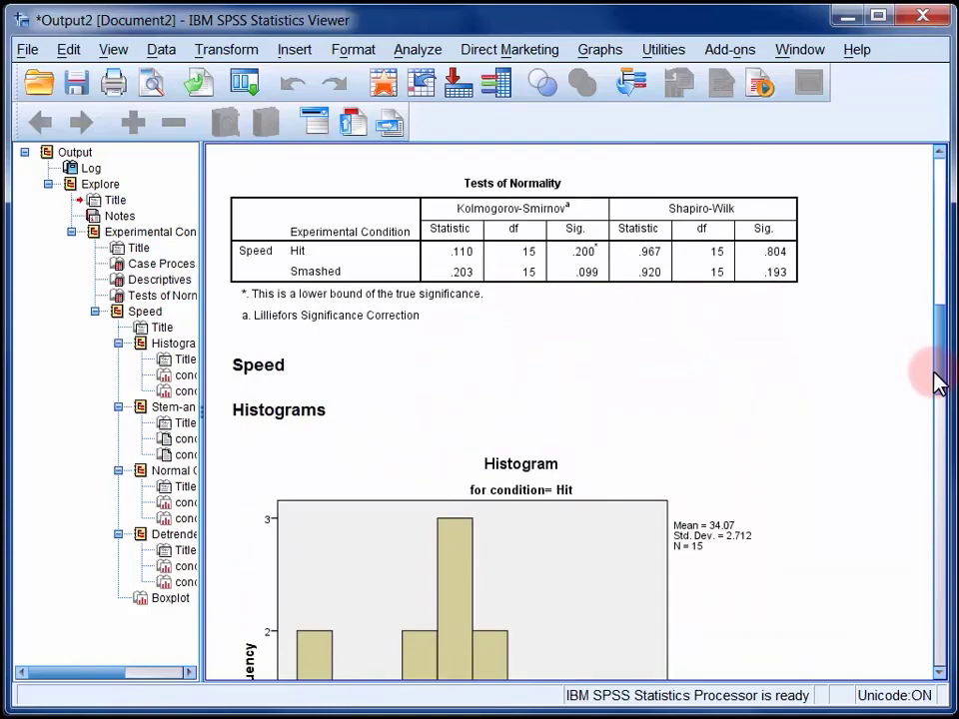
pyautogui.moveTo(939, 383); pyautogui.dragTo(928, 306)
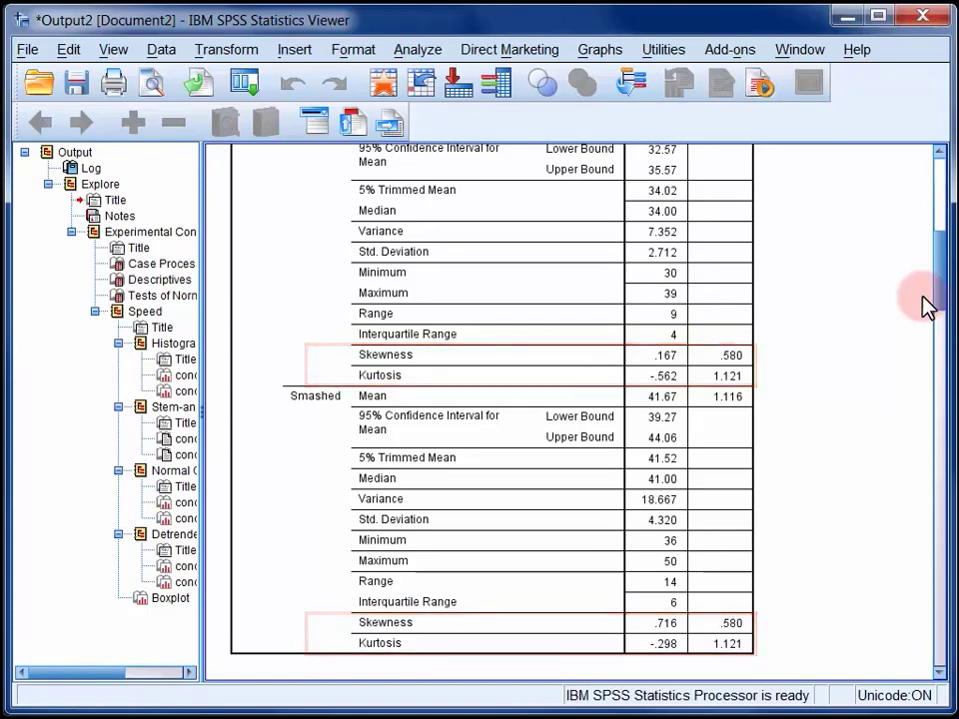
pyautogui.scroll(-5, 943, 305)
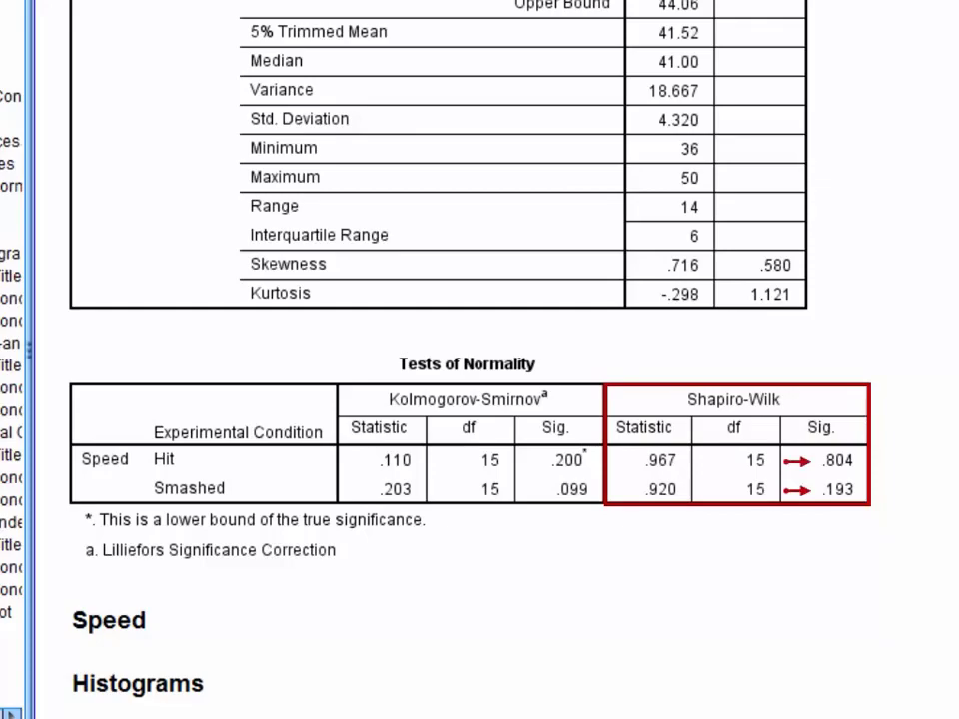
pyautogui.scroll(-3, 449, 400)
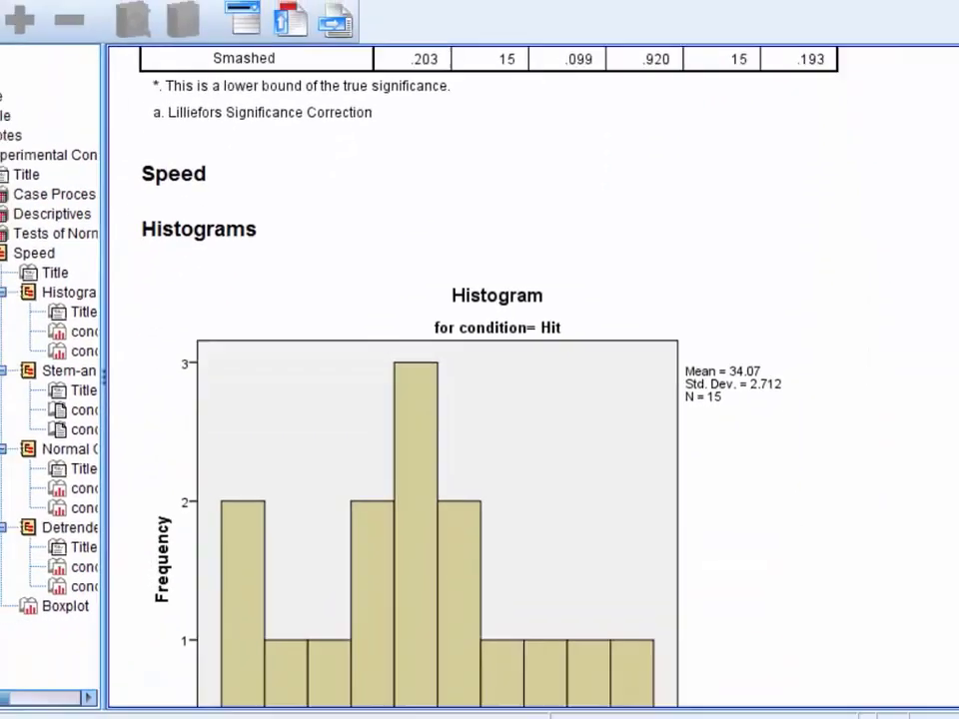
# Add a normal distribution curve to the Speed histogram for the Hit condition and close the chart editor
pyautogui.moveTo(943, 385); pyautogui.dragTo(938, 413)
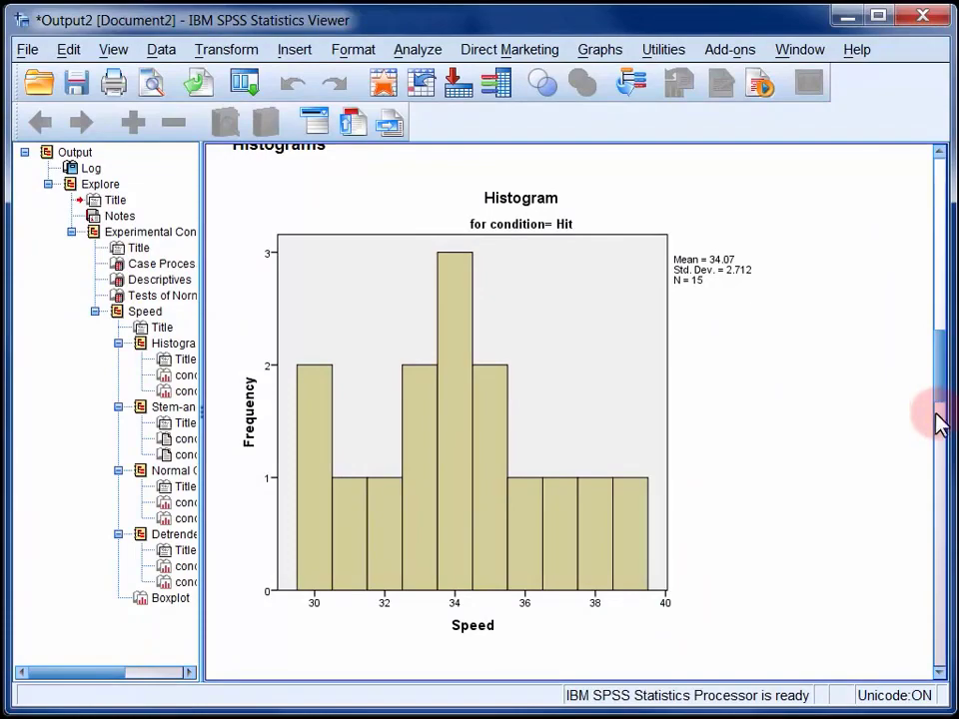
pyautogui.click(550, 525)
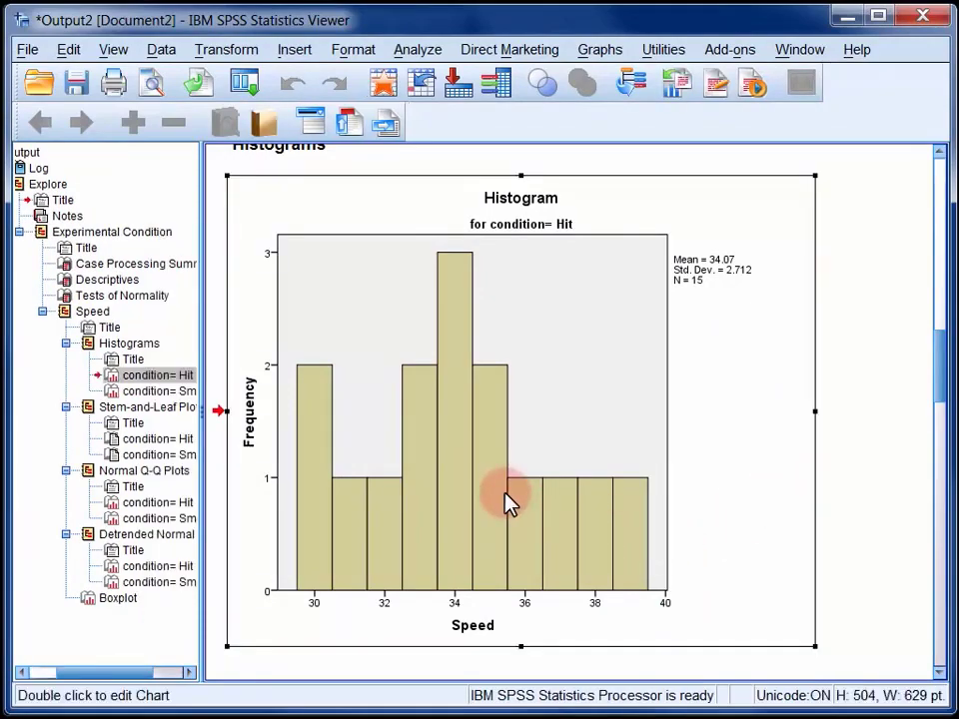
pyautogui.doubleClick(504, 502)
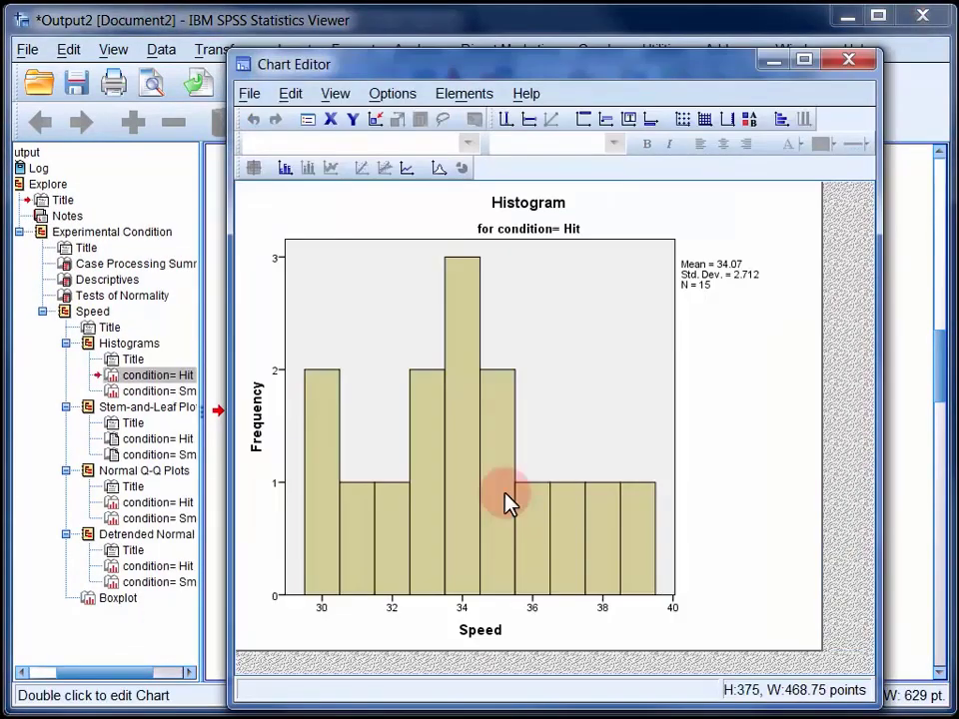
pyautogui.click(462, 95)
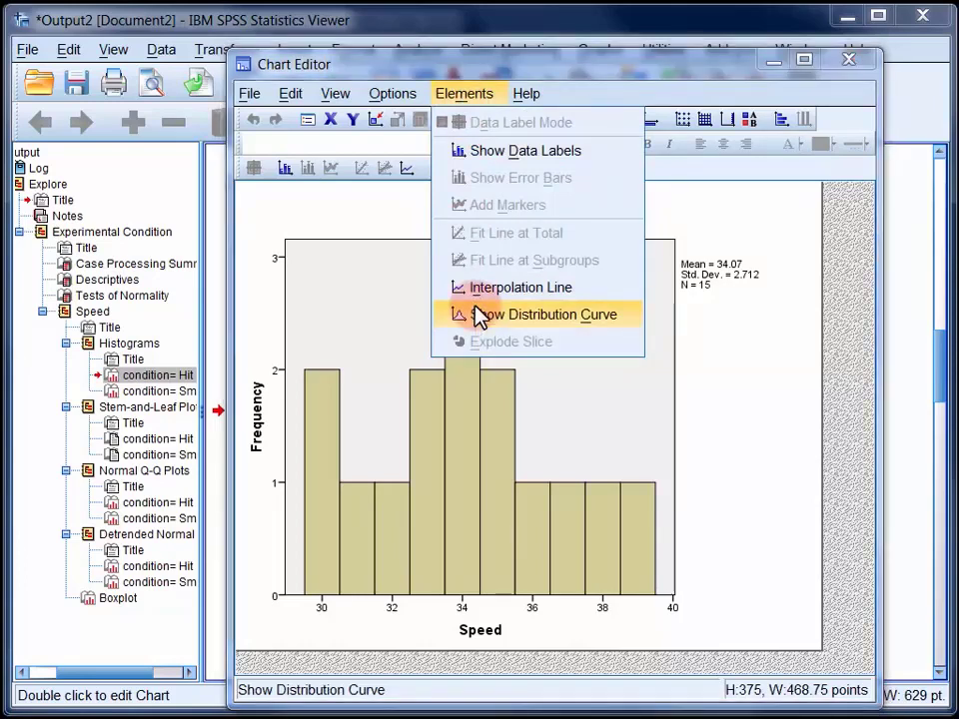
pyautogui.click(477, 316)
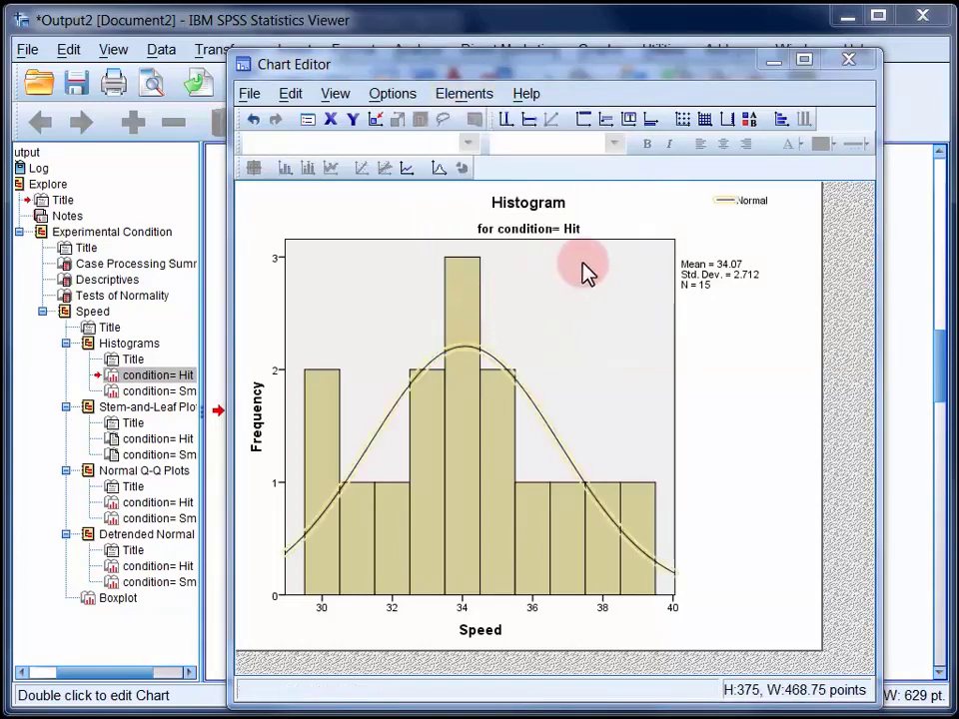
pyautogui.click(846, 61)
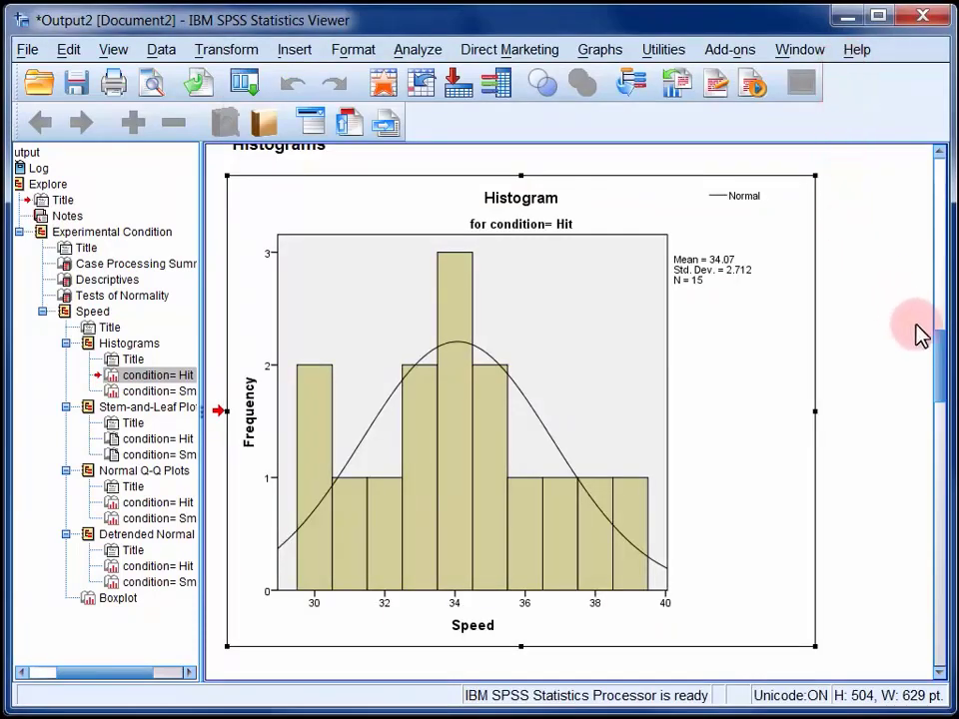
# Examine the stem-and-leaf plots, normal and detrended Q-Q plots, and the boxplot of Speed by condition
pyautogui.moveTo(941, 349); pyautogui.dragTo(951, 522)
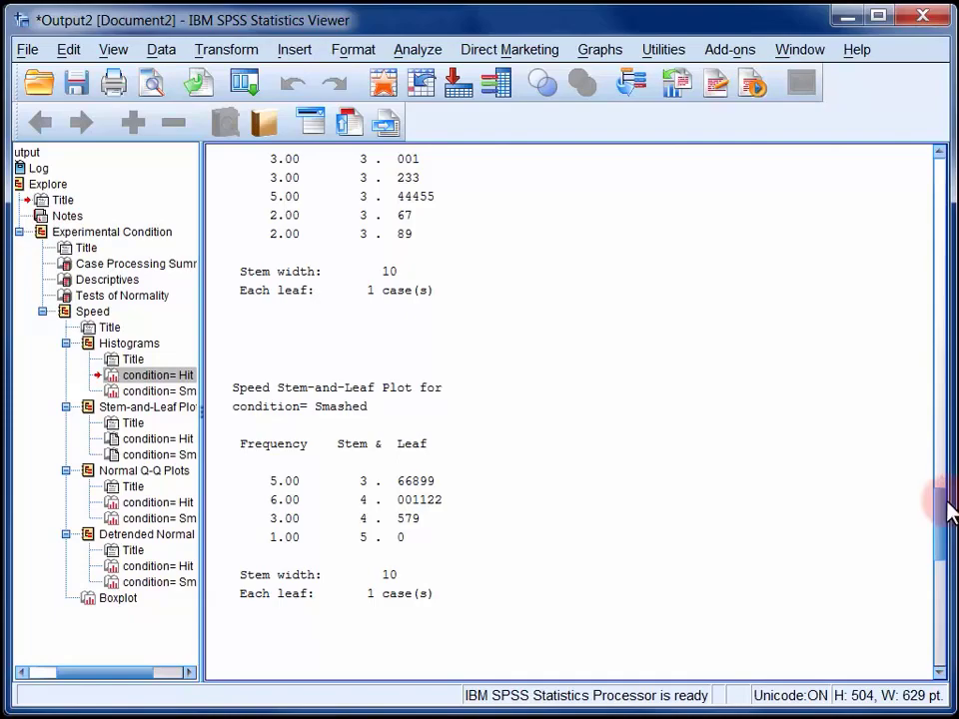
pyautogui.moveTo(942, 503); pyautogui.dragTo(942, 482)
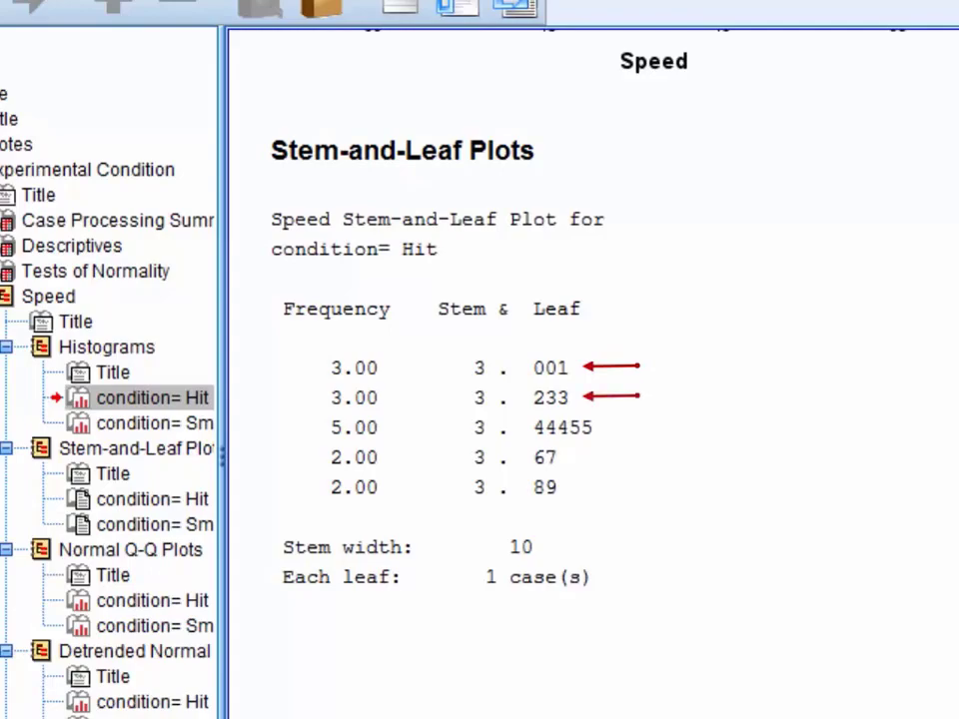
pyautogui.moveTo(935, 462); pyautogui.dragTo(932, 537)
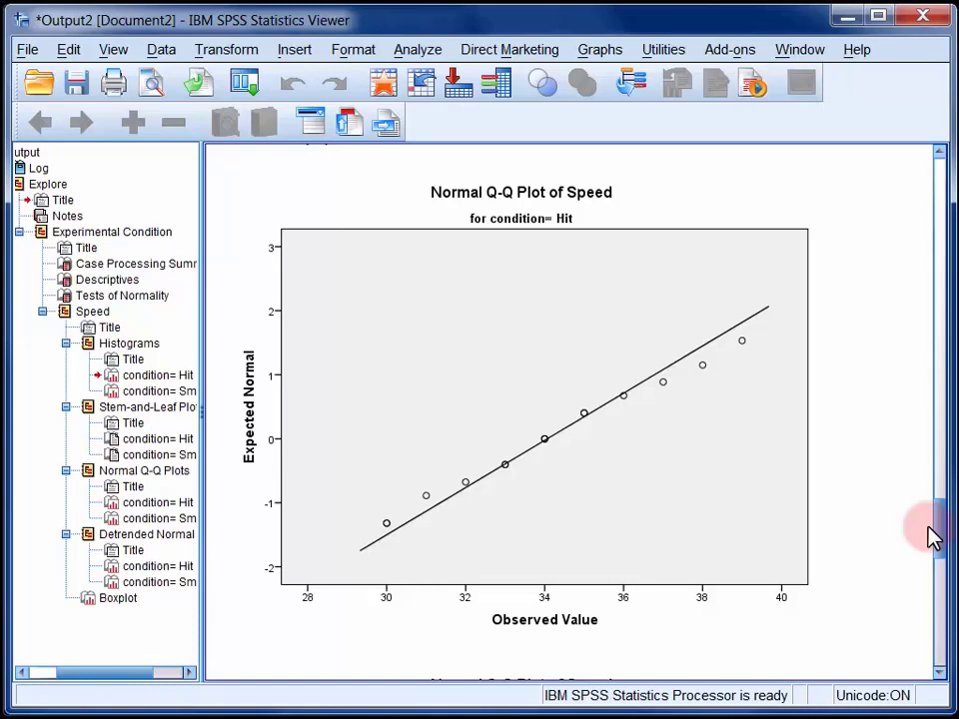
pyautogui.moveTo(929, 537); pyautogui.dragTo(937, 630)
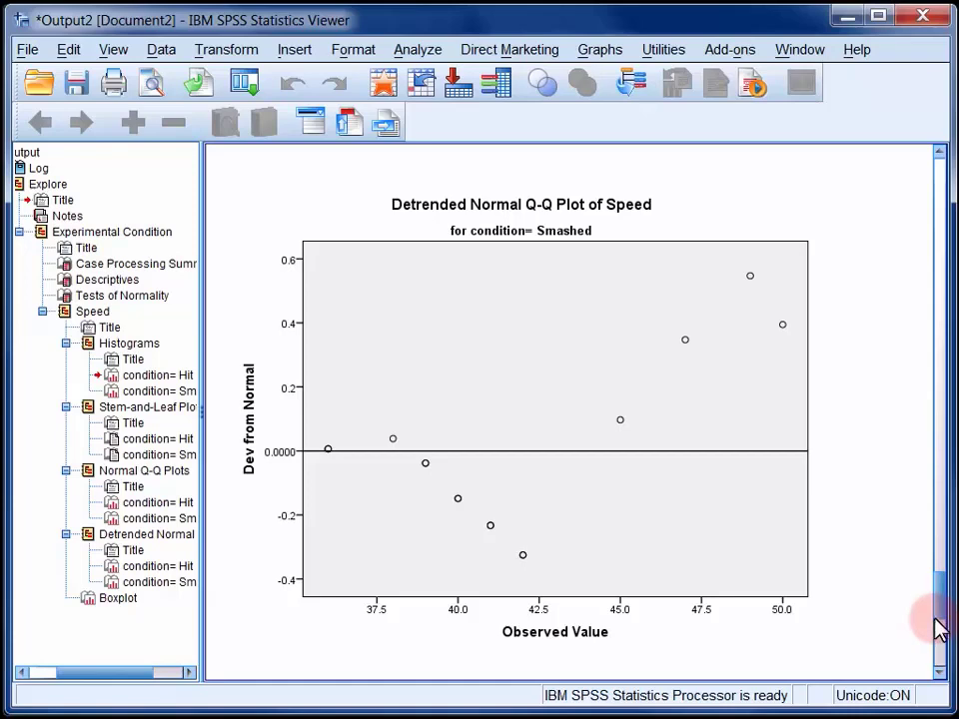
pyautogui.moveTo(937, 629); pyautogui.dragTo(939, 660)
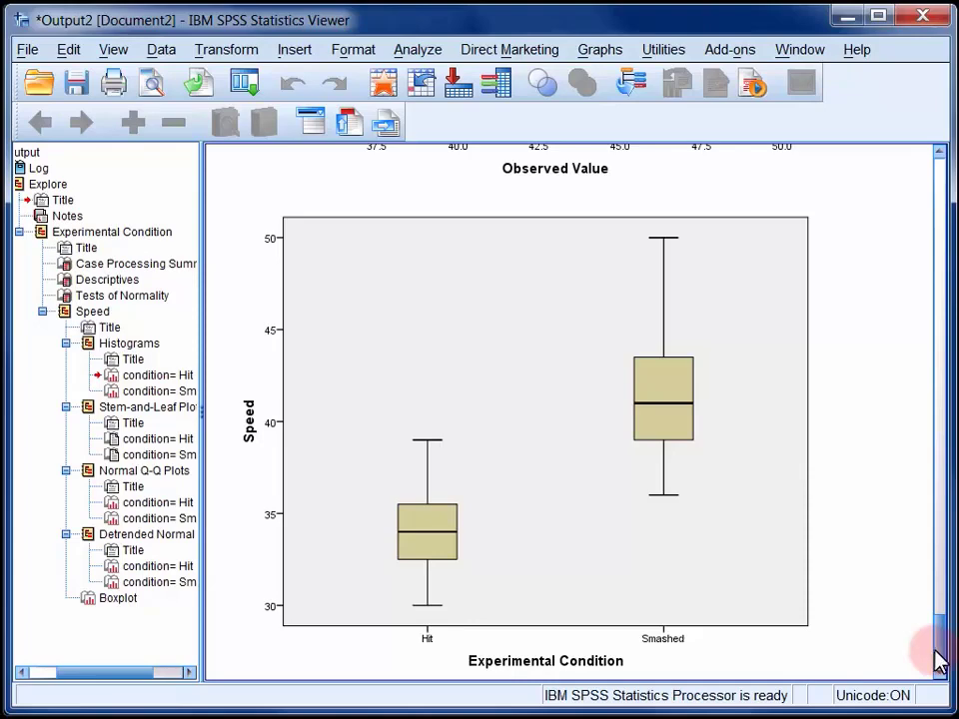
pyautogui.moveTo(937, 655); pyautogui.dragTo(800, 210)
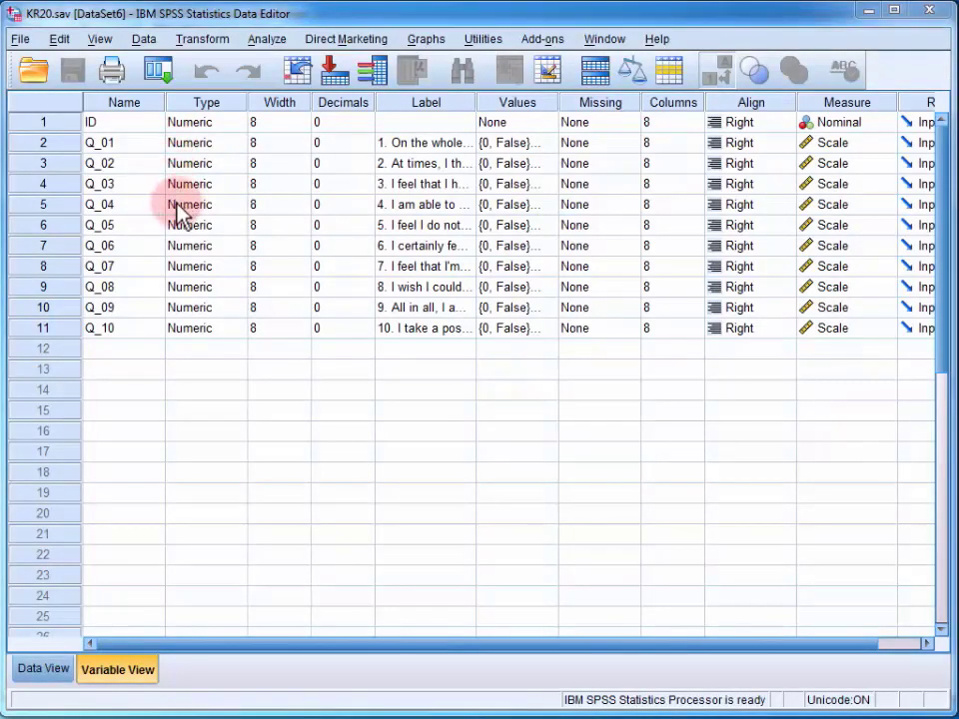
# Check the value labels defined for Q_01 in KR20.sav and view the recorded responses to the ten items
pyautogui.click(551, 145)
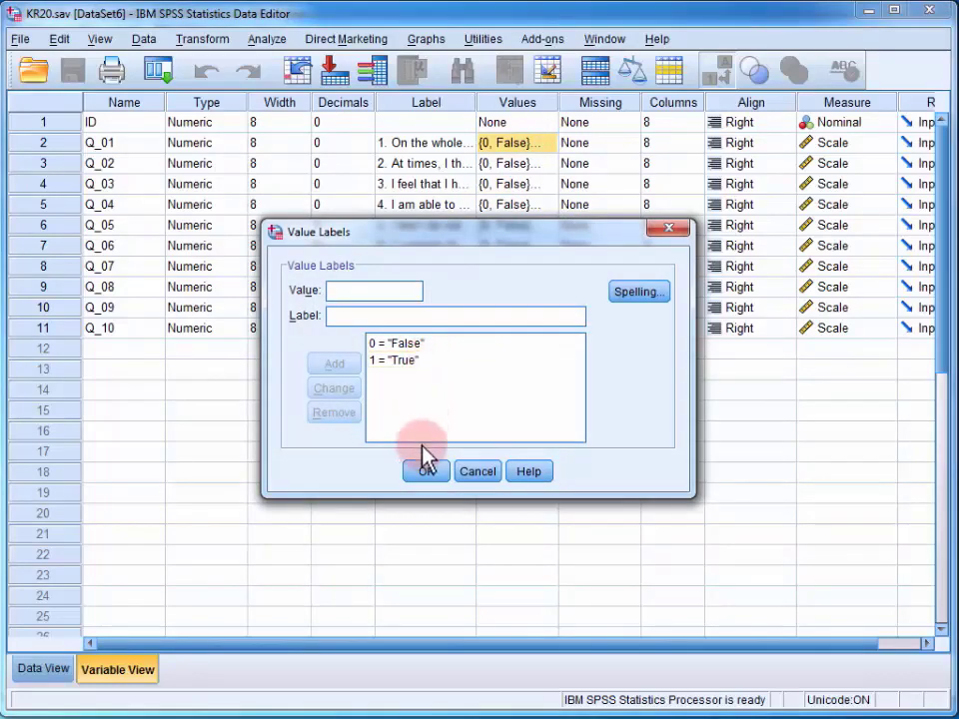
pyautogui.click(426, 471)
pyautogui.click(44, 670)
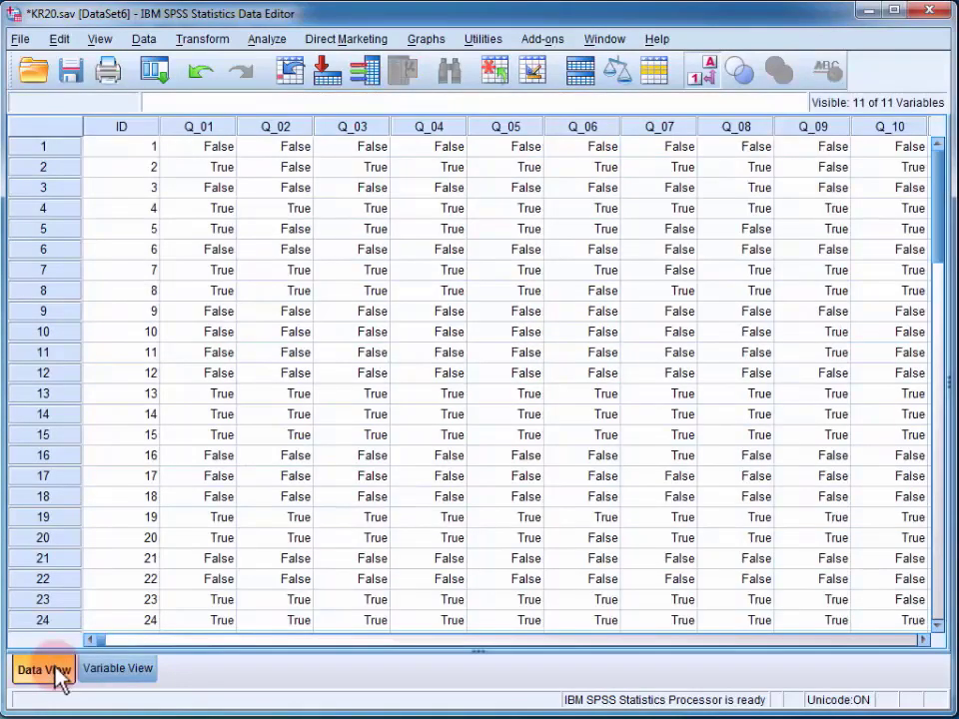
pyautogui.click(268, 455)
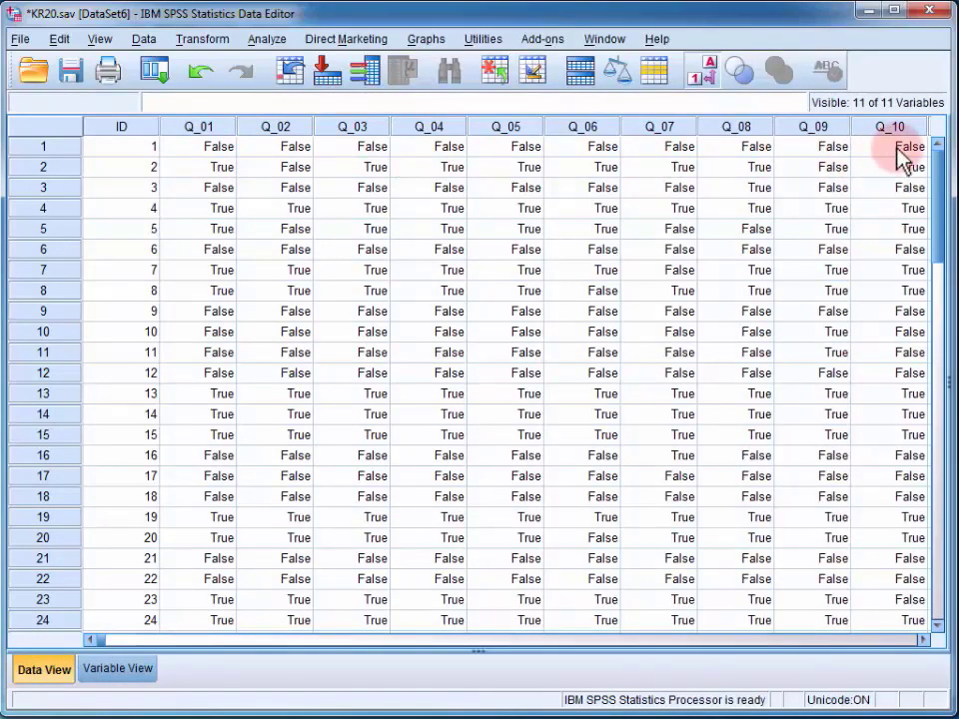
# Set up a Reliability Analysis in KR20.sav with the ten questionnaire items Q_01 to Q_10 as its items
pyautogui.click(279, 46)
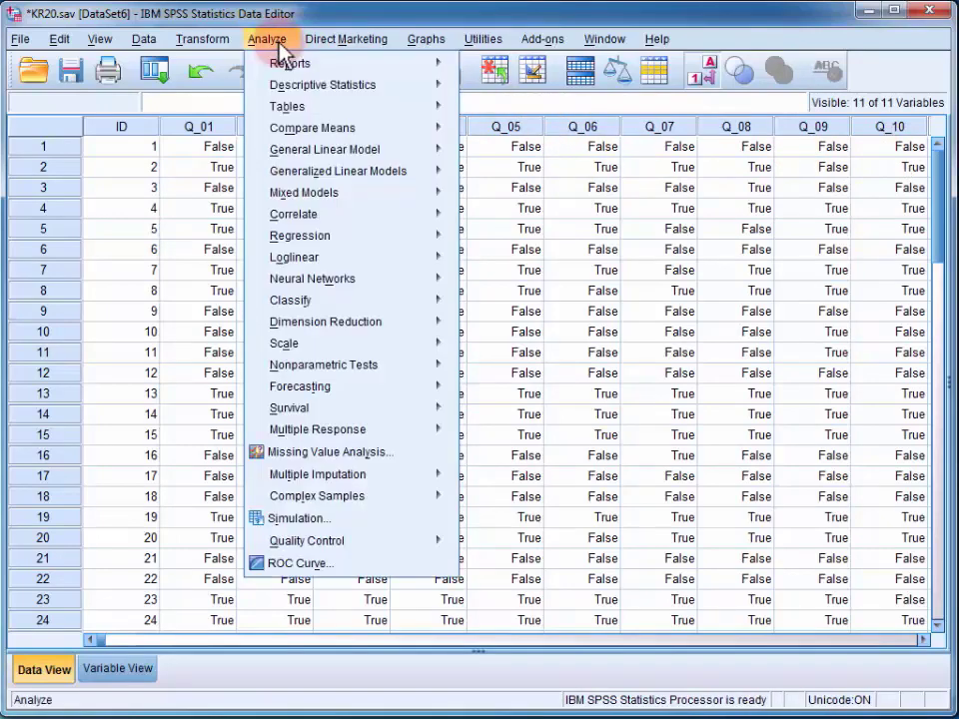
pyautogui.moveTo(415, 345)
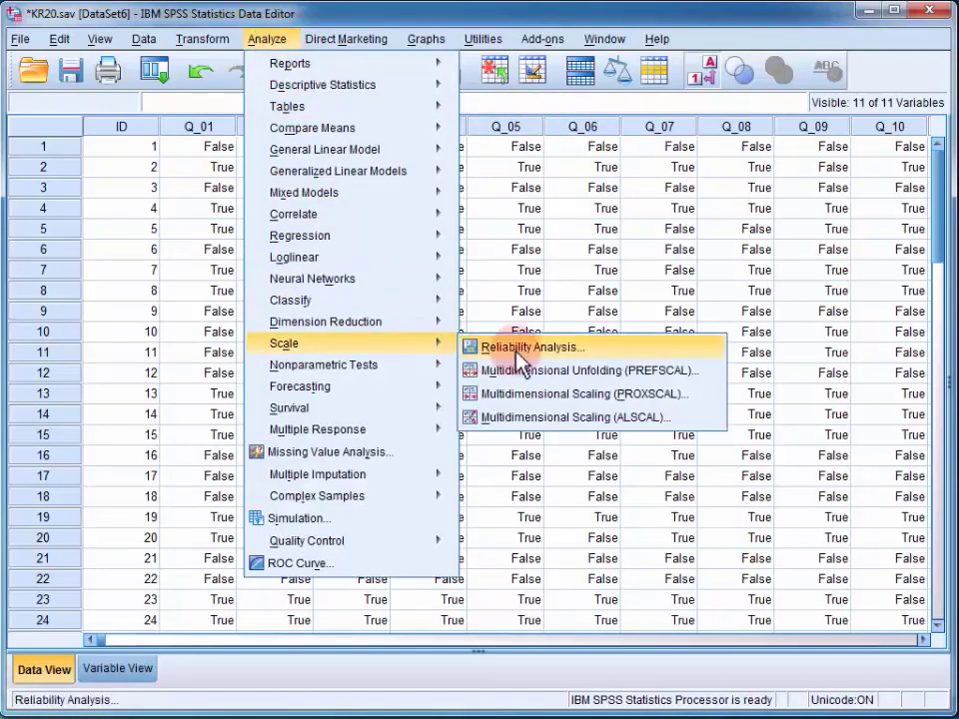
pyautogui.click(541, 361)
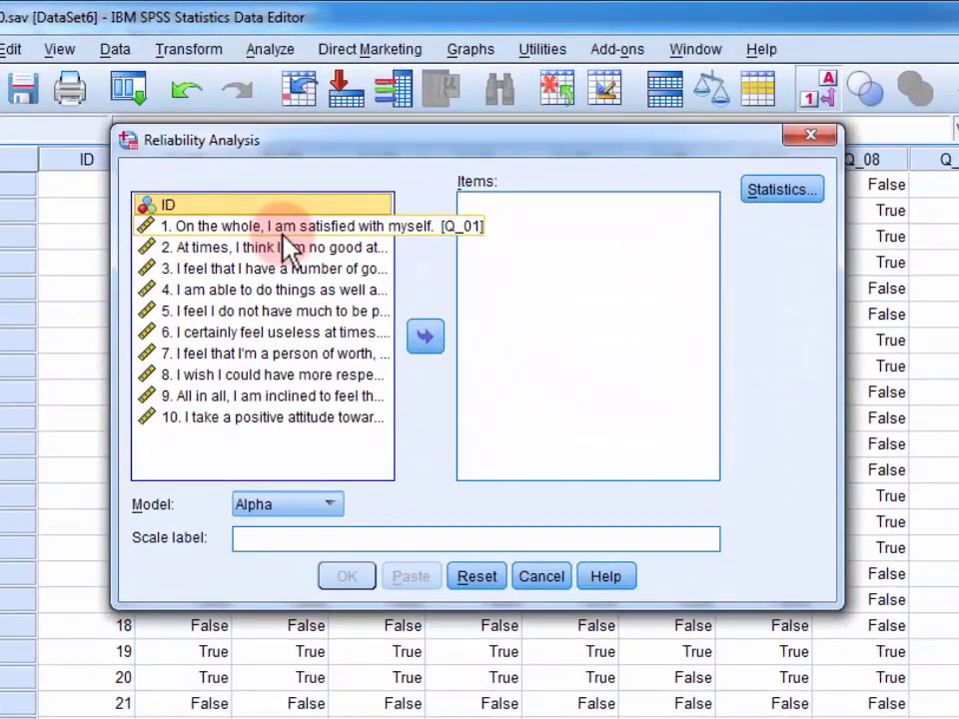
pyautogui.click(283, 229)
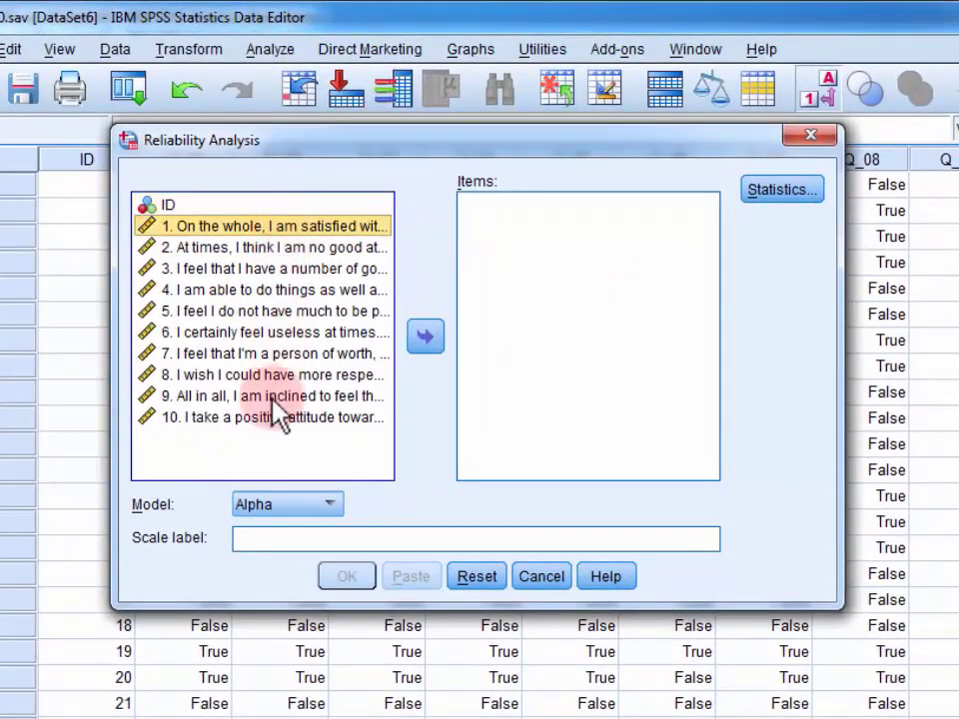
pyautogui.keyDown('shift'); pyautogui.click(226, 417); pyautogui.keyUp('shift')
pyautogui.click(424, 338)
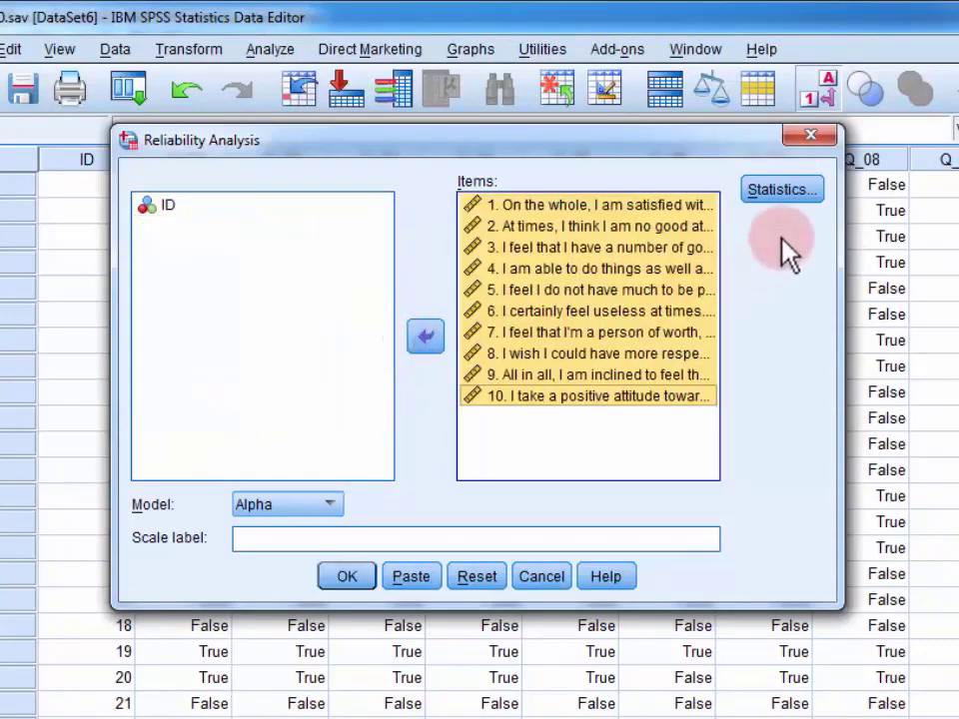
# Request the Scale if item deleted descriptives and run the reliability analysis with the Alpha model
pyautogui.click(777, 191)
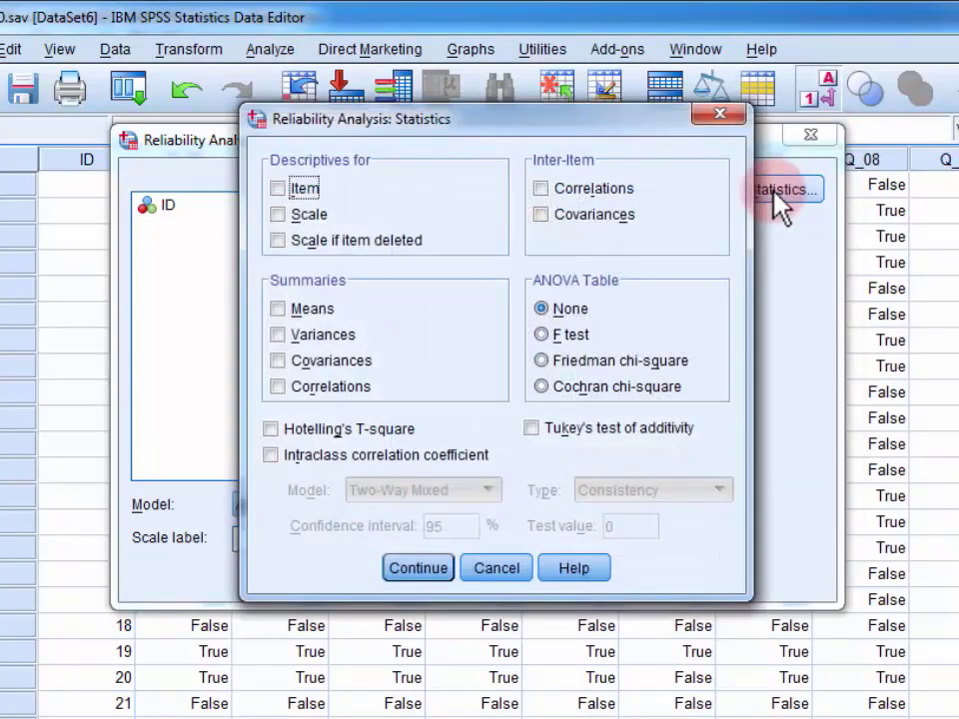
pyautogui.click(345, 249)
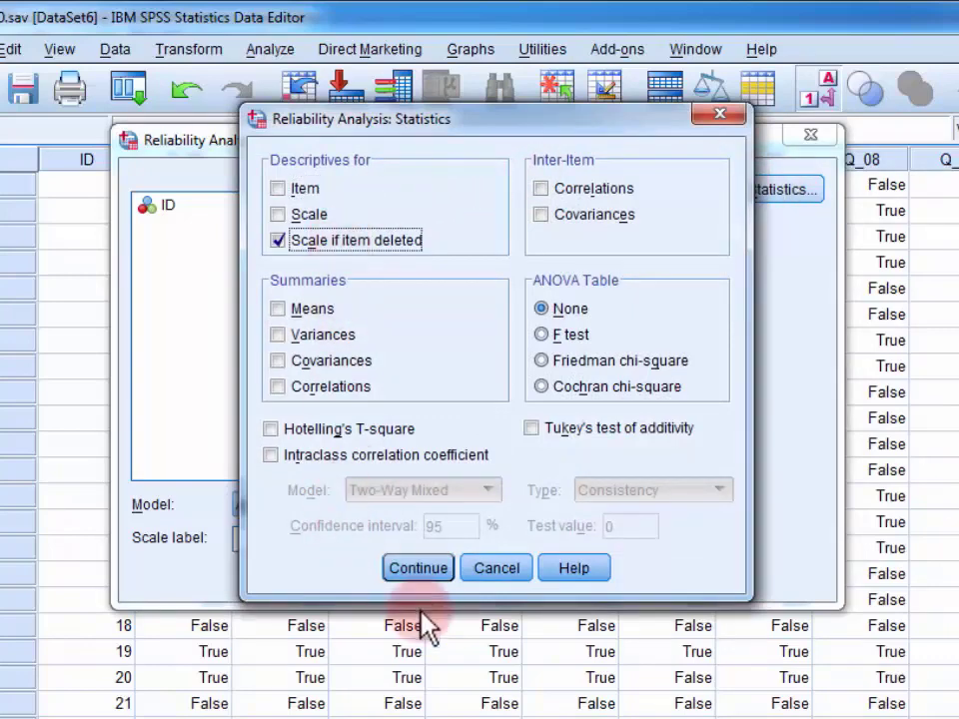
pyautogui.click(424, 583)
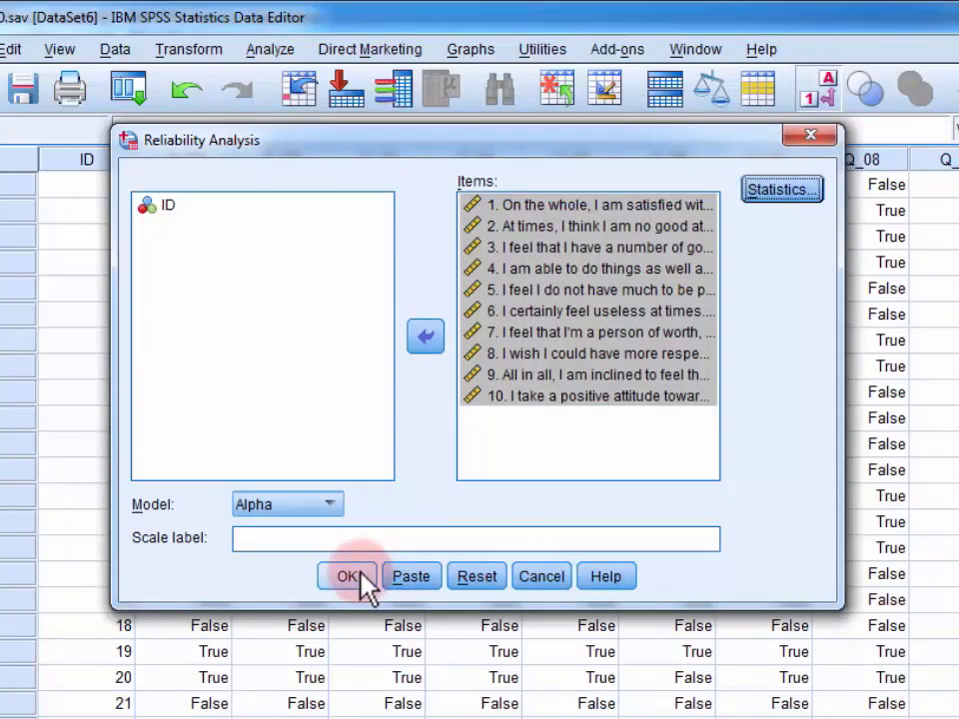
pyautogui.click(347, 577)
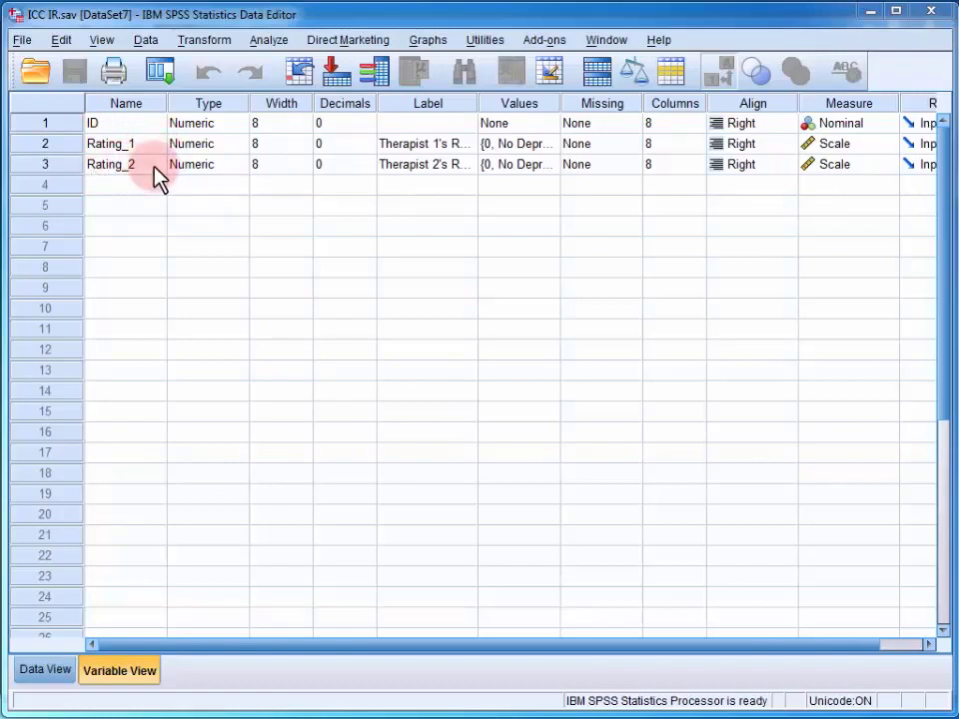
# Check the value labels defined for Rating_1 in ICC IR.sav and view the two therapists' recorded ratings
pyautogui.doubleClick(546, 144)
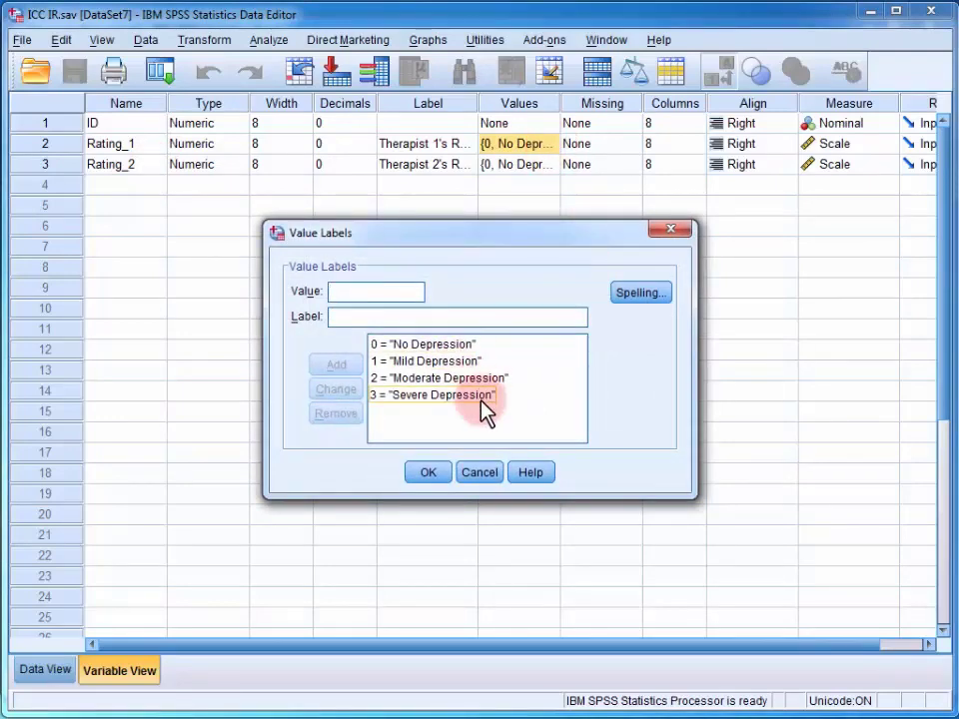
pyautogui.click(425, 473)
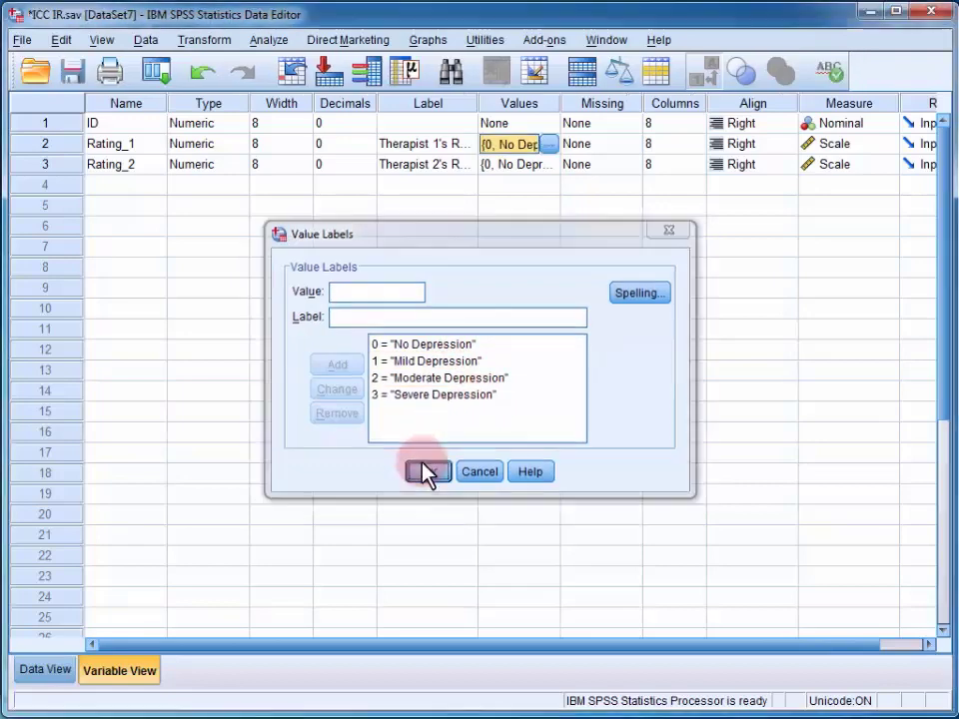
pyautogui.click(46, 671)
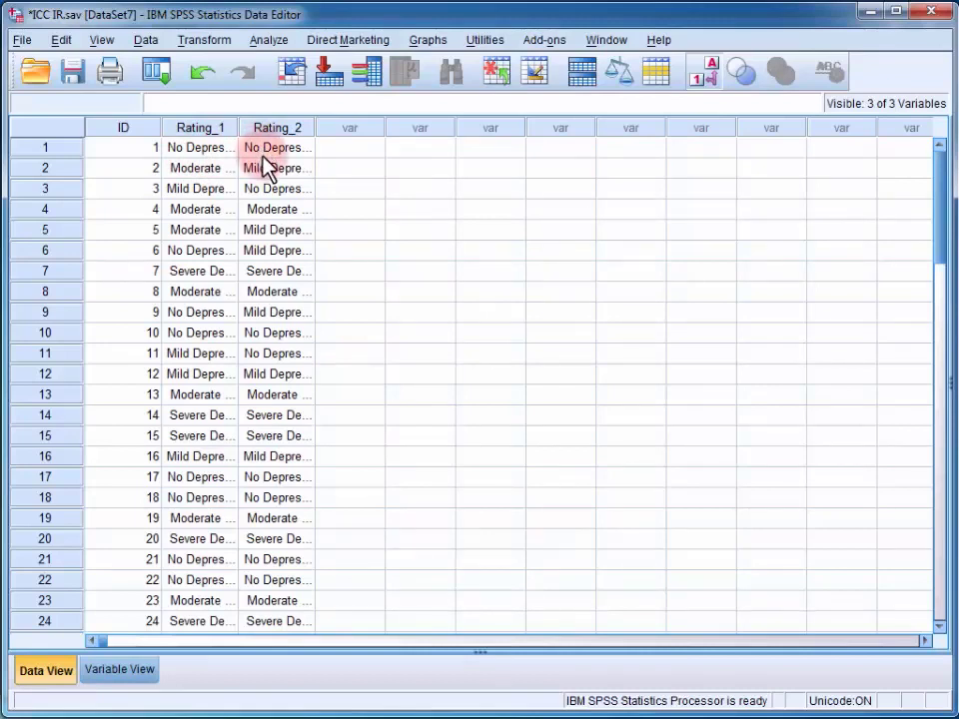
# Set up a Reliability Analysis in ICC IR.sav with Therapist 1's Rating and Therapist 2's Rating as items
pyautogui.click(281, 44)
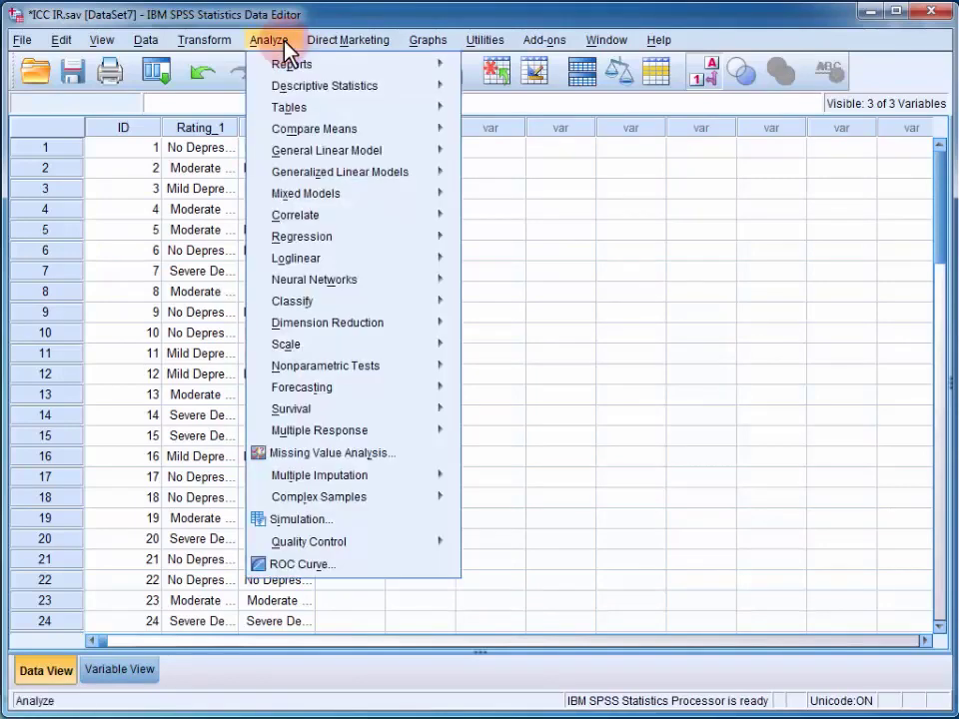
pyautogui.moveTo(443, 355)
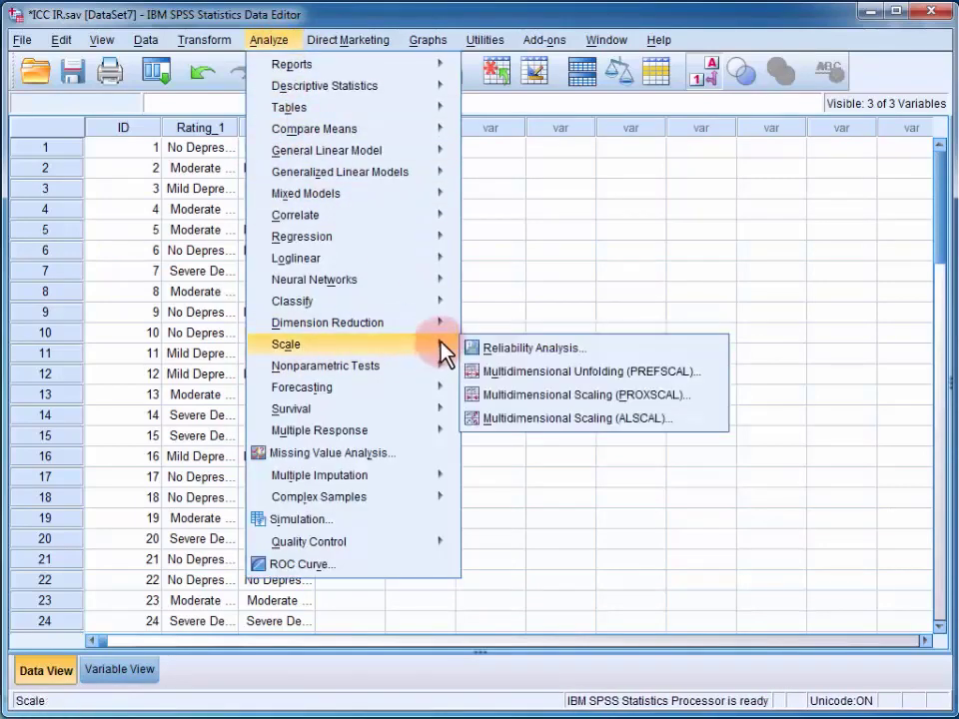
pyautogui.click(497, 346)
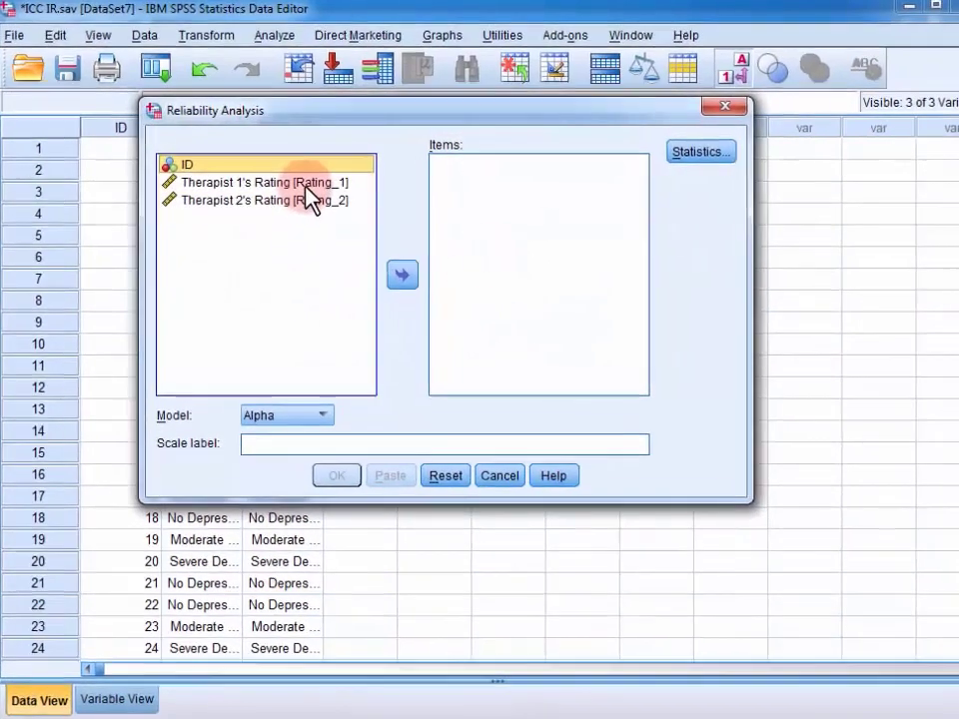
pyautogui.click(285, 181)
pyautogui.keyDown('shift'); pyautogui.click(323, 211); pyautogui.keyUp('shift')
pyautogui.click(431, 293)
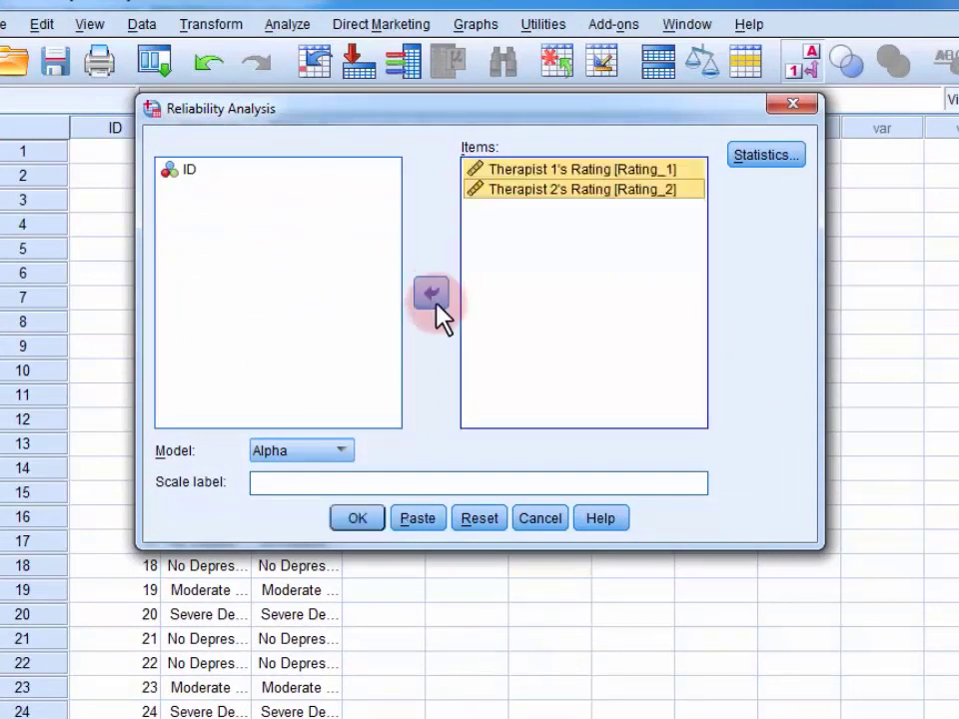
# Request the intraclass correlation coefficient with the Two-Way Mixed model and Consistency type, and run the analysis
pyautogui.click(767, 160)
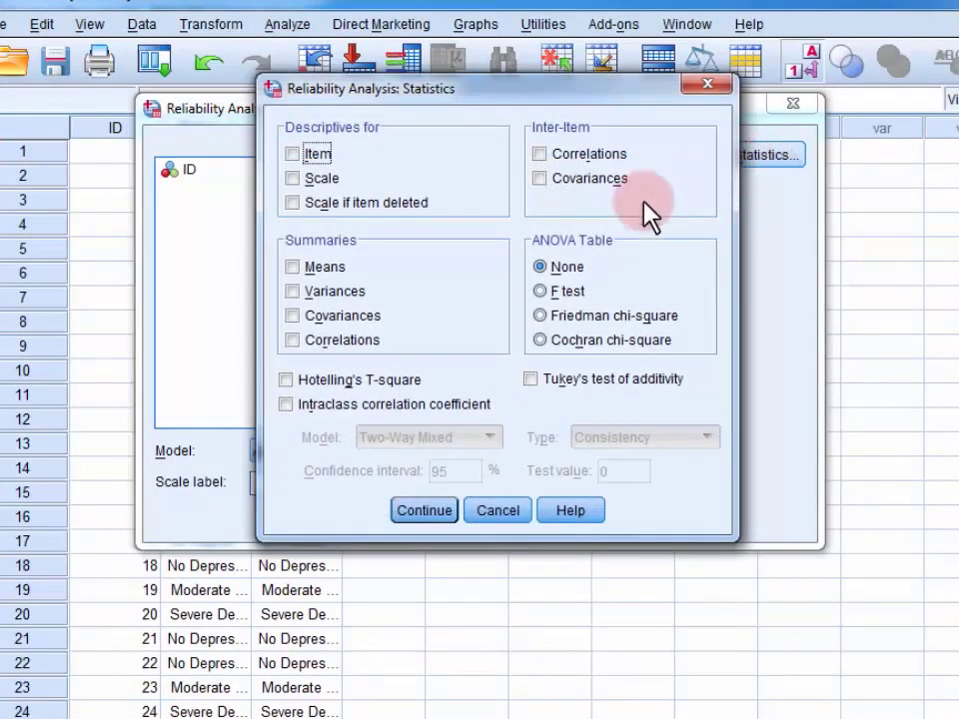
pyautogui.click(439, 410)
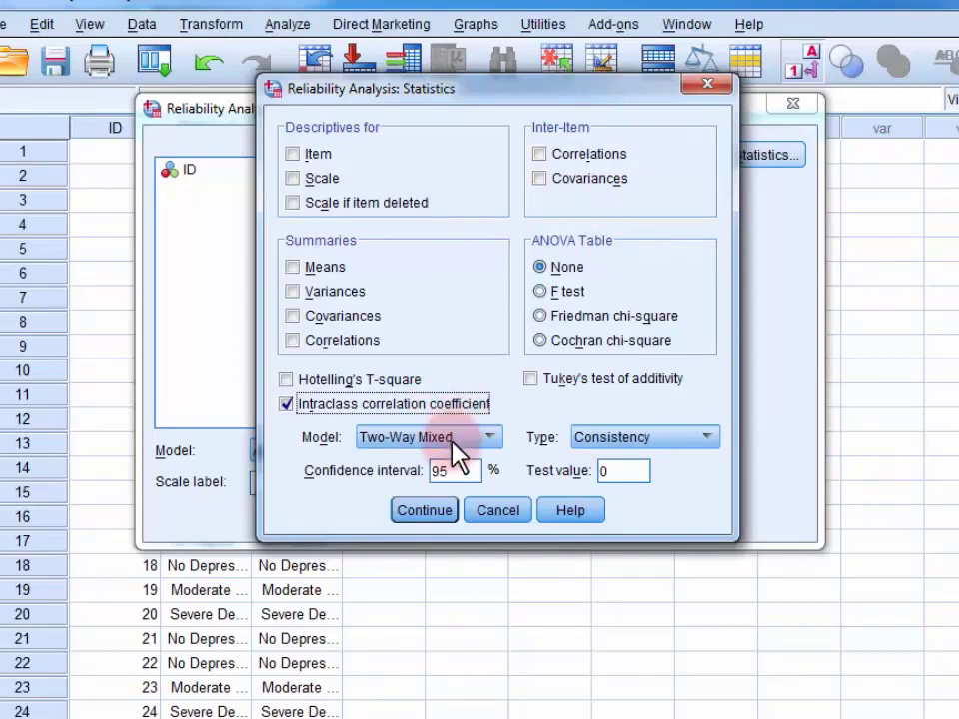
pyautogui.click(467, 438)
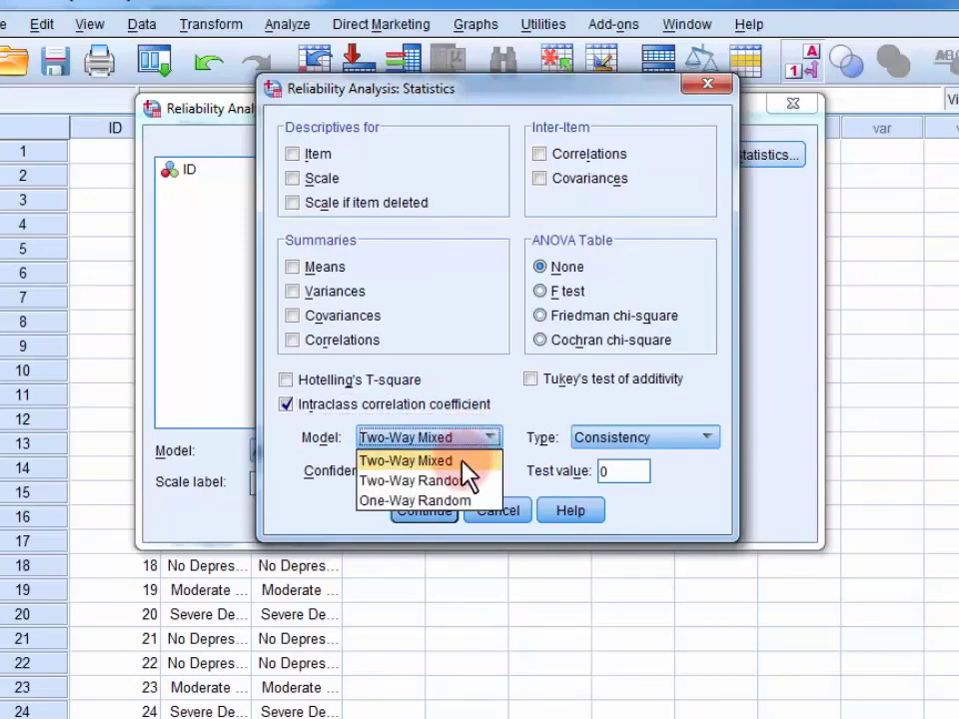
pyautogui.click(463, 462)
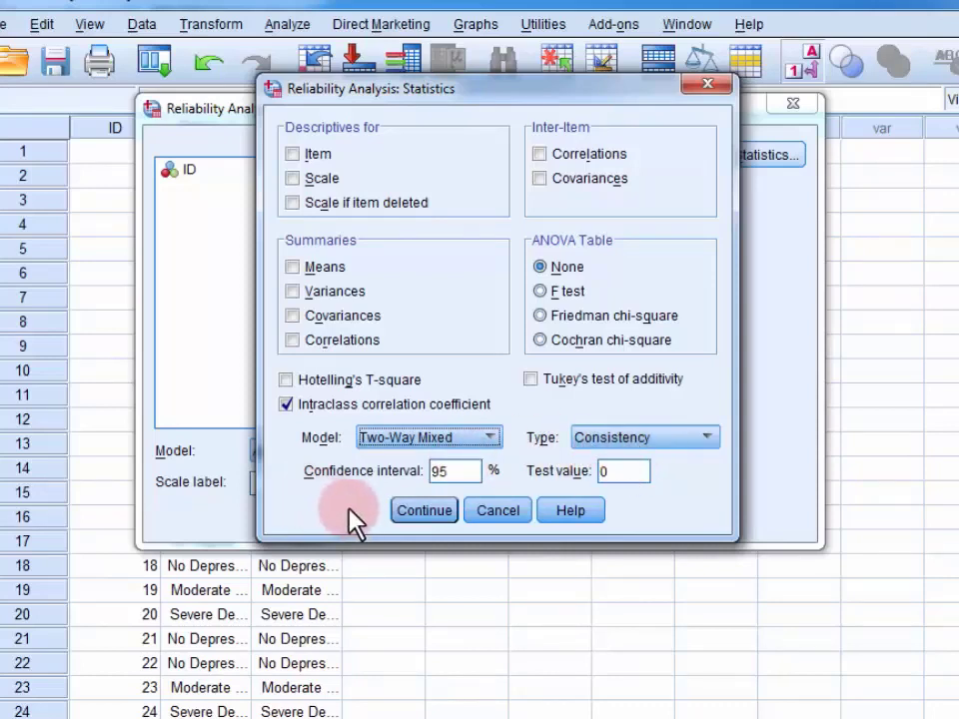
pyautogui.click(423, 511)
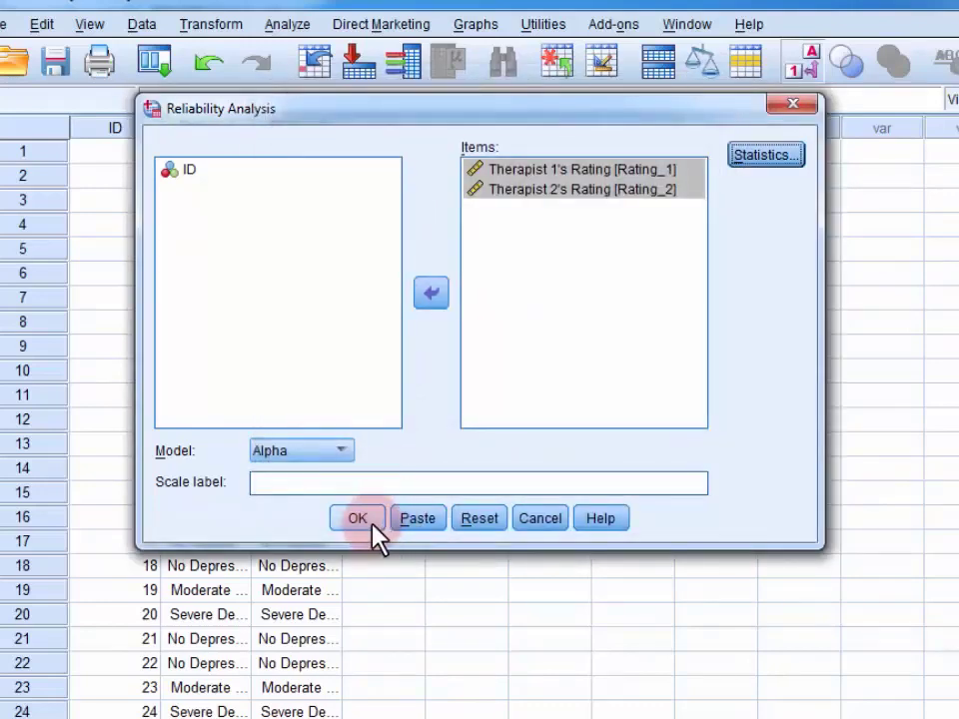
pyautogui.click(372, 525)
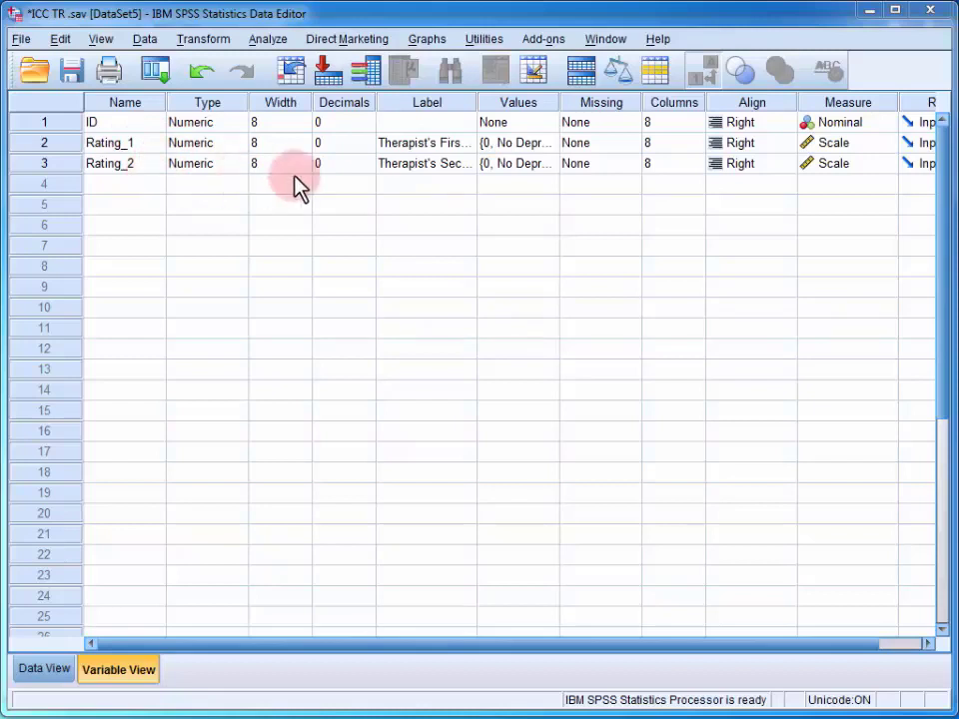
# Check the value labels defined for Rating_2 in ICC TR .sav and view the therapist's first and second ratings
pyautogui.click(550, 164)
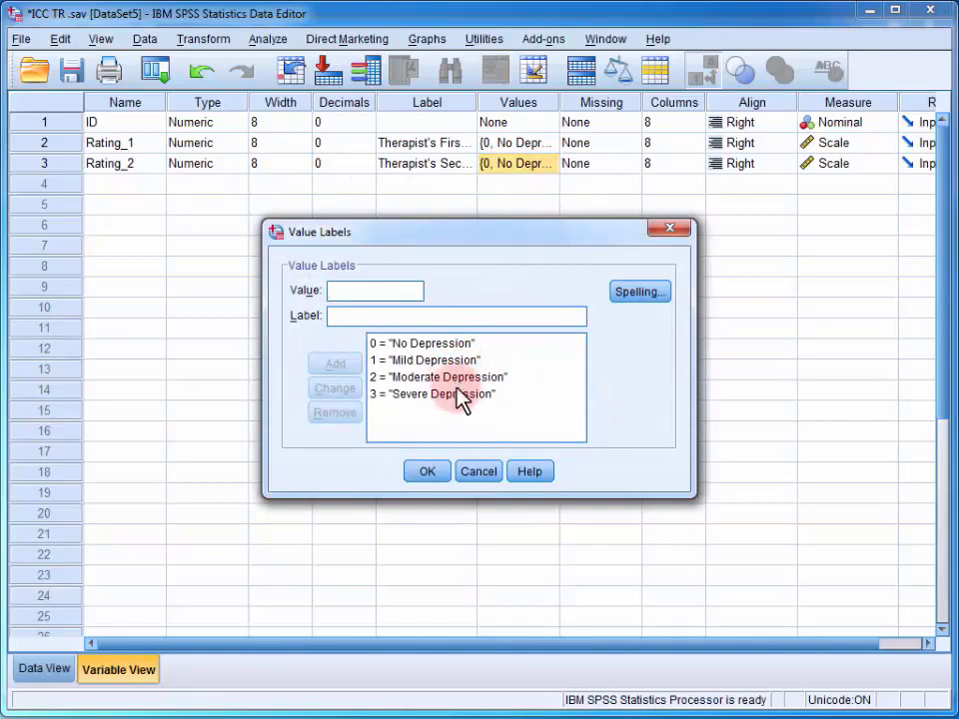
pyautogui.click(437, 404)
pyautogui.click(426, 474)
pyautogui.click(48, 670)
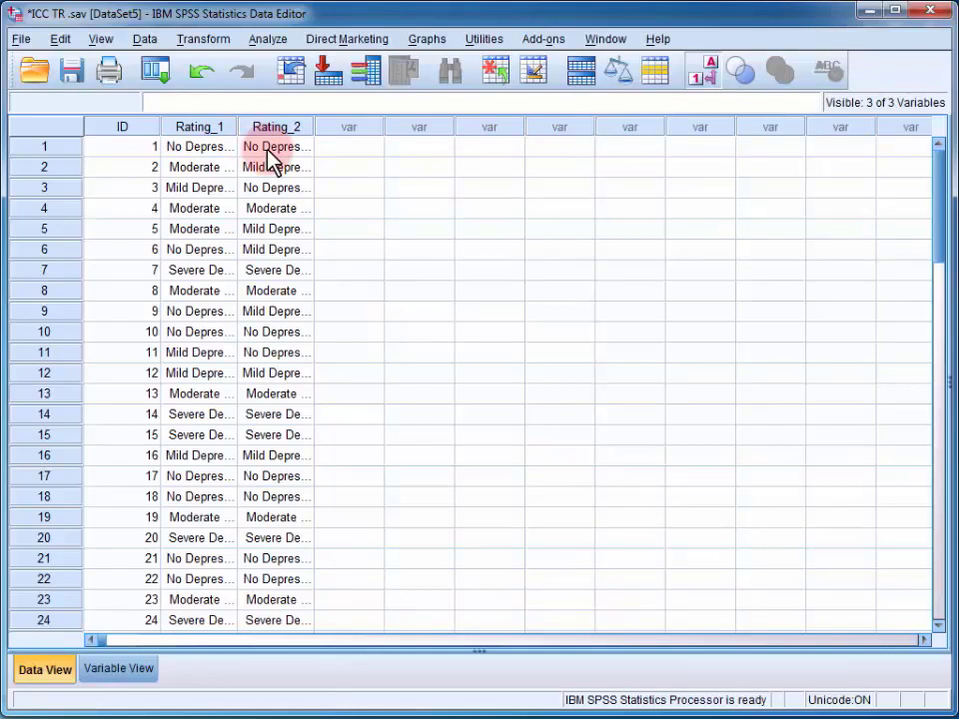
# Set up a Reliability Analysis in ICC TR .sav with the Therapist's First Rating and Therapist's Second Rating as items
pyautogui.click(278, 44)
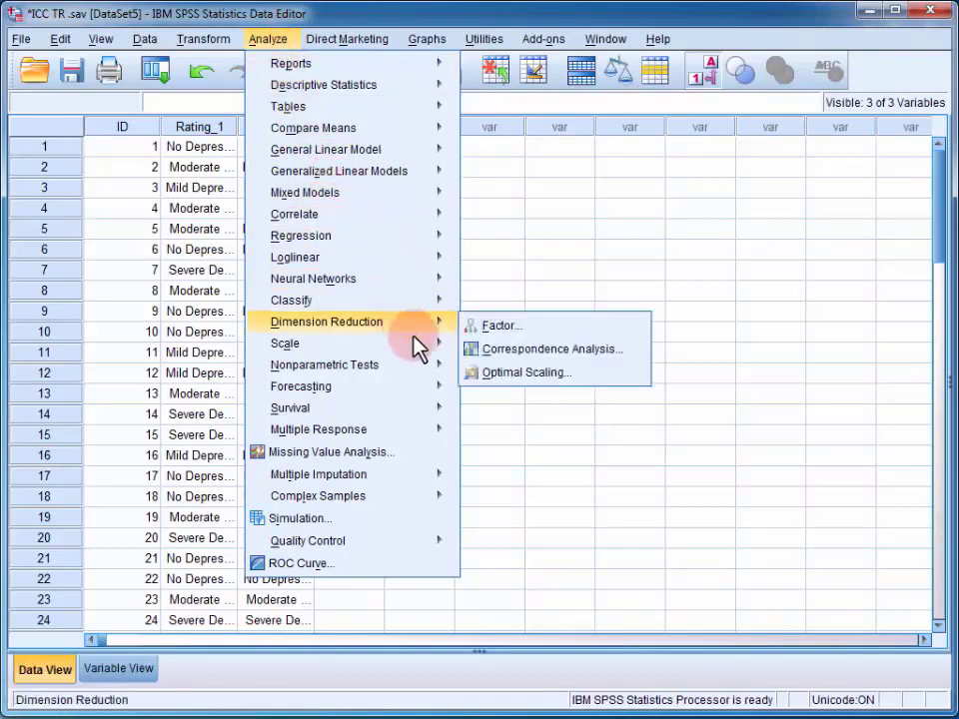
pyautogui.moveTo(417, 345)
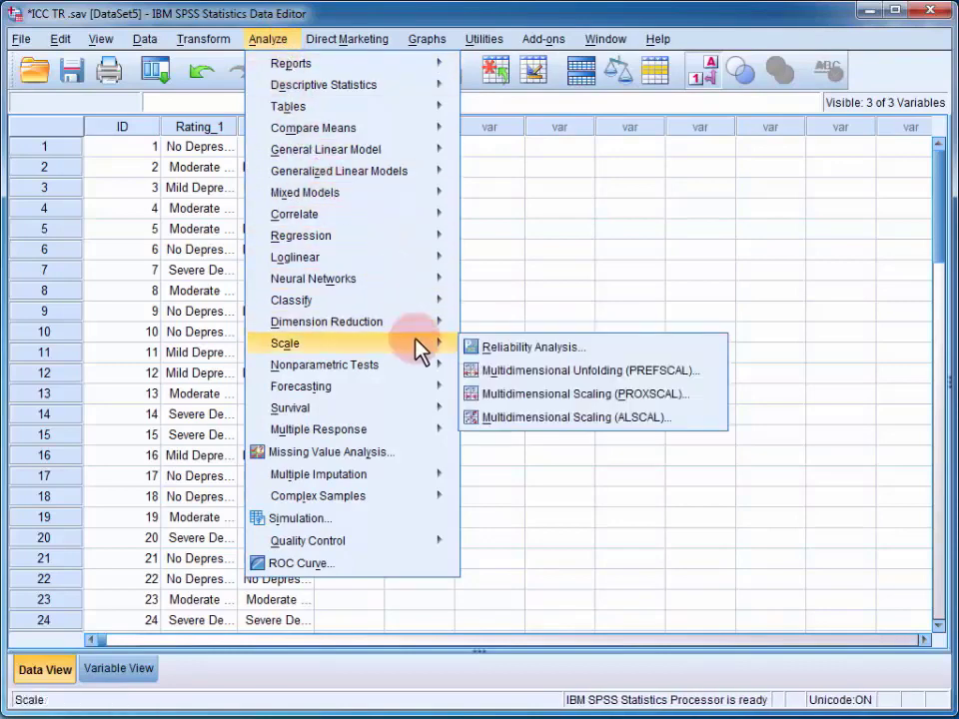
pyautogui.click(536, 346)
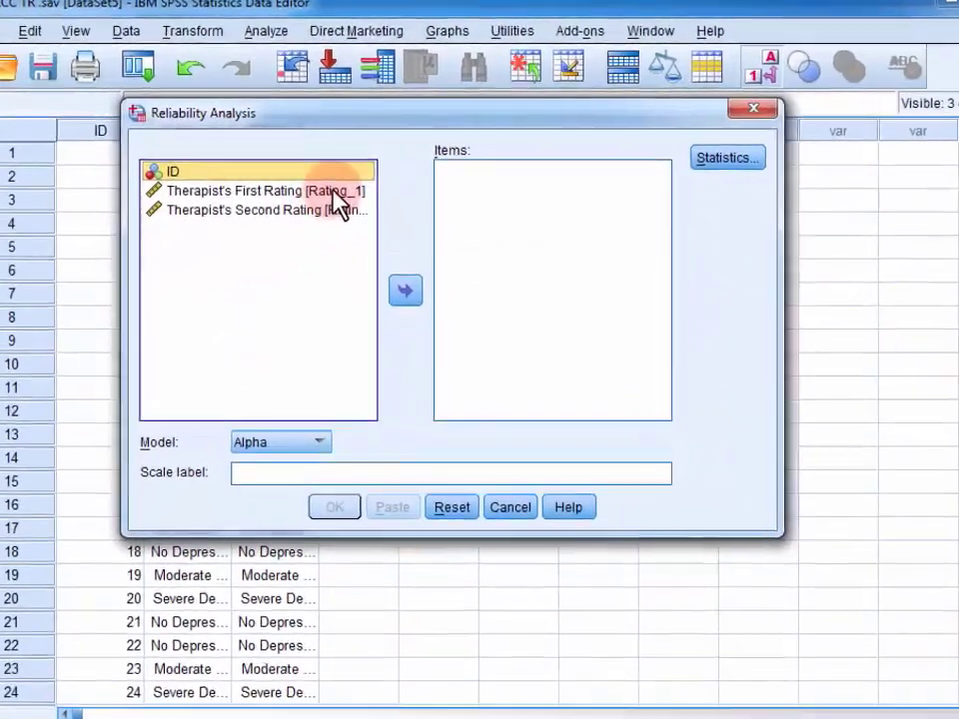
pyautogui.click(336, 193)
pyautogui.keyDown('shift'); pyautogui.click(337, 209); pyautogui.keyUp('shift')
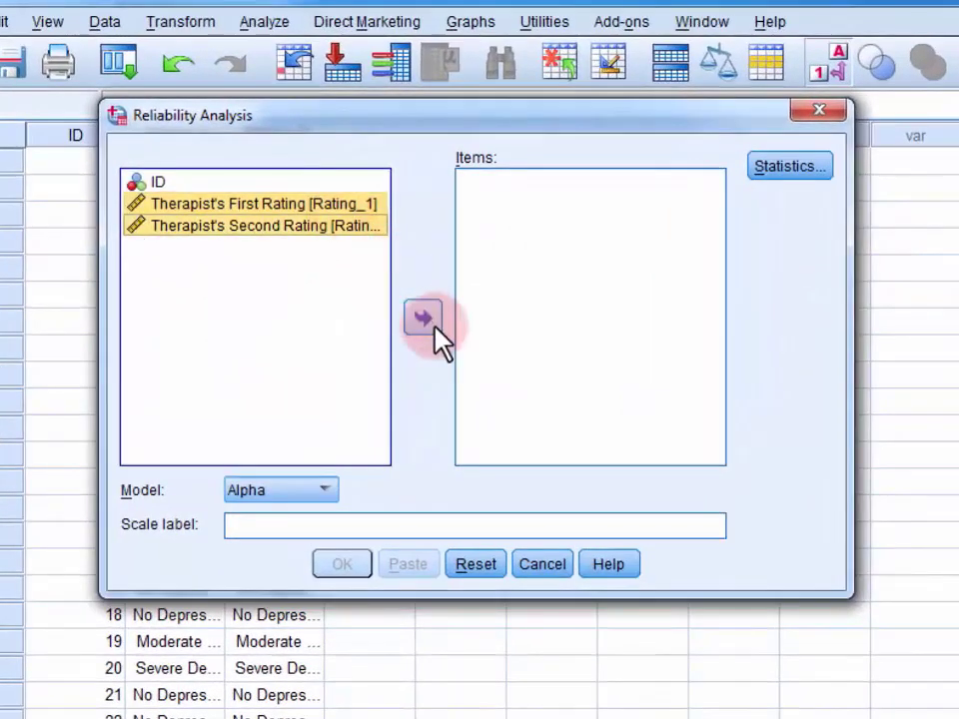
pyautogui.click(435, 326)
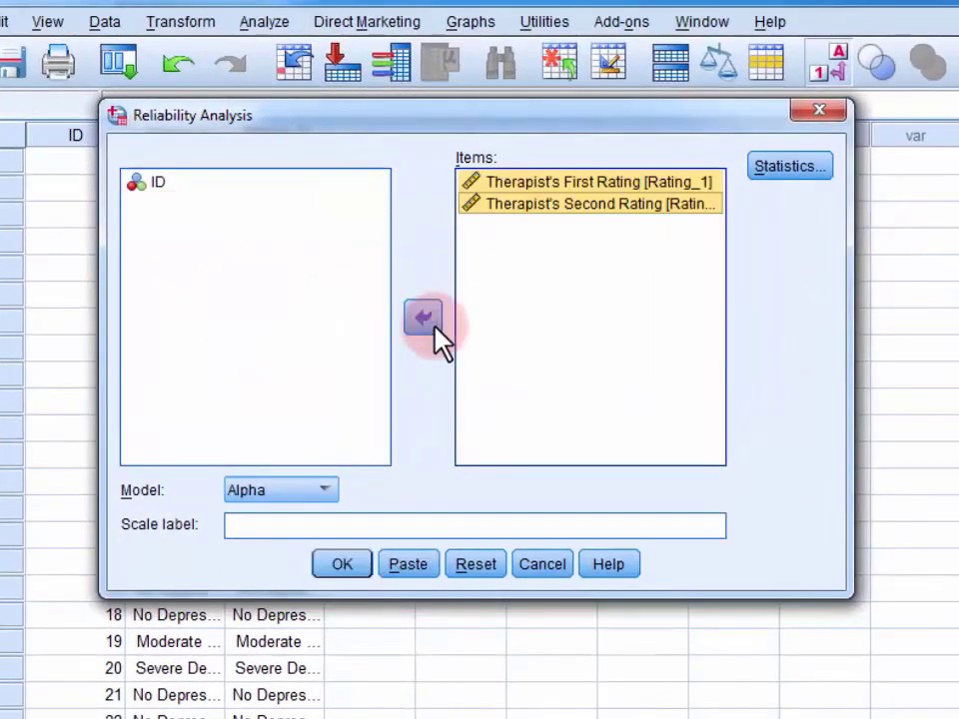
# Request the intraclass correlation coefficient with the One-Way Random model for the therapist's two ratings
pyautogui.click(806, 168)
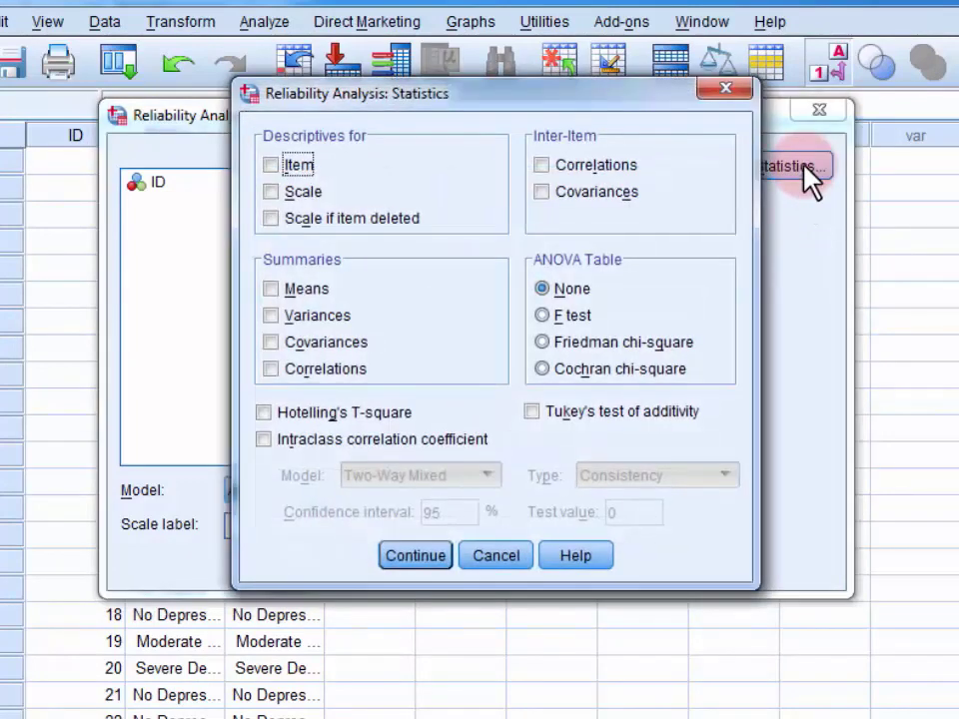
pyautogui.click(454, 439)
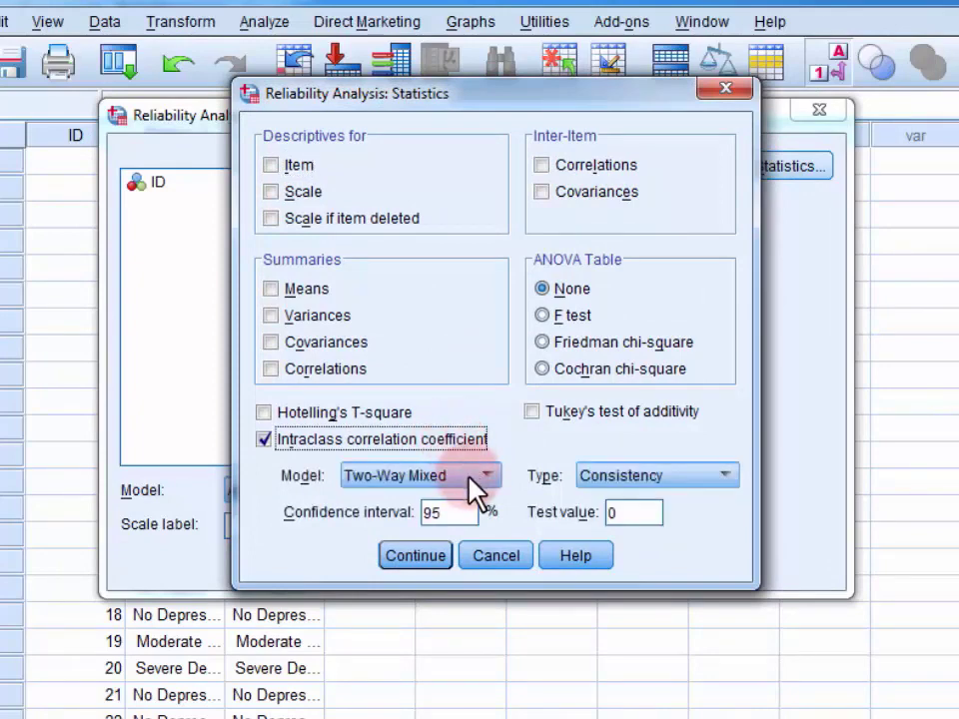
pyautogui.click(470, 478)
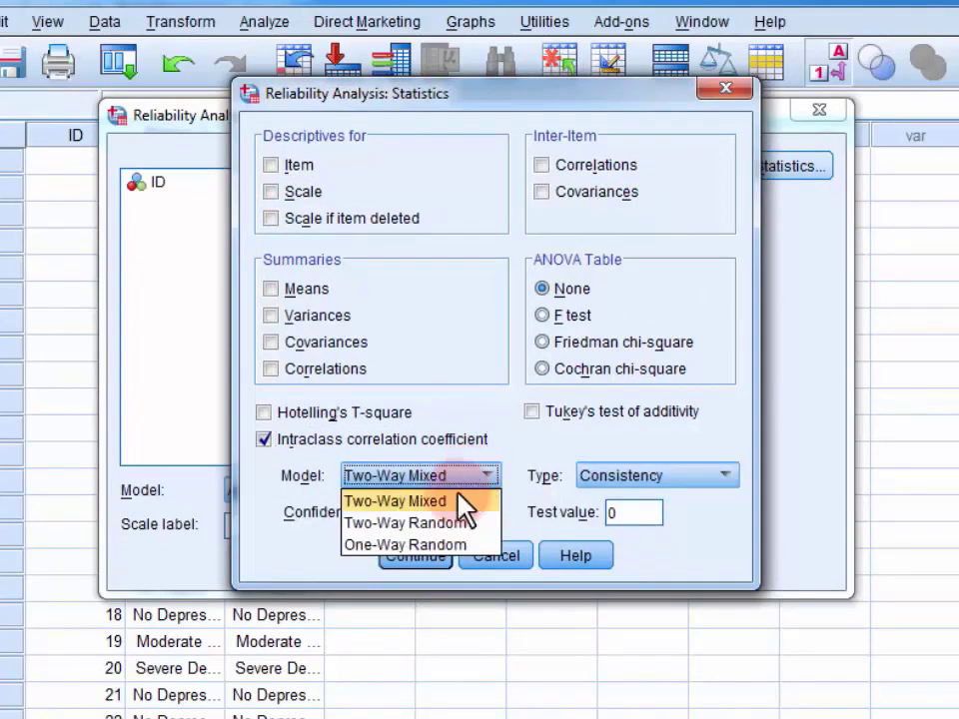
pyautogui.click(434, 547)
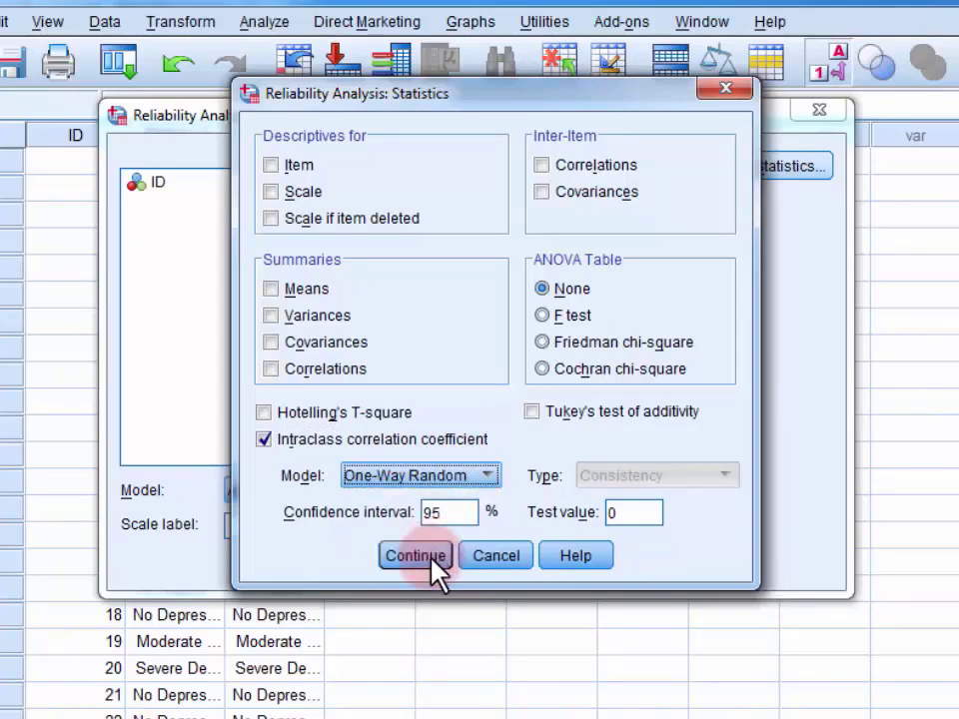
pyautogui.click(416, 556)
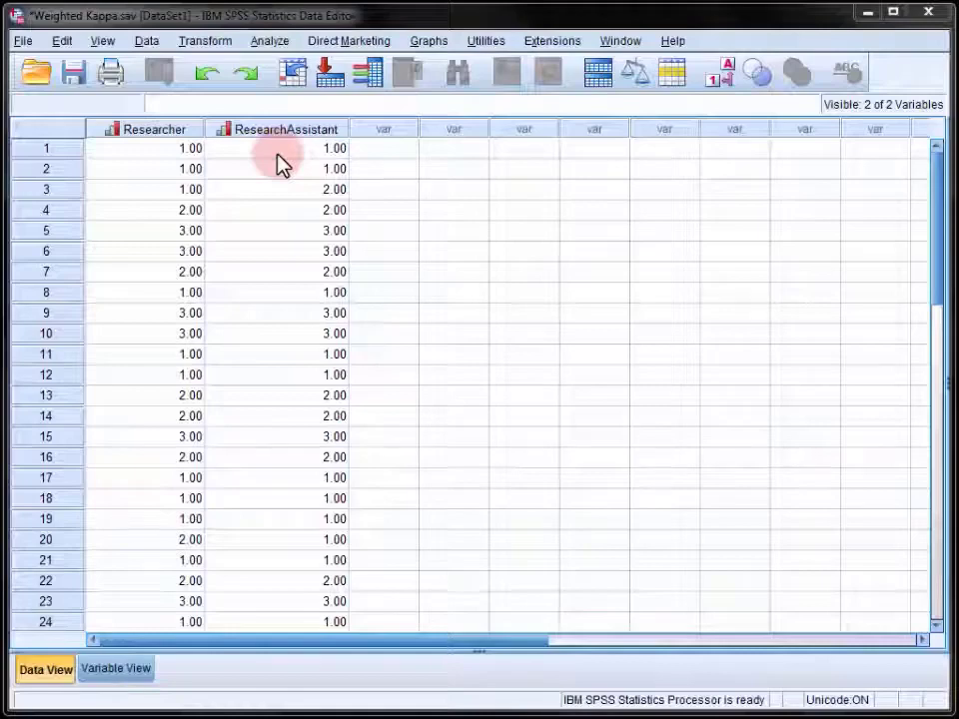
# Display value labels instead of numeric codes for the Researcher and ResearchAssistant ratings in Weighted Kappa.sav
pyautogui.click(719, 80)
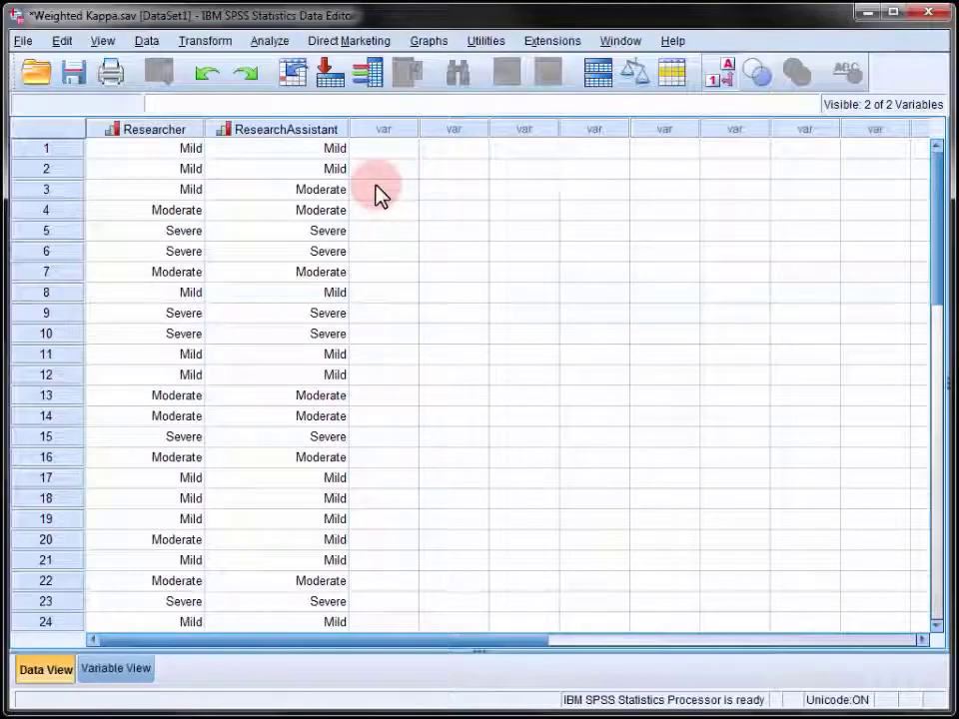
# Search the Extension Hub for "kappa" and request the STATS_WEIGHTED_KAPPA extension
pyautogui.click(565, 45)
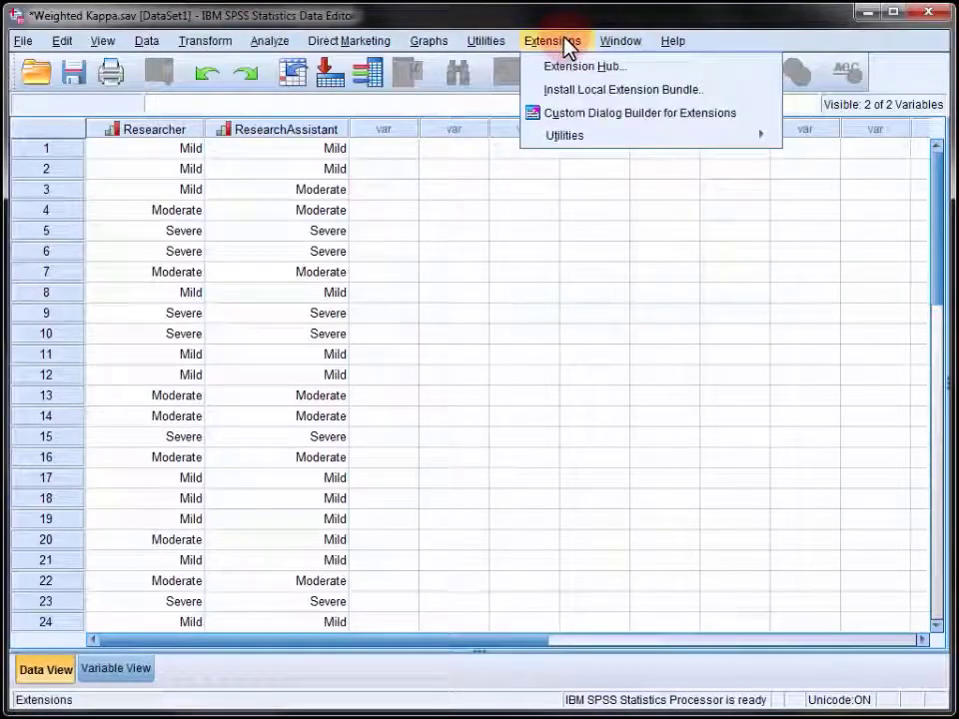
pyautogui.click(567, 68)
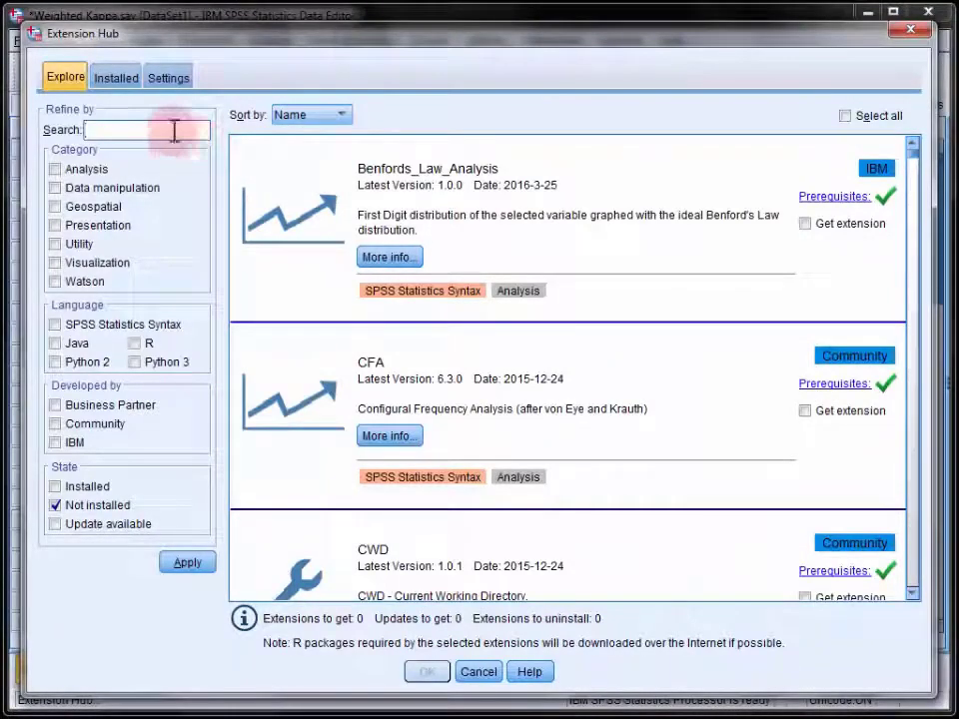
pyautogui.write('kappa')
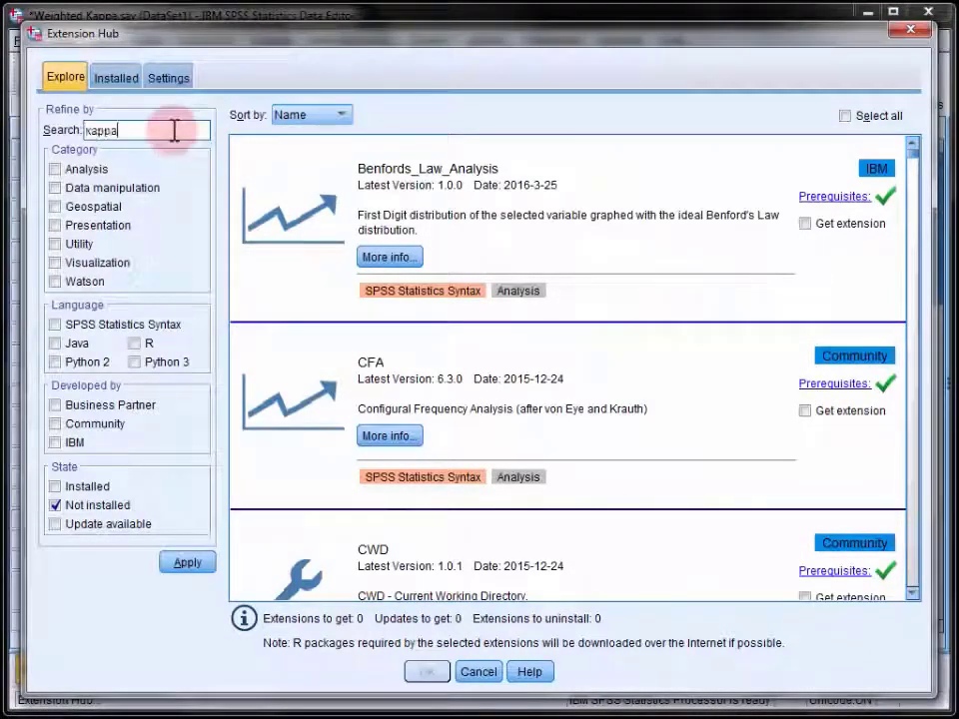
pyautogui.click(188, 565)
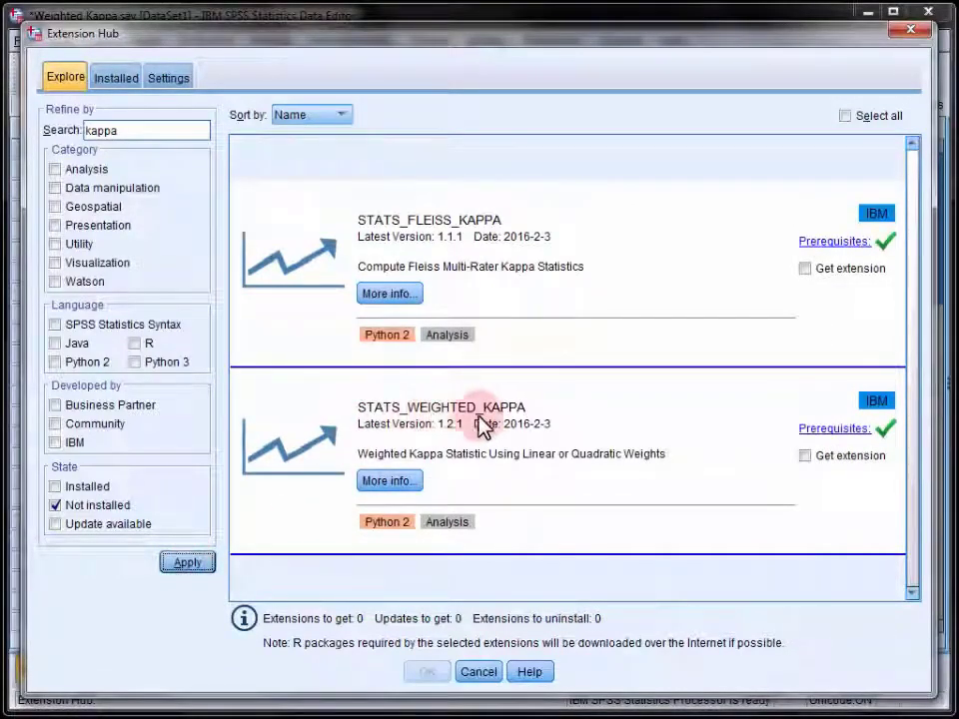
pyautogui.click(806, 457)
pyautogui.click(428, 672)
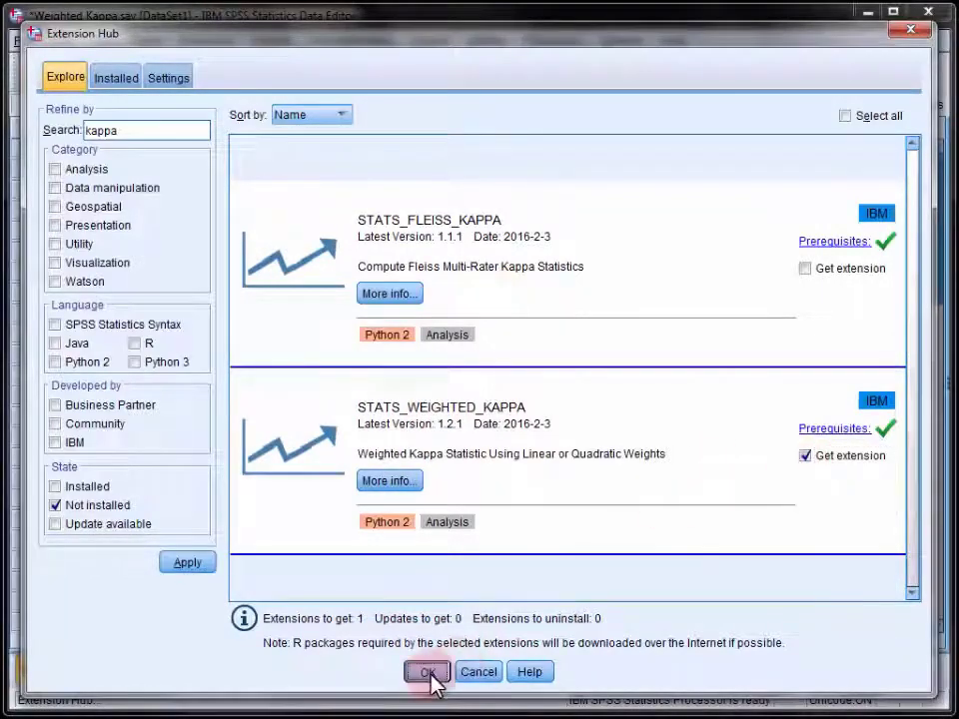
# Accept the license agreement, finish installing the STATS_WEIGHTED_KAPPA extension, and return to the Weighted Kappa.sav data
pyautogui.moveTo(172, 62); pyautogui.dragTo(345, 47)
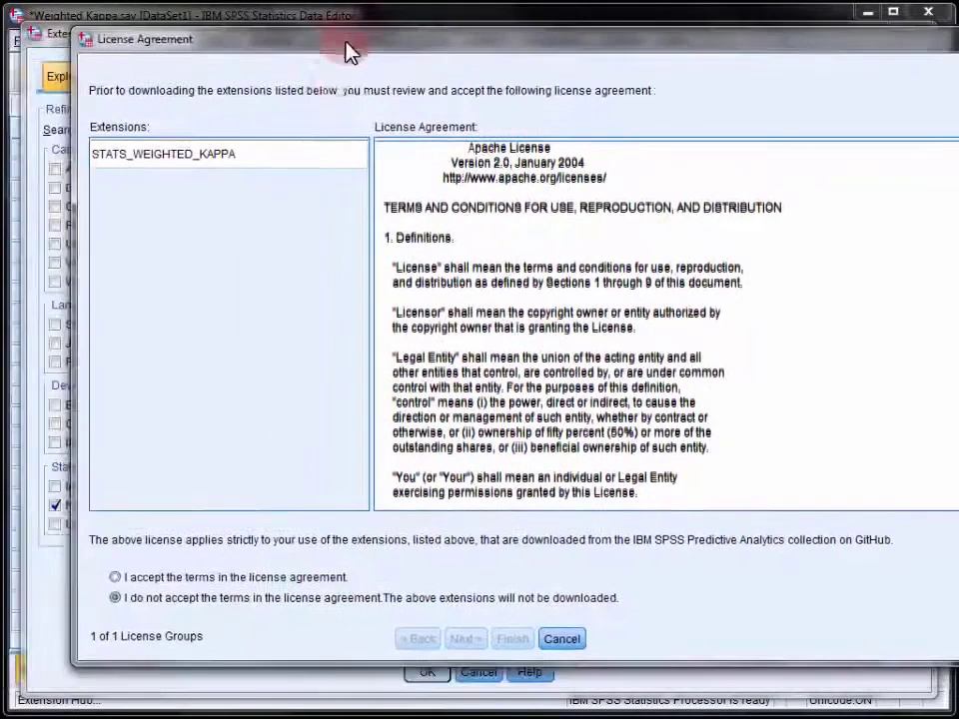
pyautogui.click(179, 575)
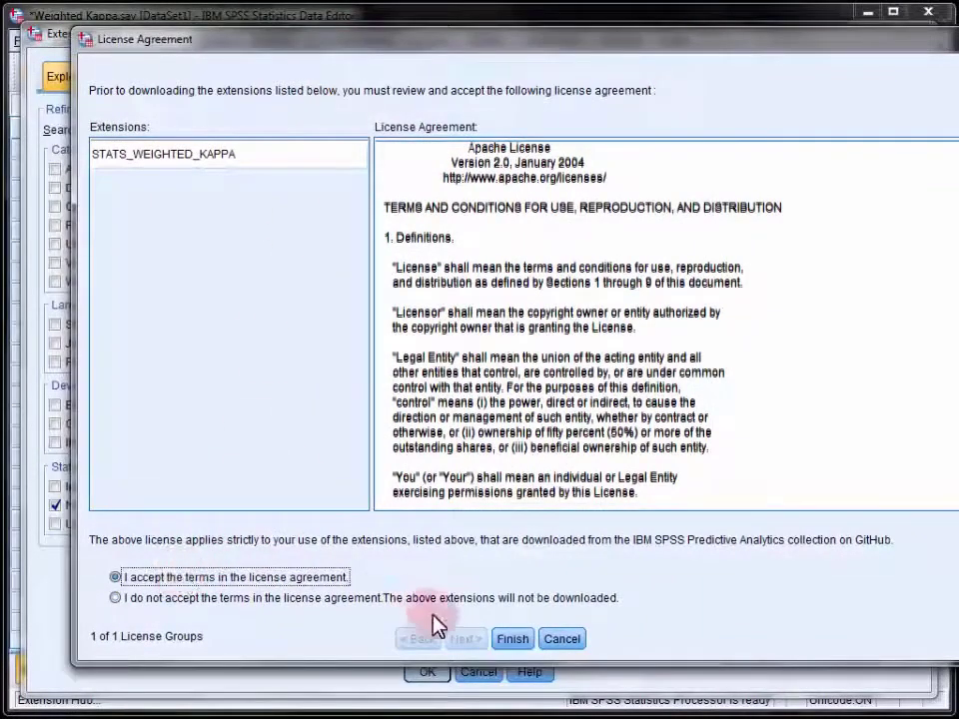
pyautogui.click(513, 640)
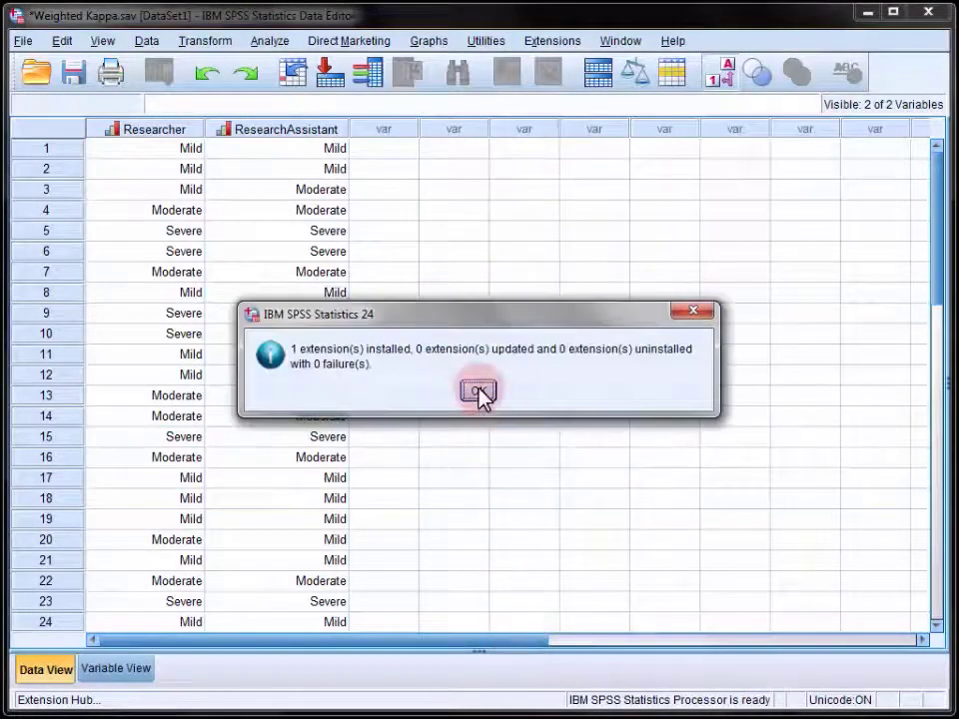
pyautogui.click(478, 392)
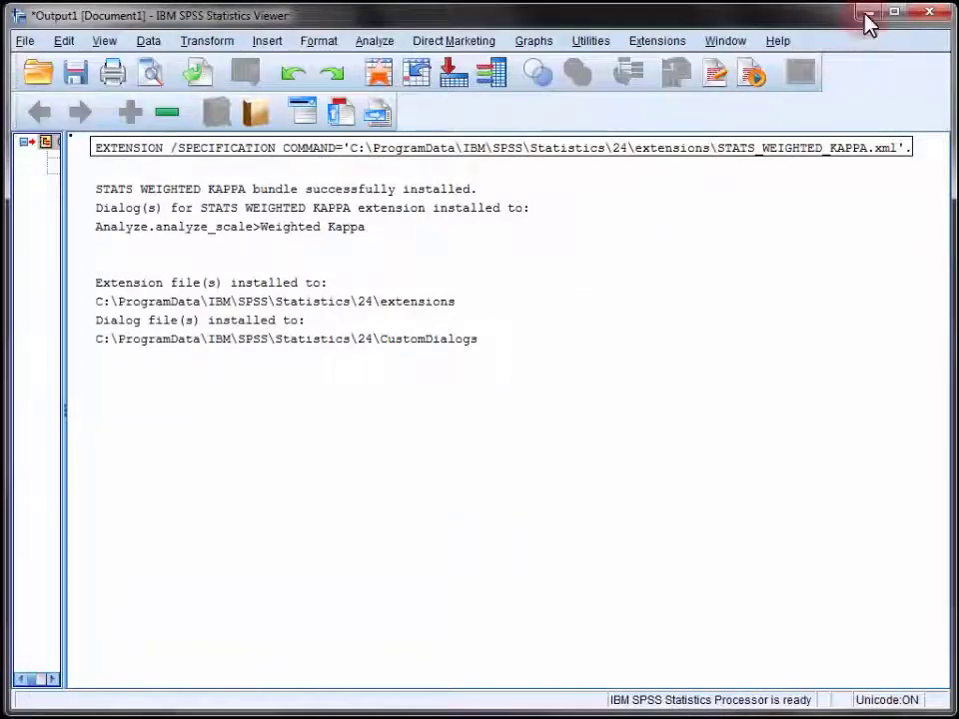
pyautogui.click(866, 12)
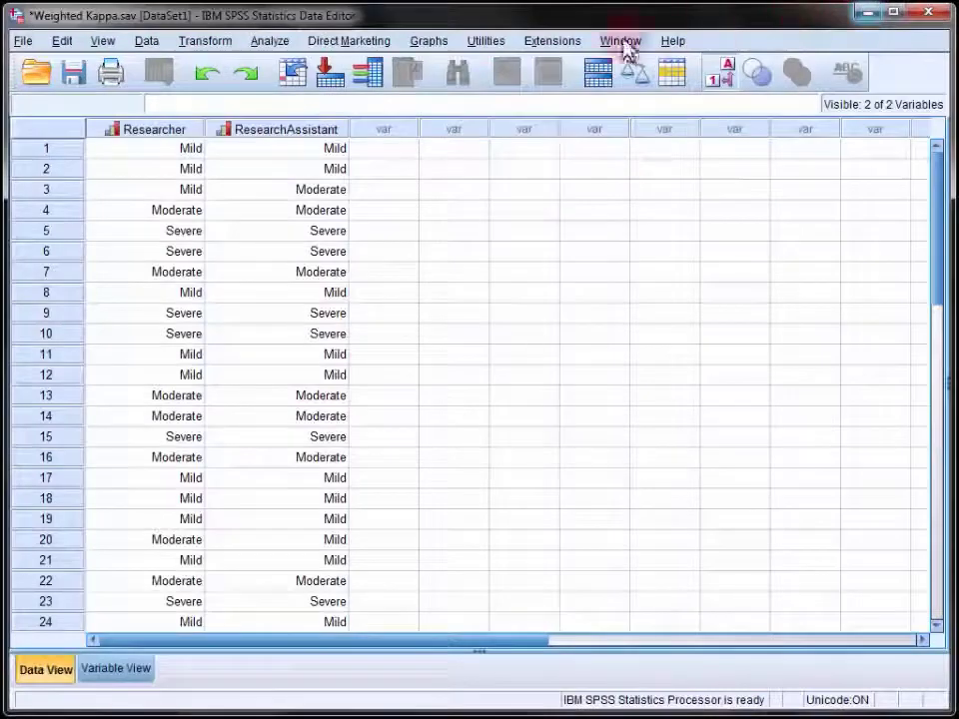
# Run a Weighted Kappa analysis with Researcher as Rating 1 and ResearchAssistant as Rating 2, using linear weights and 95% CI coverage
pyautogui.click(279, 45)
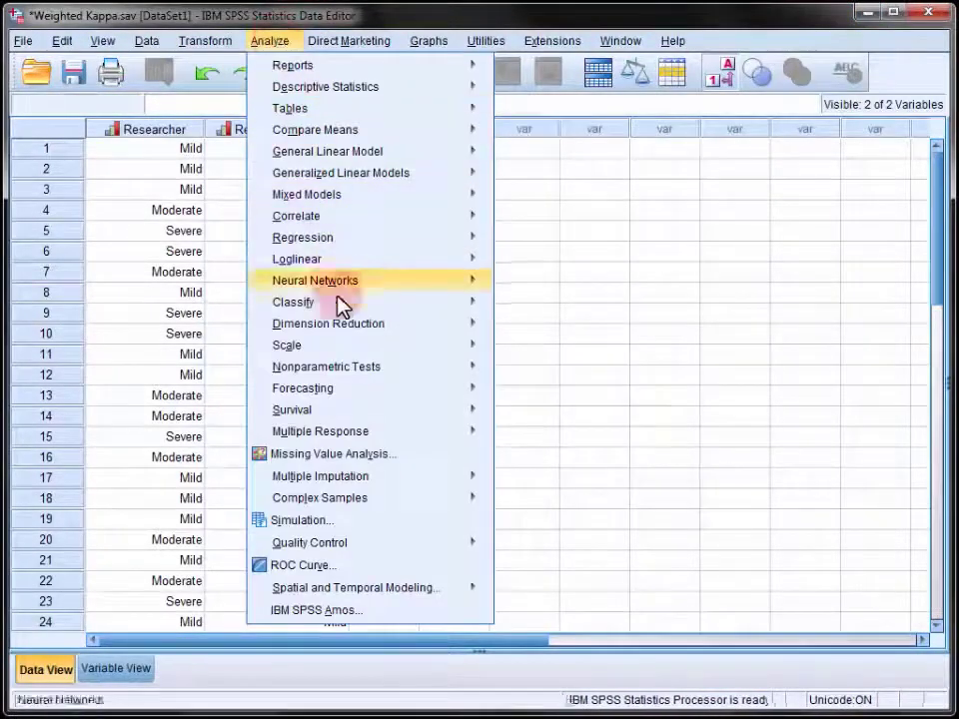
pyautogui.moveTo(335, 350)
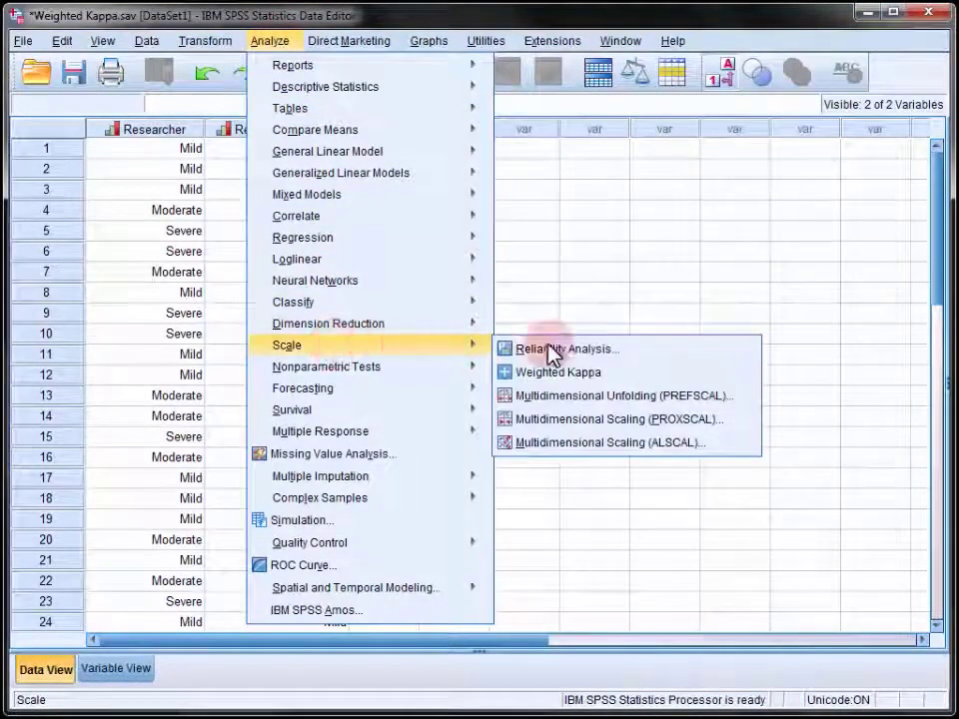
pyautogui.click(640, 383)
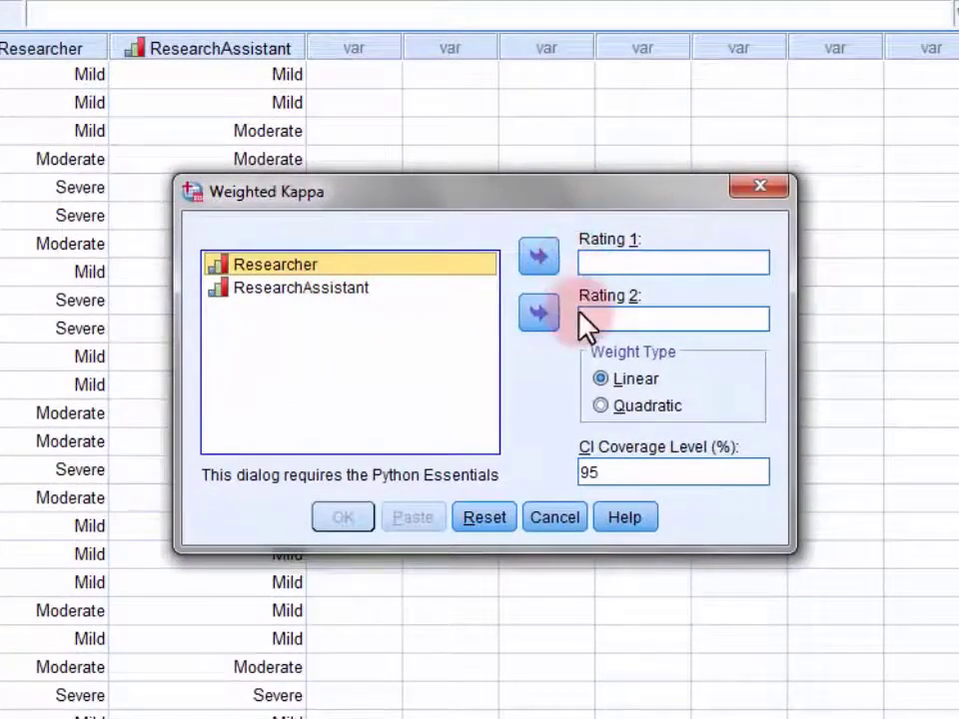
pyautogui.click(533, 254)
pyautogui.click(329, 267)
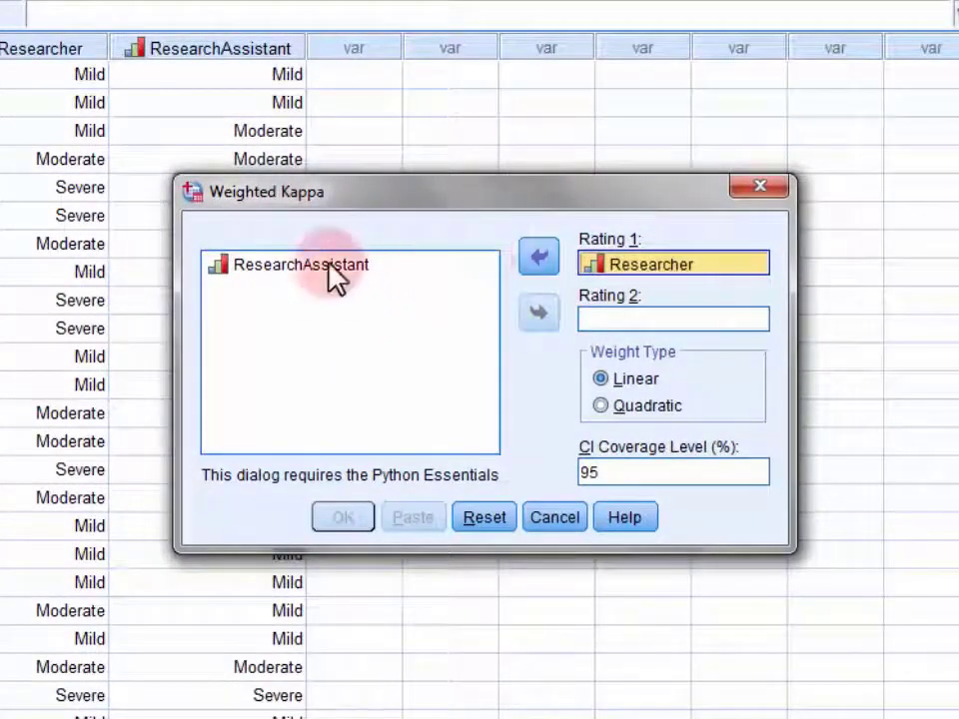
pyautogui.click(521, 318)
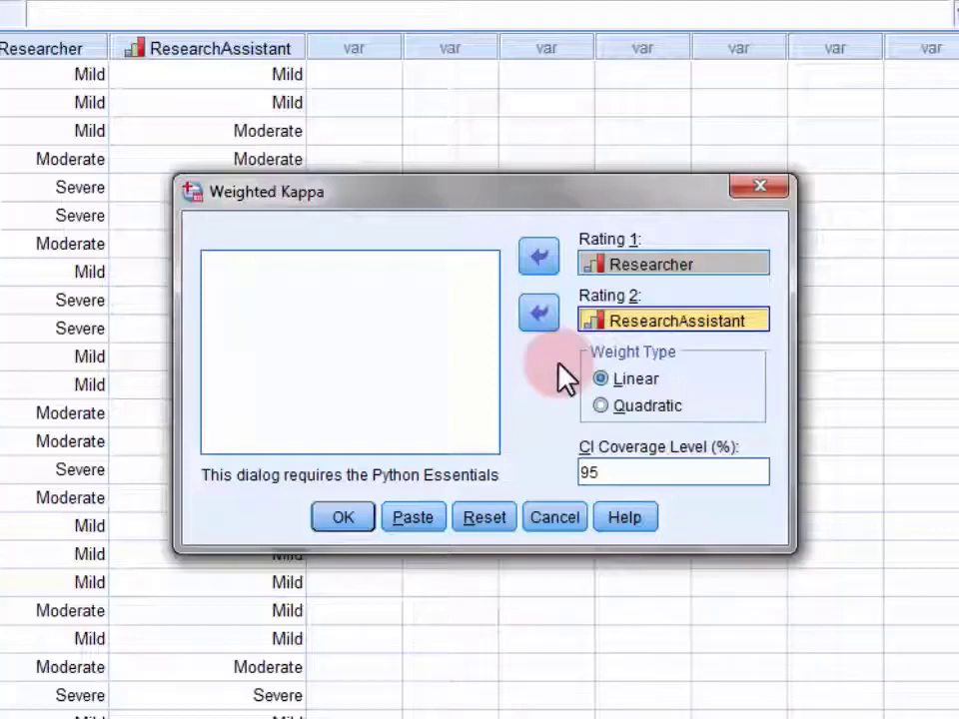
pyautogui.click(335, 522)
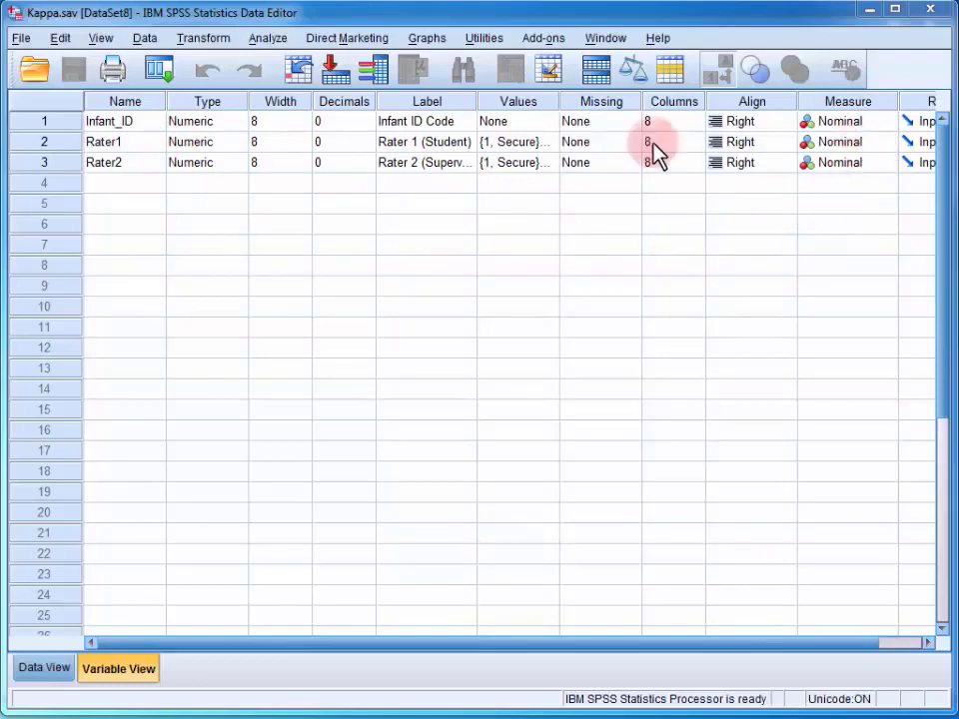
# Check the value labels defined for Rater1 in Kappa.sav and view both raters' classifications of the infants
pyautogui.click(553, 145)
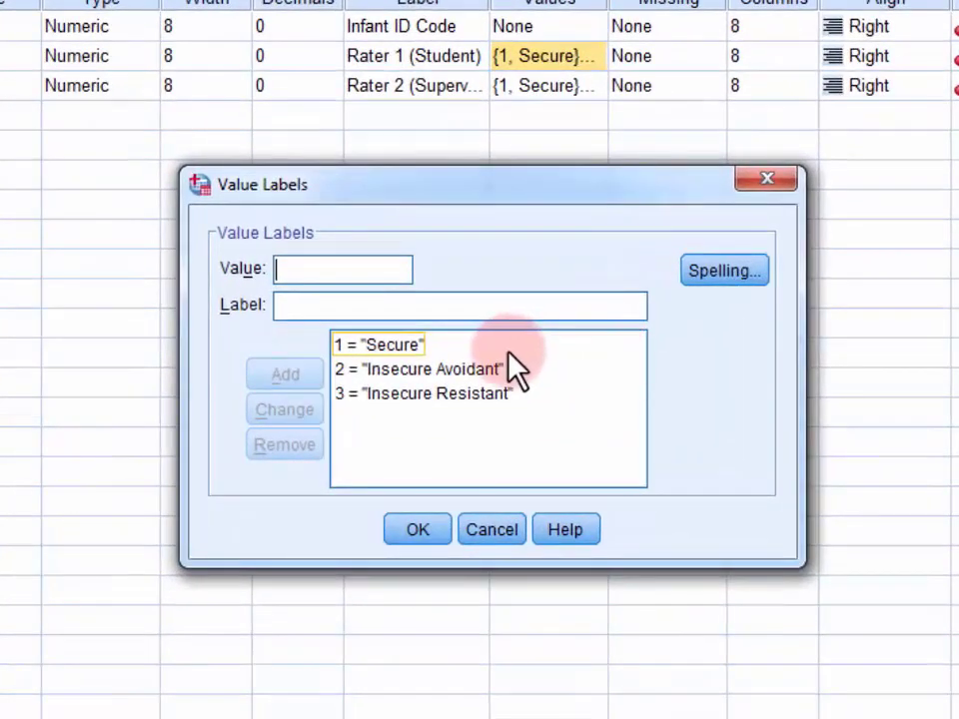
pyautogui.click(449, 369)
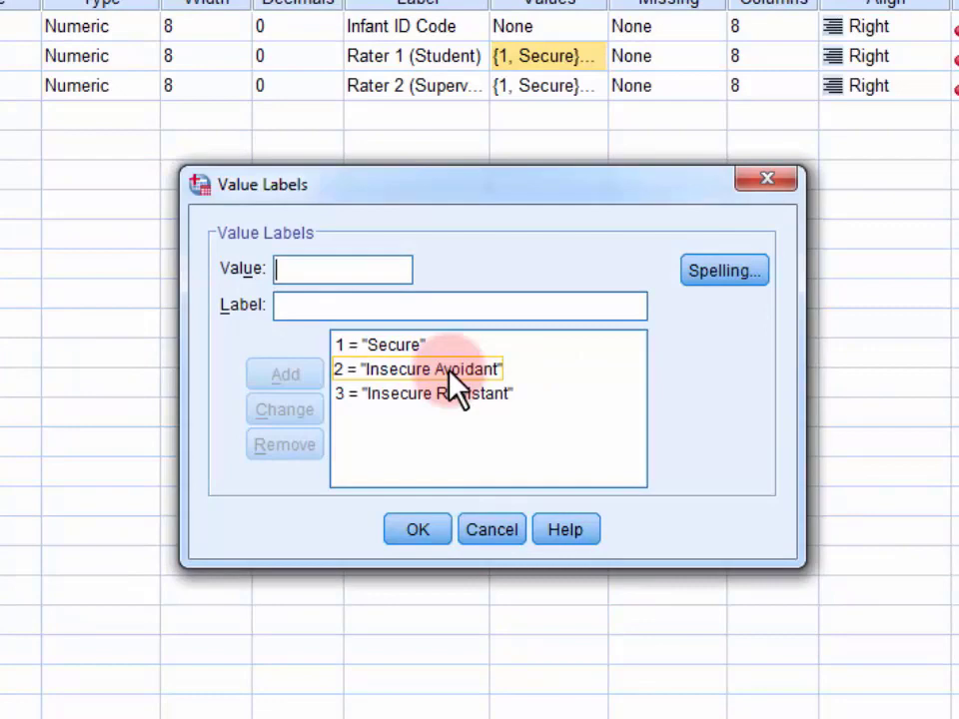
pyautogui.click(447, 398)
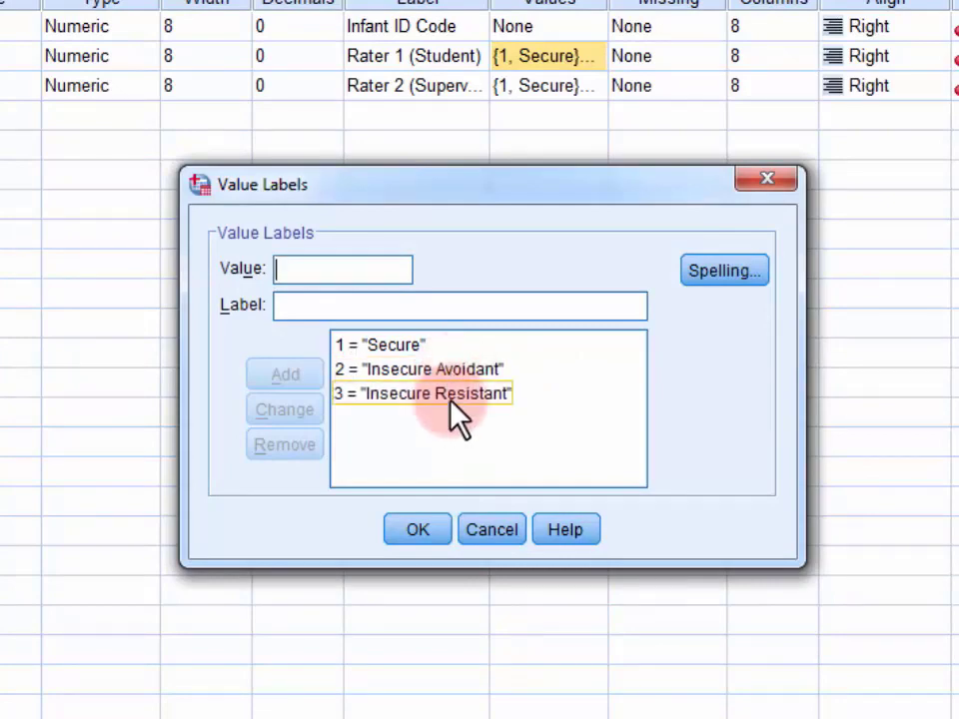
pyautogui.click(430, 533)
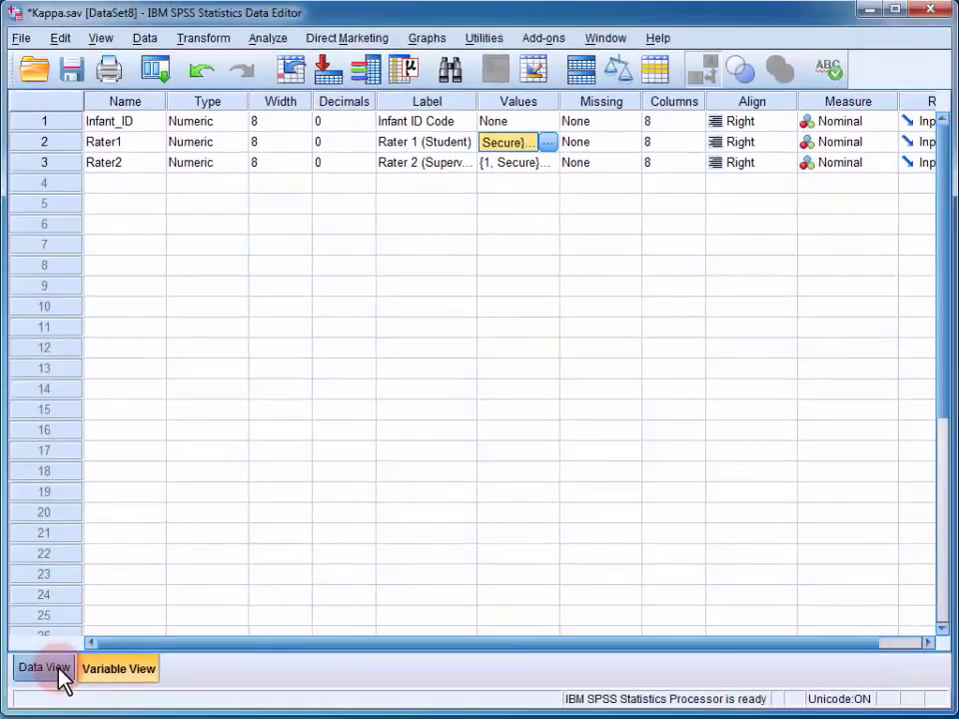
pyautogui.click(60, 676)
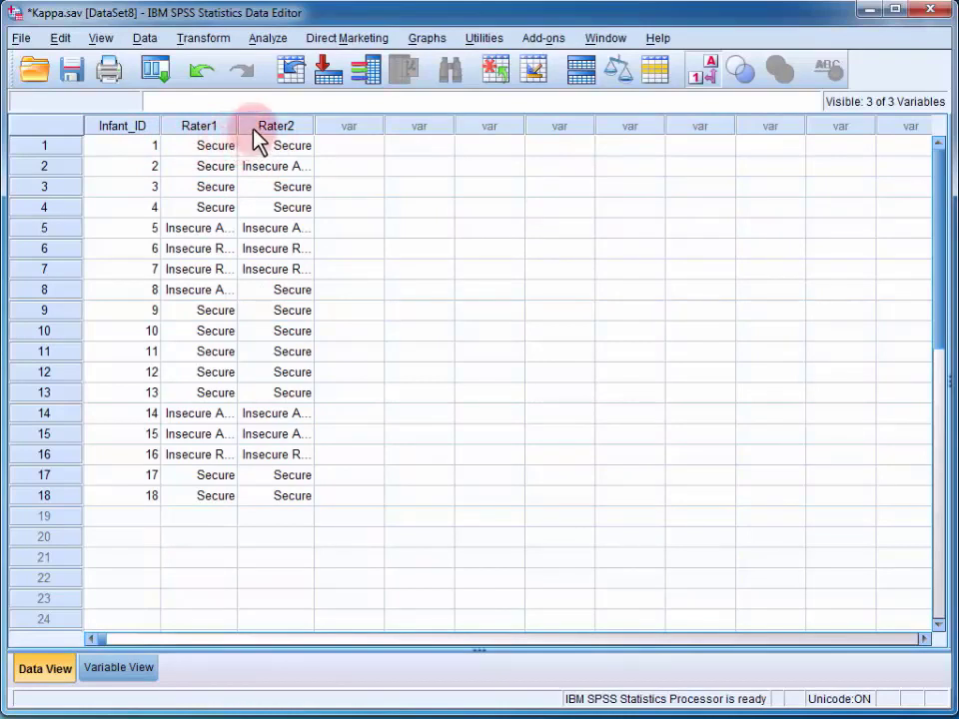
# Set up a Crosstabs analysis in Kappa.sav with Rater 1 (Student) as the row variable and Rater 2 (Supervisor) as the column variable
pyautogui.click(275, 37)
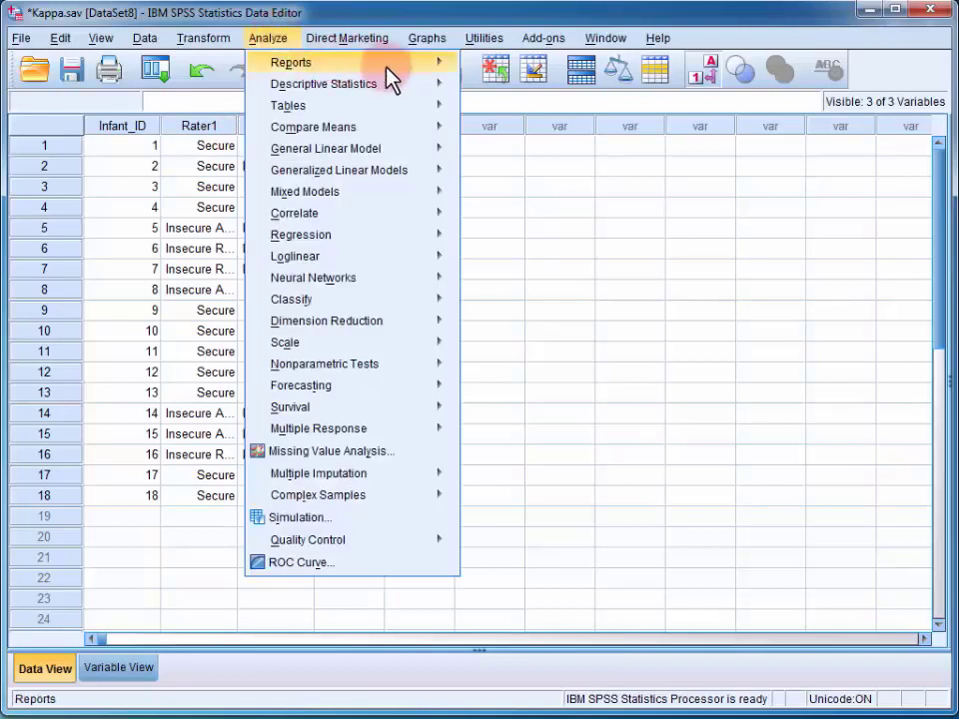
pyautogui.moveTo(439, 97)
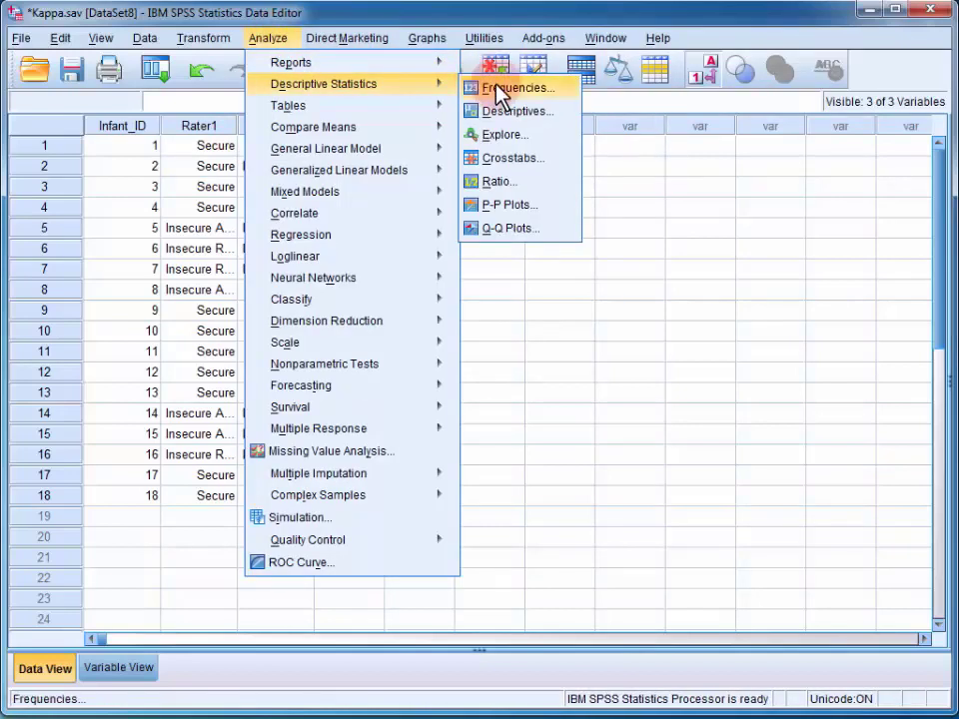
pyautogui.click(513, 159)
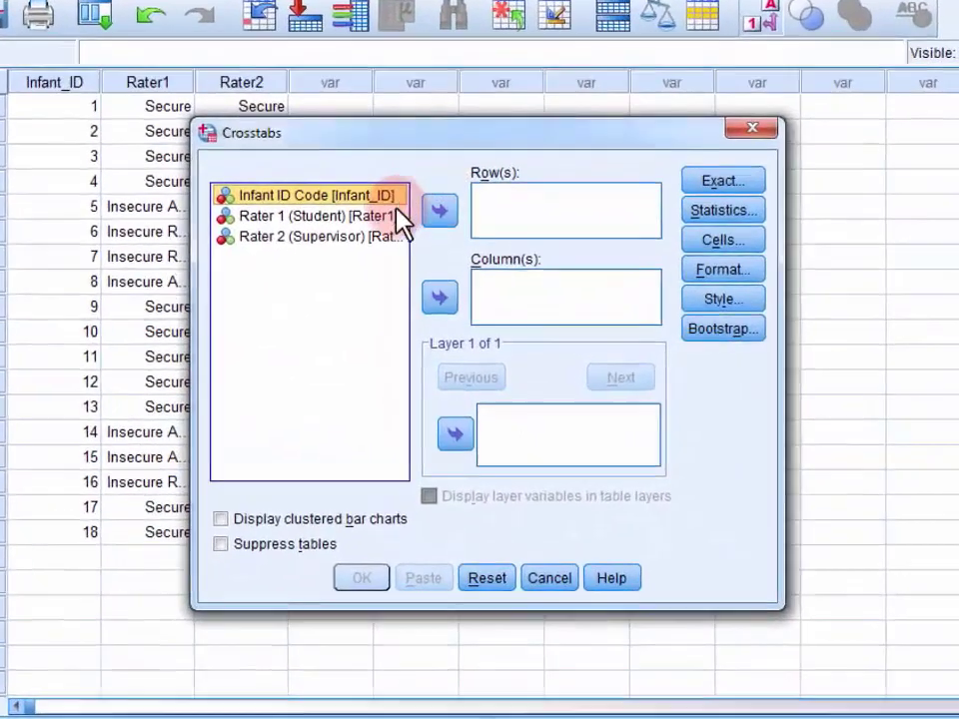
pyautogui.click(389, 215)
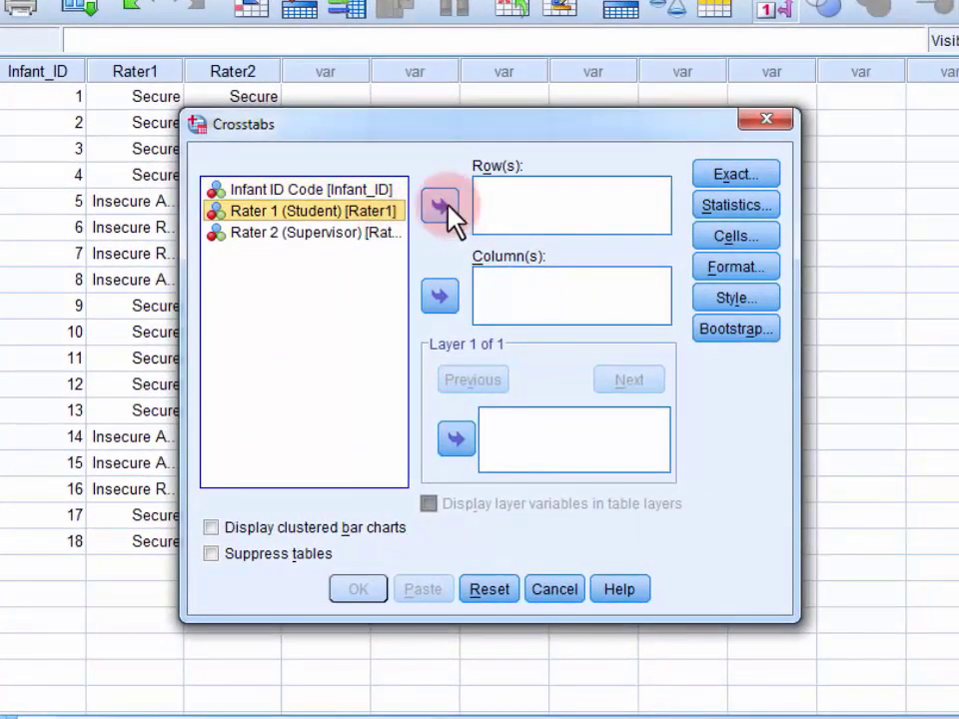
pyautogui.click(448, 211)
pyautogui.click(392, 215)
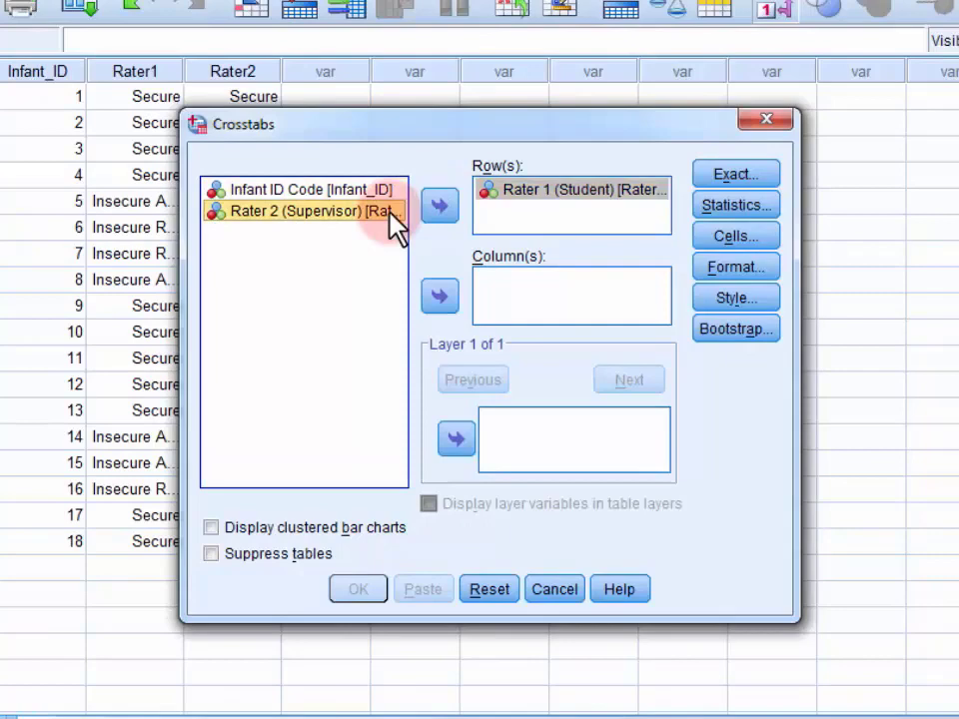
pyautogui.click(436, 298)
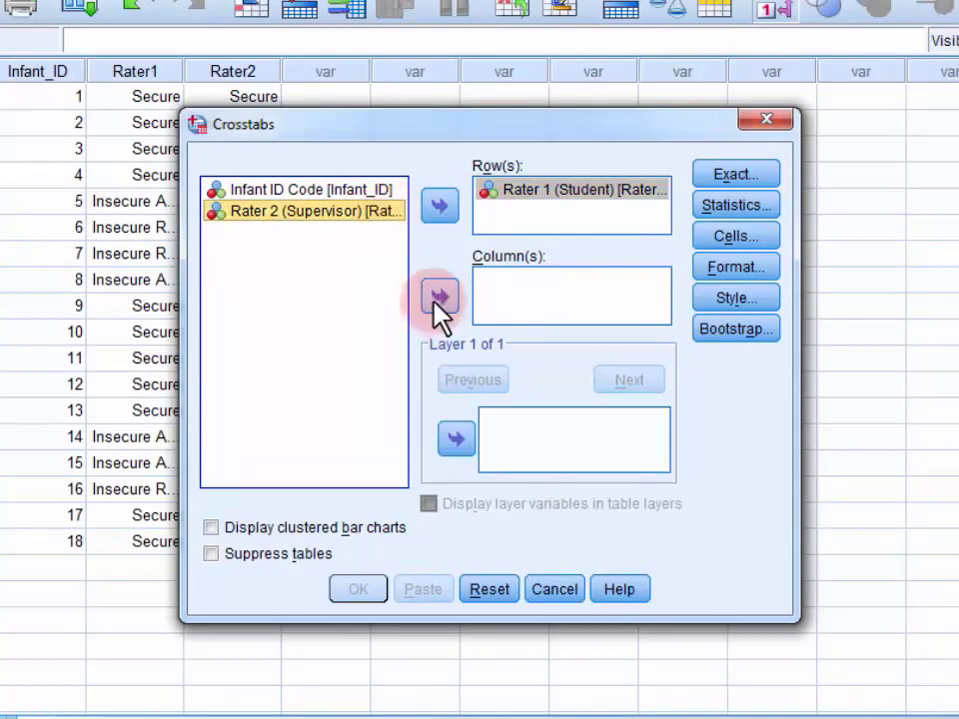
# Request the Kappa statistic for the two raters' crosstab and run the analysis
pyautogui.click(728, 208)
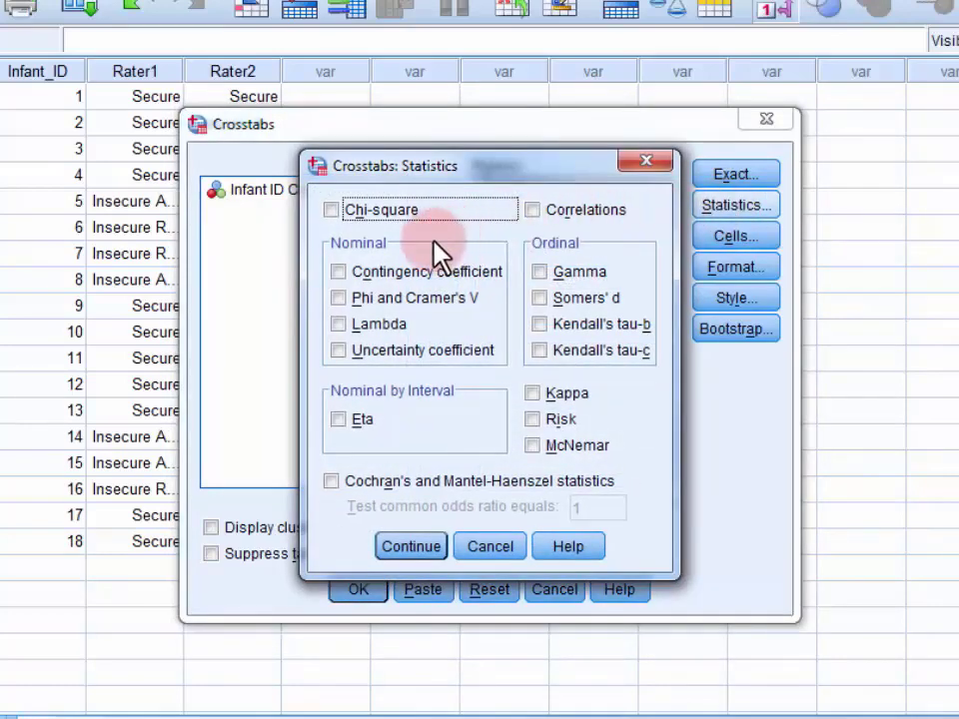
pyautogui.click(560, 398)
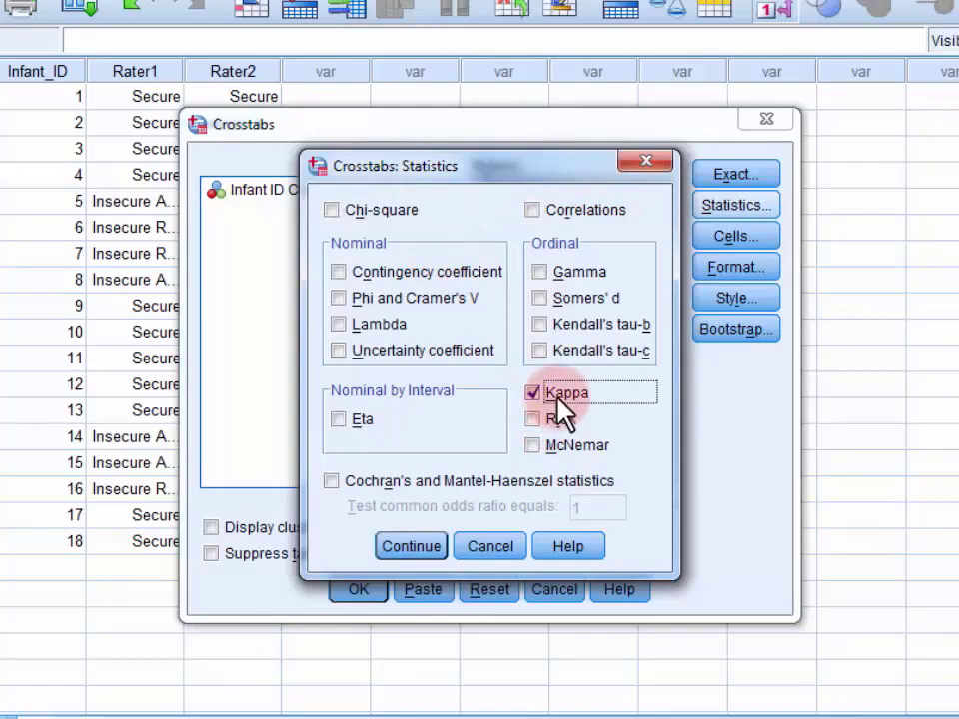
pyautogui.click(427, 556)
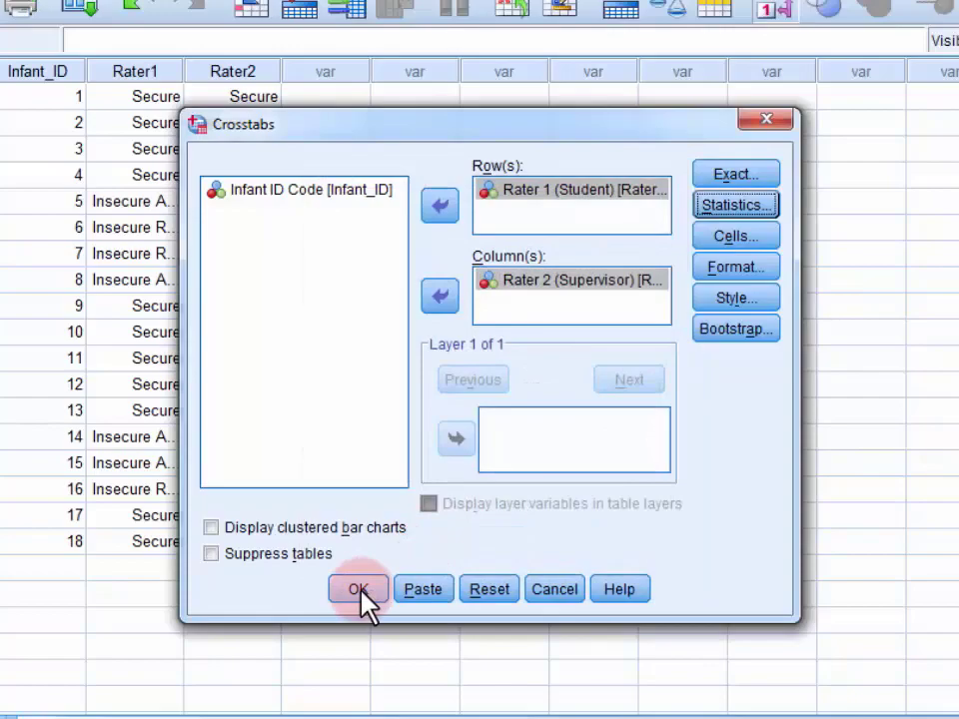
pyautogui.click(359, 589)
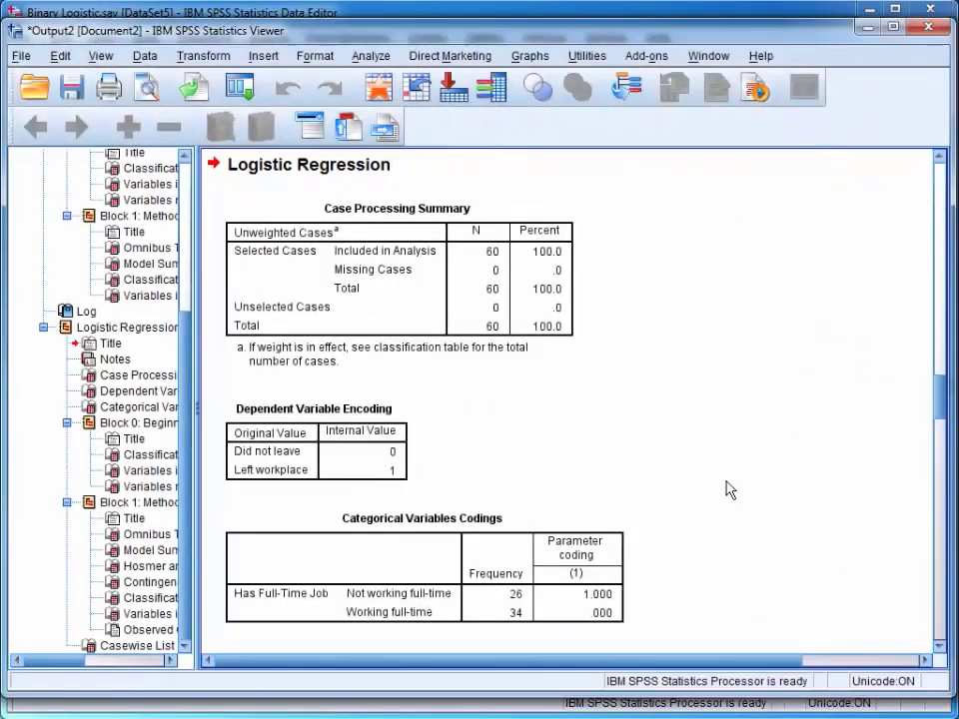
# Examine the logistic regression output from the Block 0 classification table through the Block 1 omnibus tests and model summary
pyautogui.scroll(-8, 728, 488)
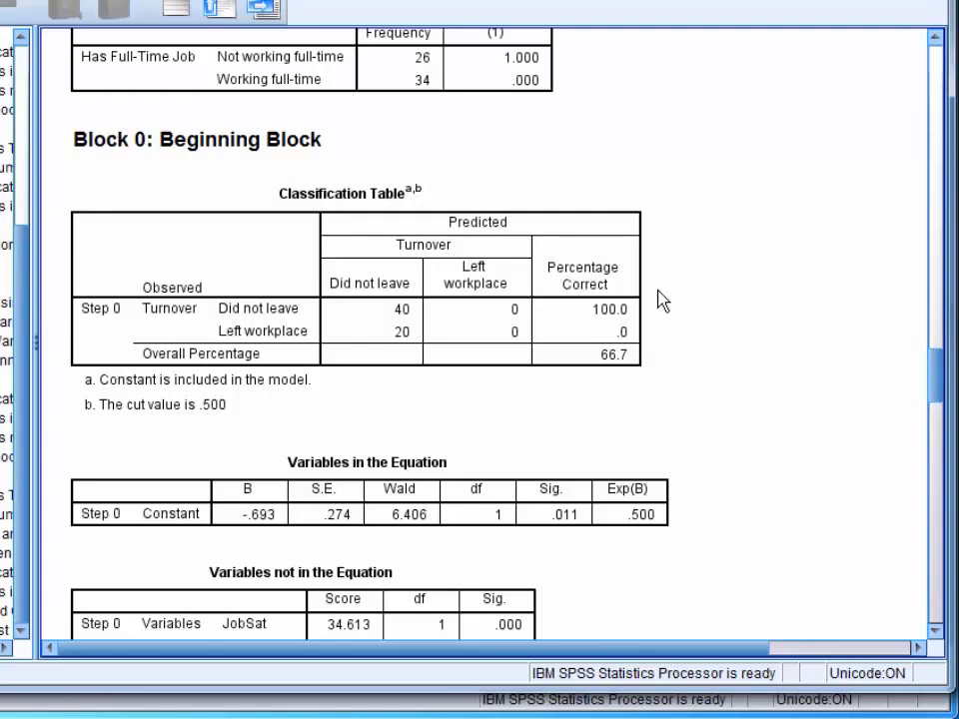
pyautogui.click(612, 373)
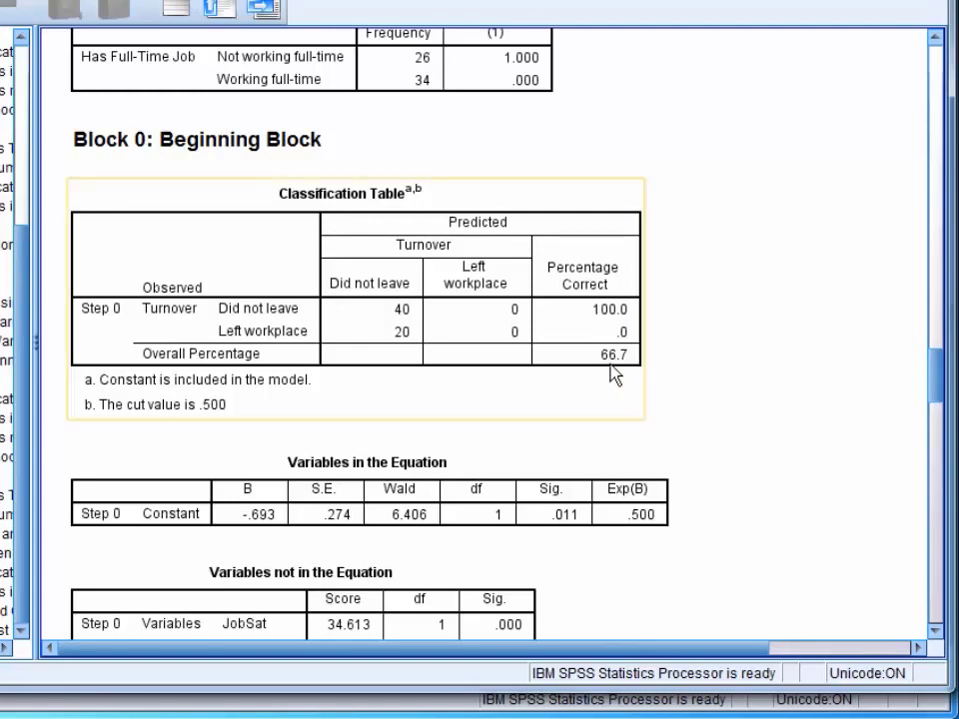
pyautogui.click(667, 370)
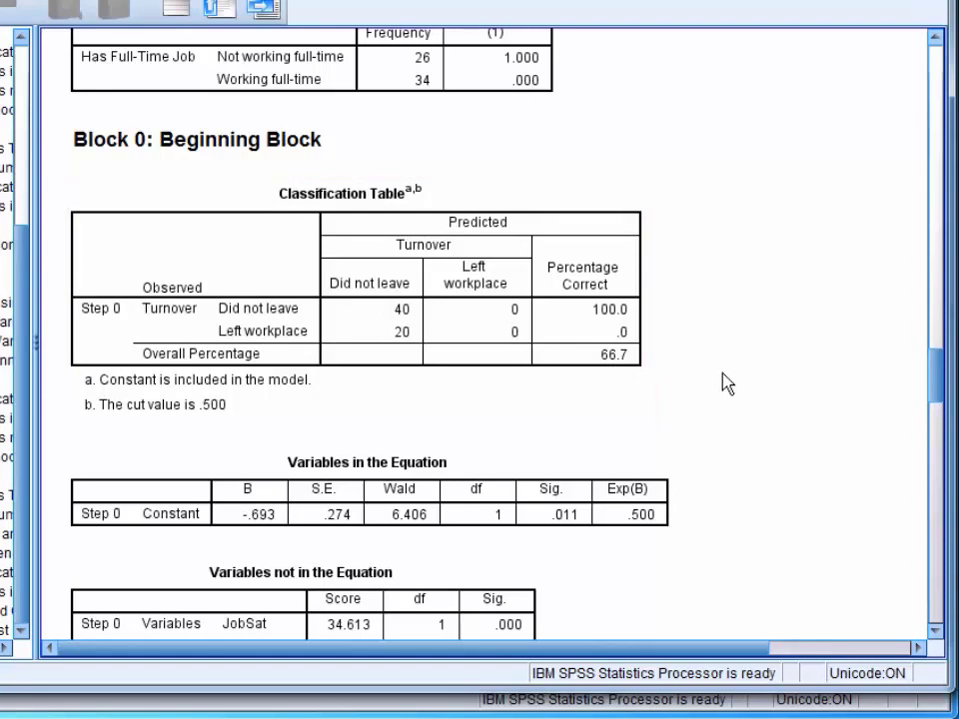
pyautogui.scroll(-10, 726, 383)
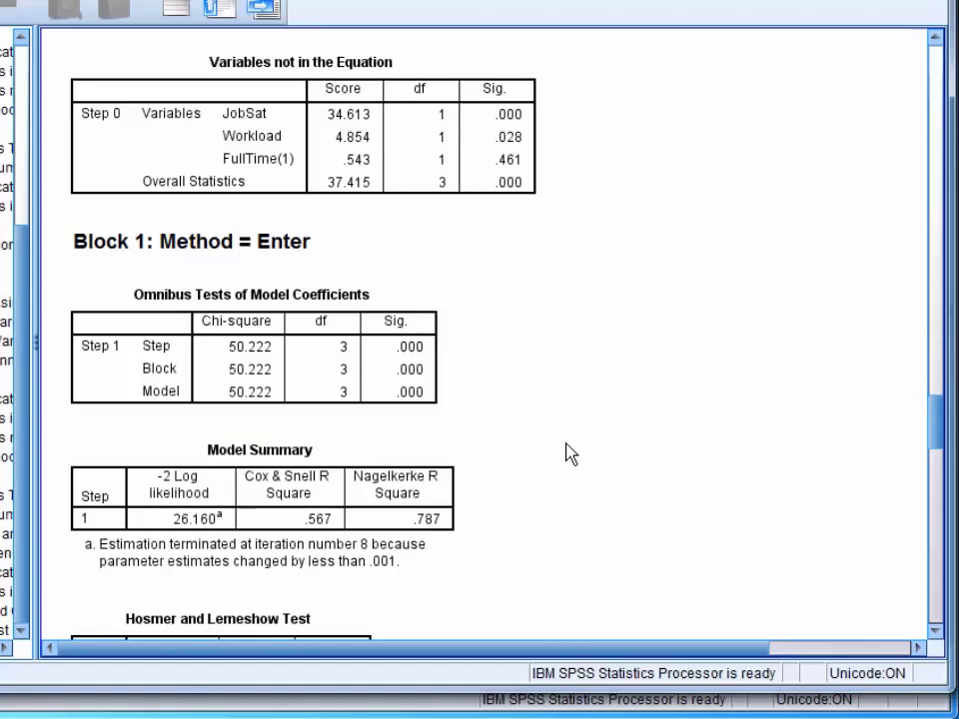
# Examine the rest of the Block 1 logistic regression output, from the Hosmer and Lemeshow test through the Variables in the Equation to the predicted probabilities plot
pyautogui.scroll(-10, 572, 452)
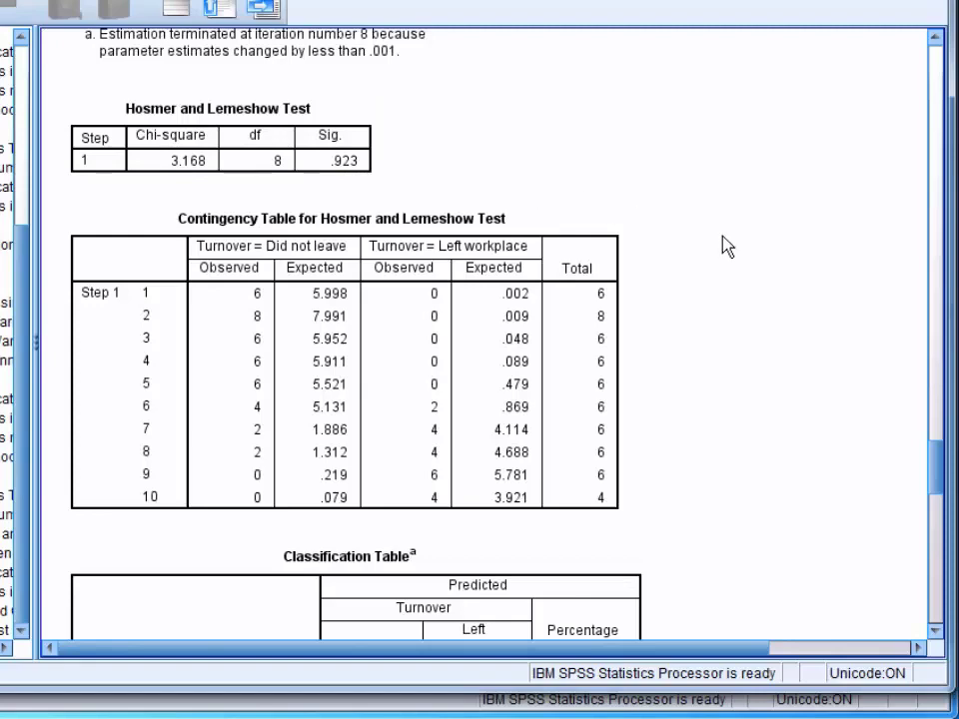
pyautogui.scroll(-8, 726, 247)
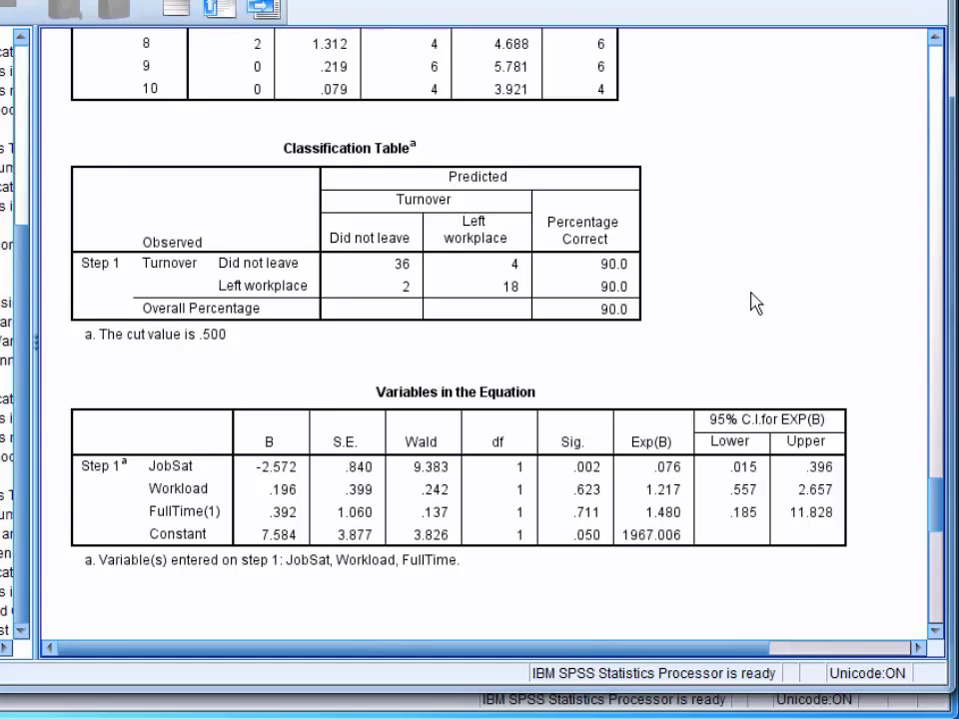
pyautogui.click(370, 392)
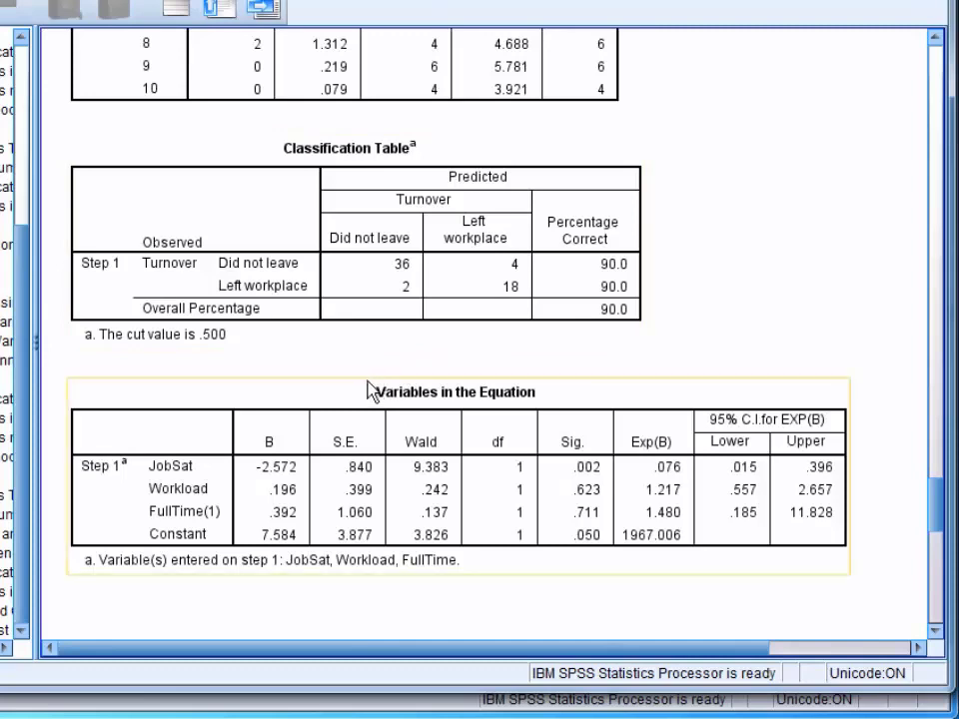
pyautogui.click(712, 370)
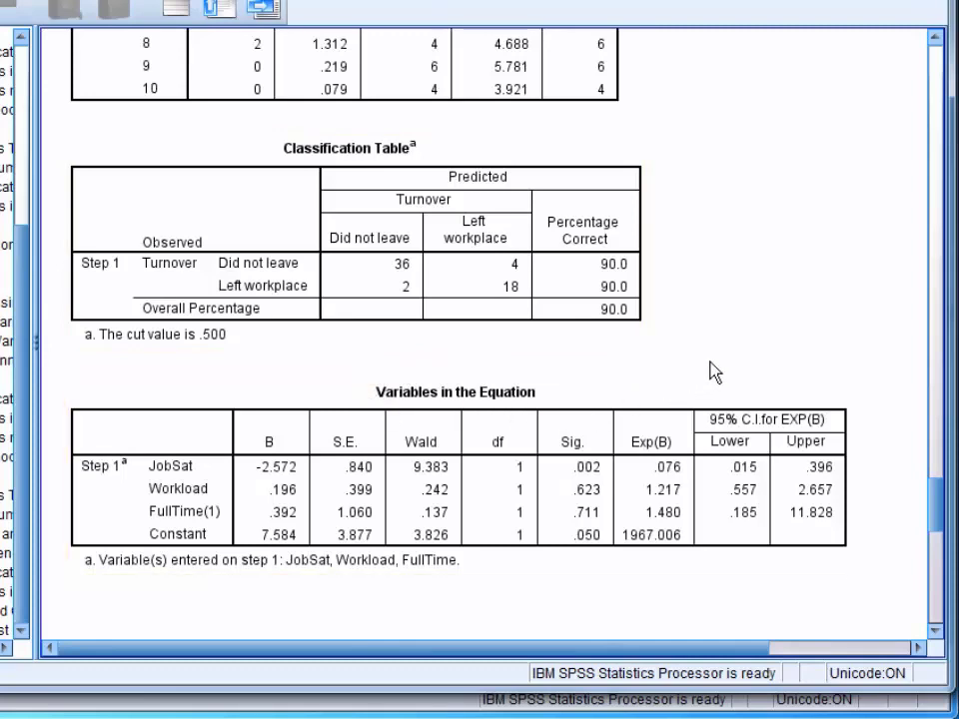
pyautogui.click(689, 406)
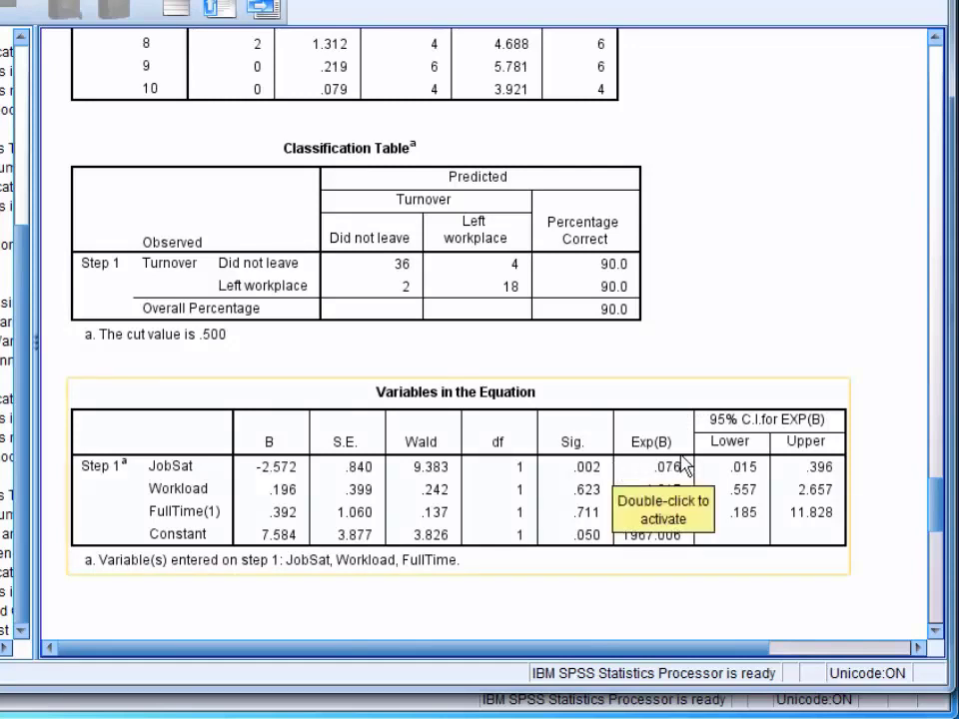
pyautogui.click(746, 348)
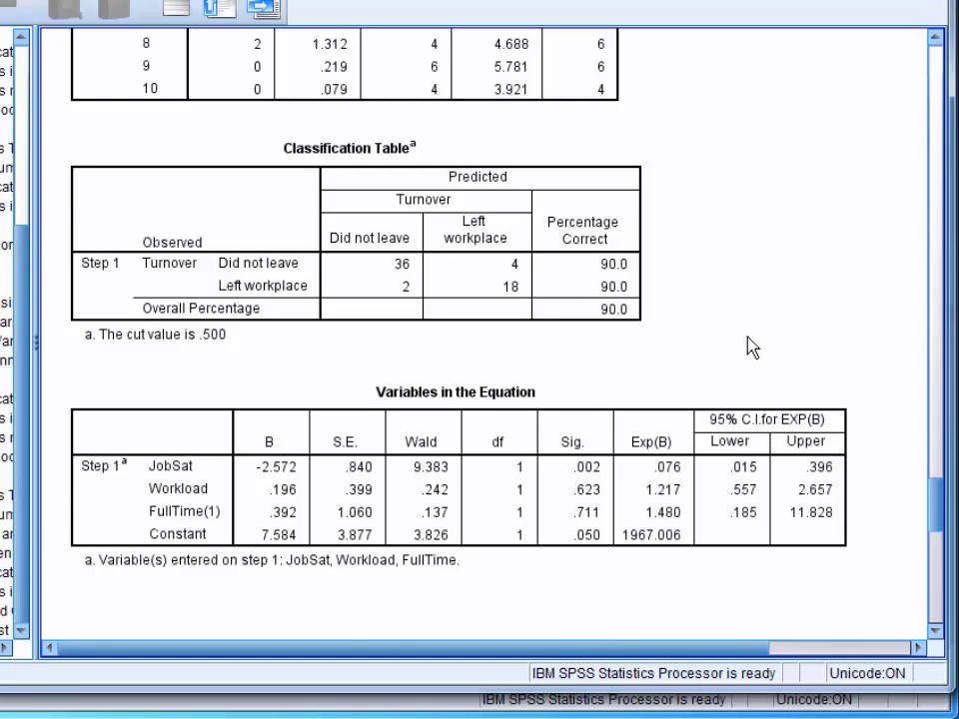
pyautogui.click(650, 457)
pyautogui.scroll(-12, 863, 549)
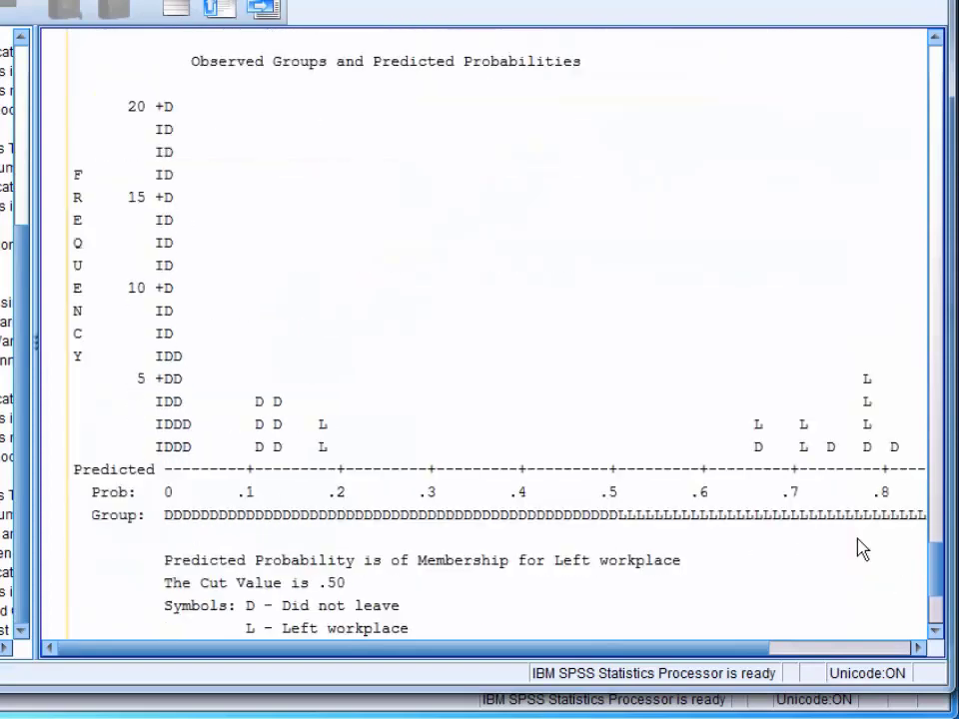
pyautogui.scroll(2, 862, 550)
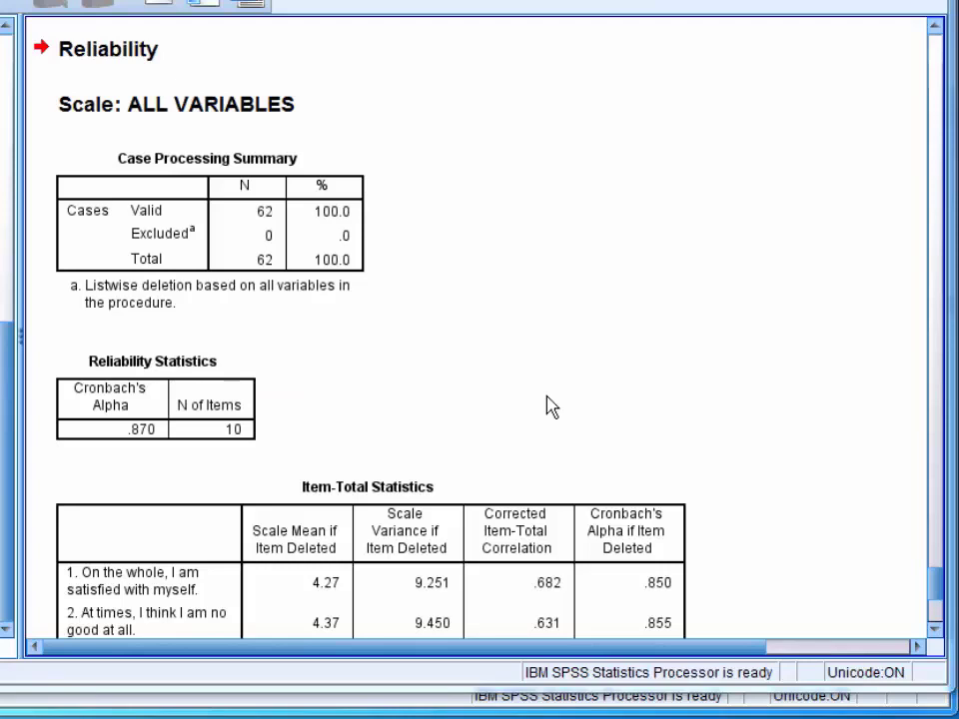
# Check the reliability coefficient and item-total statistics for the 10-item scale, and the kappa value in the raters' Symmetric Measures table
pyautogui.click(171, 436)
pyautogui.scroll(-8, 784, 468)
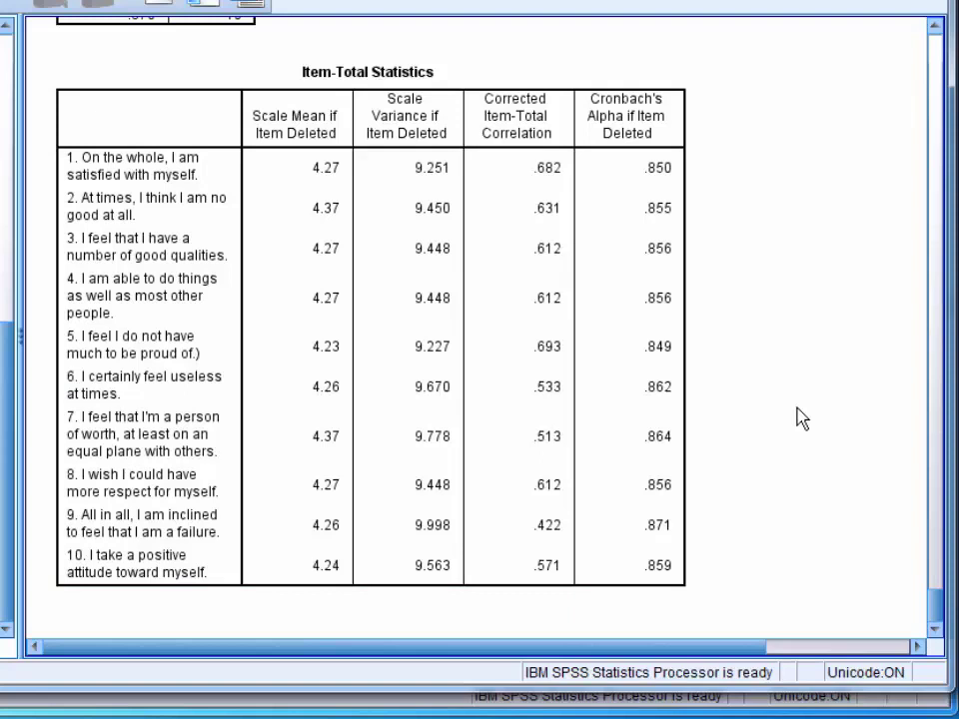
pyautogui.click(674, 176)
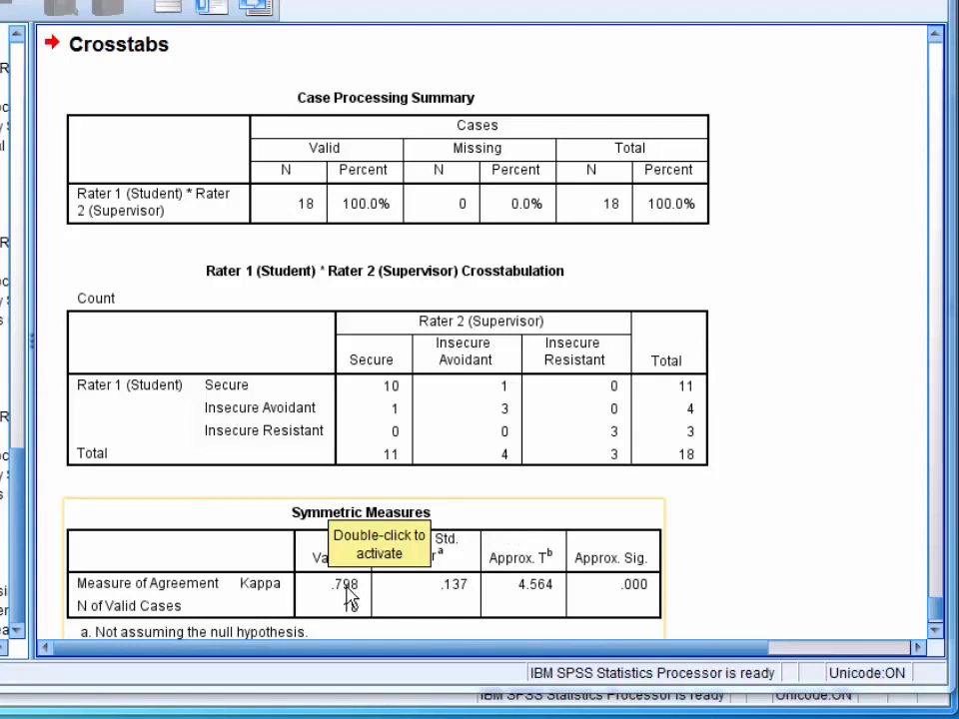
pyautogui.click(730, 605)
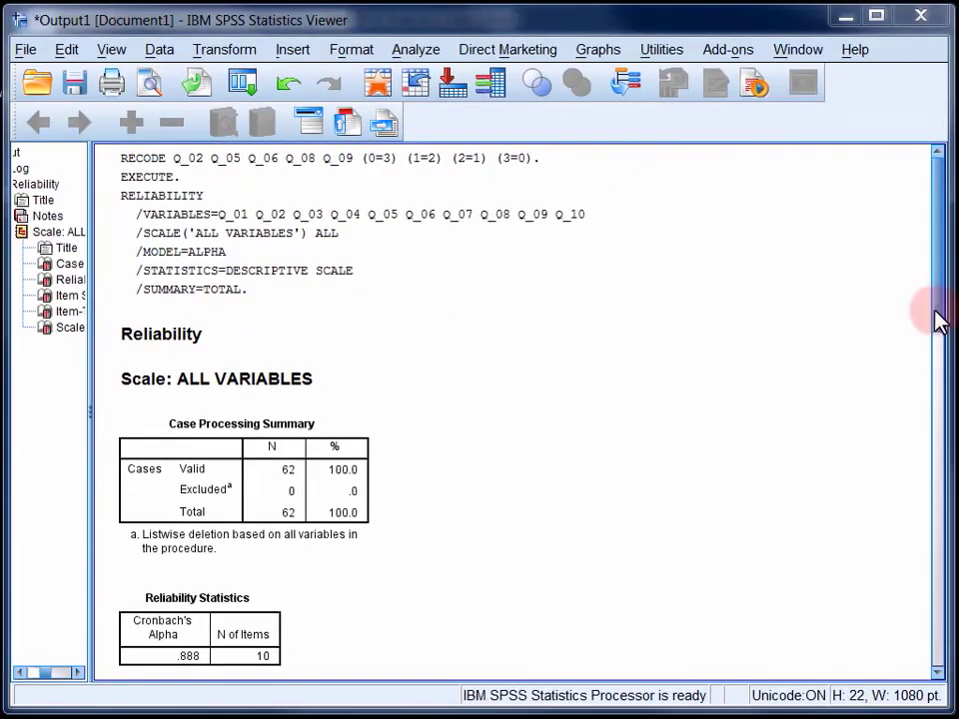
# Review the Cronbach's alpha output for the ten recoded scale items, from the Reliability Statistics down through the item tables
pyautogui.moveTo(941, 309); pyautogui.dragTo(937, 384)
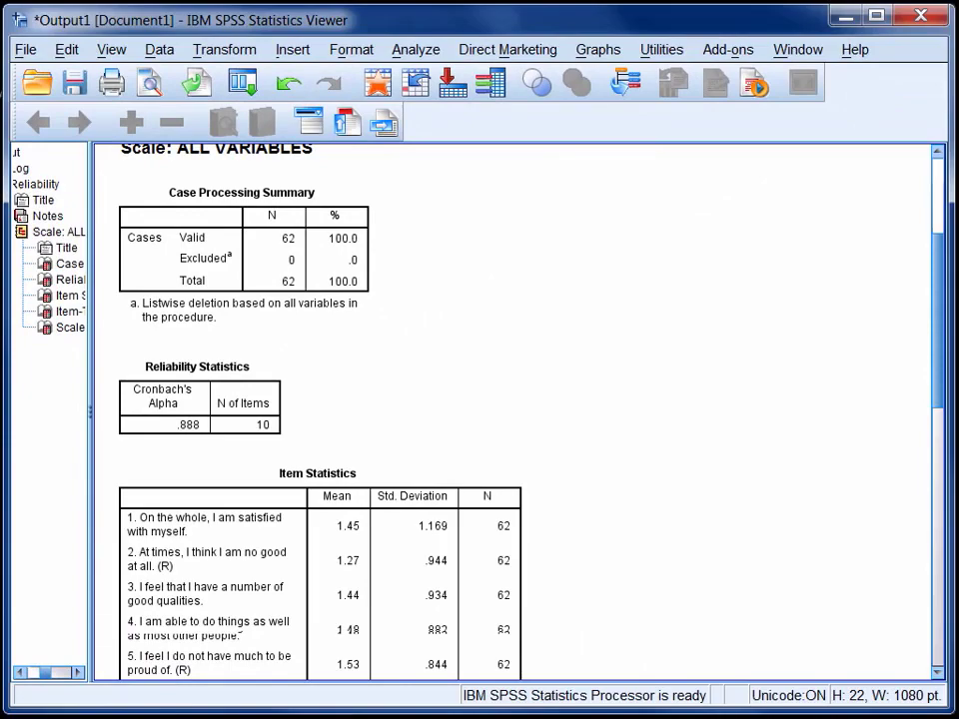
pyautogui.moveTo(936, 397); pyautogui.dragTo(929, 630)
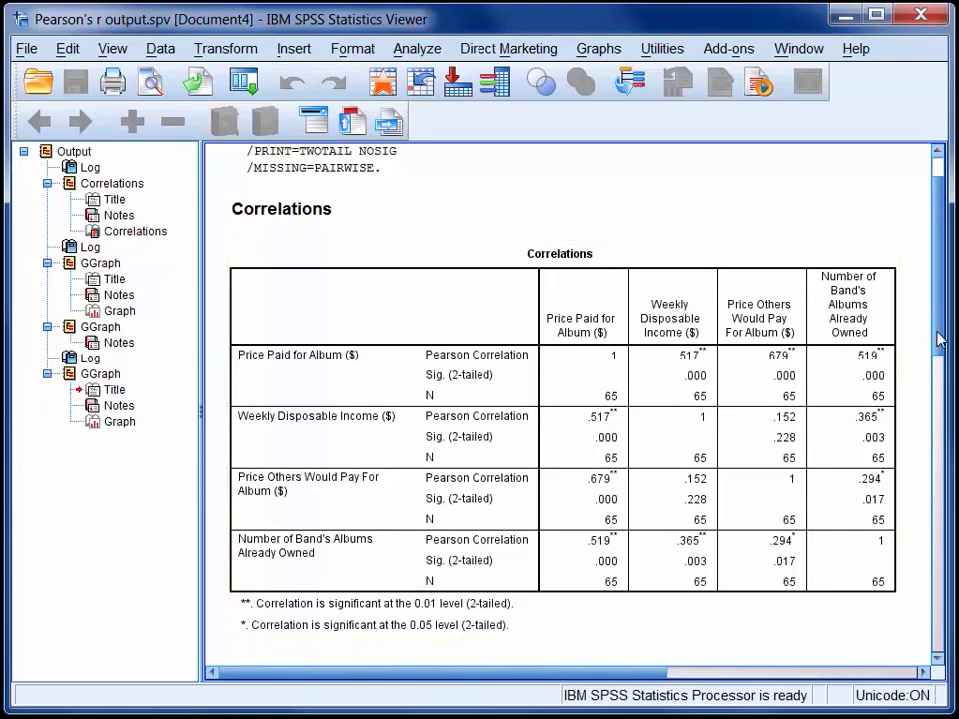
# View the scatterplots in the Pearson's r output for album price, disposable income and price others would pay, and return to the correlations
pyautogui.moveTo(939, 339); pyautogui.dragTo(920, 528)
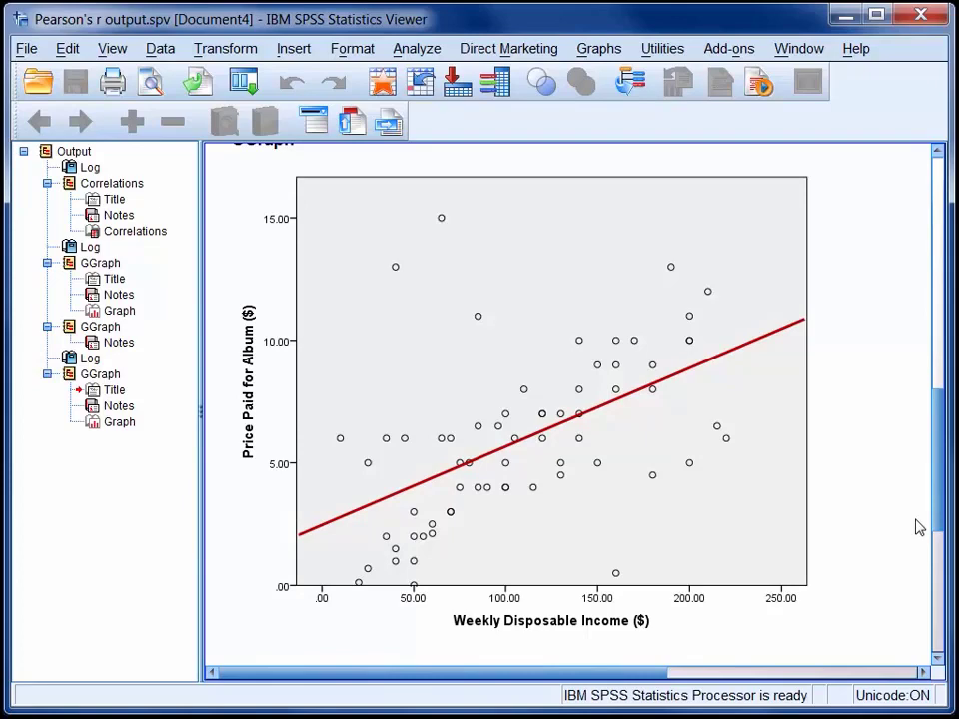
pyautogui.moveTo(936, 514); pyautogui.dragTo(920, 646)
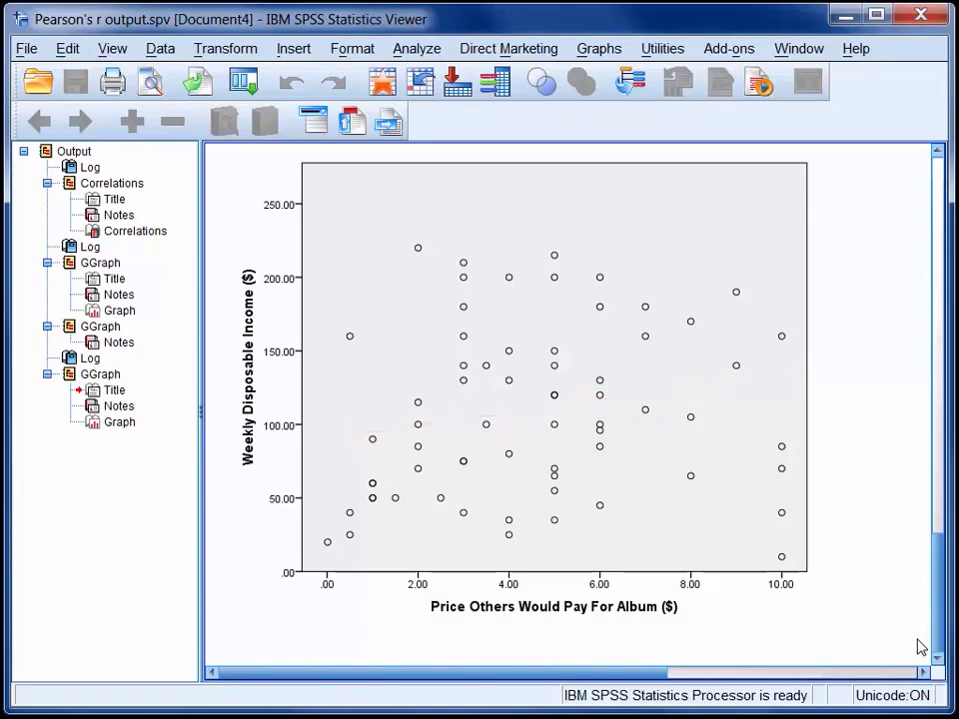
pyautogui.scroll(10, 927, 600)
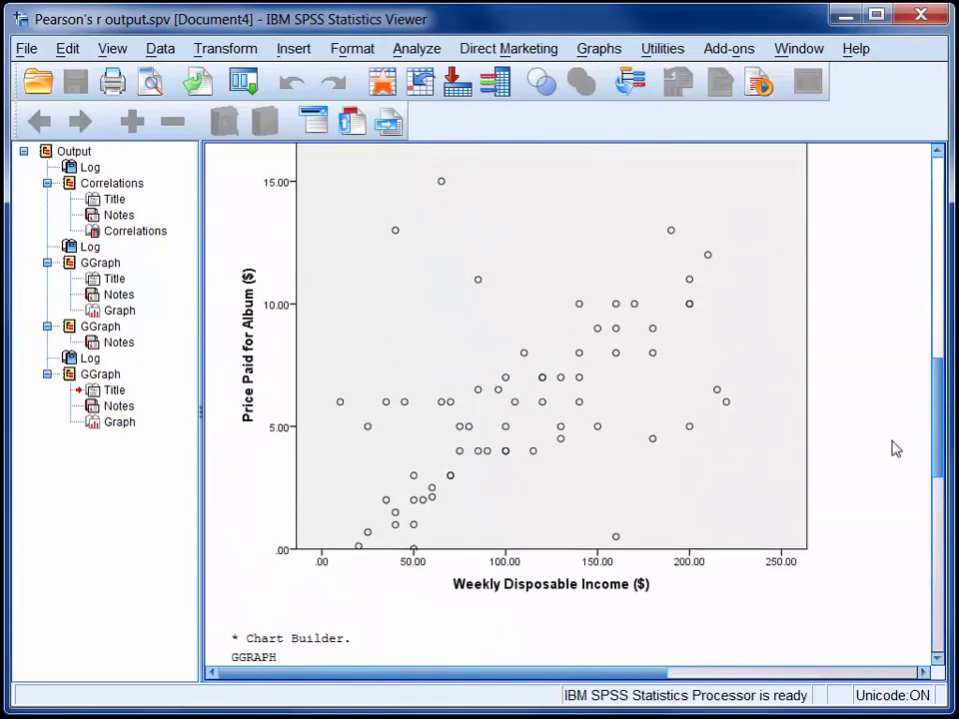
pyautogui.scroll(15, 883, 396)
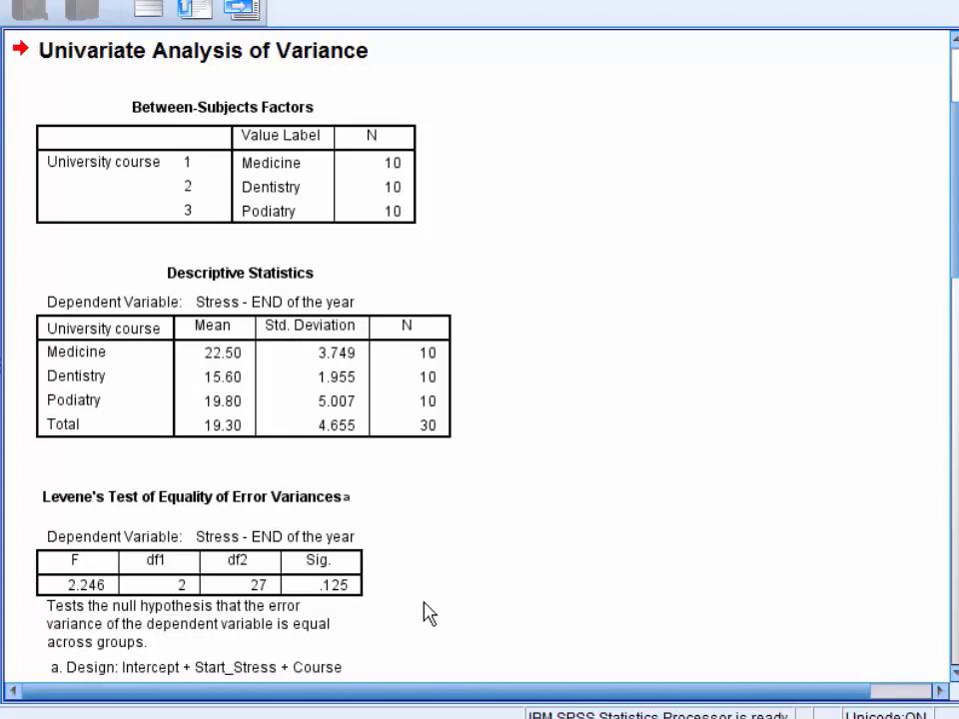
# Check Levene's test and the Tests of Between-Subjects Effects in the Univariate Analysis of Variance output for end-of-year stress
pyautogui.click(321, 626)
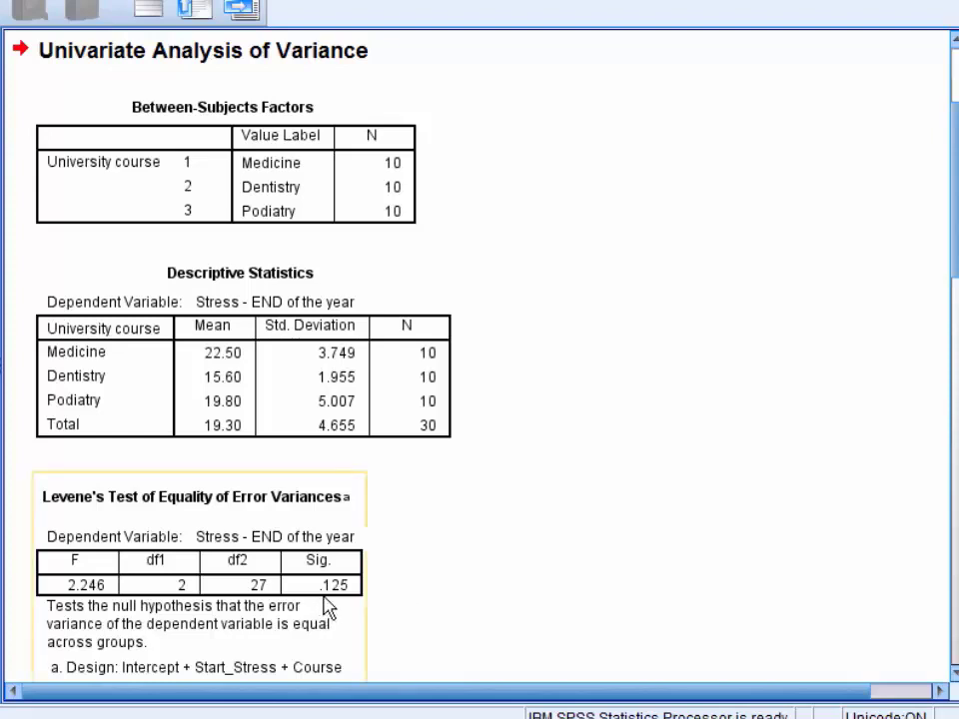
pyautogui.click(446, 603)
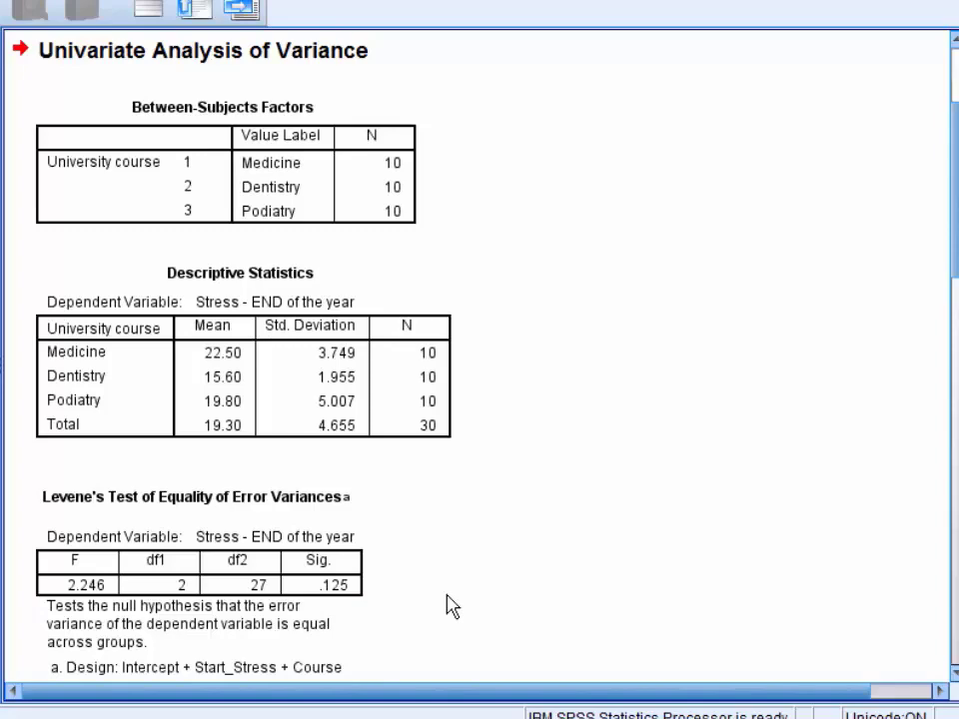
pyautogui.scroll(-5, 449, 599)
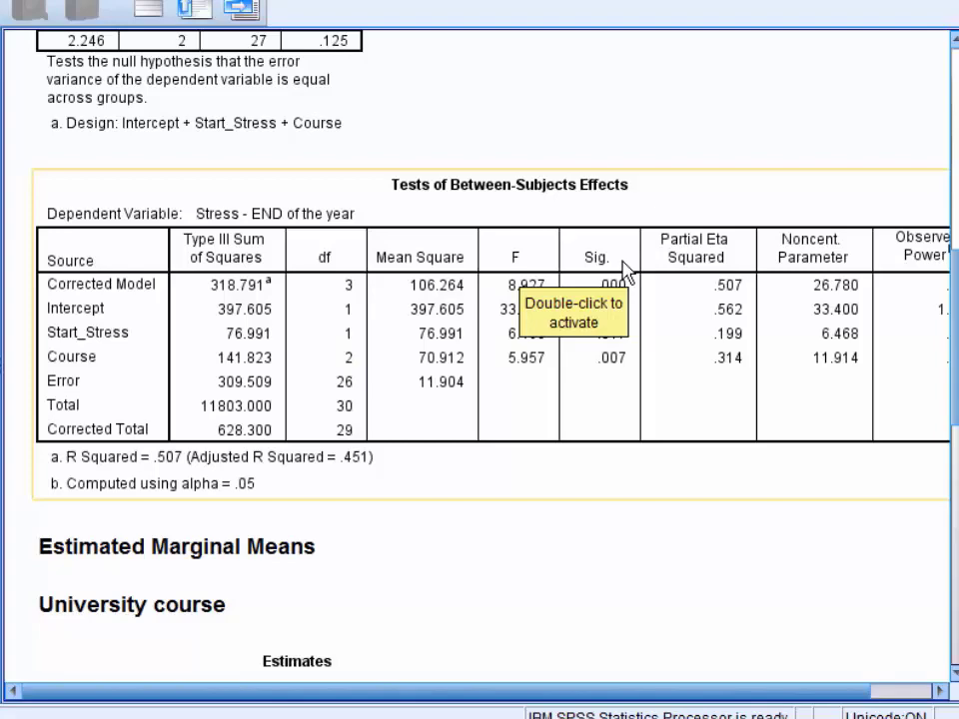
# Examine the estimated marginal means and pairwise comparisons of end-of-year stress between the university courses
pyautogui.scroll(-6, 624, 270)
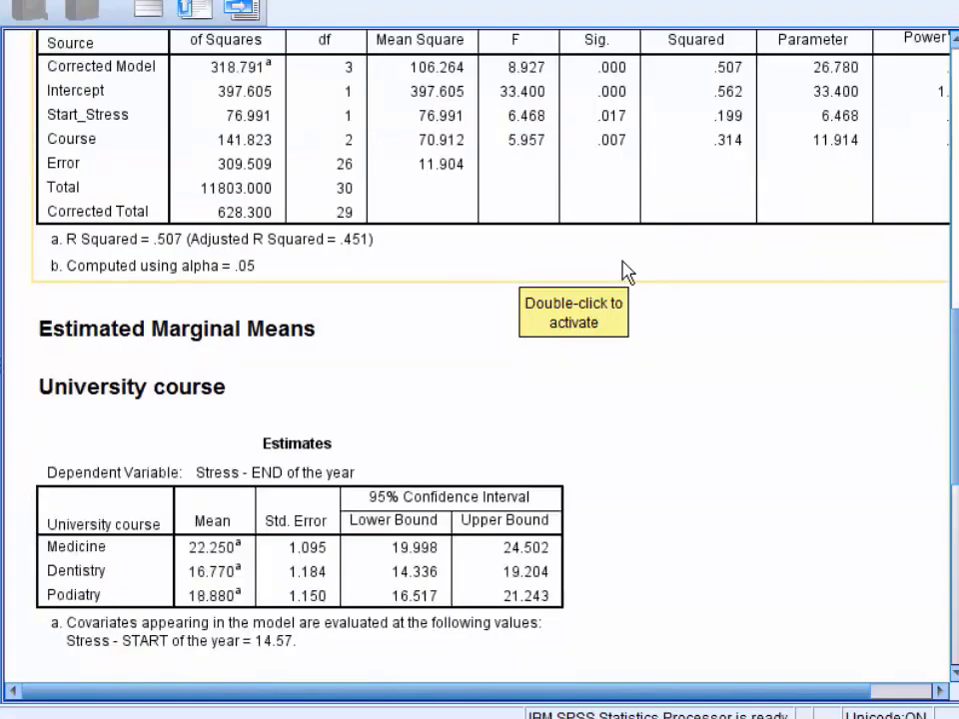
pyautogui.scroll(-2, 692, 284)
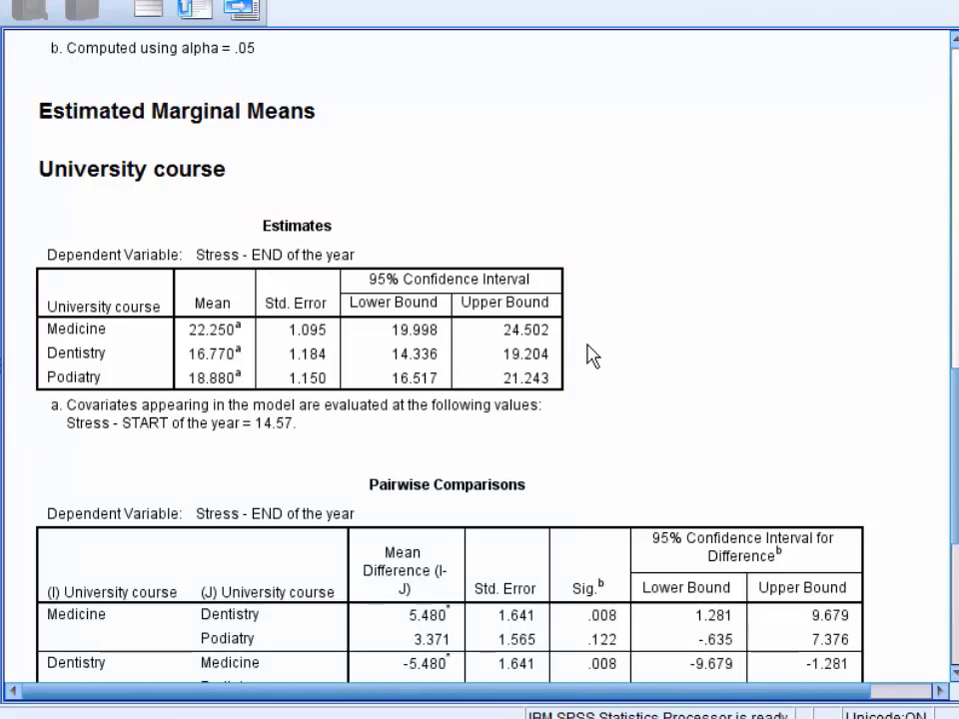
pyautogui.click(80, 434)
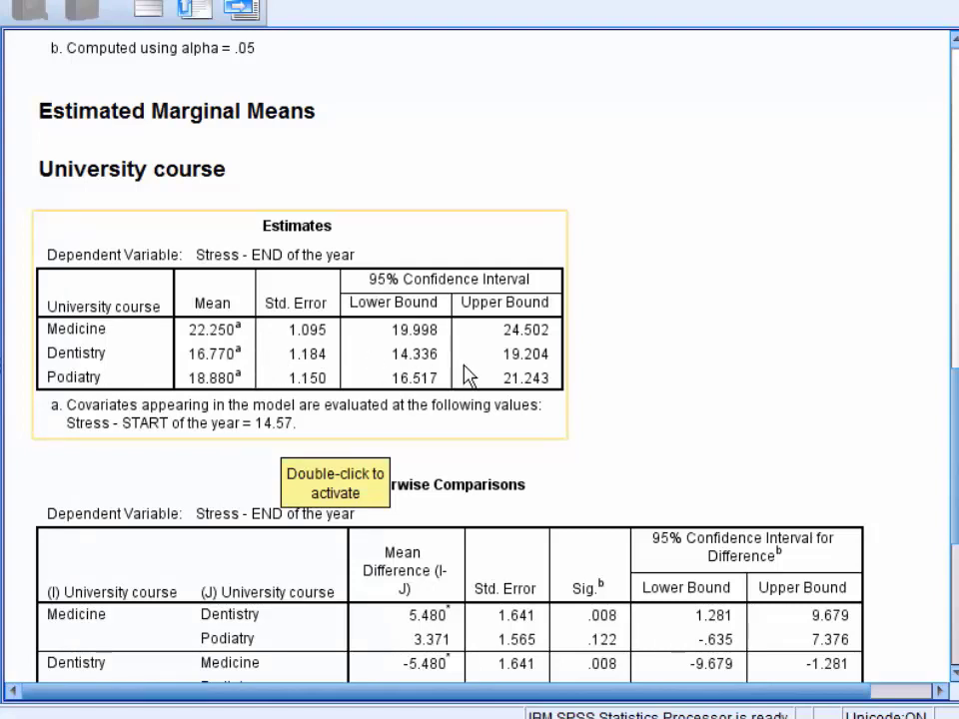
pyautogui.click(670, 454)
pyautogui.scroll(-6, 671, 453)
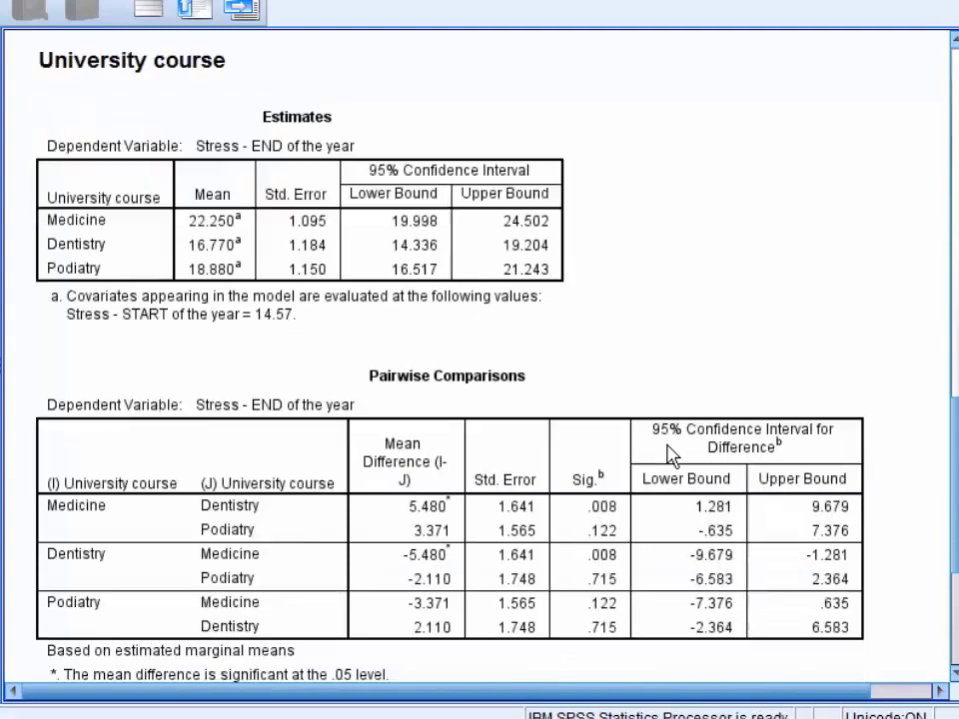
pyautogui.click(672, 454)
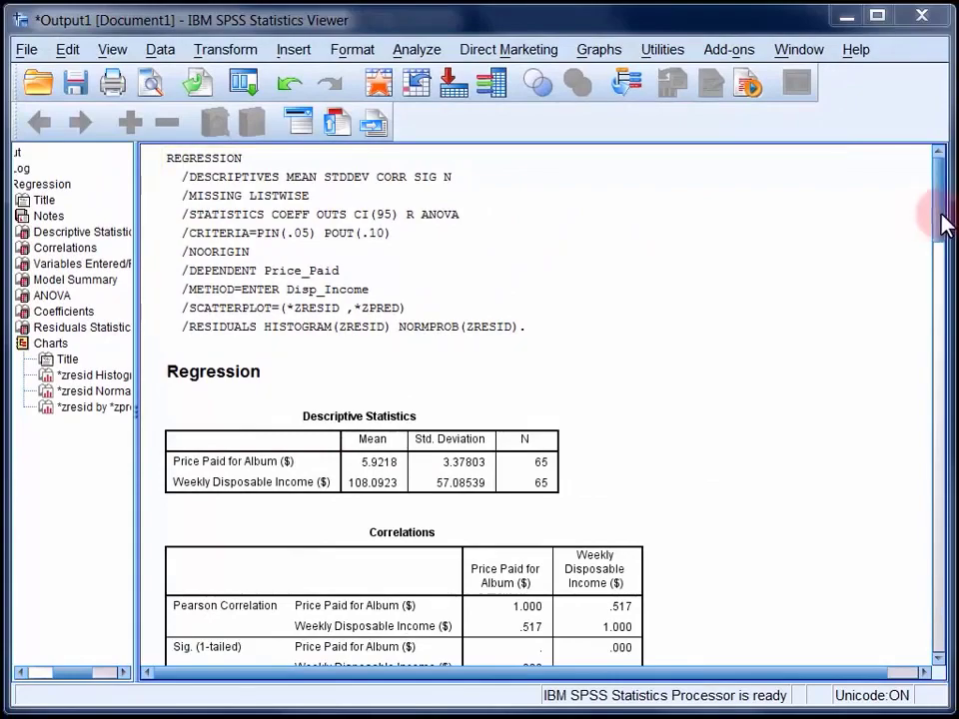
# Review the regression output for Price Paid for Album ($), from the descriptive statistics through the coefficients to the residual histogram, P-P plot and final chart
pyautogui.moveTo(942, 213); pyautogui.dragTo(941, 249)
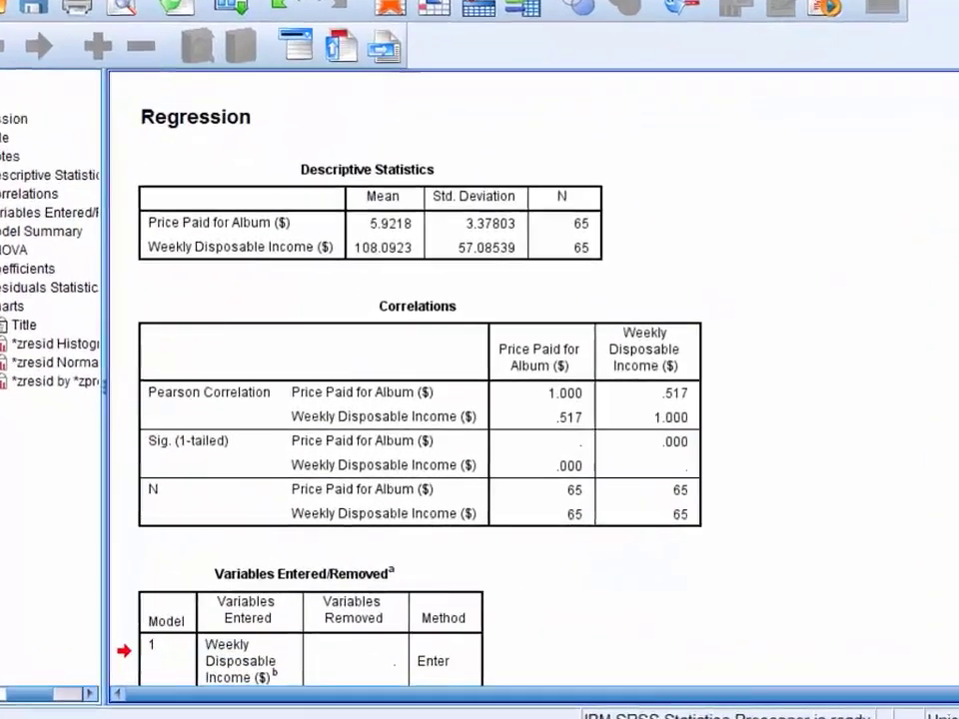
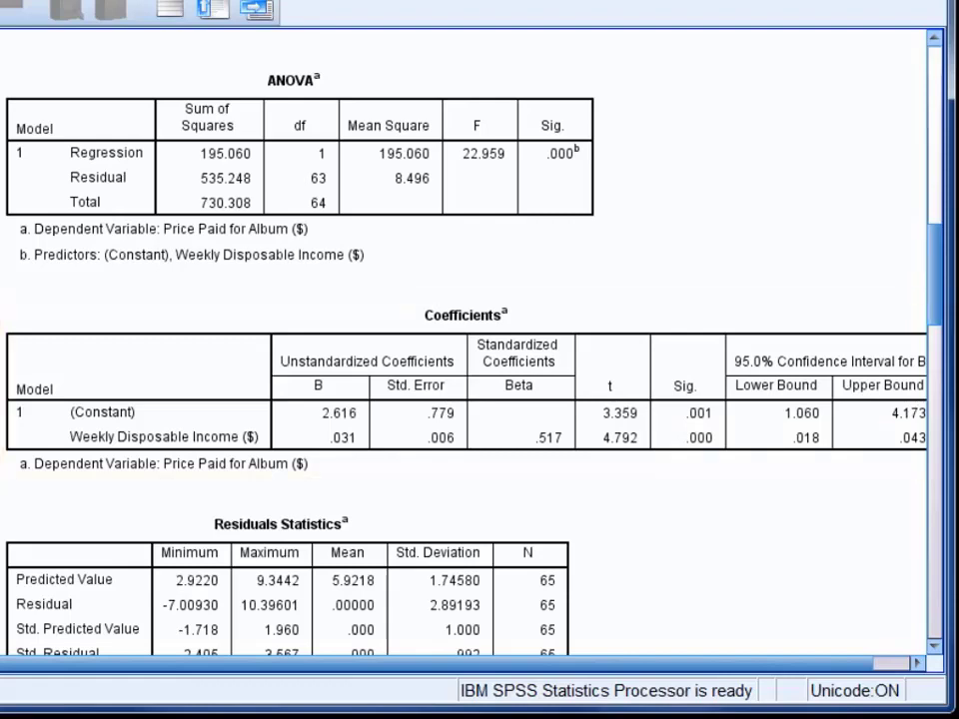
pyautogui.moveTo(811, 663); pyautogui.dragTo(850, 664)
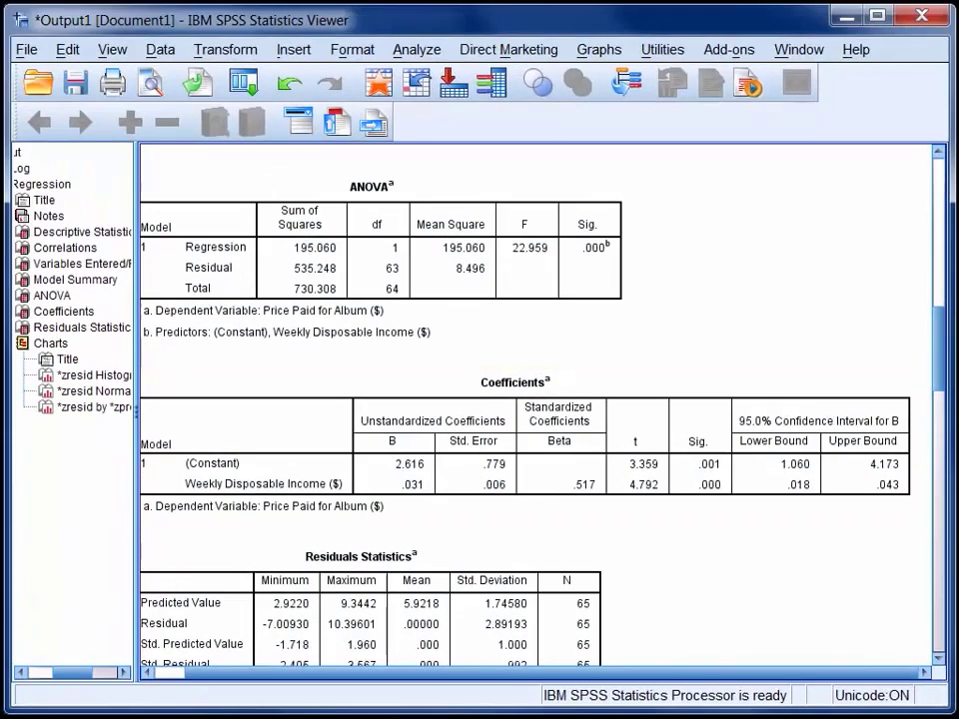
pyautogui.moveTo(942, 386); pyautogui.dragTo(945, 455)
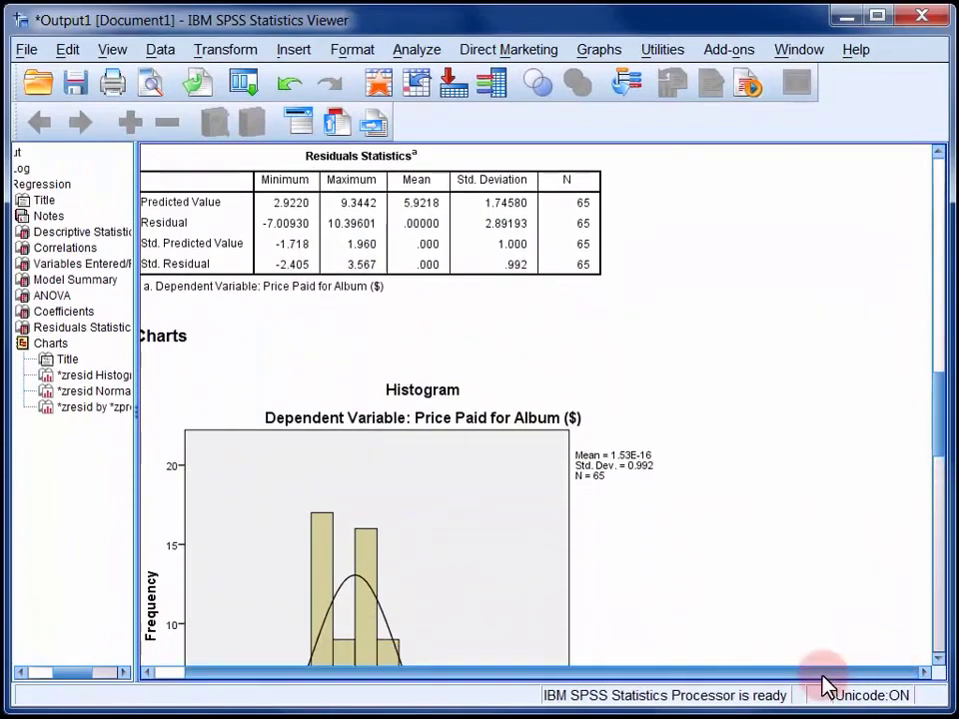
pyautogui.moveTo(826, 675); pyautogui.dragTo(755, 682)
pyautogui.moveTo(942, 439); pyautogui.dragTo(948, 476)
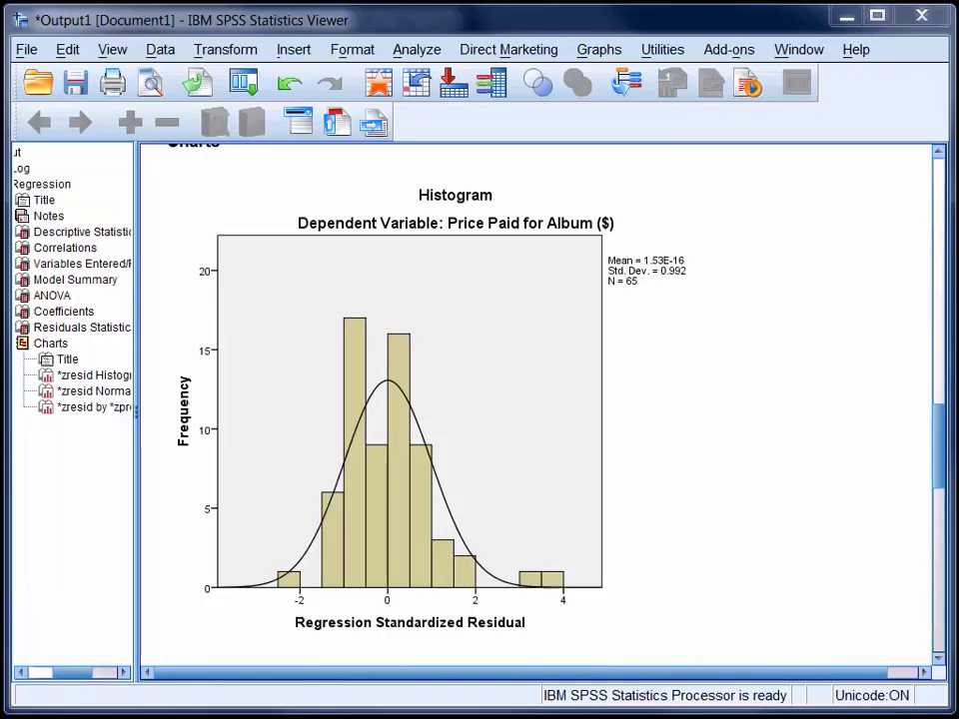
pyautogui.moveTo(944, 424); pyautogui.dragTo(940, 507)
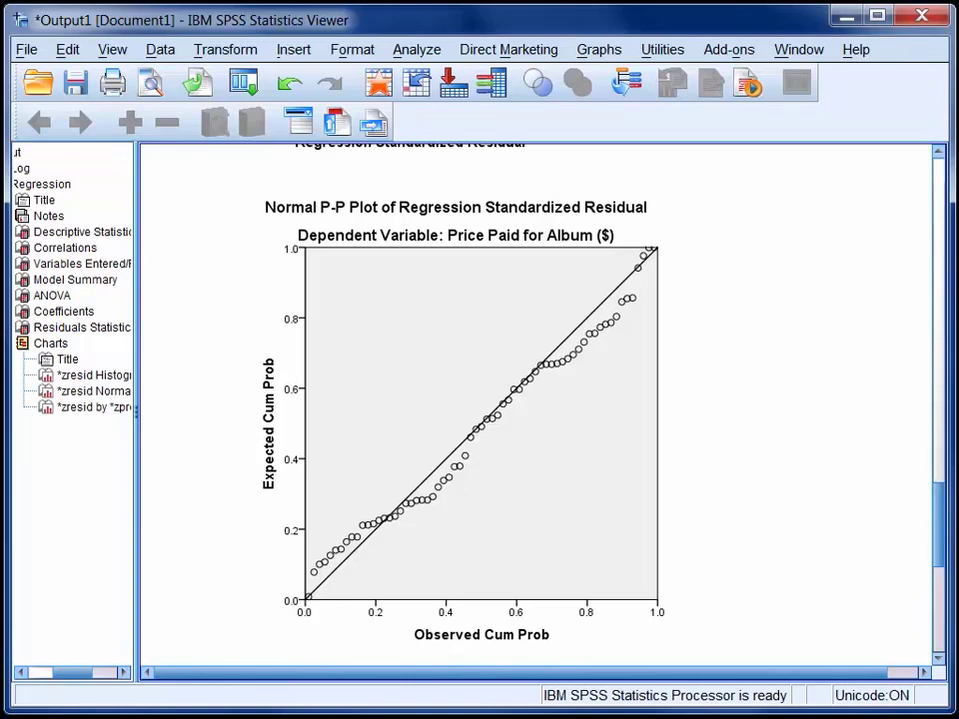
pyautogui.moveTo(935, 503); pyautogui.dragTo(937, 587)
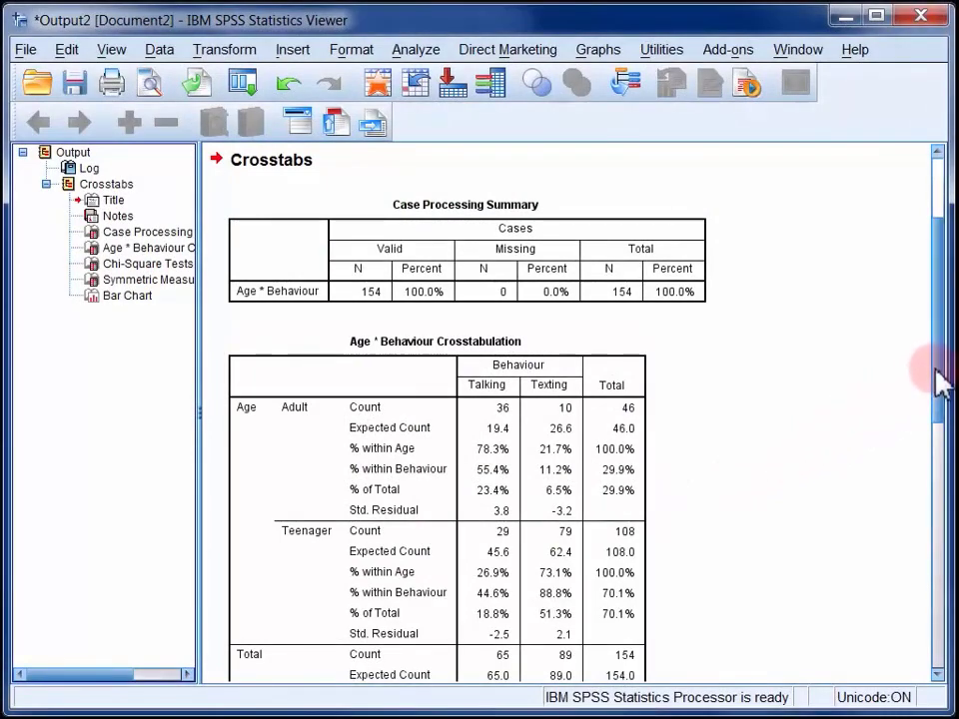
# Review the Age by Behaviour crosstabs output, covering the Chi-Square Tests, Symmetric Measures, the crosstabulation's residuals and the bar chart
pyautogui.moveTo(938, 375); pyautogui.dragTo(944, 500)
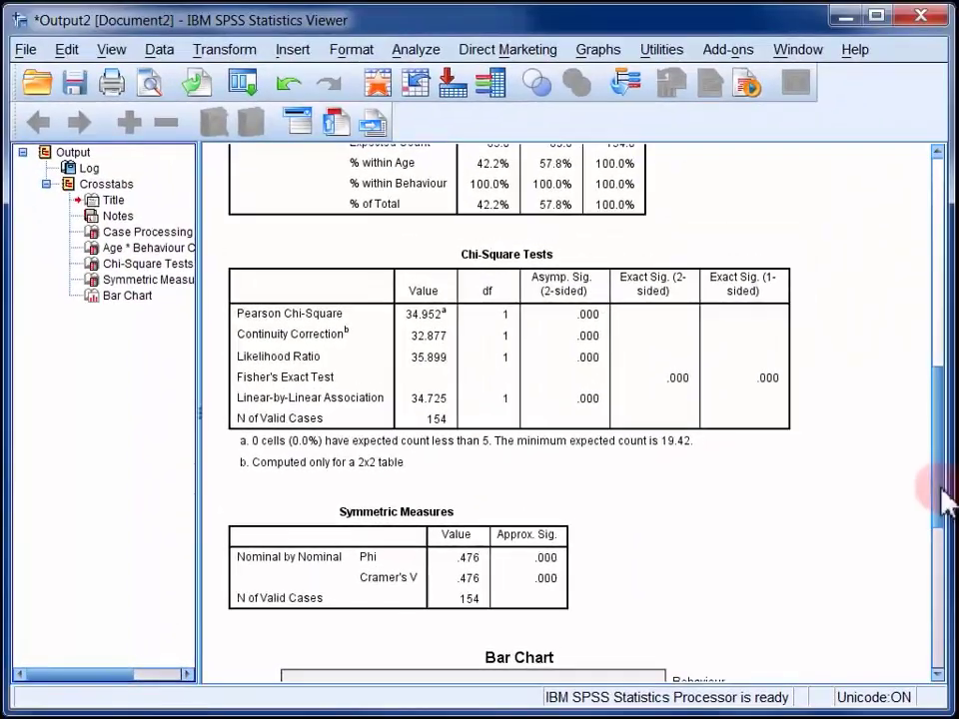
pyautogui.moveTo(945, 500); pyautogui.dragTo(937, 379)
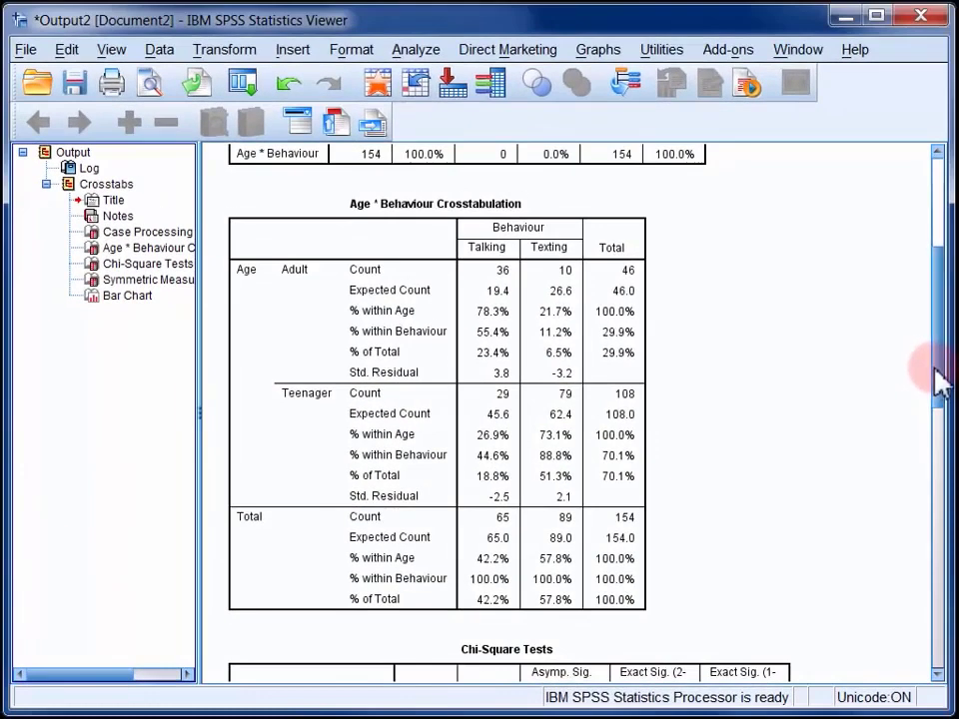
pyautogui.moveTo(937, 381); pyautogui.dragTo(947, 638)
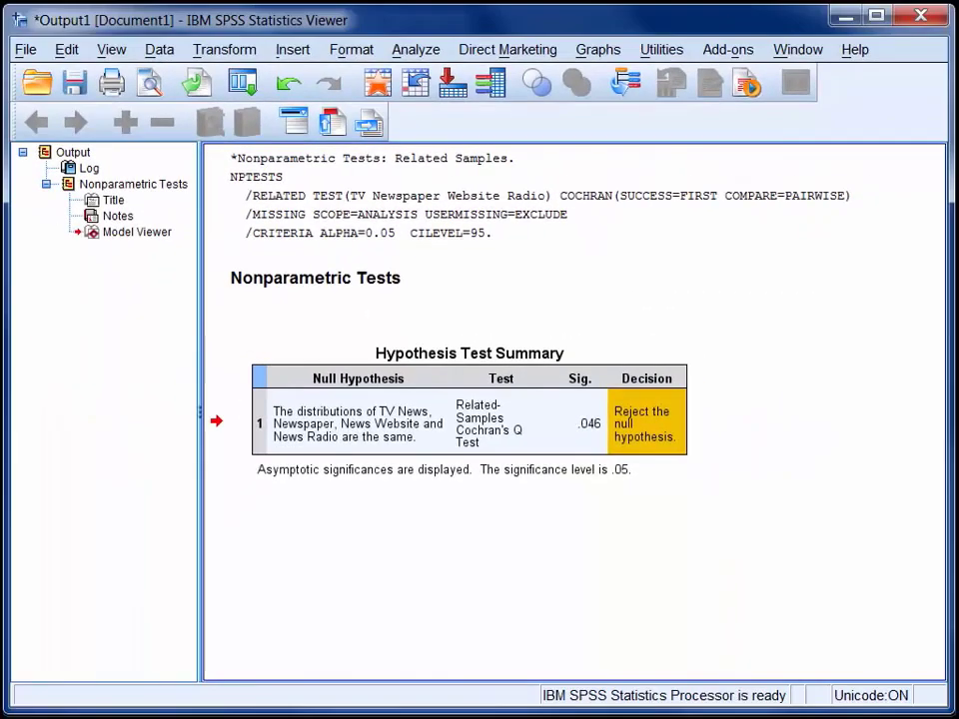
# Open the Related-Samples Cochran's Q Test result in the Model Viewer and examine its frequency chart and test statistics
pyautogui.click(472, 470)
pyautogui.doubleClick(489, 436)
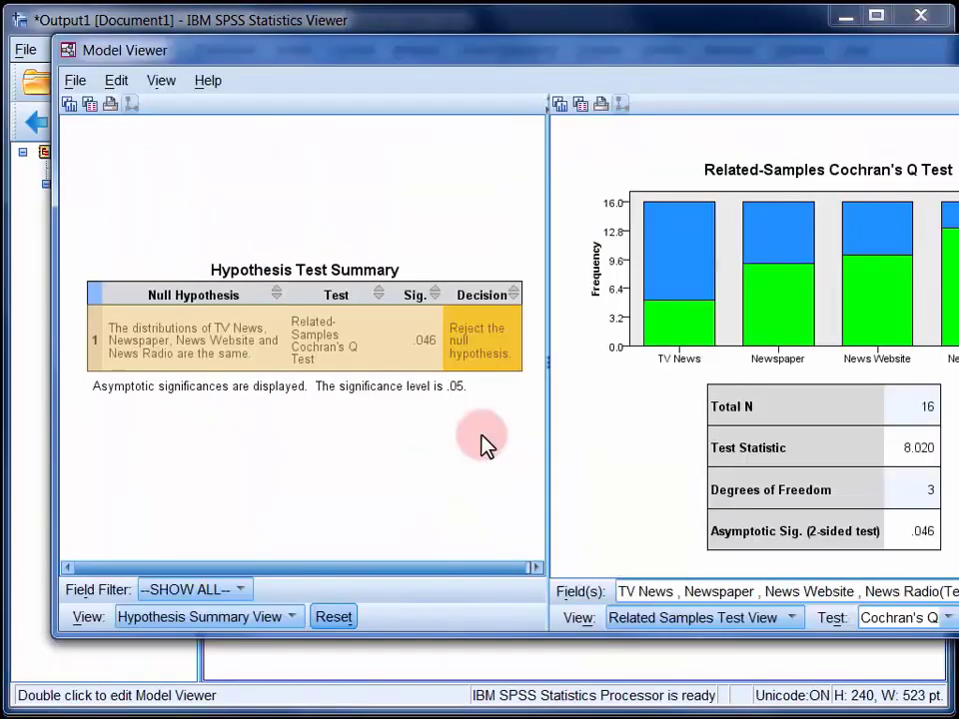
pyautogui.moveTo(811, 55); pyautogui.dragTo(624, 39)
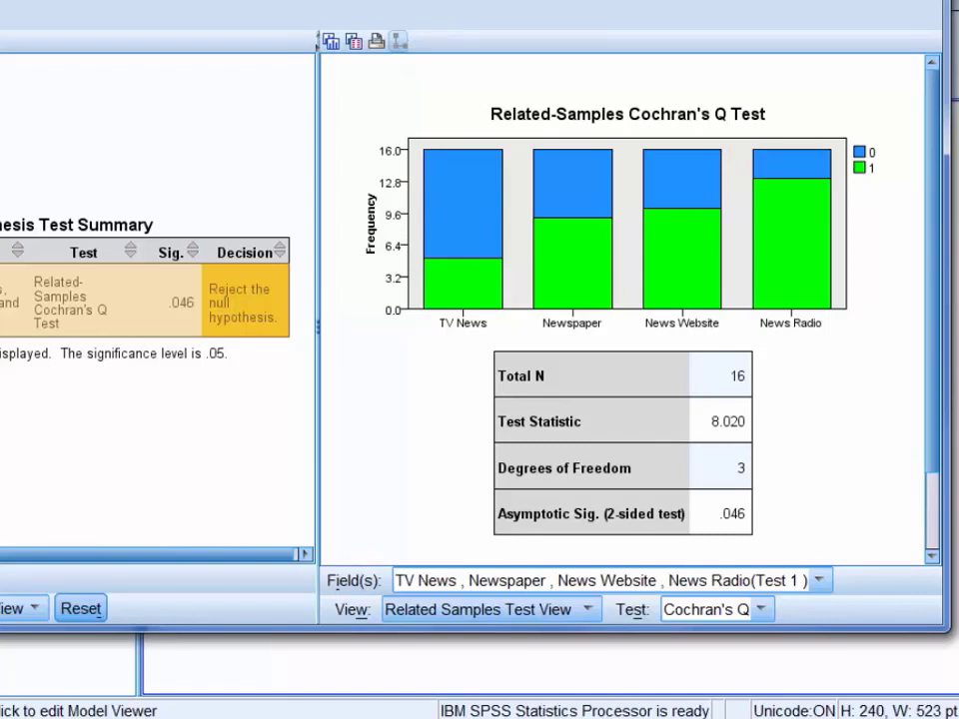
# Display the Categorical Field Information for the Cochran's Q test and show the News Radio field
pyautogui.click(576, 611)
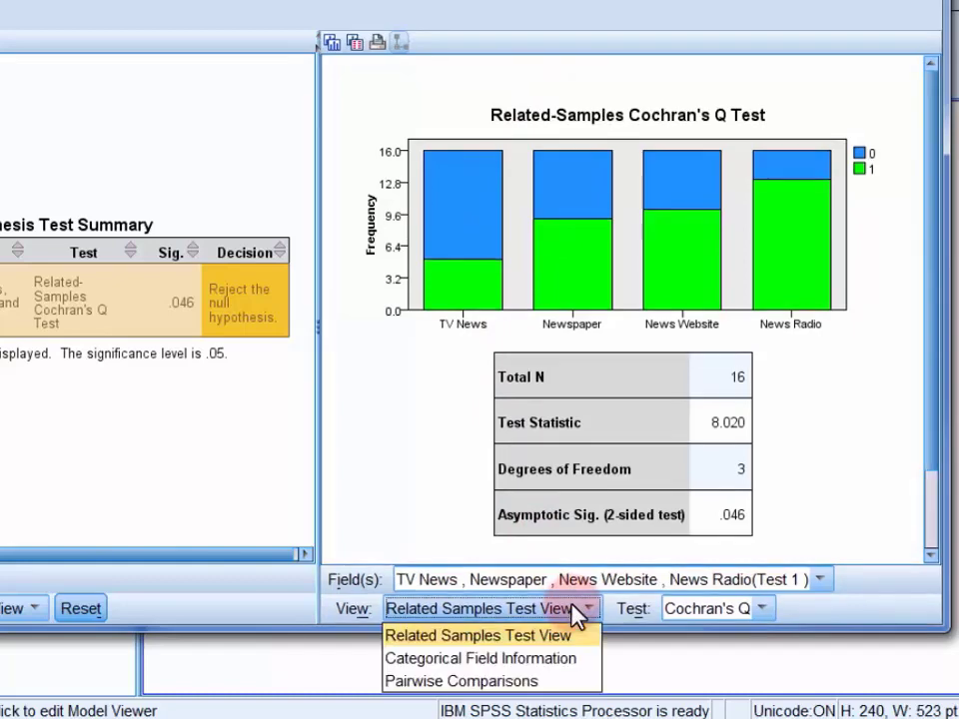
pyautogui.click(569, 661)
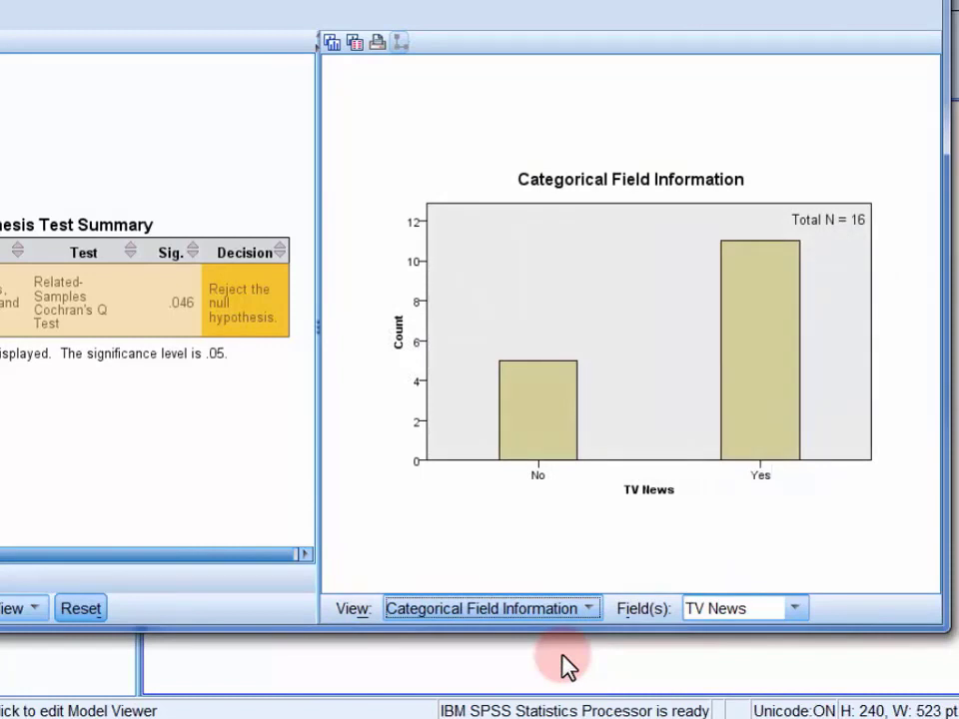
pyautogui.click(719, 610)
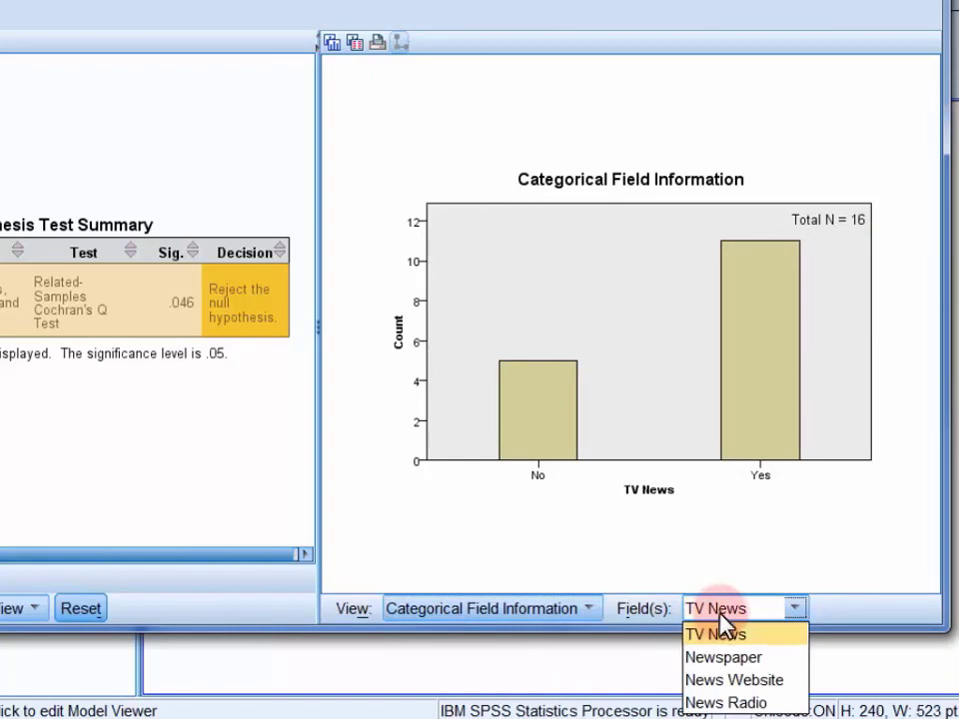
pyautogui.click(717, 702)
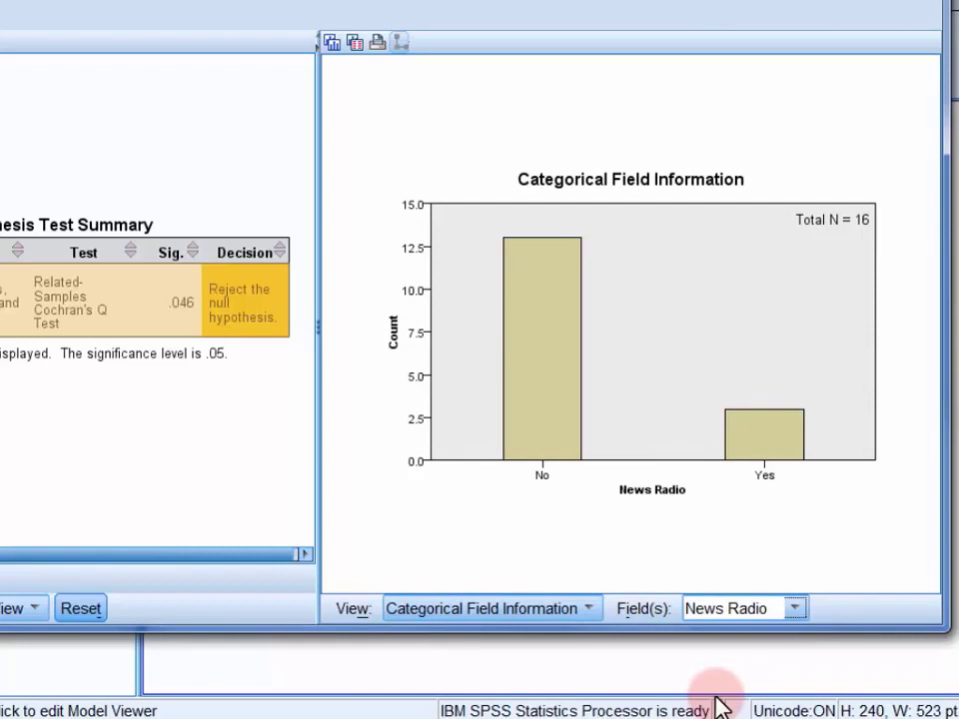
# Display the Pairwise Comparisons for Cochran's Q and examine the whole table of news source pairs
pyautogui.click(545, 611)
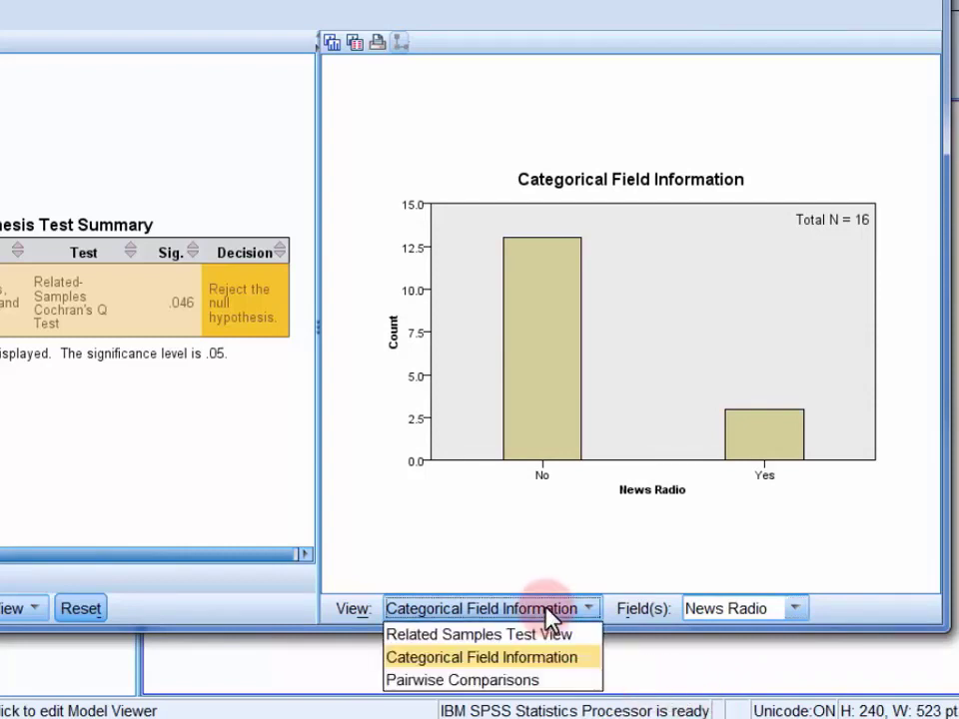
pyautogui.click(549, 681)
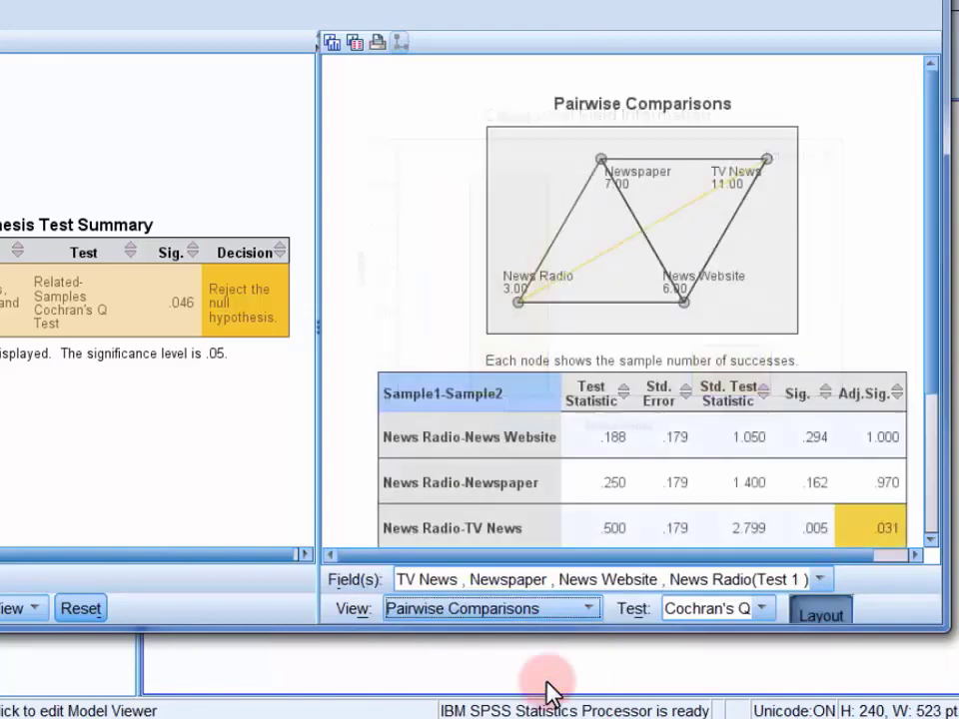
pyautogui.moveTo(929, 350); pyautogui.dragTo(925, 505)
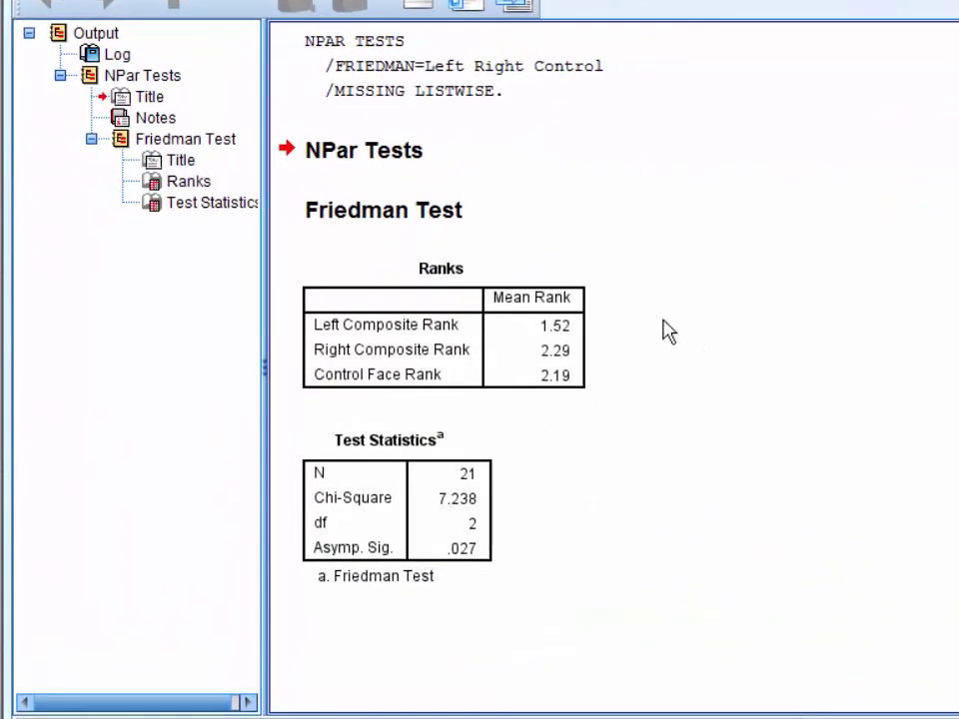
# Examine the Ranks table in the Friedman Test output for the left, right and control face ranks
pyautogui.click(388, 306)
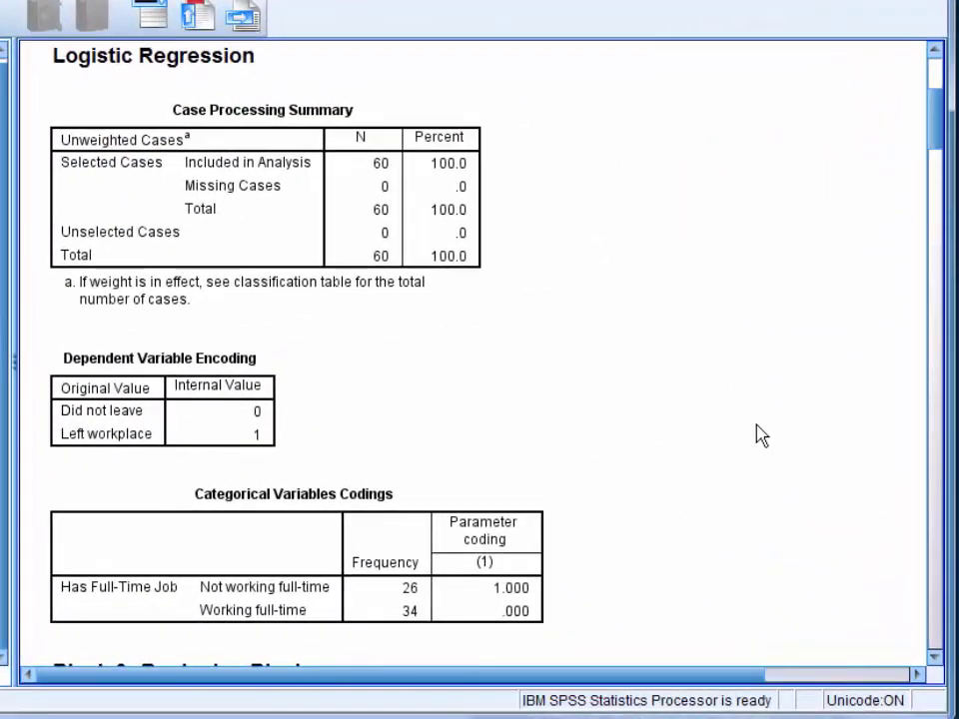
# Review the Turnover logistic regression output from the categorical codings through Block 0 and Block 1, including the Hosmer and Lemeshow Test
pyautogui.scroll(-8, 756, 436)
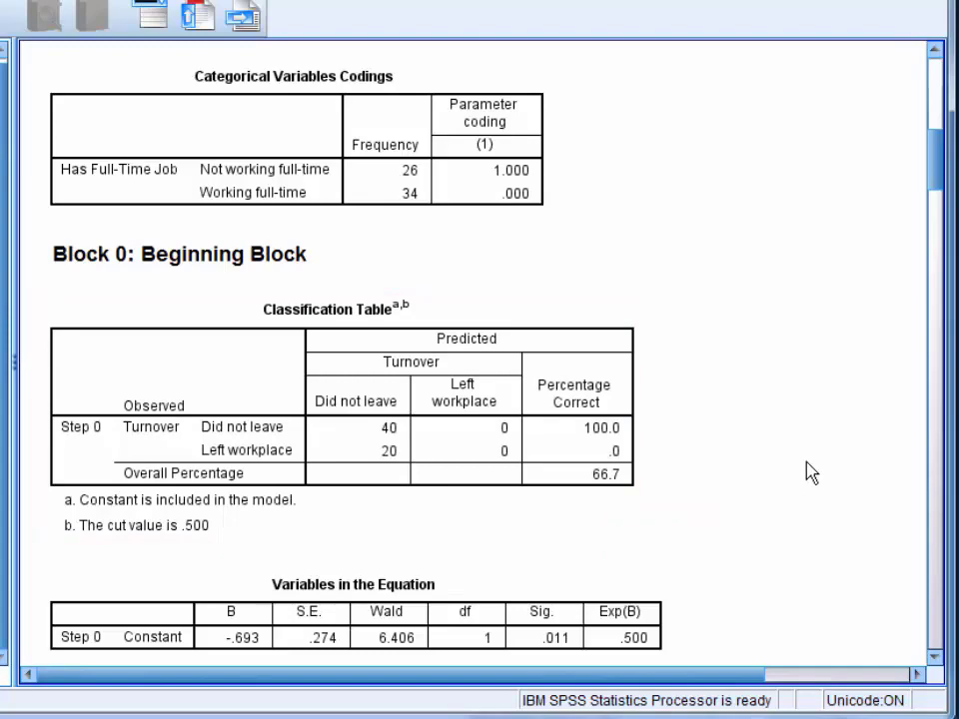
pyautogui.scroll(-10, 808, 470)
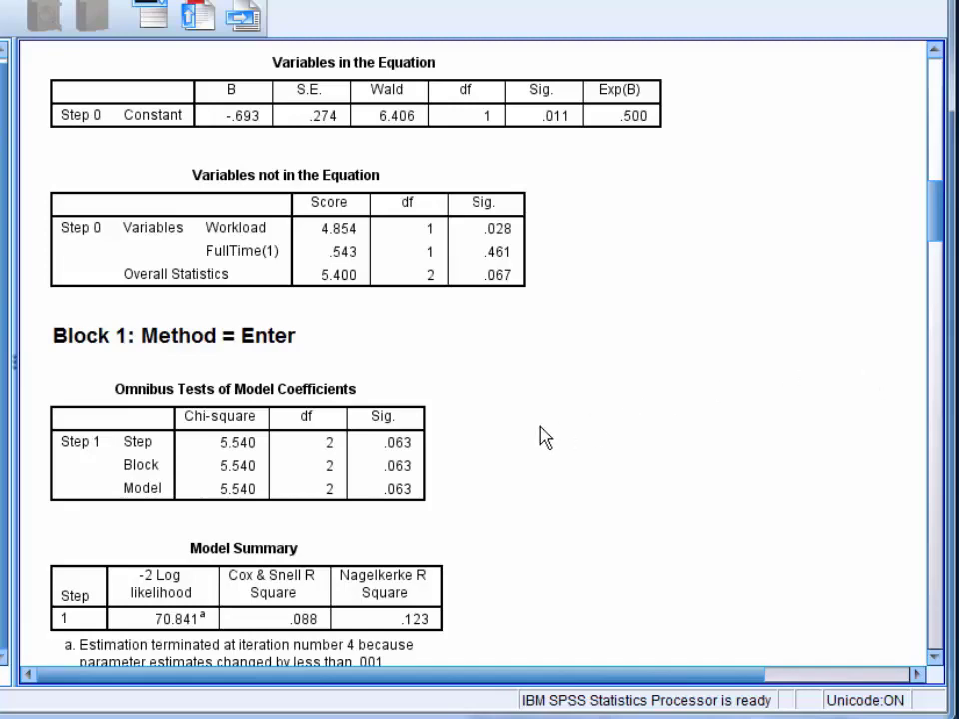
pyautogui.scroll(-6, 541, 436)
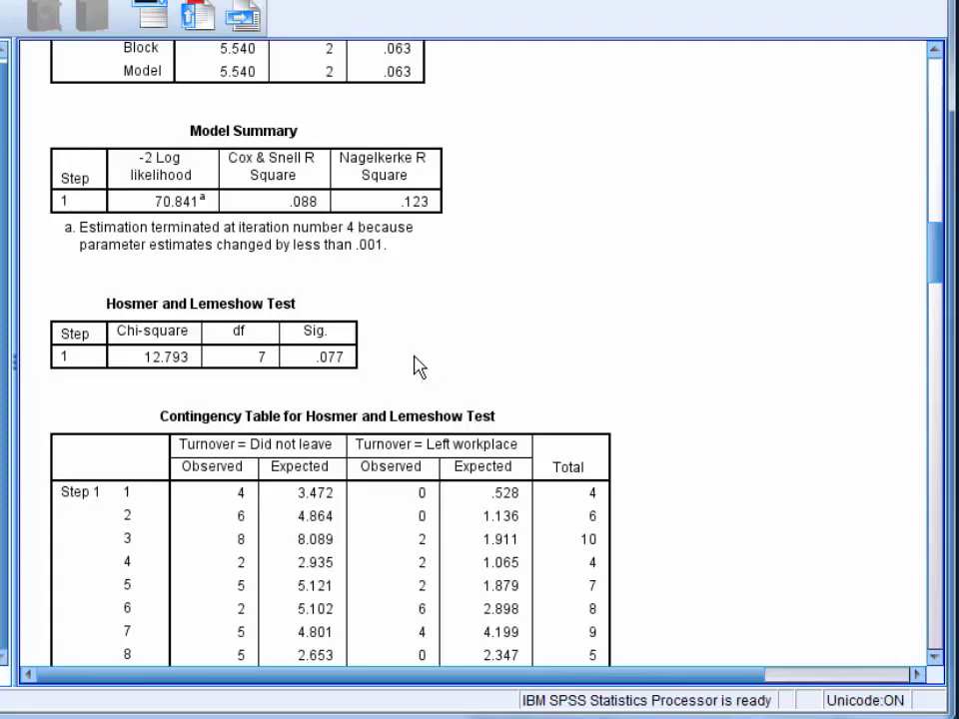
pyautogui.scroll(-6, 416, 368)
pyautogui.scroll(-20, 416, 367)
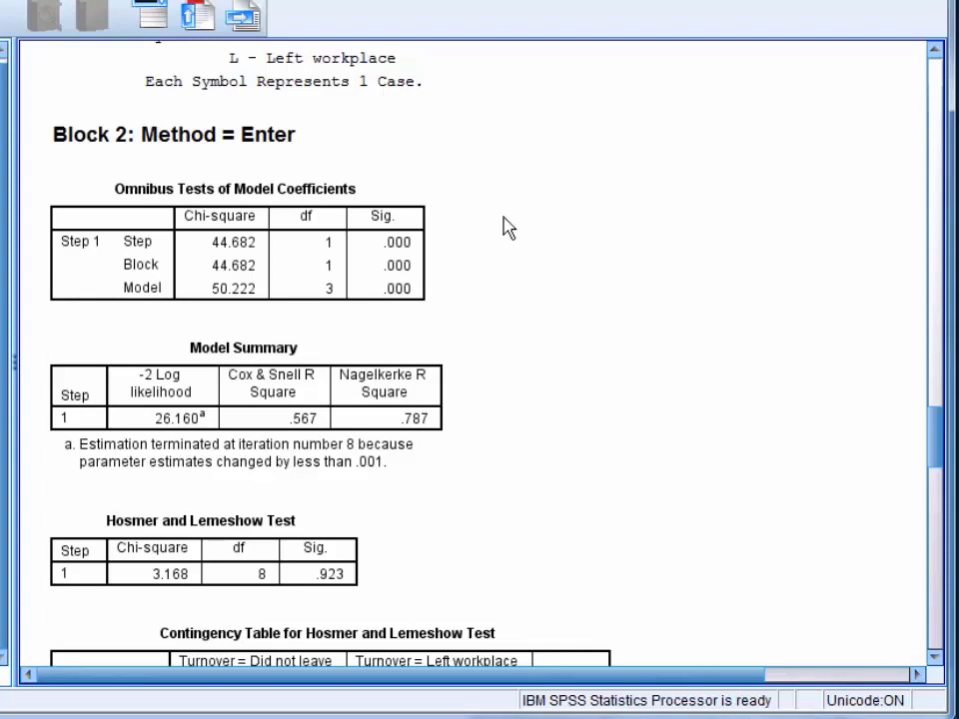
# Review the Block 2 logistic regression results, from the Omnibus Tests through the Classification Table and Variables in the Equation to the predicted probabilities plot
pyautogui.click(313, 295)
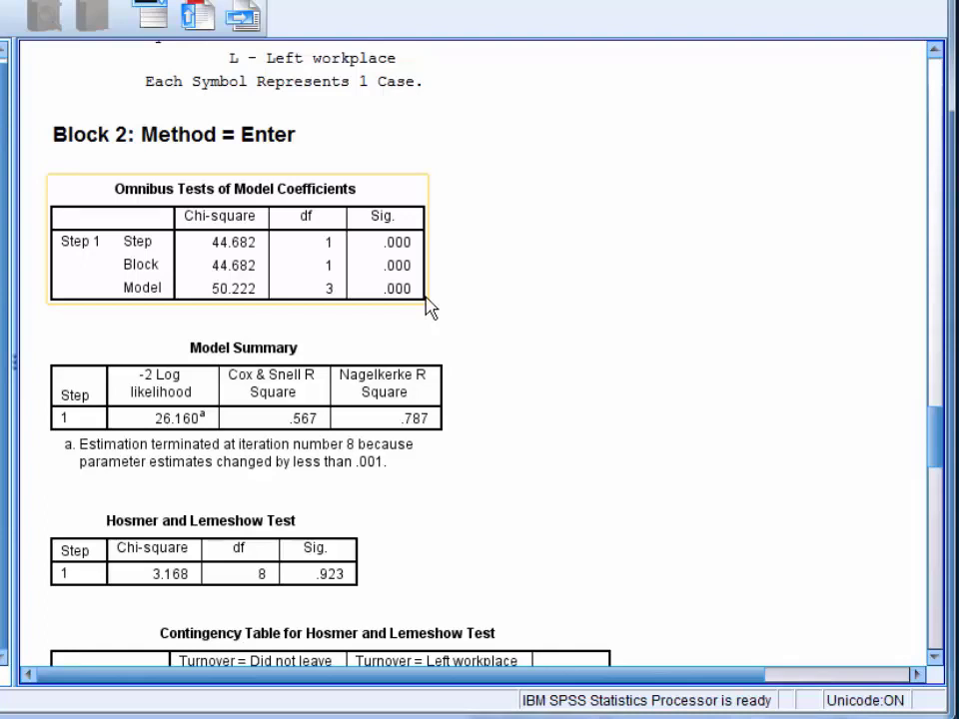
pyautogui.scroll(-2, 430, 308)
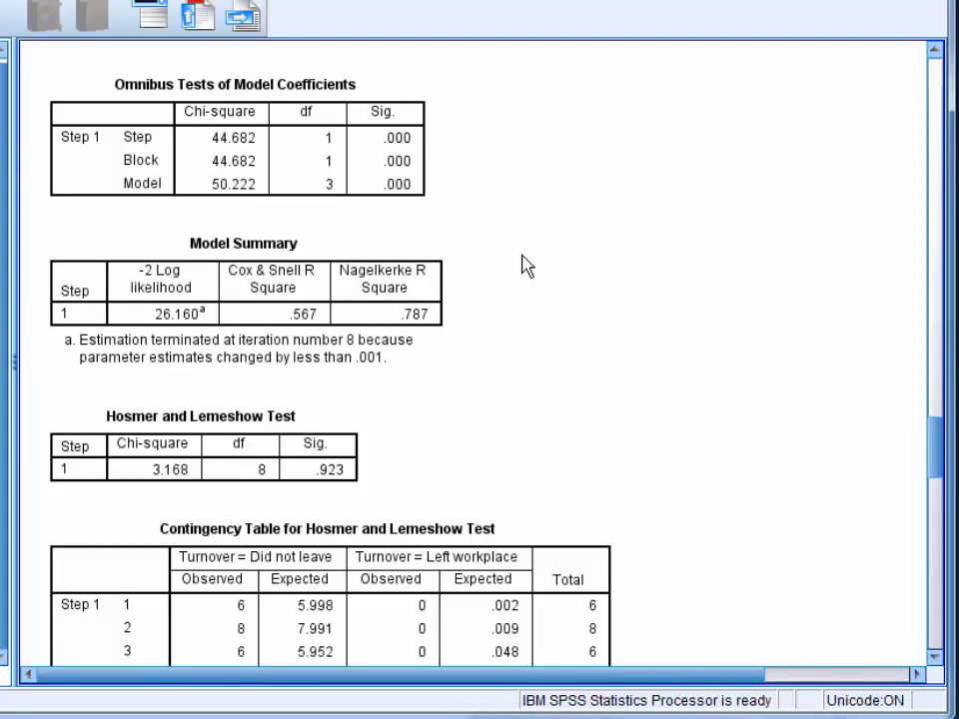
pyautogui.scroll(-10, 524, 266)
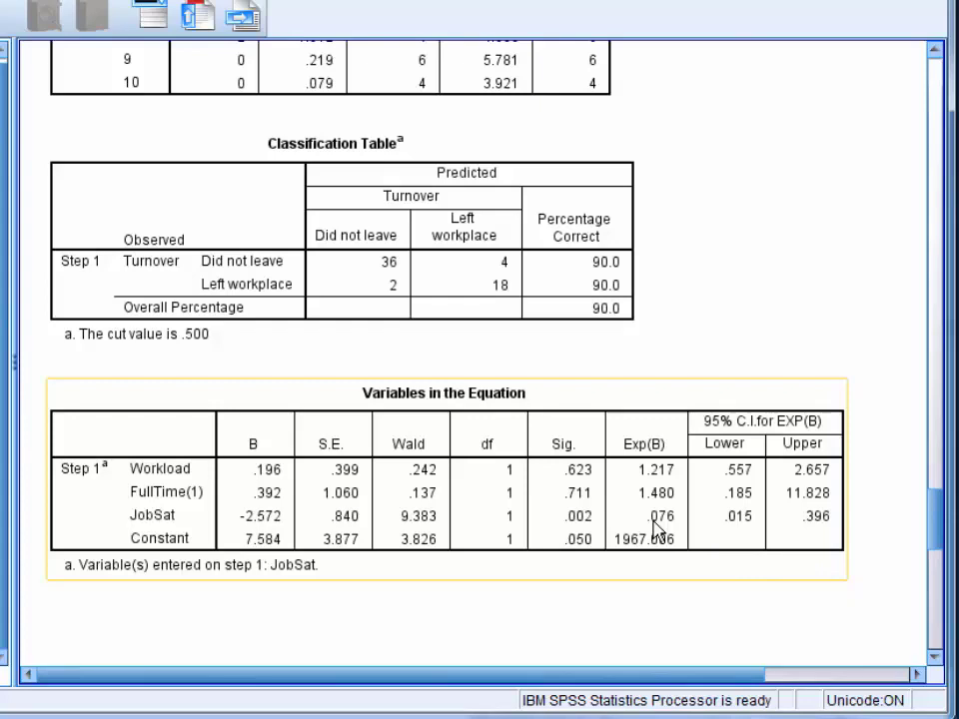
pyautogui.scroll(-4, 655, 528)
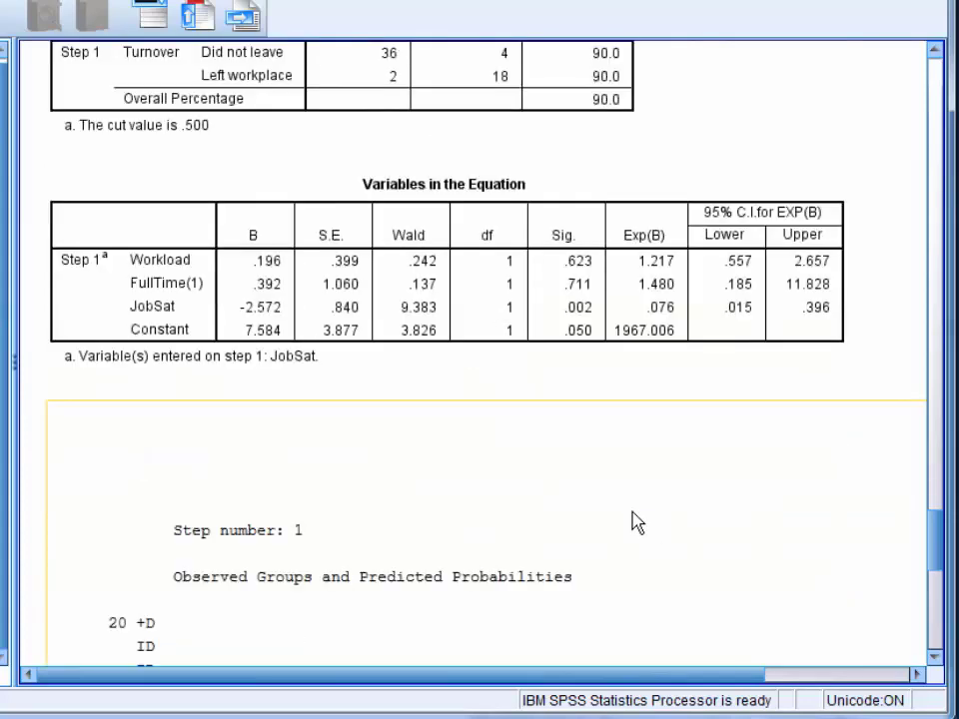
pyautogui.scroll(-8, 637, 524)
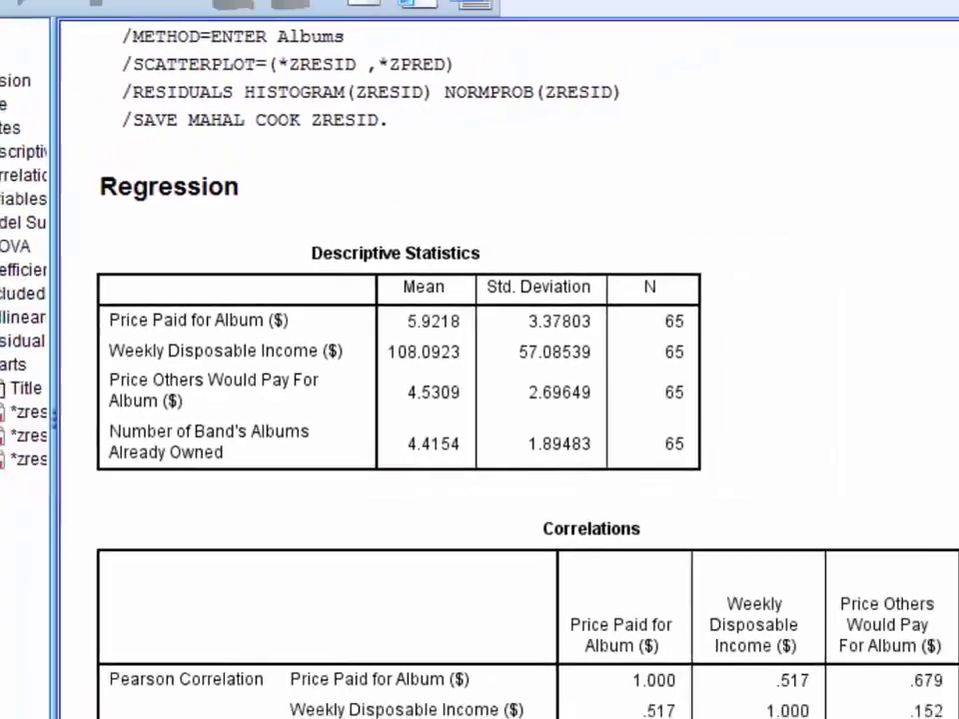
# Examine the correlations, variables entered, Model Summary and ANOVA tables in the hierarchical regression output for Price Paid for Album ($)
pyautogui.moveTo(937, 206); pyautogui.dragTo(937, 241)
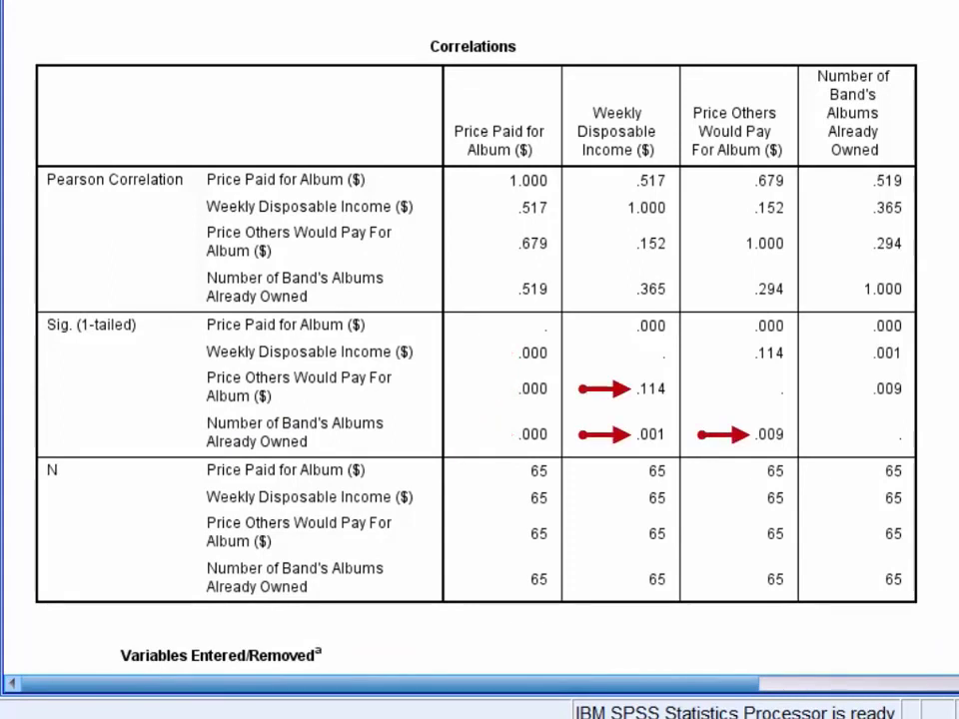
pyautogui.scroll(-5, 477, 359)
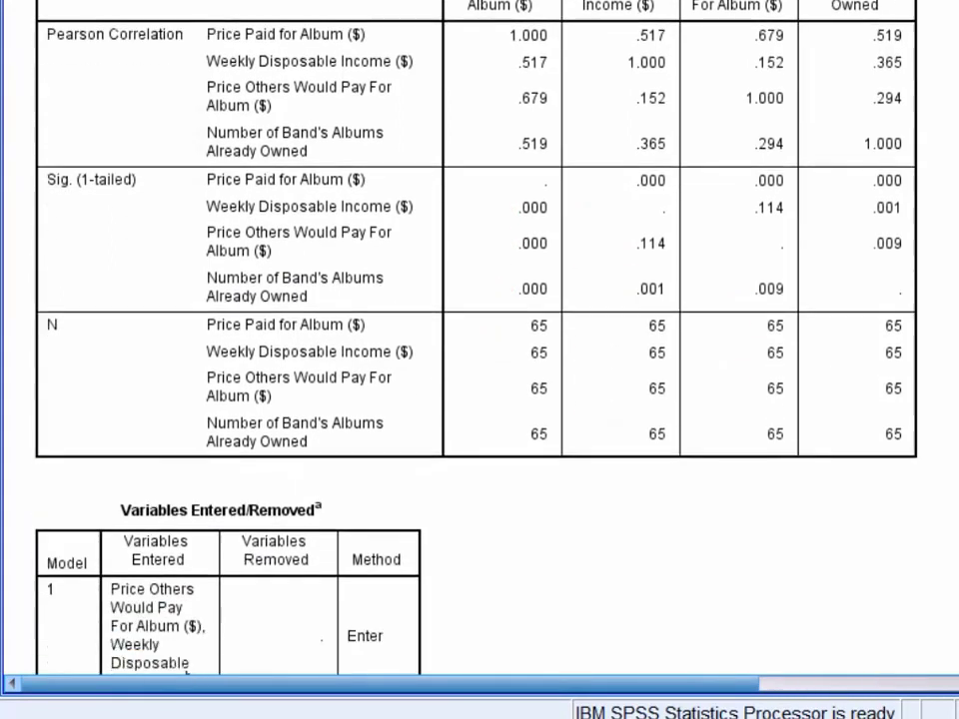
pyautogui.scroll(-2, 476, 359)
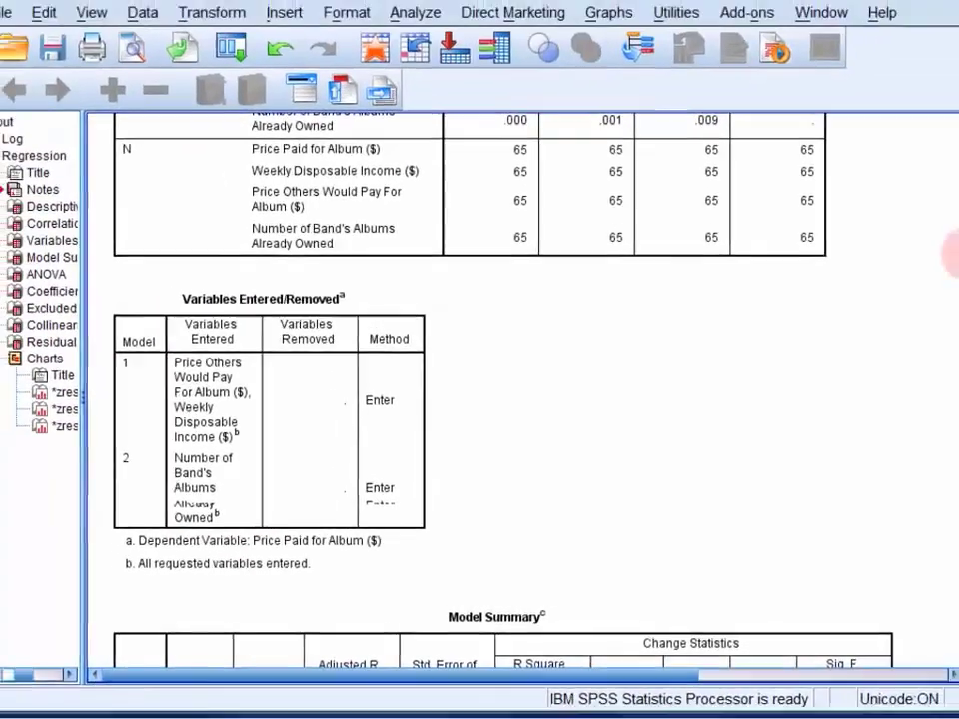
pyautogui.scroll(-5, 954, 261)
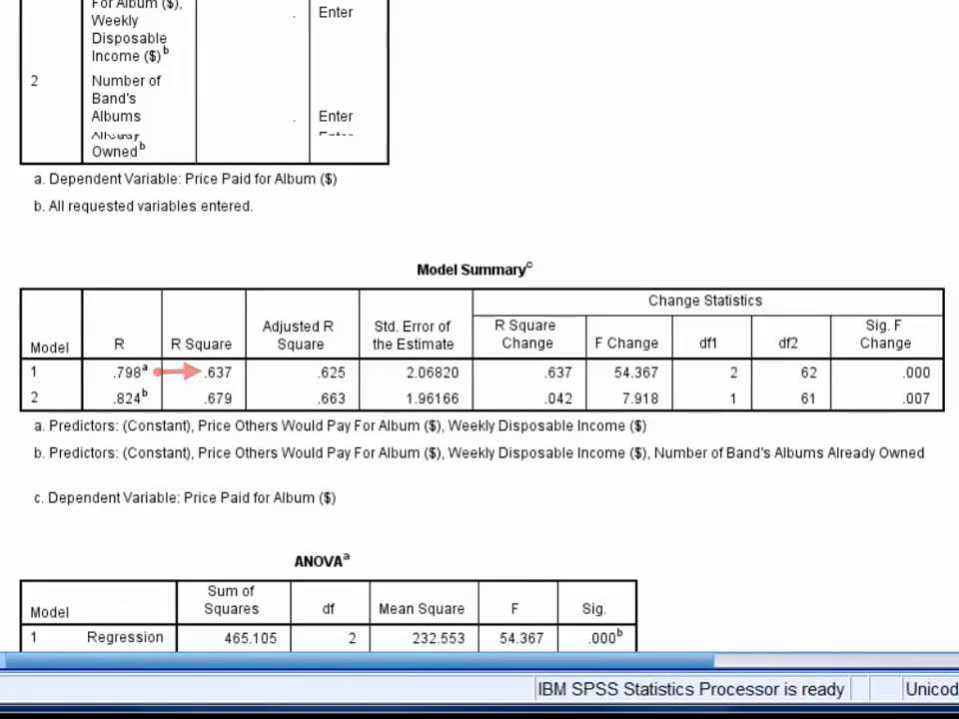
pyautogui.scroll(-5, 480, 360)
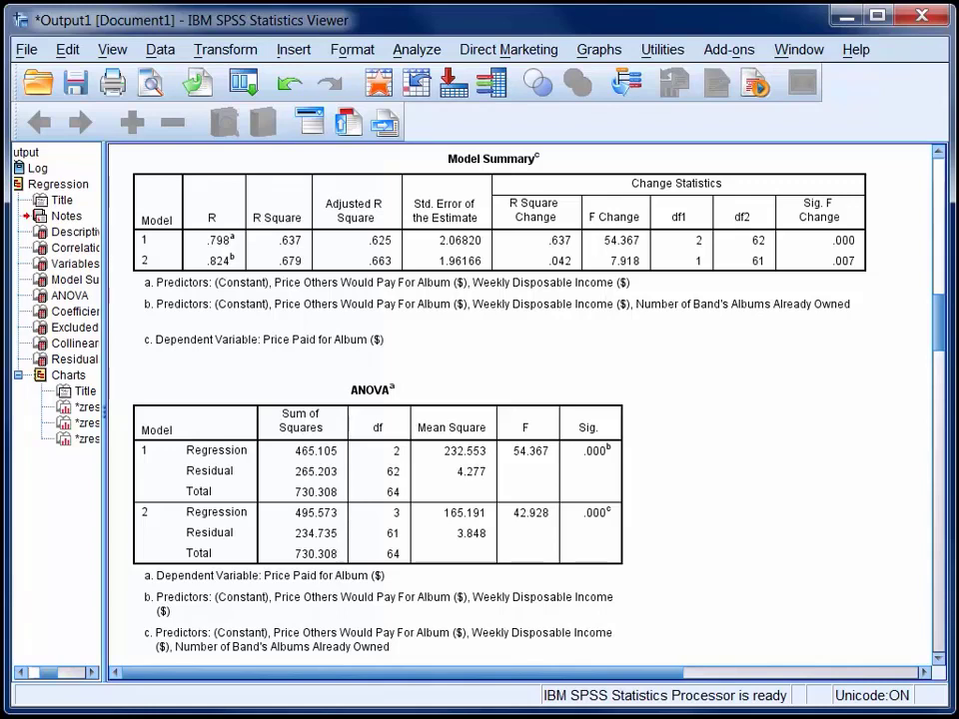
# Examine the full Coefficients table of the album price regression, including the correlations and collinearity statistics
pyautogui.moveTo(939, 312); pyautogui.dragTo(942, 380)
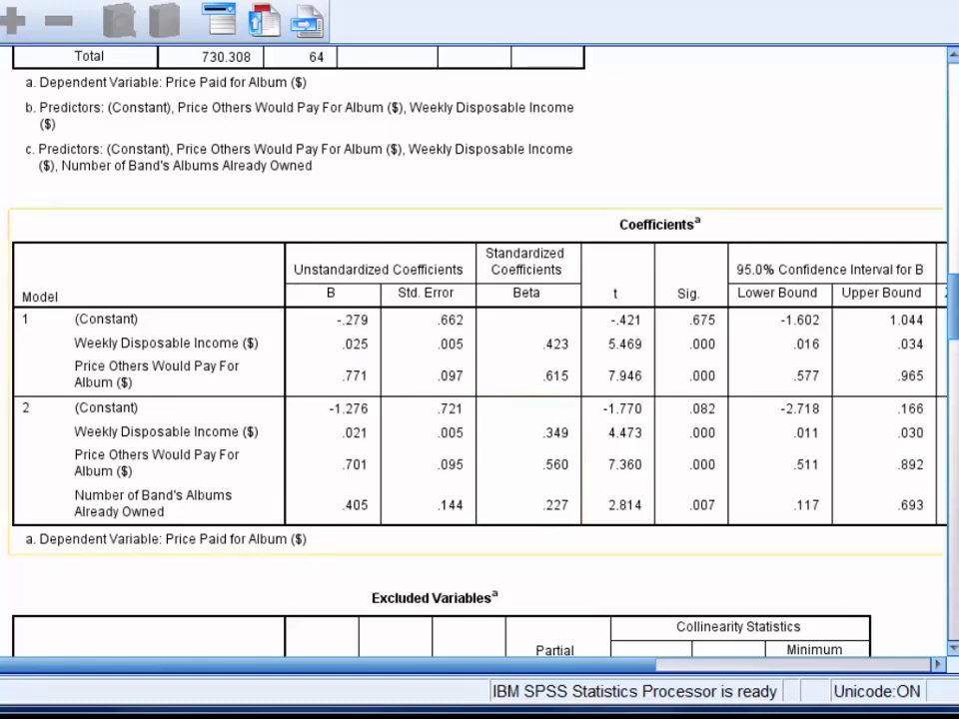
pyautogui.moveTo(606, 674); pyautogui.dragTo(905, 686)
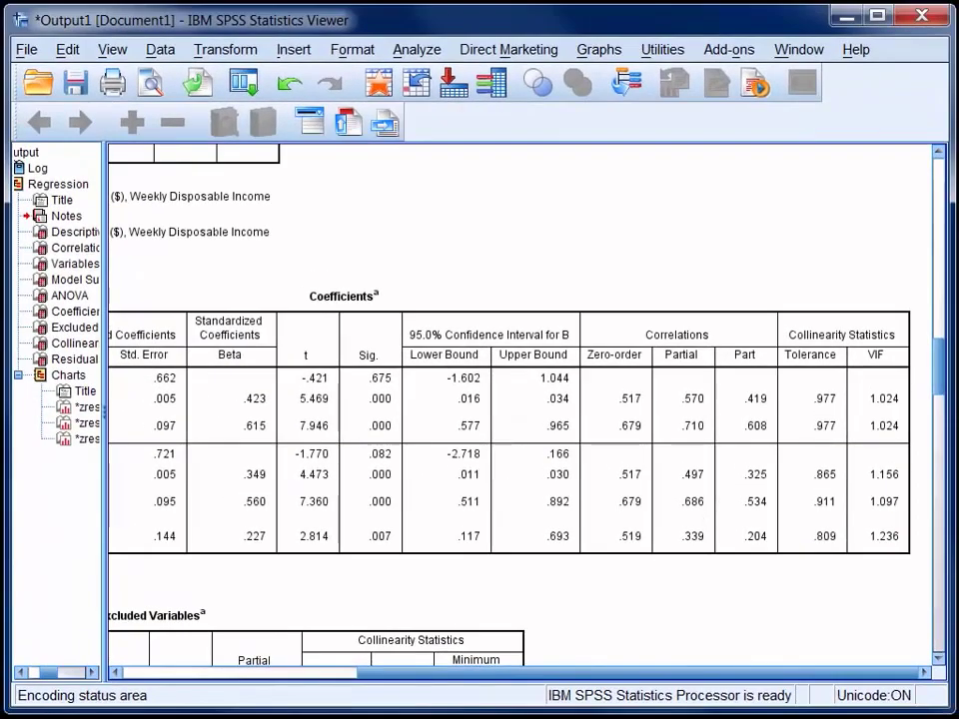
# Check the Residuals Statistics table of the album price regression and the residual charts that follow it
pyautogui.moveTo(753, 672); pyautogui.dragTo(434, 676)
pyautogui.moveTo(935, 377); pyautogui.dragTo(941, 487)
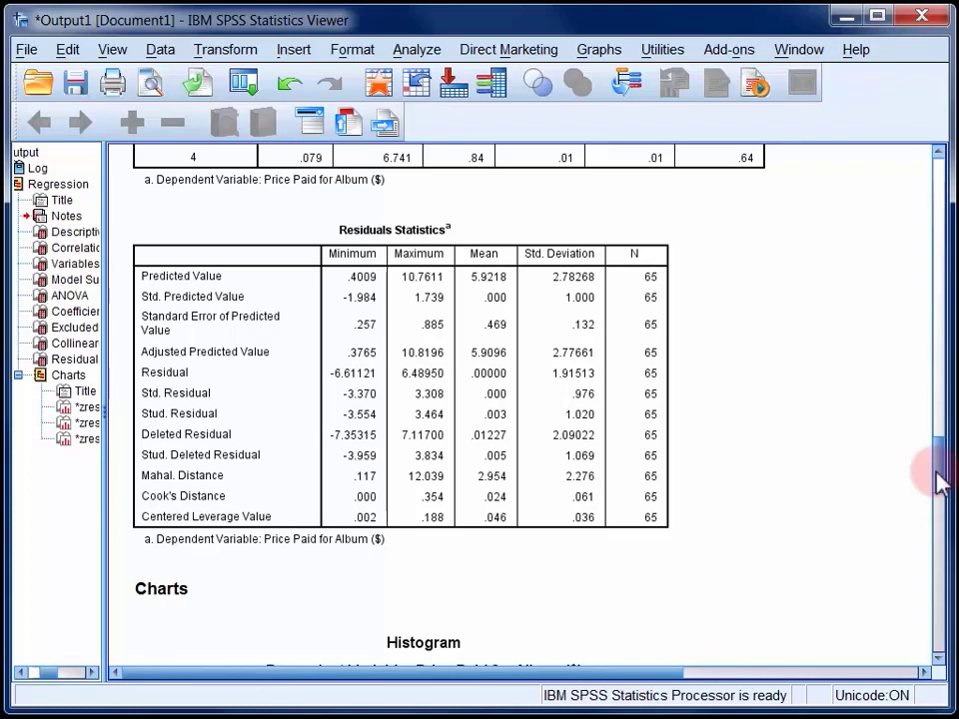
pyautogui.moveTo(939, 482); pyautogui.dragTo(943, 646)
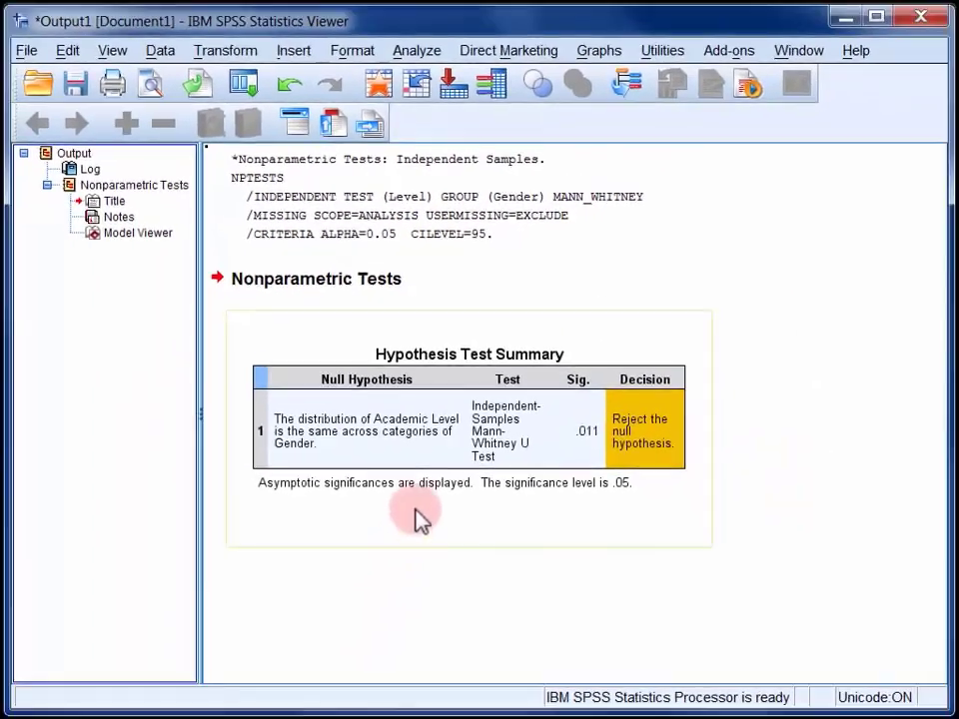
# Open the Independent-Samples Mann-Whitney U Test result in the Model Viewer and examine its chart and complete statistics table
pyautogui.doubleClick(443, 424)
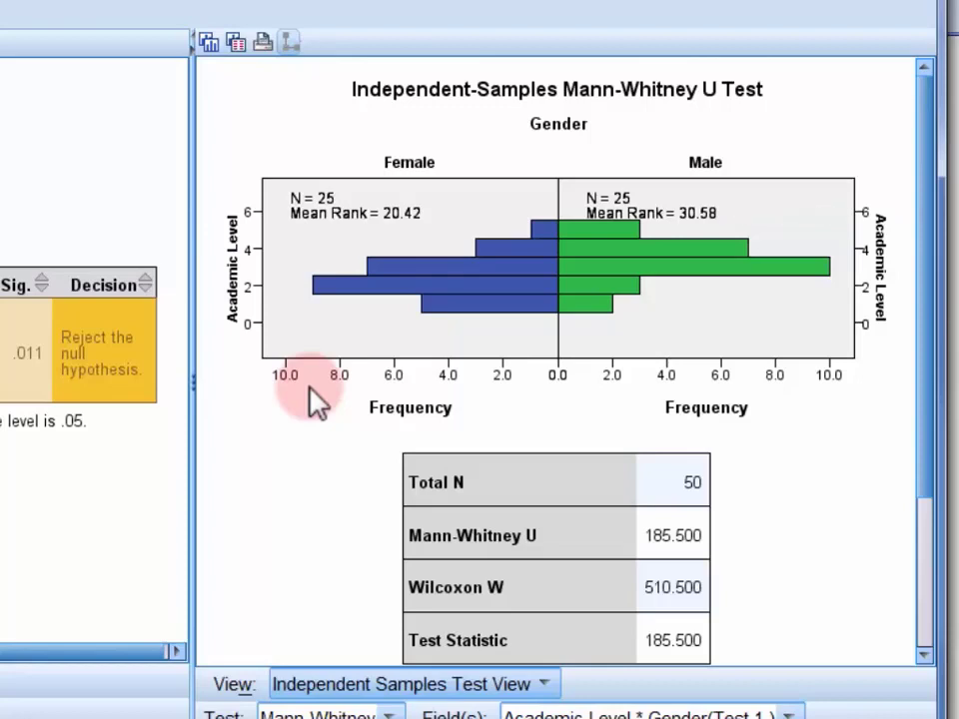
pyautogui.moveTo(927, 425); pyautogui.dragTo(925, 653)
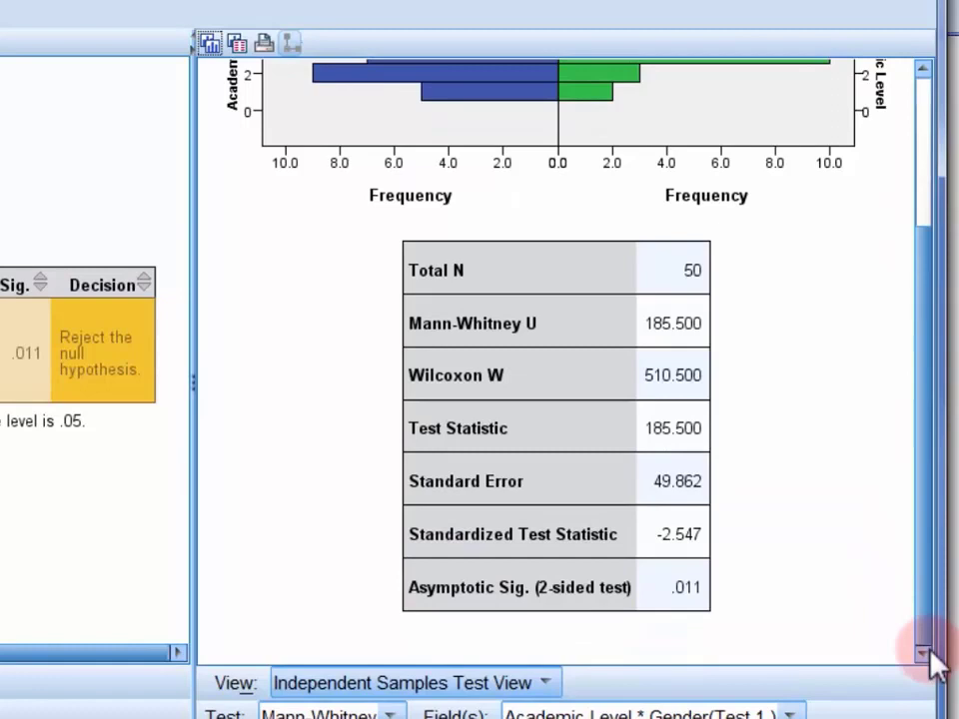
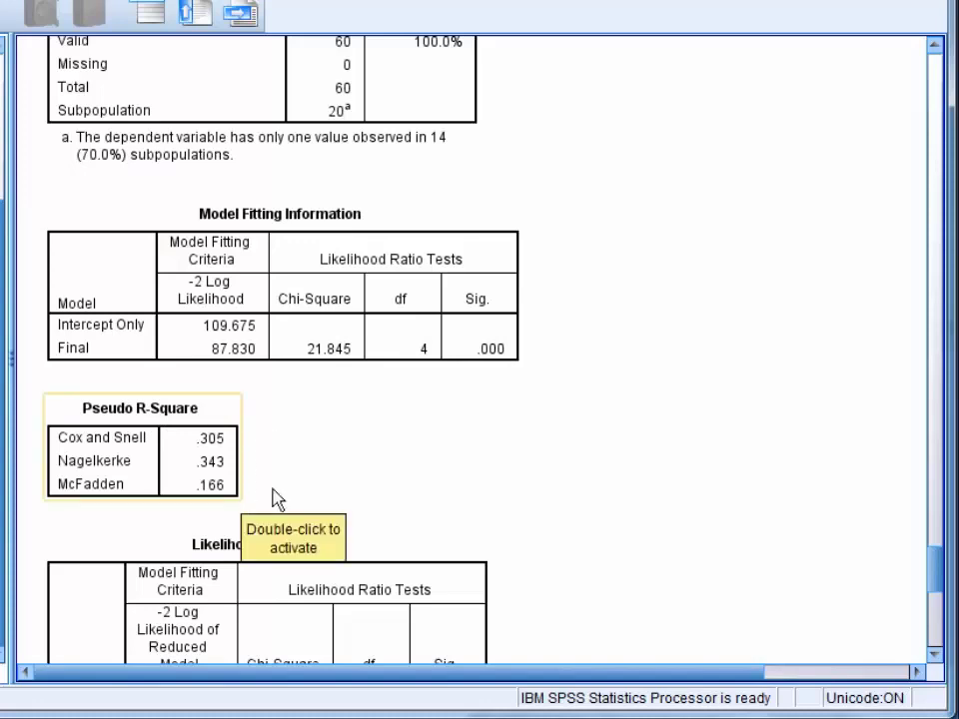
# Examine the Likelihood Ratio Tests and Parameter Estimates in the multinomial logistic regression output for preferred political party
pyautogui.scroll(-5, 520, 463)
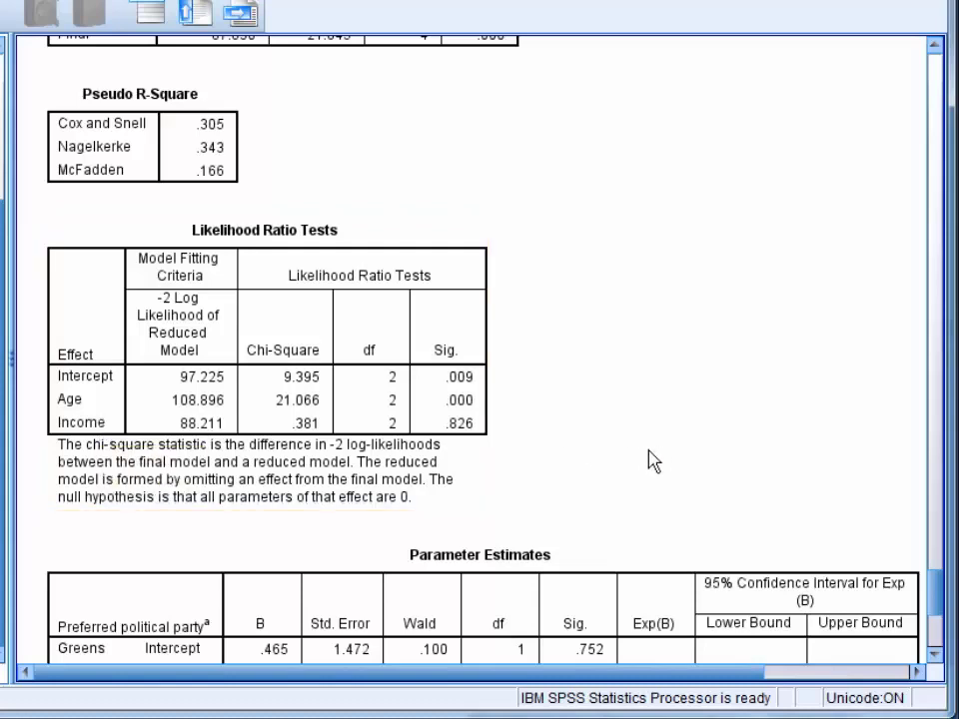
pyautogui.scroll(-5, 651, 461)
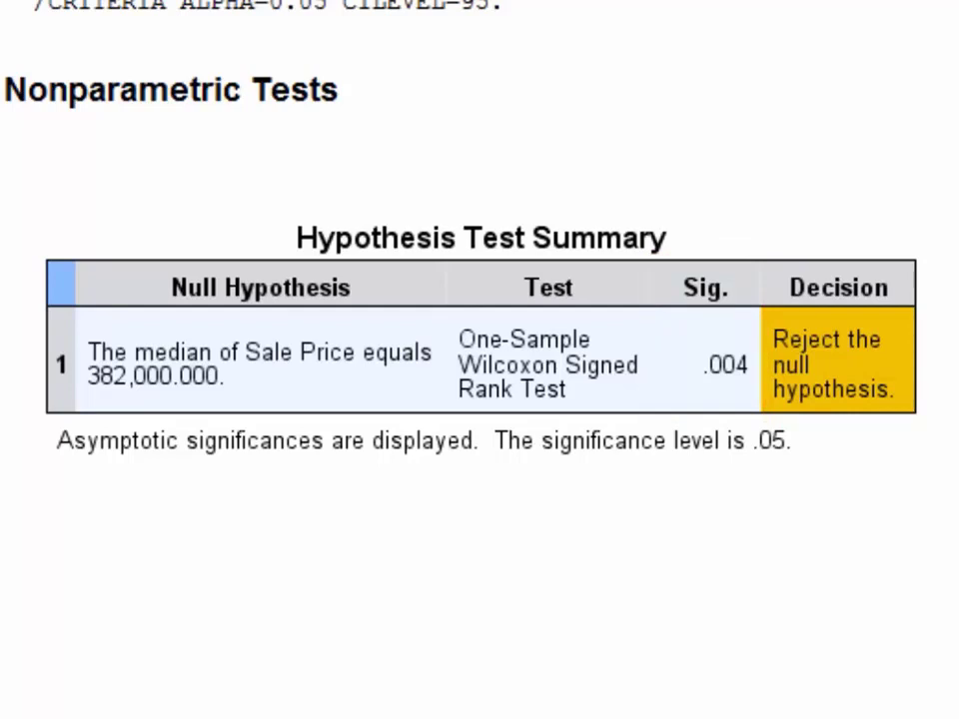
# Open the One-Sample Wilcoxon Signed Rank Test result for Sale Price in the Model Viewer and examine its histogram and statistics table
pyautogui.doubleClick(369, 355)
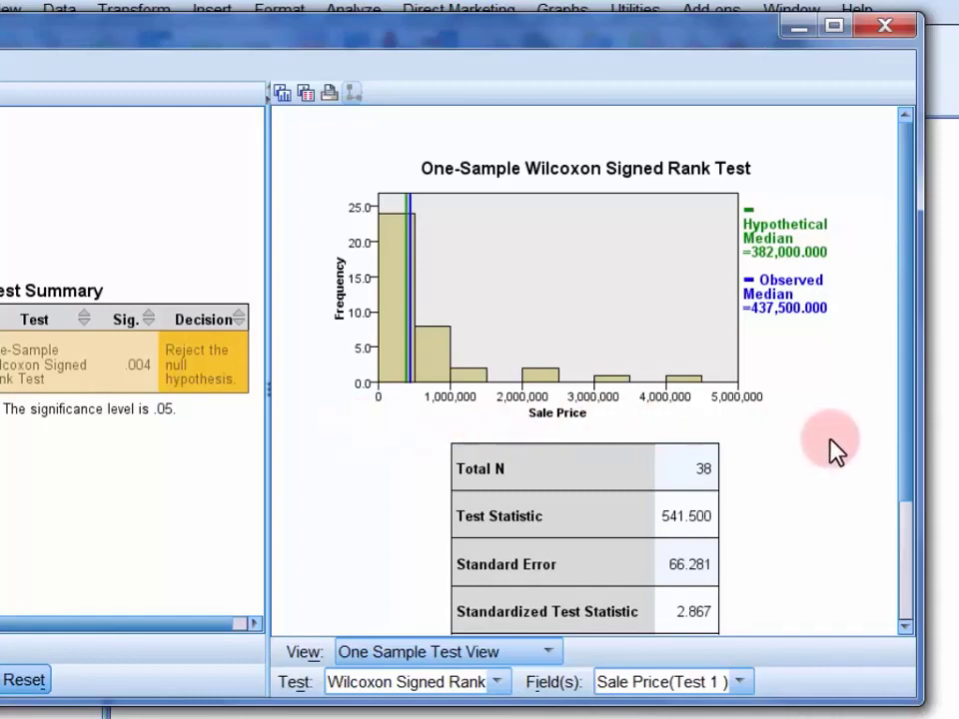
pyautogui.moveTo(902, 448); pyautogui.dragTo(914, 567)
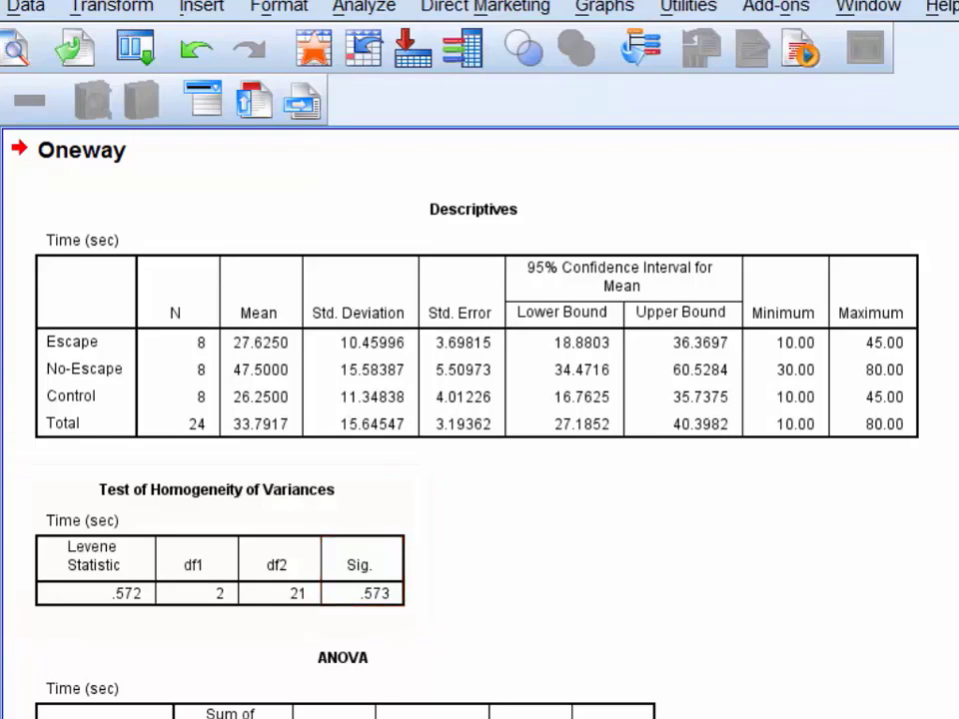
# Review the Oneway output for Time (sec), from the homogeneity and ANOVA tables through the Tukey HSD and Games-Howell comparisons to the means plot
pyautogui.scroll(-5, 480, 419)
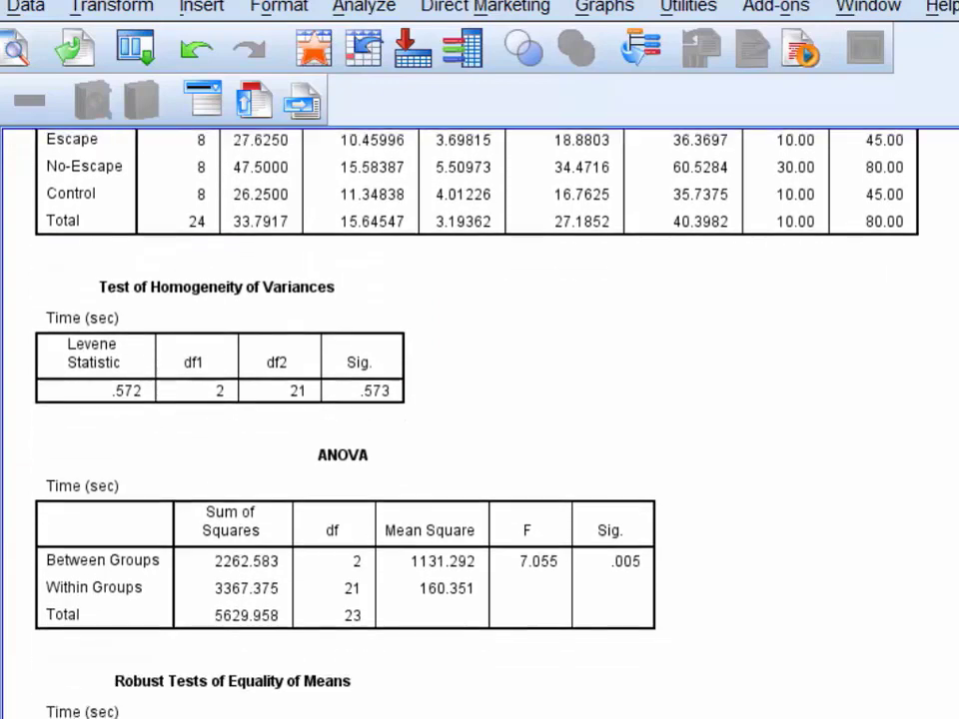
pyautogui.scroll(-1, 480, 420)
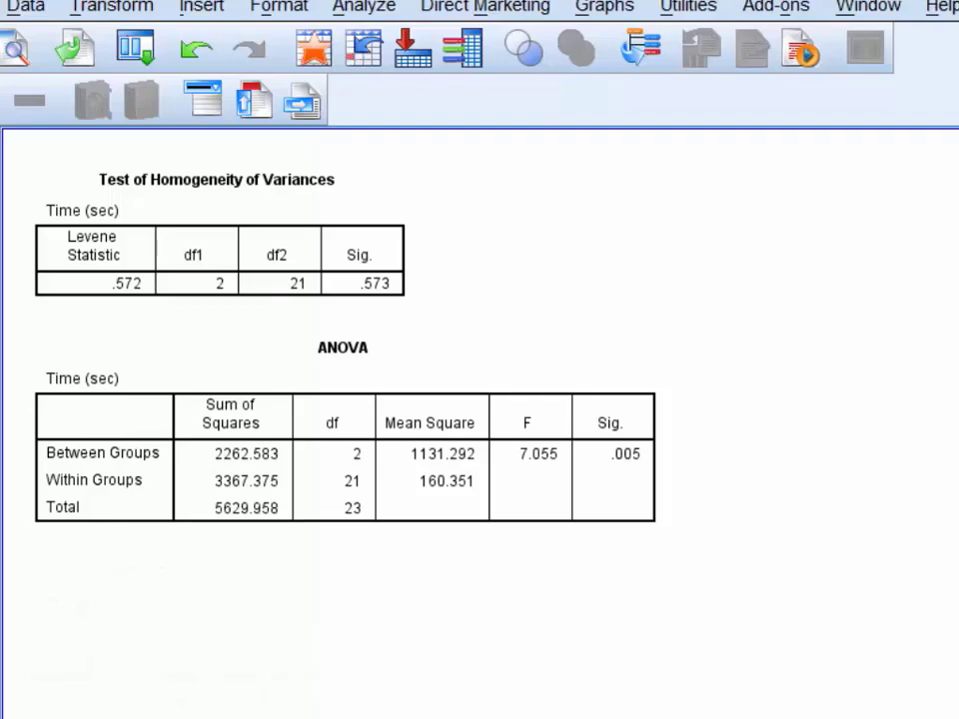
pyautogui.scroll(-8, 480, 420)
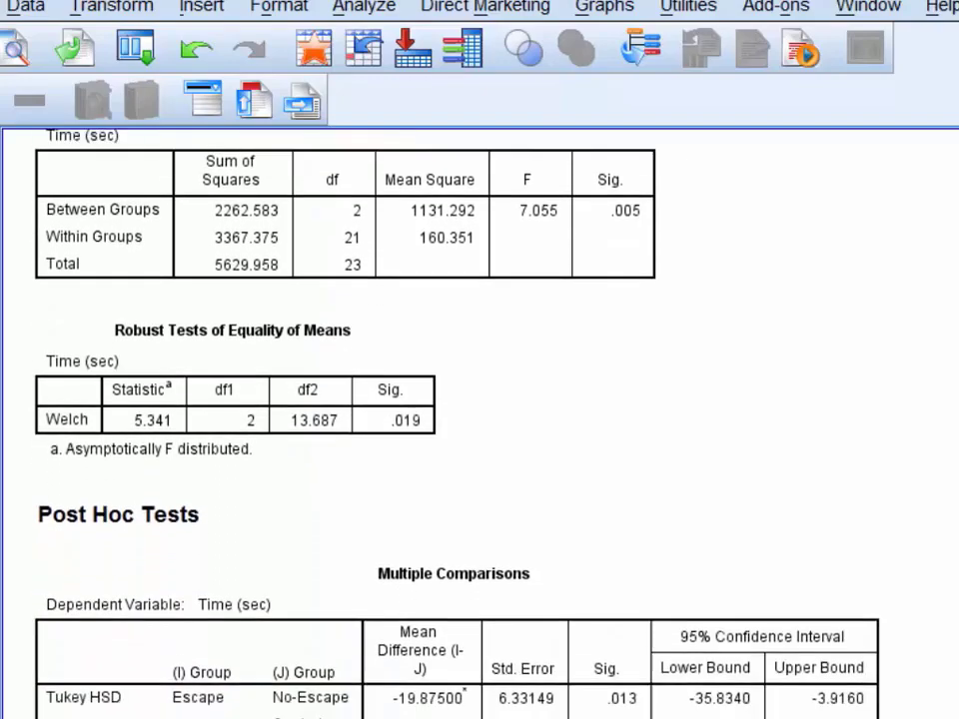
pyautogui.scroll(-3, 480, 420)
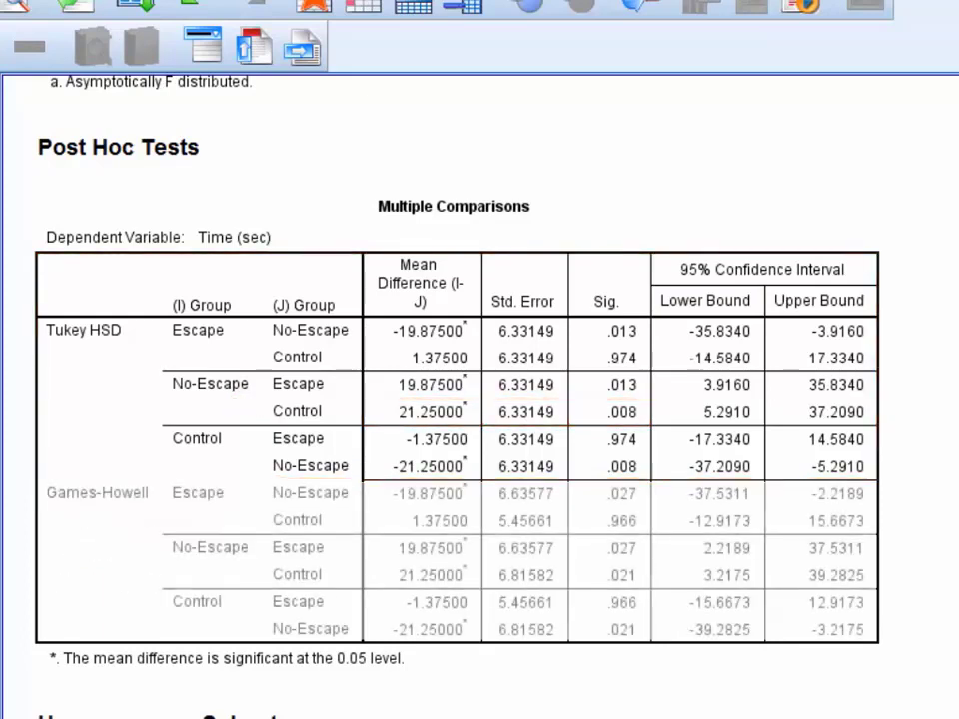
pyautogui.scroll(-5, 458, 399)
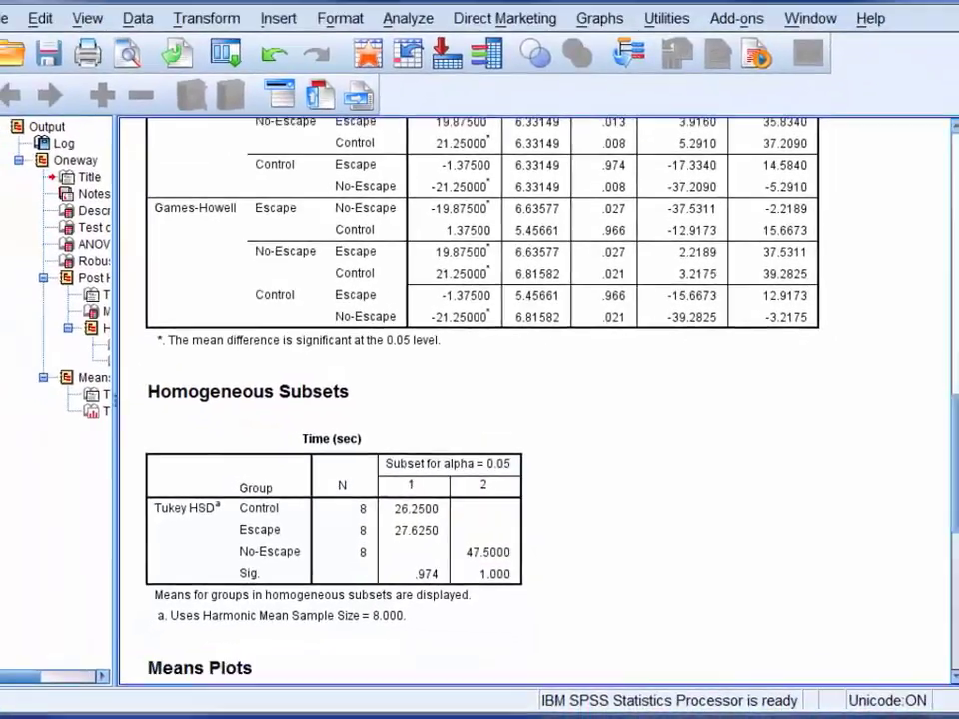
pyautogui.scroll(-5, 539, 400)
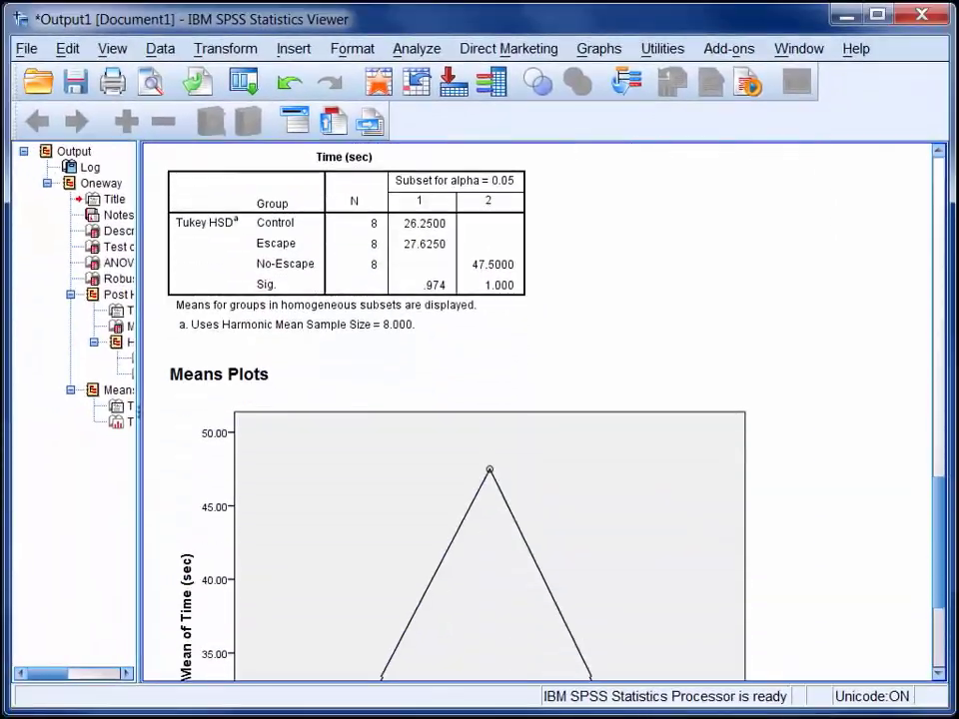
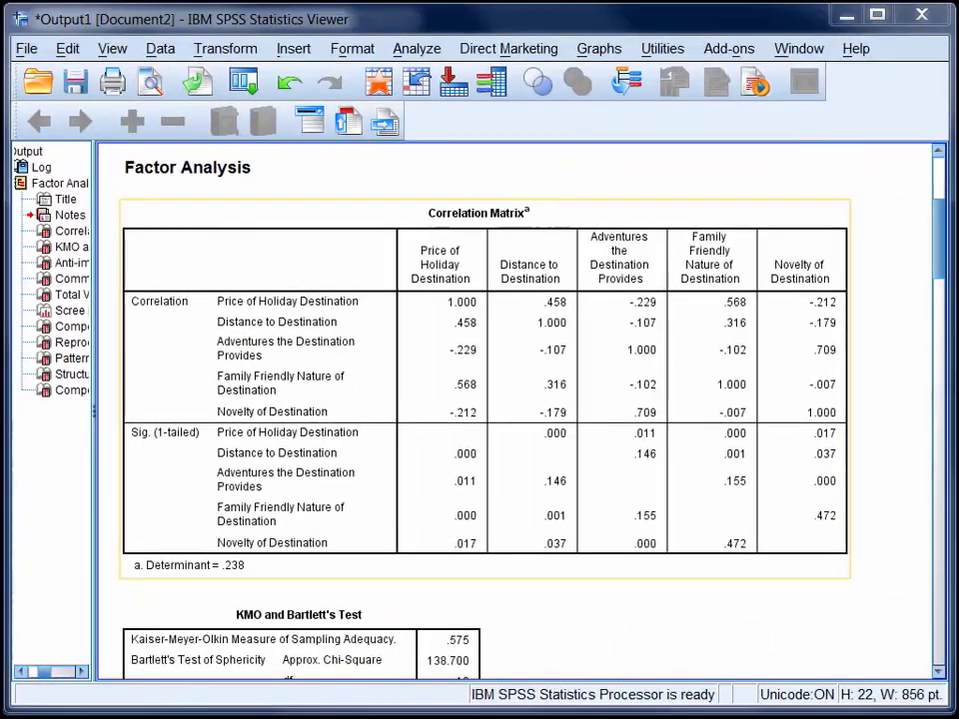
# Examine the holiday destination factor analysis output from the KMO and Bartlett's Test through the scree plot to the Component Correlation Matrix
pyautogui.click(105, 50)
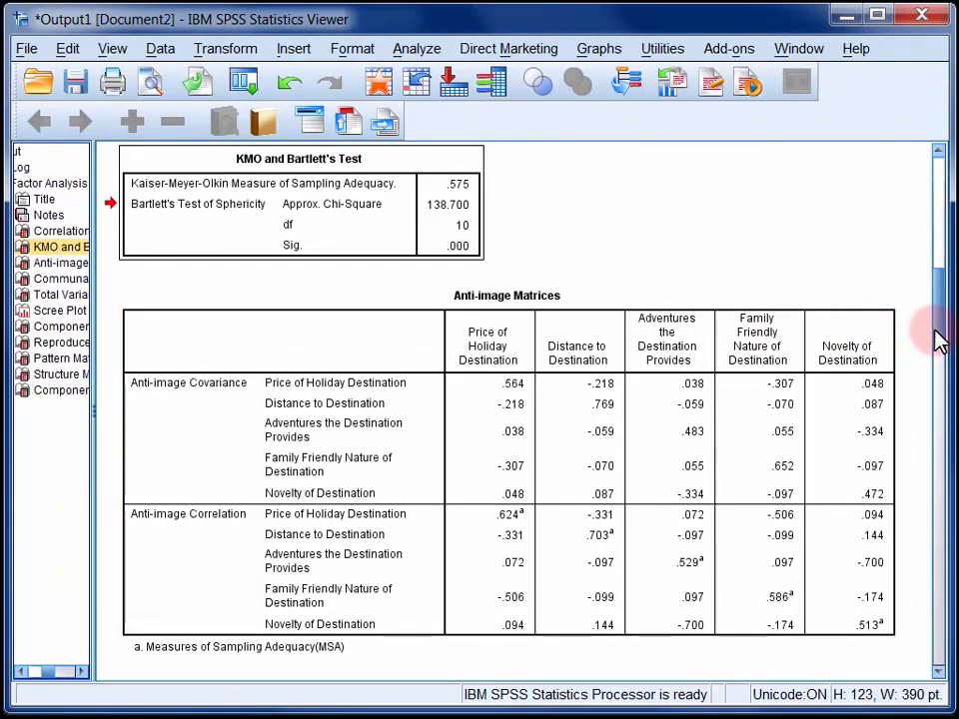
pyautogui.moveTo(940, 339); pyautogui.dragTo(940, 400)
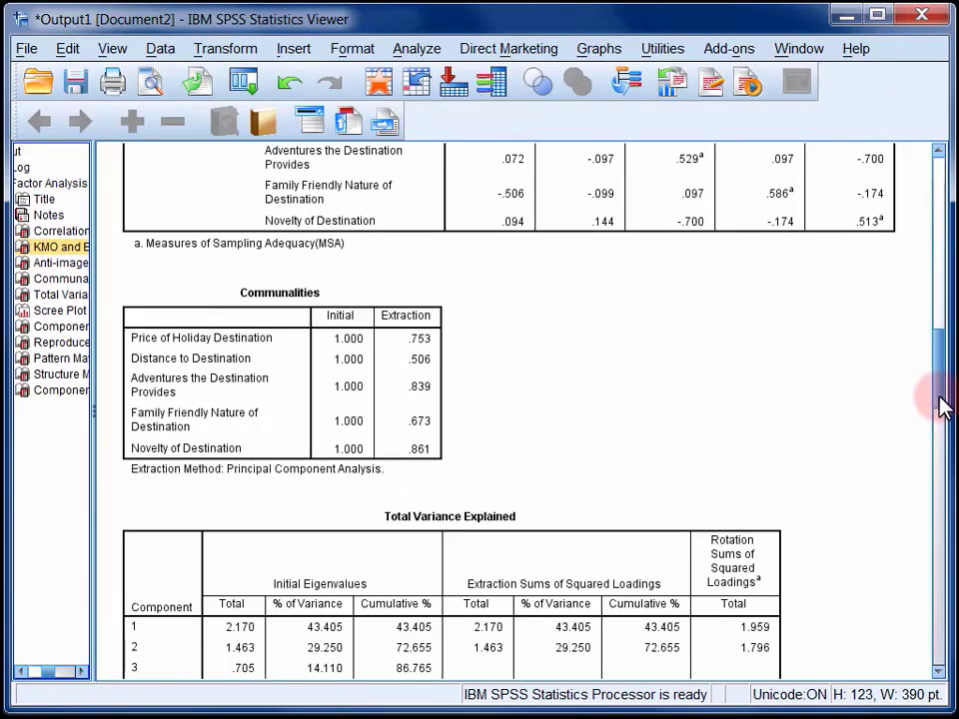
pyautogui.moveTo(933, 399); pyautogui.dragTo(944, 430)
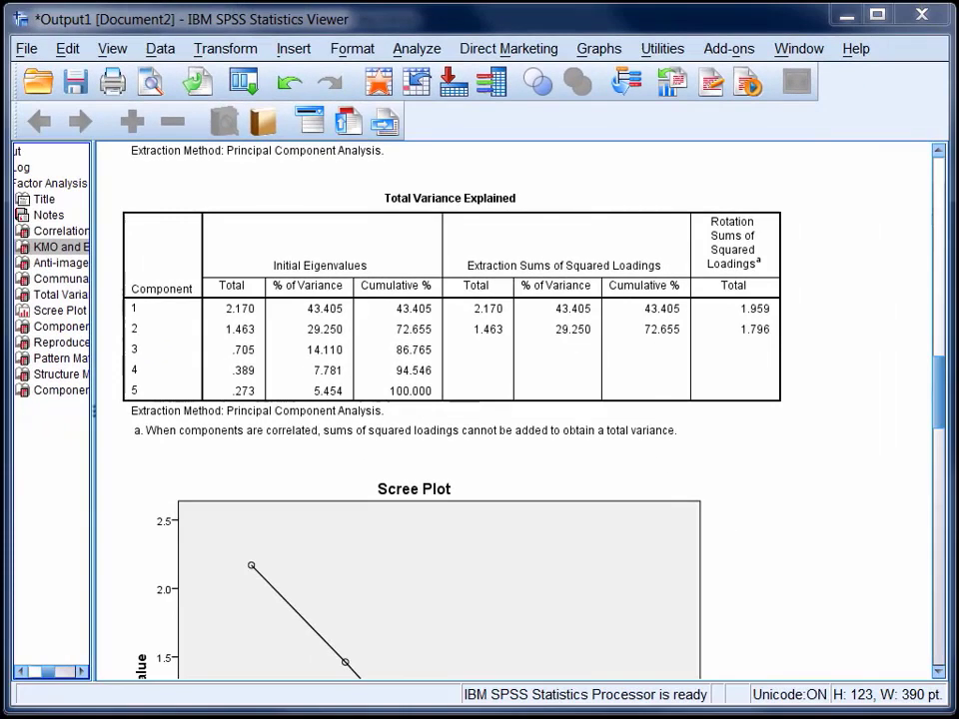
pyautogui.moveTo(942, 410); pyautogui.dragTo(944, 451)
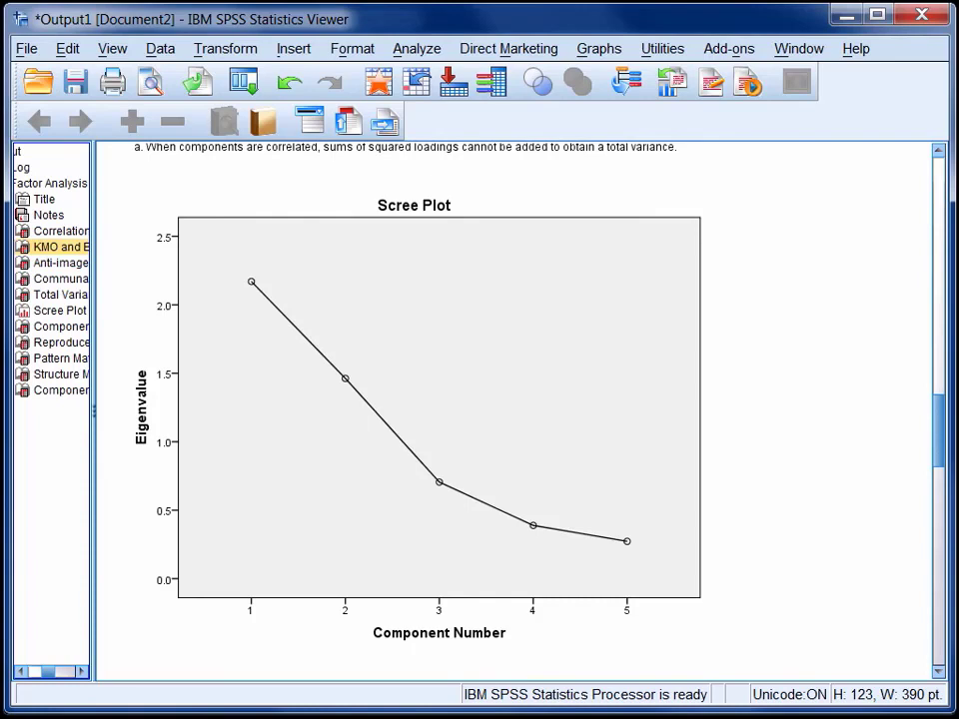
pyautogui.moveTo(940, 432); pyautogui.dragTo(945, 590)
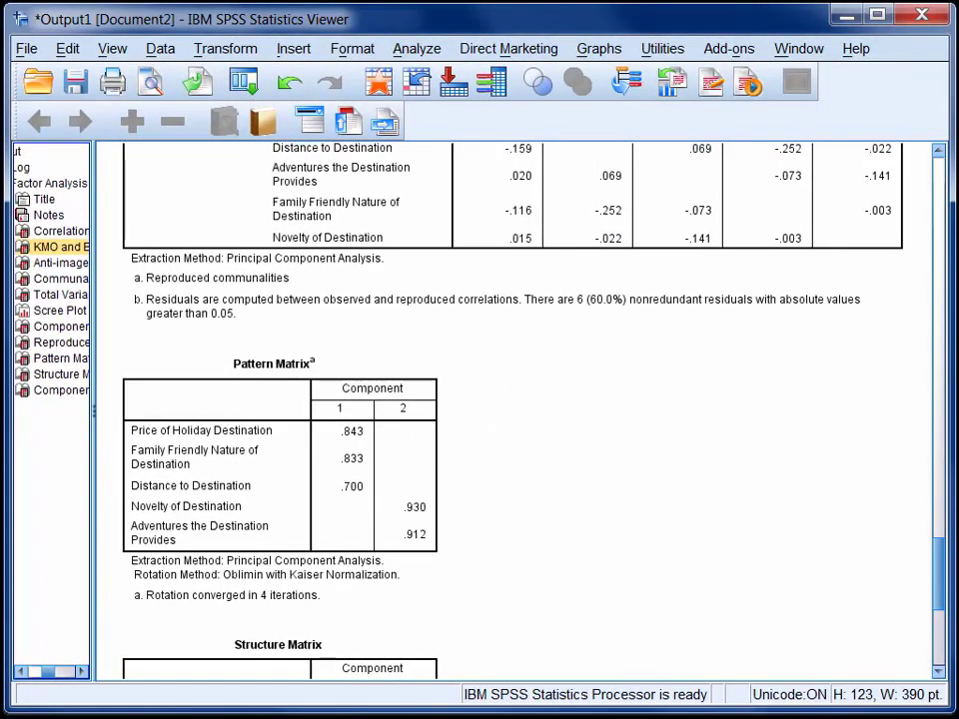
pyautogui.moveTo(939, 588); pyautogui.dragTo(942, 637)
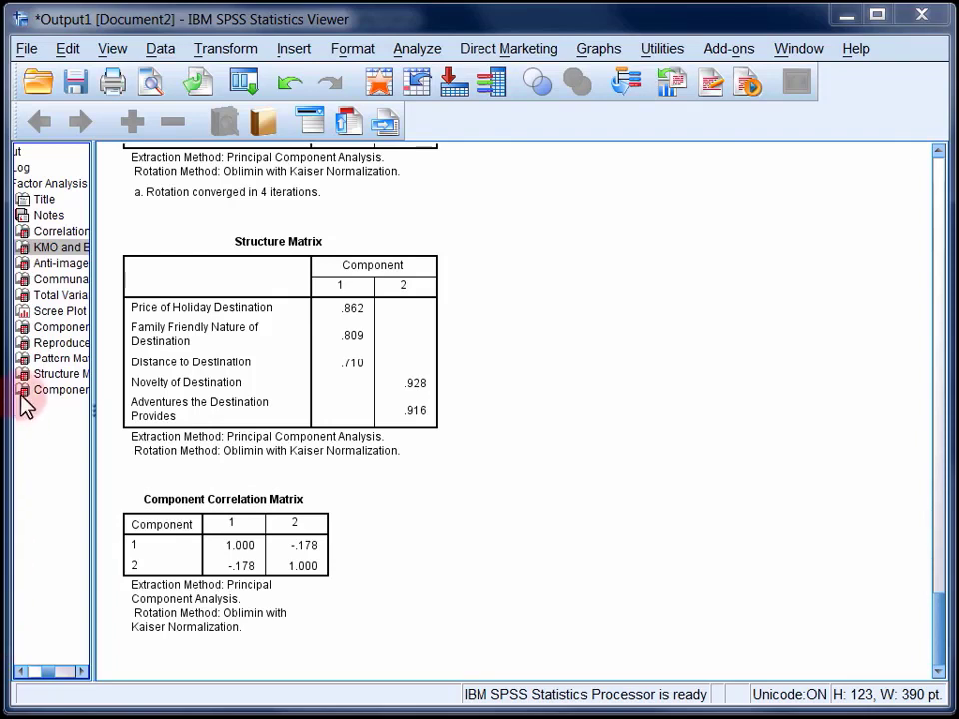
# Revisit the Total Variance Explained, Communalities, Pattern Matrix and Reproduced Correlations tables of the holiday destination factor analysis
pyautogui.click(43, 294)
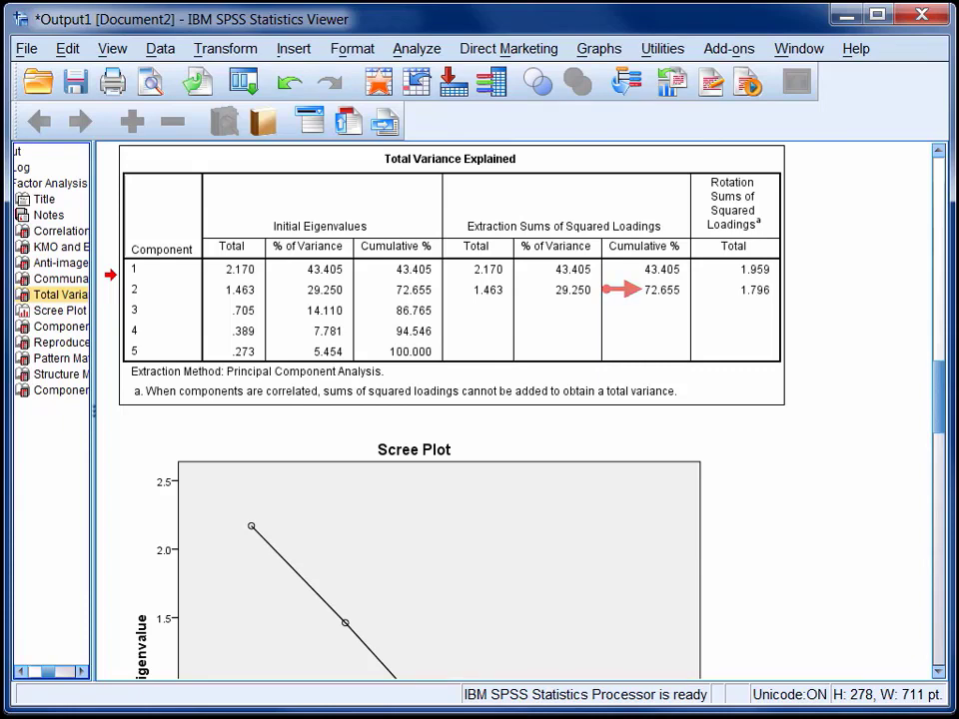
pyautogui.click(44, 280)
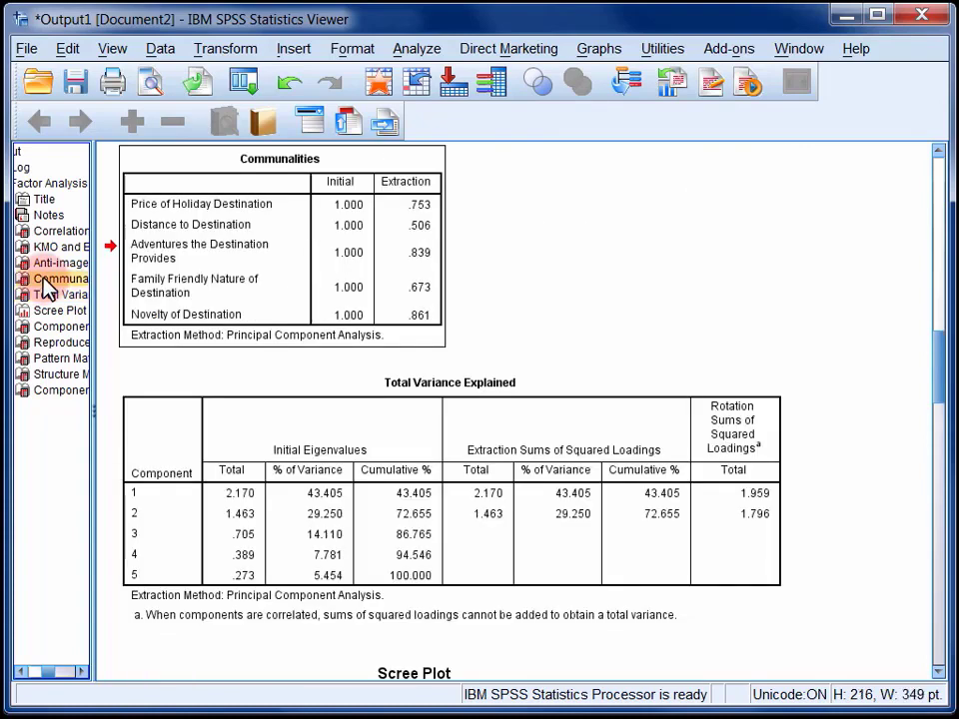
pyautogui.click(47, 357)
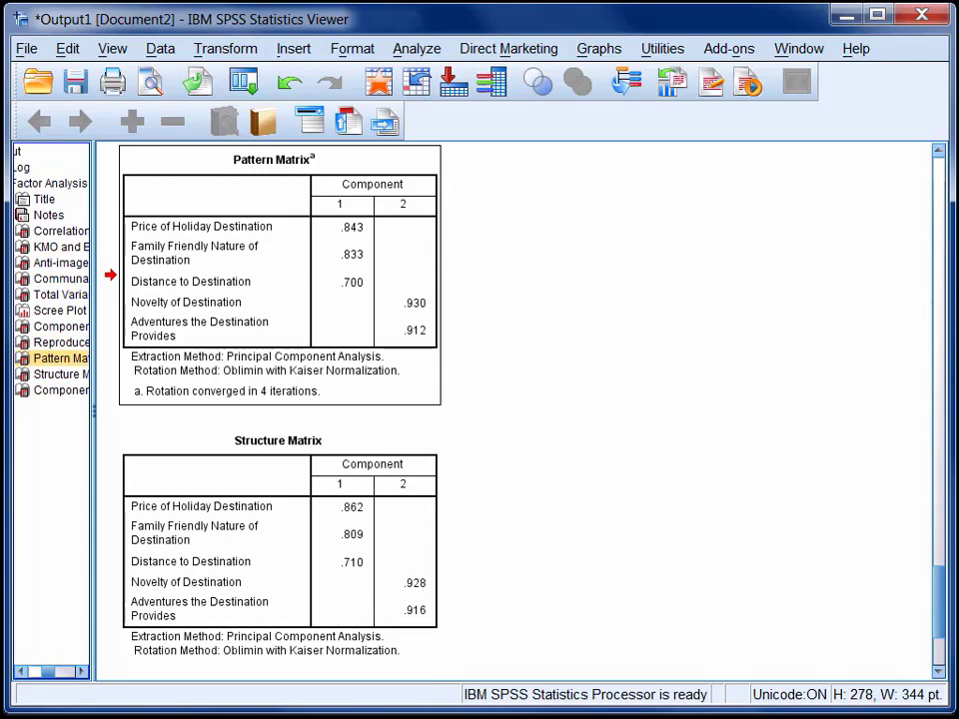
pyautogui.click(48, 344)
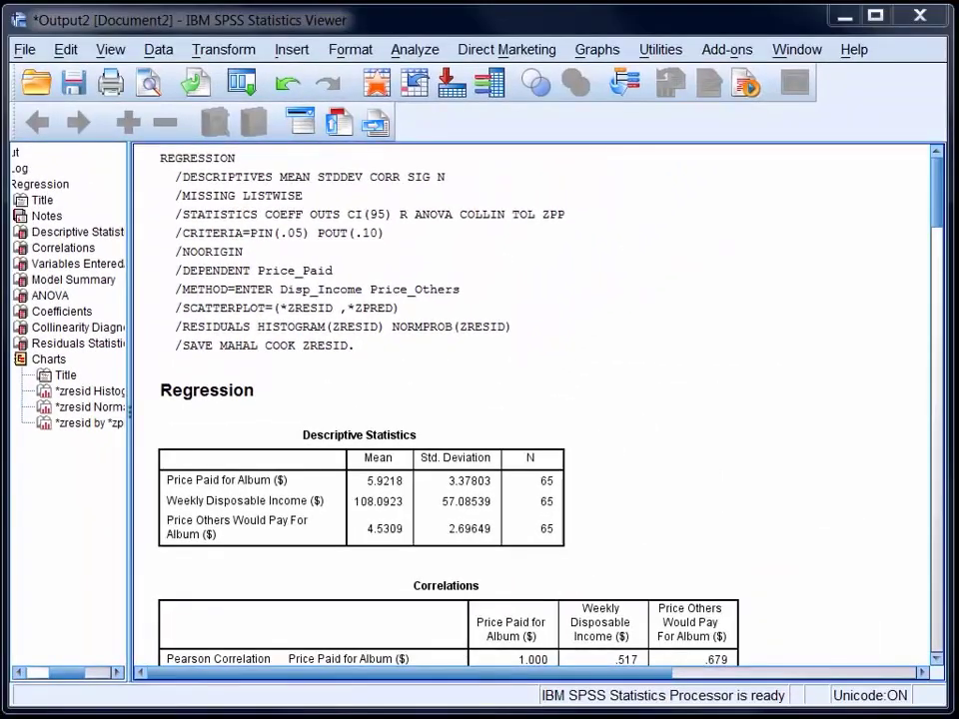
# Examine the Correlations, Variables Entered/Removed and Model Summary tables of the album price regression
pyautogui.moveTo(937, 208); pyautogui.dragTo(939, 252)
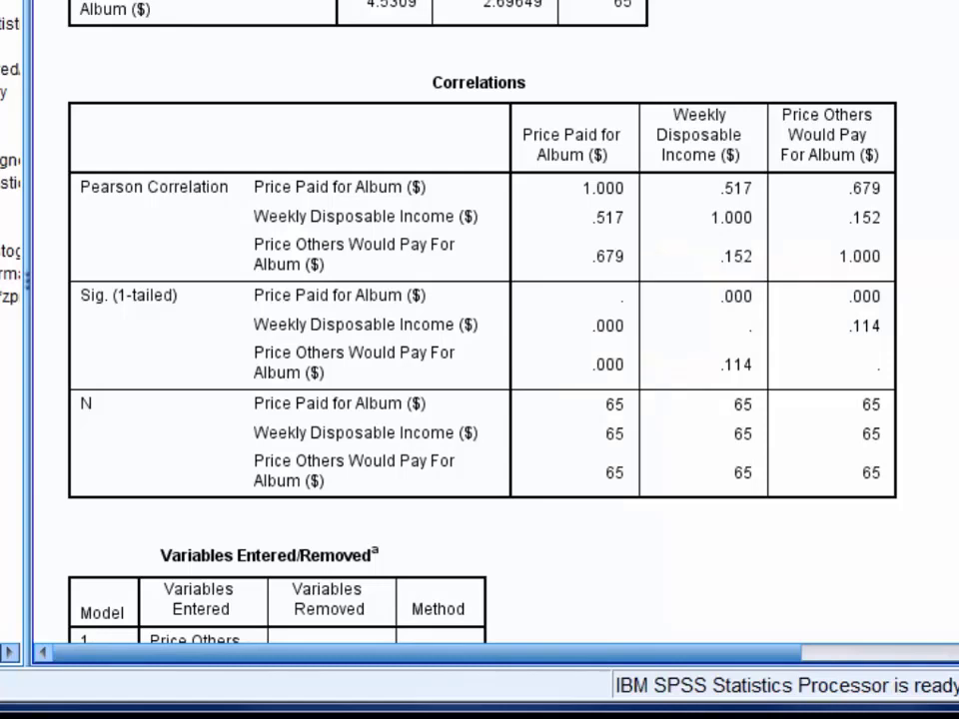
pyautogui.scroll(-3, 482, 329)
pyautogui.scroll(-1, 482, 330)
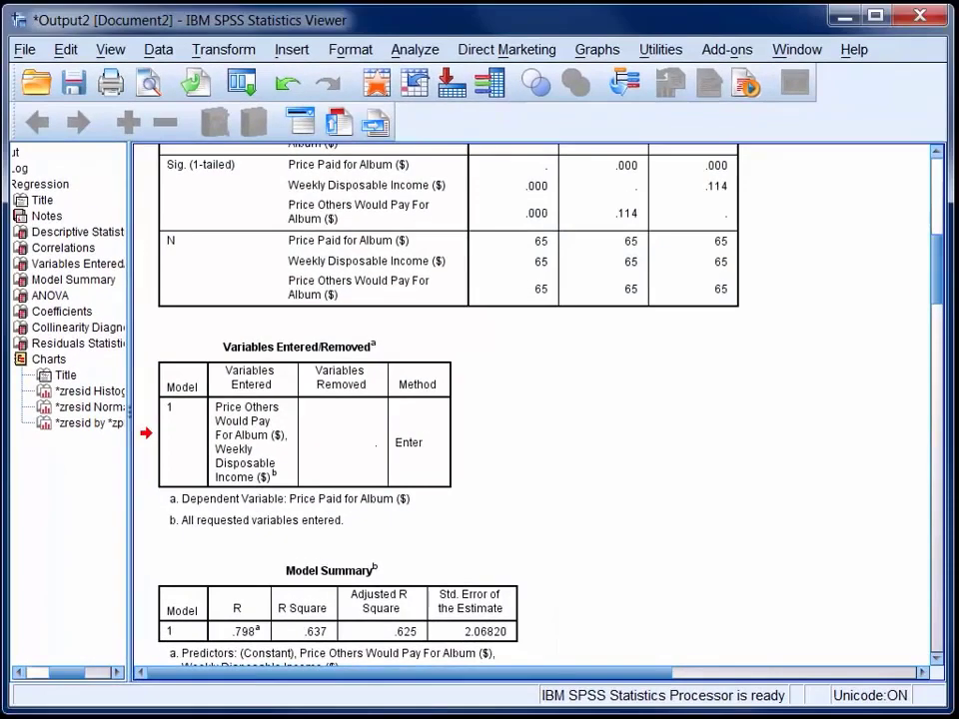
pyautogui.moveTo(944, 296); pyautogui.dragTo(943, 323)
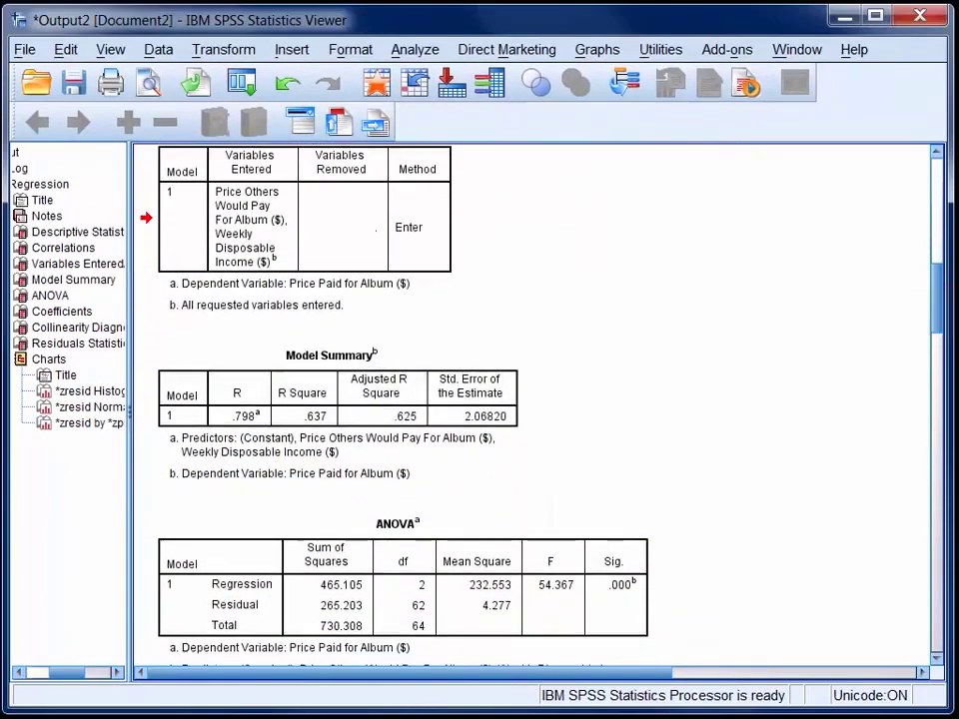
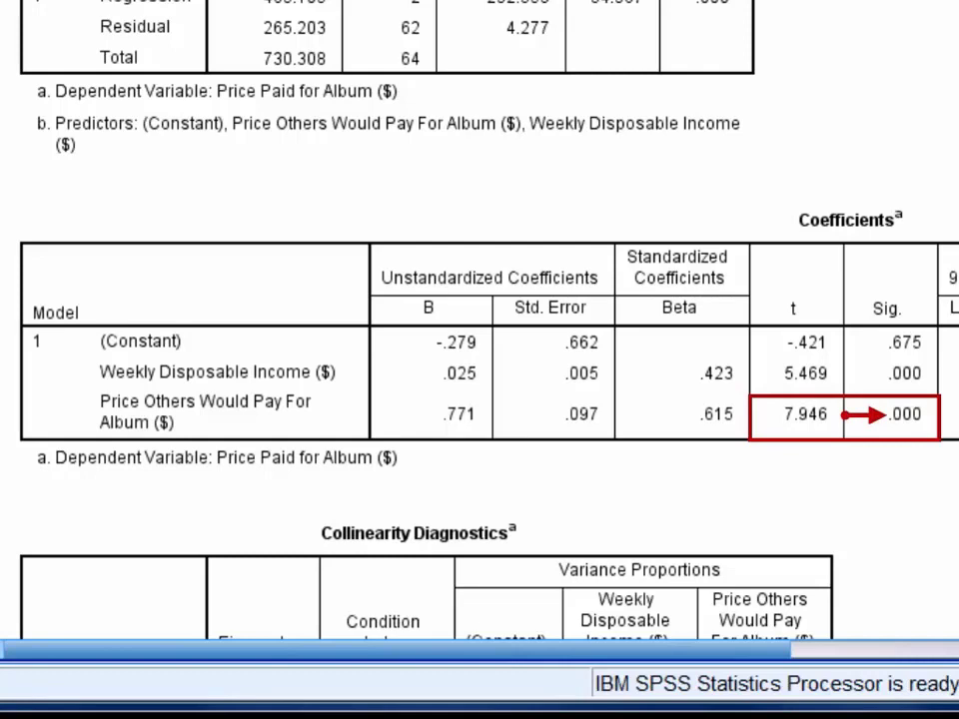
# Examine the regression's full Coefficients table, from the unstandardized coefficients across to the confidence intervals, correlations and collinearity statistics
pyautogui.click(257, 361)
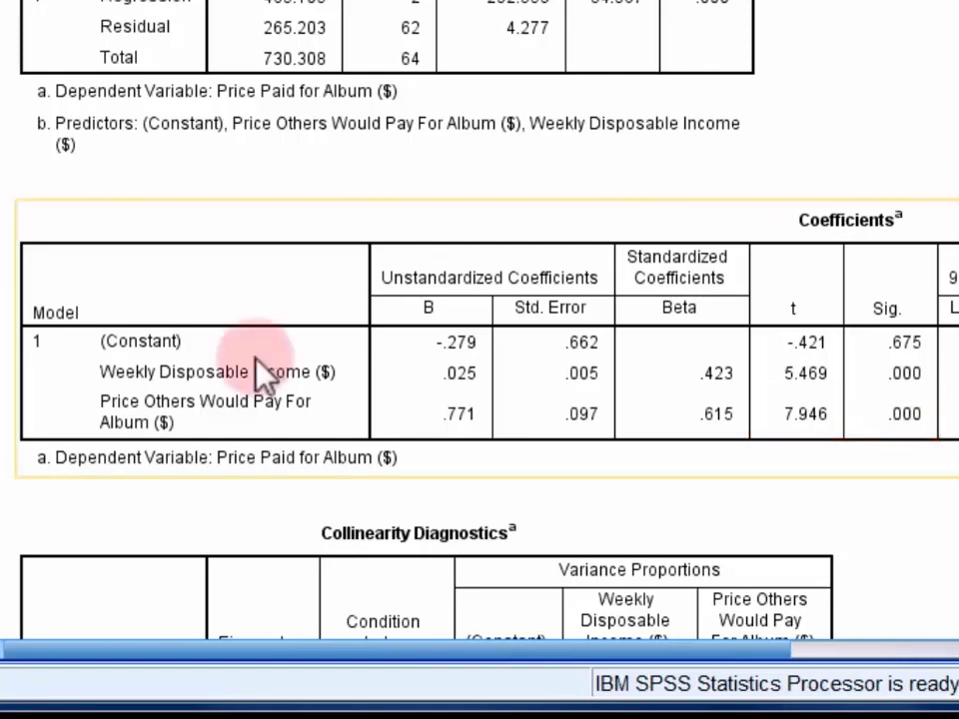
pyautogui.moveTo(354, 647); pyautogui.dragTo(469, 652)
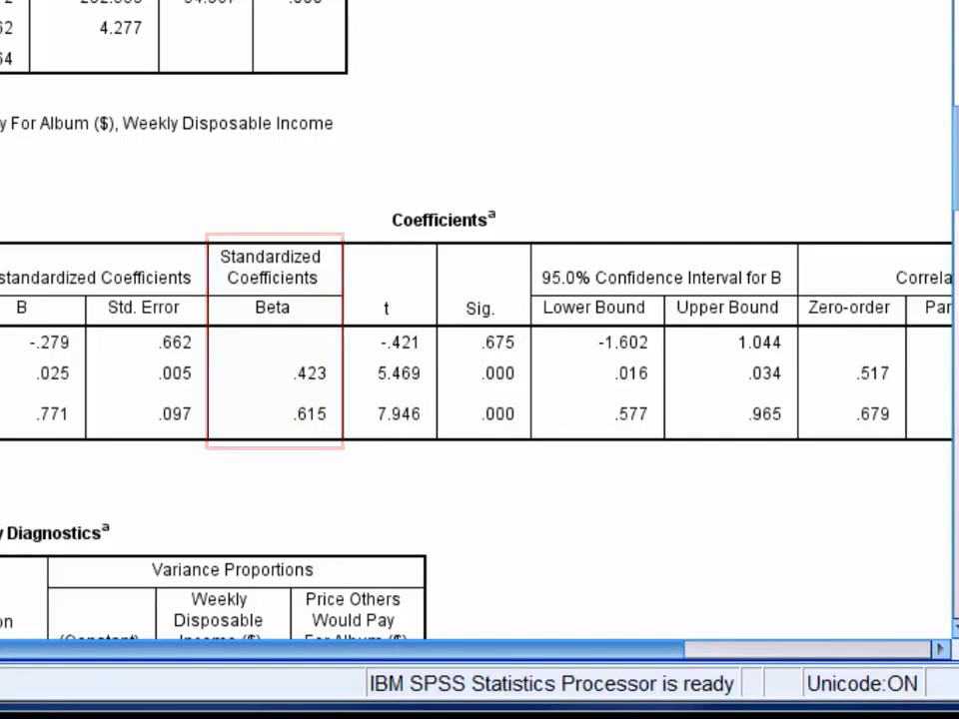
pyautogui.moveTo(489, 651); pyautogui.dragTo(744, 655)
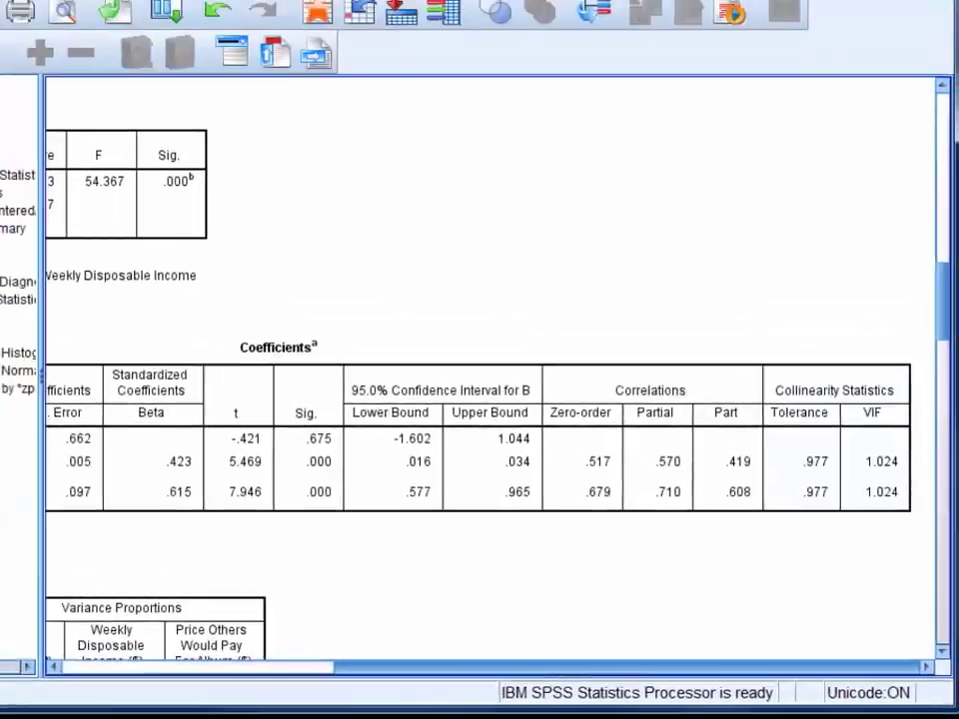
# Check the Residuals Statistics table and the scatterplot of standardized residuals against standardized predicted values for Price Paid for Album ($)
pyautogui.moveTo(758, 667); pyautogui.dragTo(451, 674)
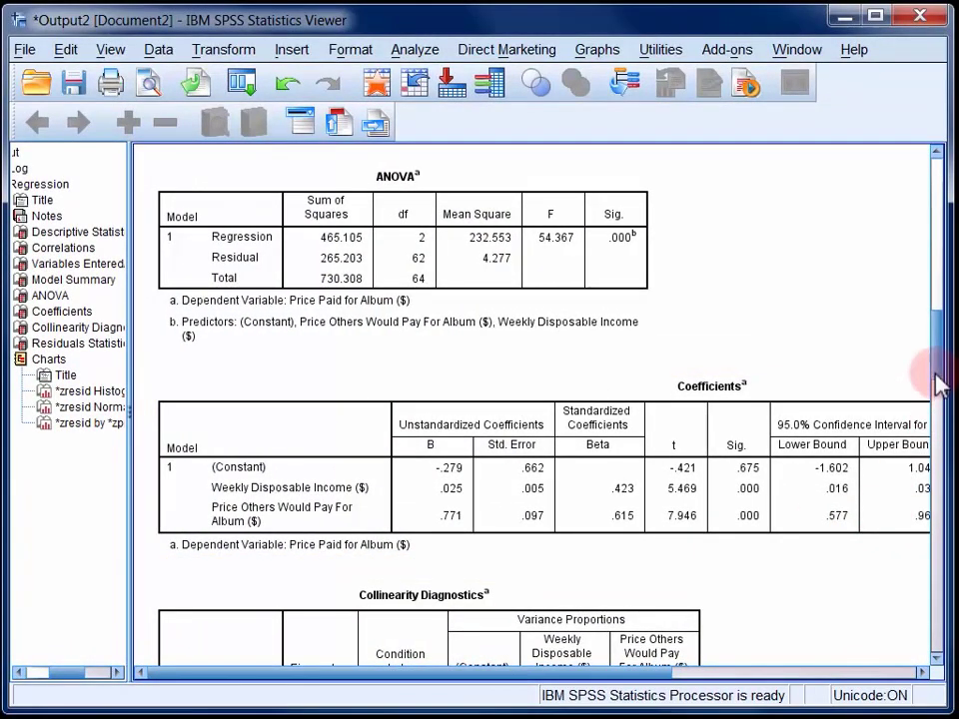
pyautogui.moveTo(937, 379); pyautogui.dragTo(939, 452)
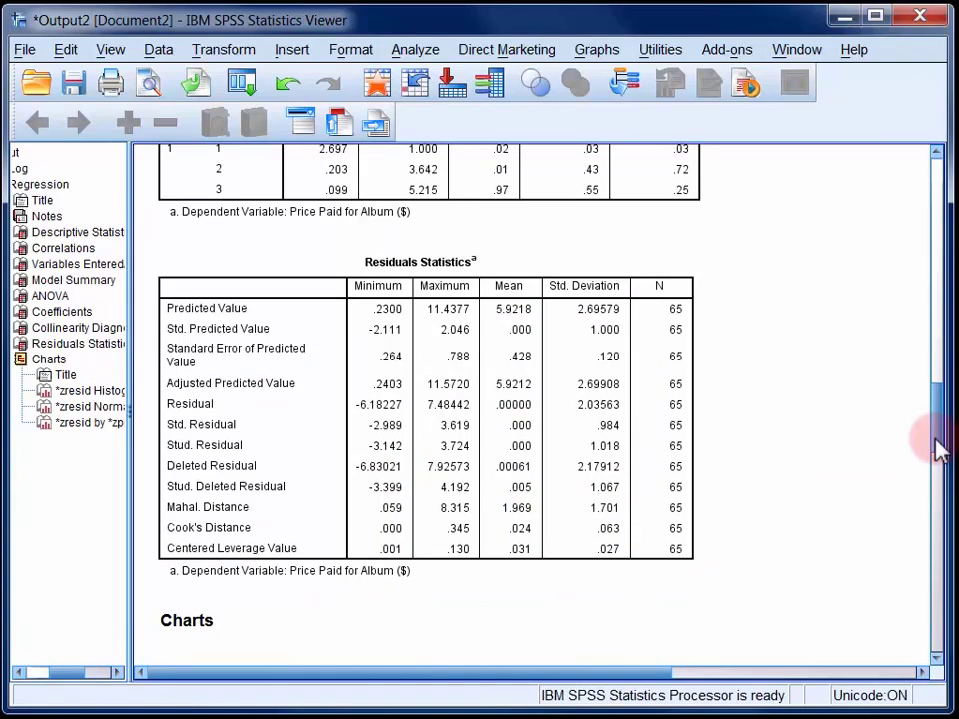
pyautogui.moveTo(939, 452); pyautogui.dragTo(939, 659)
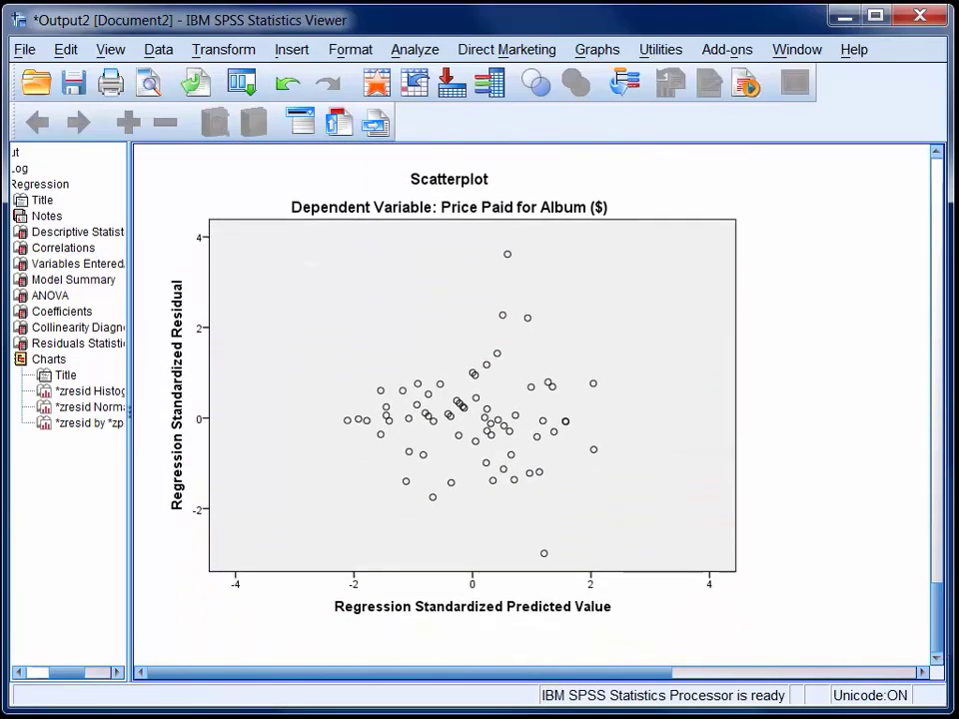
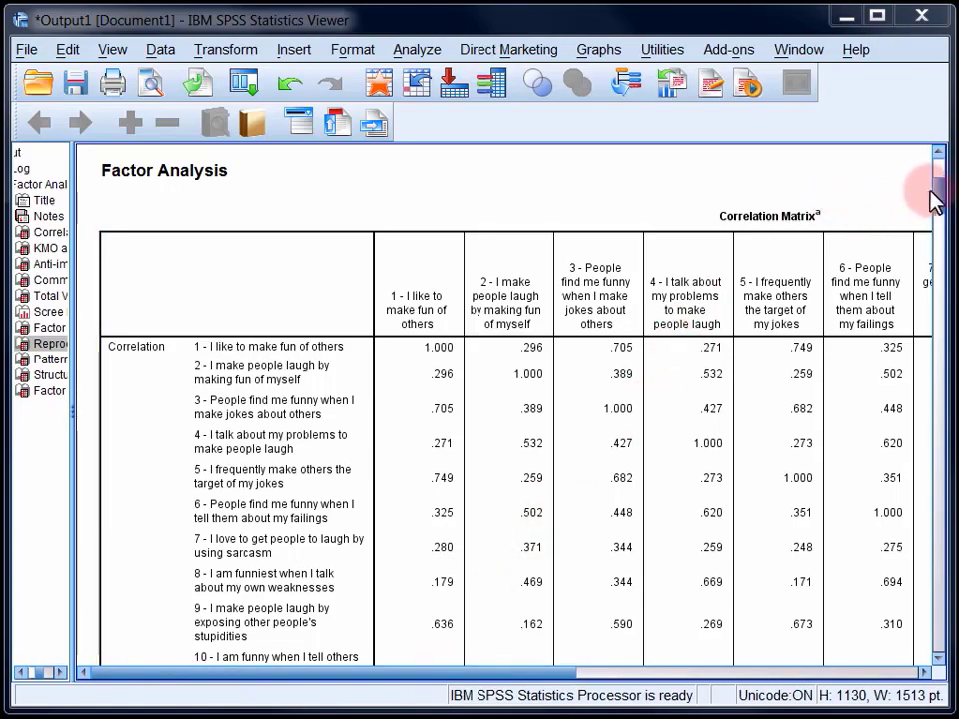
# Examine the 12-item humor factor analysis: correlation matrix determinant, KMO and Bartlett's Test, and all sampling adequacy values in the Anti-image Correlation matrix
pyautogui.moveTo(944, 199); pyautogui.dragTo(932, 254)
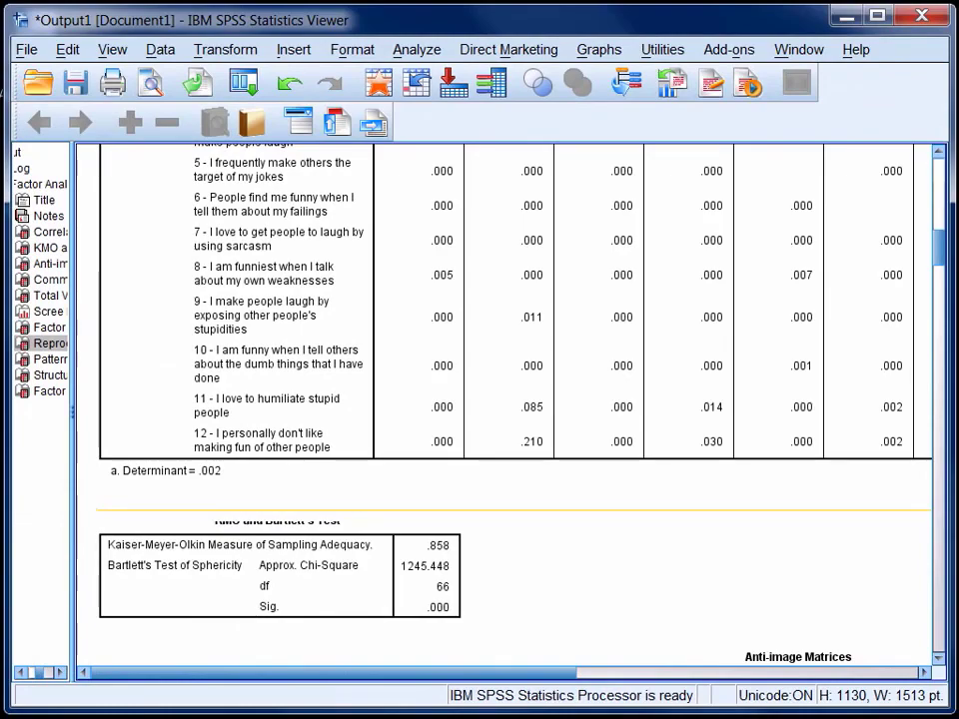
pyautogui.scroll(-3, 505, 405)
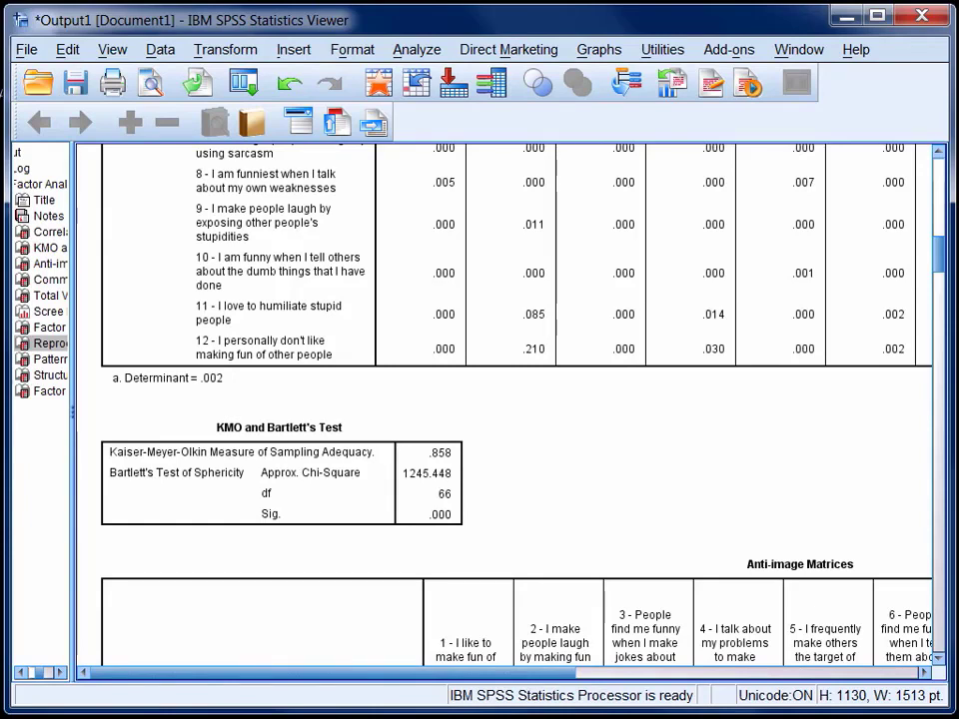
pyautogui.moveTo(944, 250); pyautogui.dragTo(944, 280)
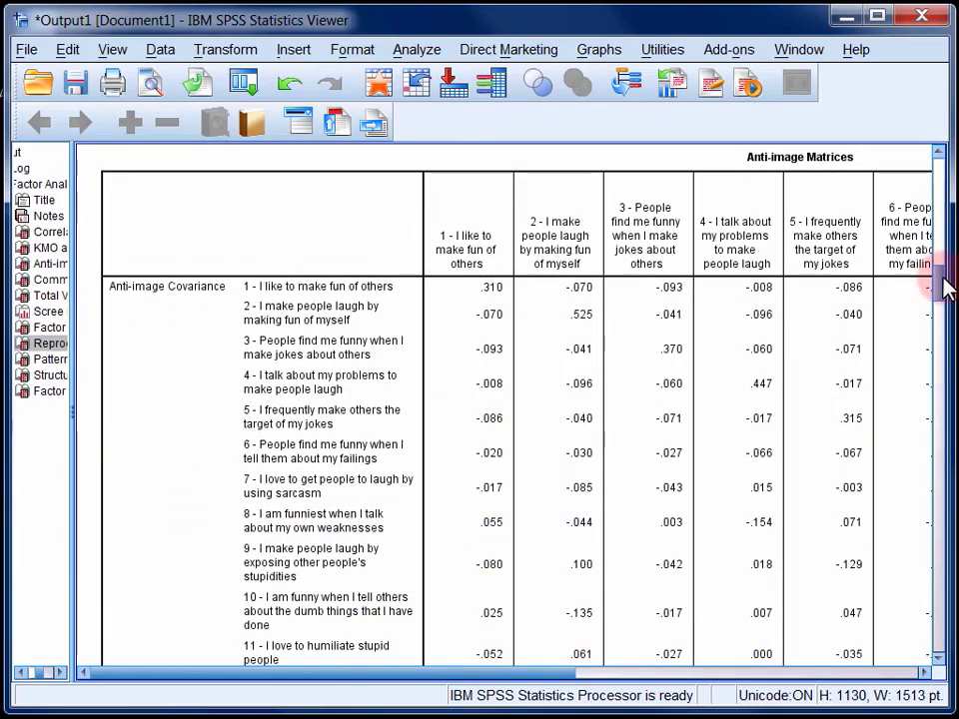
pyautogui.moveTo(945, 286); pyautogui.dragTo(944, 318)
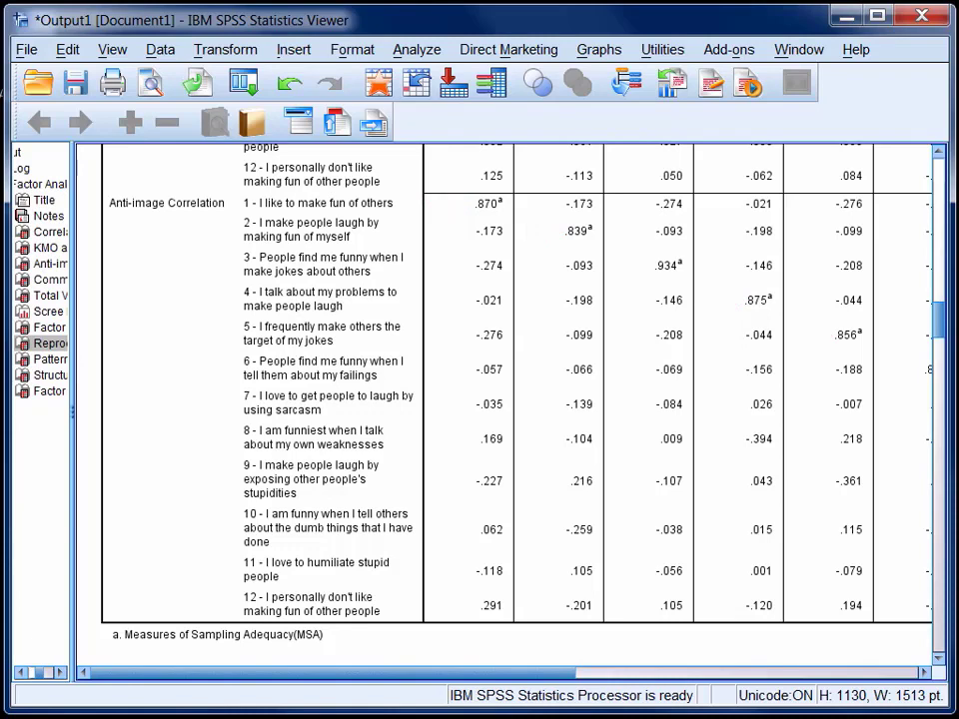
pyautogui.click(549, 672)
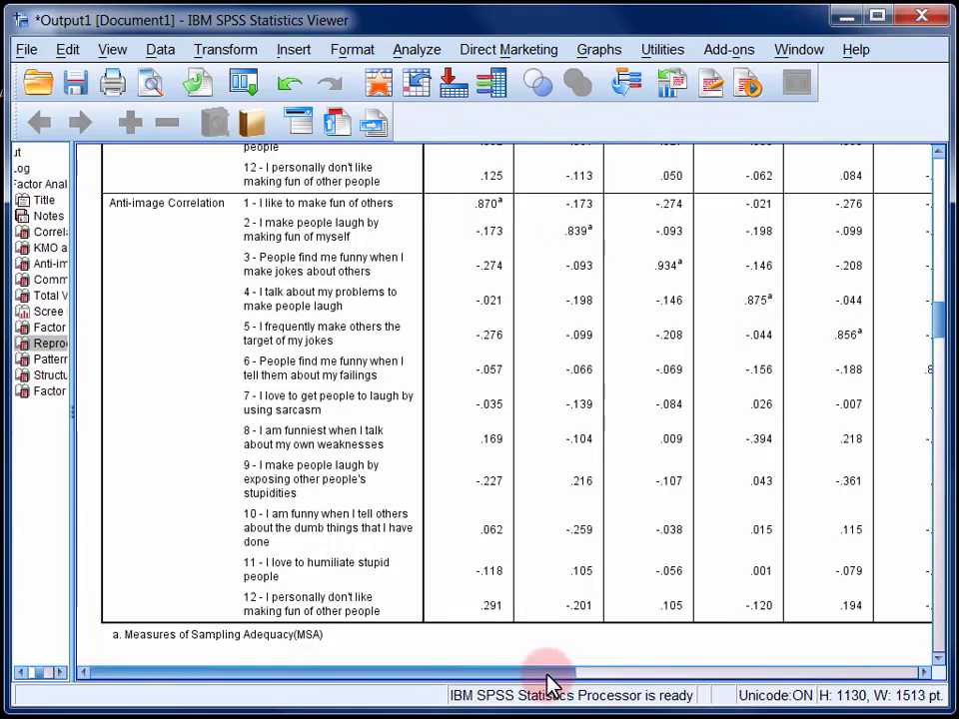
pyautogui.moveTo(548, 675); pyautogui.dragTo(892, 677)
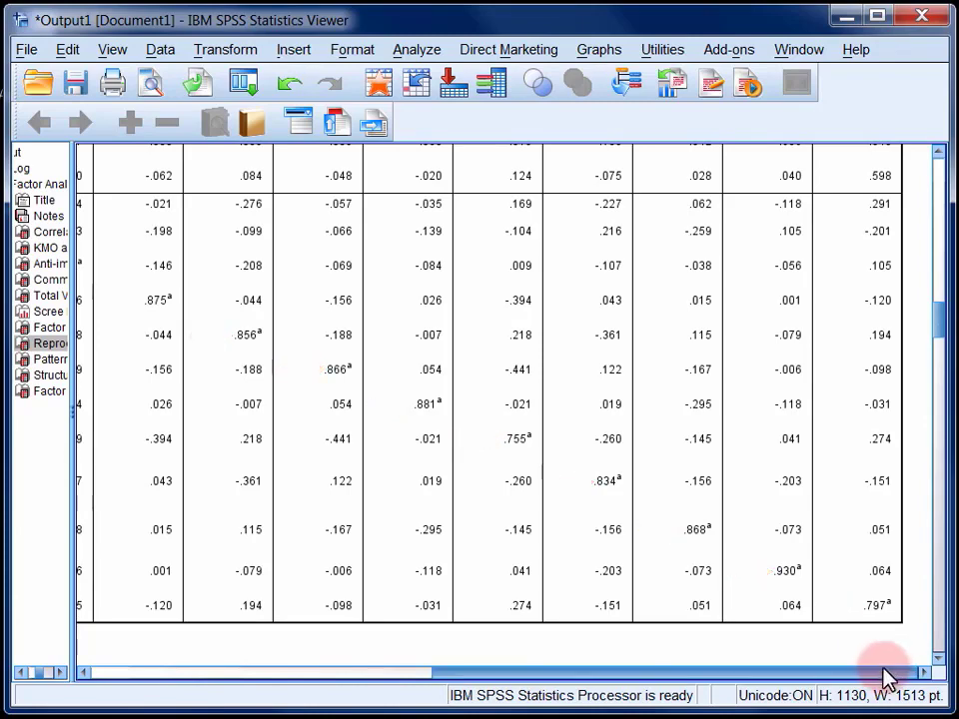
pyautogui.moveTo(885, 673); pyautogui.dragTo(505, 674)
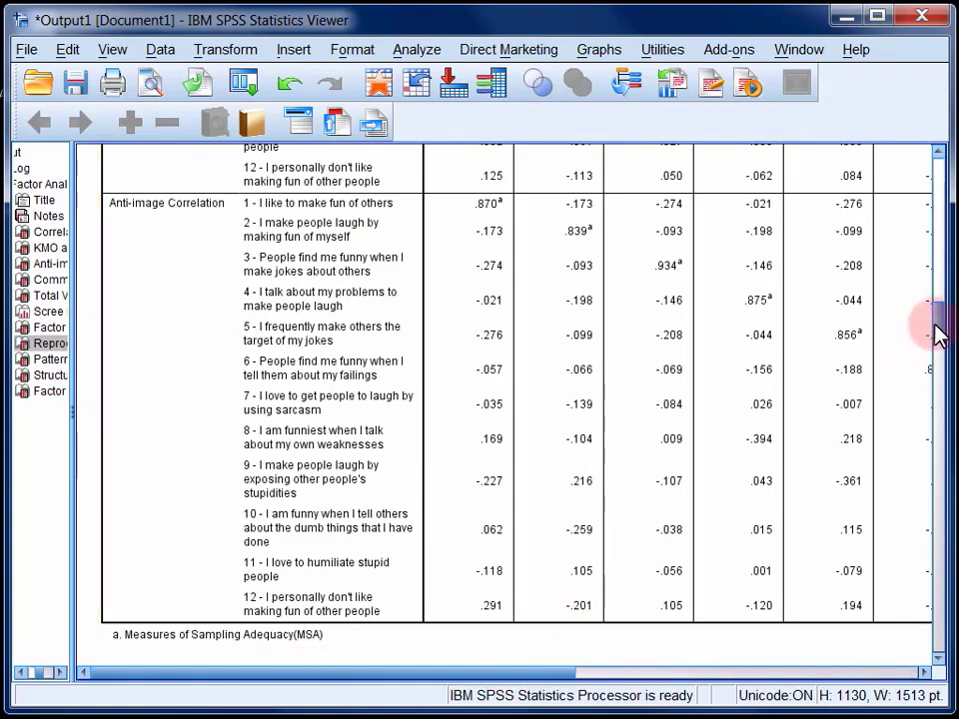
# Examine the Communalities table of the 12-item humor factor analysis and continue through the output beyond it
pyautogui.moveTo(935, 324); pyautogui.dragTo(937, 368)
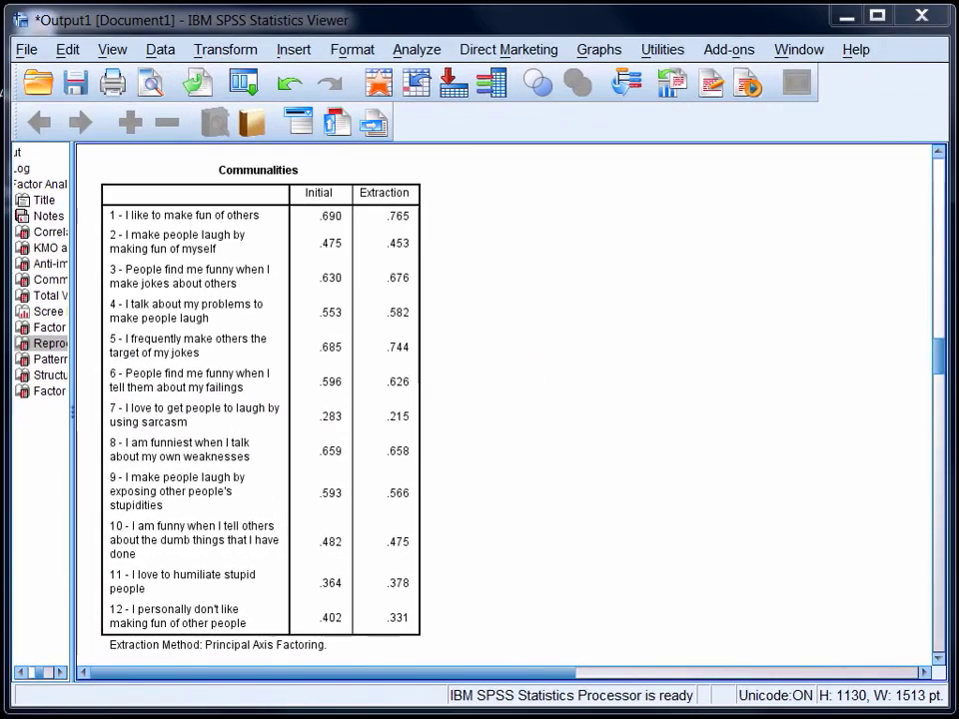
pyautogui.moveTo(935, 356); pyautogui.dragTo(935, 391)
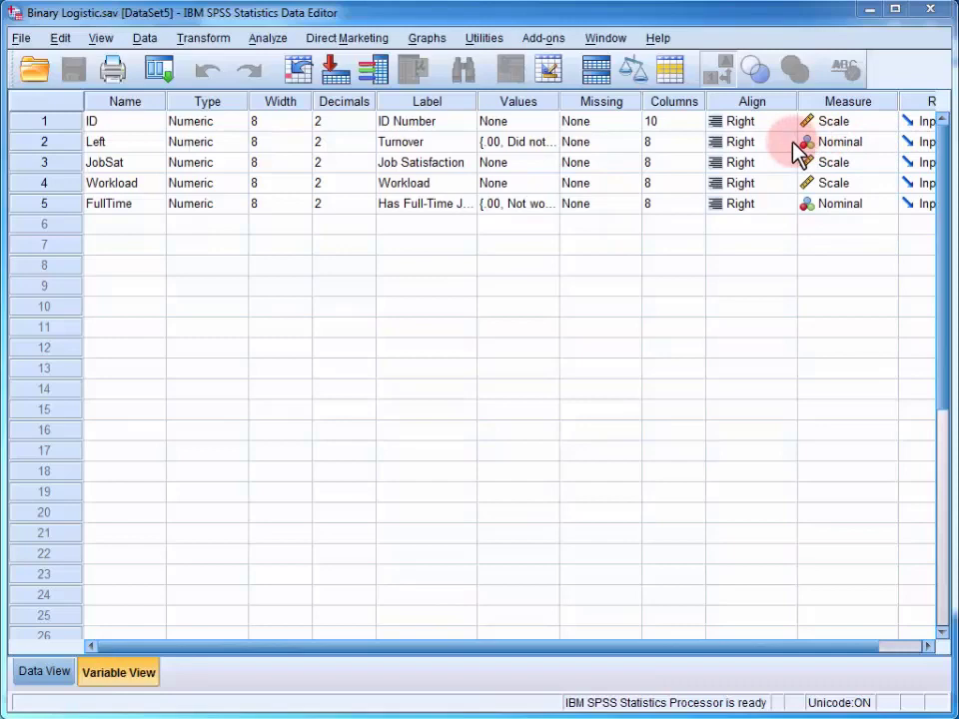
# Set up a binary logistic regression with Turnover as the dependent variable and JobSat, Workload and FullTime as covariates
pyautogui.click(47, 672)
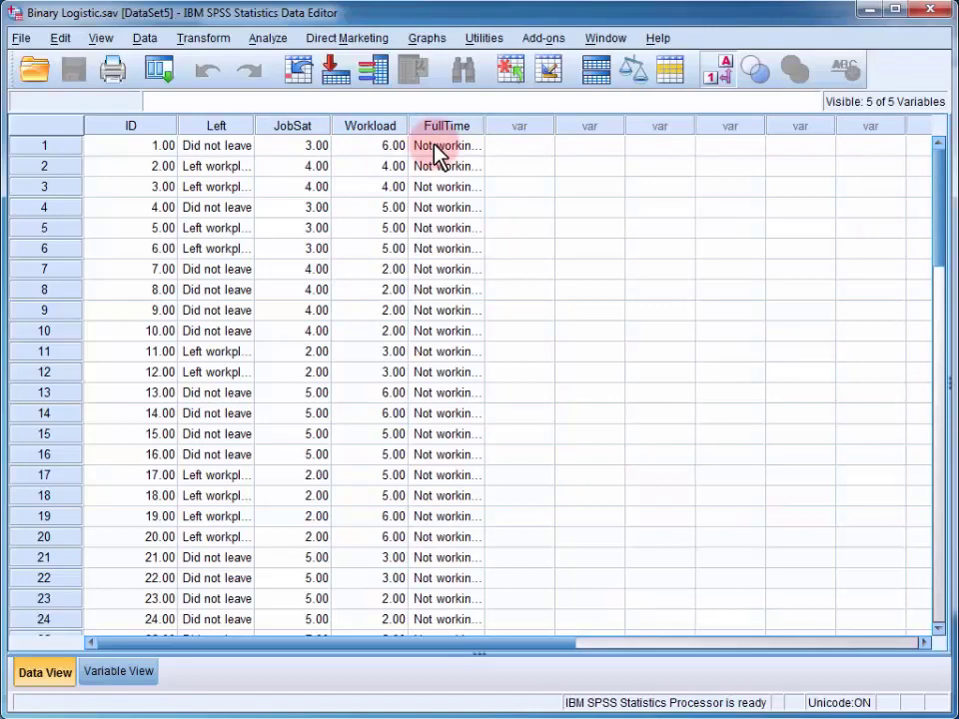
pyautogui.click(265, 40)
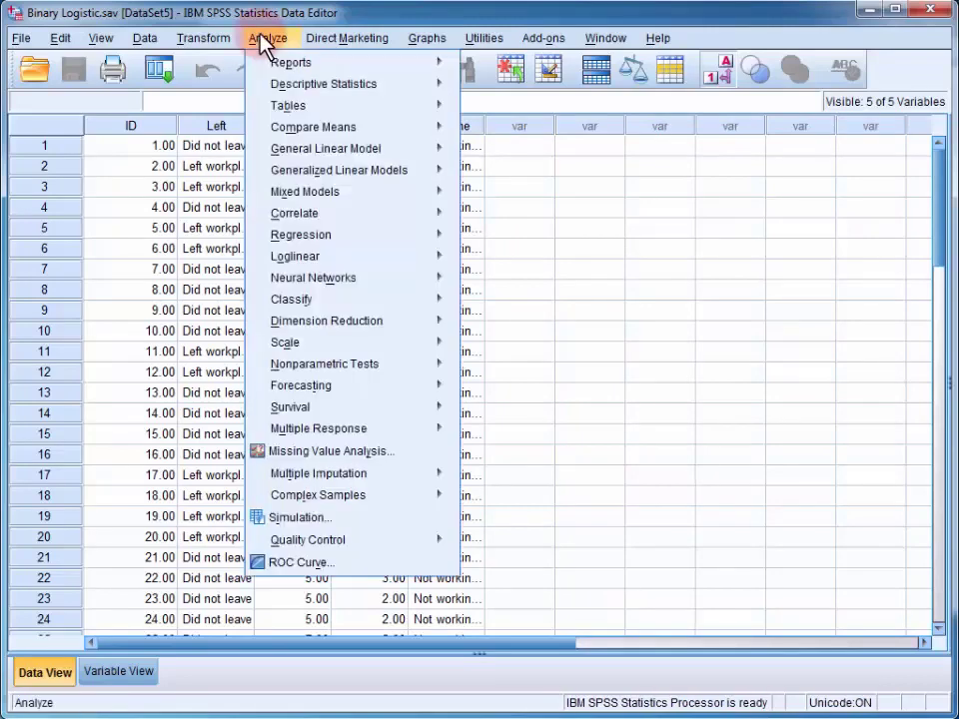
pyautogui.moveTo(434, 242)
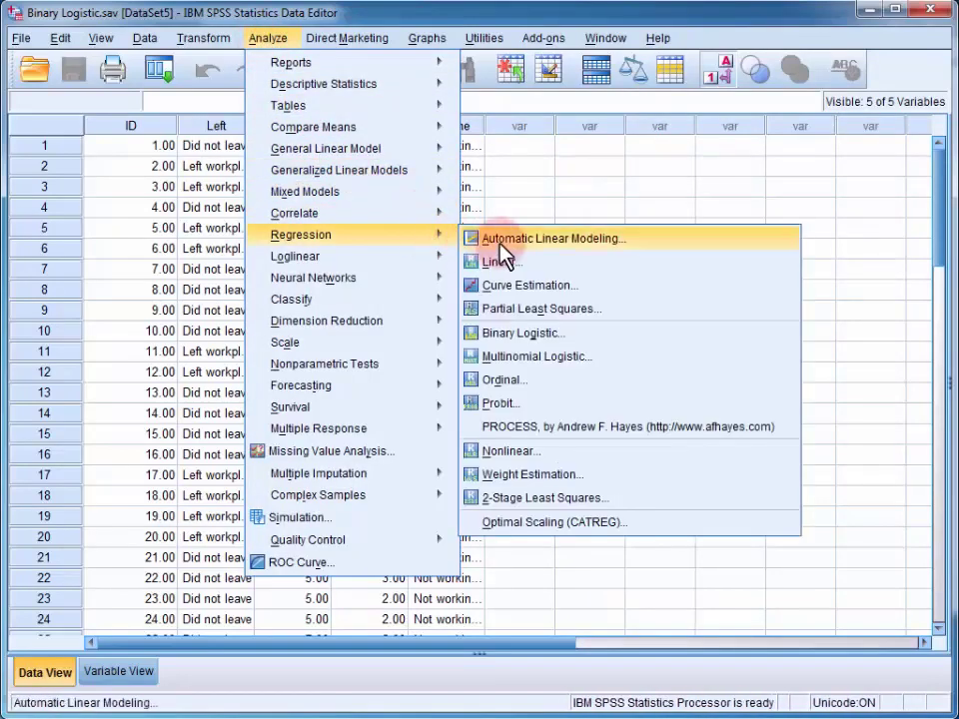
pyautogui.click(504, 338)
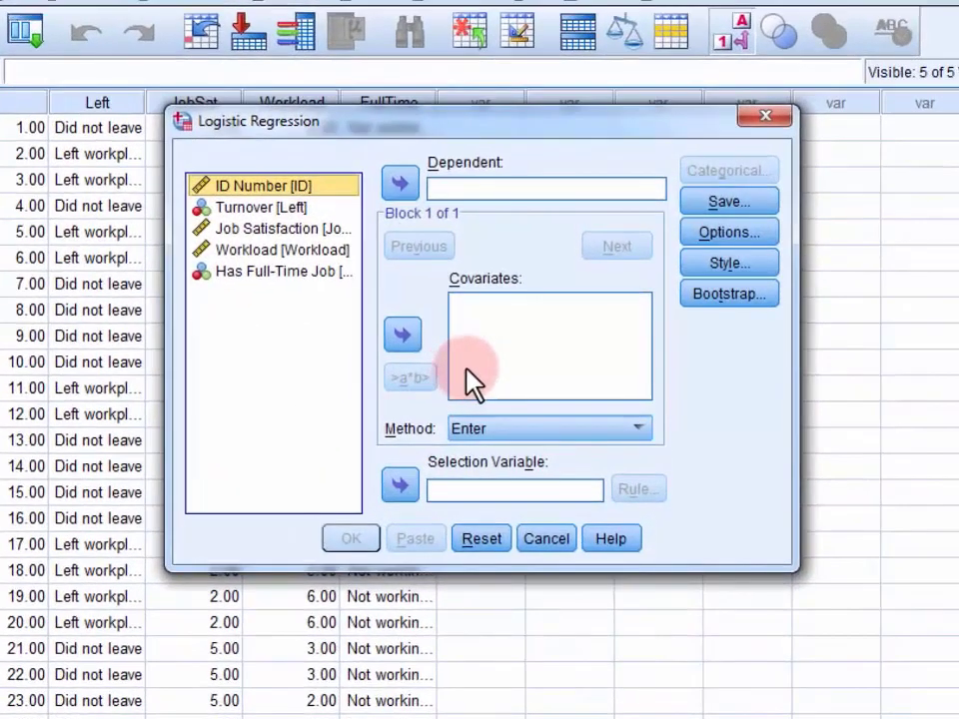
pyautogui.click(299, 207)
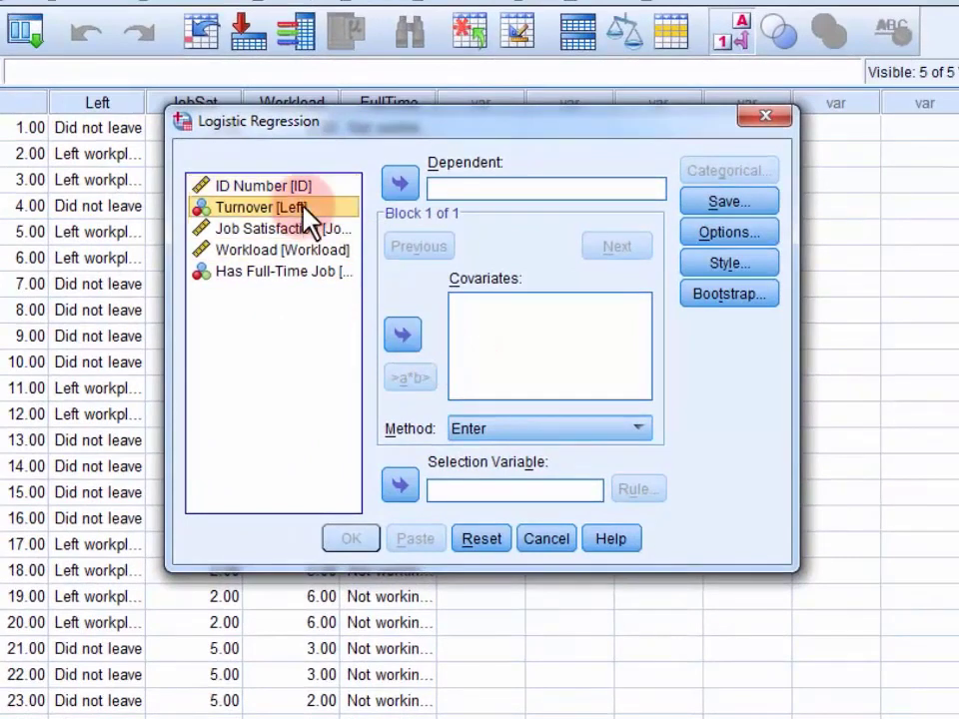
pyautogui.click(399, 184)
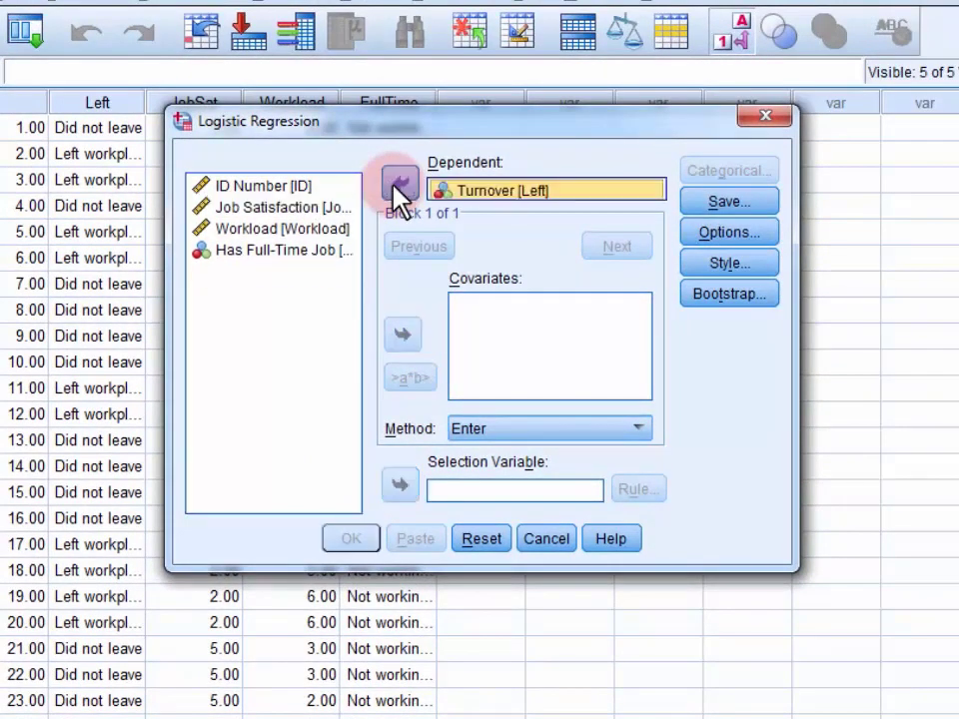
pyautogui.click(305, 207)
pyautogui.keyDown('shift'); pyautogui.click(313, 251); pyautogui.keyUp('shift')
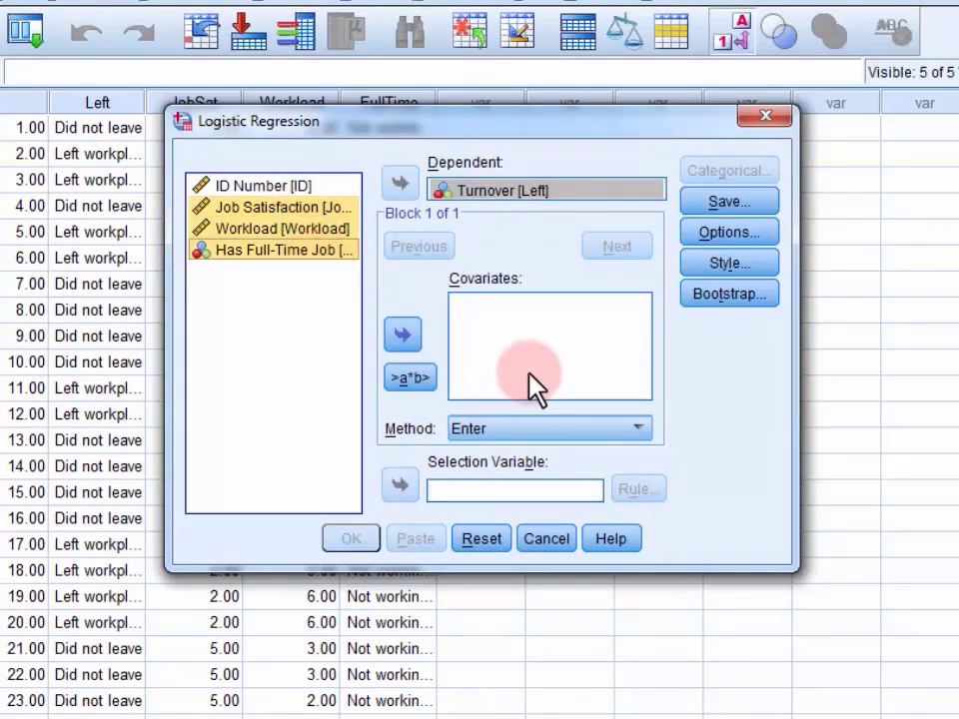
pyautogui.click(403, 336)
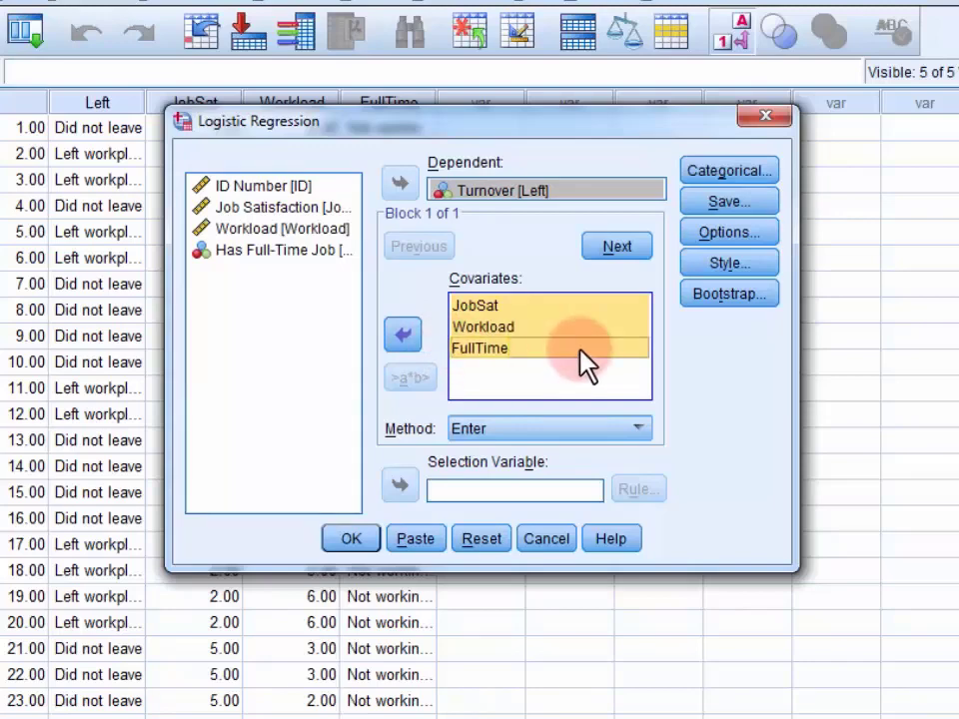
# Define FullTime as a categorical covariate with the Indicator contrast and select First as the reference category
pyautogui.click(712, 178)
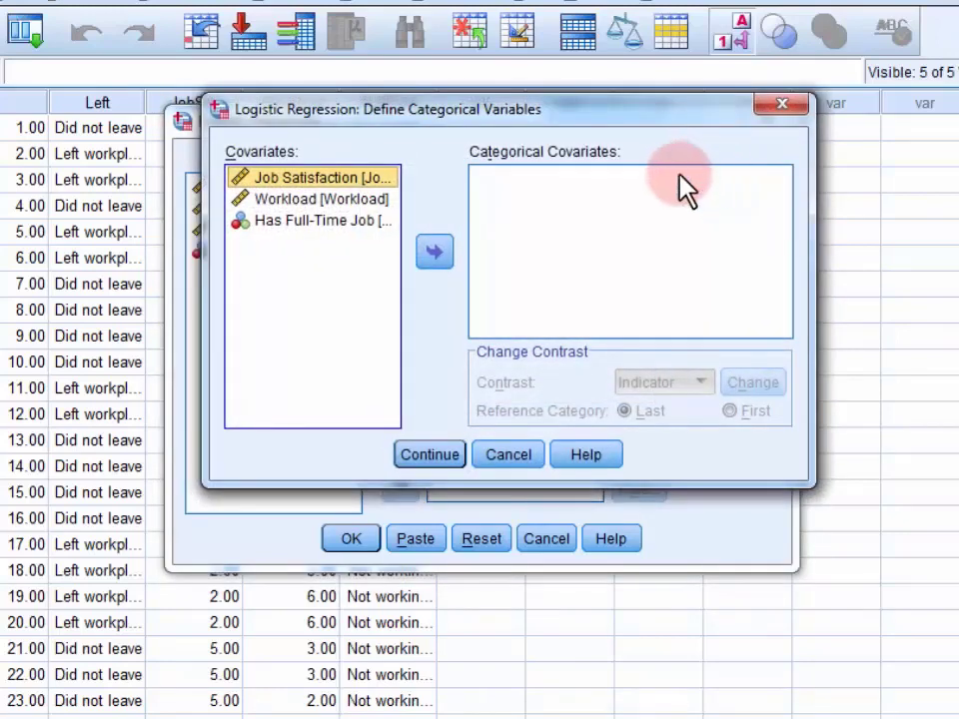
pyautogui.click(358, 238)
pyautogui.click(435, 253)
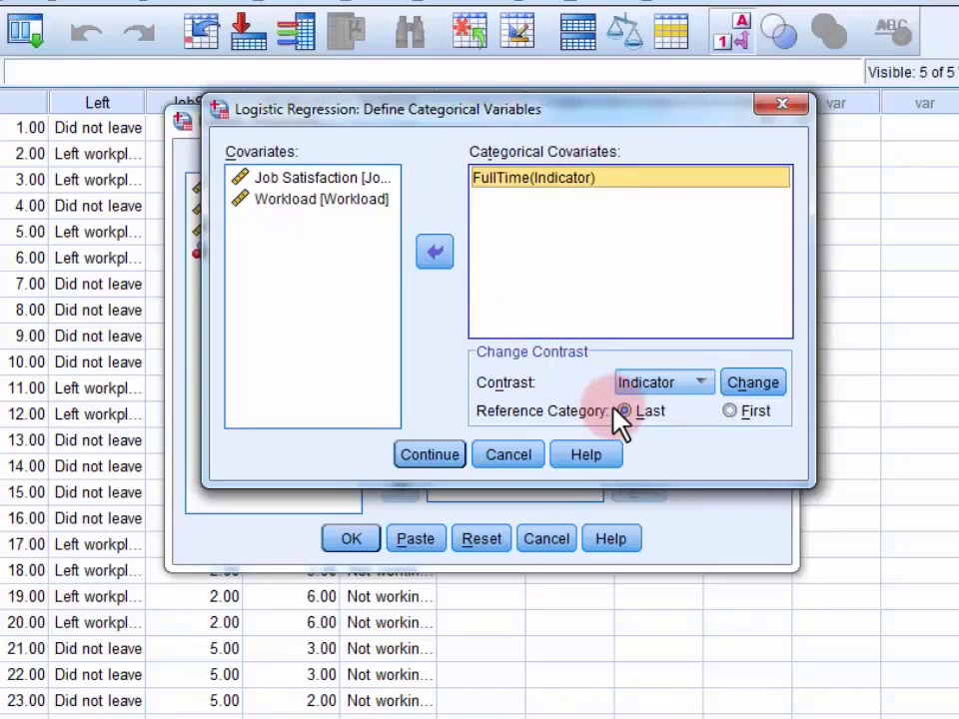
pyautogui.click(741, 414)
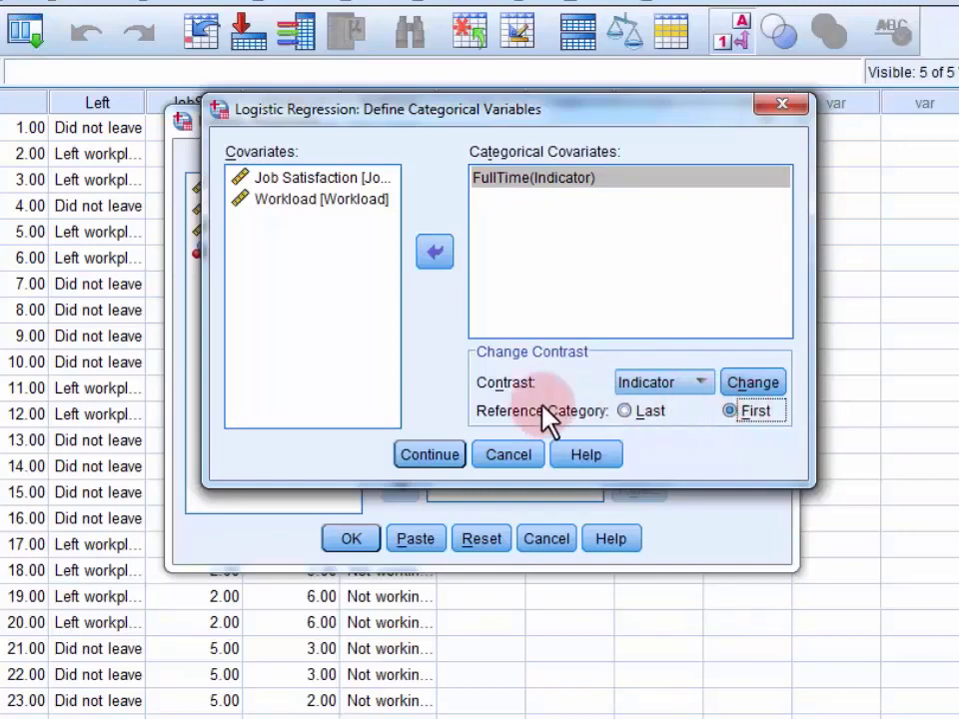
pyautogui.click(450, 456)
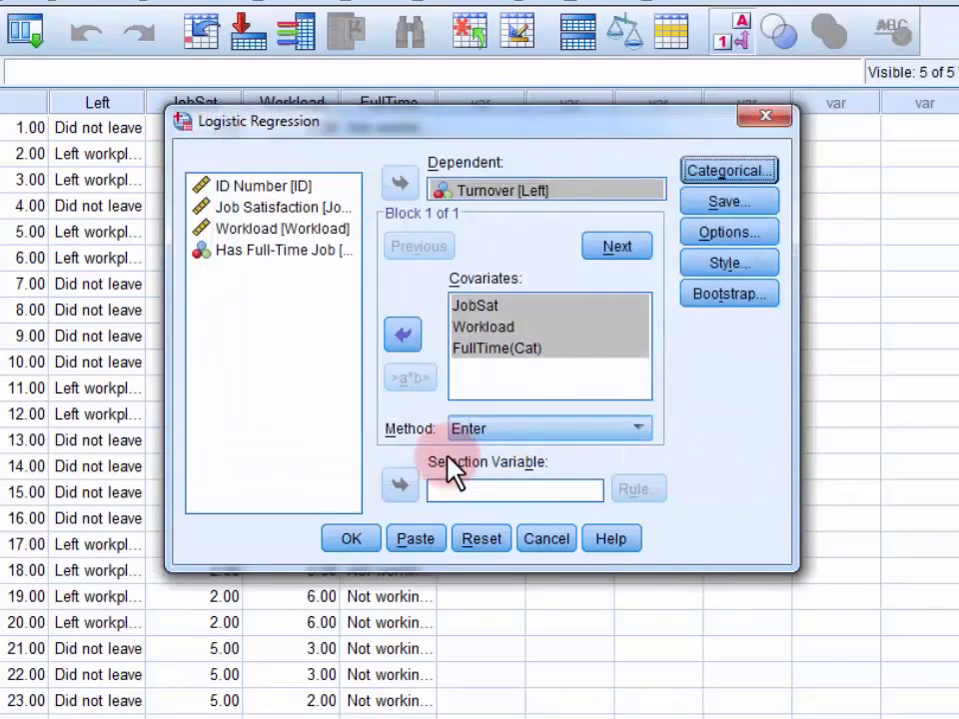
# Run the logistic regression with classification plots, Hosmer-Lemeshow goodness-of-fit, casewise listing of residuals outside 2 std. dev. and a 95% CI for exp(B)
pyautogui.click(724, 242)
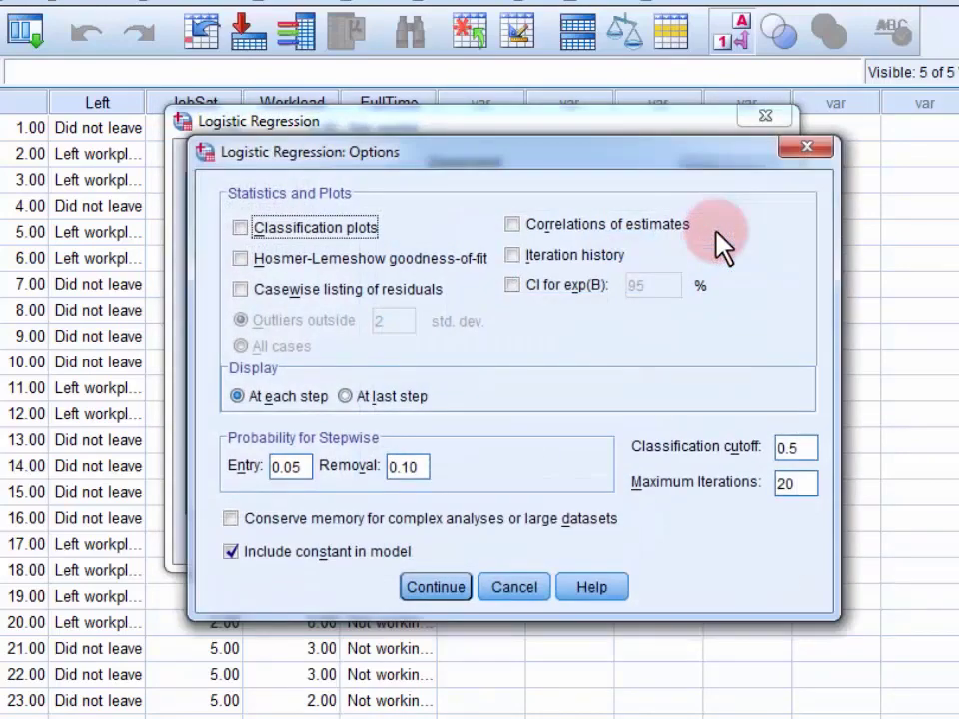
pyautogui.click(343, 238)
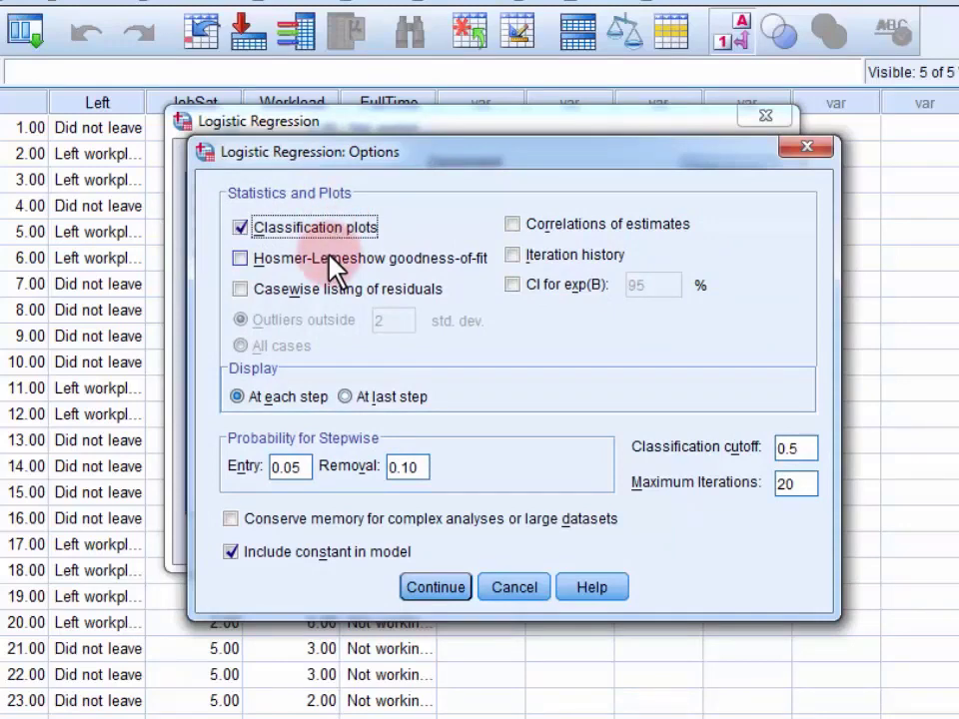
pyautogui.click(329, 258)
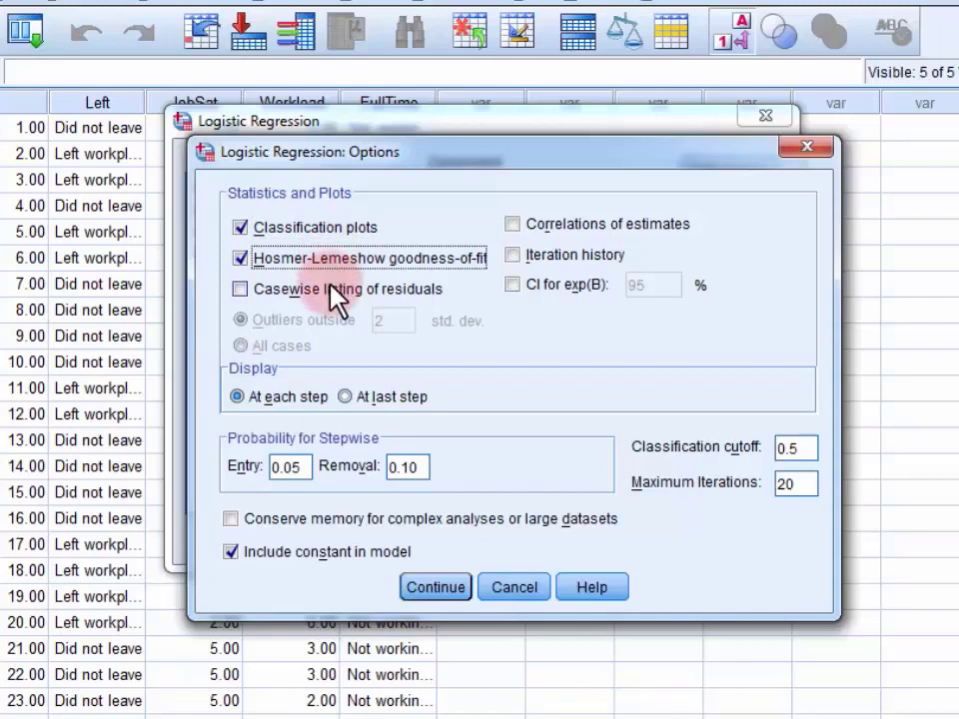
pyautogui.click(335, 288)
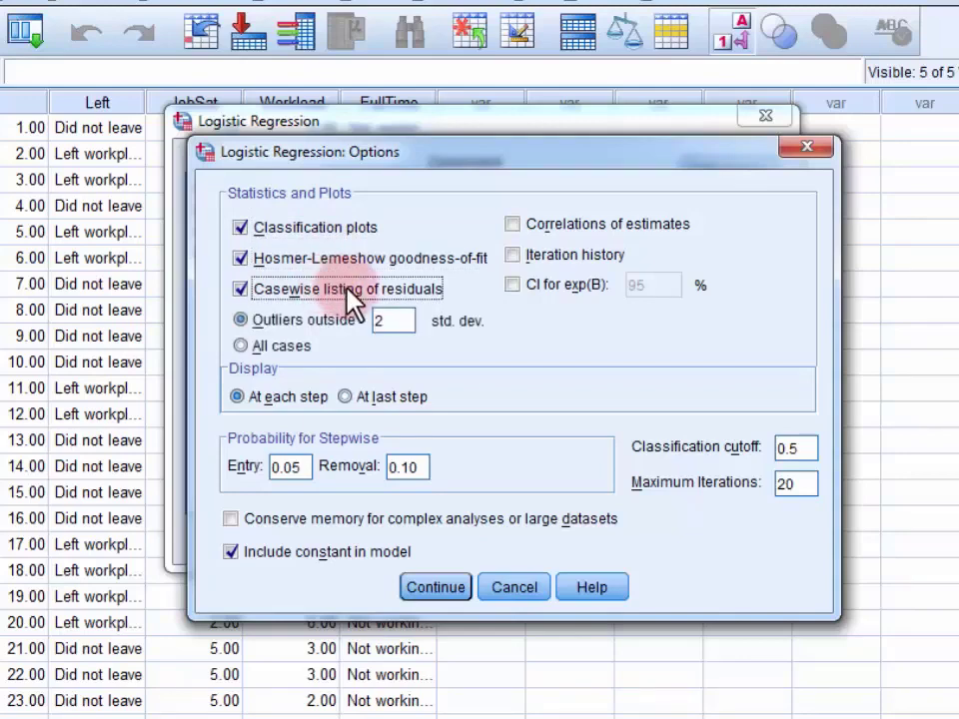
pyautogui.click(561, 285)
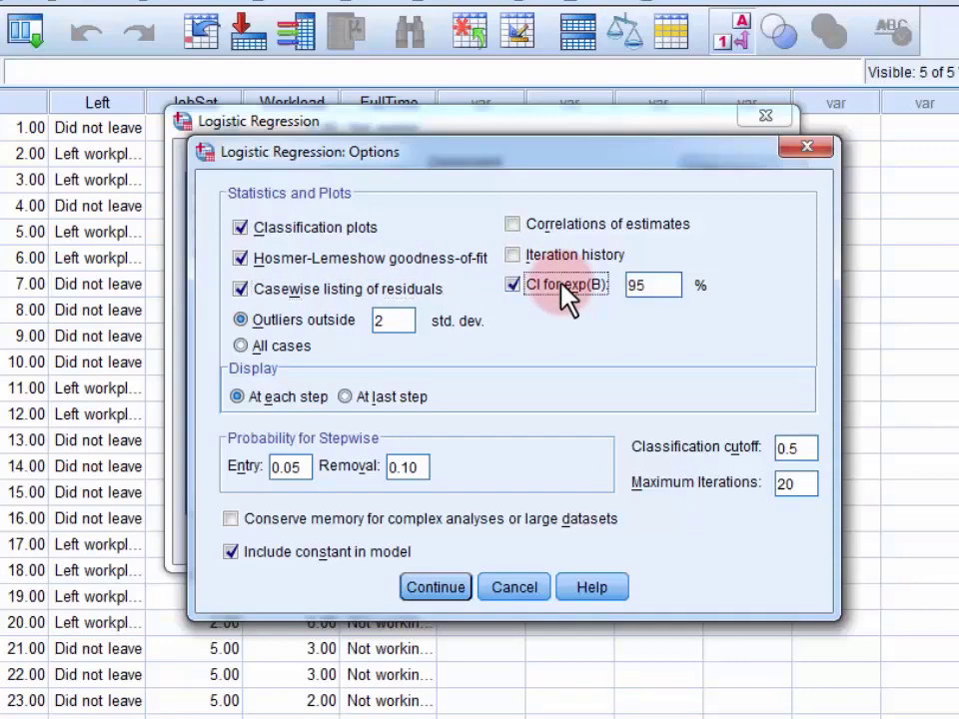
pyautogui.click(433, 586)
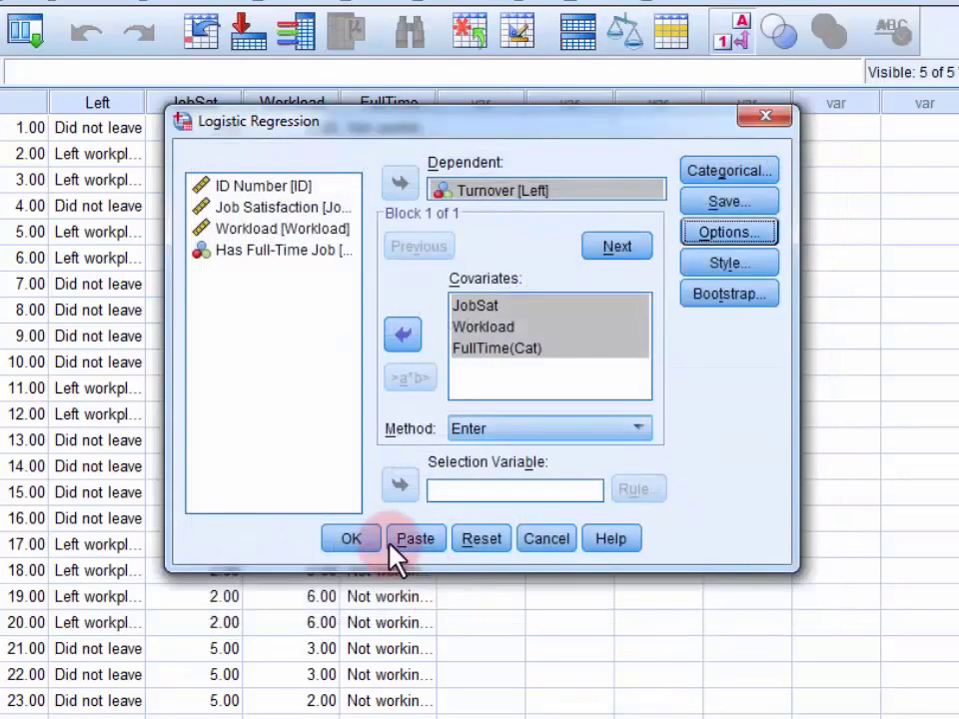
pyautogui.click(351, 538)
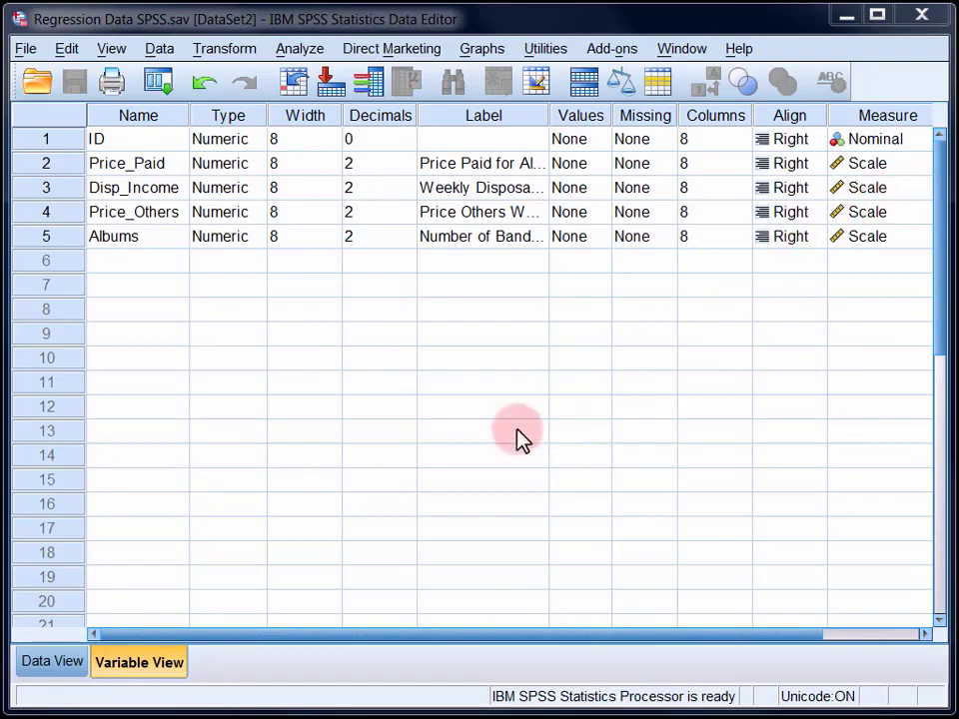
# Set up a linear regression on the album data with Price Paid for Album ($) as dependent and Weekly Disposable Income ($) as the independent variable
pyautogui.click(70, 666)
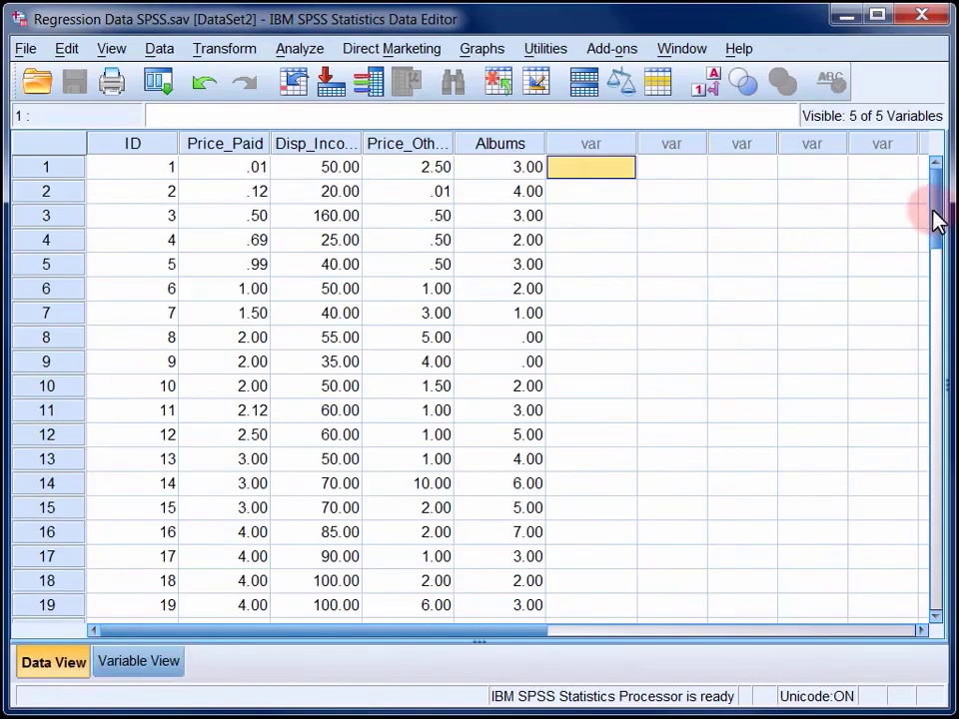
pyautogui.moveTo(935, 216); pyautogui.dragTo(934, 439)
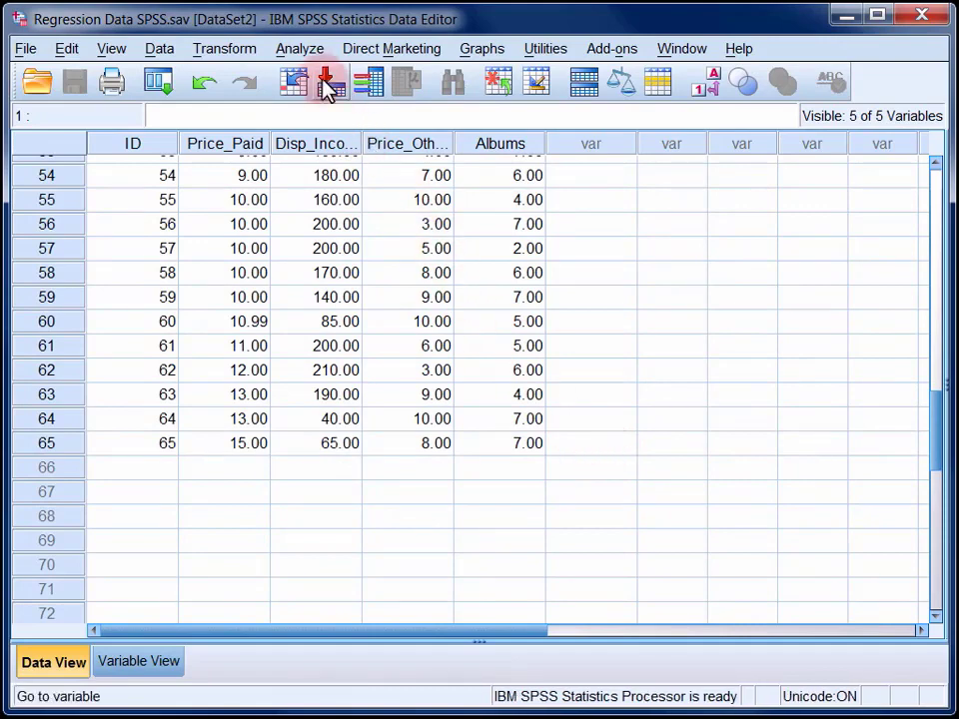
pyautogui.click(303, 52)
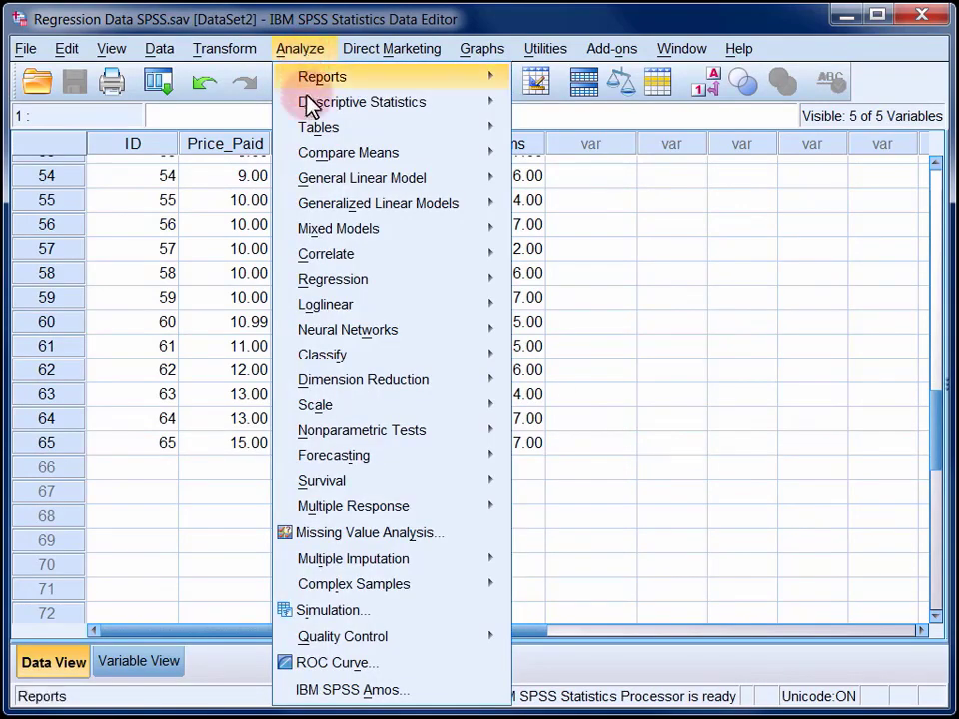
pyautogui.moveTo(340, 278)
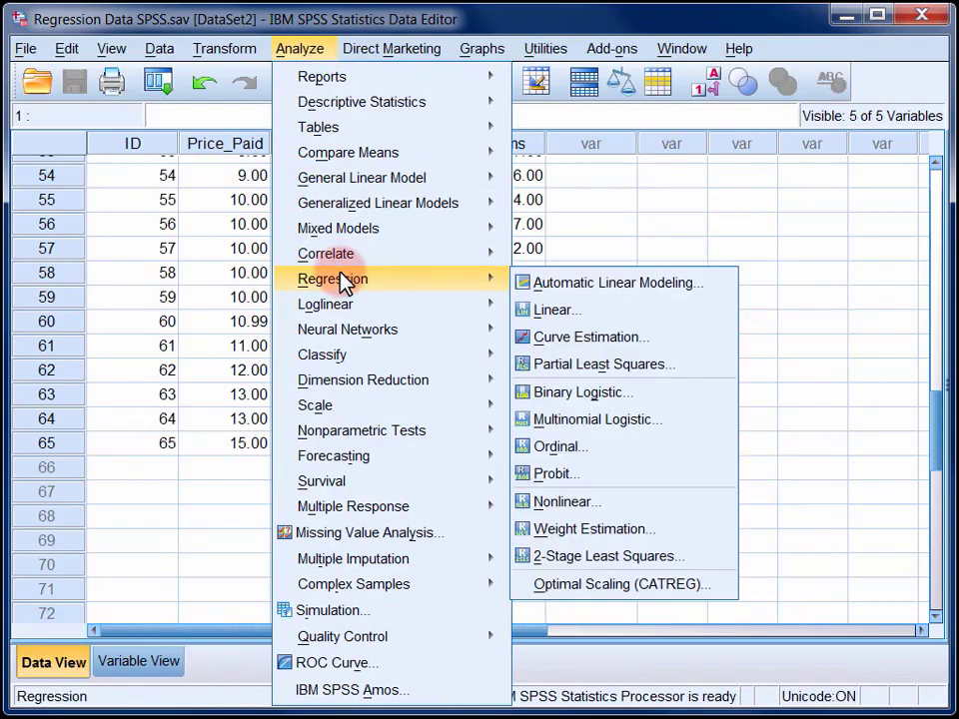
pyautogui.click(605, 314)
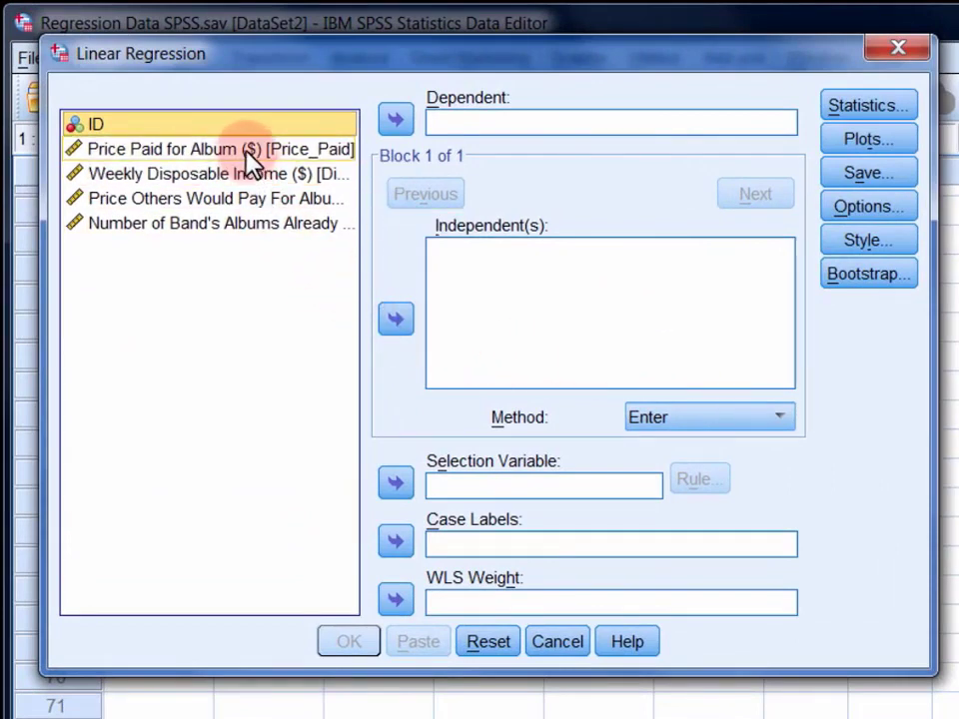
pyautogui.click(248, 159)
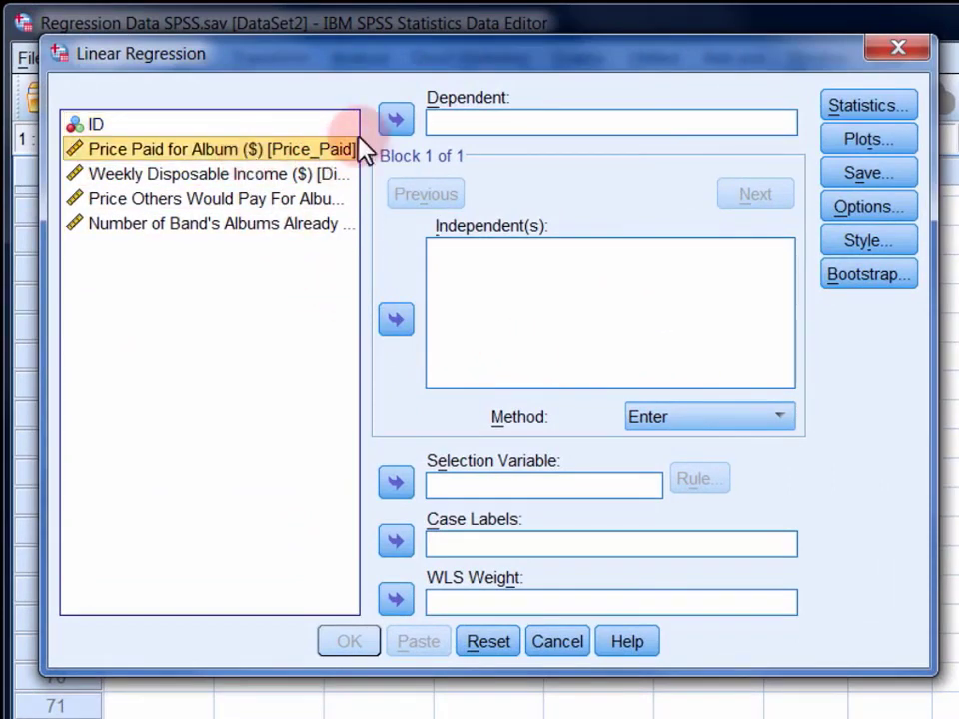
pyautogui.click(397, 121)
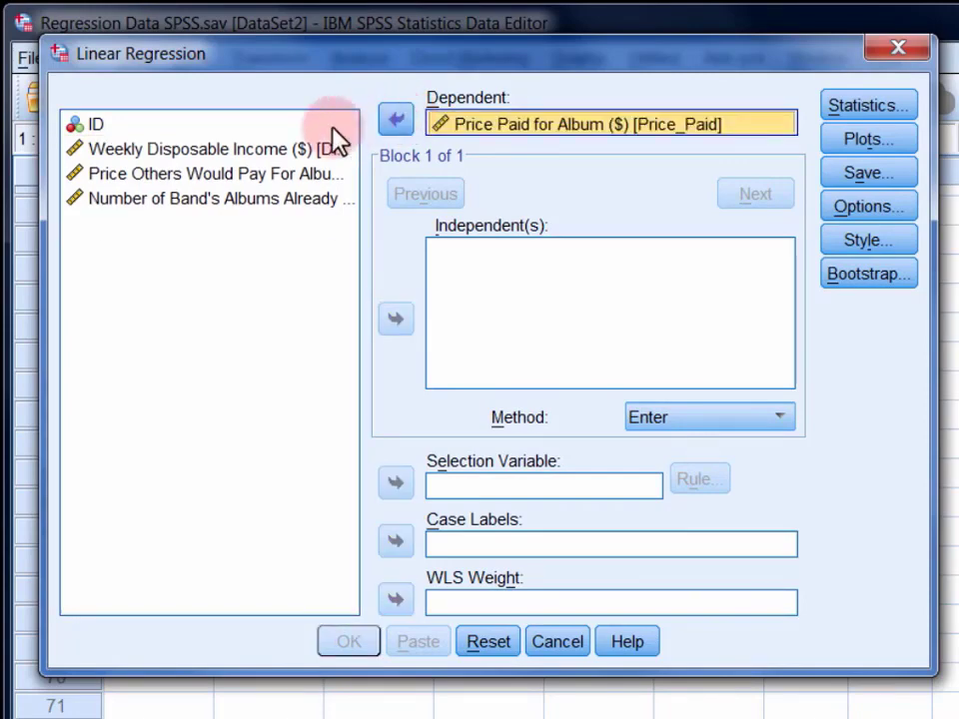
pyautogui.click(280, 156)
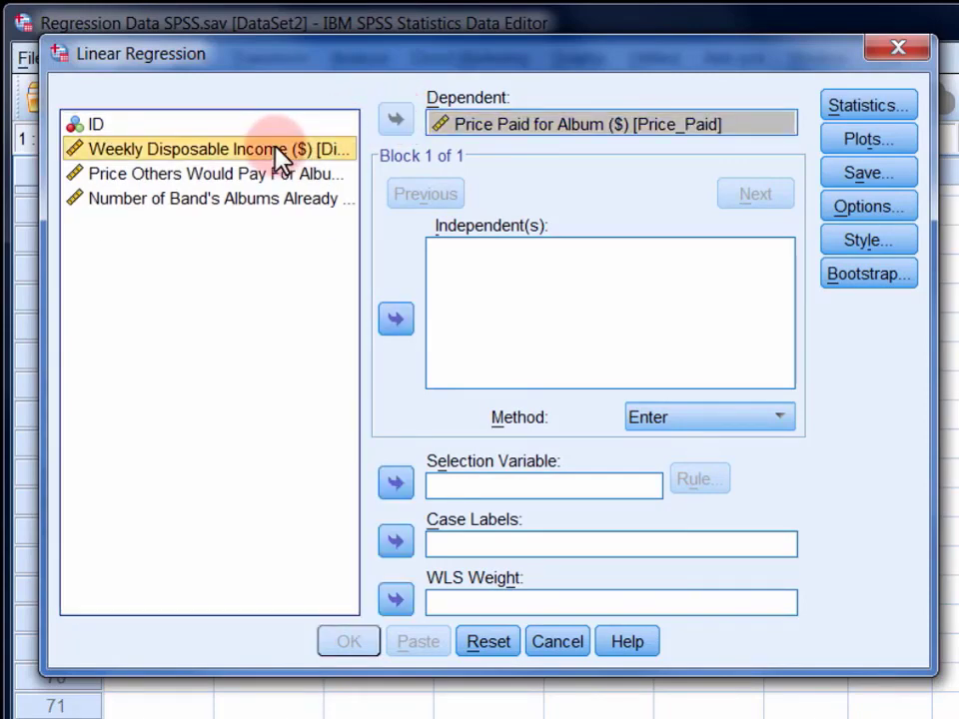
pyautogui.click(397, 319)
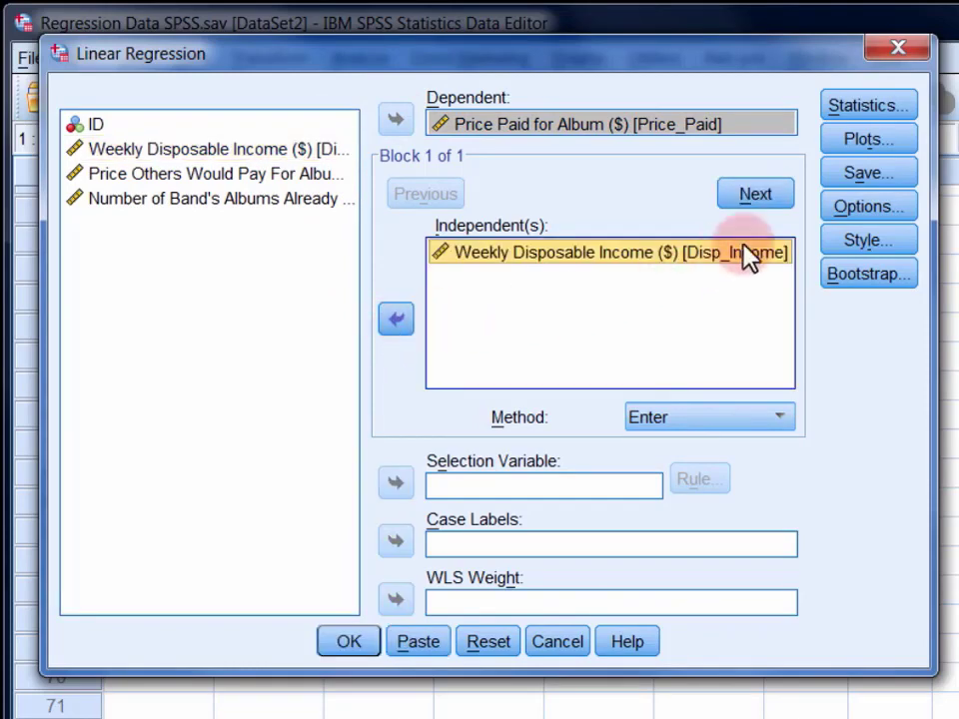
# Add 95% confidence intervals and descriptives to the linear regression statistics
pyautogui.click(858, 108)
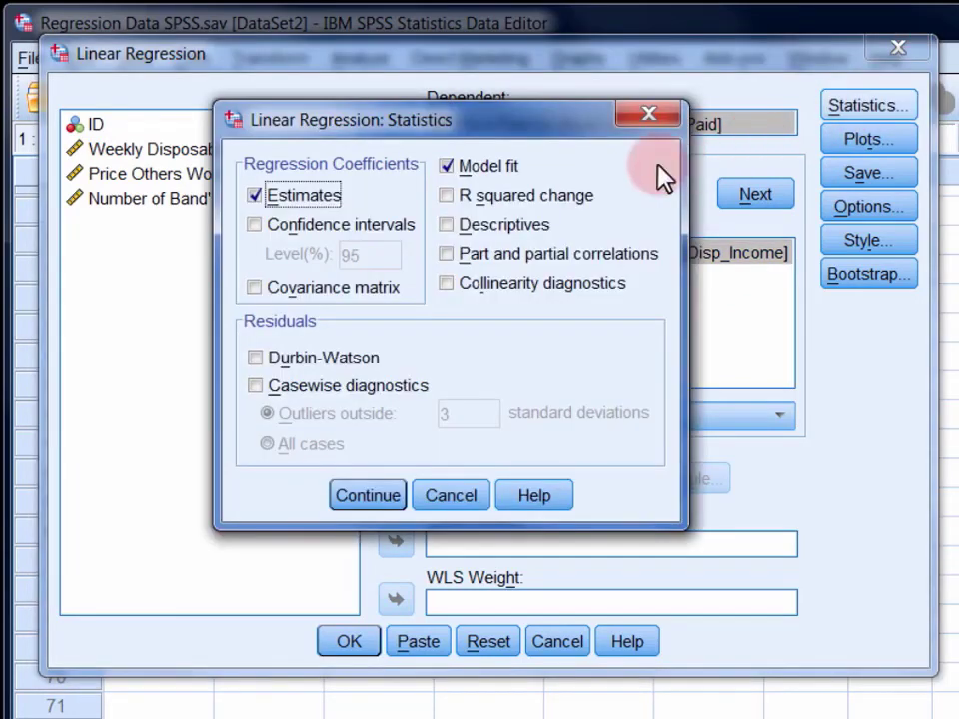
pyautogui.click(406, 228)
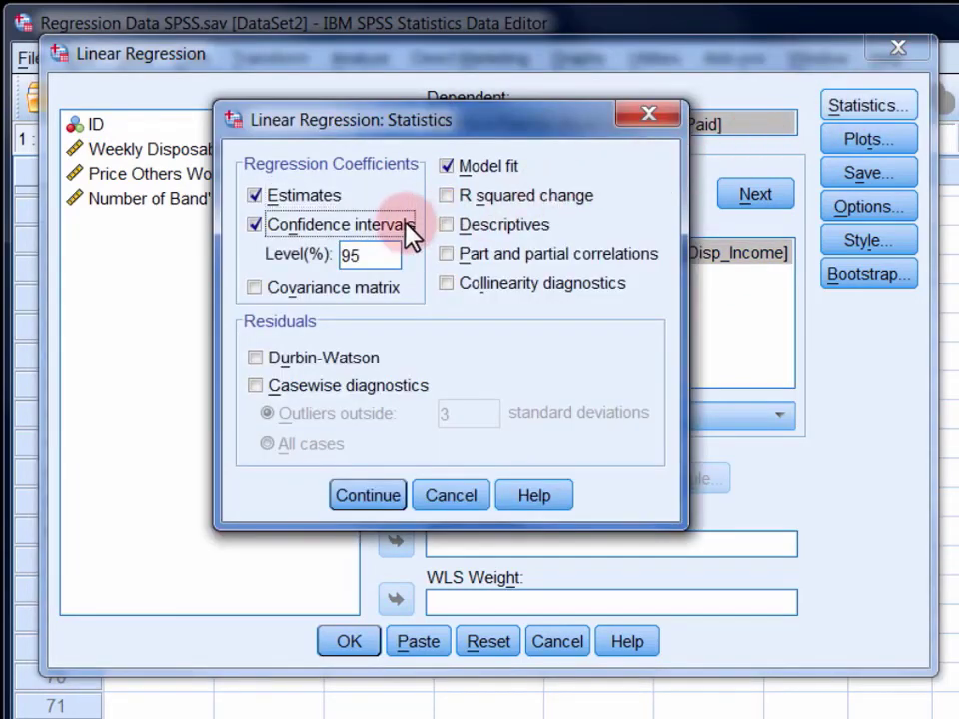
pyautogui.click(537, 228)
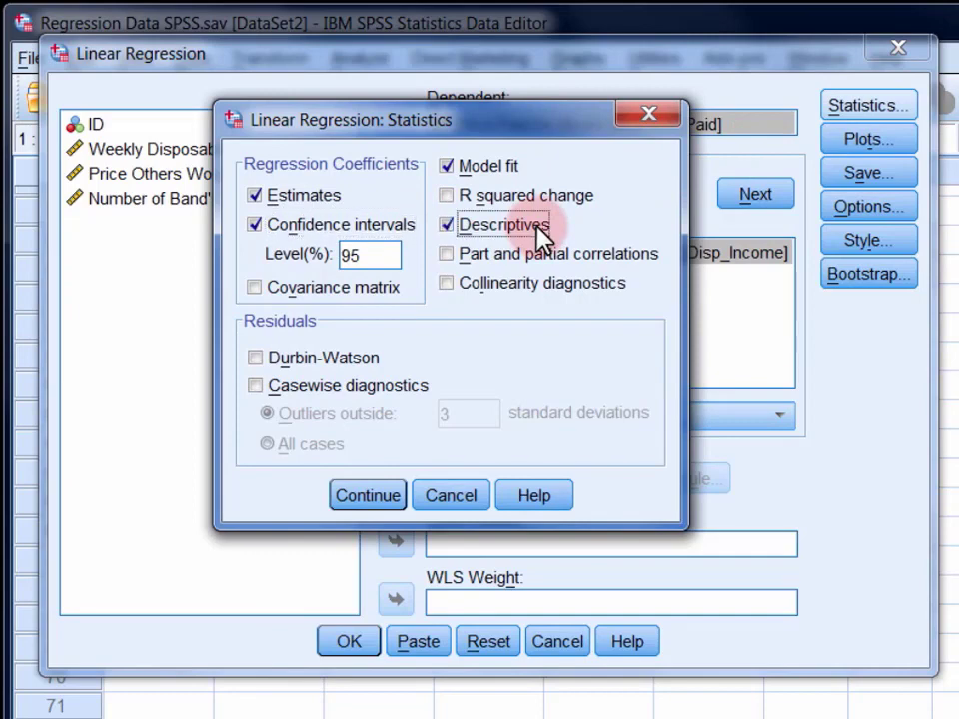
pyautogui.click(392, 515)
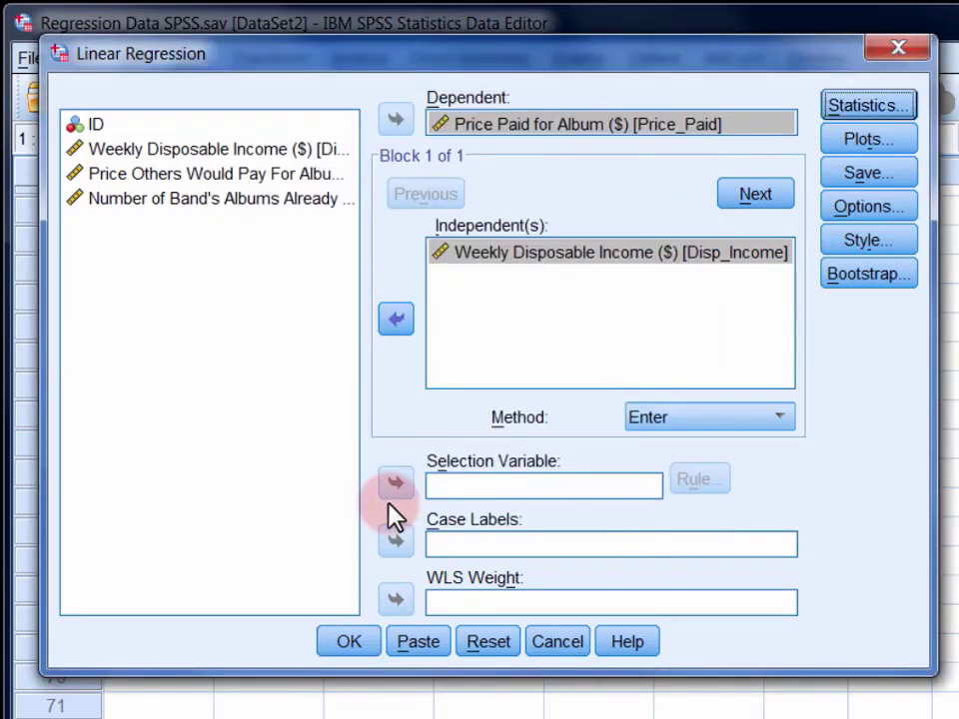
# Define a residual scatterplot for the linear regression with *ZRESID on the Y axis and *ZPRED on the X axis
pyautogui.click(838, 146)
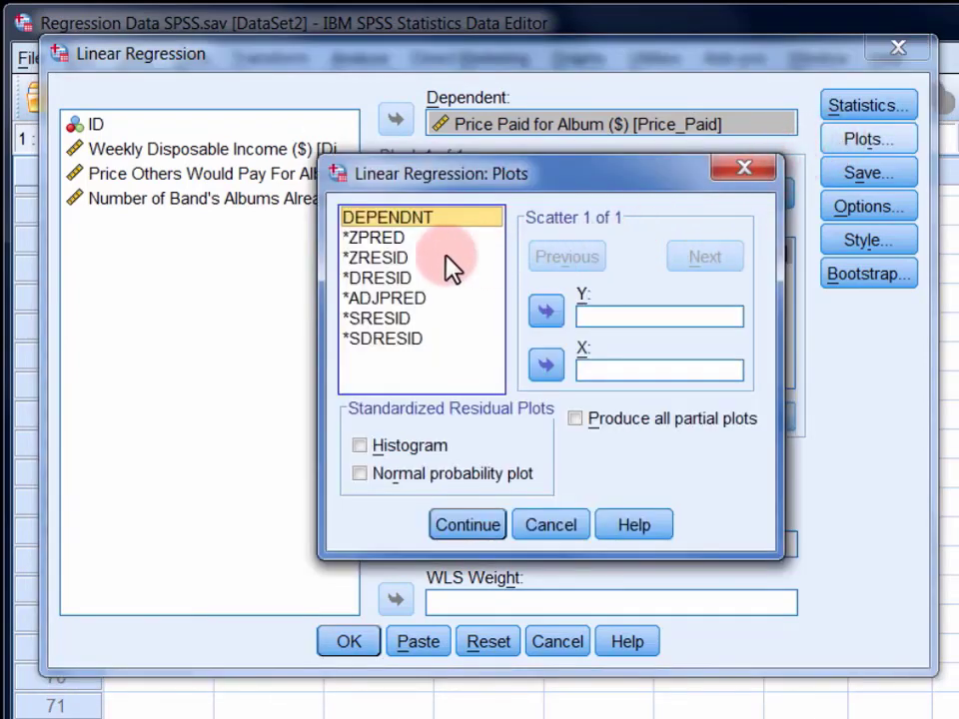
pyautogui.click(388, 238)
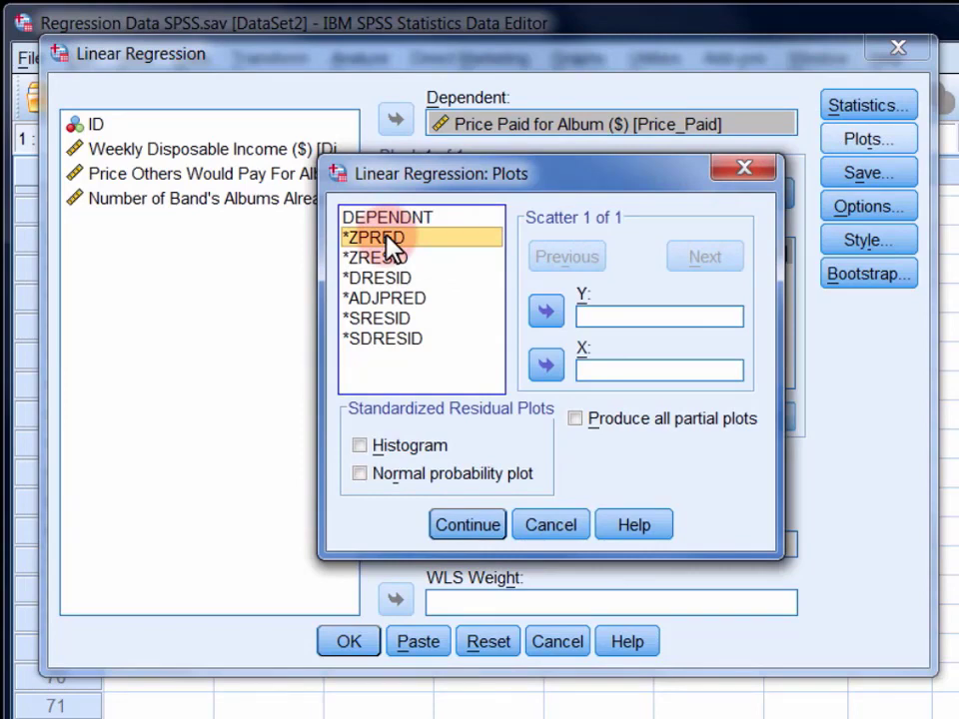
pyautogui.click(543, 368)
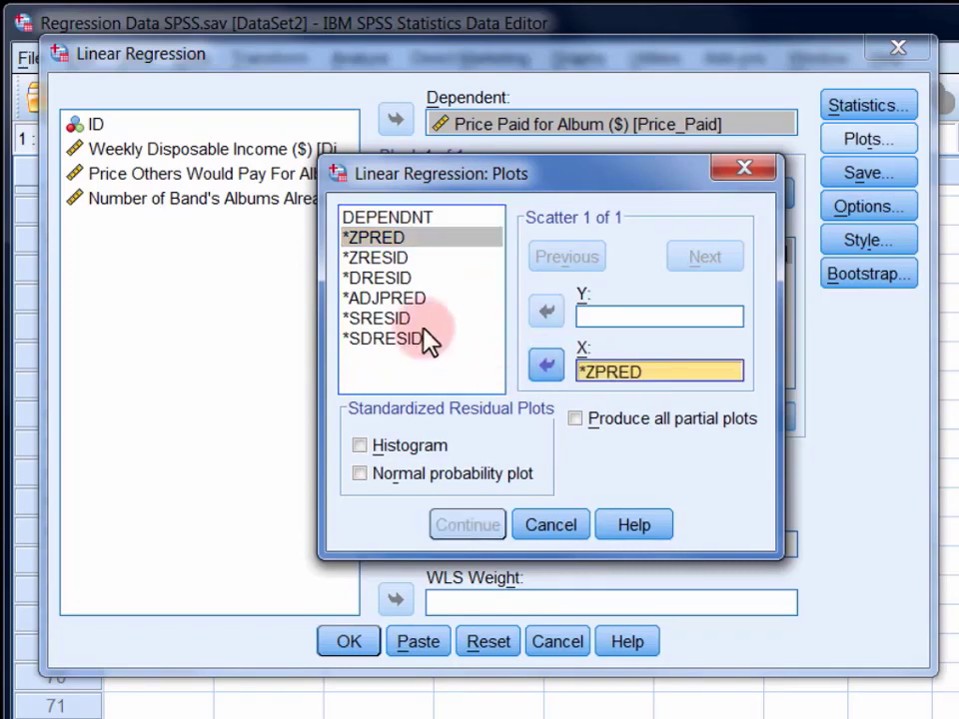
pyautogui.click(381, 257)
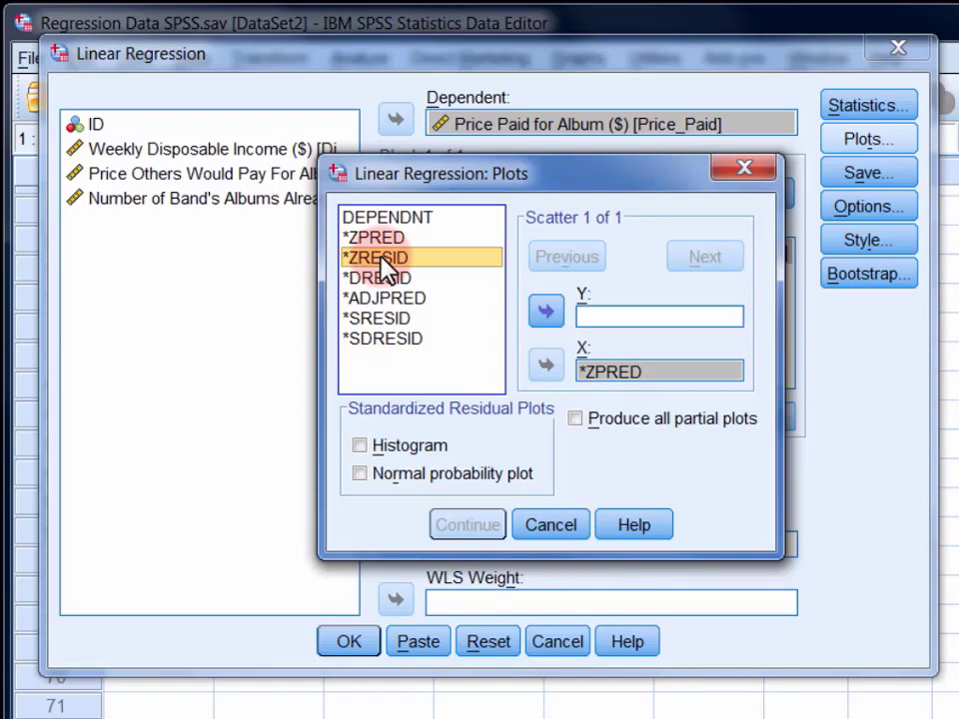
pyautogui.click(547, 313)
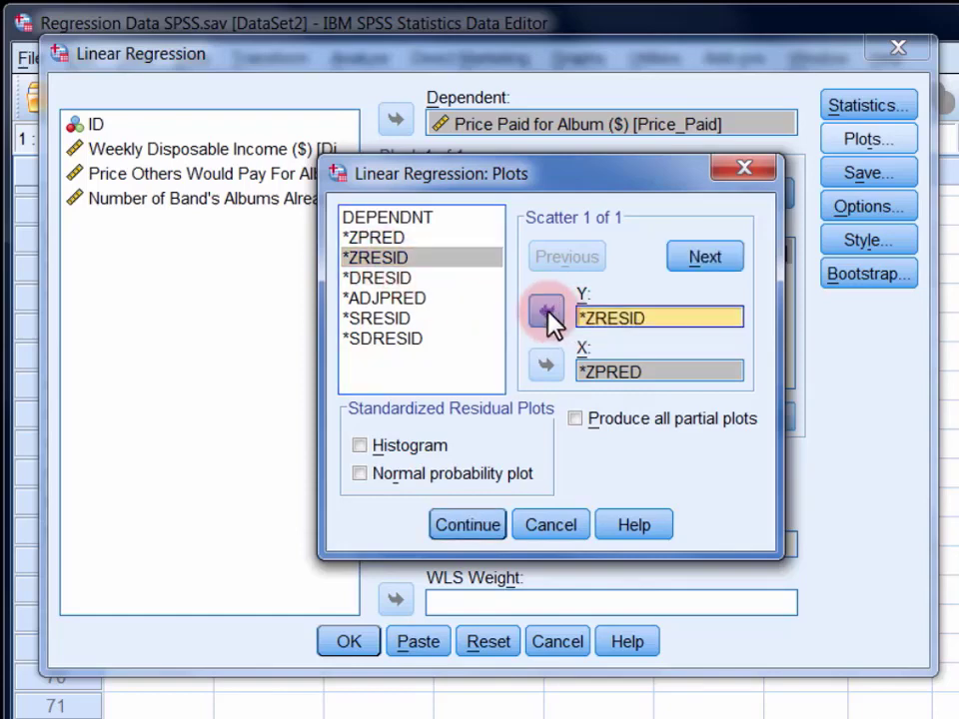
# Add a histogram and normal probability plot of the standardized residuals and run the linear regression
pyautogui.click(439, 449)
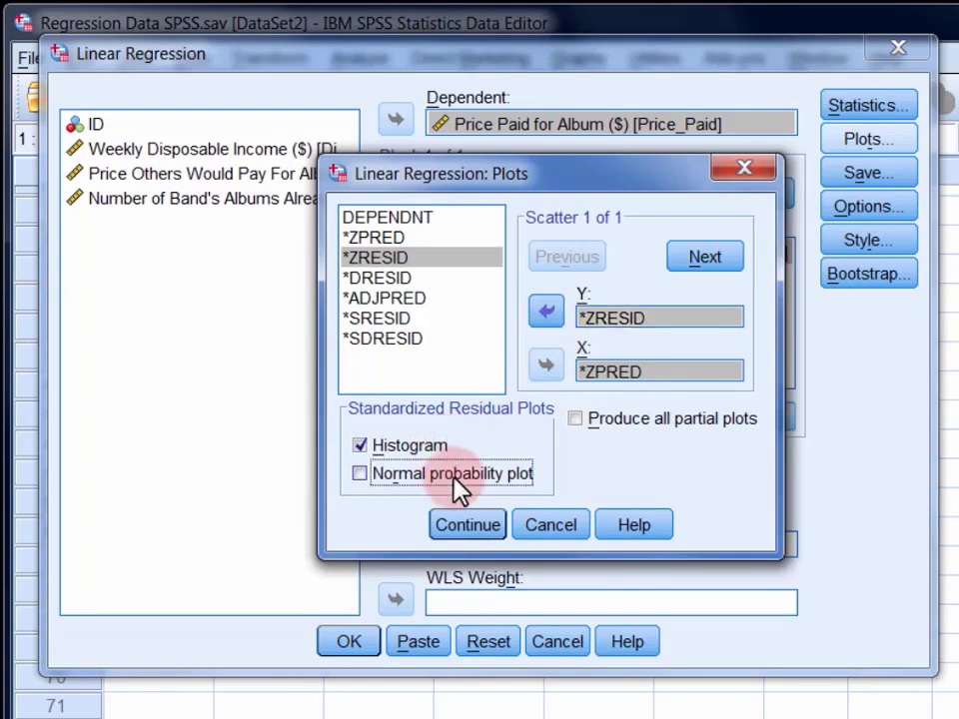
pyautogui.click(455, 477)
pyautogui.click(456, 520)
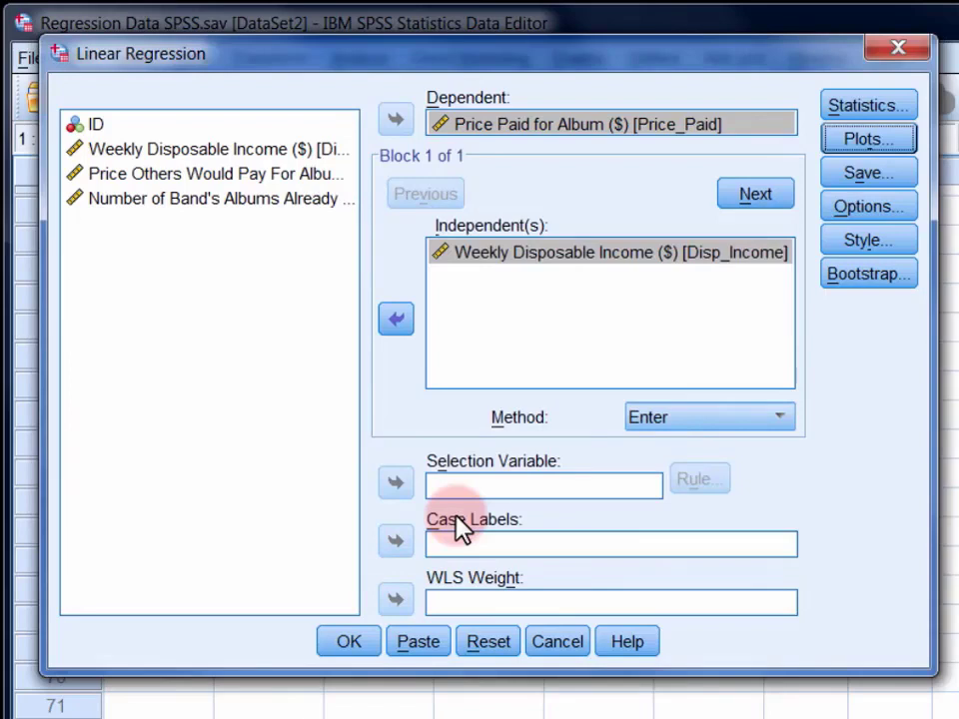
pyautogui.click(362, 641)
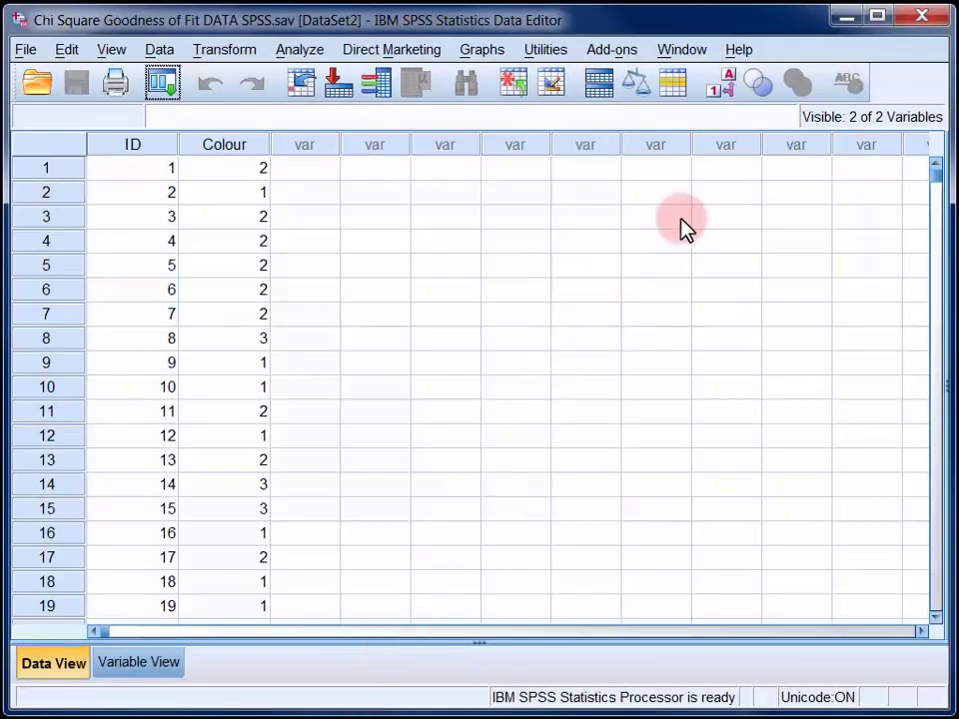
# Display value labels in the Chi Square Goodness of Fit data and look through all the Colour cases
pyautogui.click(737, 80)
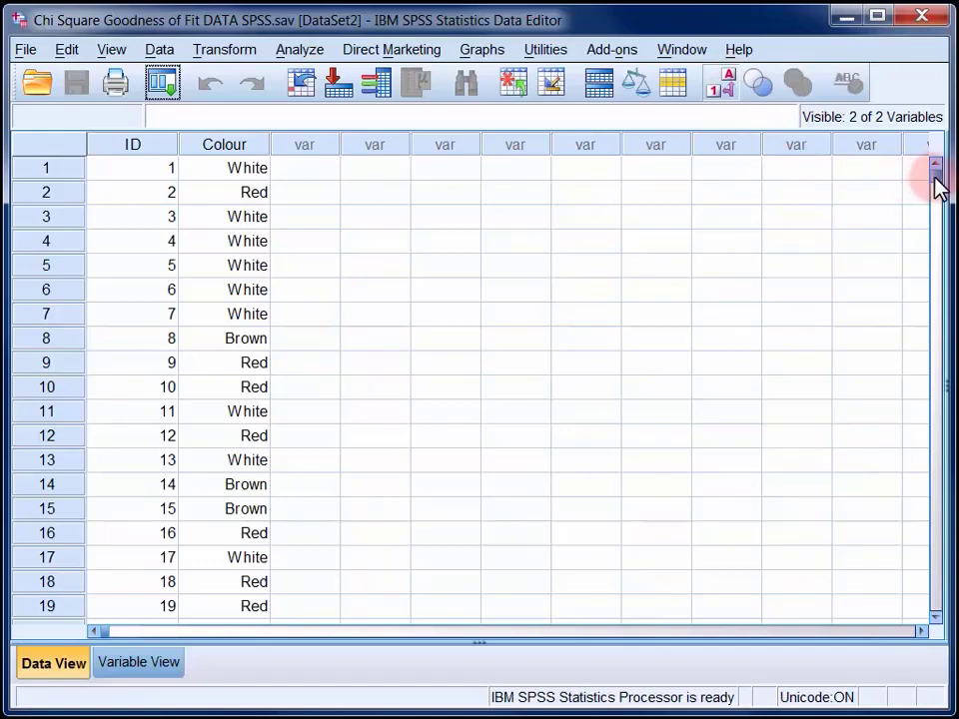
pyautogui.moveTo(938, 186); pyautogui.dragTo(903, 588)
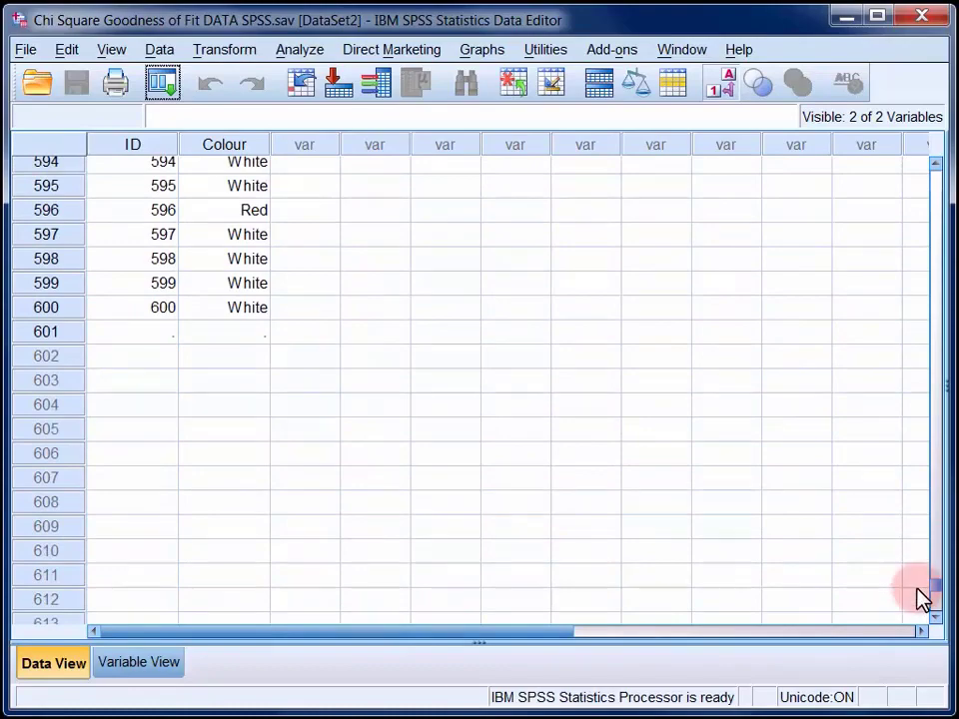
pyautogui.moveTo(936, 598); pyautogui.dragTo(919, 177)
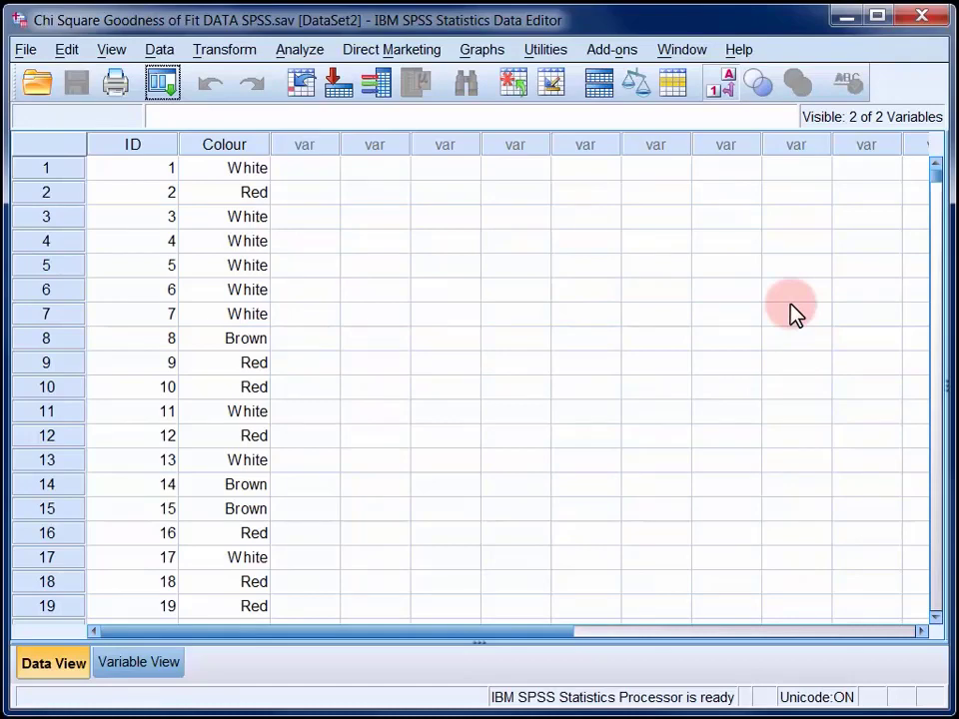
# Run a legacy nonparametric chi-square test on Soap Colour with all categories expected to be equal
pyautogui.click(316, 52)
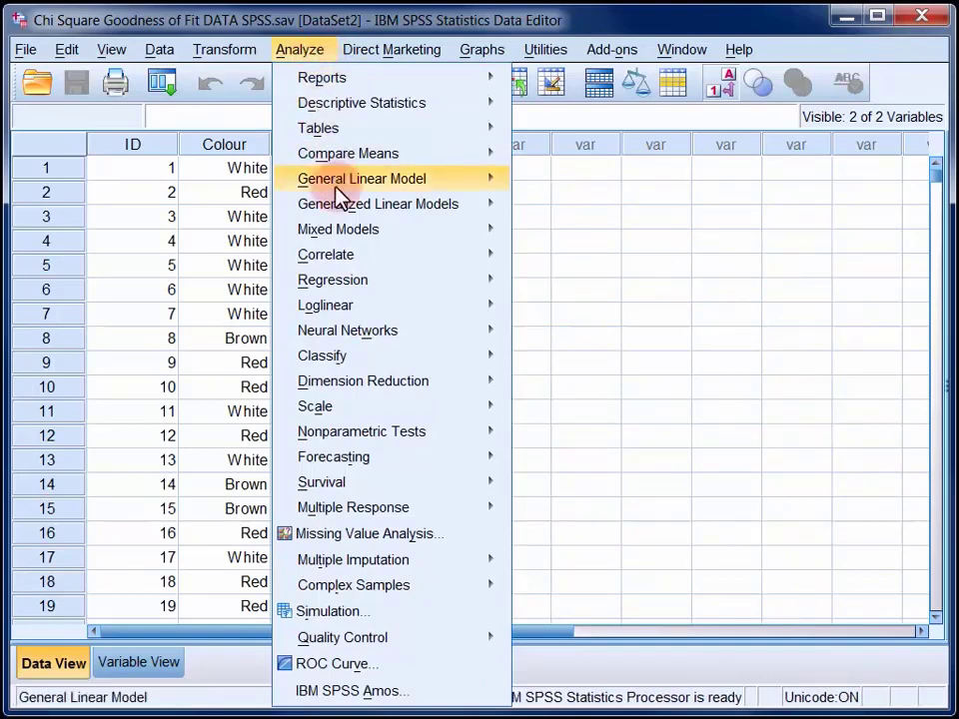
pyautogui.moveTo(372, 431)
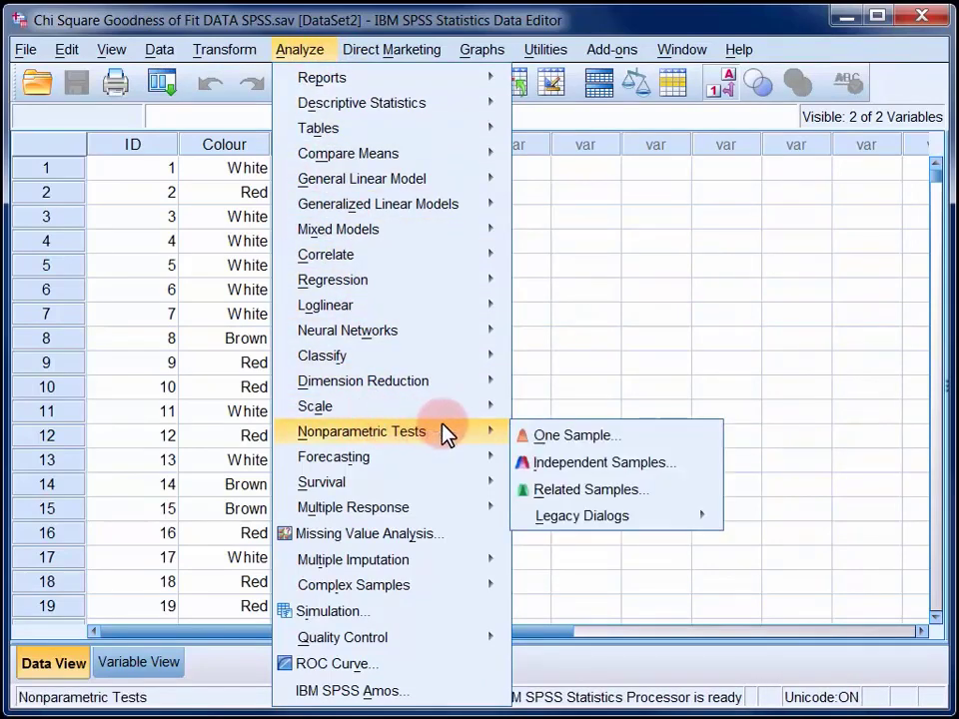
pyautogui.moveTo(597, 522)
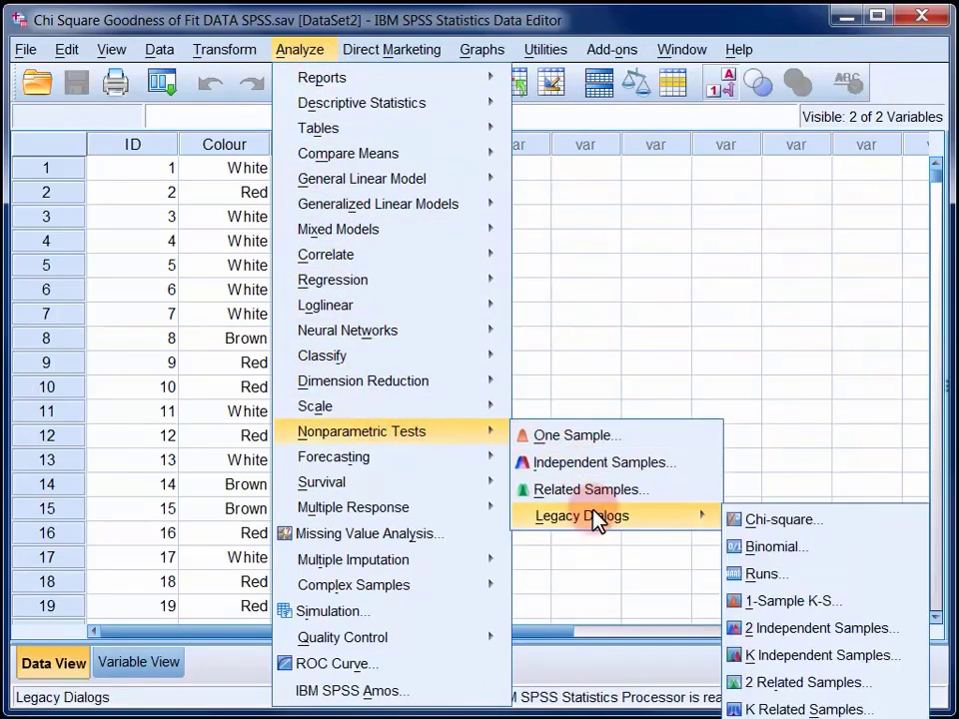
pyautogui.click(756, 522)
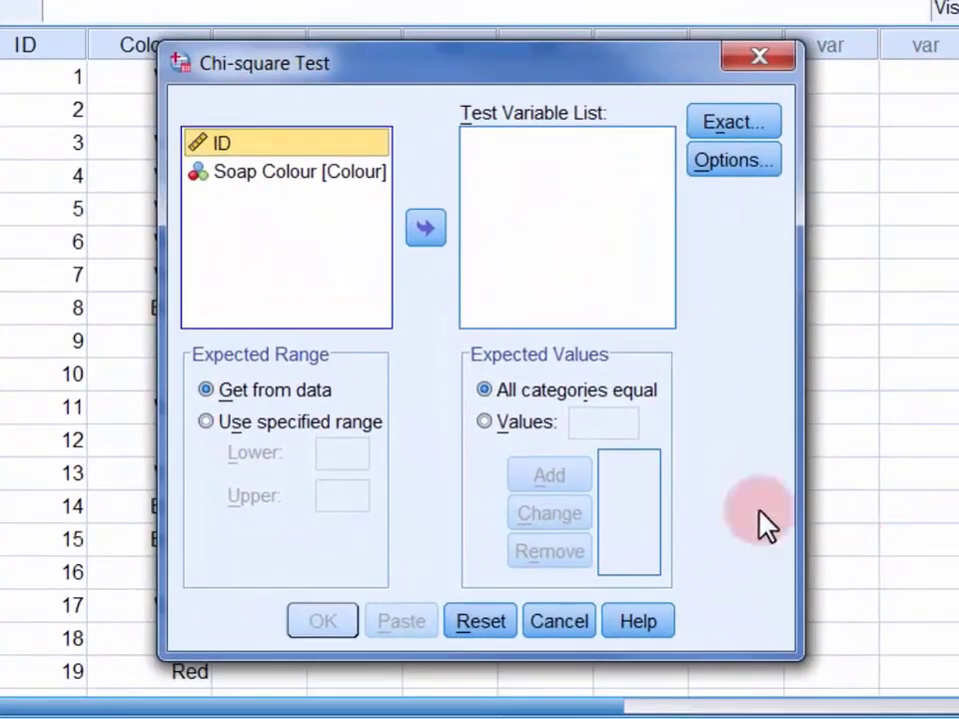
pyautogui.click(281, 171)
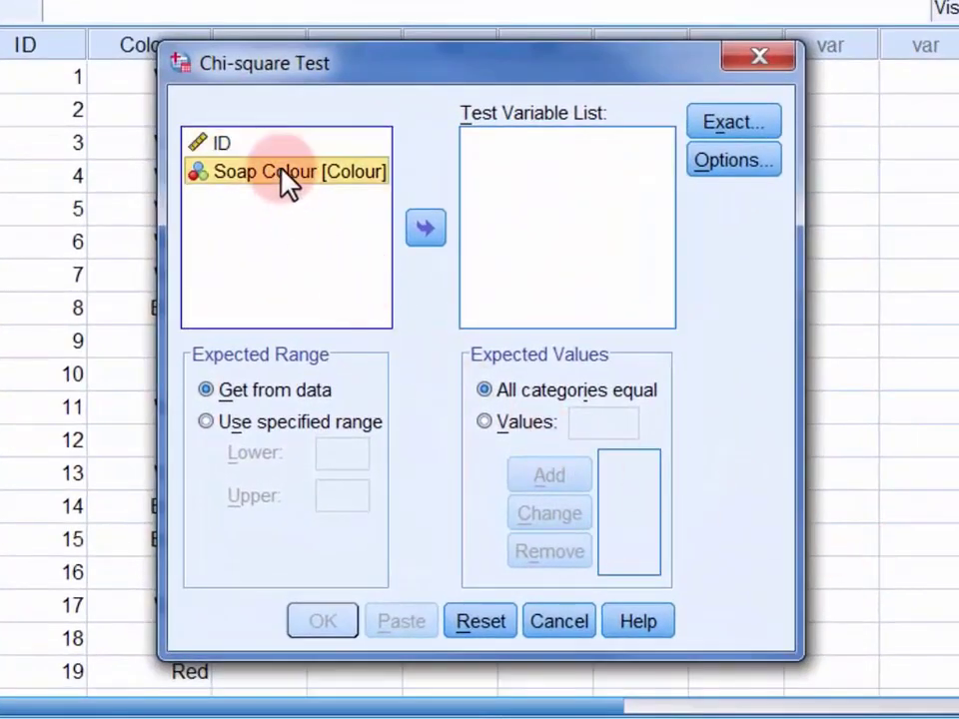
pyautogui.click(410, 232)
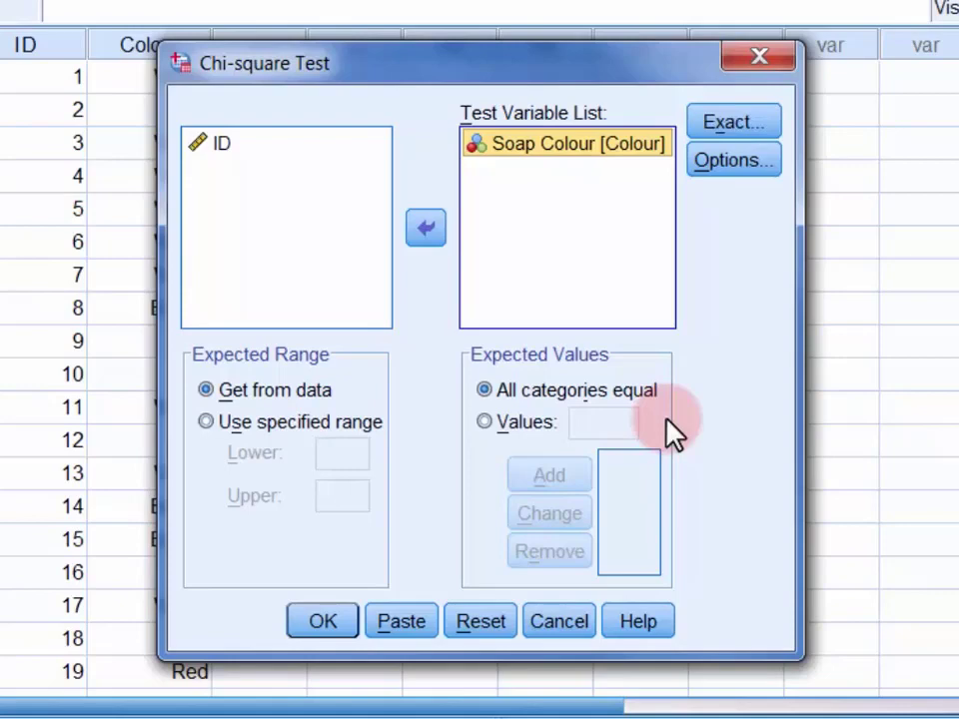
pyautogui.click(340, 621)
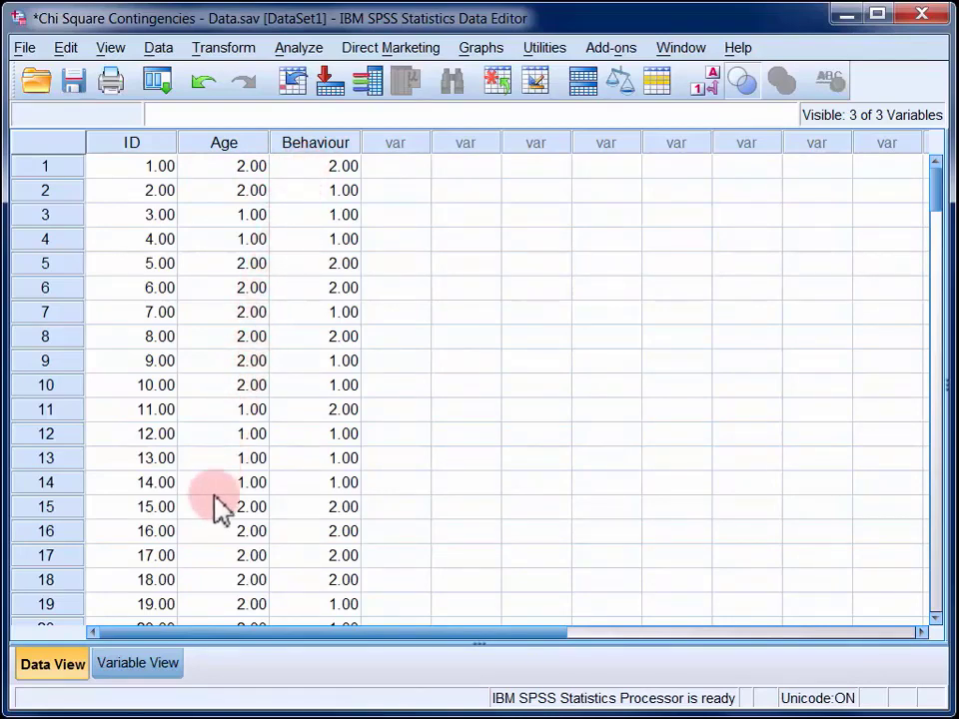
# Examine the value labels of the Age and Behaviour variables in the Chi Square Contingencies data
pyautogui.click(156, 677)
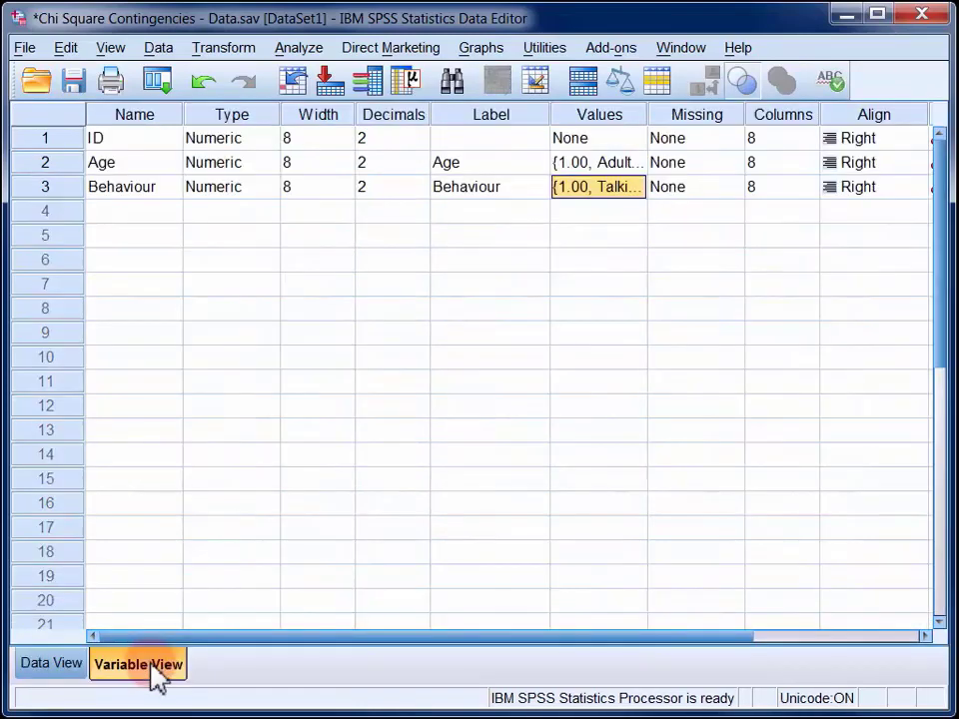
pyautogui.click(632, 164)
pyautogui.click(635, 164)
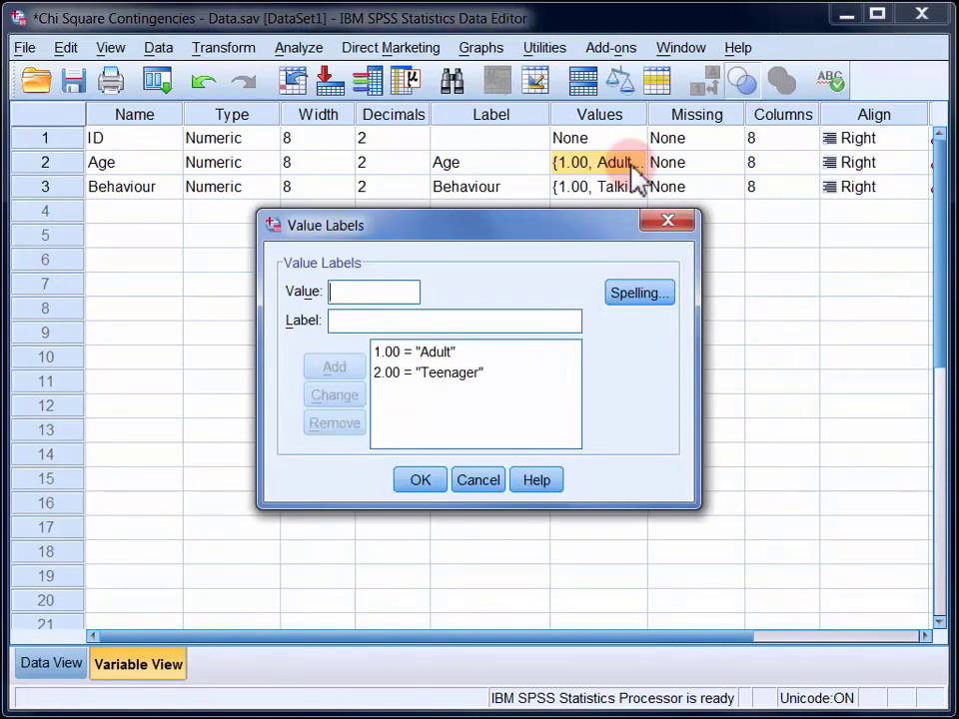
pyautogui.click(428, 482)
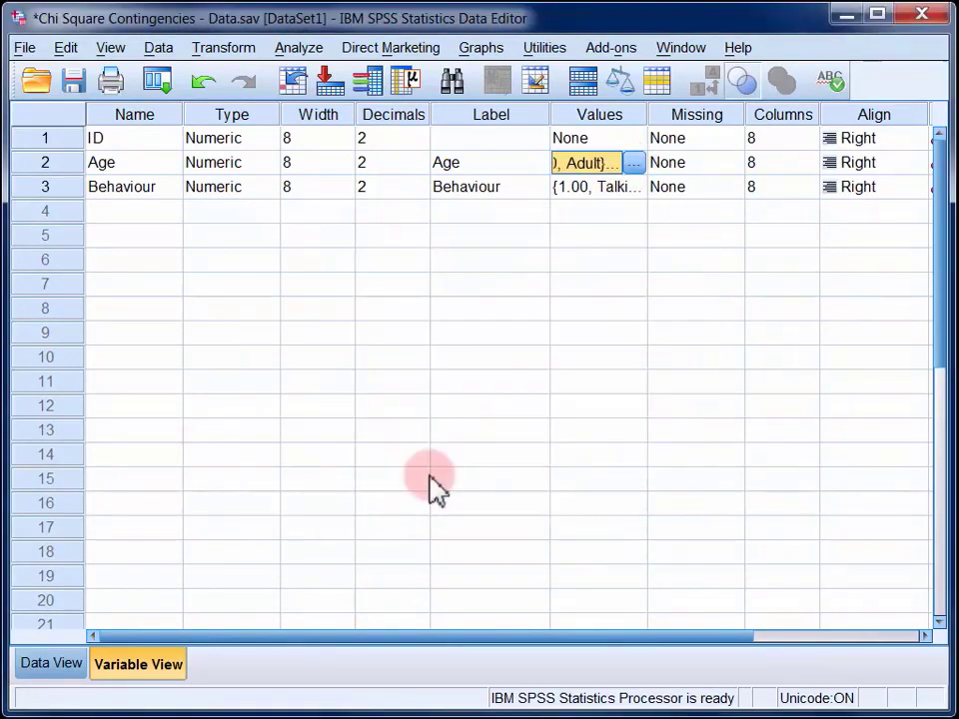
pyautogui.click(630, 186)
pyautogui.click(634, 187)
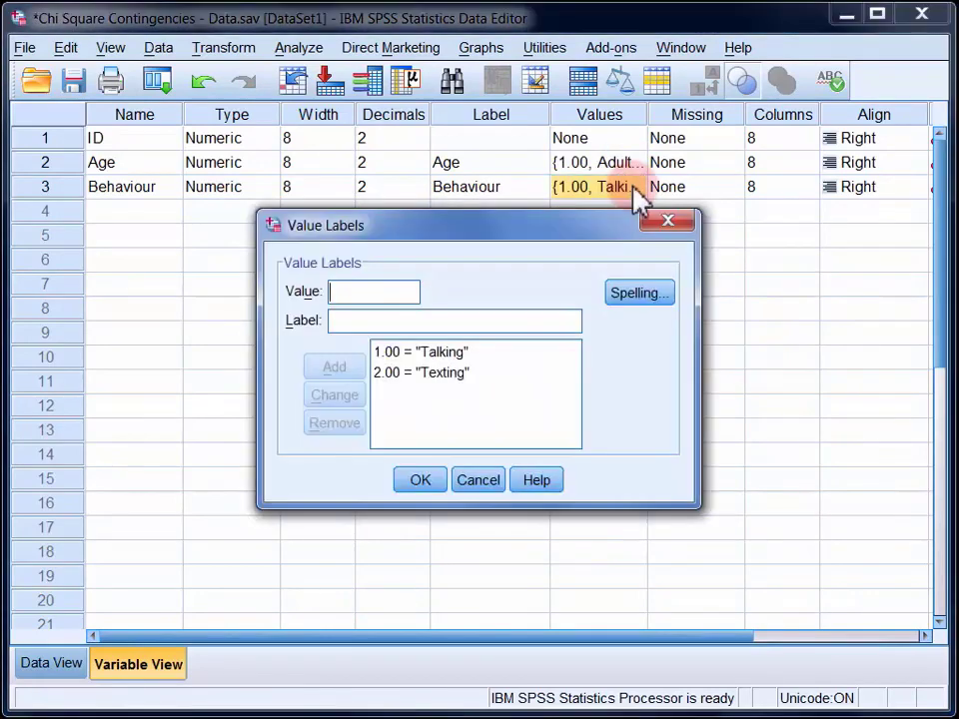
pyautogui.click(419, 481)
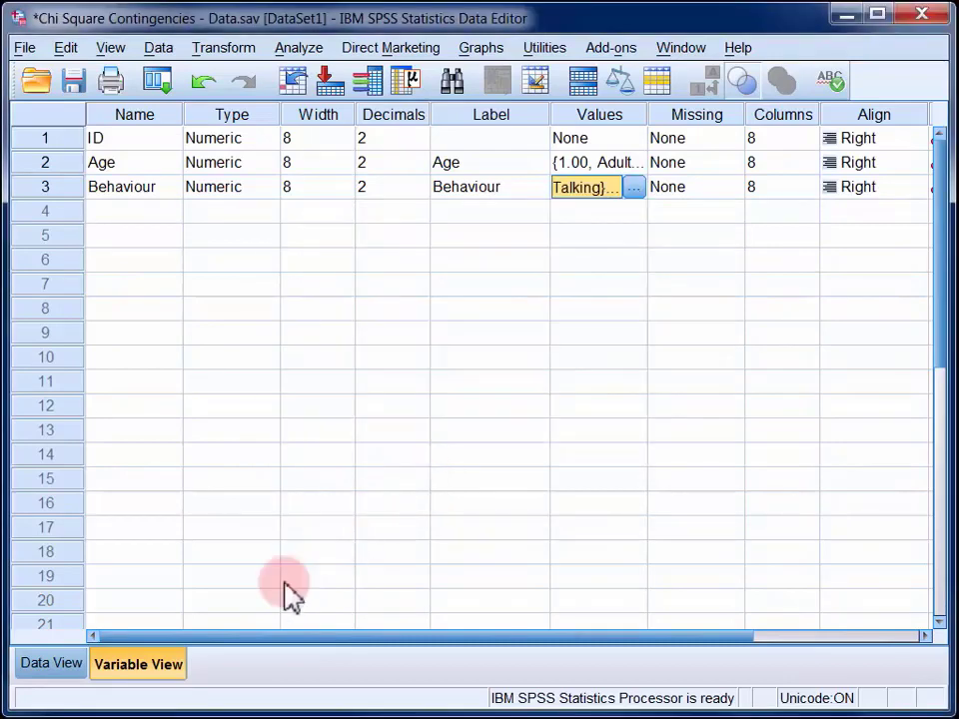
pyautogui.click(60, 670)
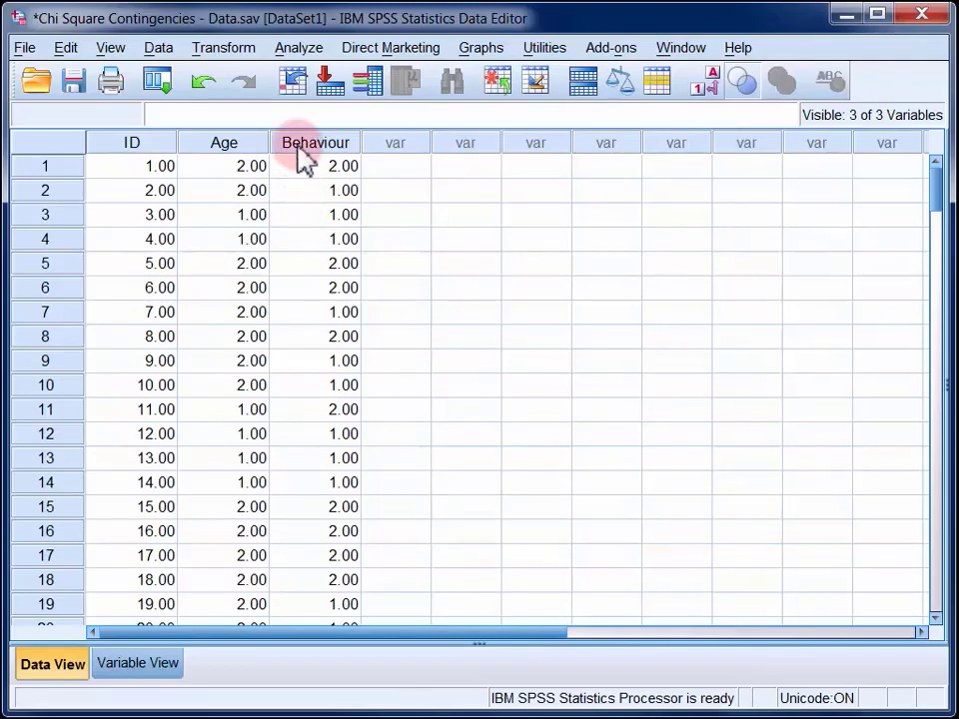
# Set up a crosstab with Age in the rows and Behaviour in the columns
pyautogui.click(299, 50)
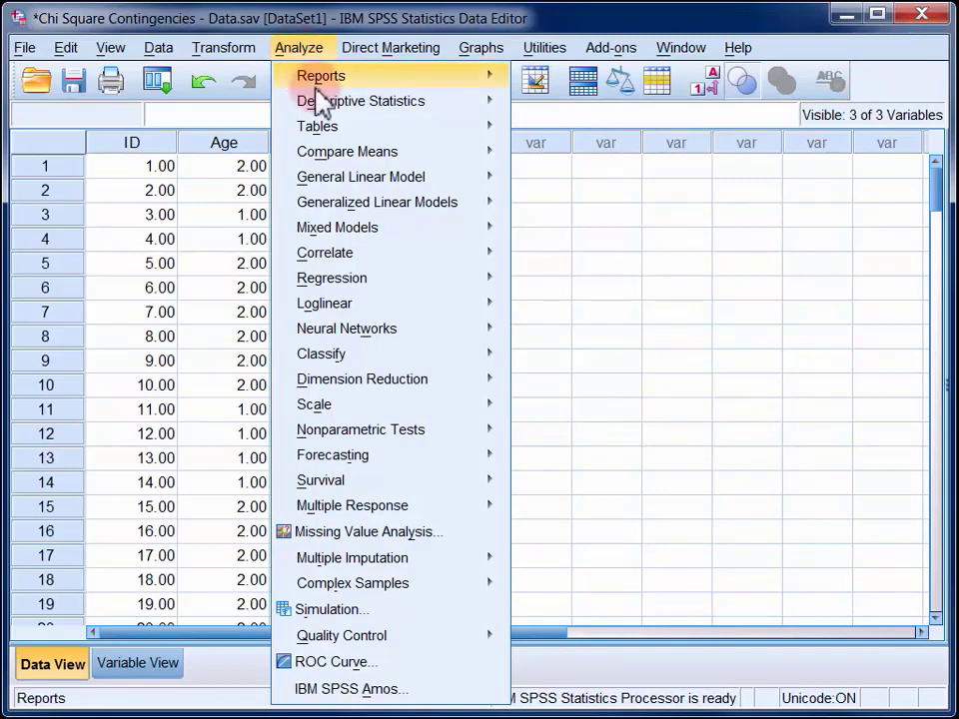
pyautogui.moveTo(331, 111)
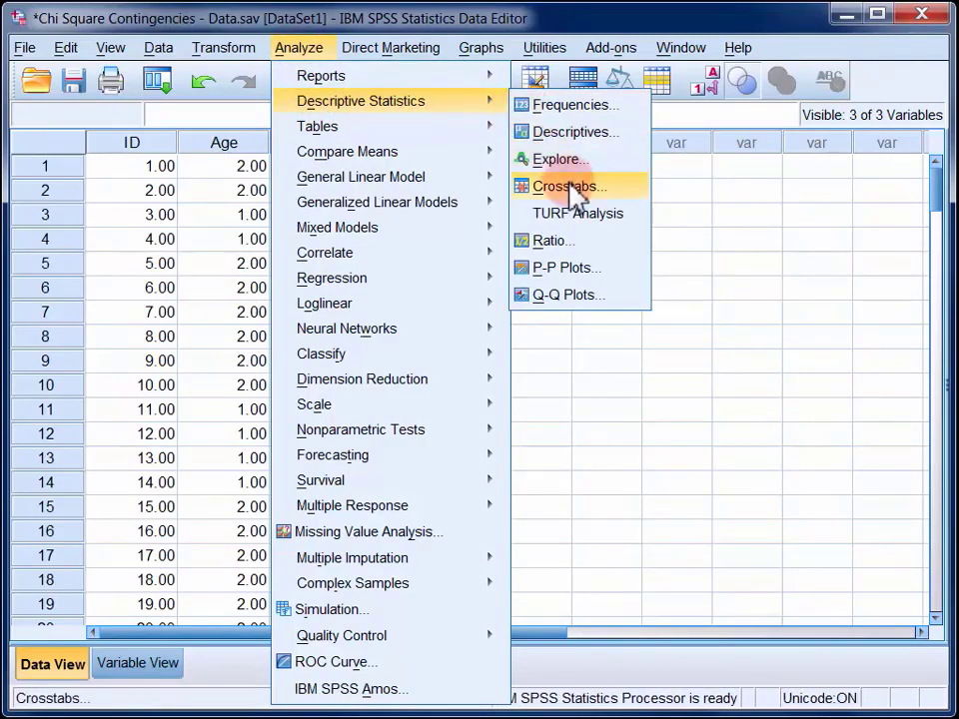
pyautogui.click(569, 187)
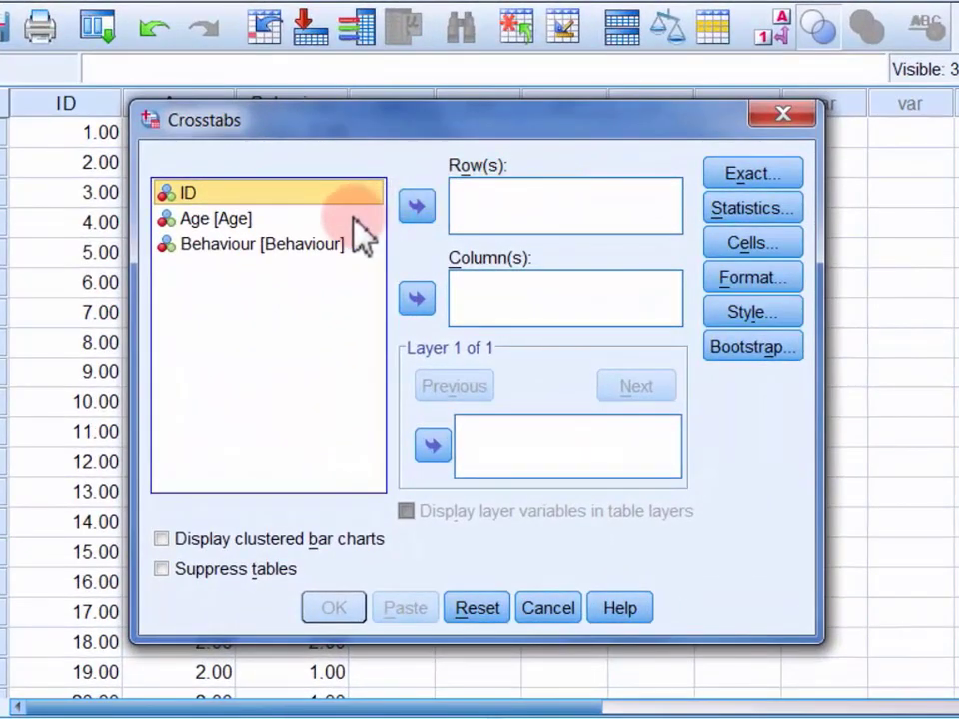
pyautogui.click(358, 219)
pyautogui.click(417, 206)
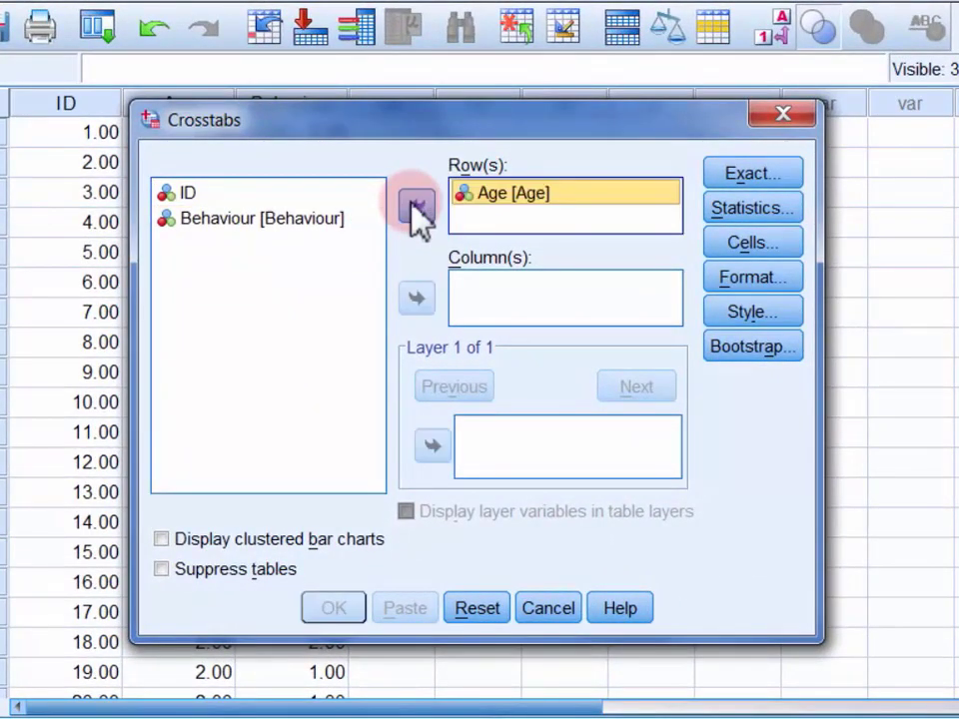
pyautogui.click(326, 222)
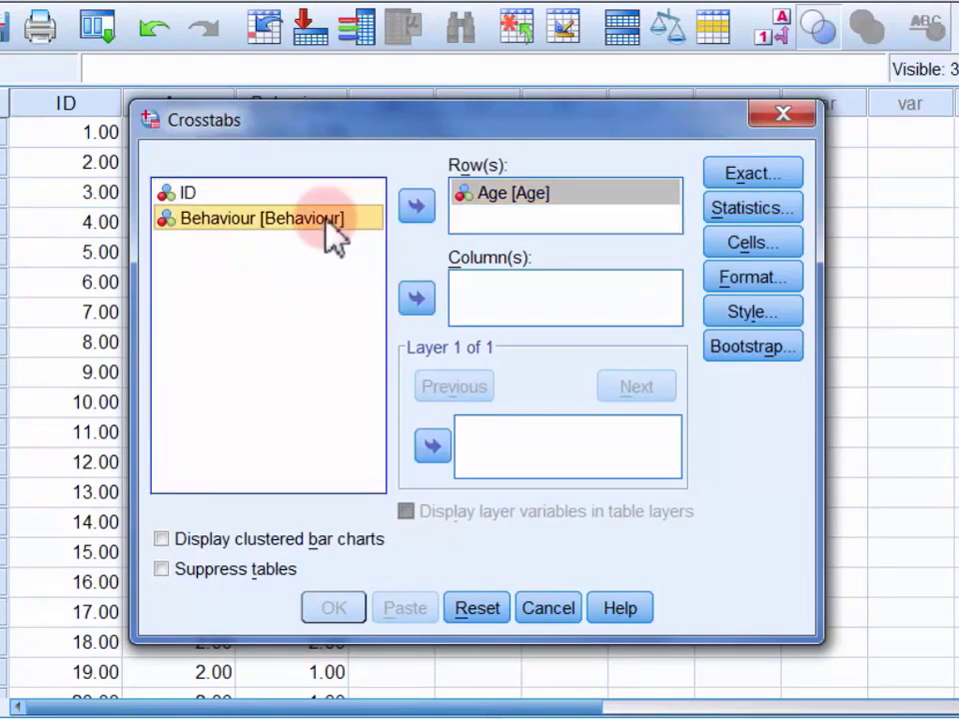
pyautogui.click(412, 296)
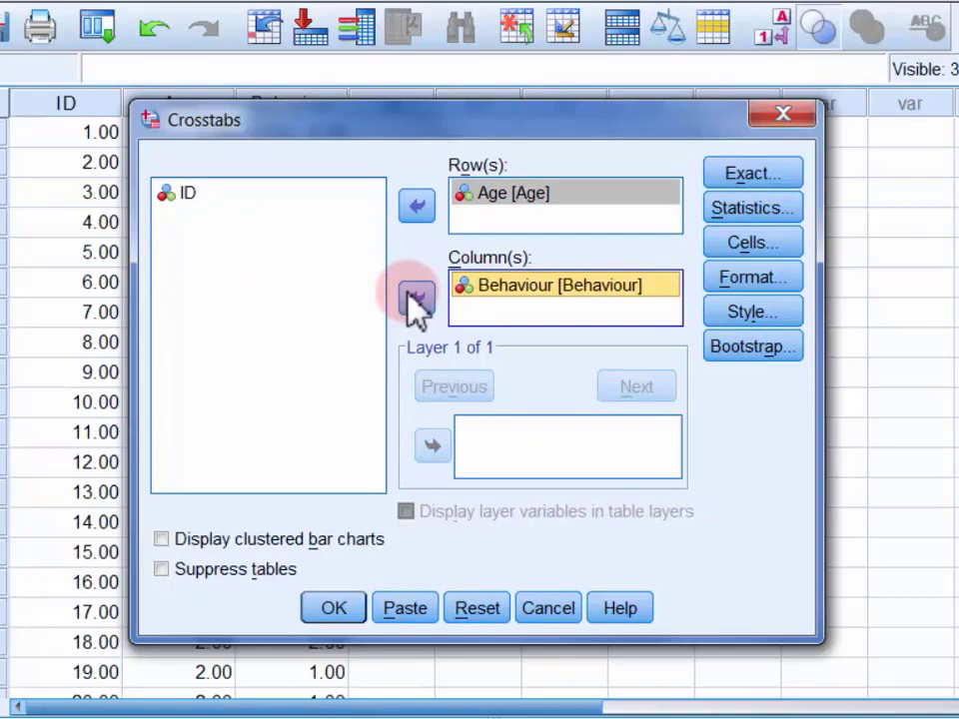
# Add the Chi-square and Phi and Cramer's V statistics to the crosstab
pyautogui.click(721, 207)
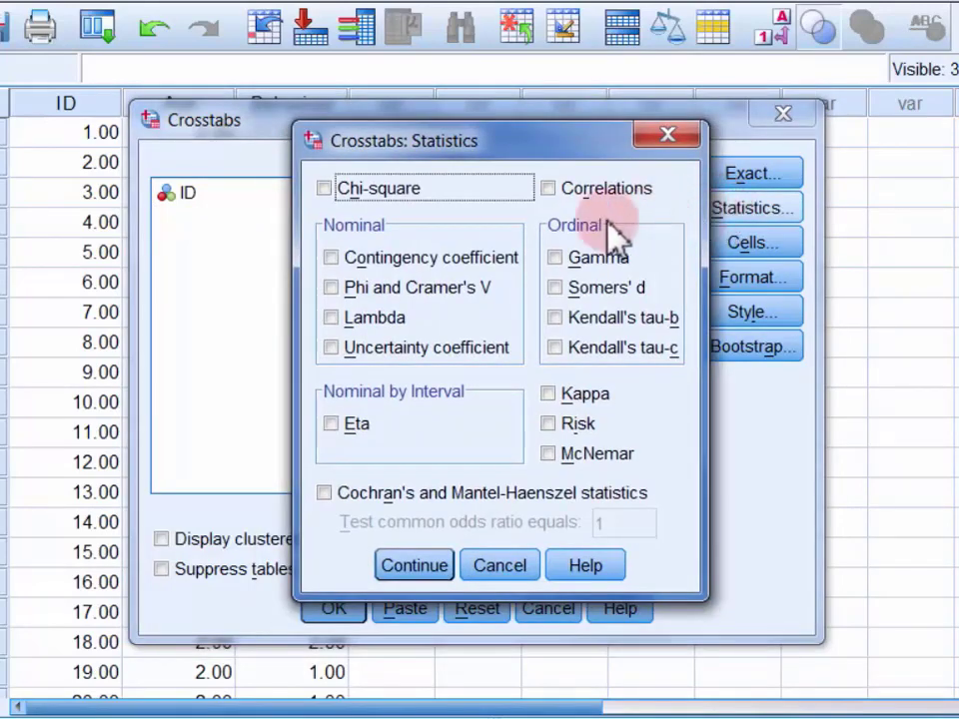
pyautogui.click(387, 190)
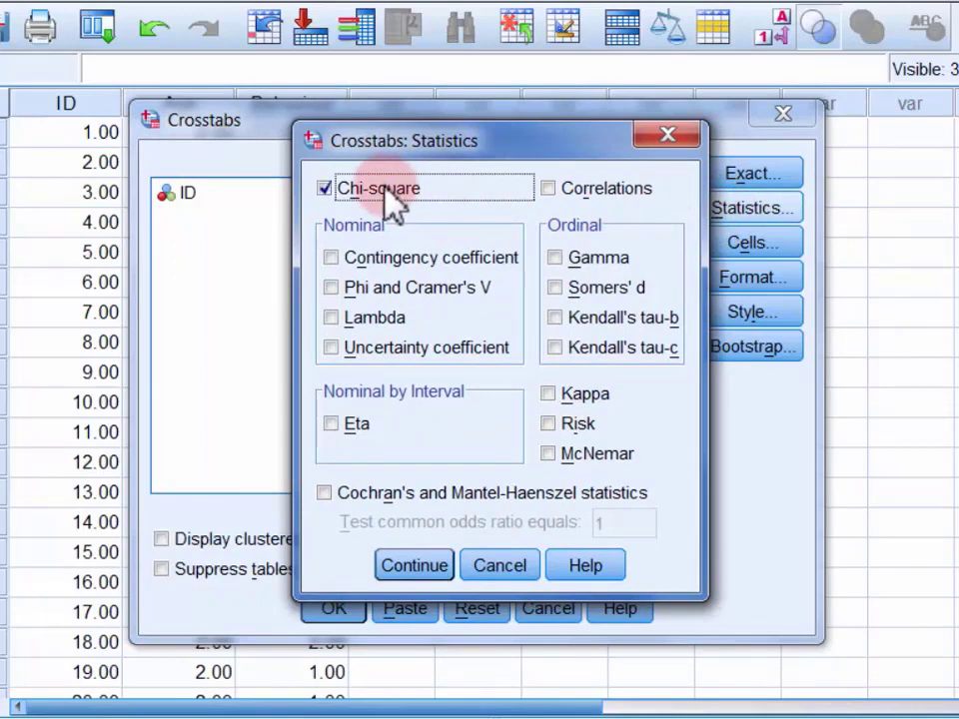
pyautogui.click(380, 275)
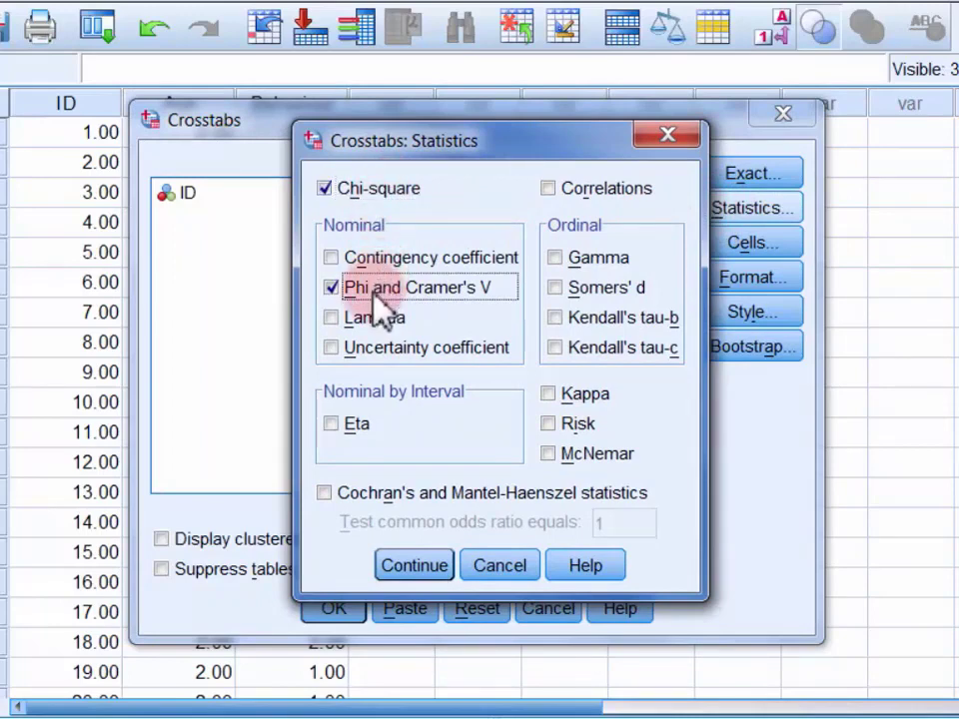
pyautogui.click(418, 564)
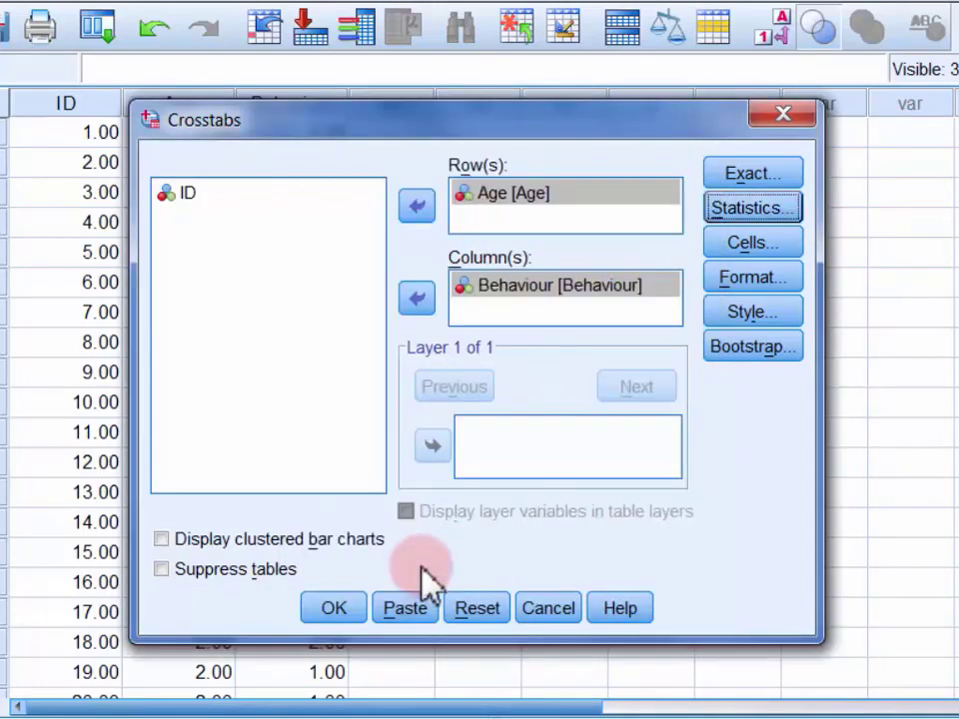
# Run the crosstab with expected counts, row, column and total percentages, standardized residuals and clustered bar charts
pyautogui.click(731, 242)
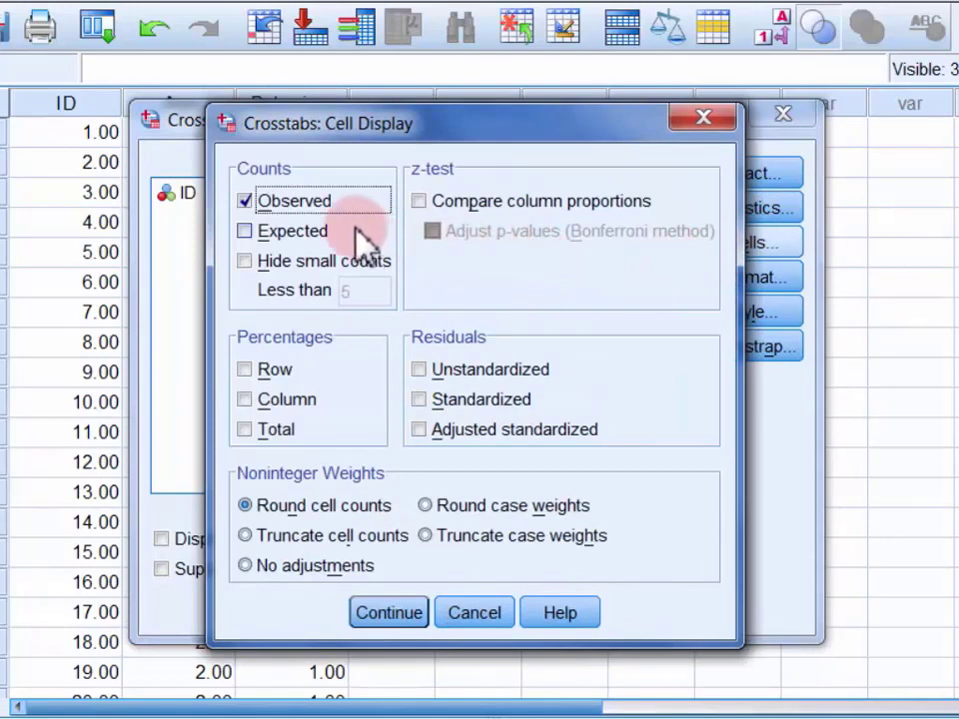
pyautogui.click(296, 231)
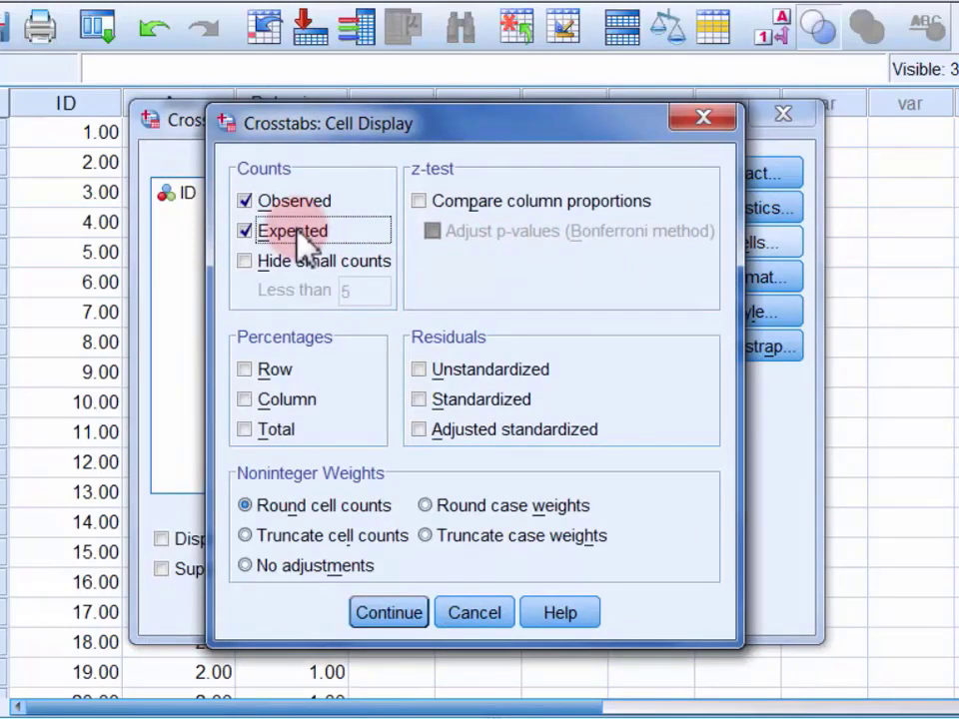
pyautogui.click(275, 369)
pyautogui.click(283, 400)
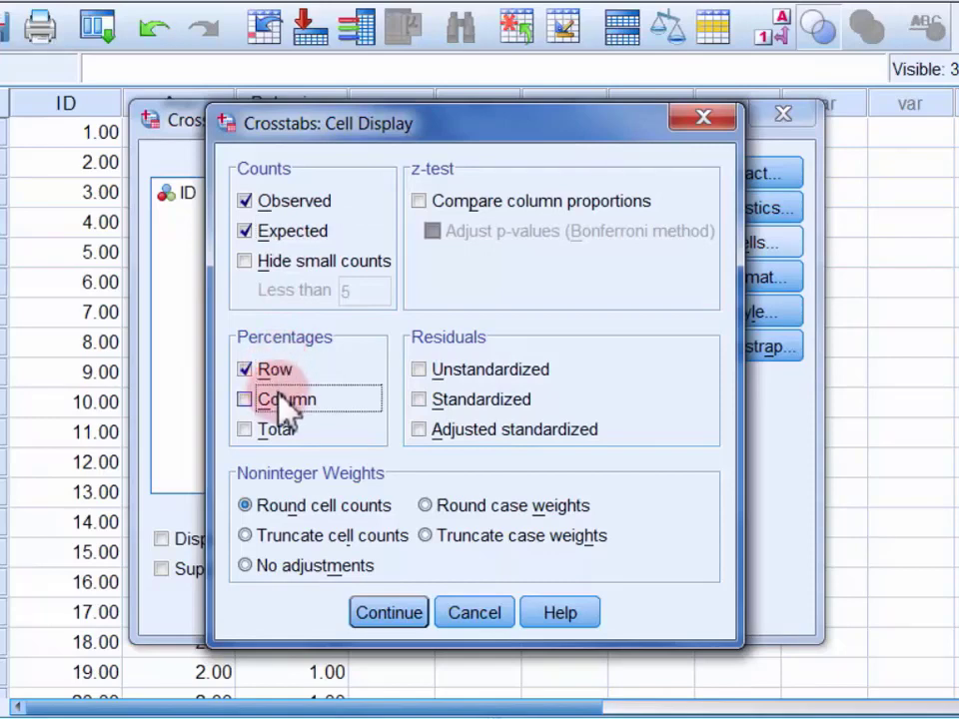
pyautogui.click(275, 430)
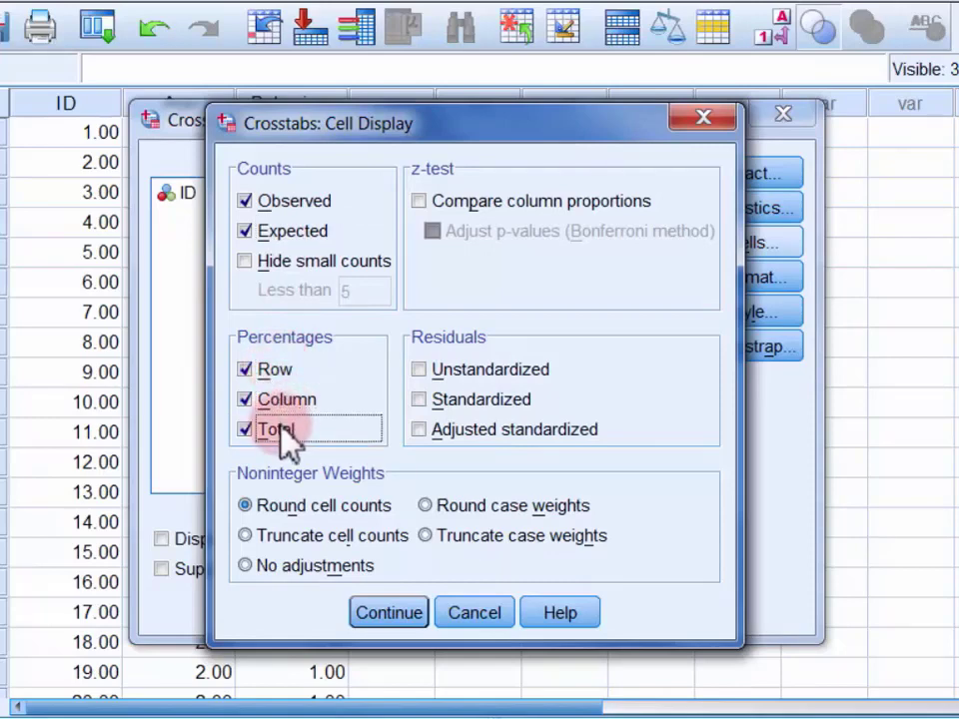
pyautogui.click(441, 403)
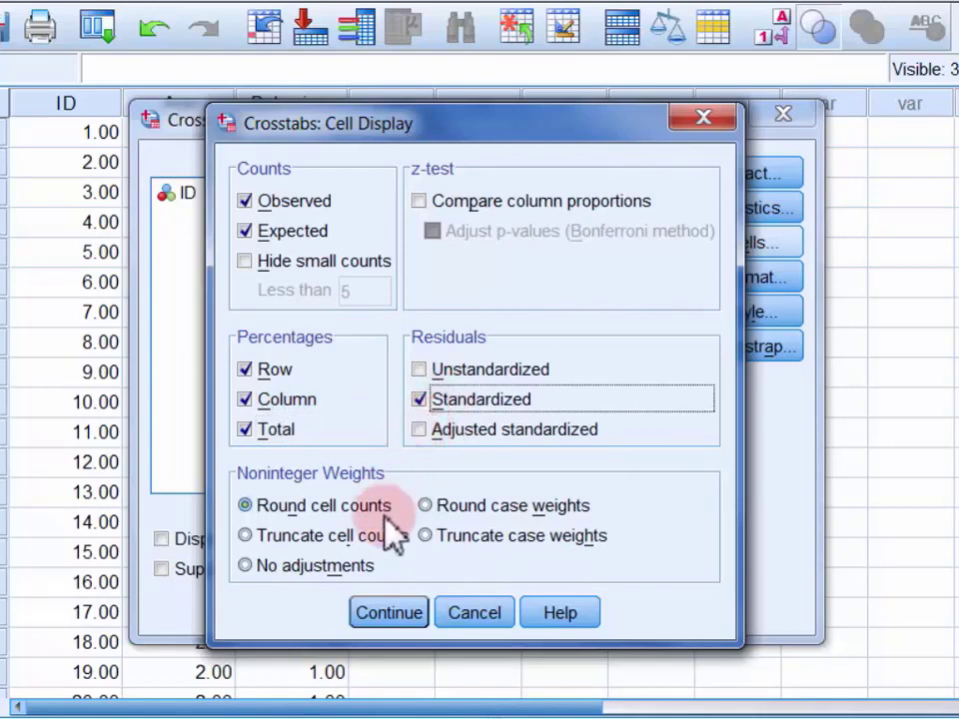
pyautogui.click(392, 612)
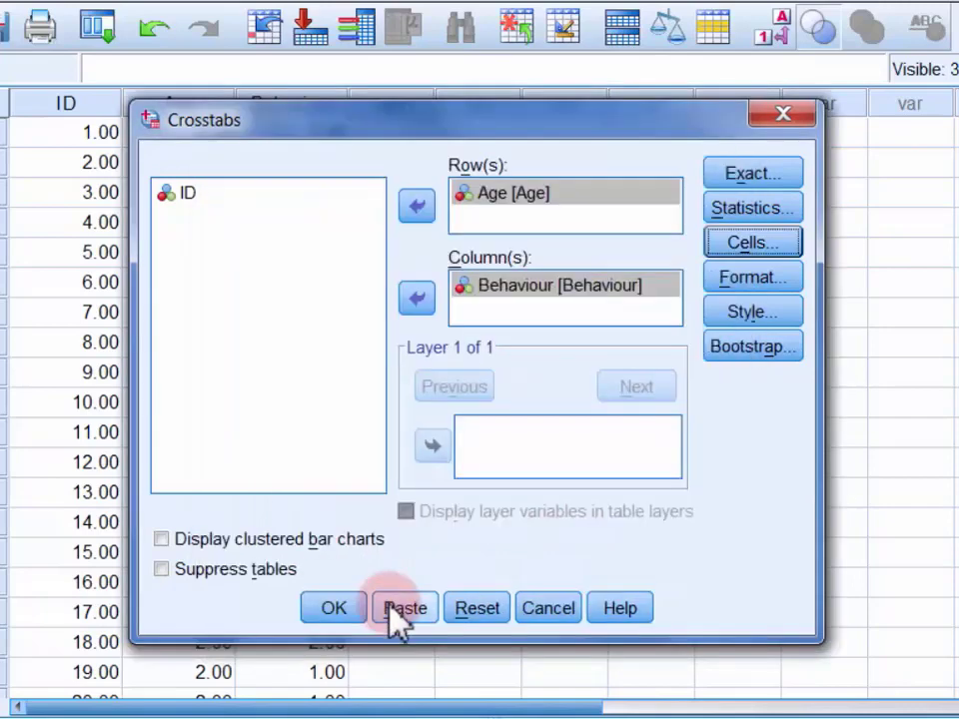
pyautogui.click(262, 544)
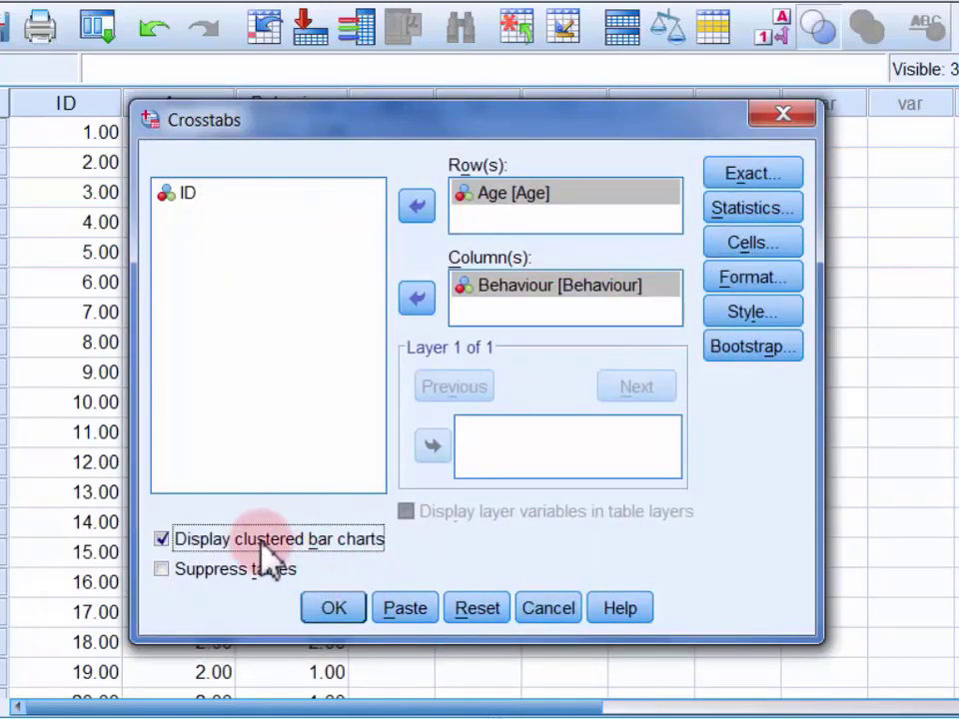
pyautogui.click(340, 604)
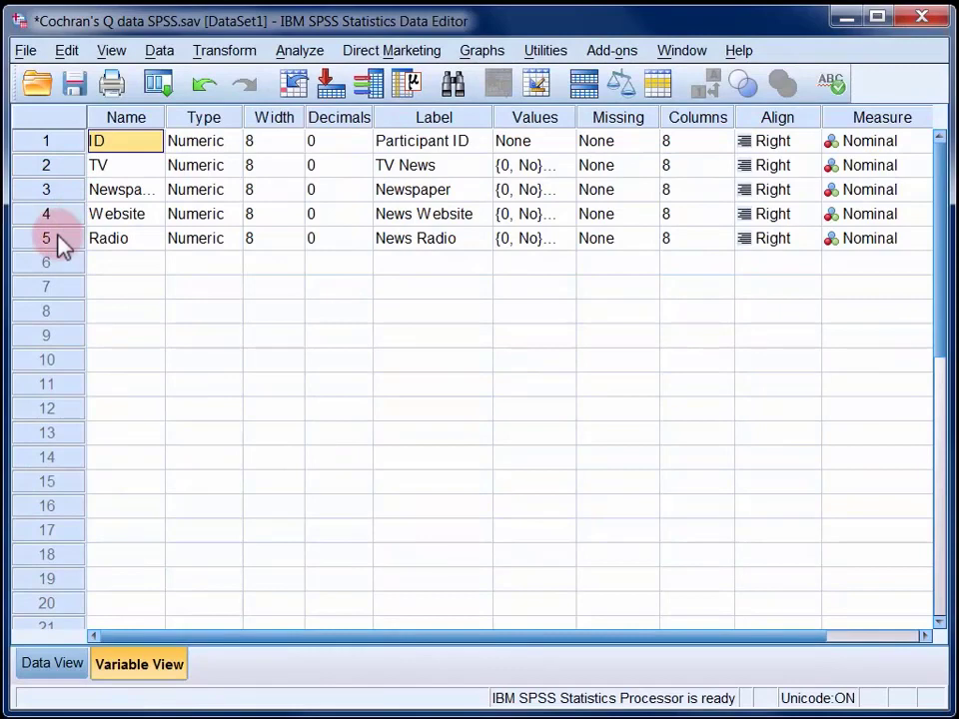
# Examine the value labels of the TV variable and the case values in the Cochran's Q data
pyautogui.click(554, 165)
pyautogui.click(554, 165)
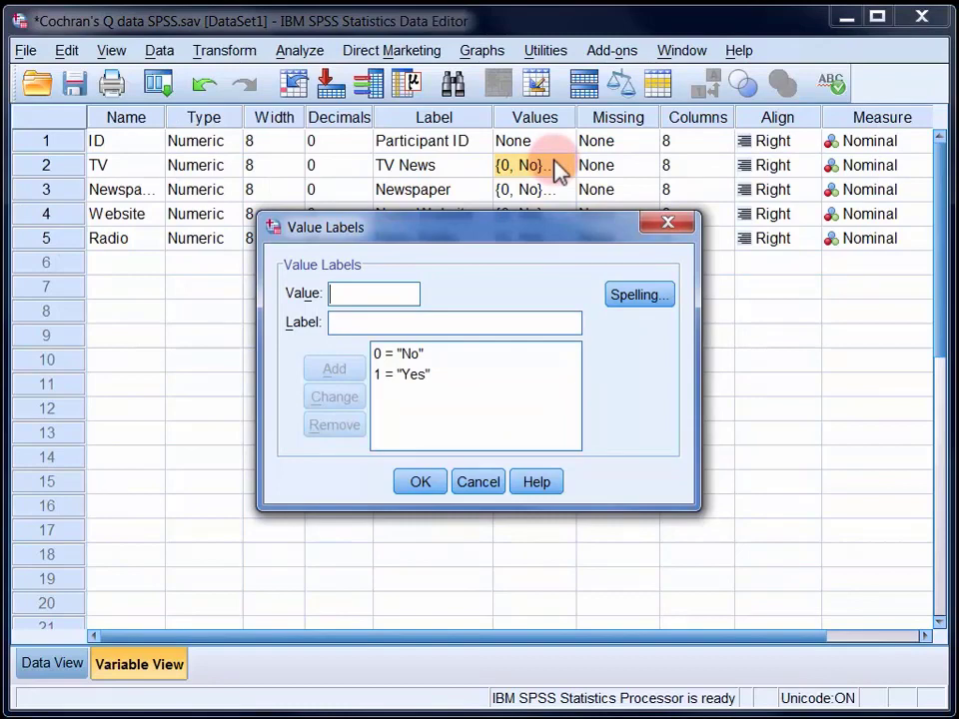
pyautogui.click(476, 484)
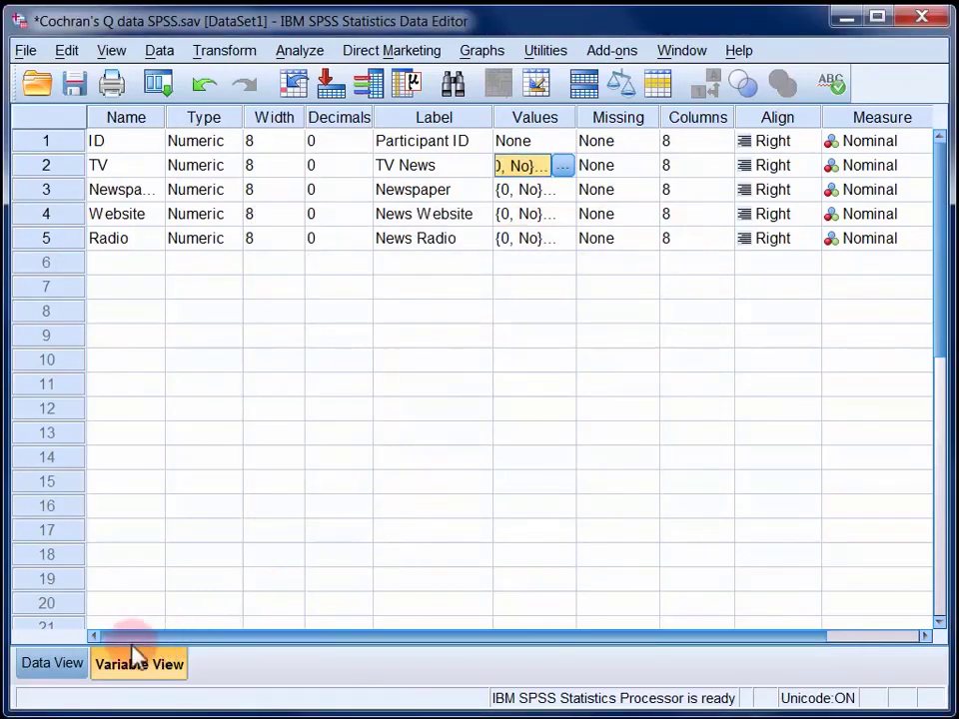
pyautogui.click(78, 667)
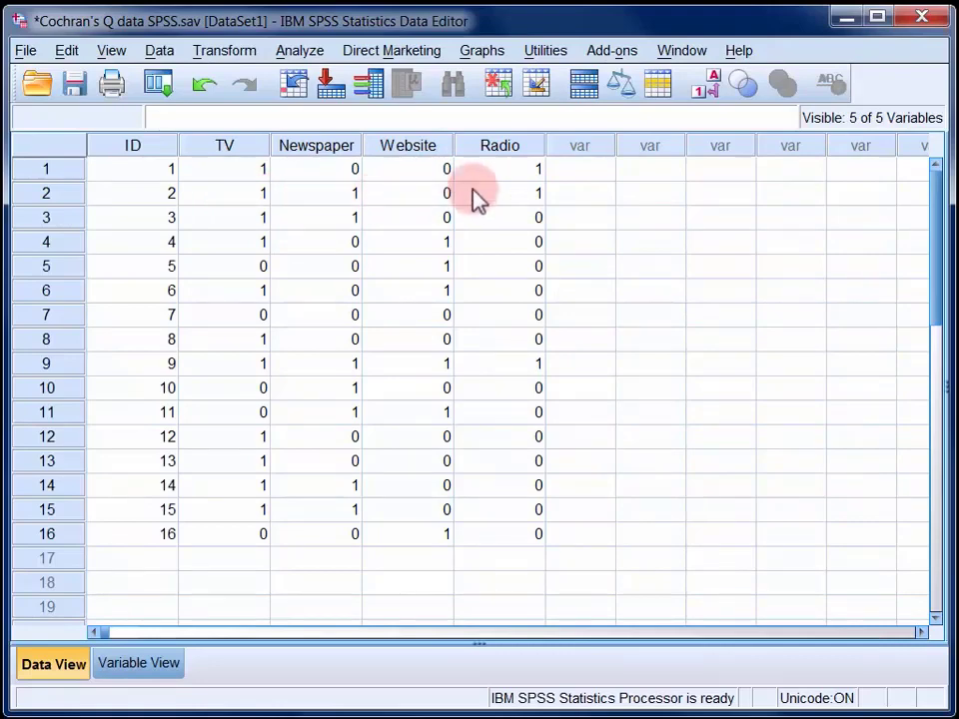
# Set up a related-samples nonparametric test with TV News, Newspaper, News Website and News Radio as test fields
pyautogui.click(300, 50)
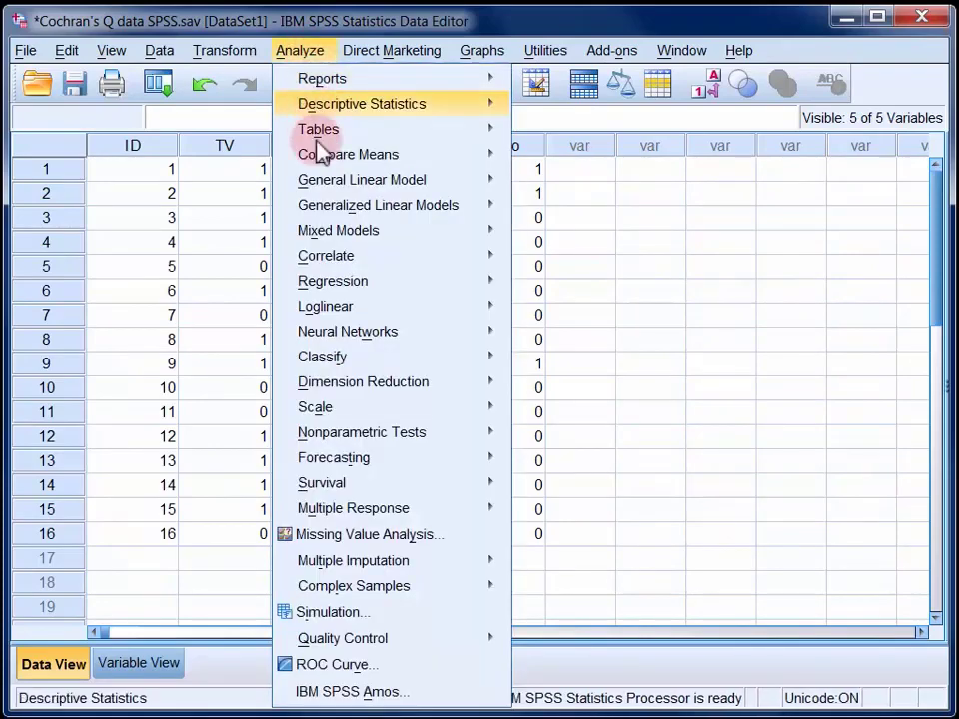
pyautogui.moveTo(338, 437)
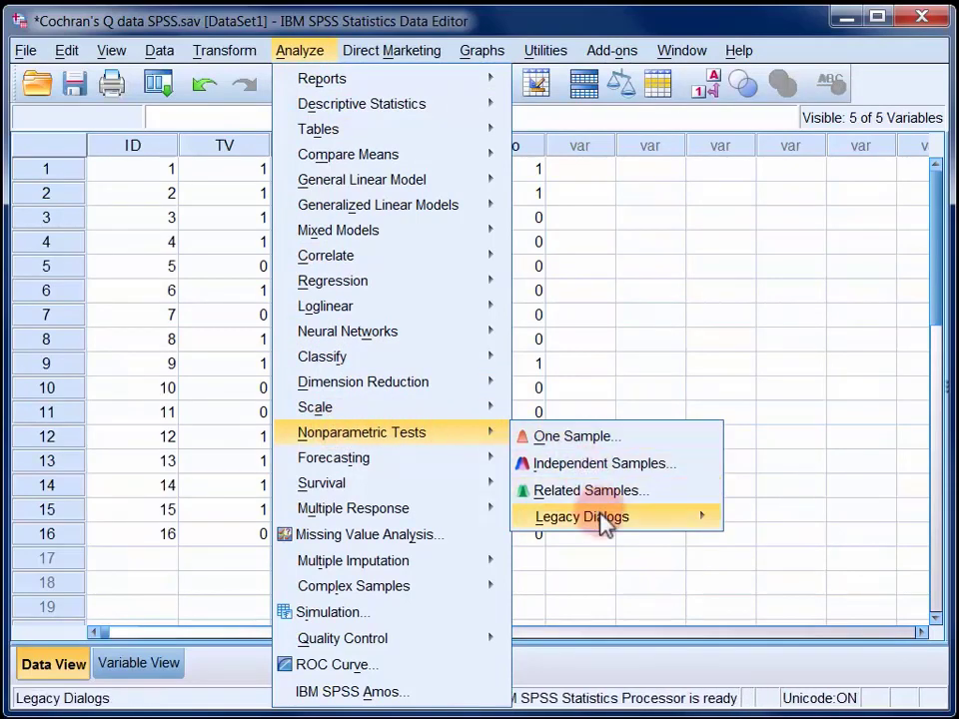
pyautogui.moveTo(604, 525)
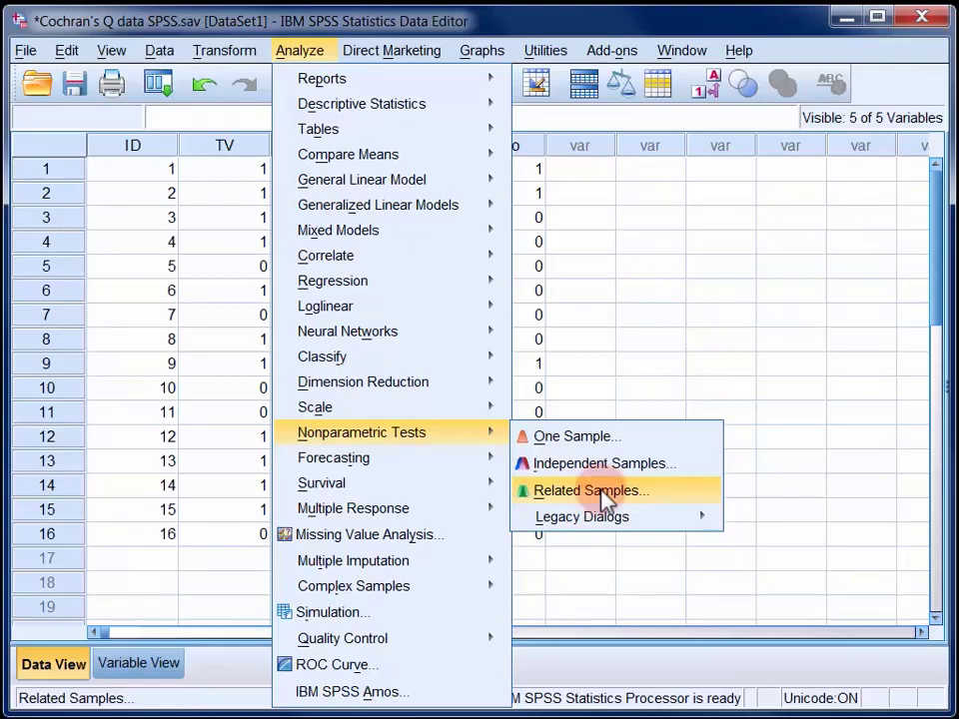
pyautogui.click(601, 492)
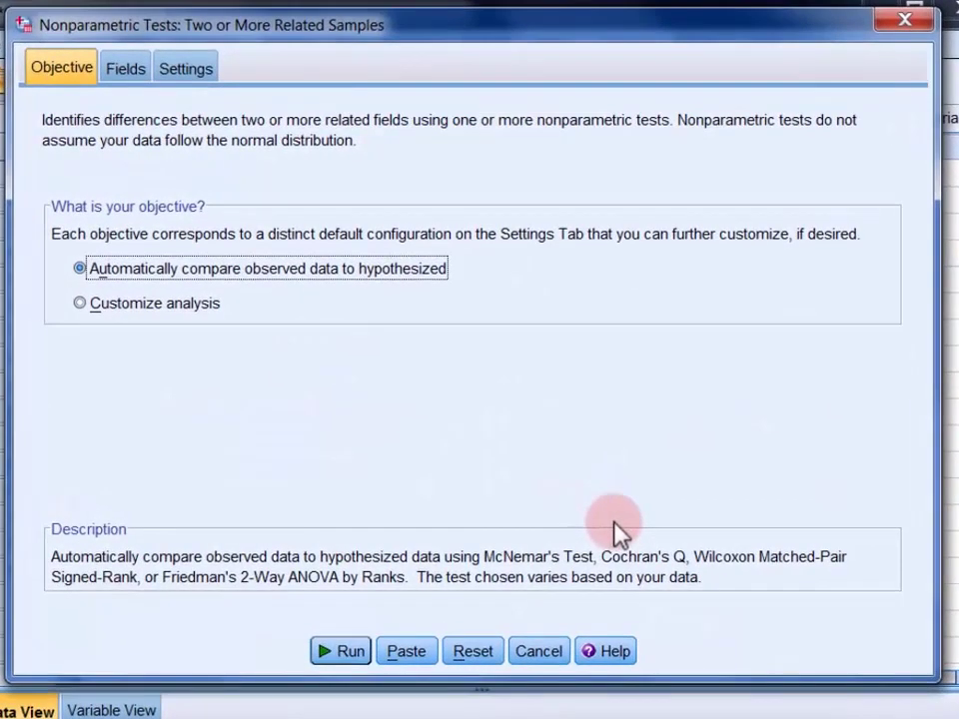
pyautogui.click(126, 69)
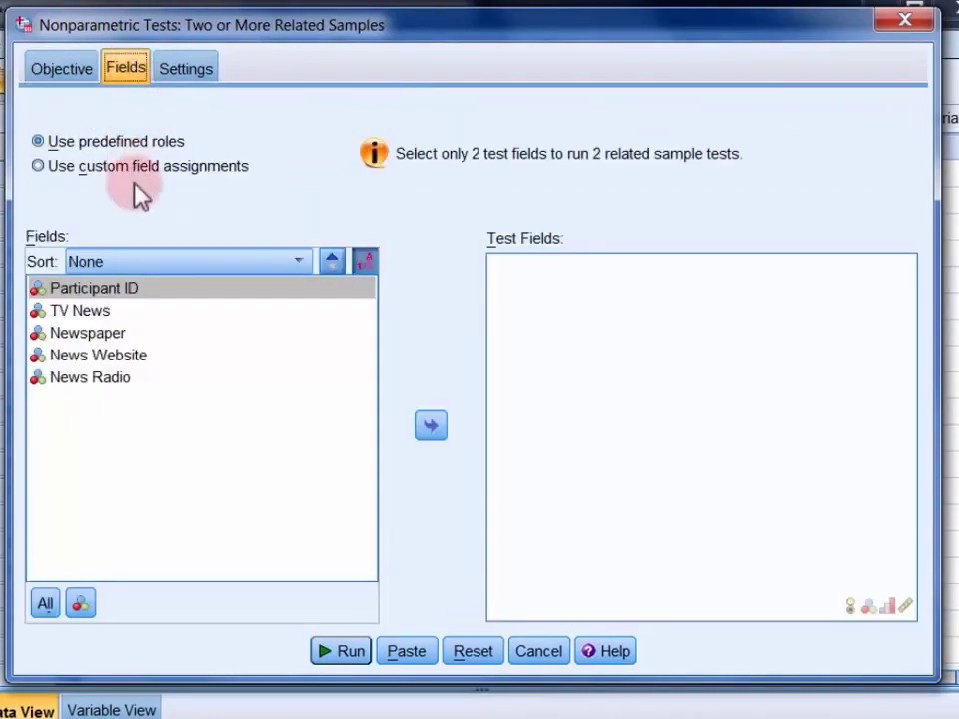
pyautogui.click(138, 311)
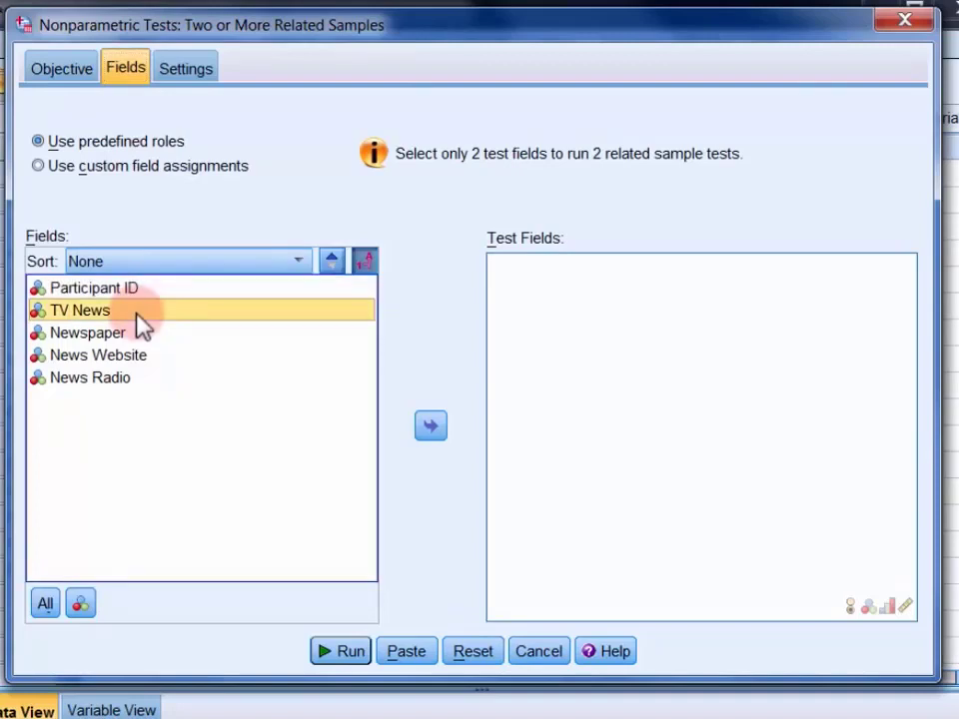
pyautogui.keyDown('shift'); pyautogui.click(140, 384); pyautogui.keyUp('shift')
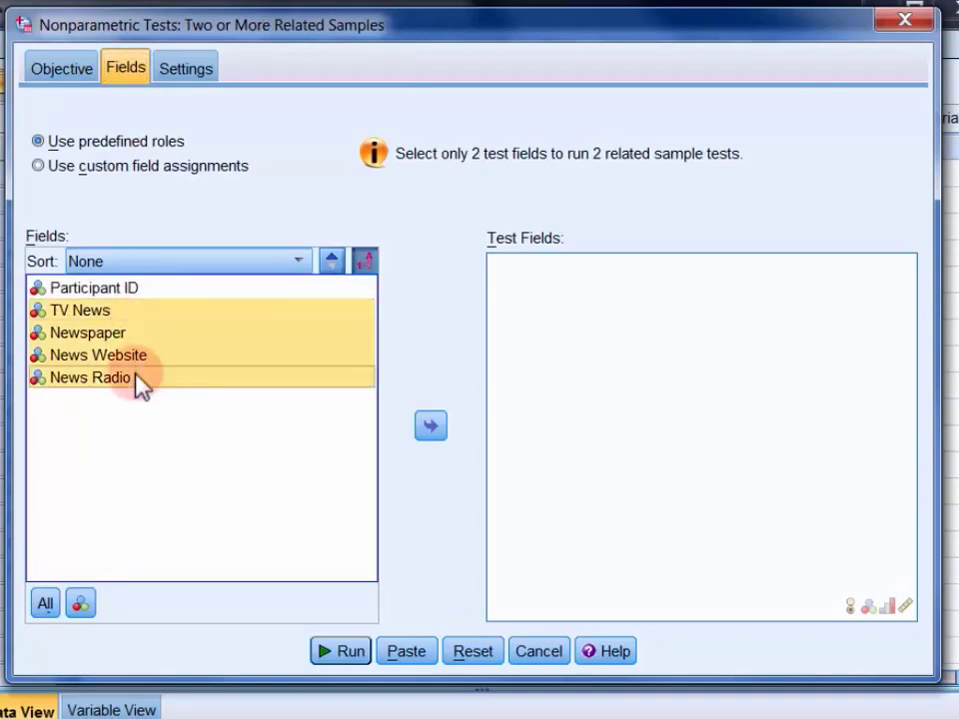
pyautogui.click(430, 424)
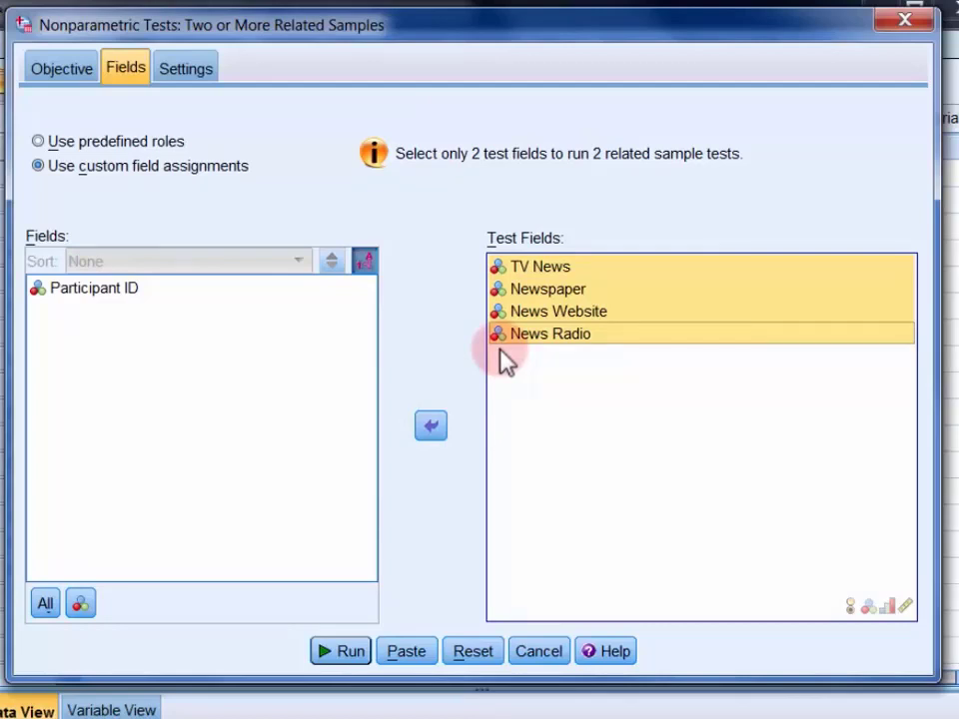
# Customize the related-samples analysis to use Cochran's Q (k samples) and run it
pyautogui.click(196, 72)
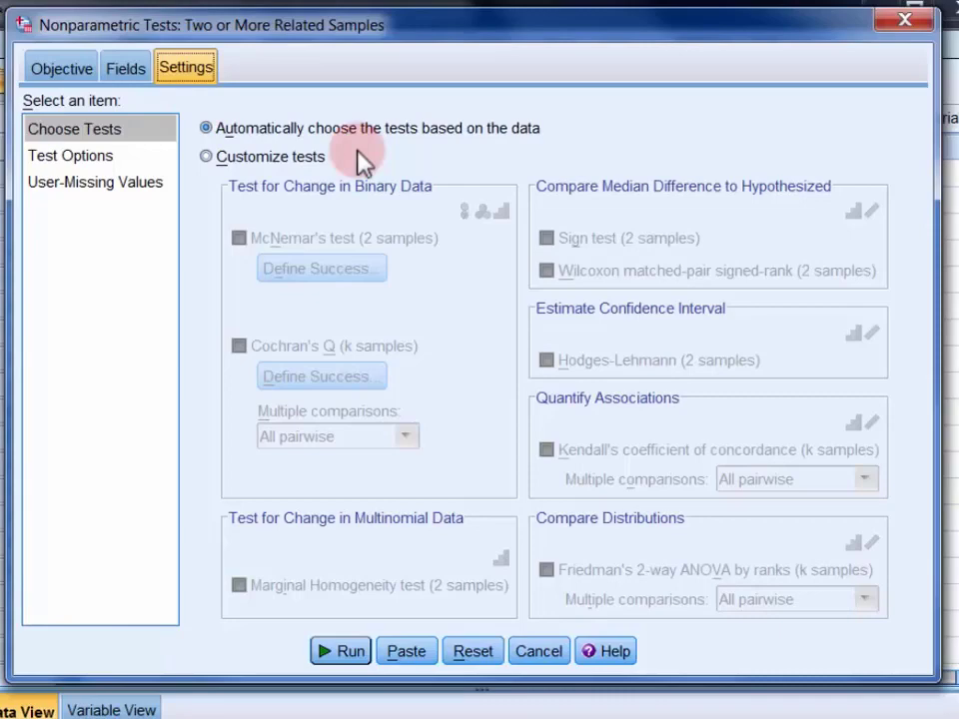
pyautogui.click(236, 160)
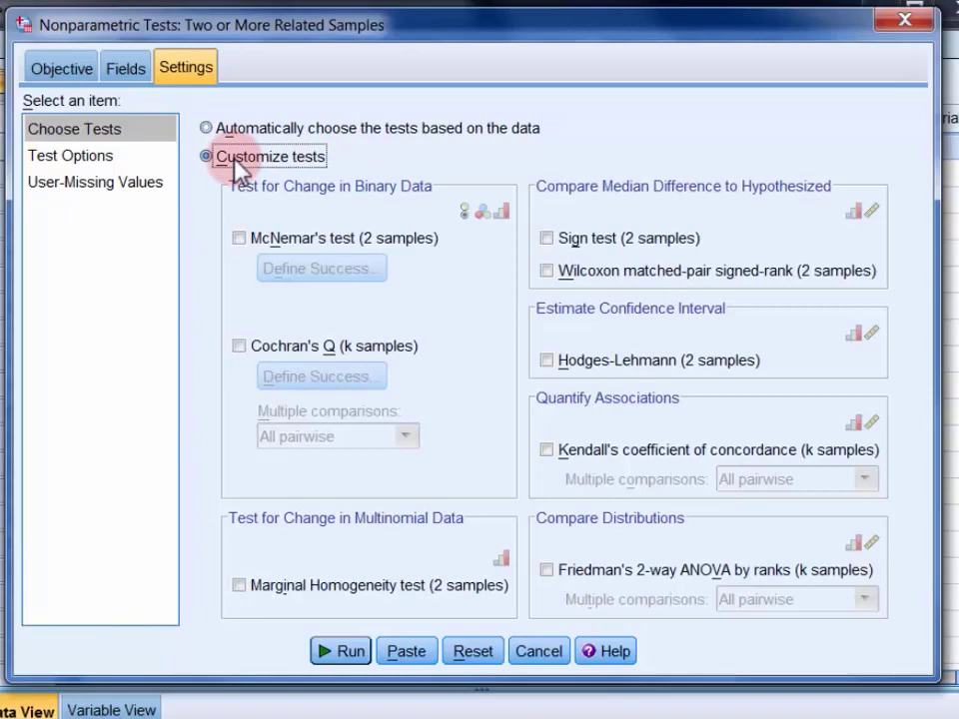
pyautogui.click(271, 345)
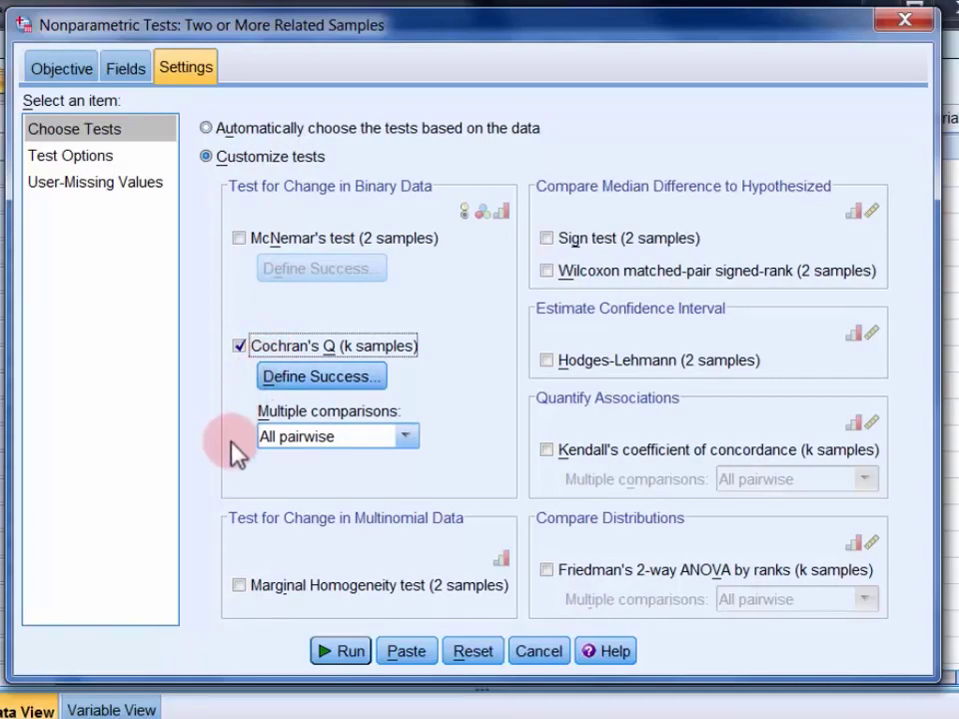
pyautogui.click(339, 651)
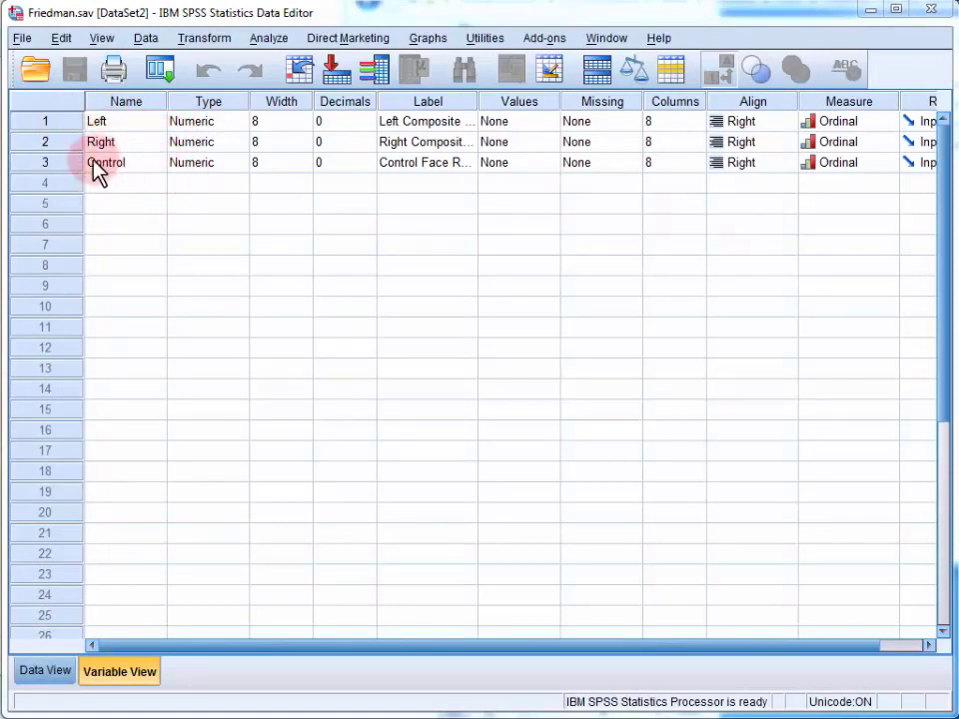
# Run a legacy Friedman test for several related samples on the Left Composite, Right Composite and Control Face ranks
pyautogui.click(40, 671)
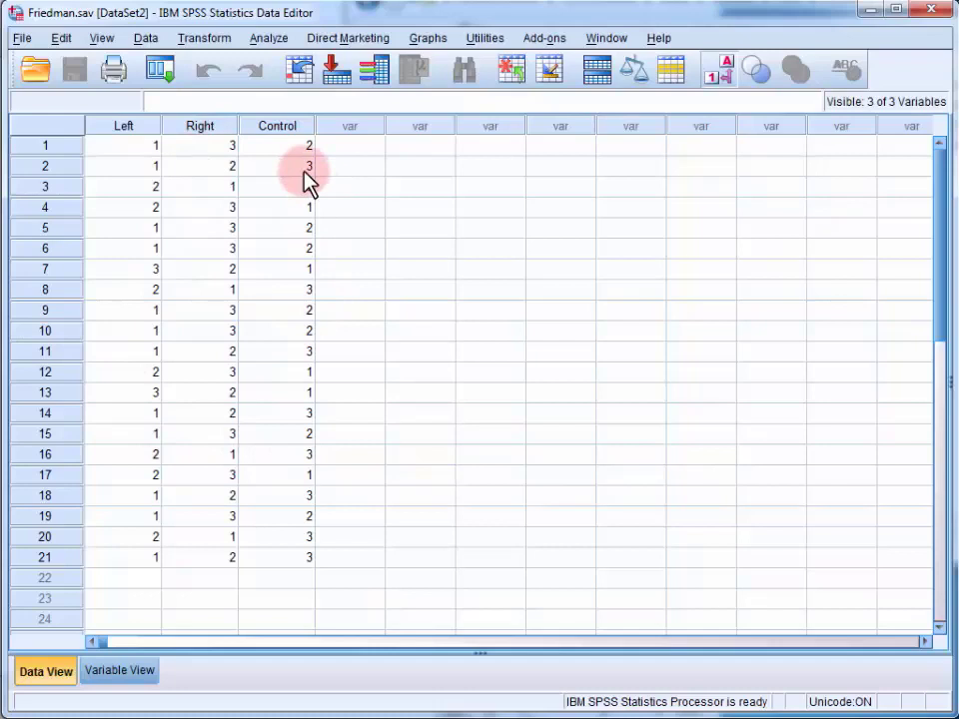
pyautogui.click(264, 38)
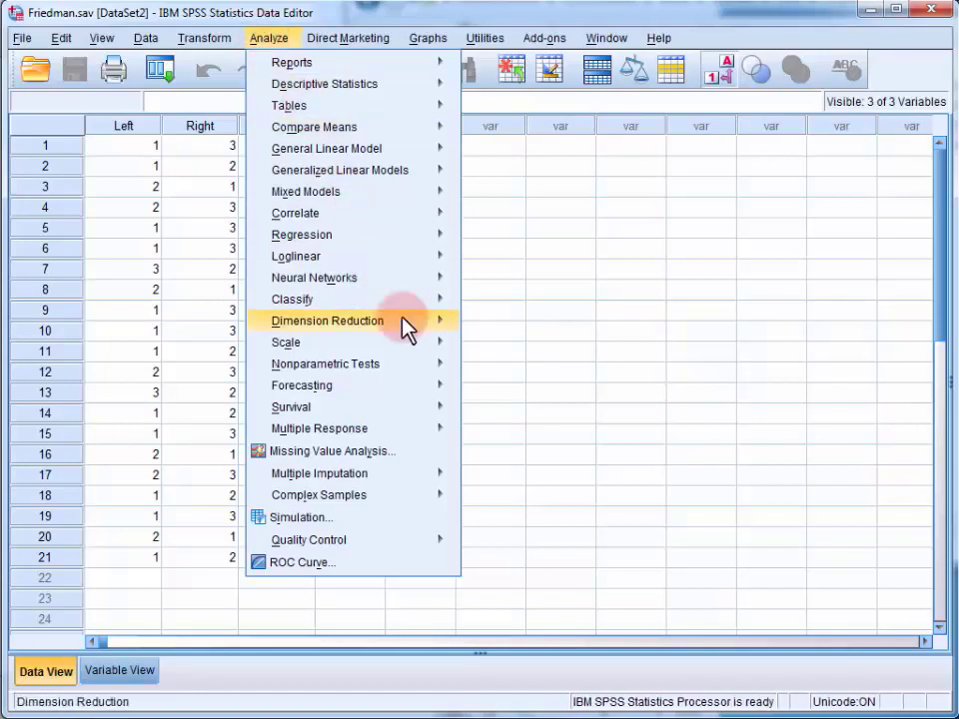
pyautogui.moveTo(445, 366)
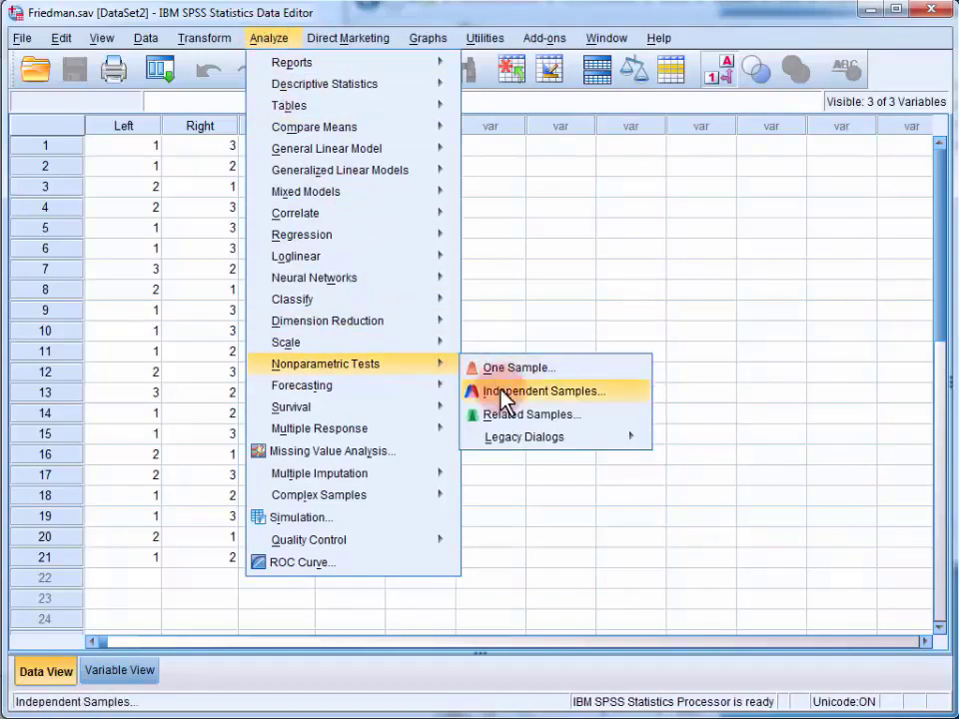
pyautogui.moveTo(598, 440)
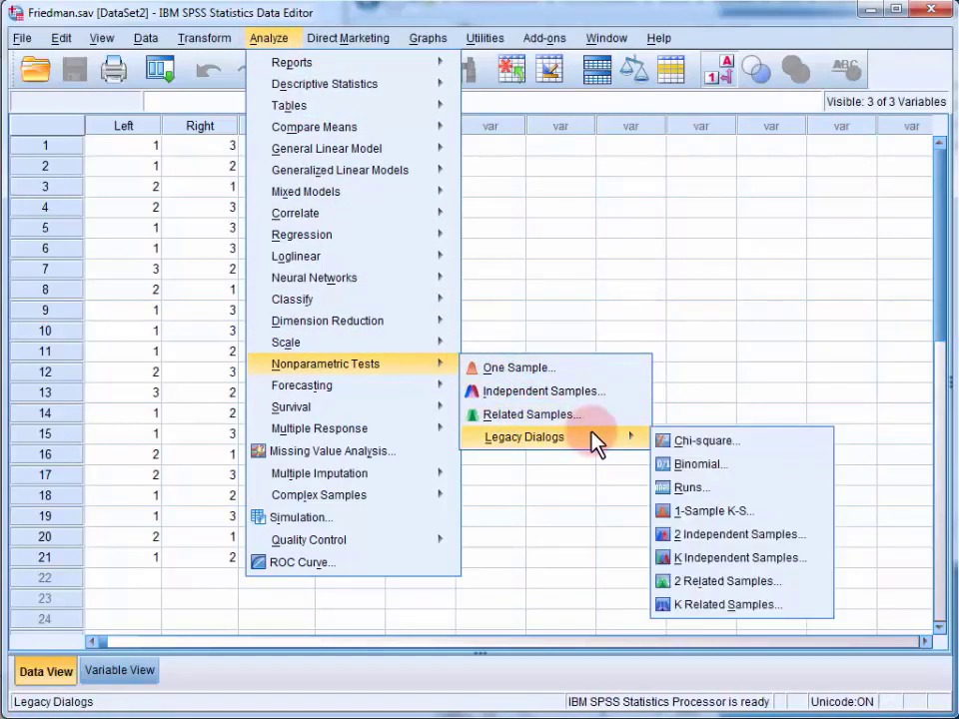
pyautogui.click(719, 605)
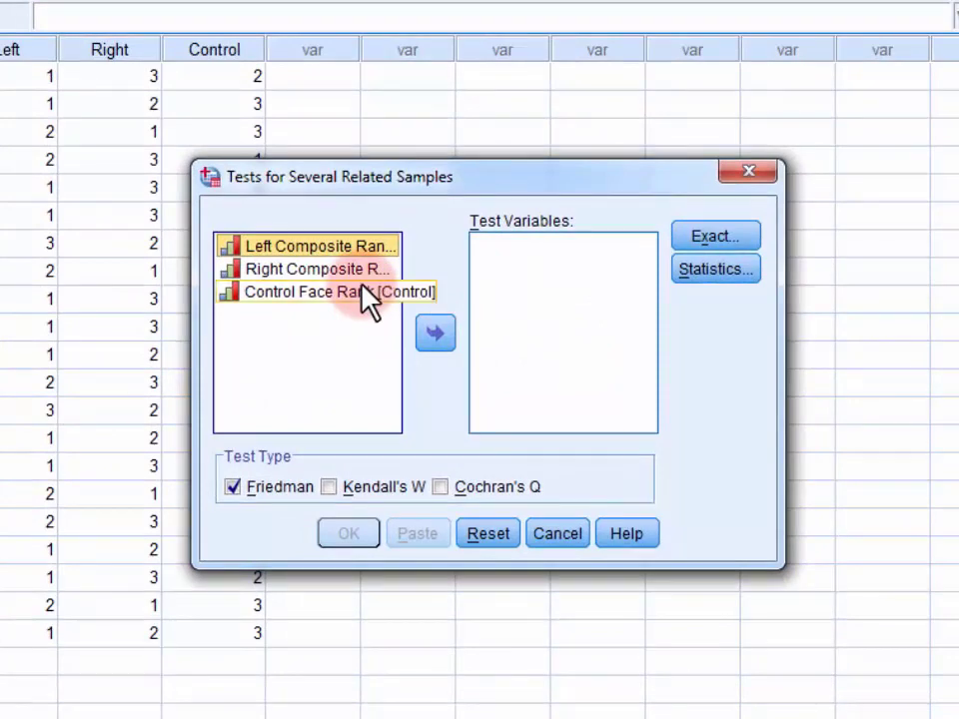
pyautogui.keyDown('shift'); pyautogui.click(363, 288); pyautogui.keyUp('shift')
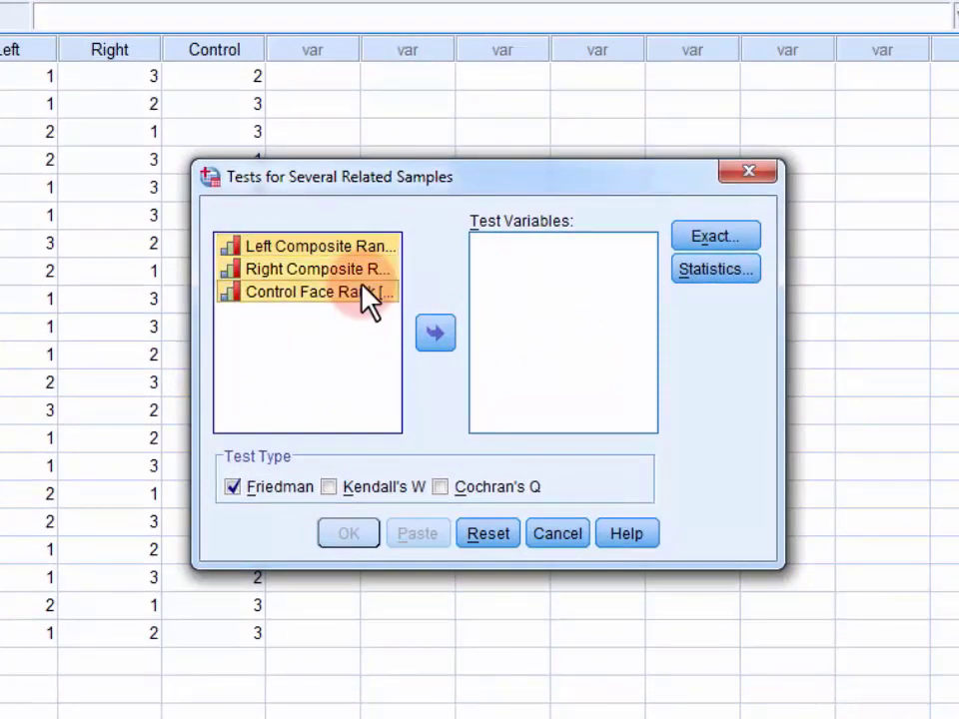
pyautogui.click(436, 336)
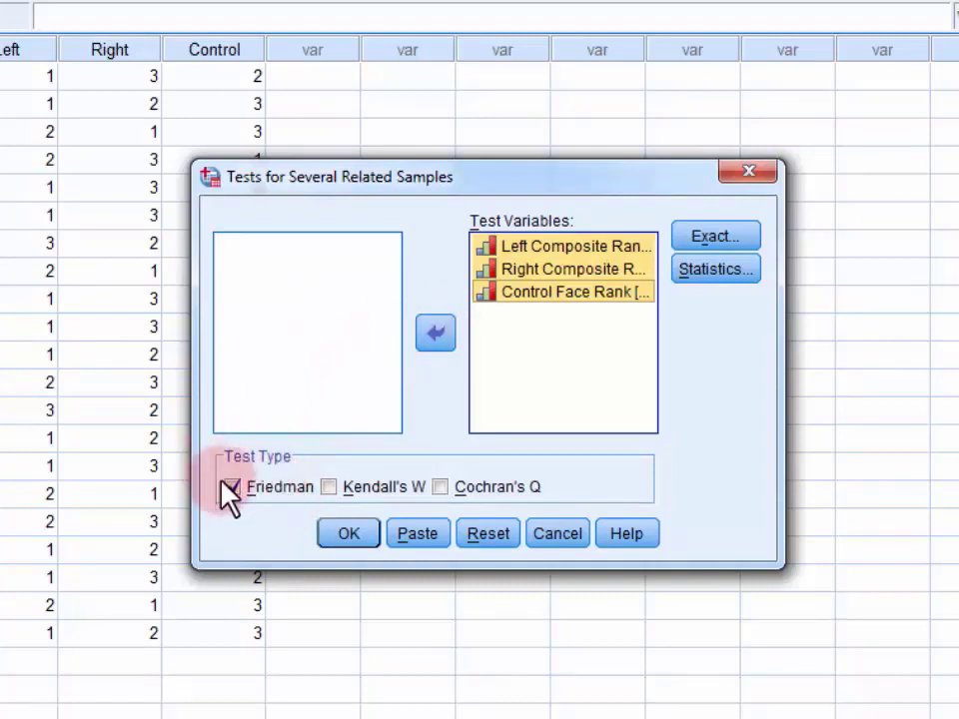
pyautogui.click(348, 535)
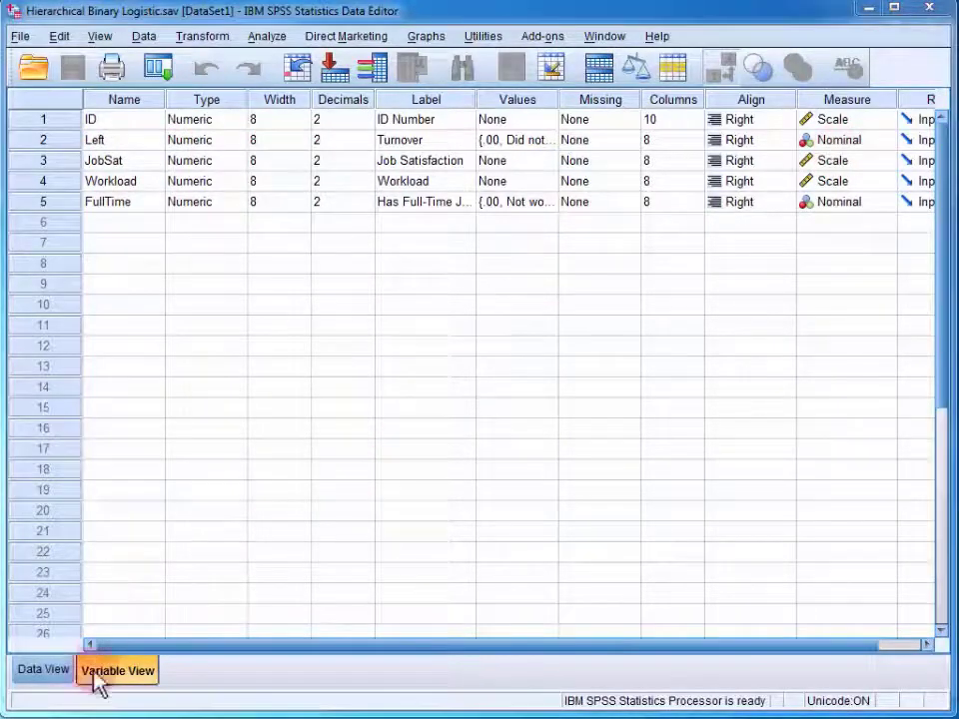
# Set up a binary logistic regression with Turnover as the dependent variable
pyautogui.click(56, 683)
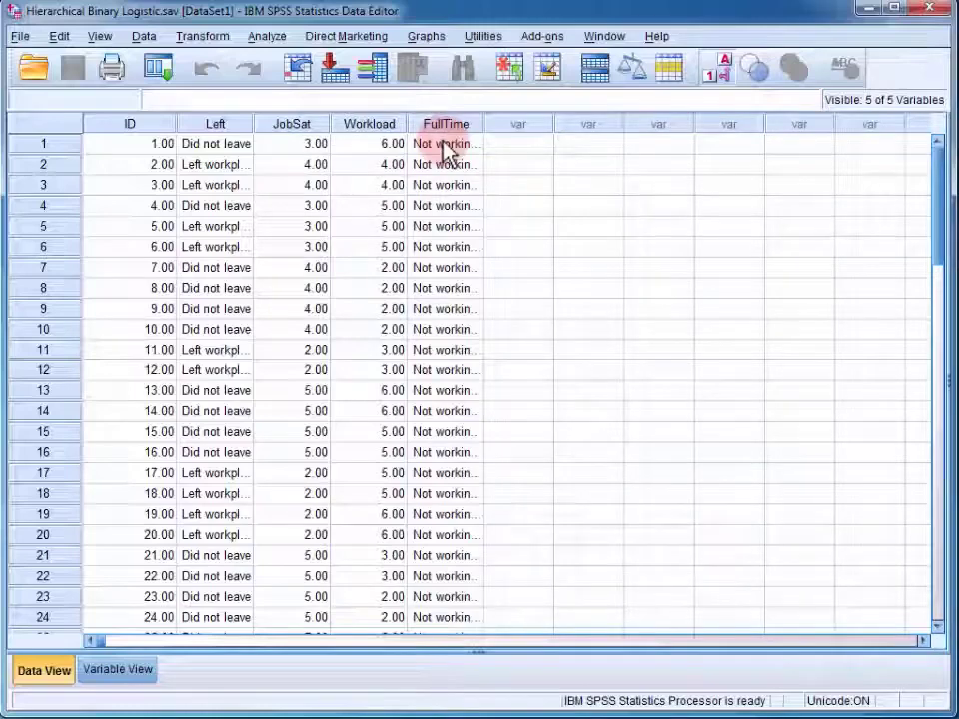
pyautogui.click(263, 38)
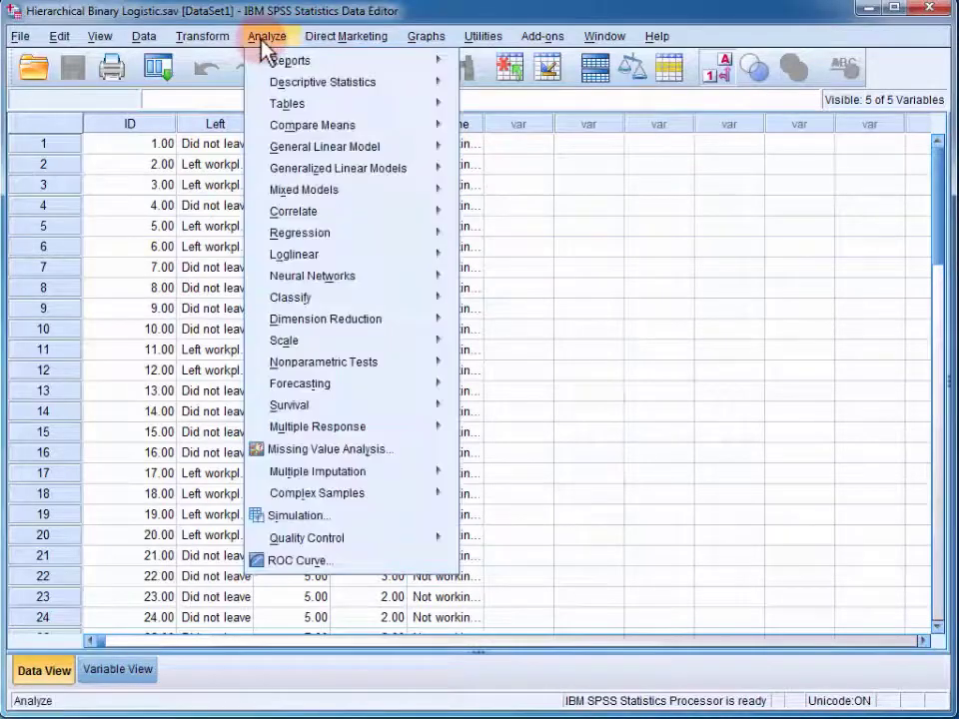
pyautogui.moveTo(395, 228)
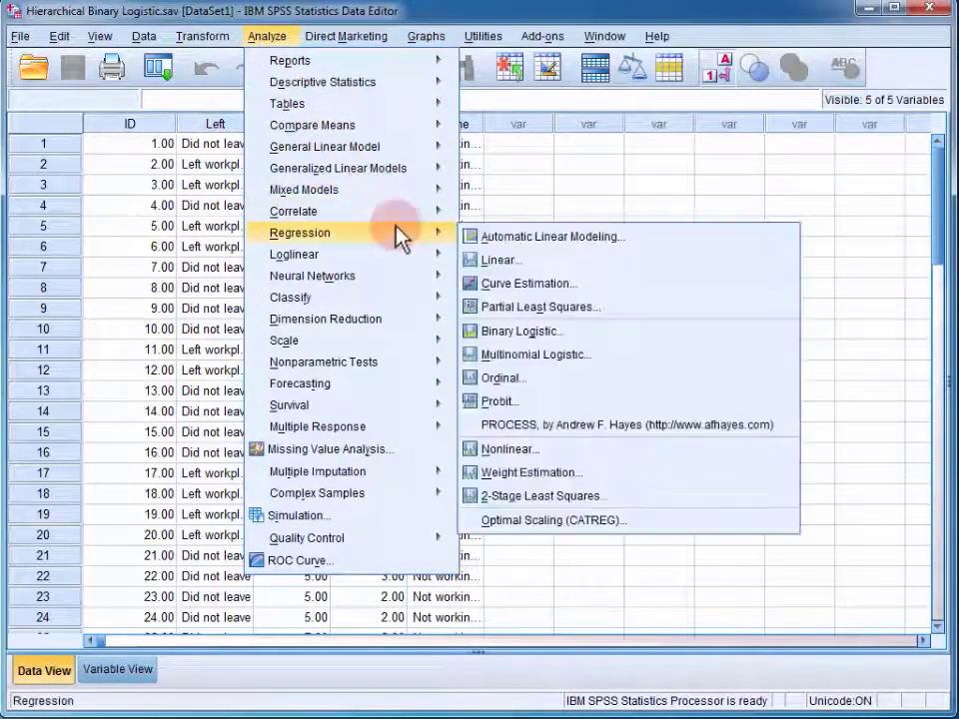
pyautogui.click(535, 339)
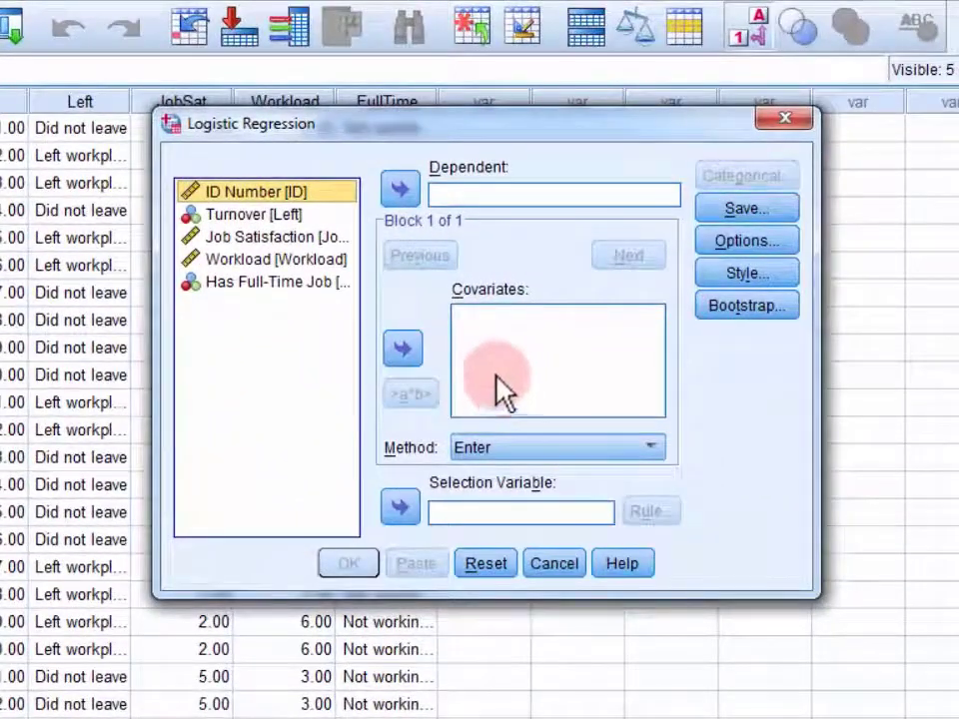
pyautogui.click(285, 214)
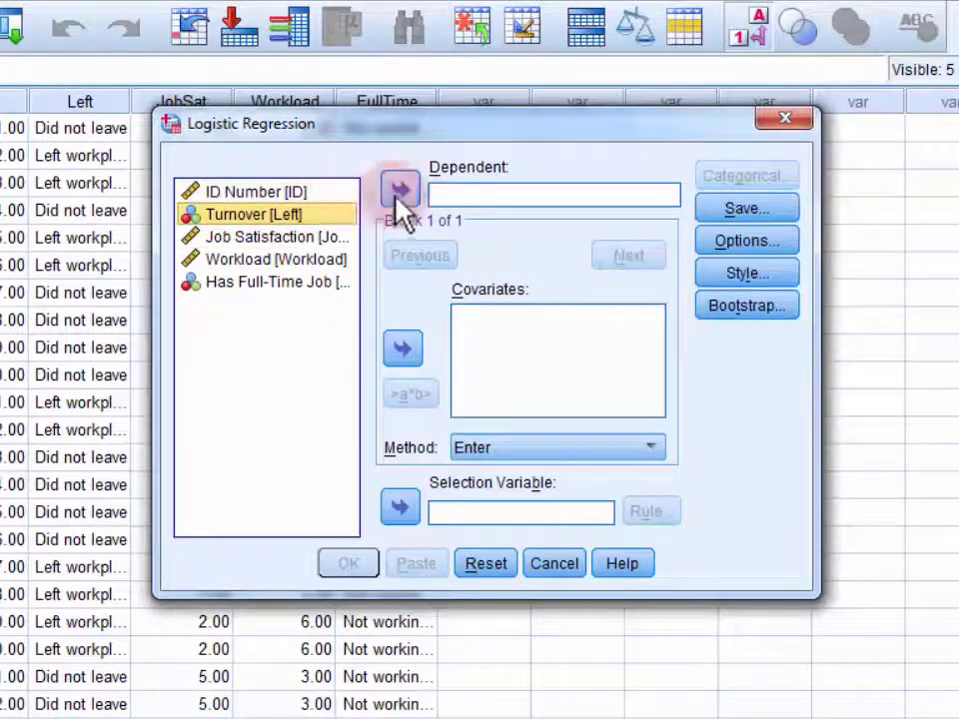
pyautogui.click(421, 192)
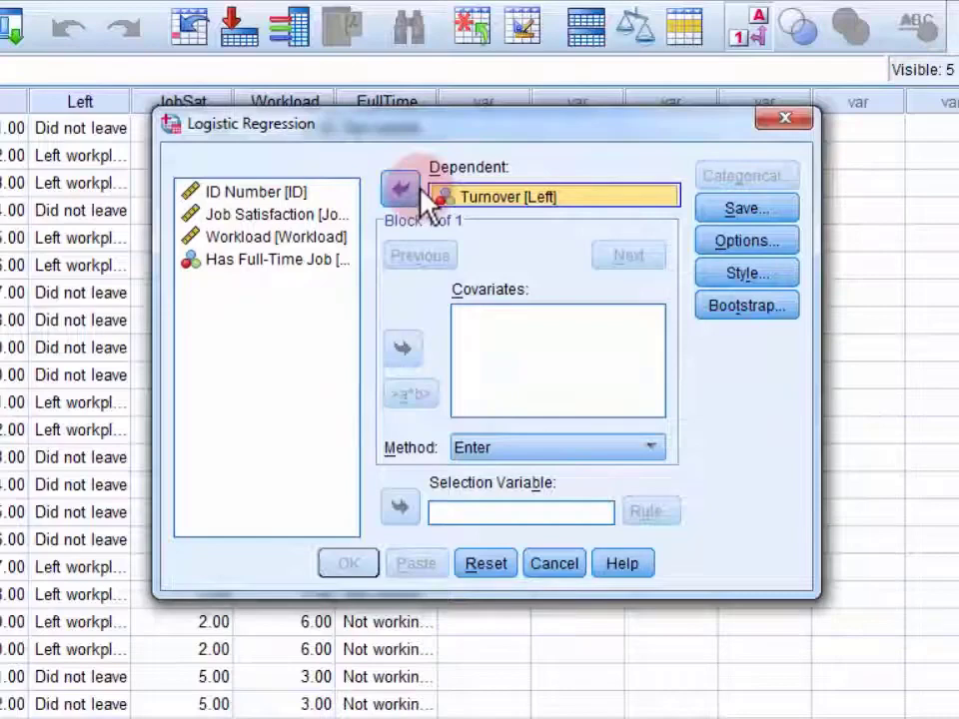
# Enter Workload and Has Full-Time Job as the covariates of the regression's first block
pyautogui.click(297, 239)
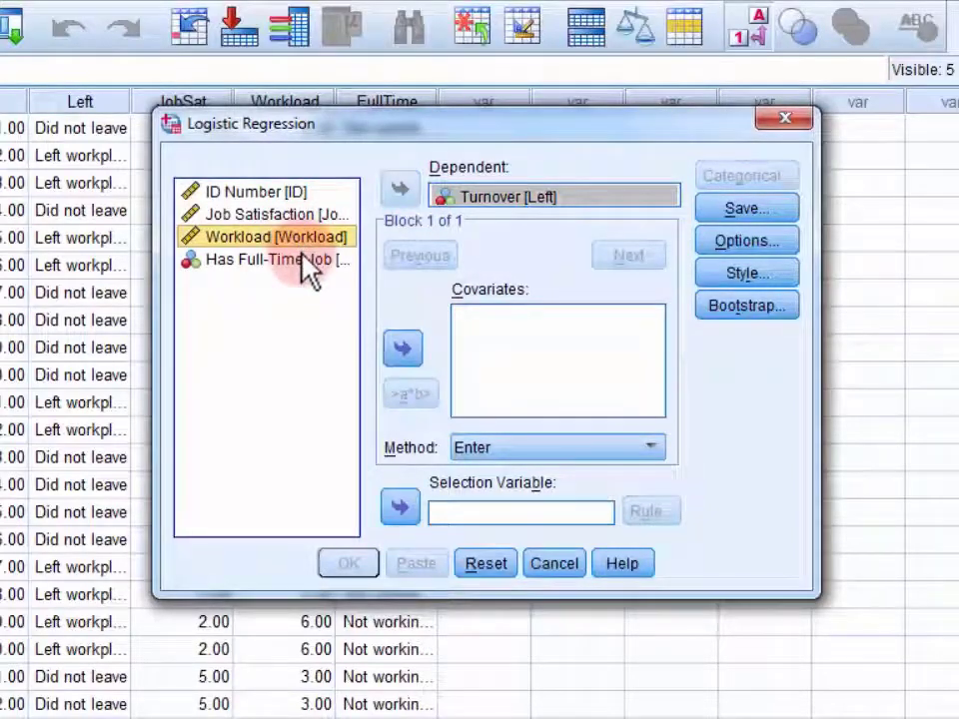
pyautogui.keyDown('ctrl'); pyautogui.click(298, 260); pyautogui.keyUp('ctrl')
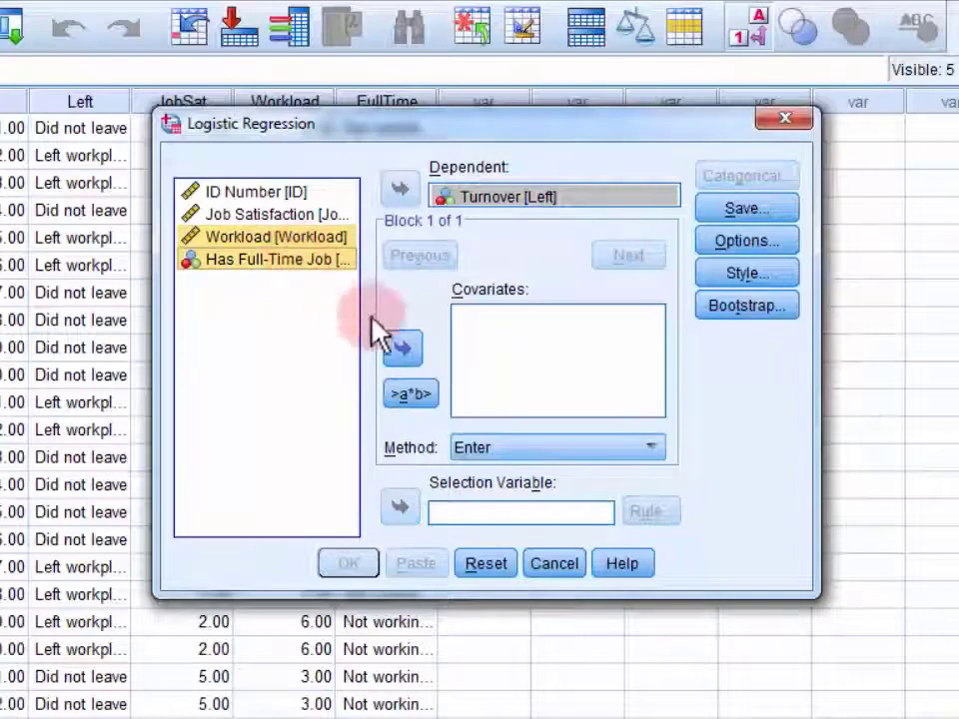
pyautogui.click(404, 348)
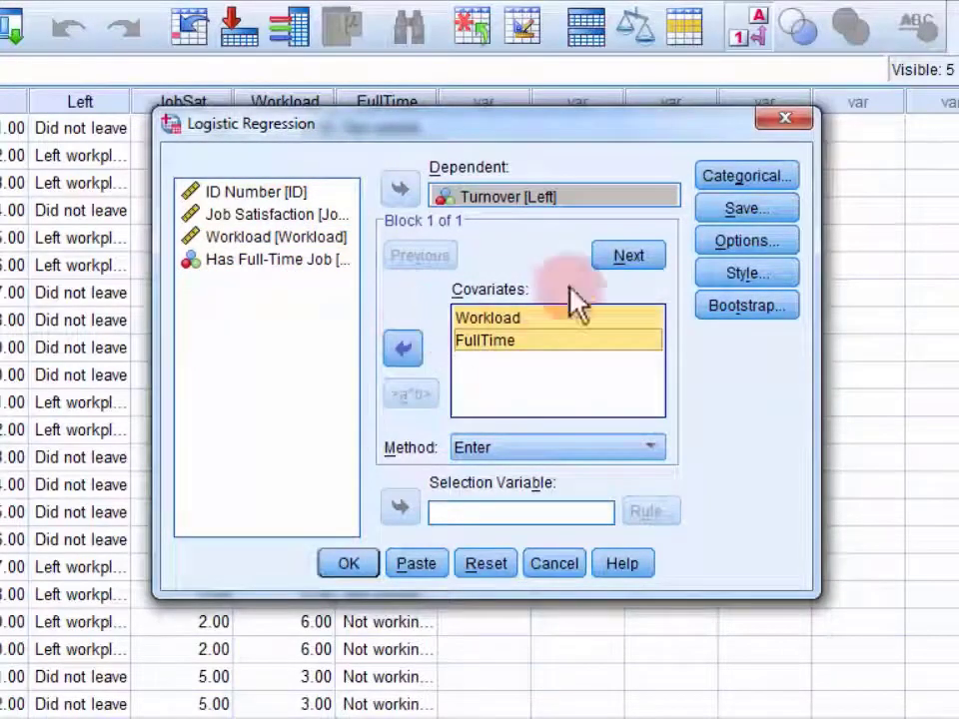
# Add a second block to the logistic regression with Job Satisfaction as its covariate
pyautogui.click(612, 253)
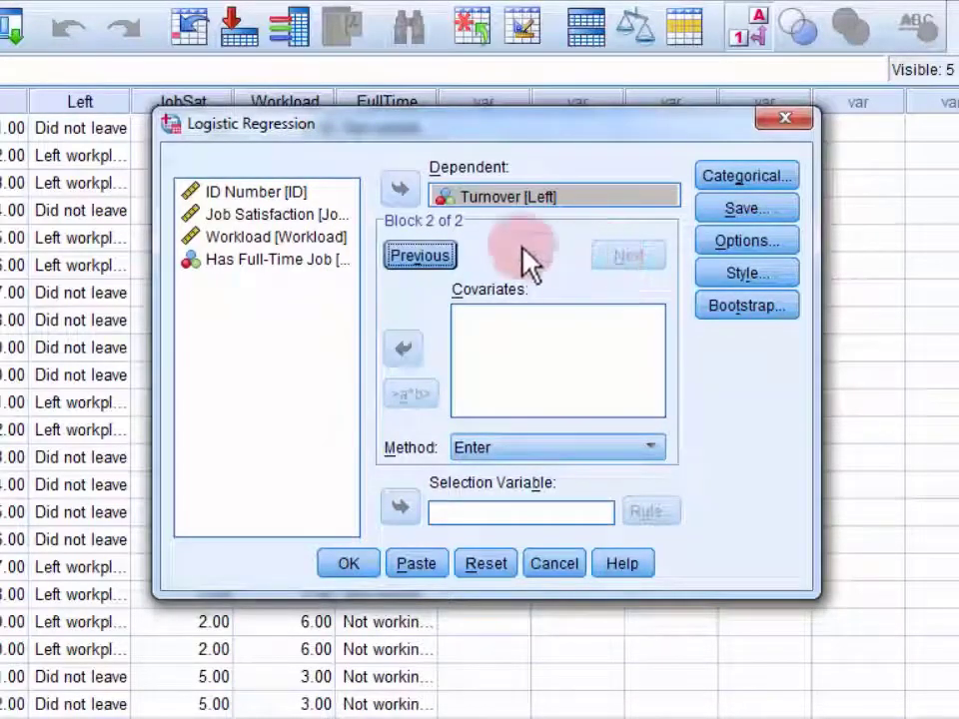
pyautogui.click(274, 229)
pyautogui.click(403, 352)
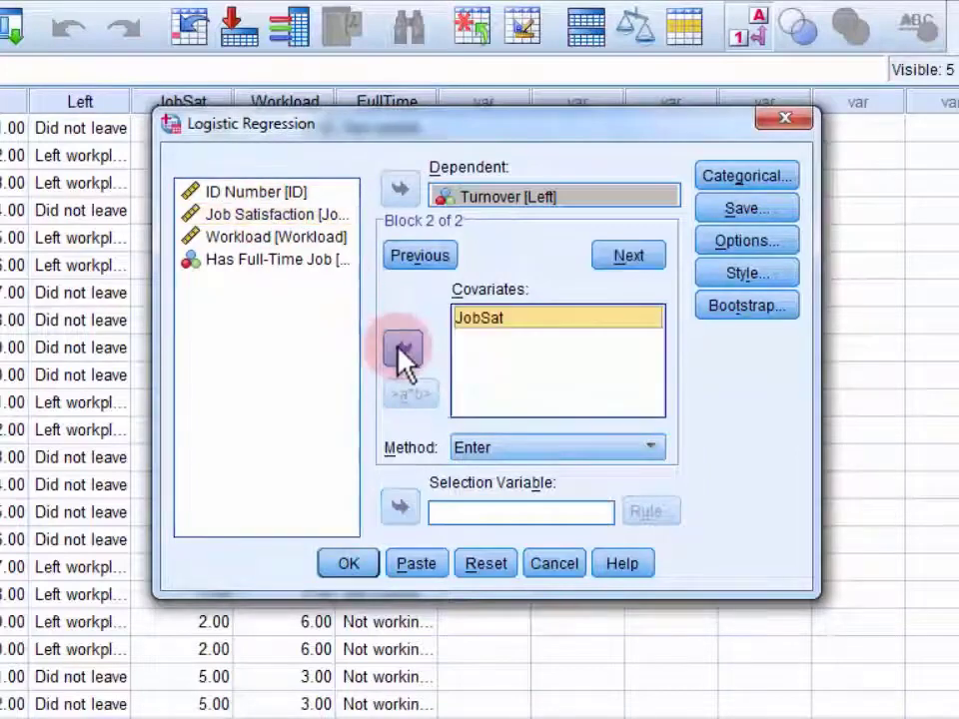
pyautogui.click(549, 320)
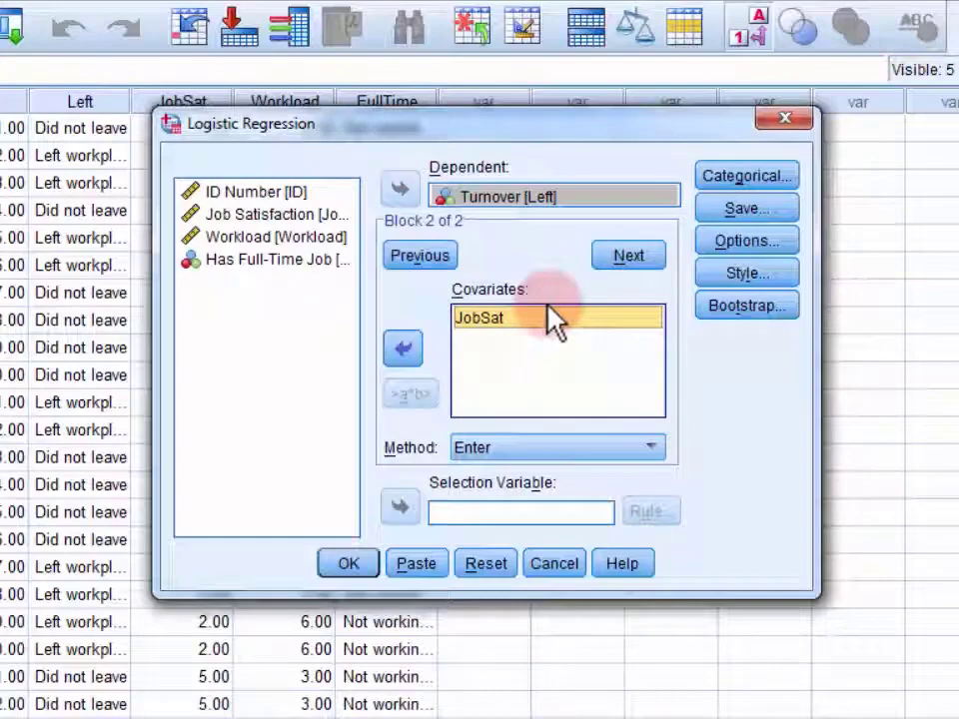
# Define Has Full-Time Job as a categorical covariate and choose the first category as the reference for its indicator contrast
pyautogui.click(764, 179)
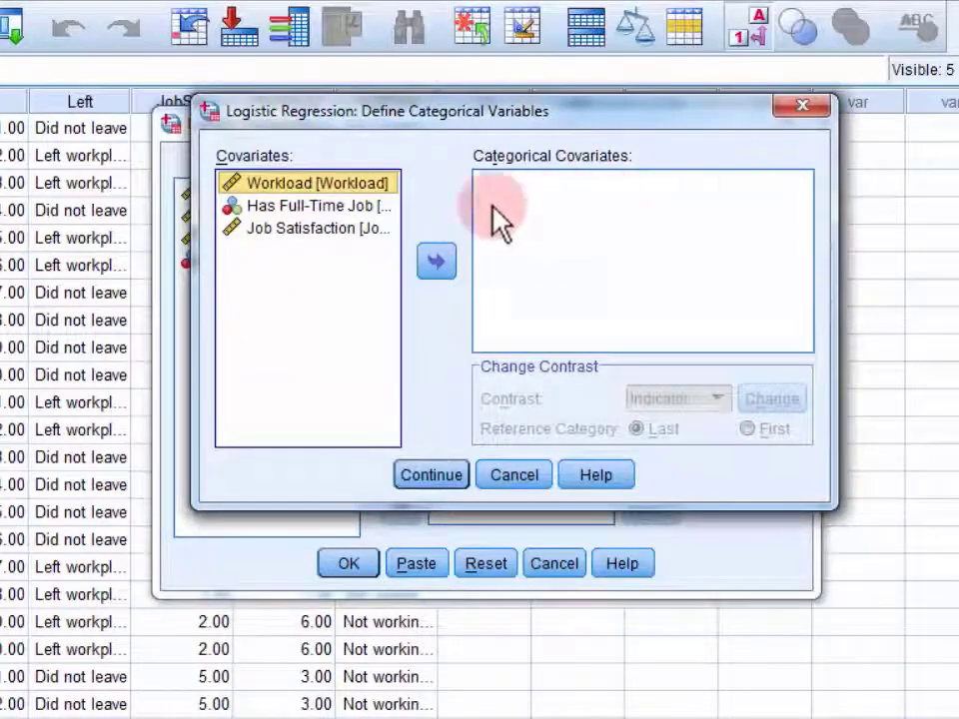
pyautogui.click(366, 212)
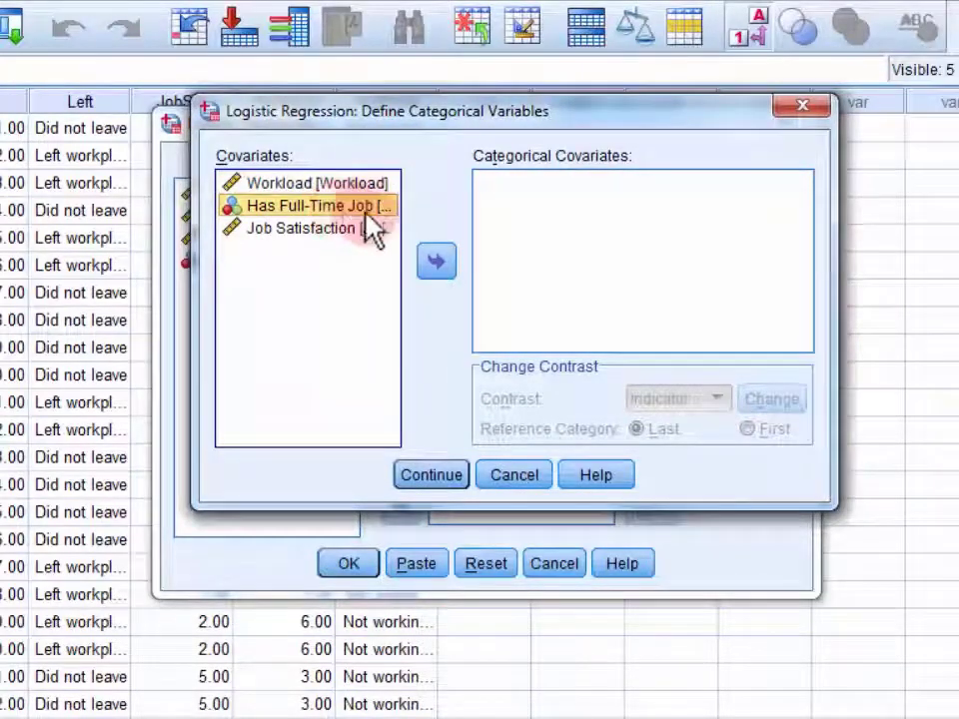
pyautogui.click(570, 228)
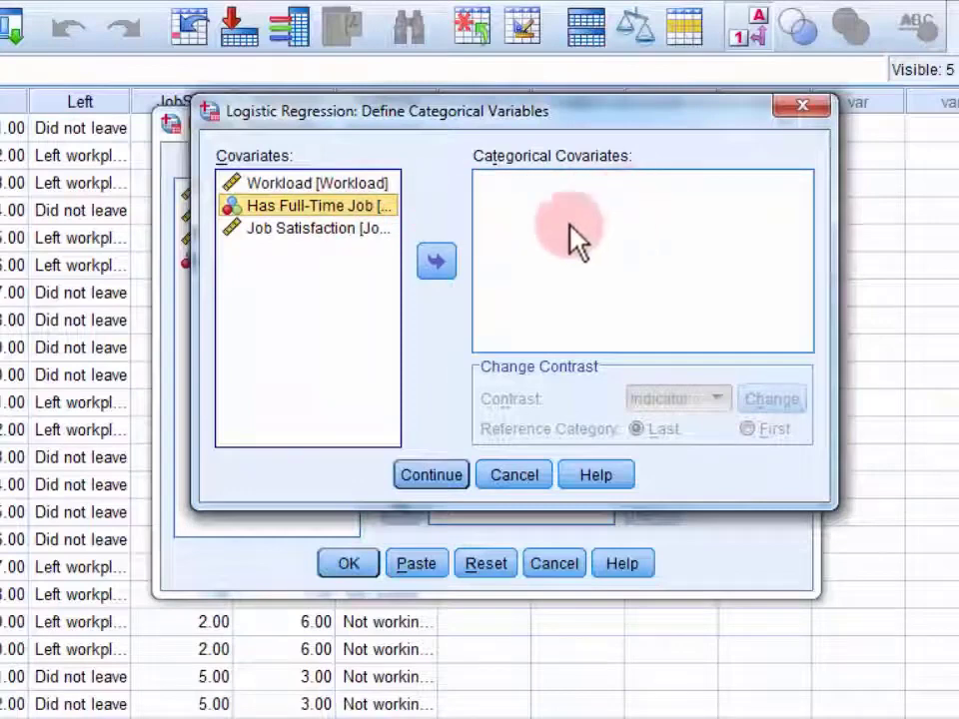
pyautogui.click(442, 268)
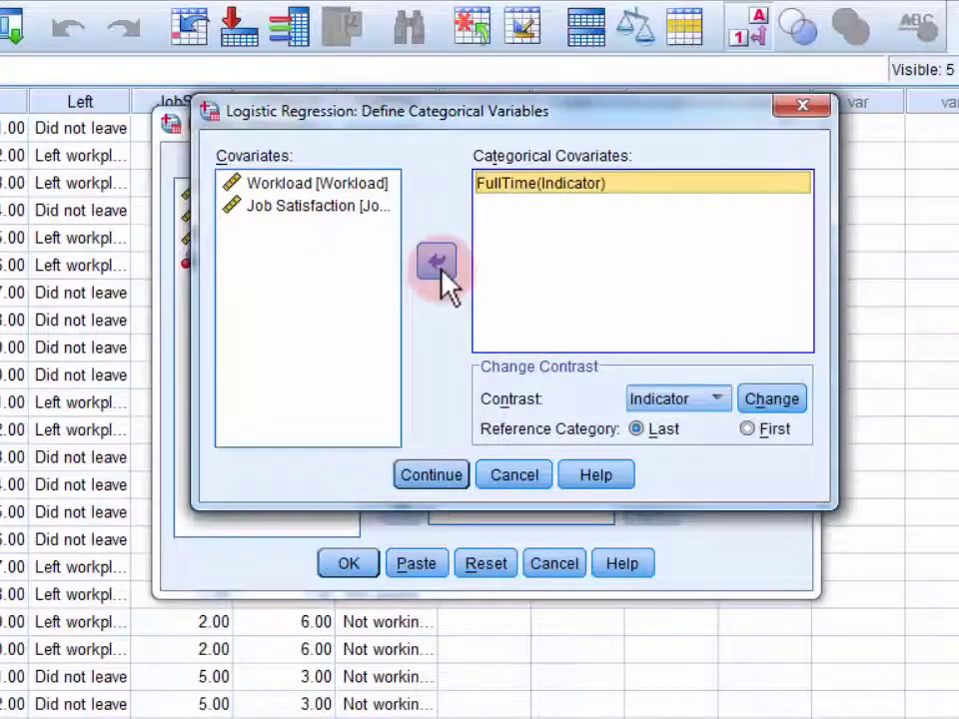
pyautogui.click(610, 279)
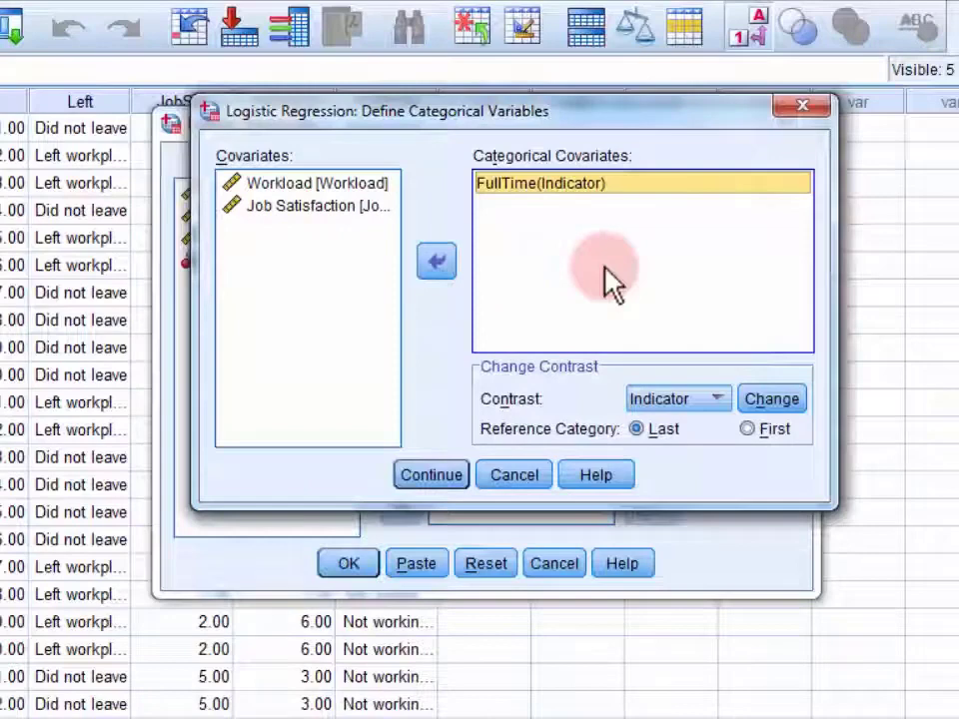
pyautogui.click(754, 431)
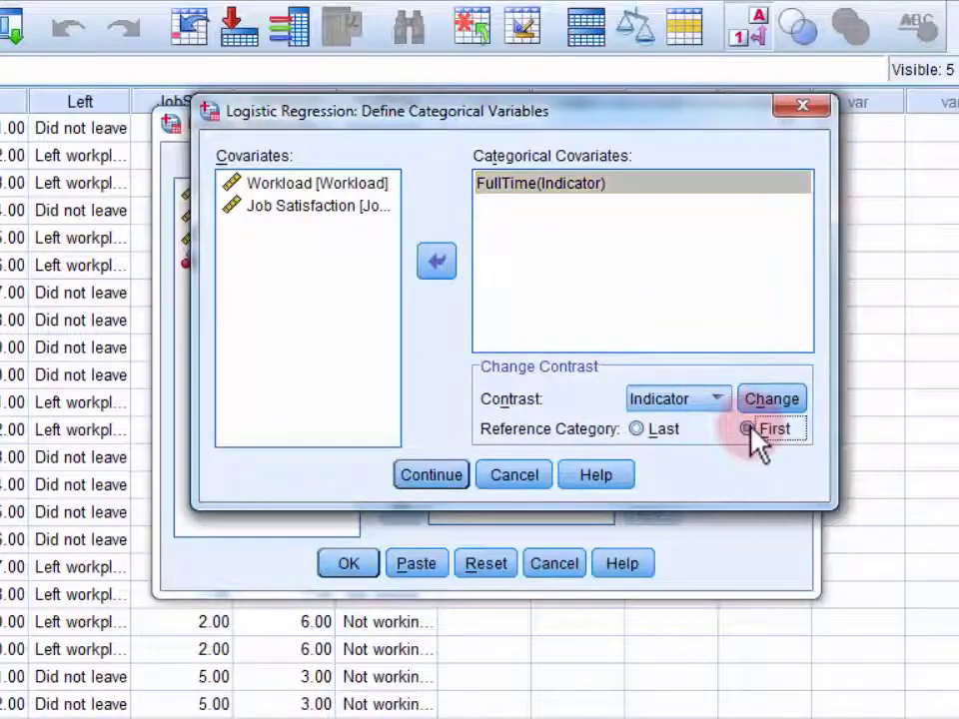
# Request classification plots, Hosmer-Lemeshow goodness-of-fit, casewise listing of residuals and the 95% CI for exp(B), and run the logistic regression
pyautogui.click(452, 478)
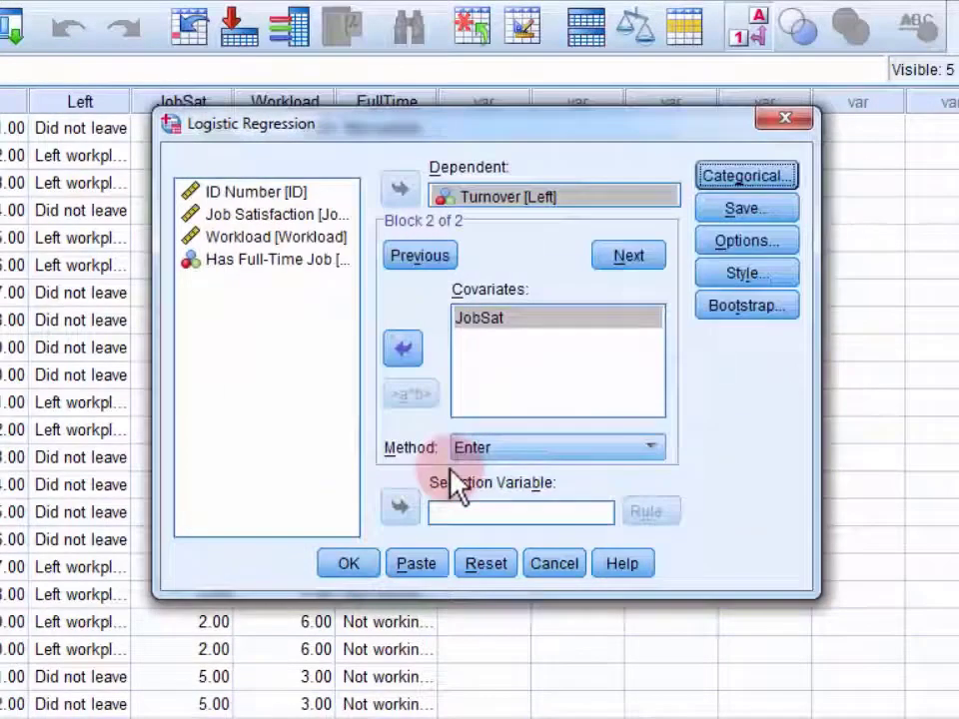
pyautogui.click(736, 242)
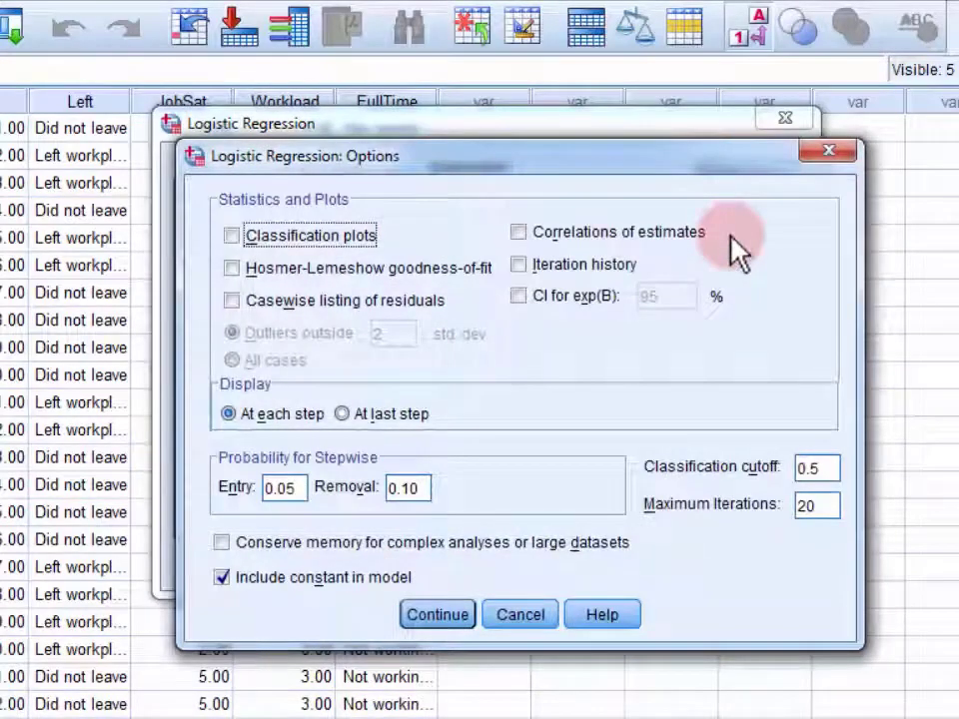
pyautogui.click(344, 241)
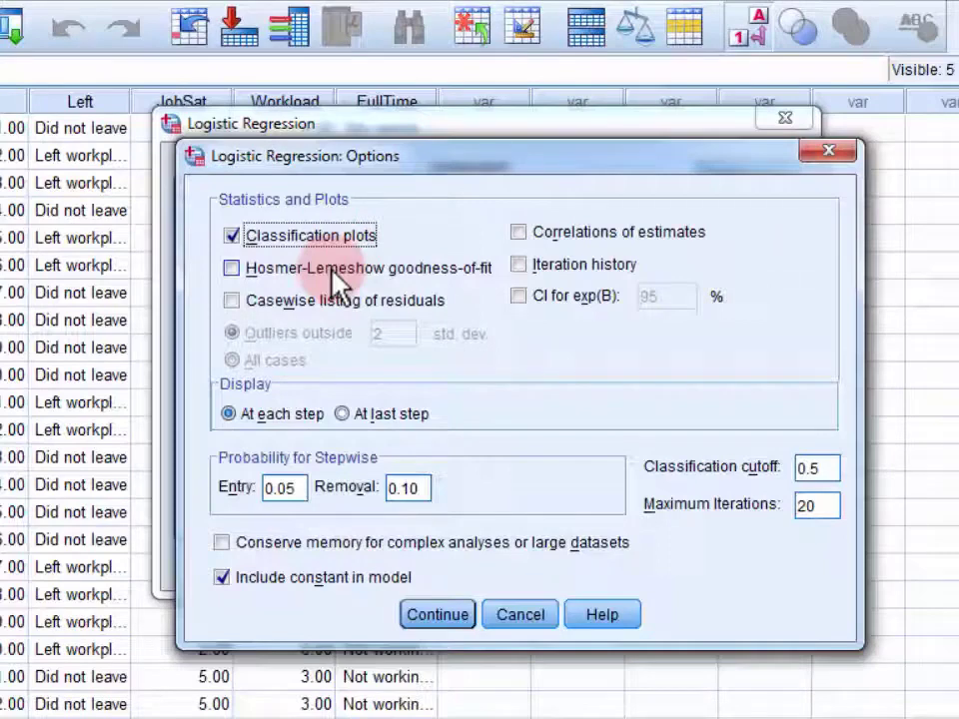
pyautogui.click(338, 283)
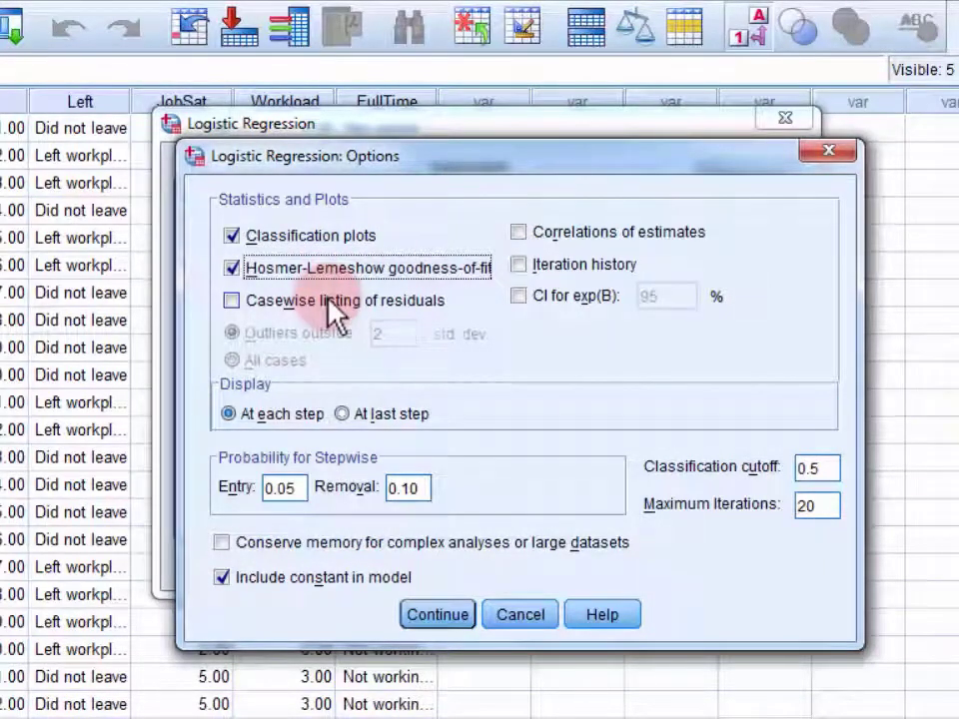
pyautogui.click(326, 301)
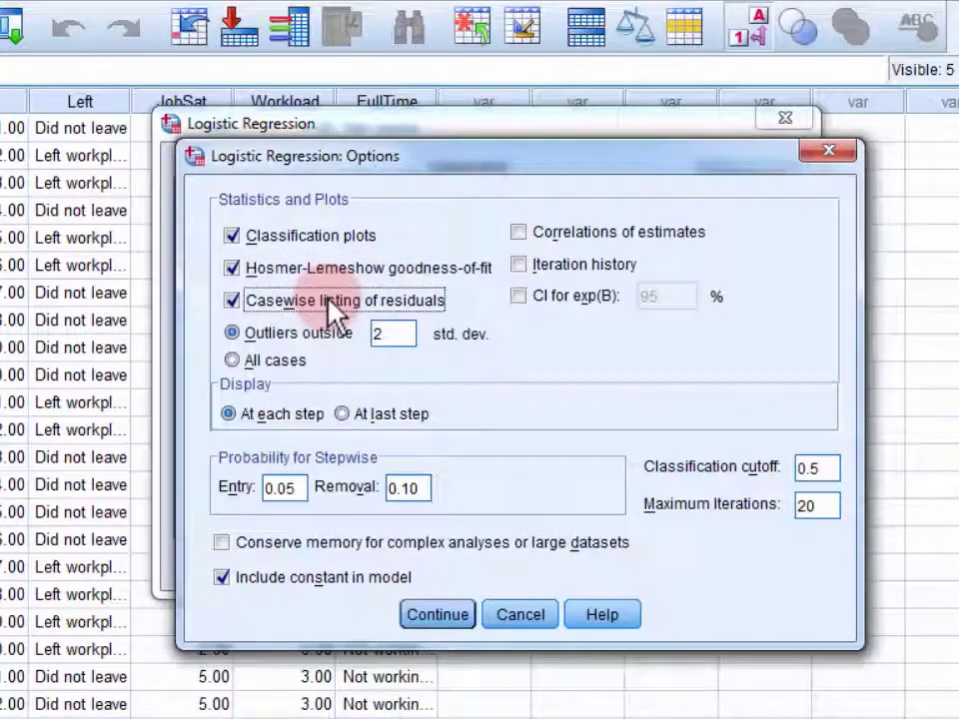
pyautogui.click(533, 292)
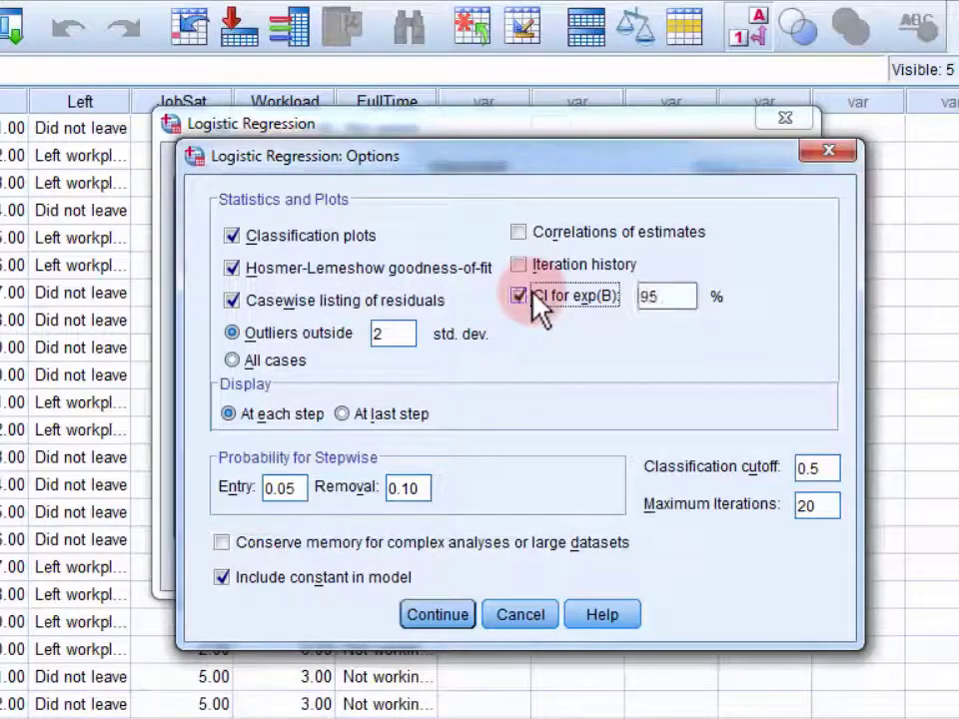
pyautogui.click(448, 616)
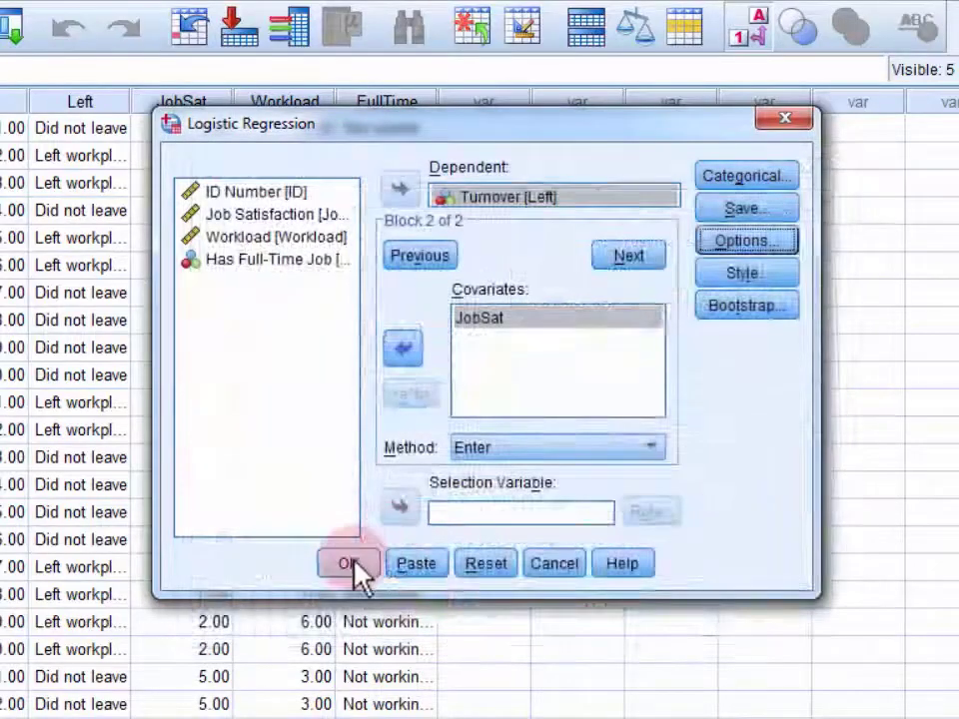
pyautogui.click(352, 564)
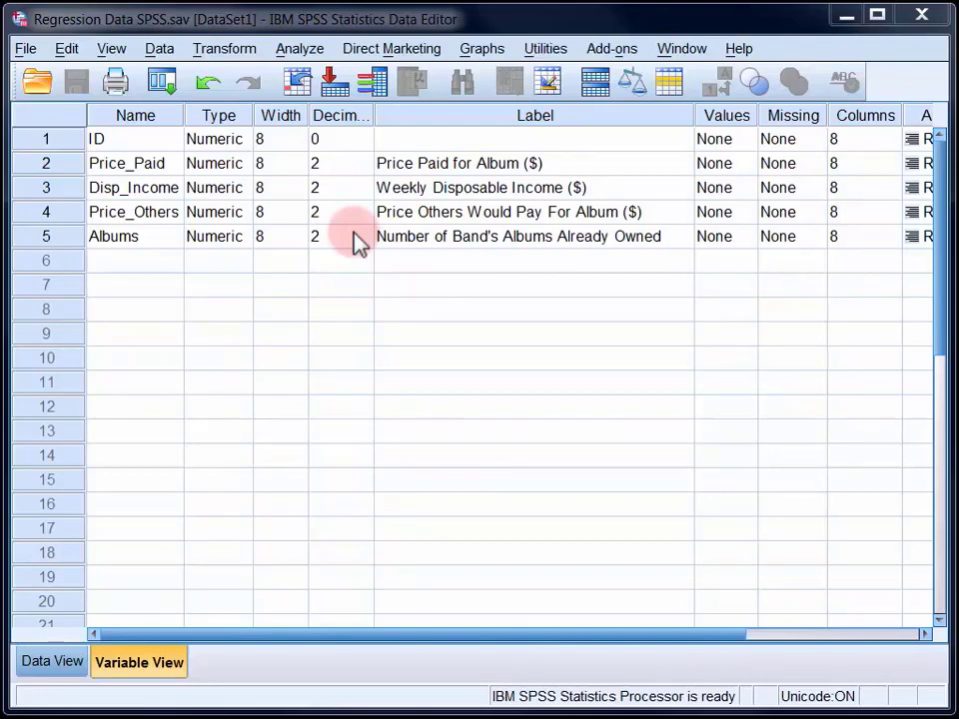
# Start a linear regression on the album data with Price Paid for Album ($) as the dependent variable
pyautogui.click(69, 668)
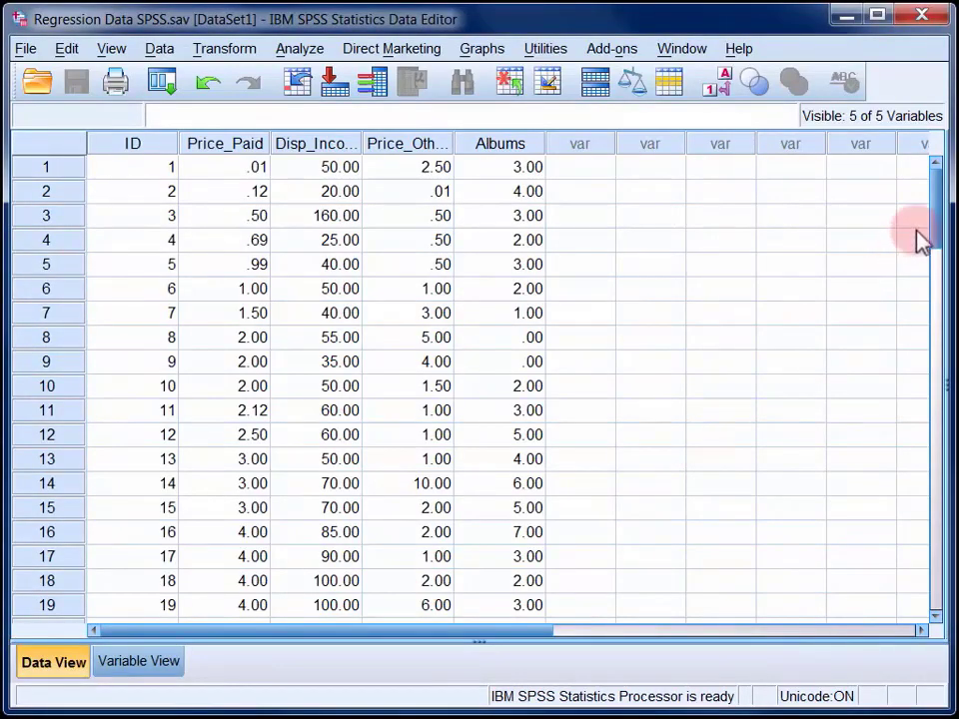
pyautogui.moveTo(938, 231); pyautogui.dragTo(939, 439)
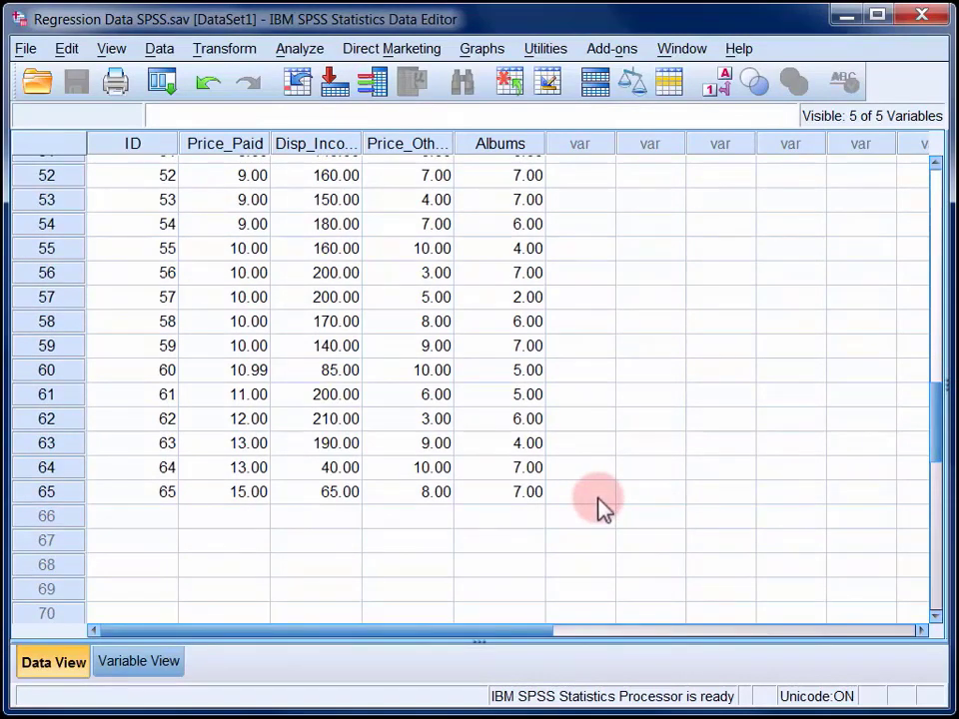
pyautogui.click(296, 48)
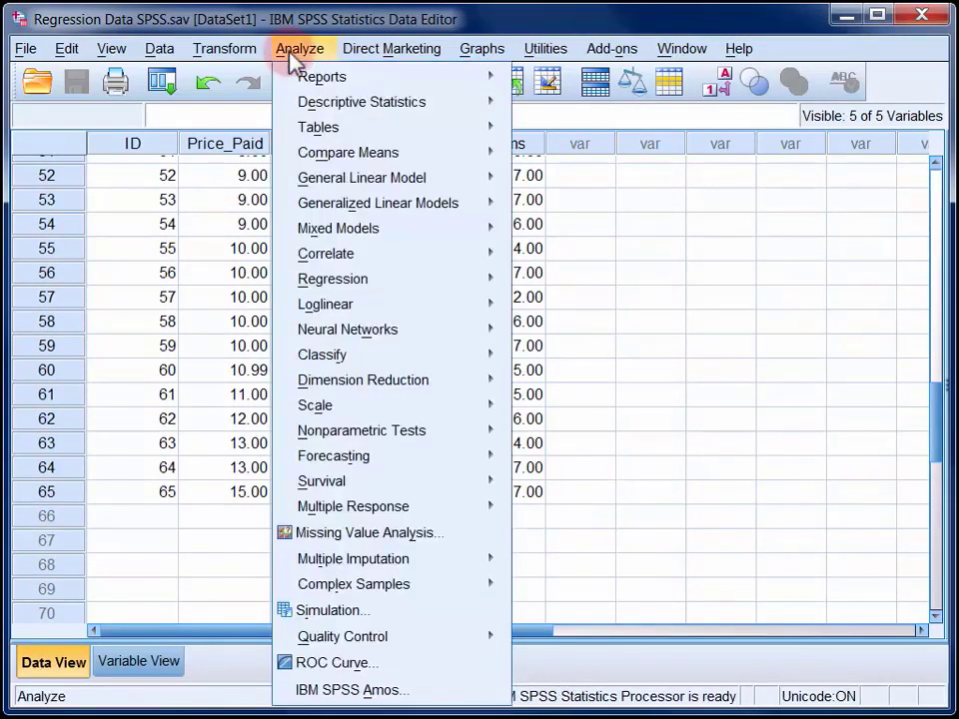
pyautogui.click(333, 289)
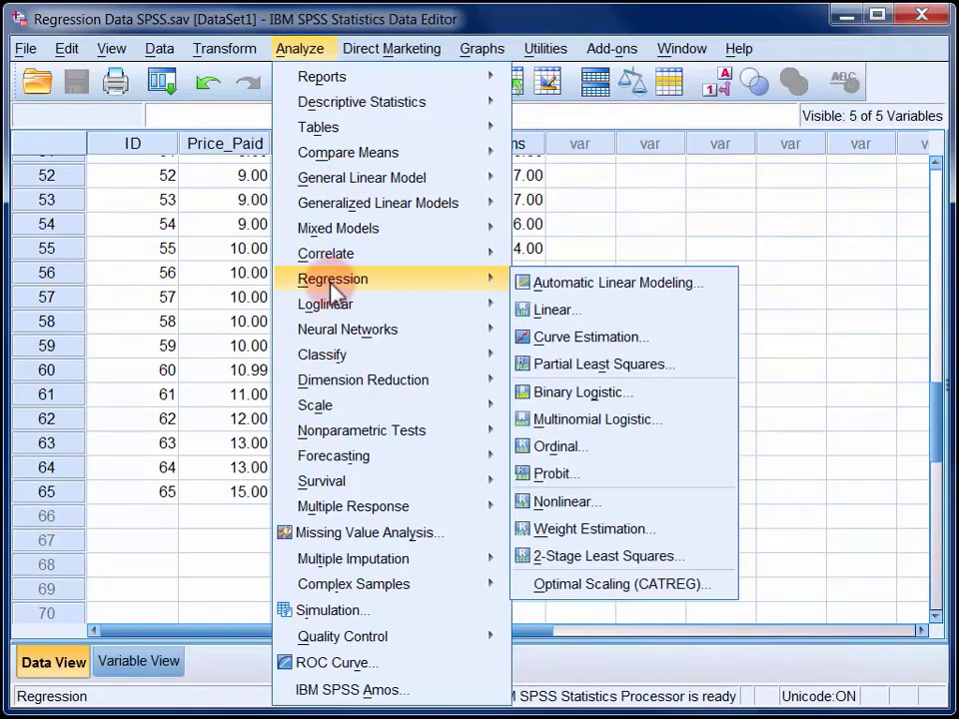
pyautogui.click(580, 313)
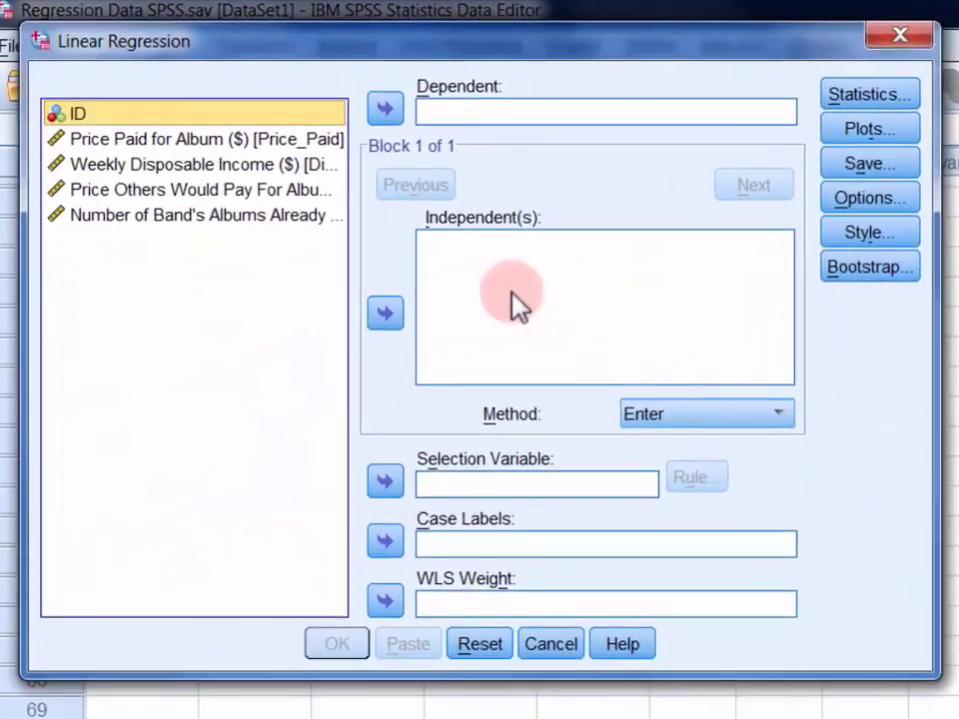
pyautogui.click(287, 150)
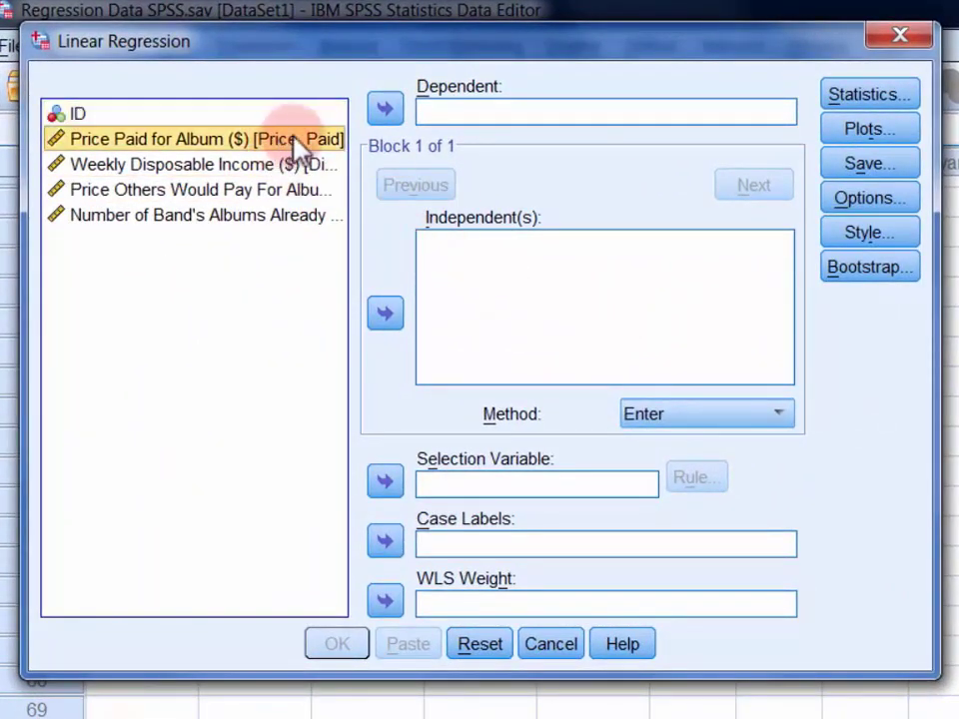
pyautogui.click(386, 108)
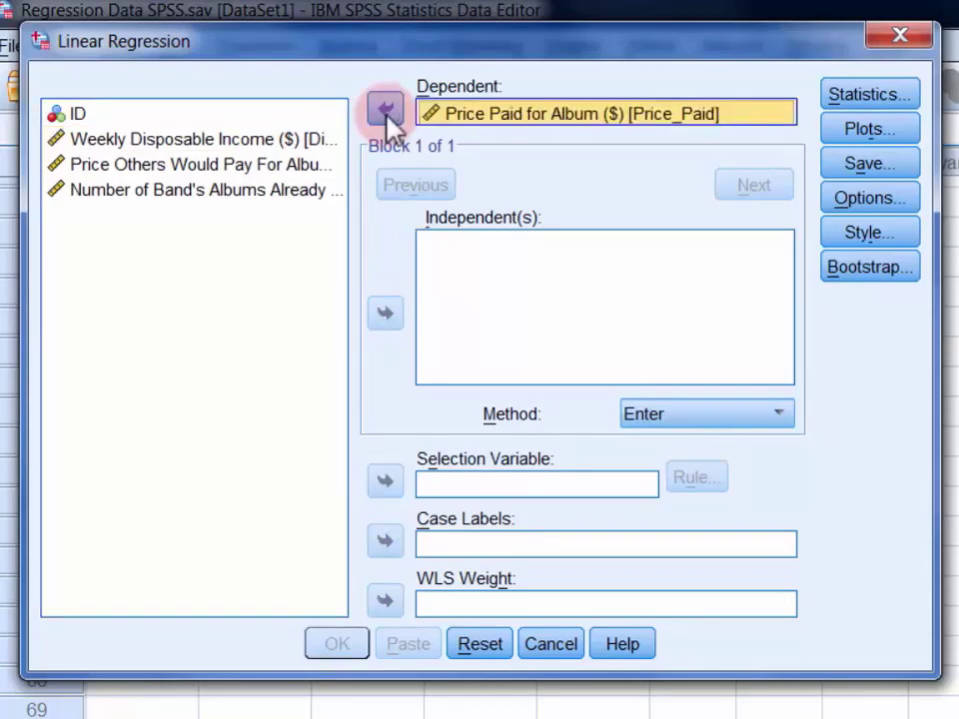
# Add Weekly Disposable Income ($) and Price Others Would Pay For Album ($) as independent variables in block 1
pyautogui.click(290, 141)
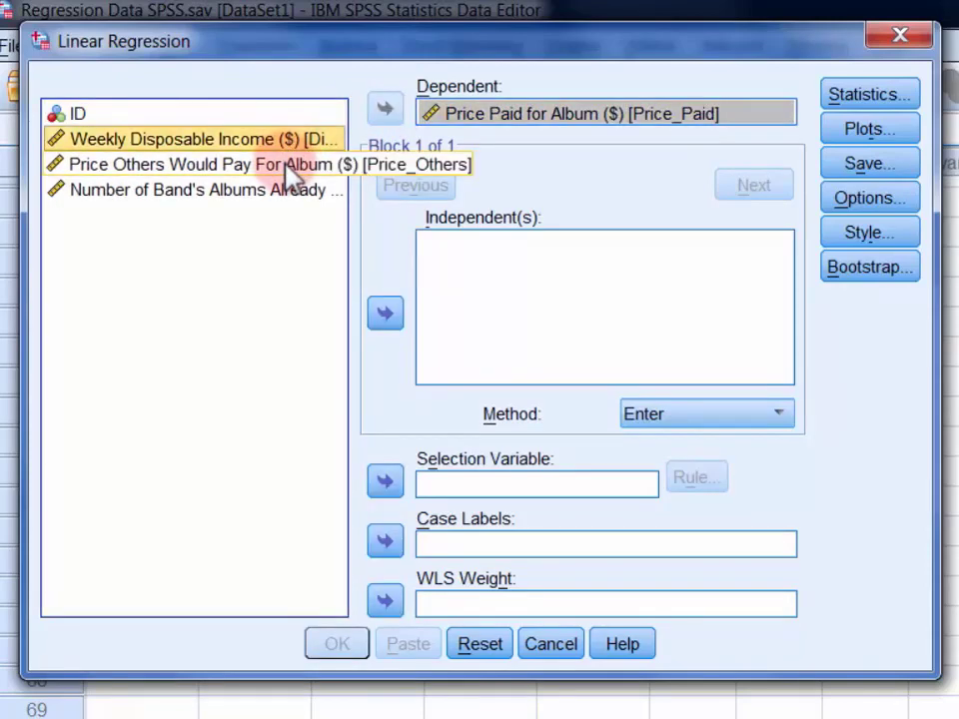
pyautogui.keyDown('ctrl'); pyautogui.click(289, 164); pyautogui.keyUp('ctrl')
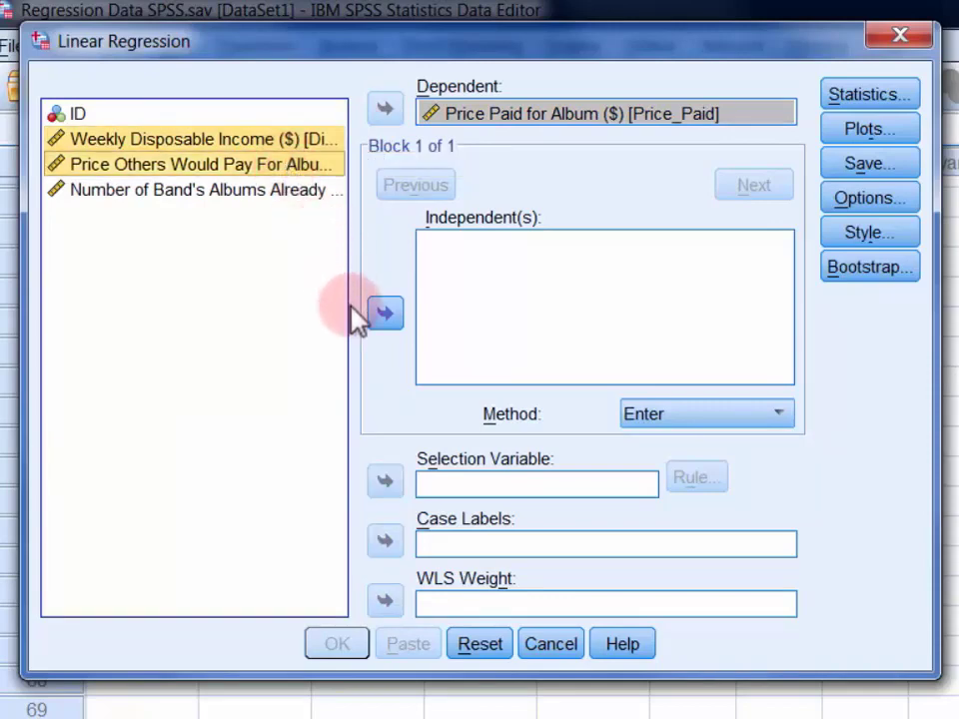
pyautogui.click(388, 315)
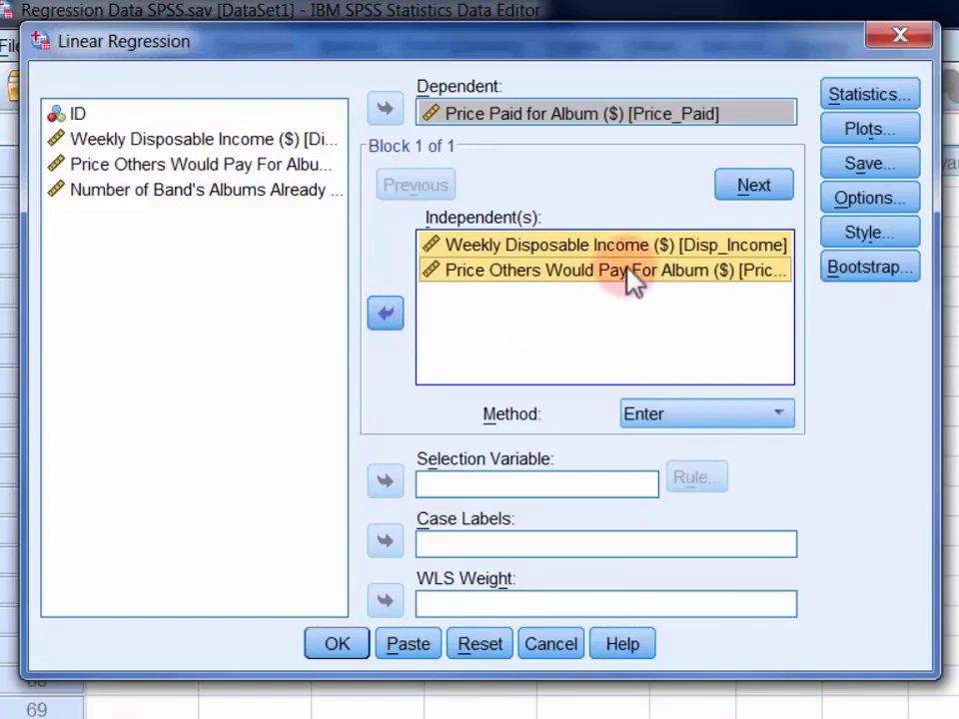
# Create a second predictor block containing Number of Band's Albums Already Owned
pyautogui.click(752, 188)
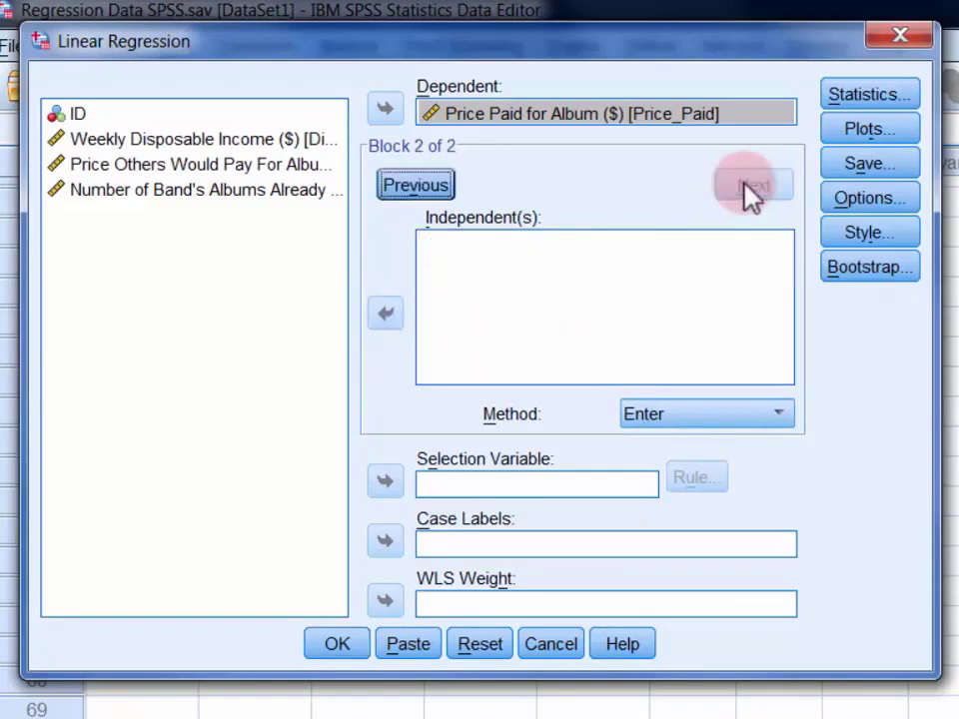
pyautogui.click(296, 197)
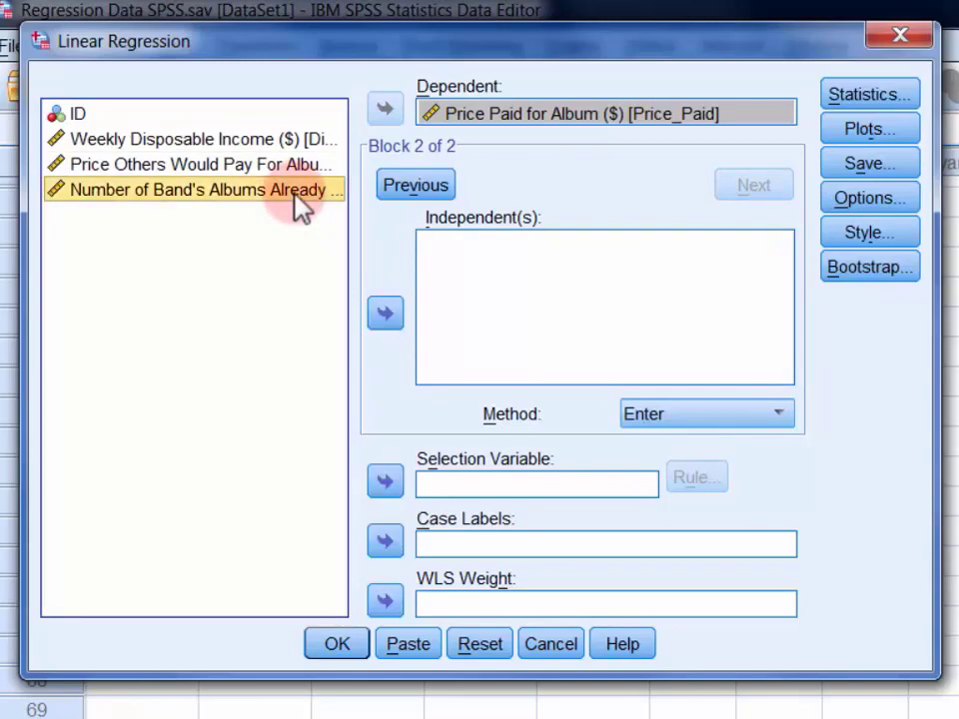
pyautogui.click(382, 315)
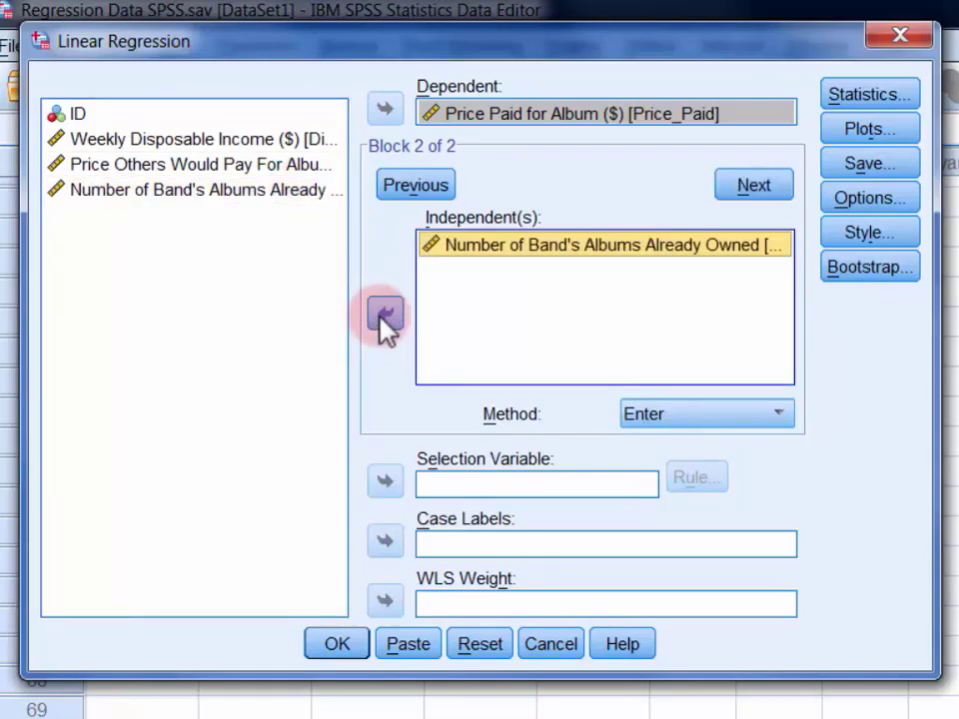
# Add 95% confidence intervals, R squared change, descriptives, part and partial correlations, and collinearity diagnostics to the regression statistics
pyautogui.click(866, 96)
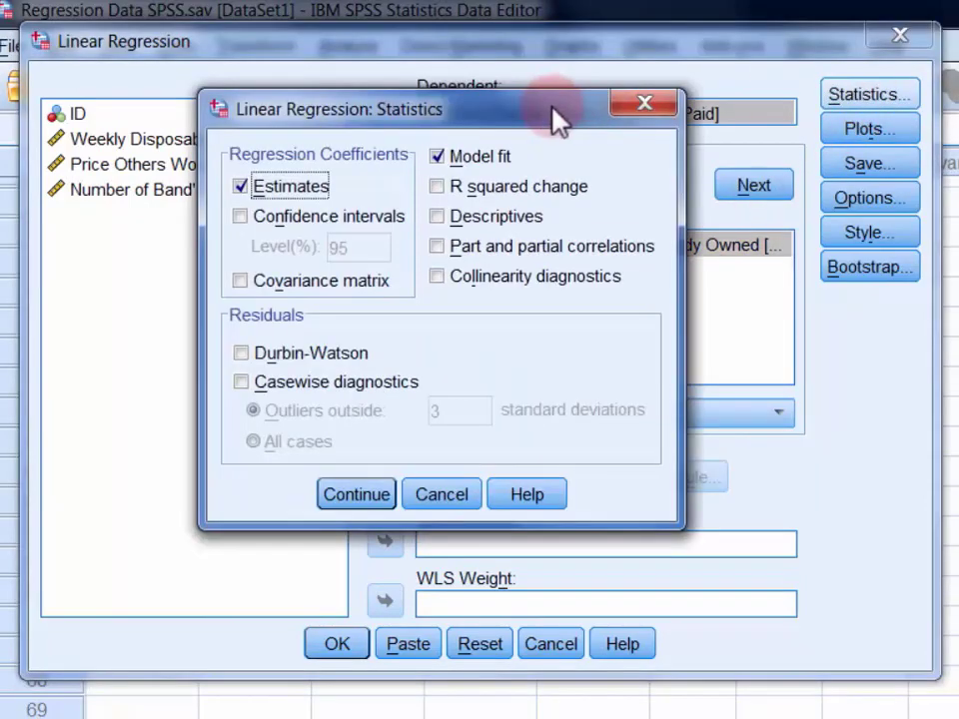
pyautogui.moveTo(552, 117); pyautogui.dragTo(650, 160)
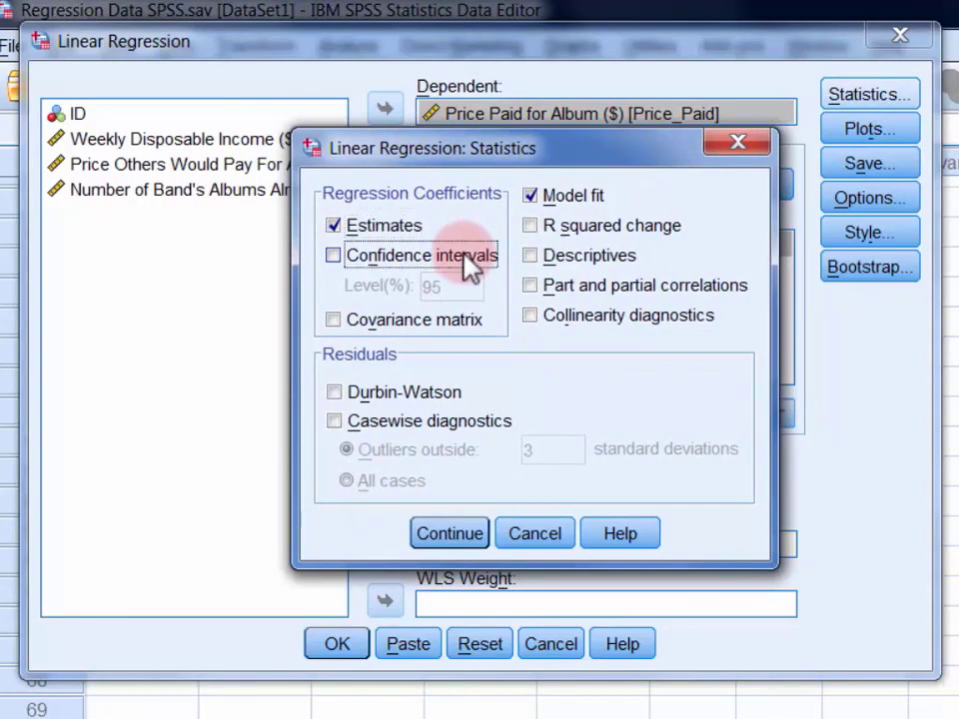
pyautogui.click(465, 260)
pyautogui.click(545, 228)
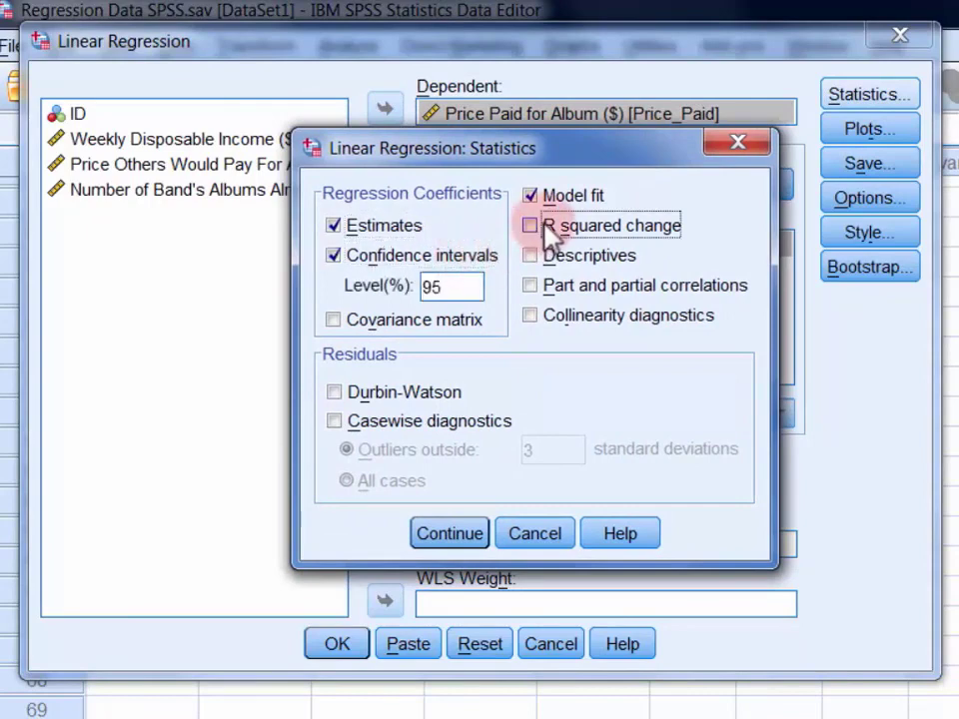
pyautogui.click(552, 262)
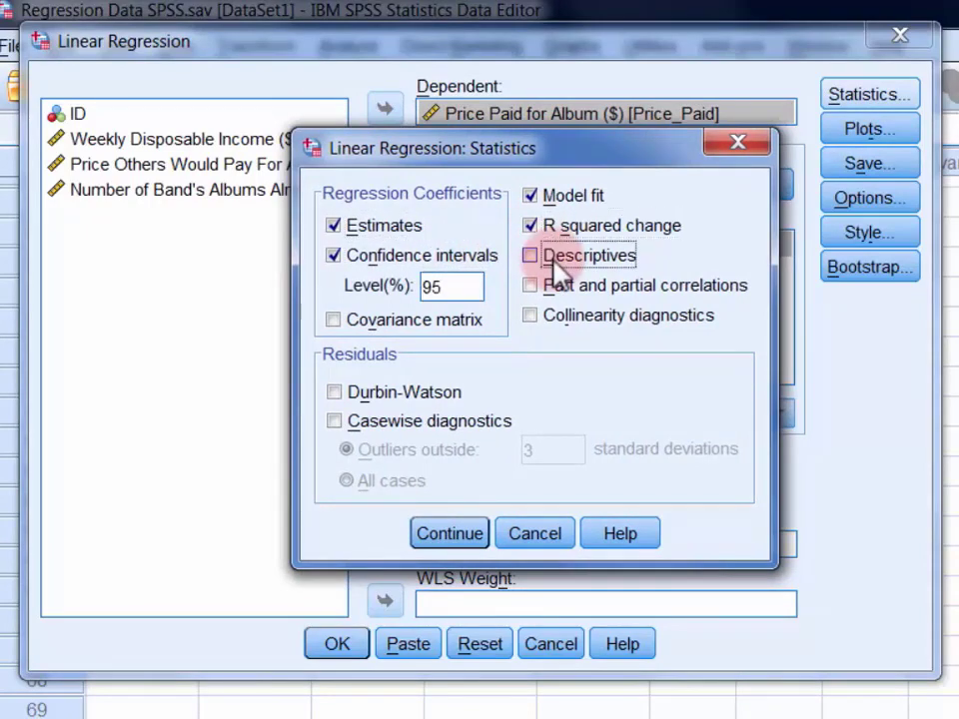
pyautogui.click(566, 286)
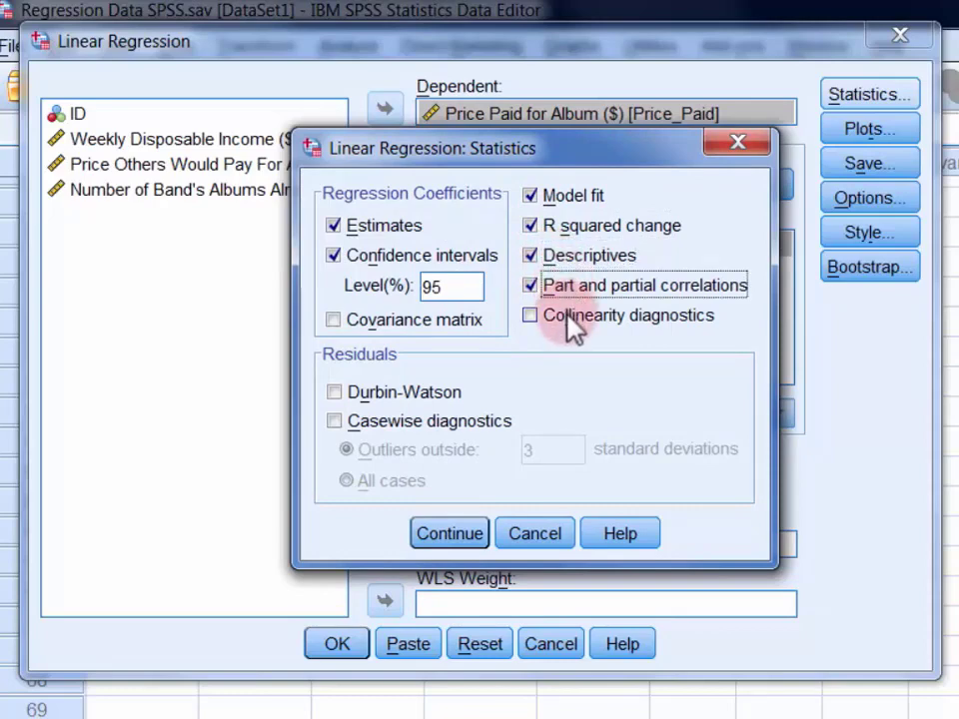
pyautogui.click(571, 326)
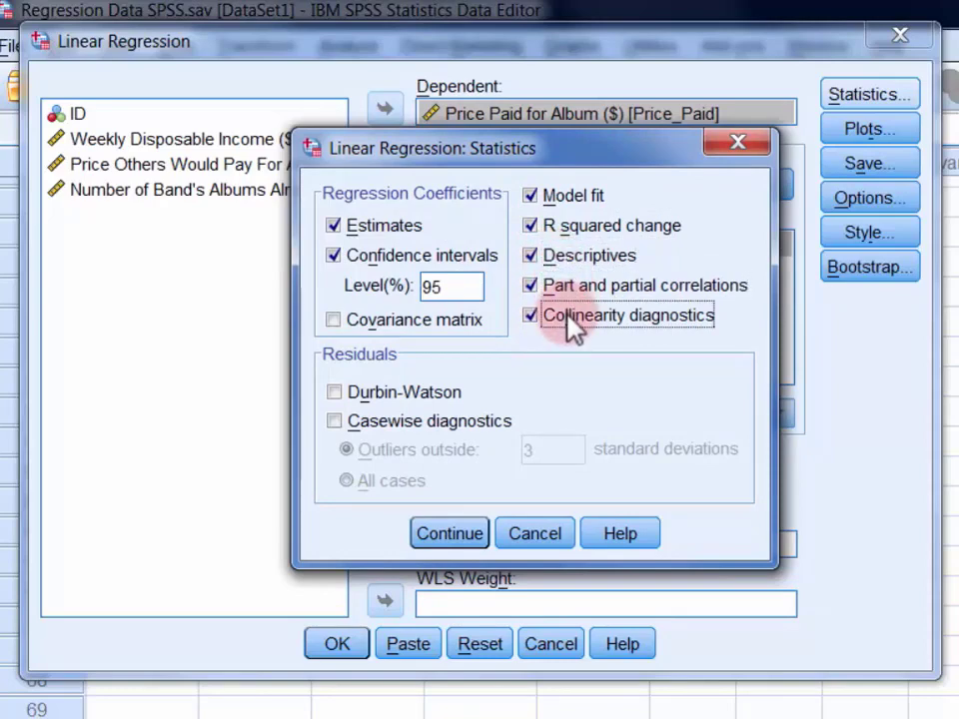
pyautogui.click(475, 537)
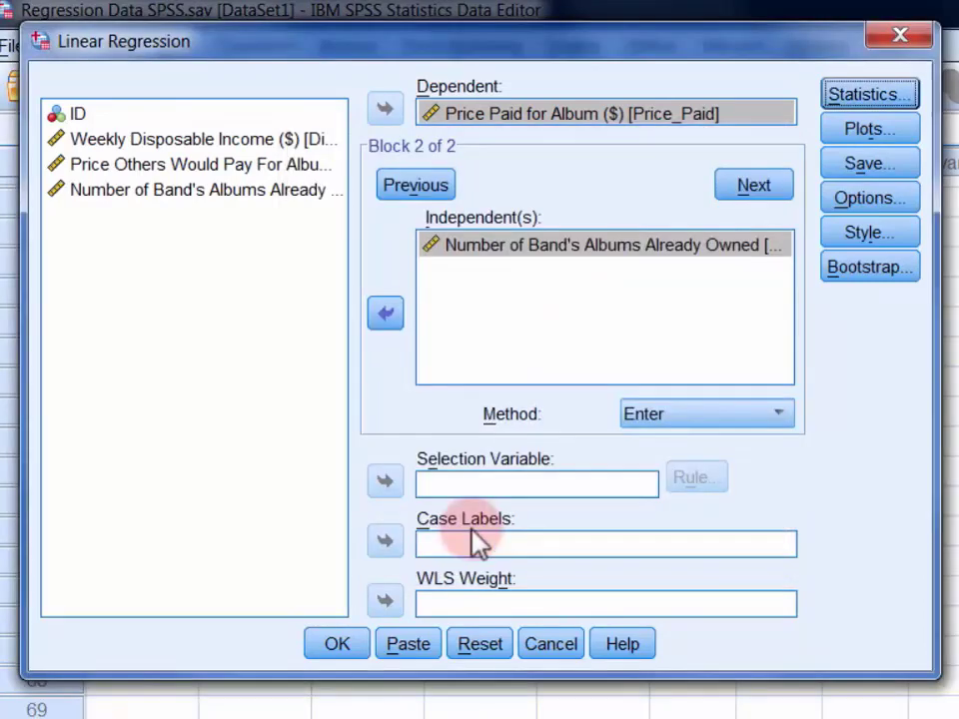
# Request a scatterplot of *ZRESID (Y) against *ZPRED (X), plus a histogram and normal probability plot of the standardized residuals
pyautogui.click(827, 140)
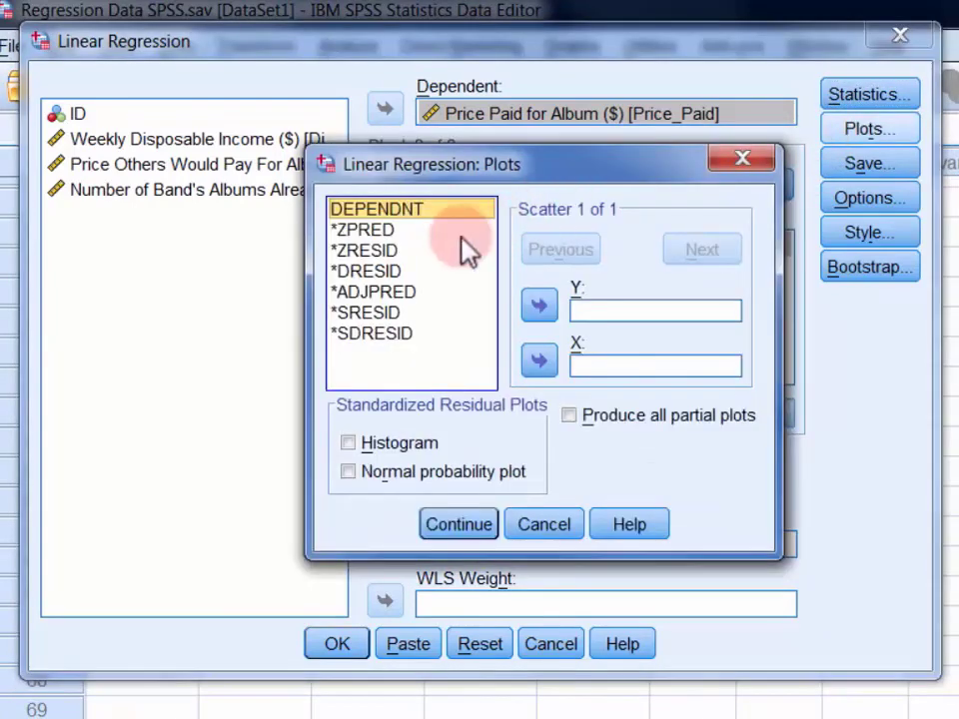
pyautogui.click(384, 251)
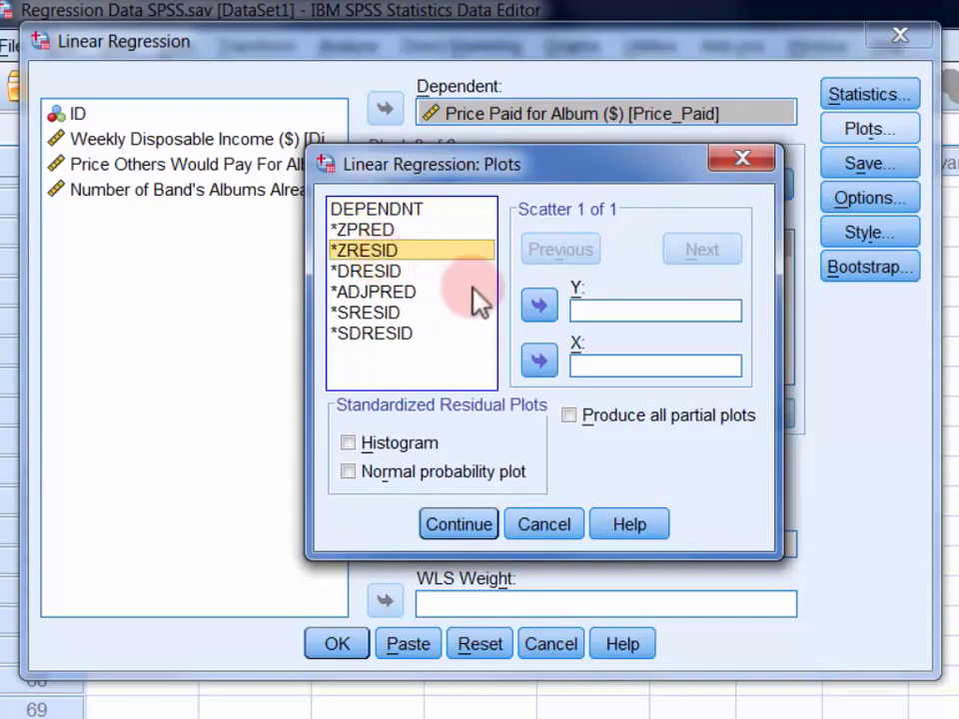
pyautogui.click(531, 307)
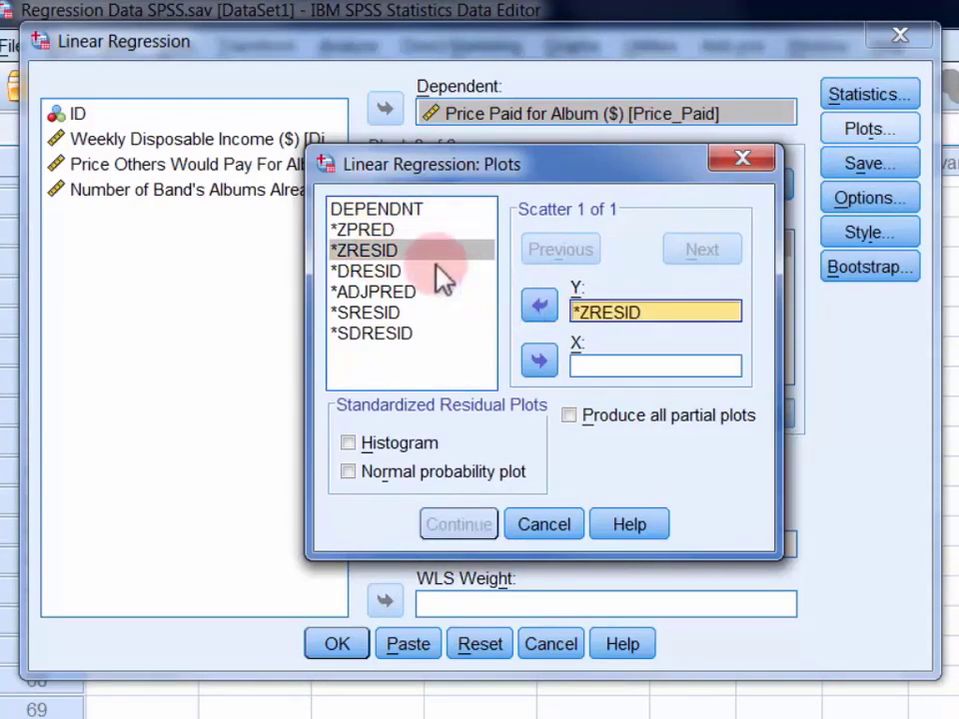
pyautogui.click(392, 230)
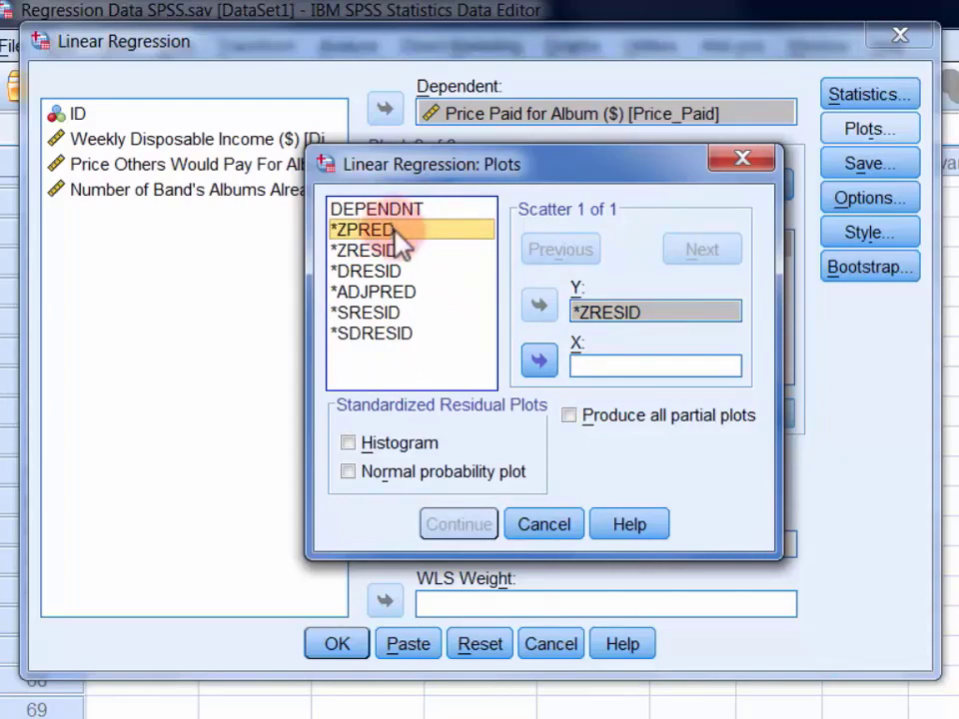
pyautogui.click(533, 365)
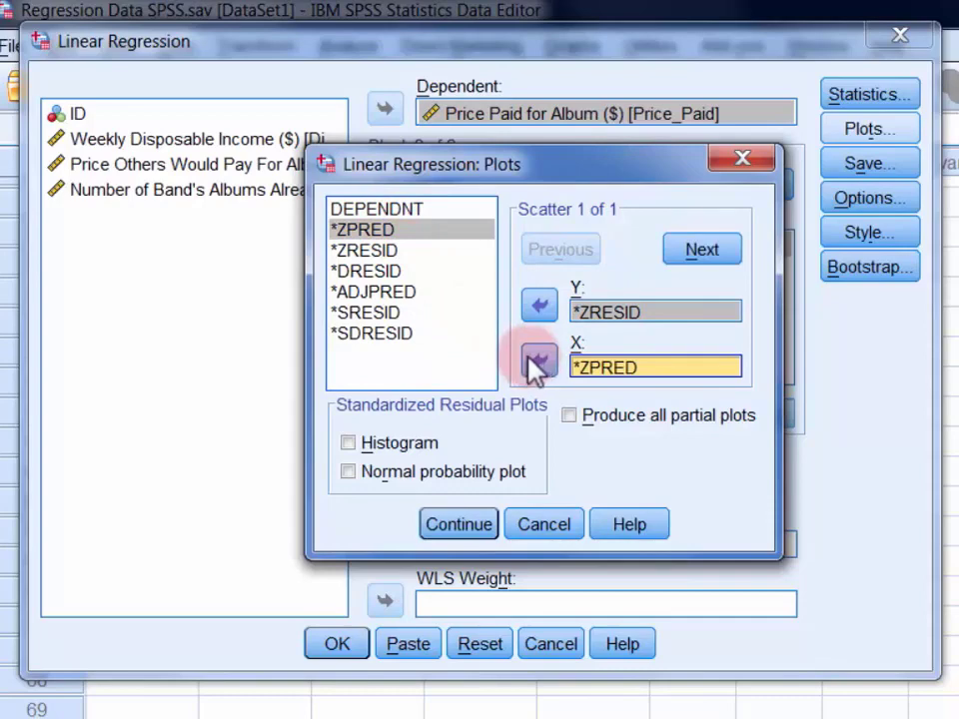
pyautogui.click(399, 444)
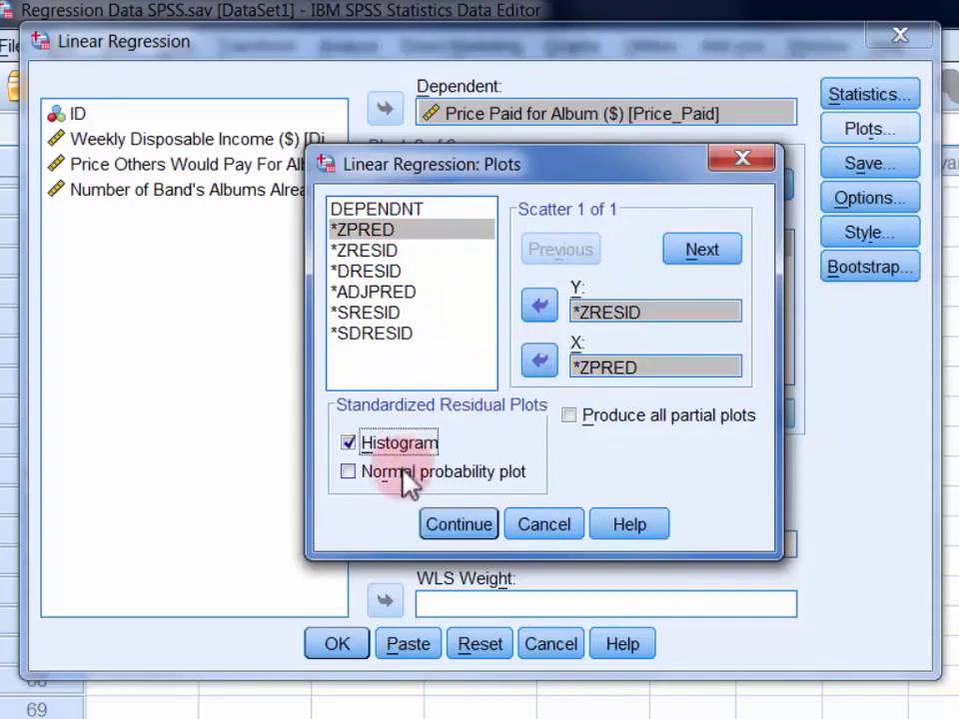
pyautogui.click(401, 474)
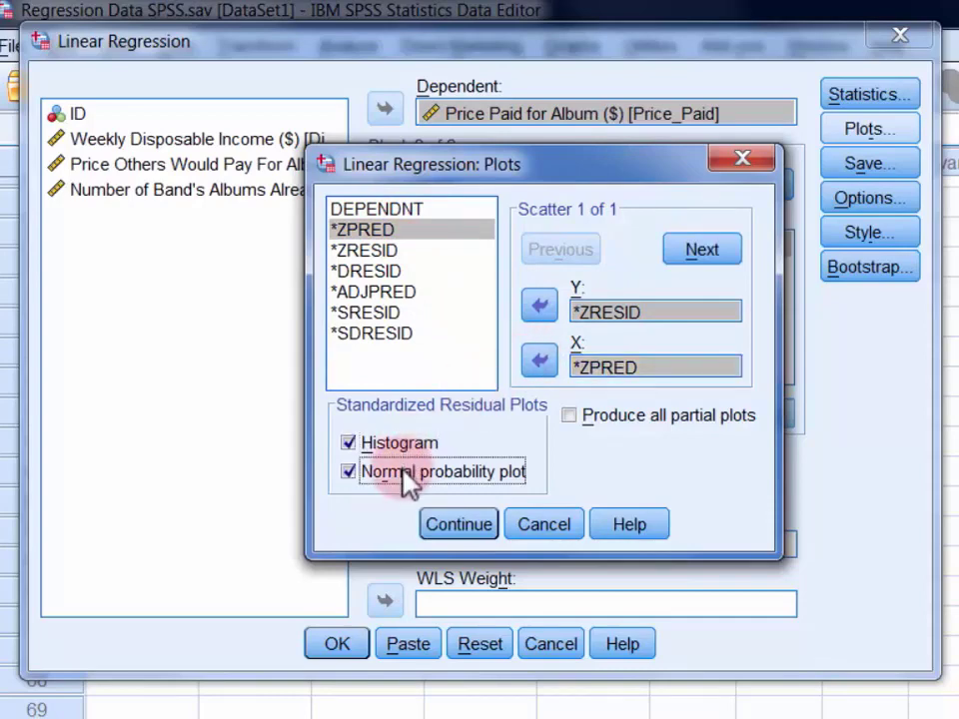
pyautogui.click(448, 523)
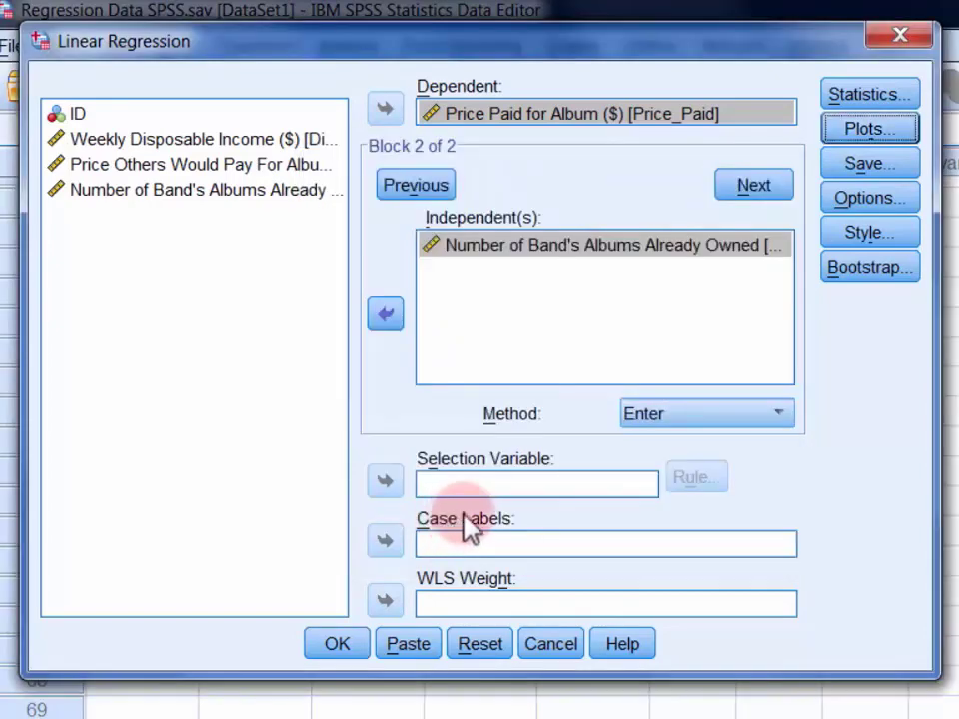
# Save standardized residuals, Mahalanobis distances and Cook's distances as new variables, and run the regression
pyautogui.click(857, 168)
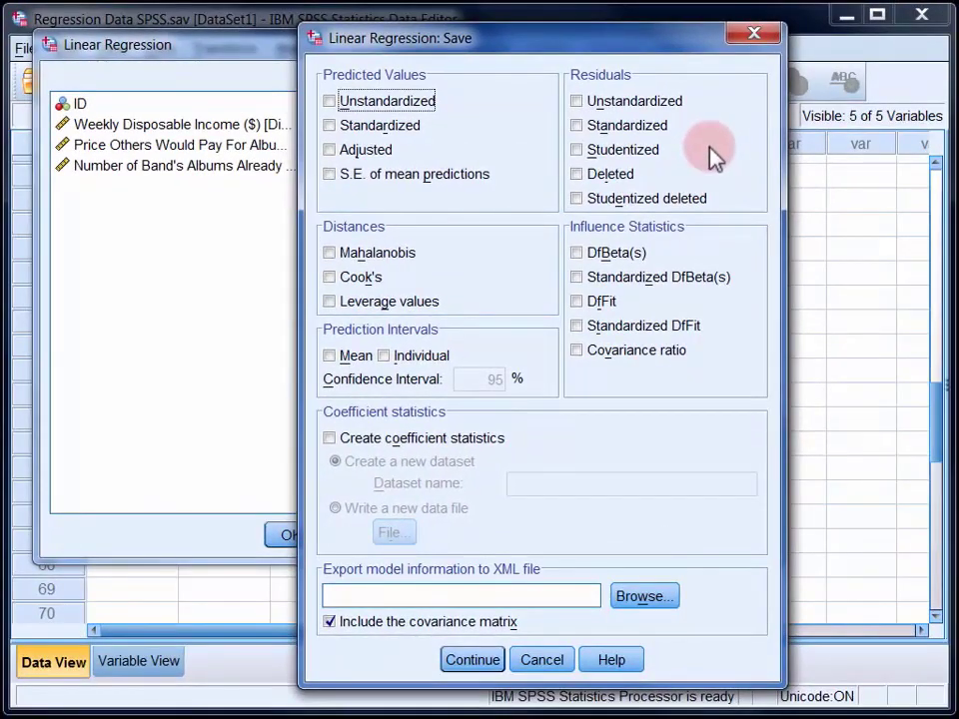
pyautogui.click(647, 128)
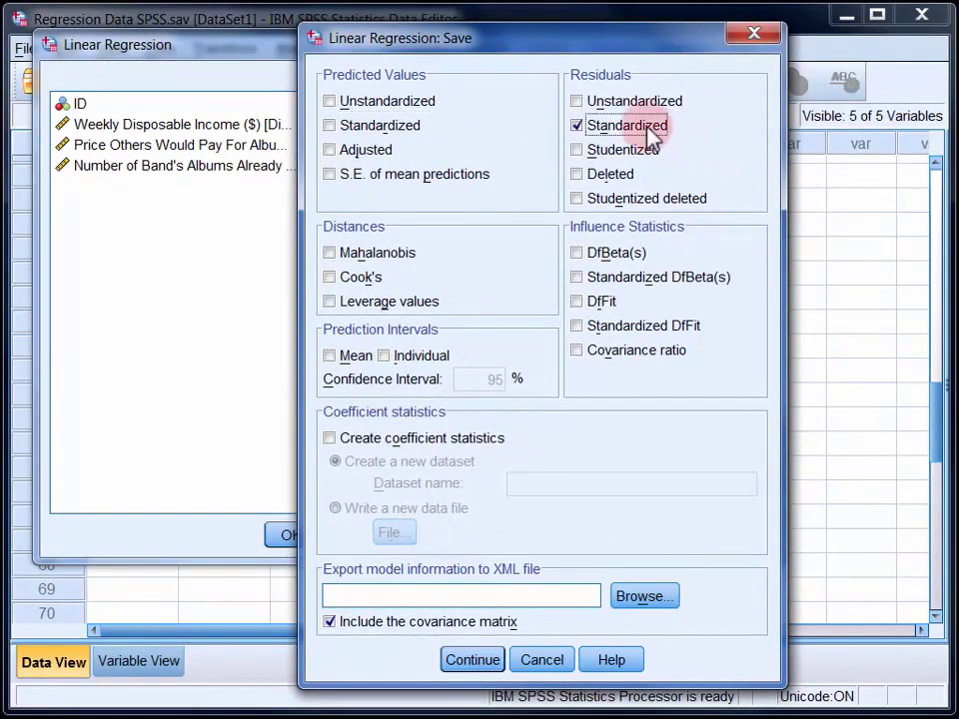
pyautogui.click(404, 254)
pyautogui.click(371, 280)
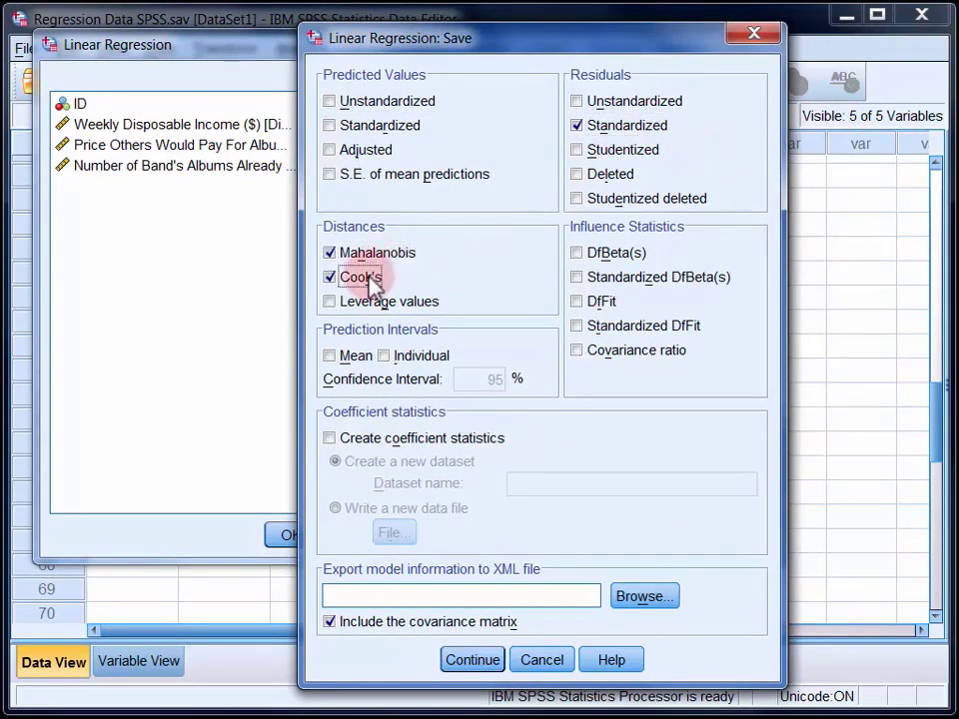
pyautogui.click(471, 662)
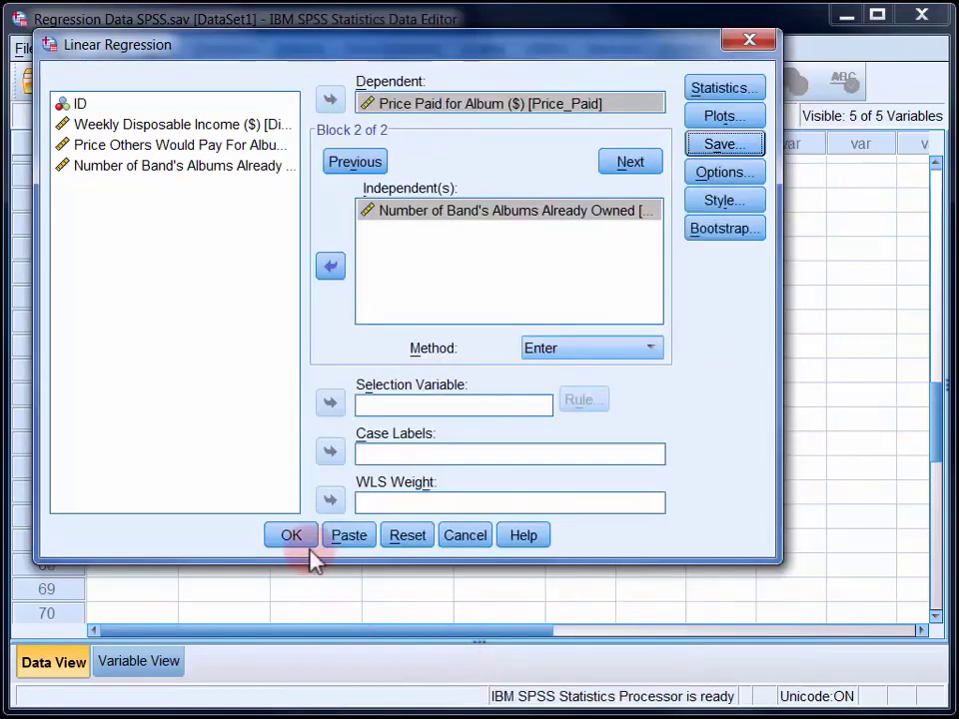
pyautogui.click(291, 536)
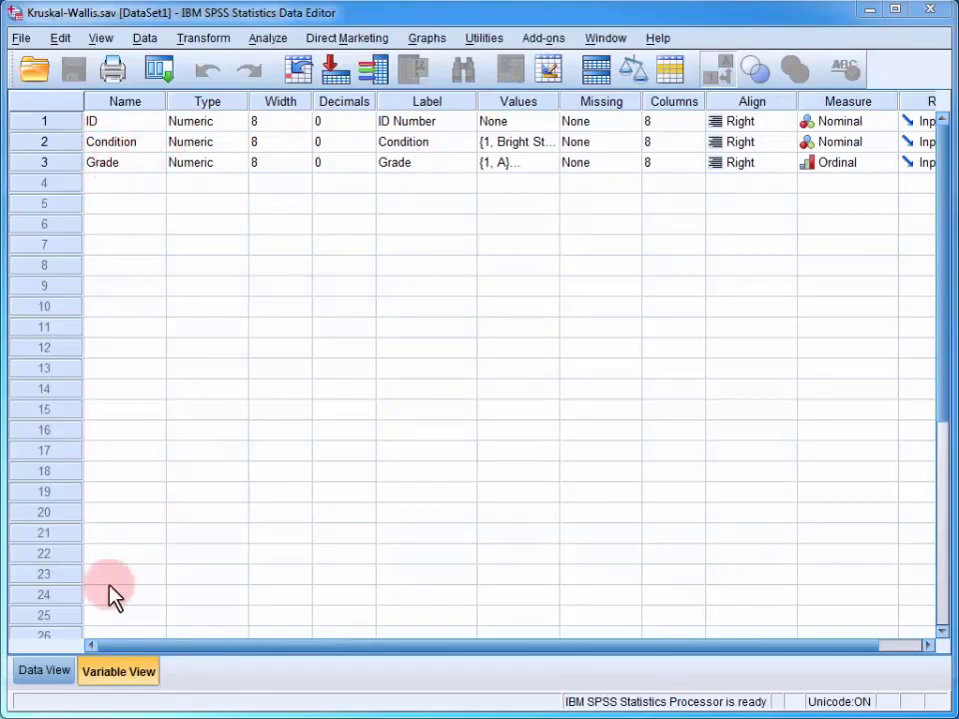
# Start a legacy nonparametric K Independent Samples test on the Kruskal-Wallis data with Grade as the test variable
pyautogui.click(45, 671)
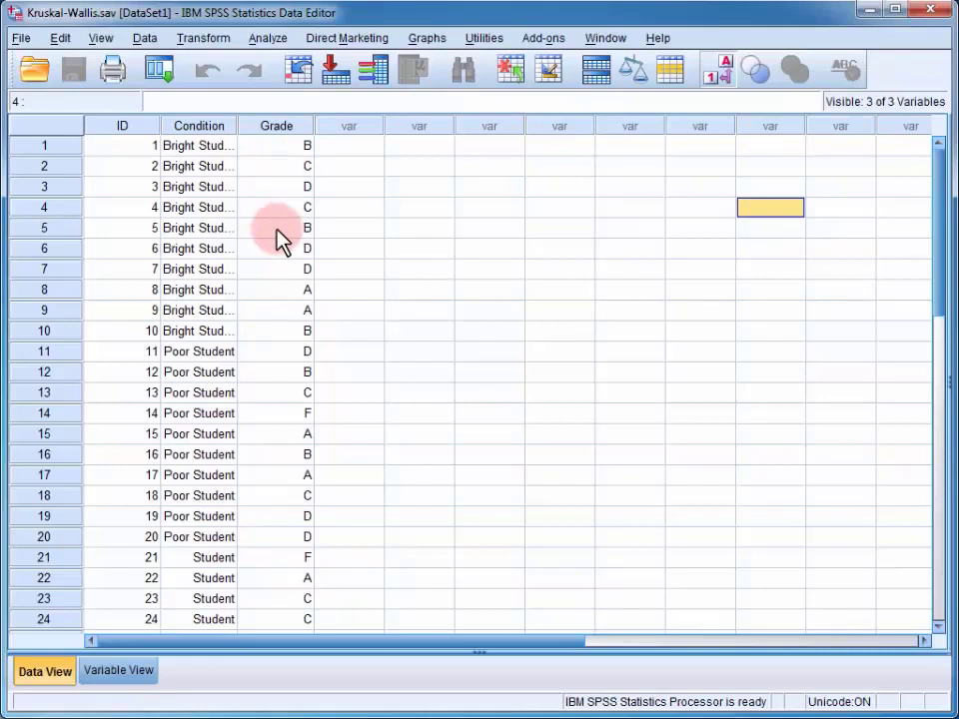
pyautogui.click(268, 40)
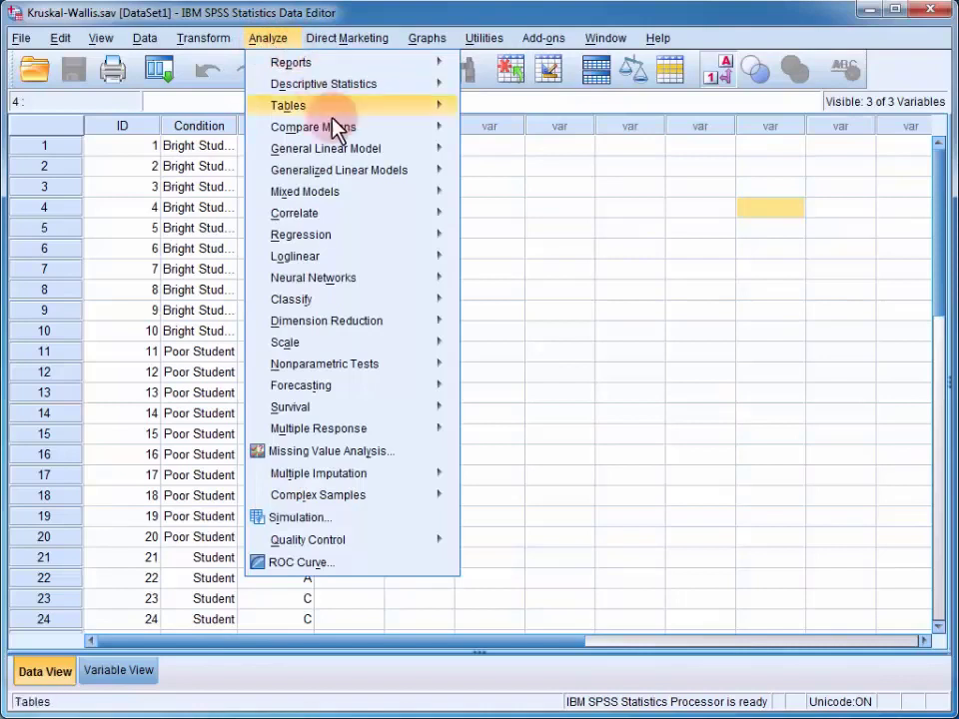
pyautogui.moveTo(396, 362)
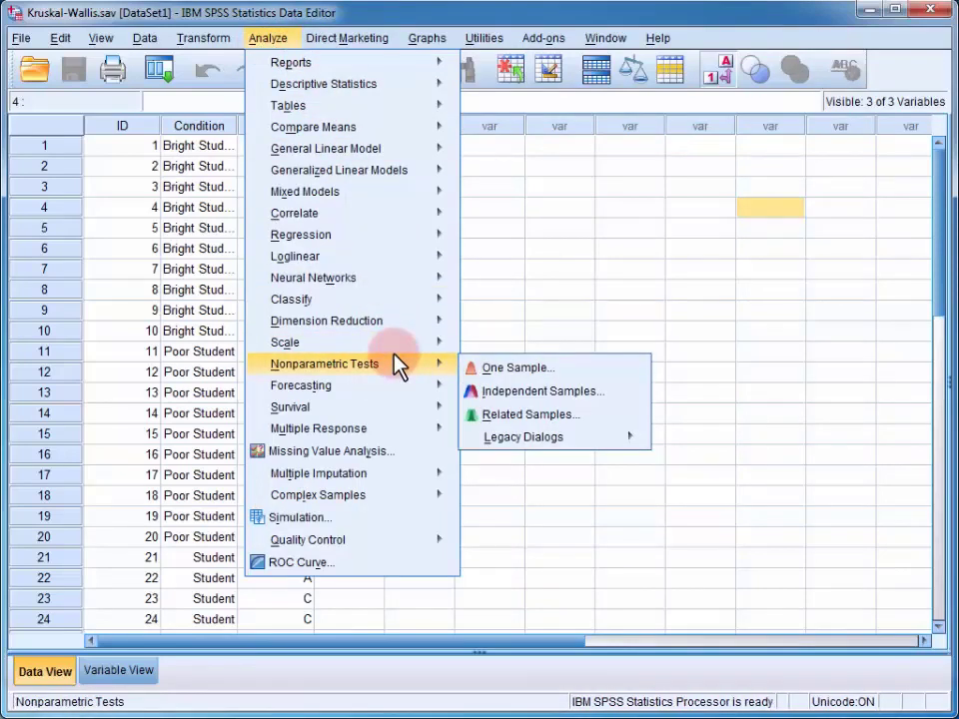
pyautogui.moveTo(578, 442)
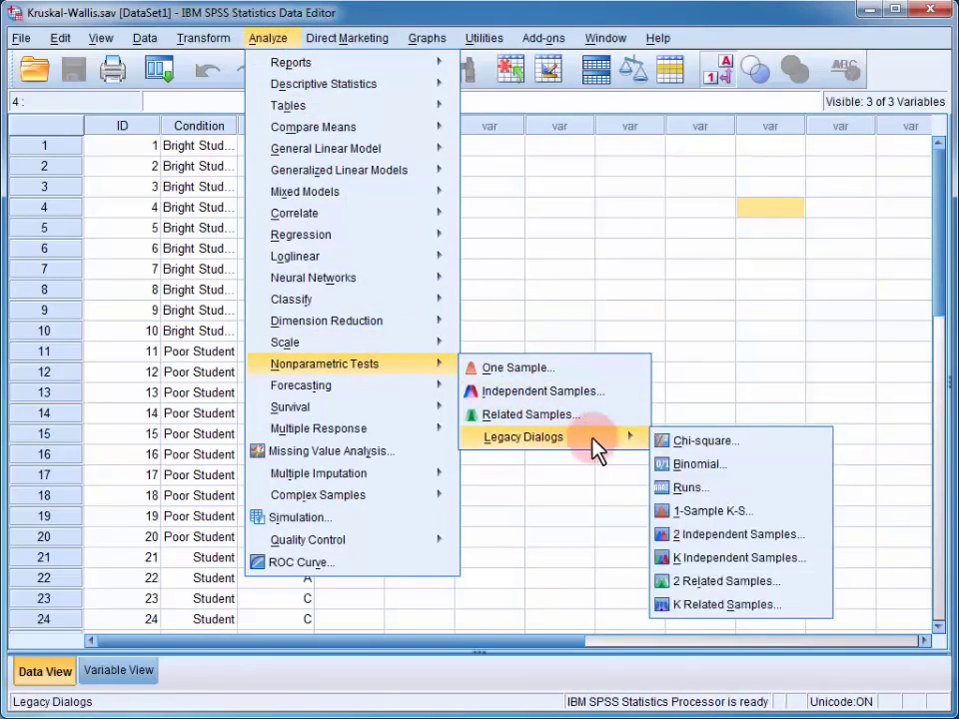
pyautogui.click(712, 566)
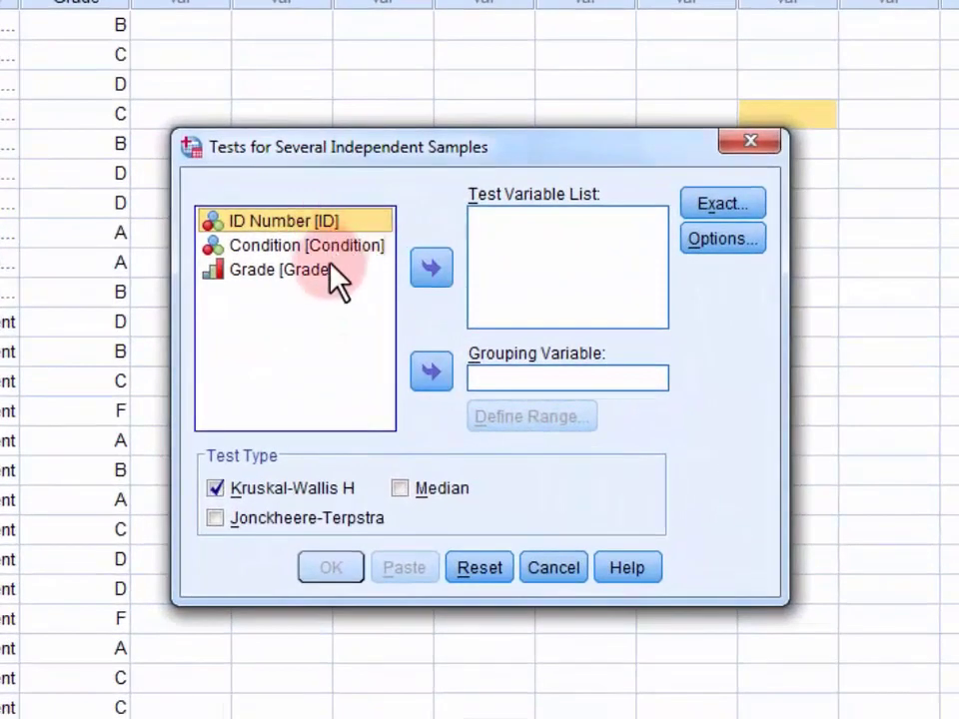
pyautogui.click(323, 271)
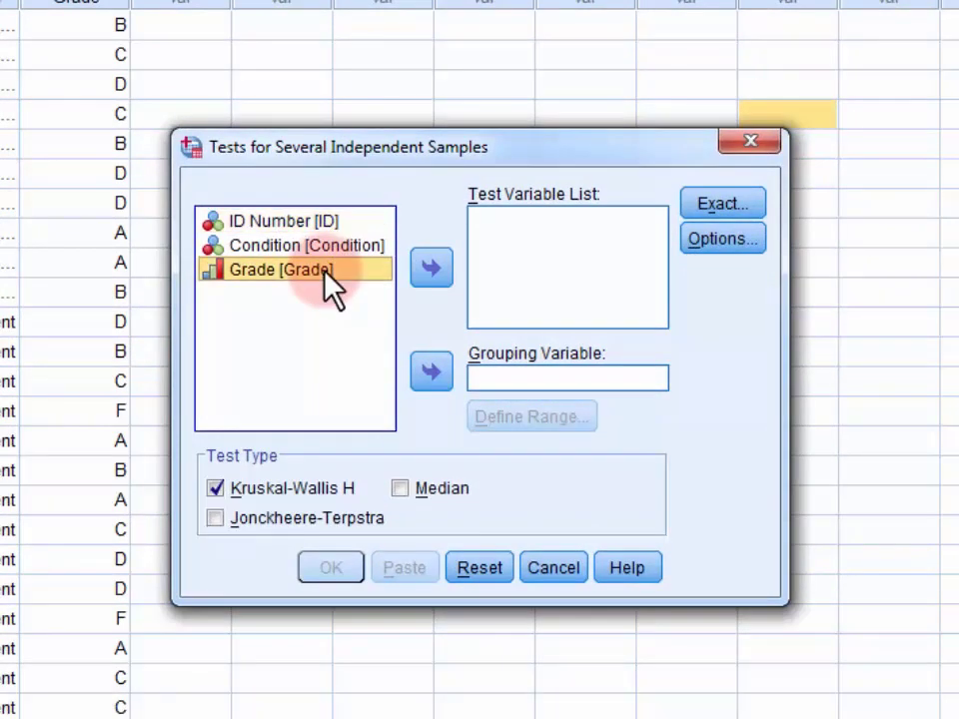
pyautogui.click(432, 269)
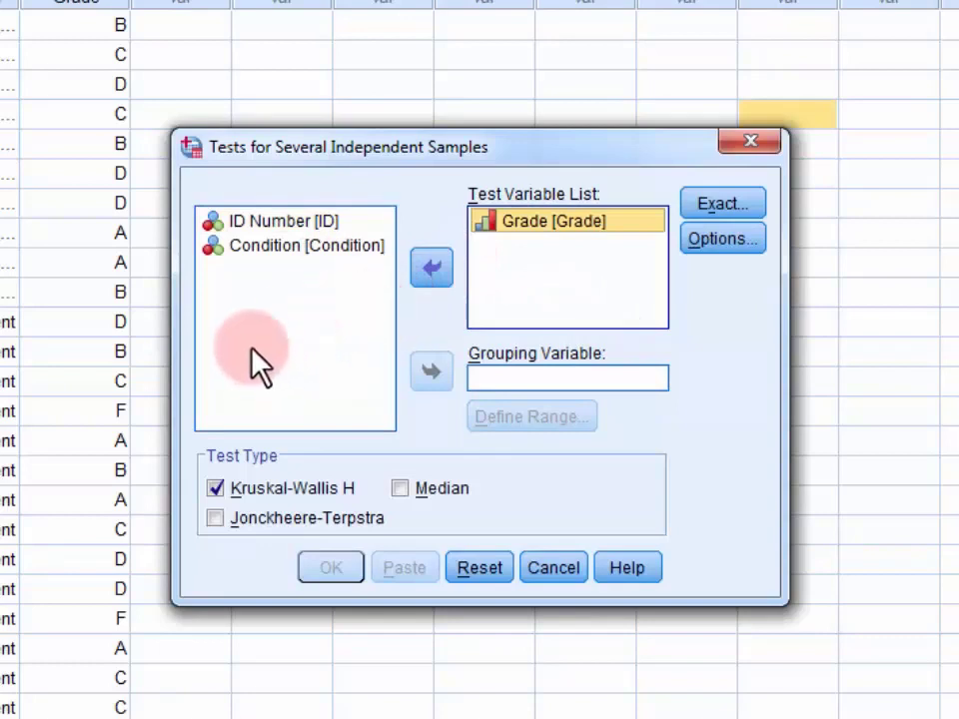
# Set Condition as the grouping variable with a range of 1 to 3 and run the Kruskal-Wallis H test
pyautogui.click(293, 246)
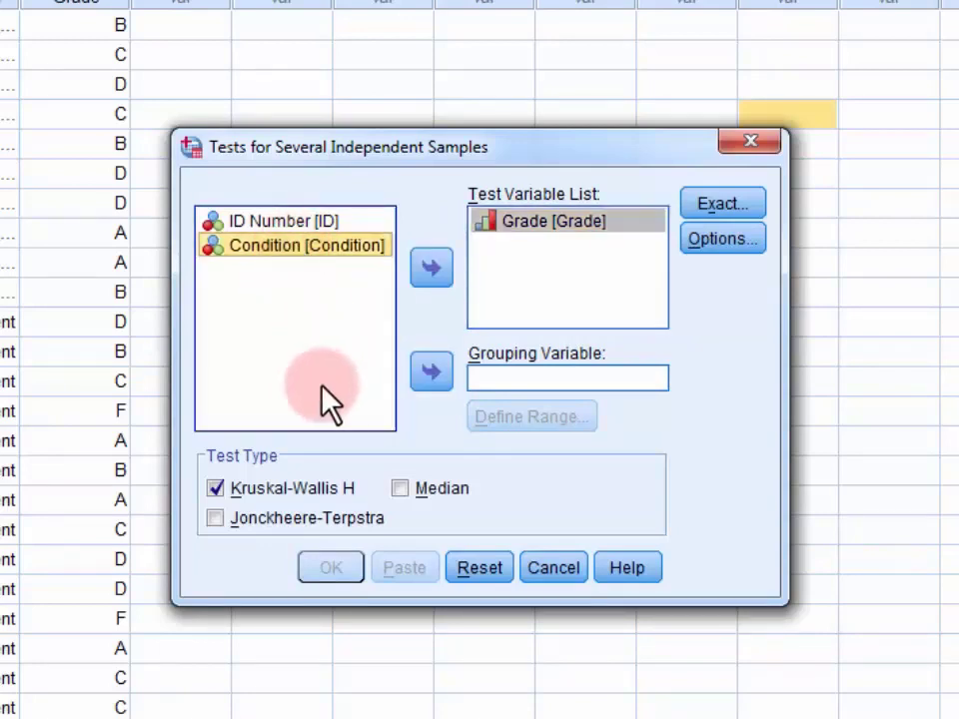
pyautogui.click(432, 373)
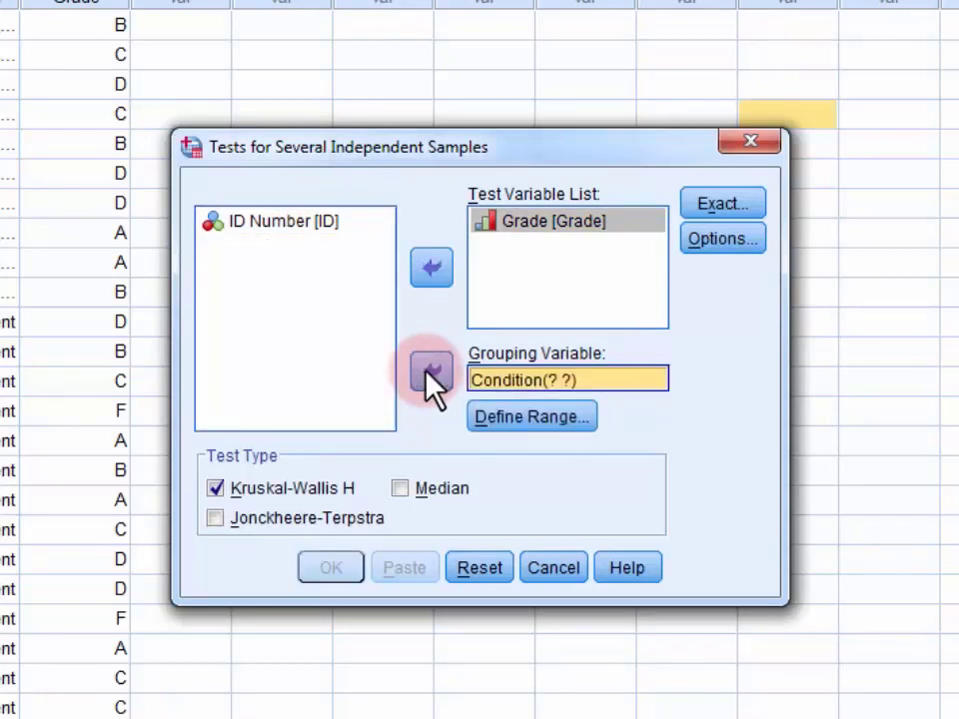
pyautogui.click(530, 420)
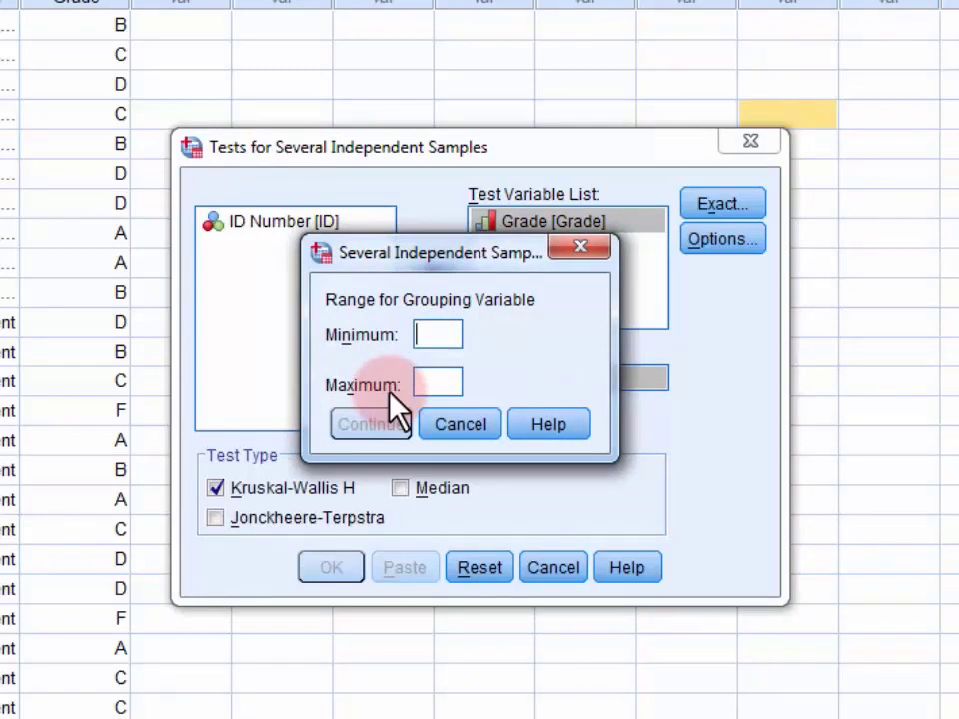
pyautogui.click(455, 336)
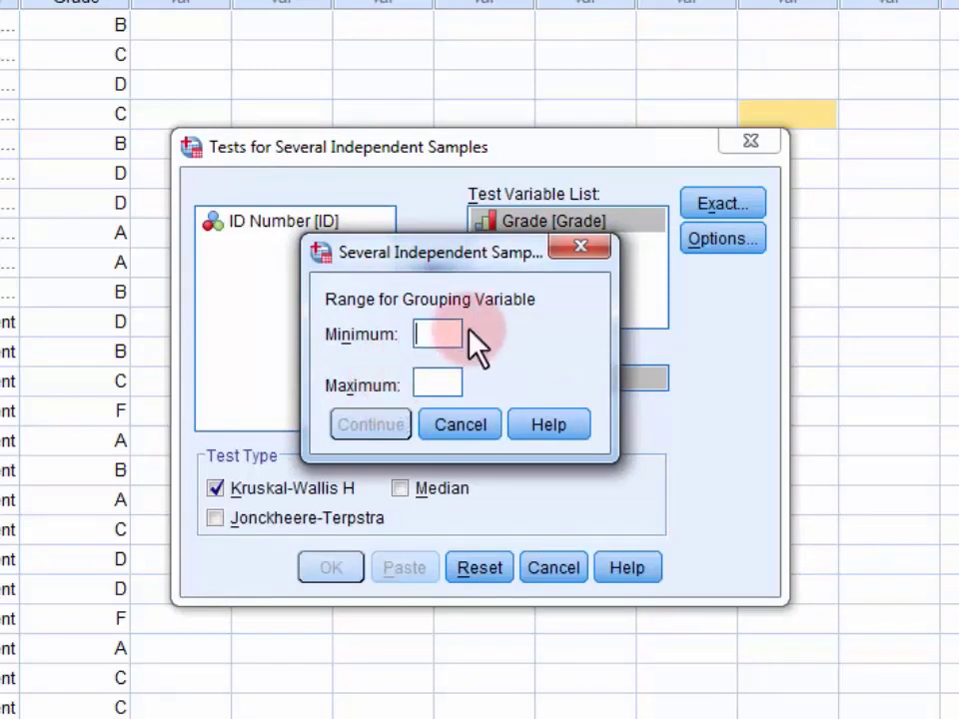
pyautogui.write('1')
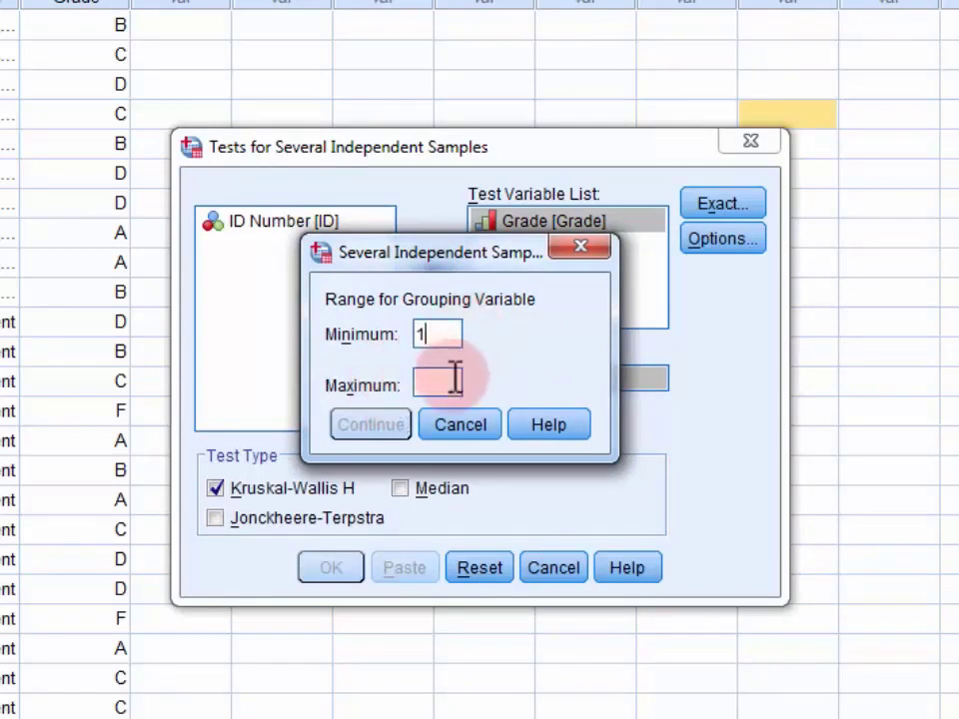
pyautogui.press('Tab')
pyautogui.write('3')
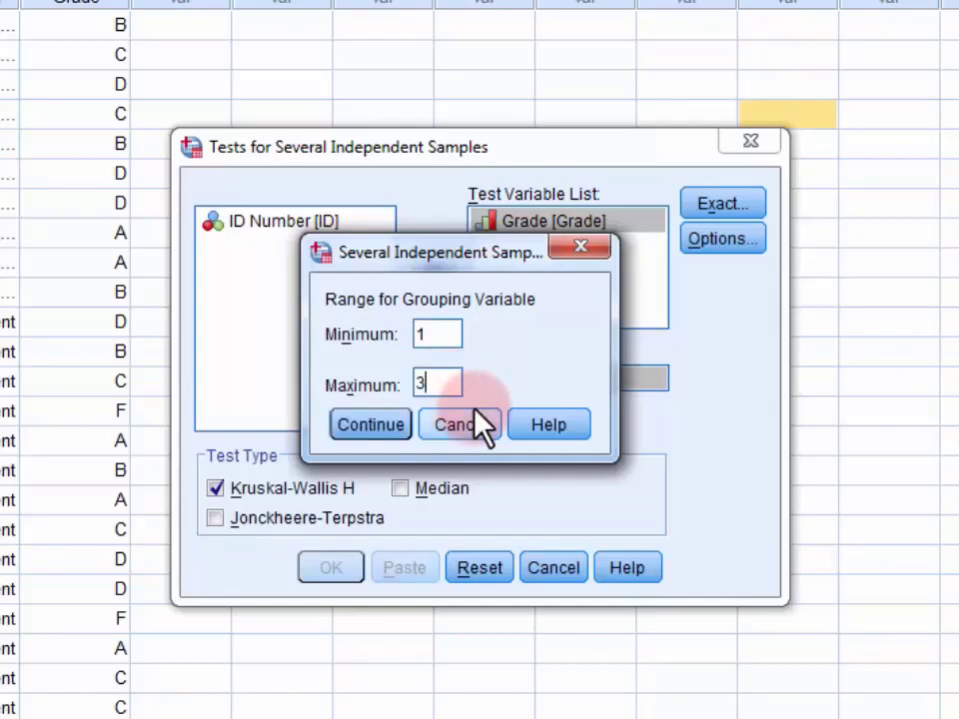
pyautogui.click(341, 430)
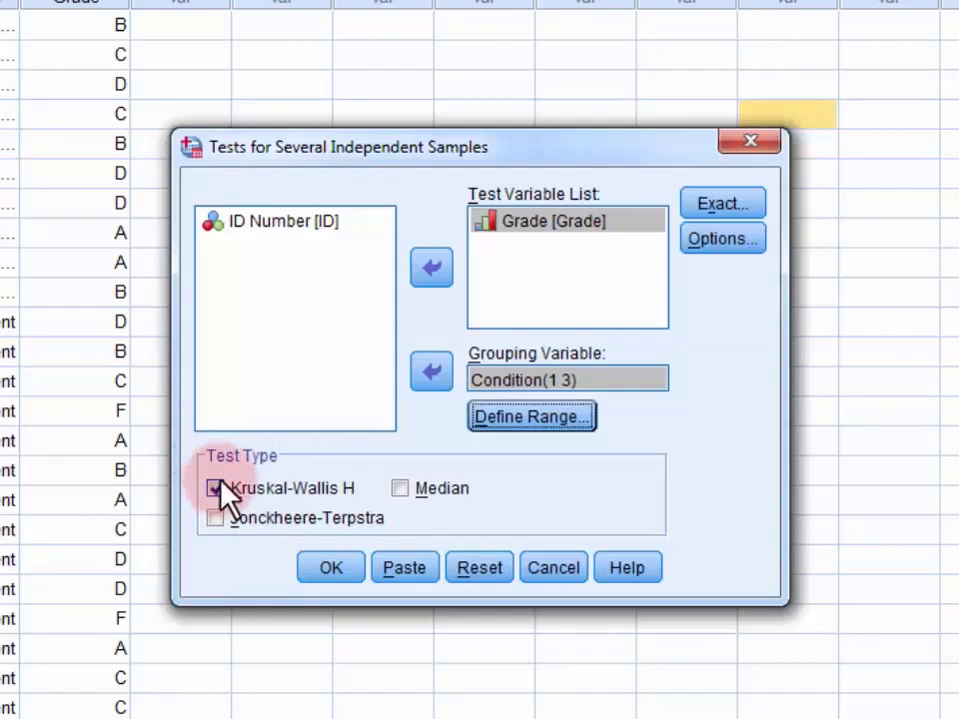
pyautogui.click(332, 569)
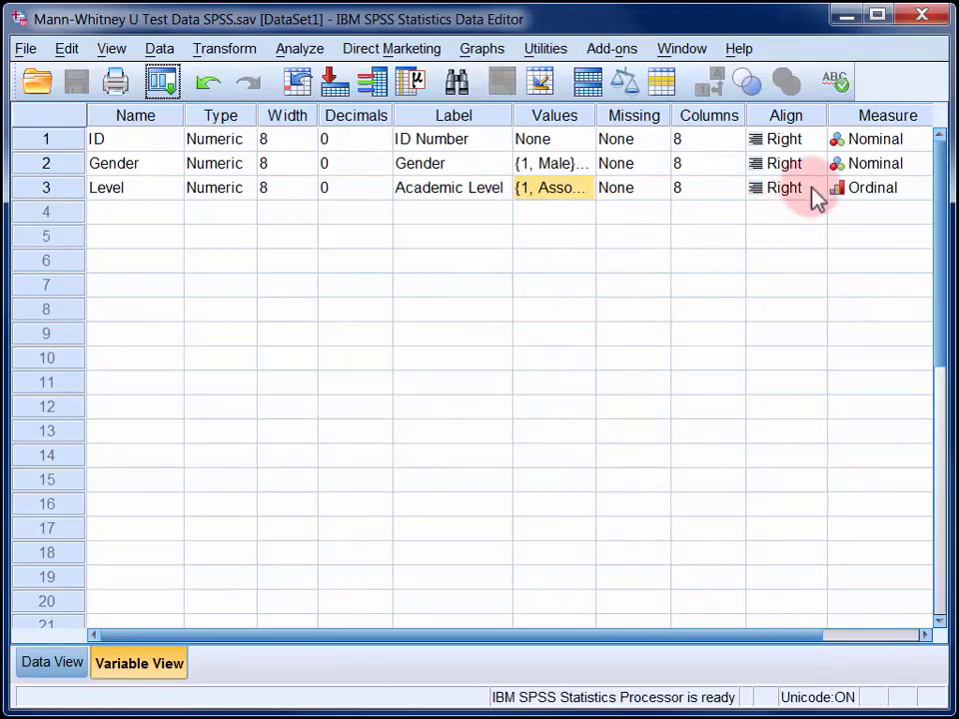
# Review the value labels of Academic Level and the Gender and Level values in the Mann-Whitney data rows
pyautogui.click(586, 189)
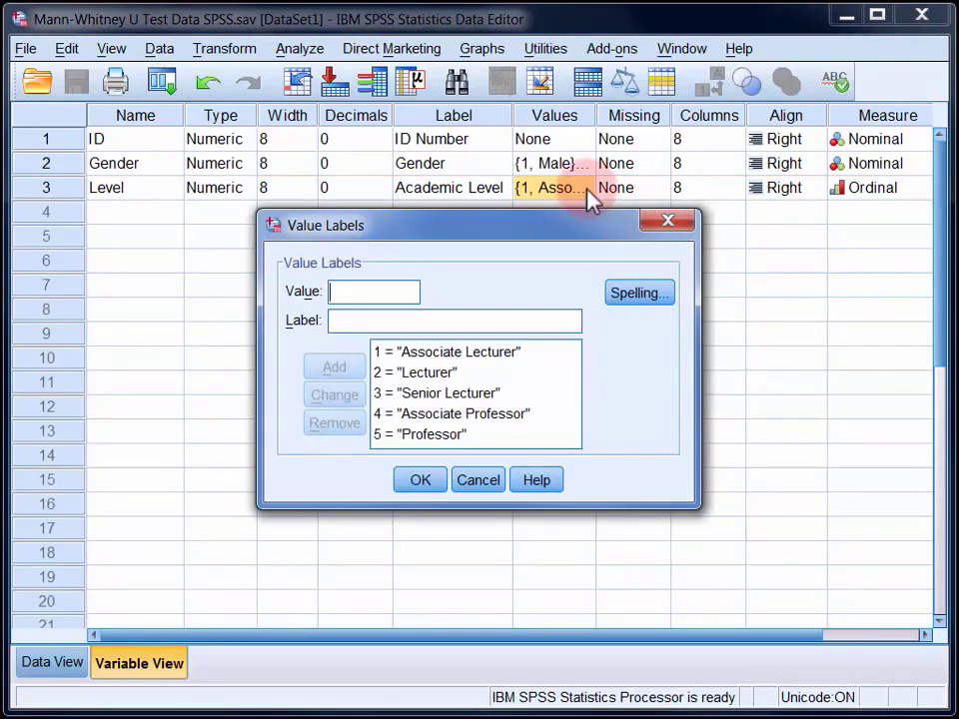
pyautogui.click(423, 484)
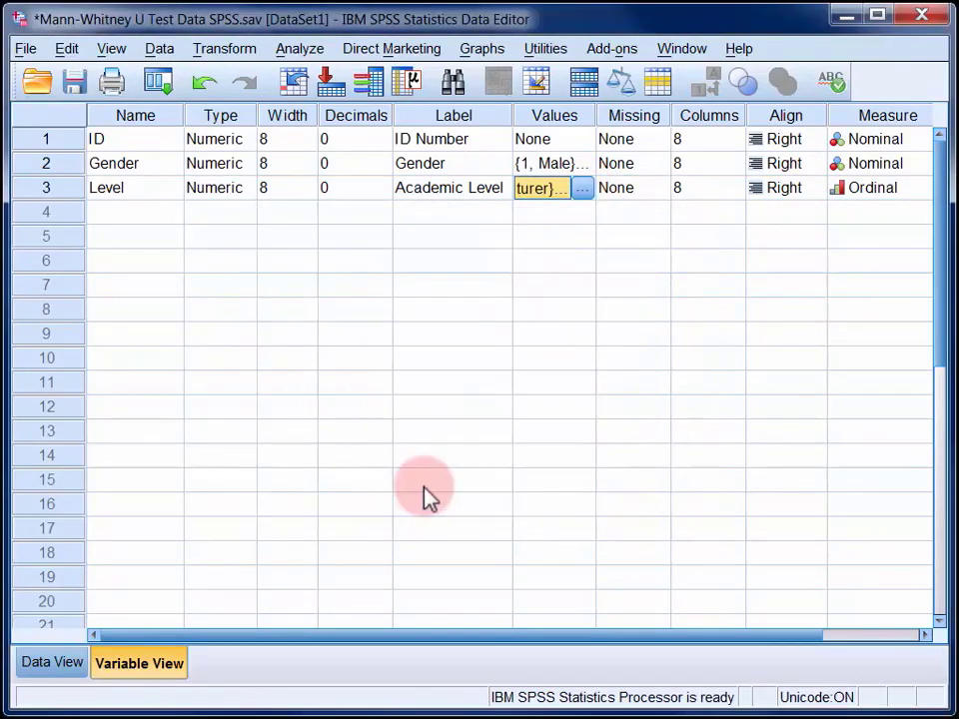
pyautogui.click(62, 678)
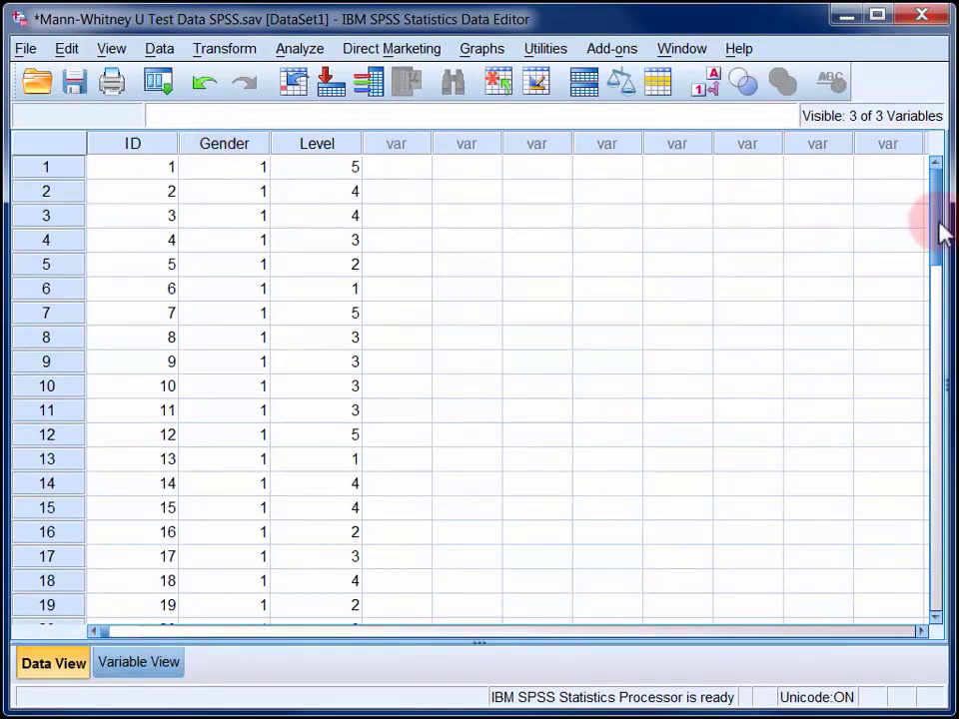
pyautogui.moveTo(942, 225); pyautogui.dragTo(605, 370)
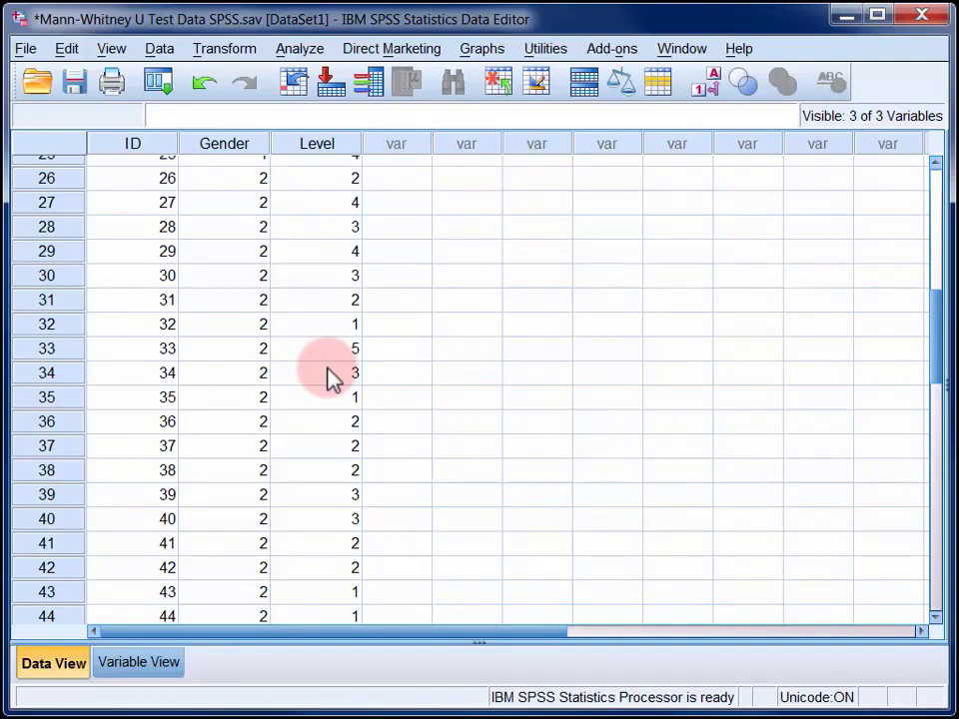
# Start a nonparametric independent-samples analysis on the Mann-Whitney data with the Customize analysis objective
pyautogui.click(303, 52)
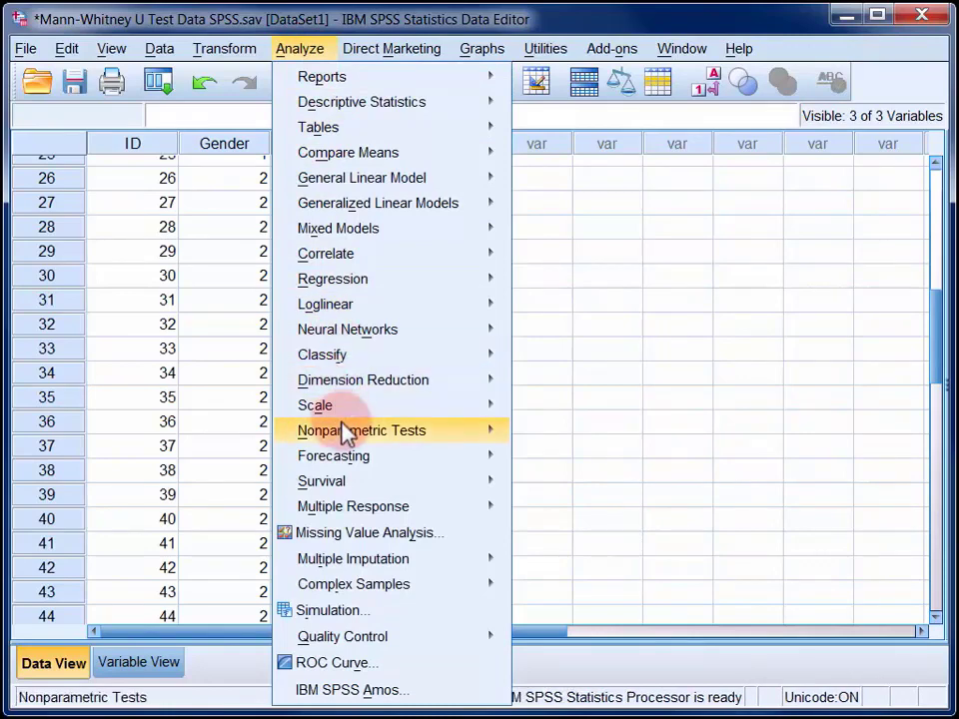
pyautogui.moveTo(345, 435)
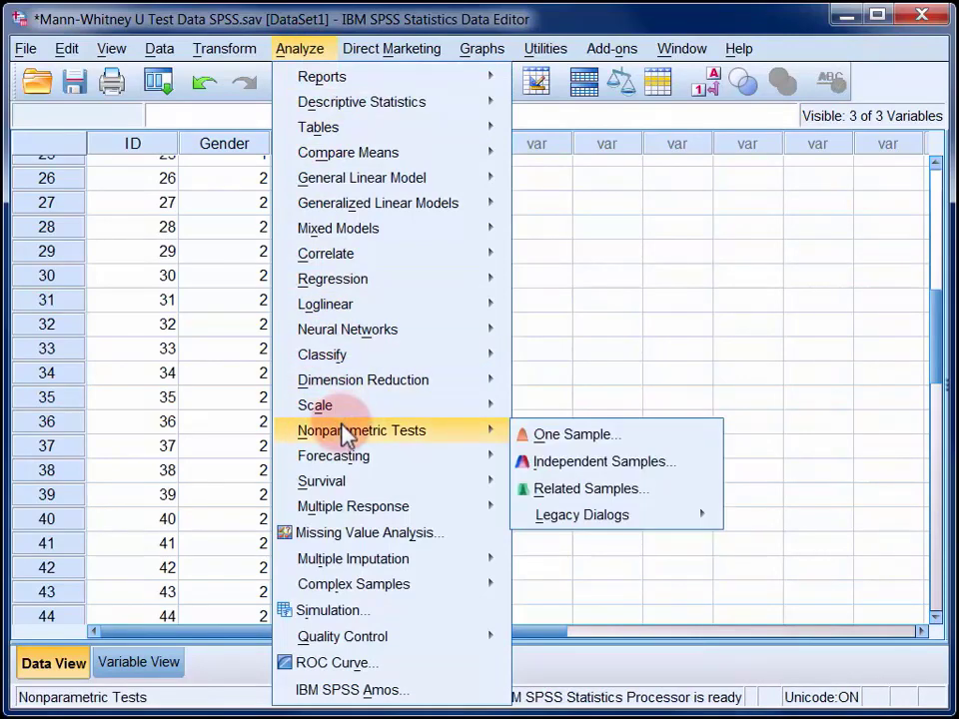
pyautogui.click(596, 463)
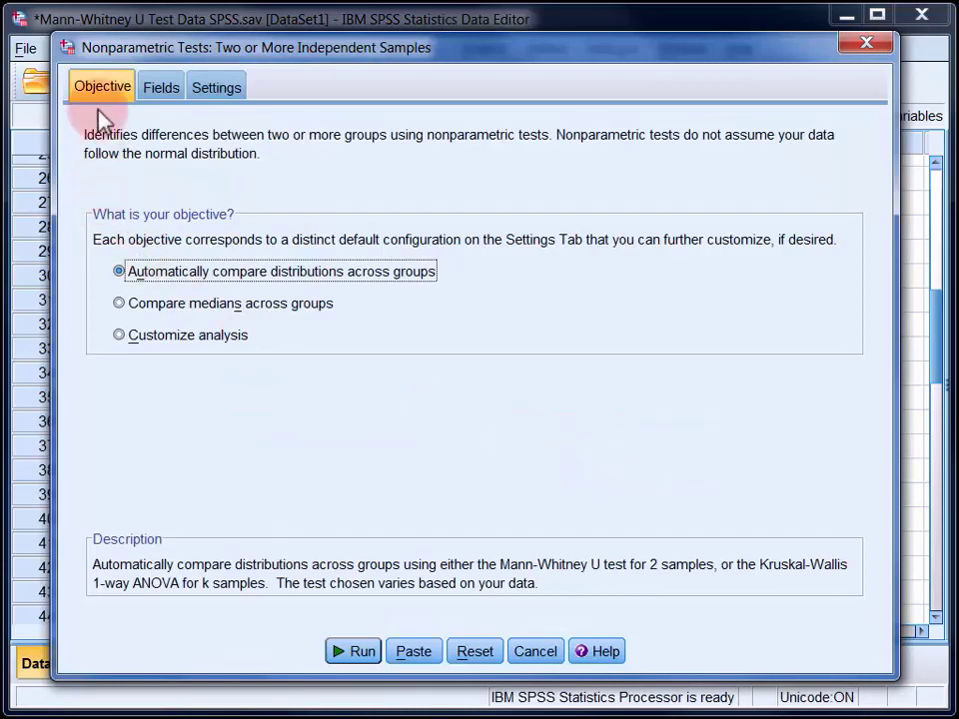
pyautogui.click(170, 338)
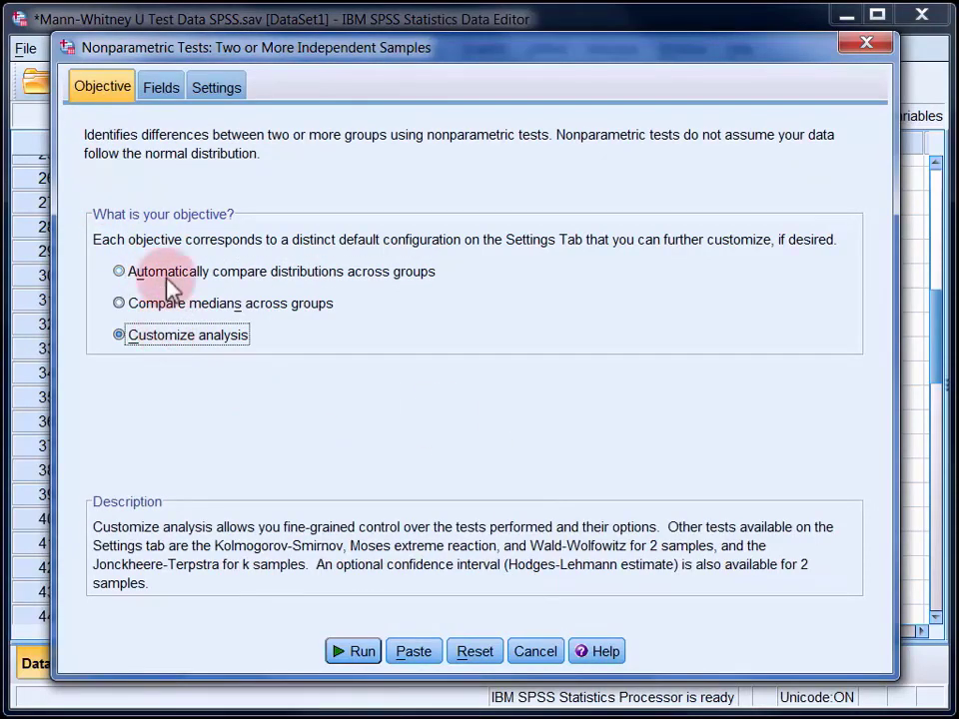
# Assign Academic Level as the test field and Gender as the grouping field
pyautogui.click(169, 88)
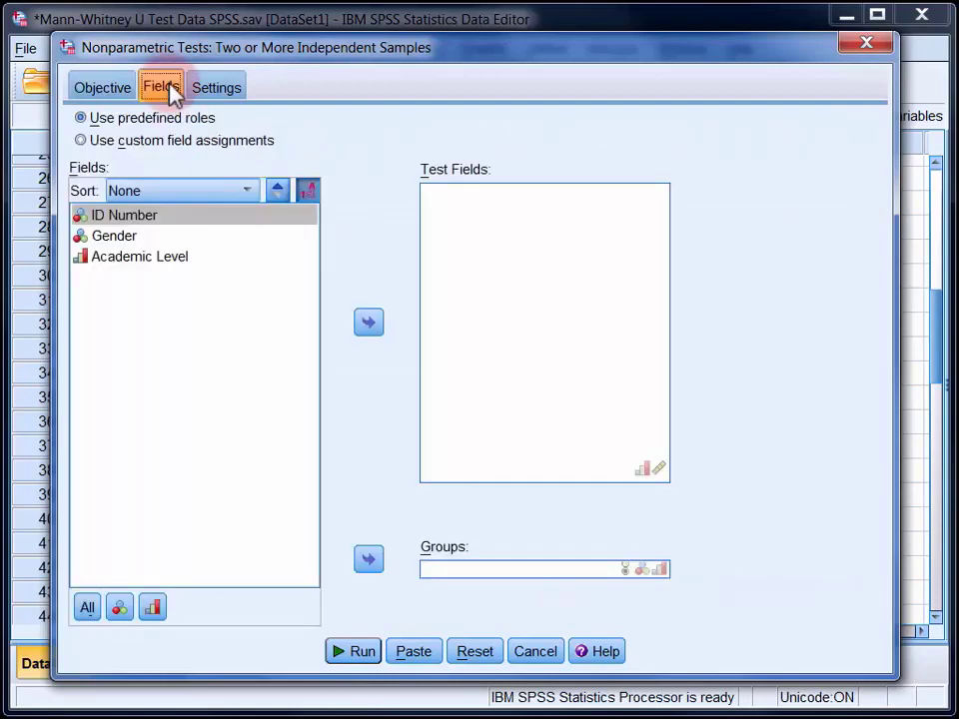
pyautogui.click(150, 262)
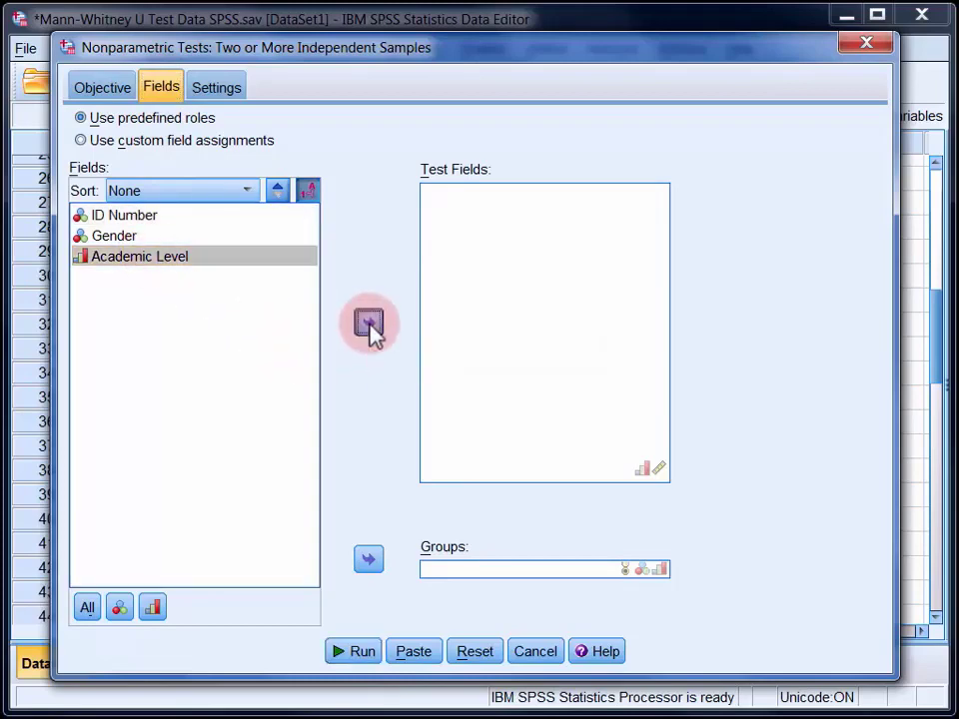
pyautogui.click(369, 325)
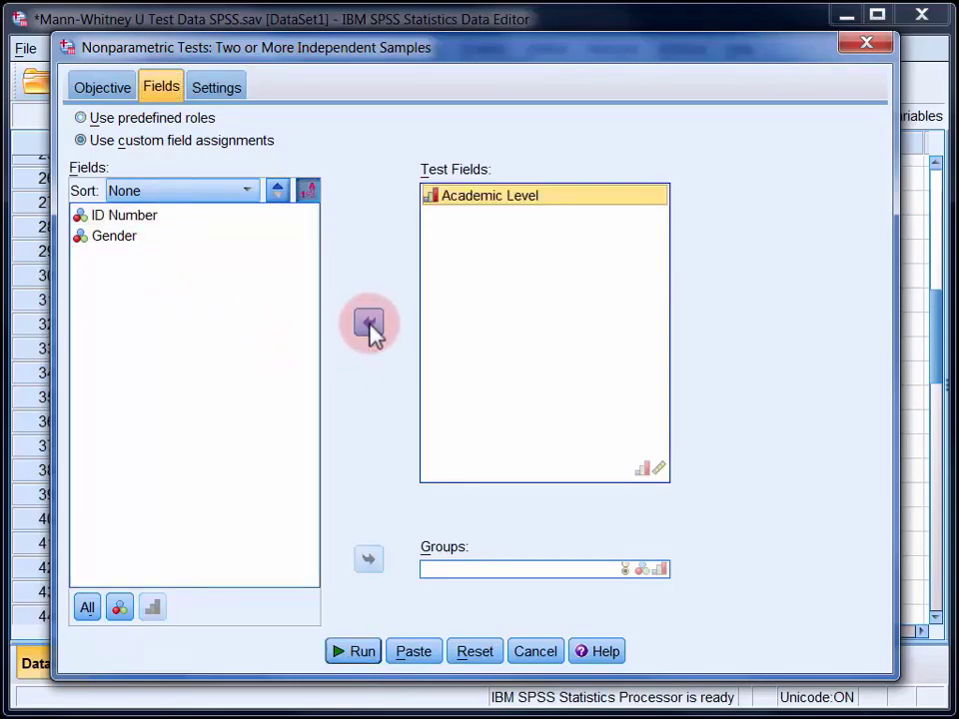
pyautogui.click(96, 239)
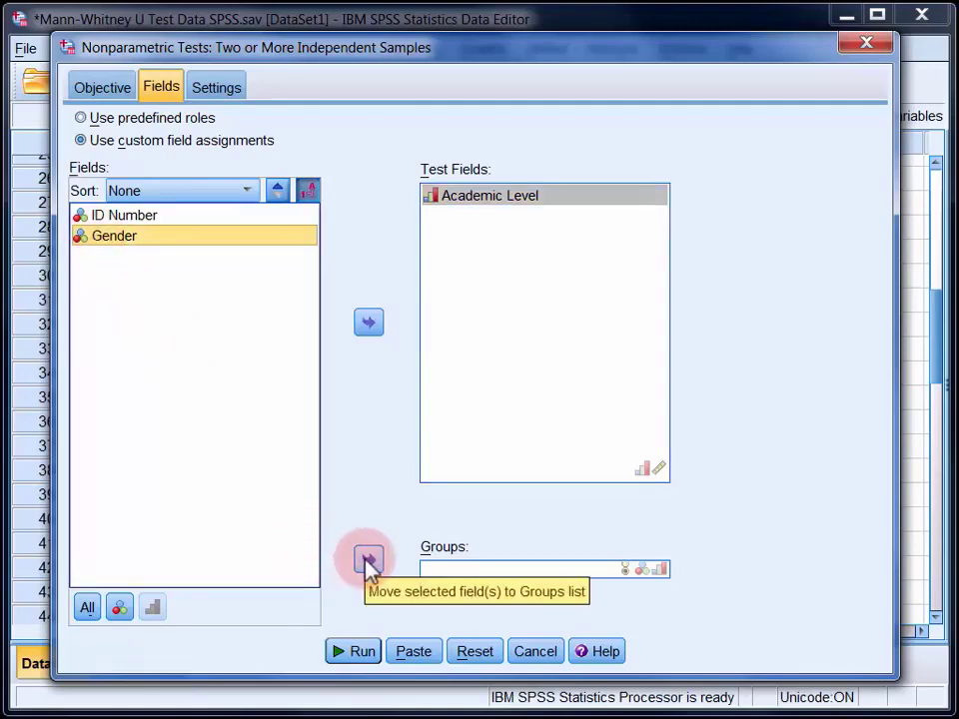
pyautogui.click(369, 561)
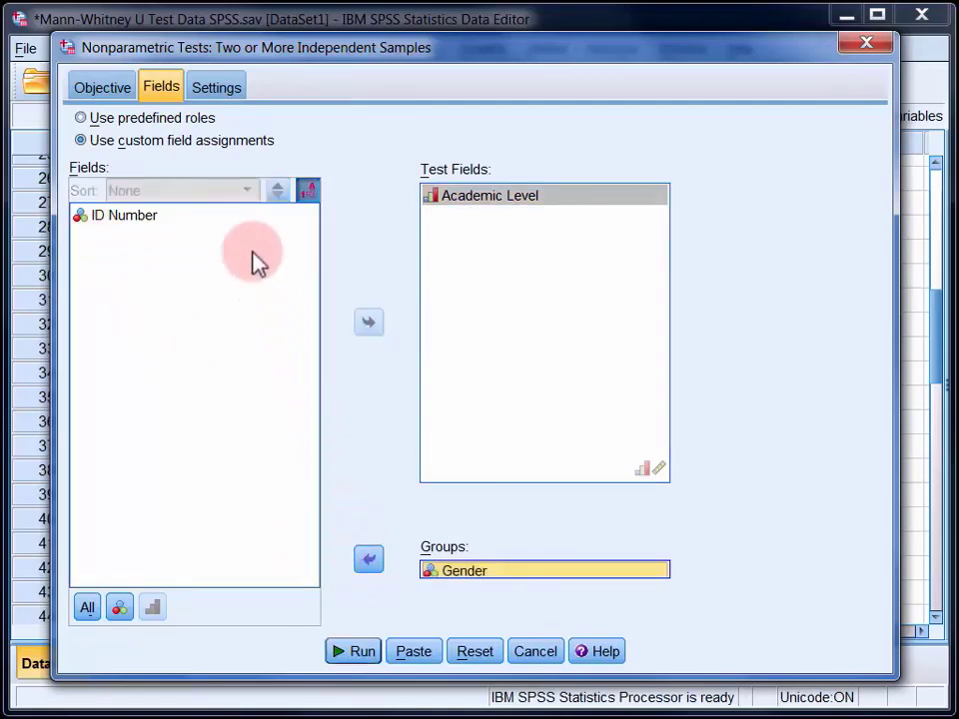
# Customize the tests to include only Mann-Whitney U for 2 samples and run the analysis
pyautogui.click(214, 88)
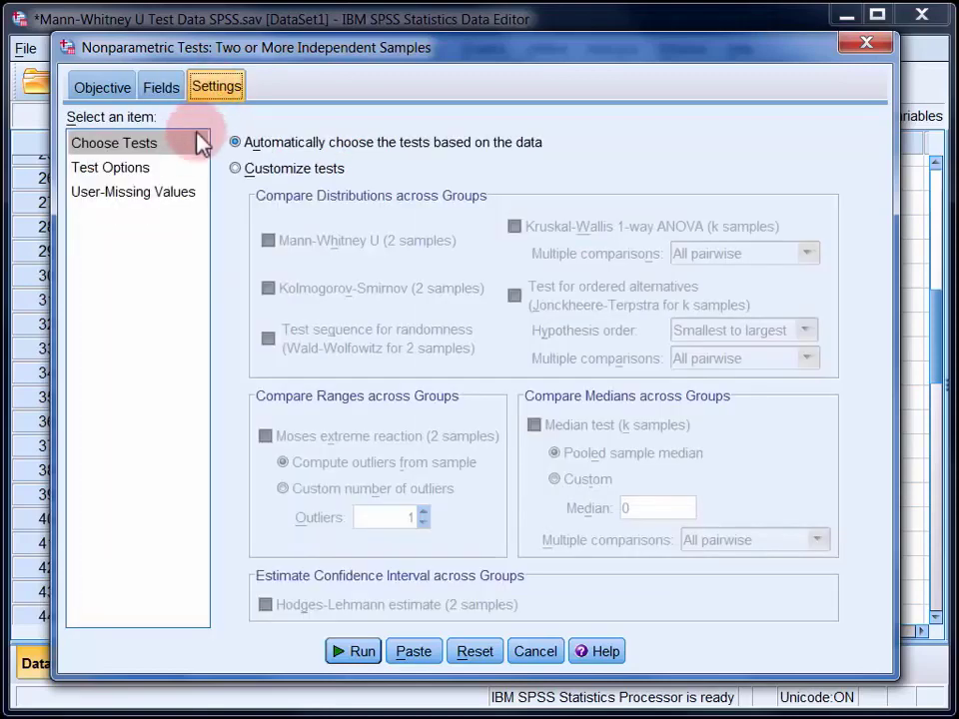
pyautogui.click(267, 173)
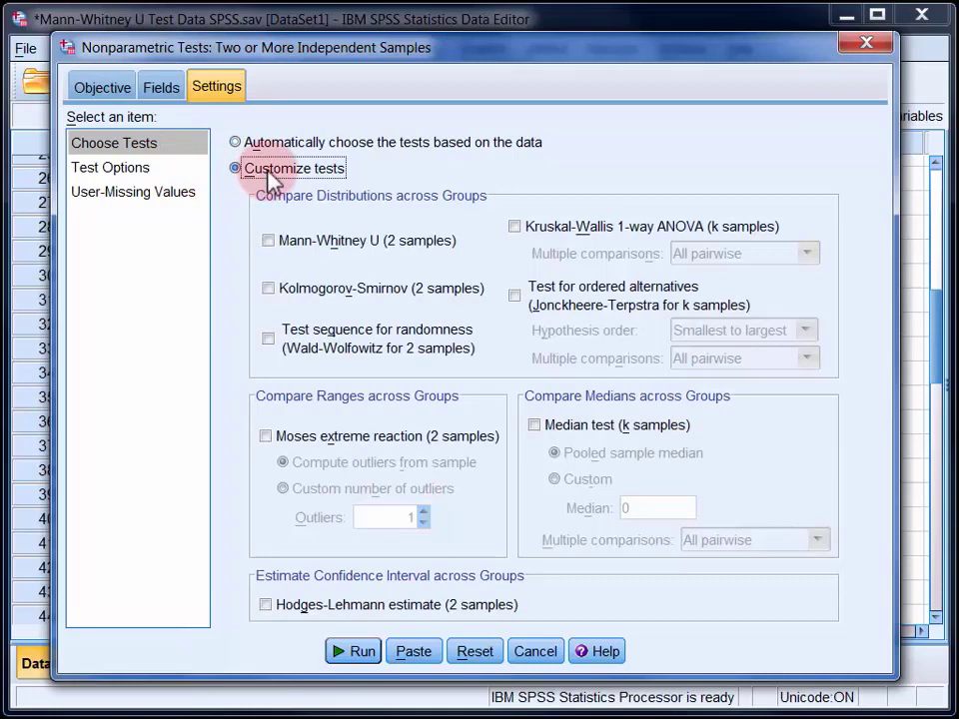
pyautogui.click(292, 242)
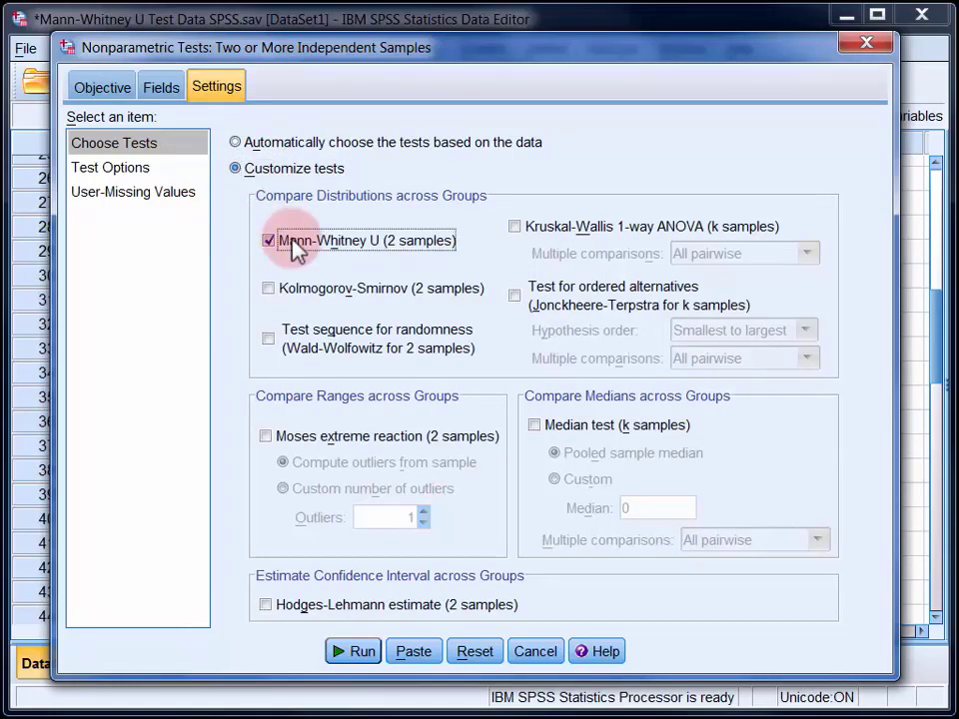
pyautogui.click(358, 654)
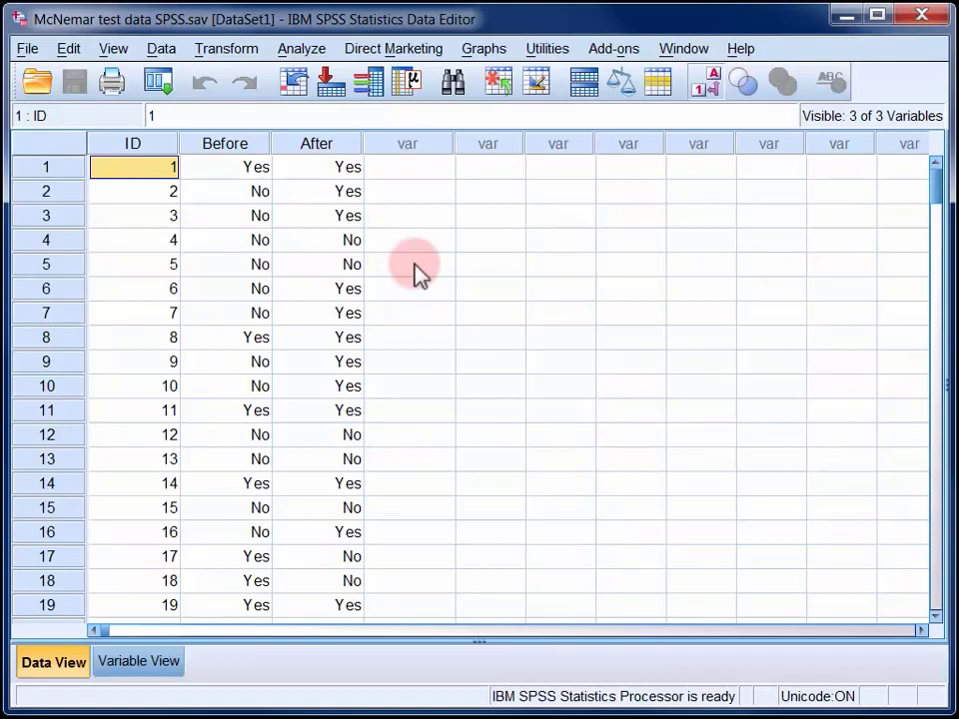
# Start a legacy nonparametric 2 Related Samples test on the McNemar data with Before and After as the test pair
pyautogui.click(312, 55)
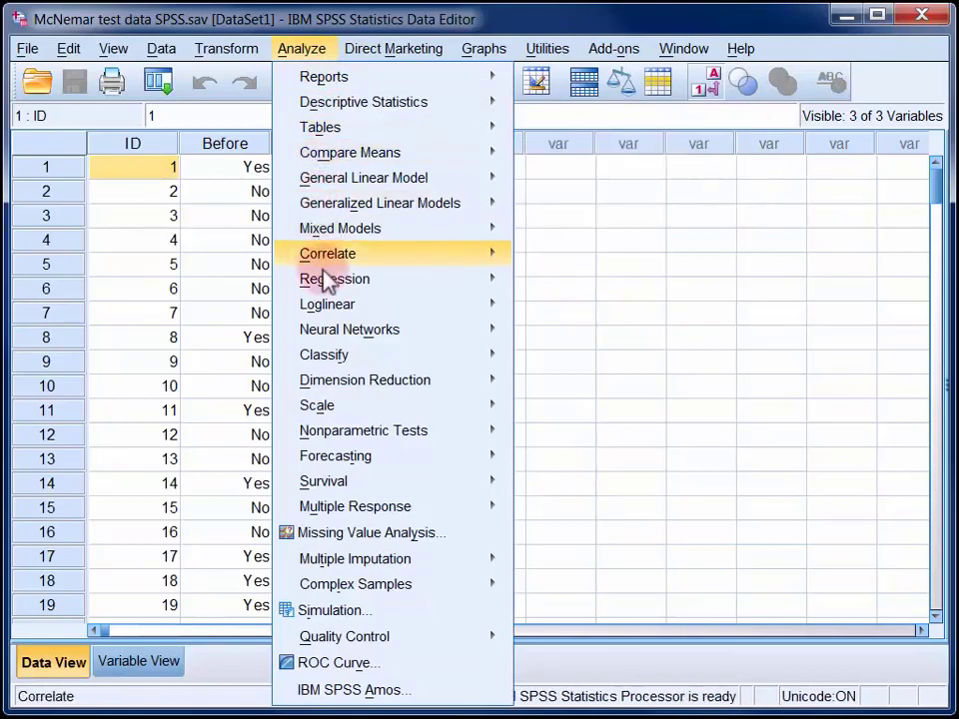
pyautogui.moveTo(357, 440)
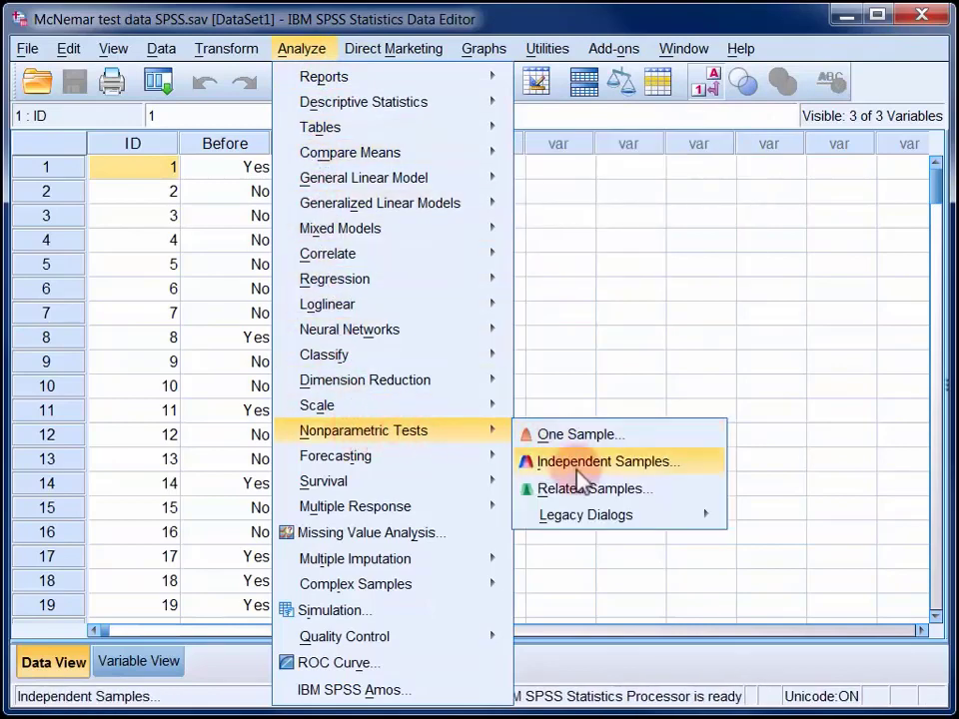
pyautogui.moveTo(595, 522)
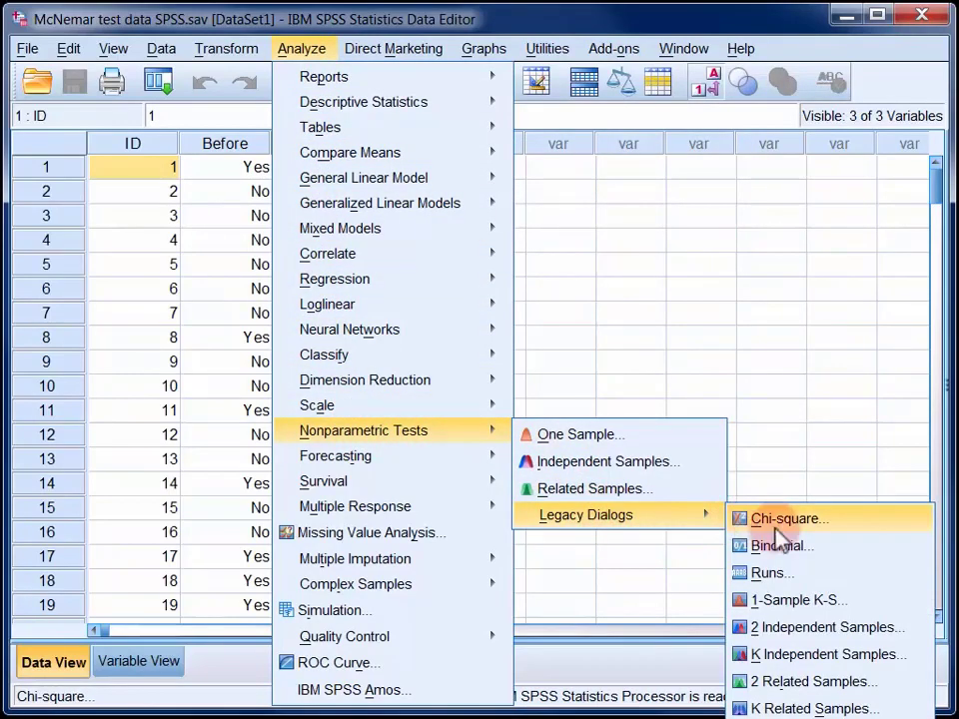
pyautogui.click(816, 683)
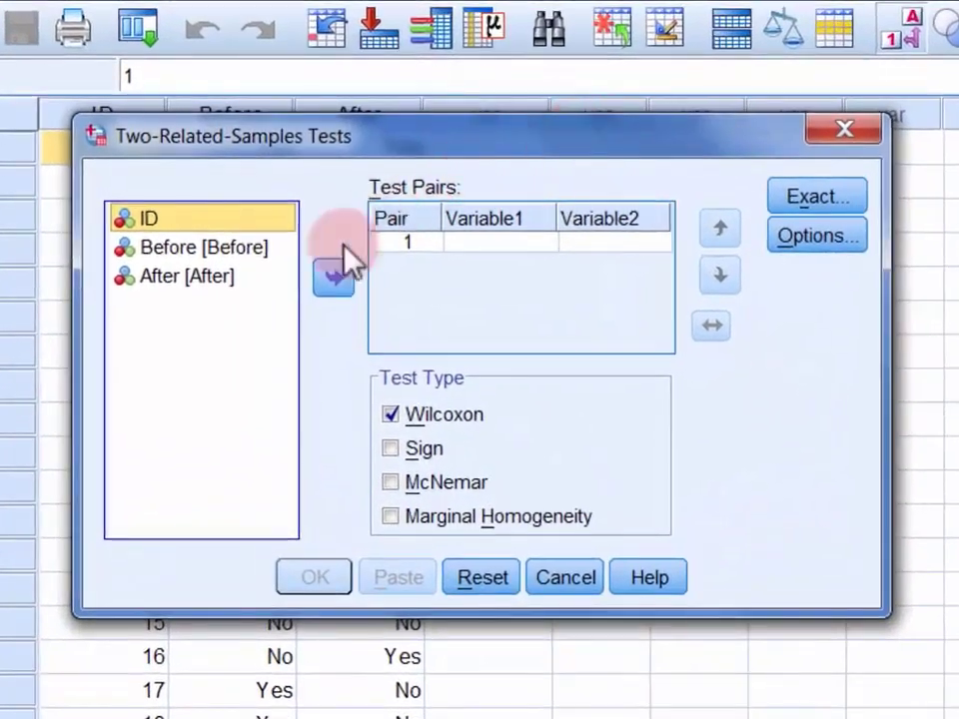
pyautogui.click(99, 100)
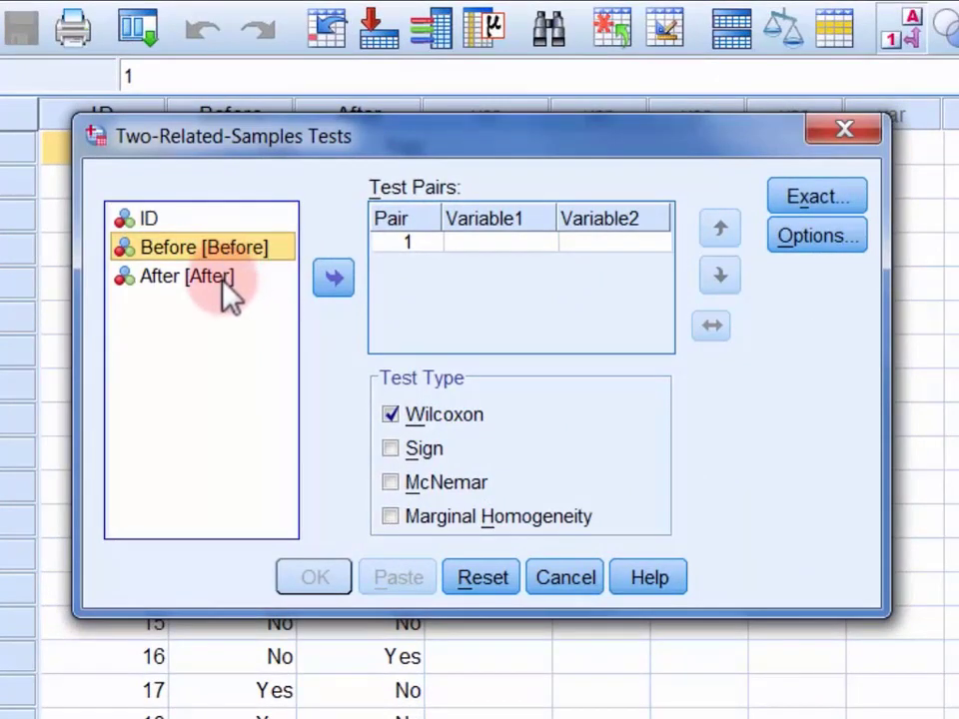
pyautogui.keyDown('ctrl'); pyautogui.click(224, 284); pyautogui.keyUp('ctrl')
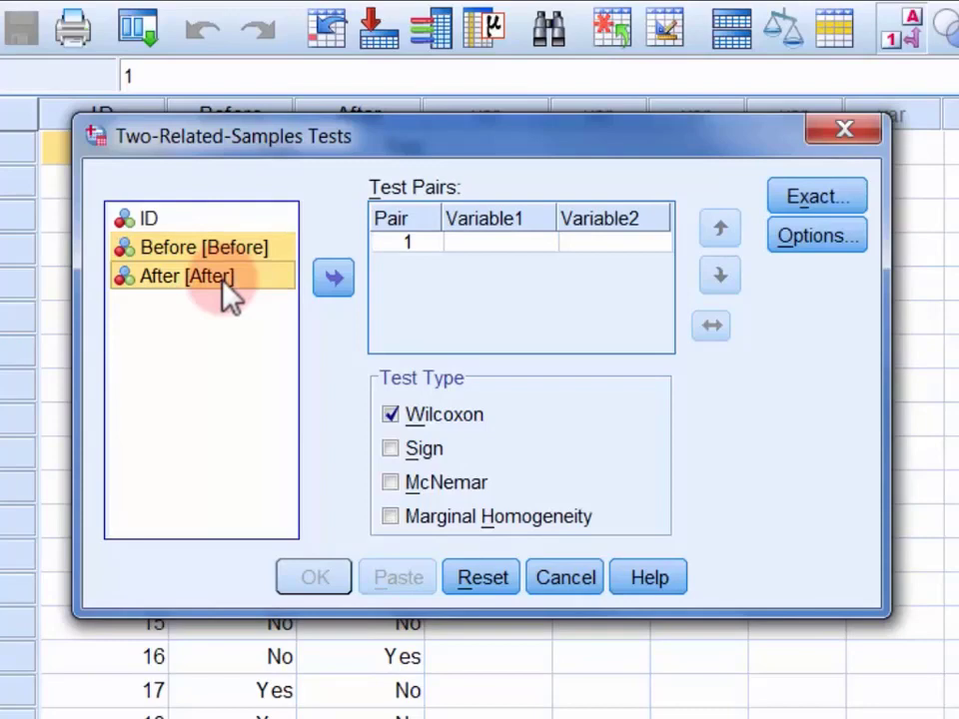
pyautogui.click(334, 285)
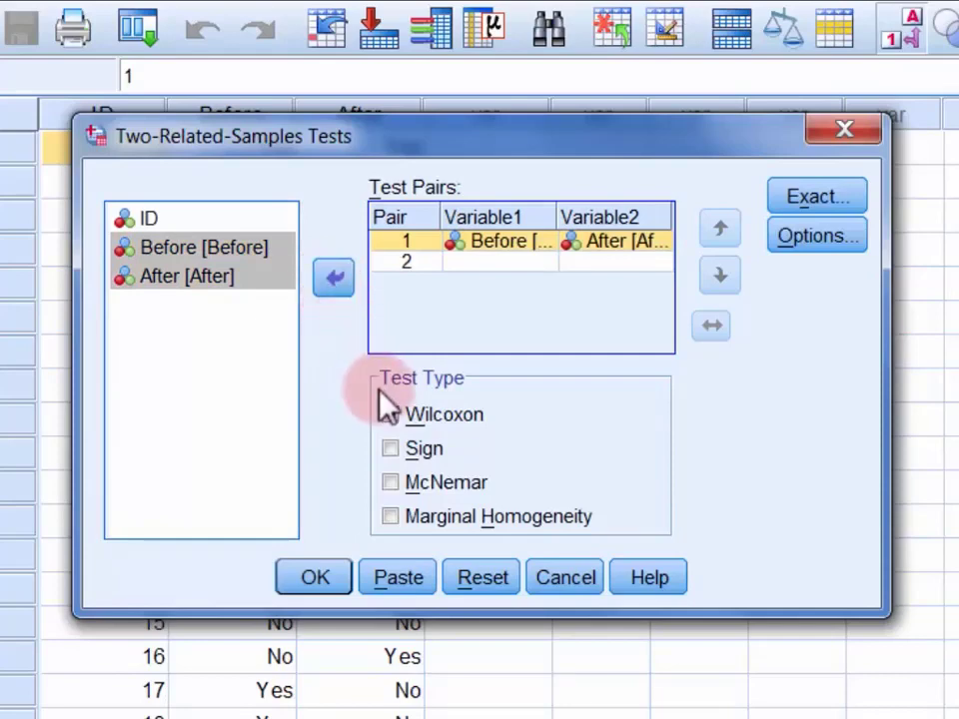
# Replace the Wilcoxon test type with McNemar and run the test on the Before and After pair
pyautogui.click(400, 414)
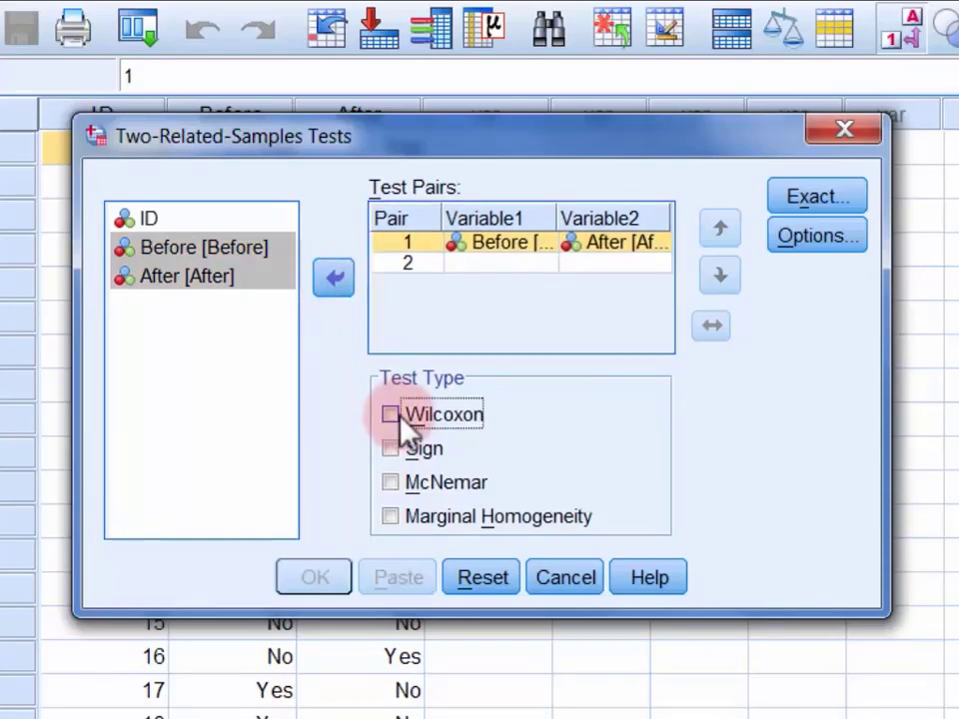
pyautogui.click(406, 489)
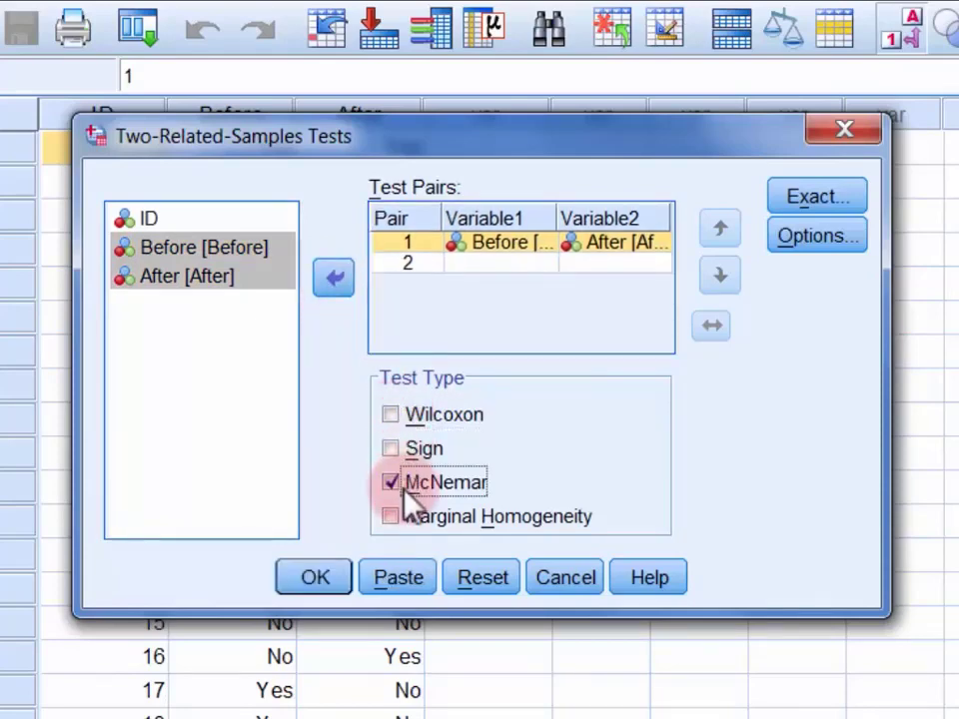
pyautogui.click(337, 578)
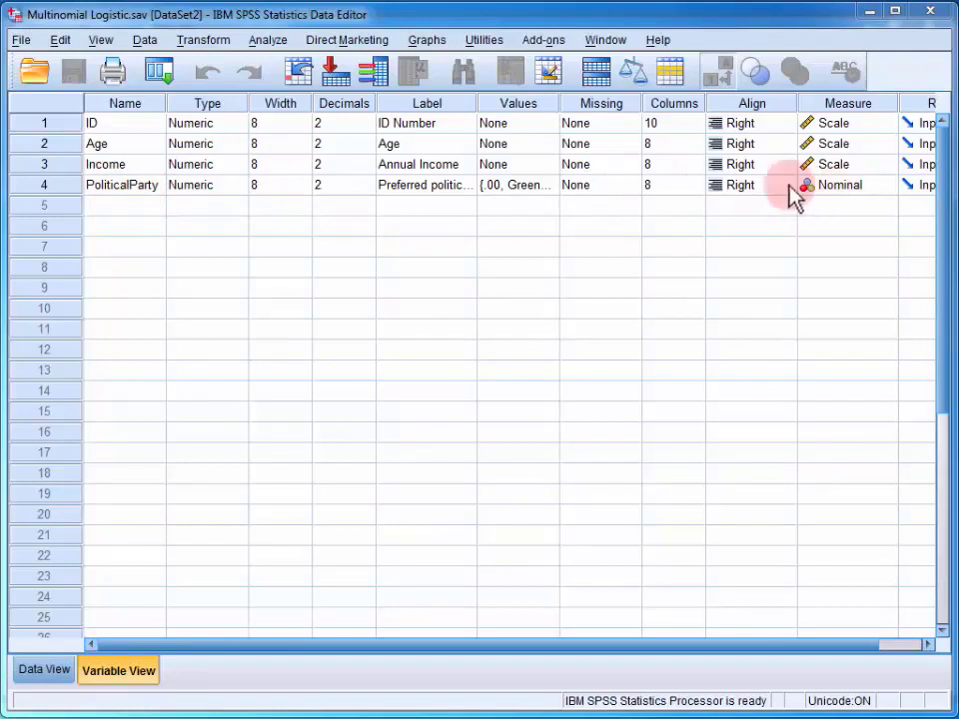
# Review the value labels of PoliticalParty and the data rows of the Multinomial Logistic file
pyautogui.click(552, 186)
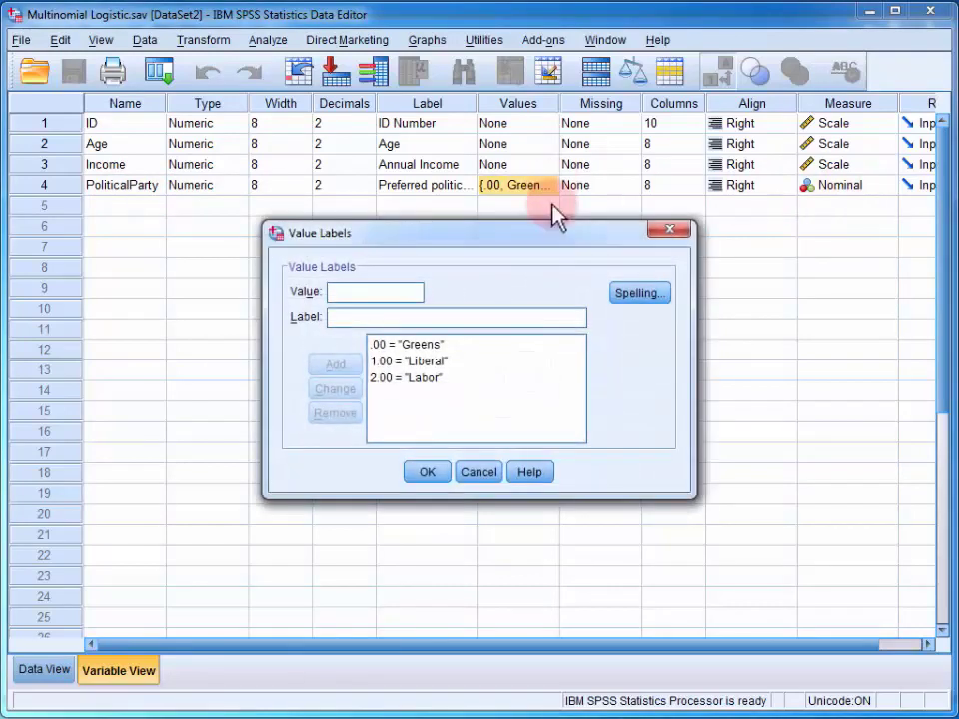
pyautogui.click(436, 363)
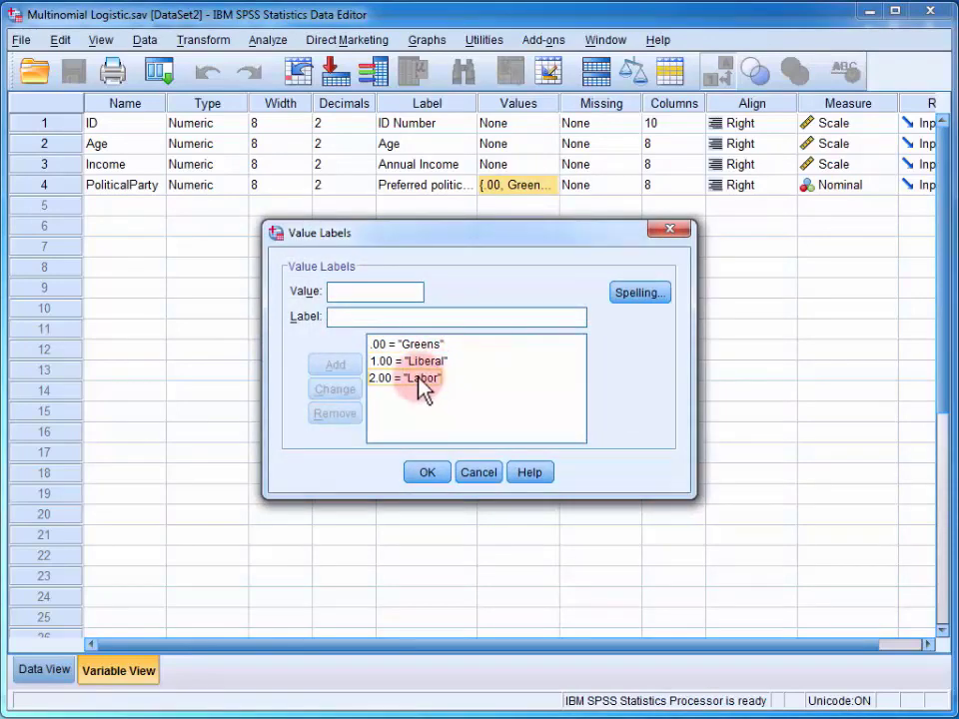
pyautogui.click(429, 473)
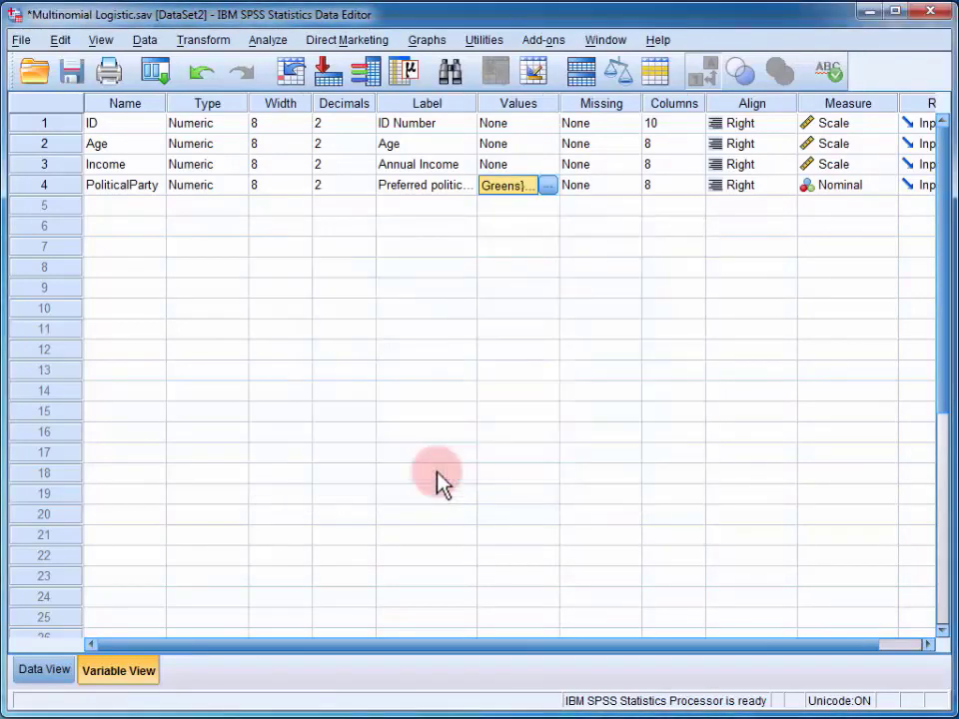
pyautogui.click(55, 676)
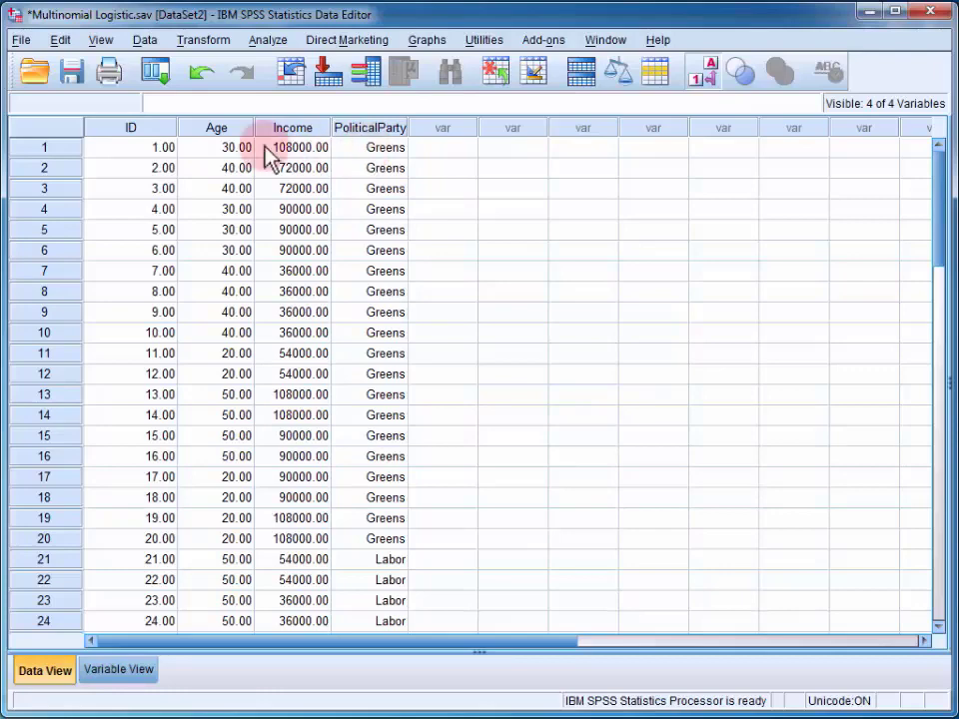
# Start a multinomial logistic regression with the preferred political party as the dependent variable
pyautogui.click(266, 42)
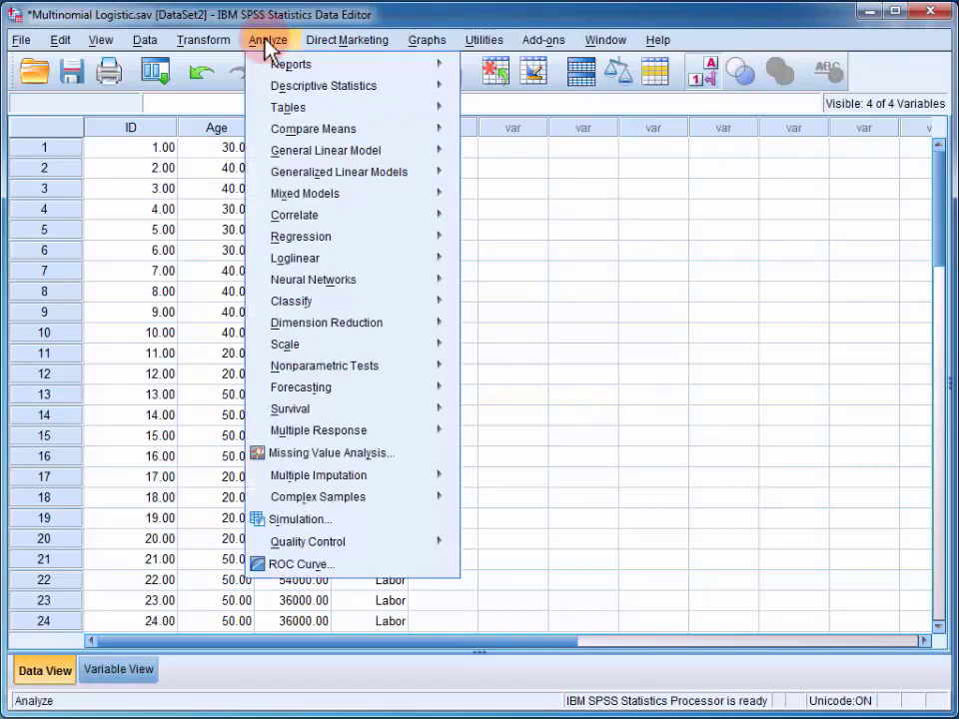
pyautogui.moveTo(414, 240)
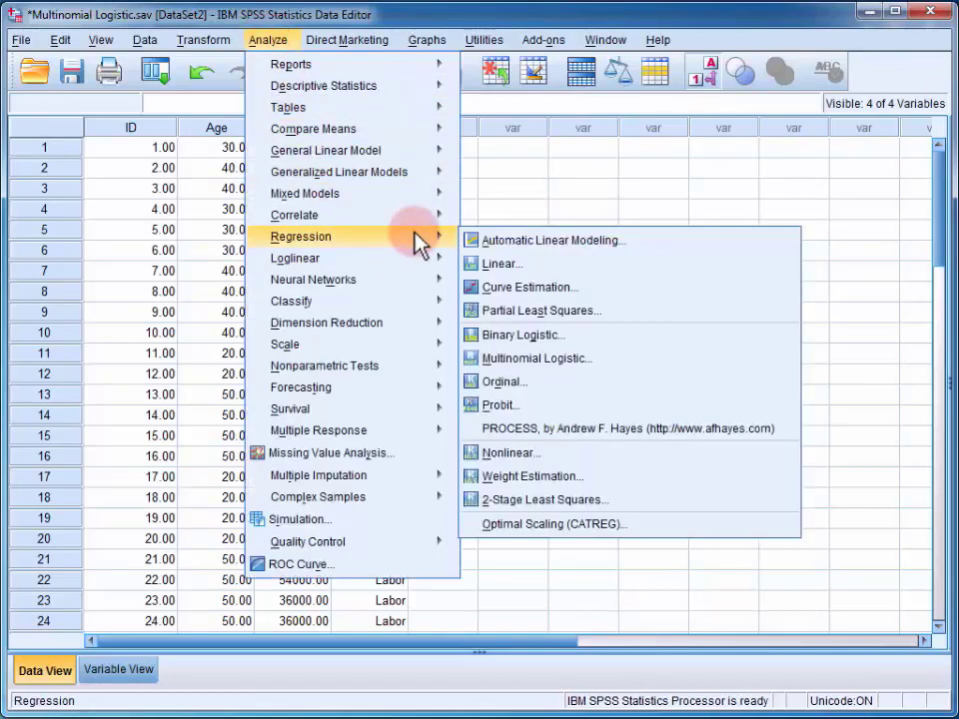
pyautogui.click(537, 360)
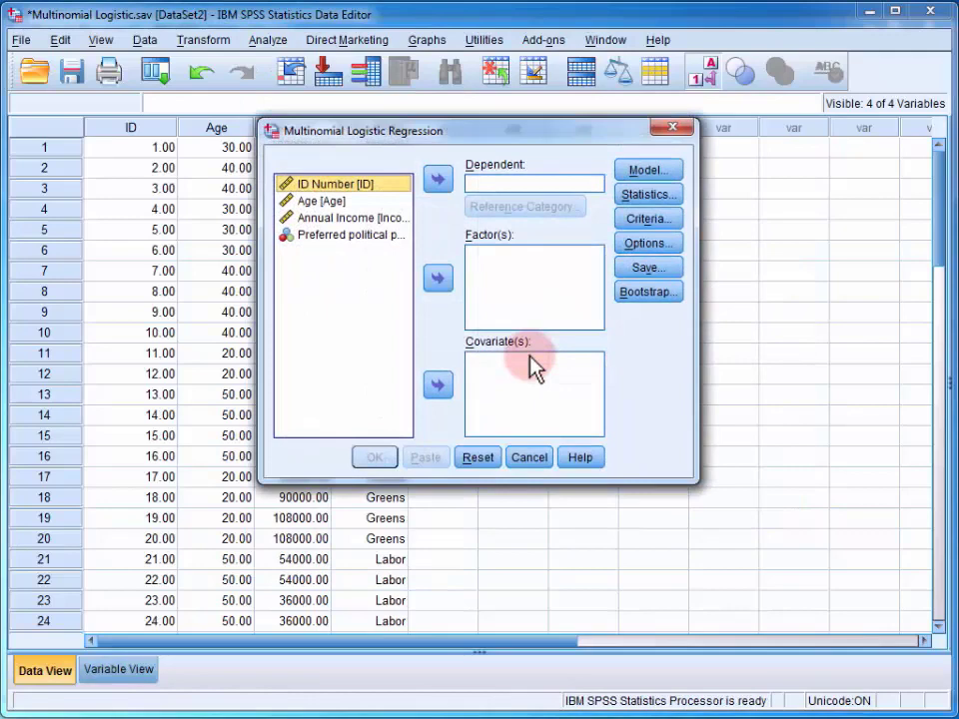
pyautogui.click(360, 235)
pyautogui.click(438, 179)
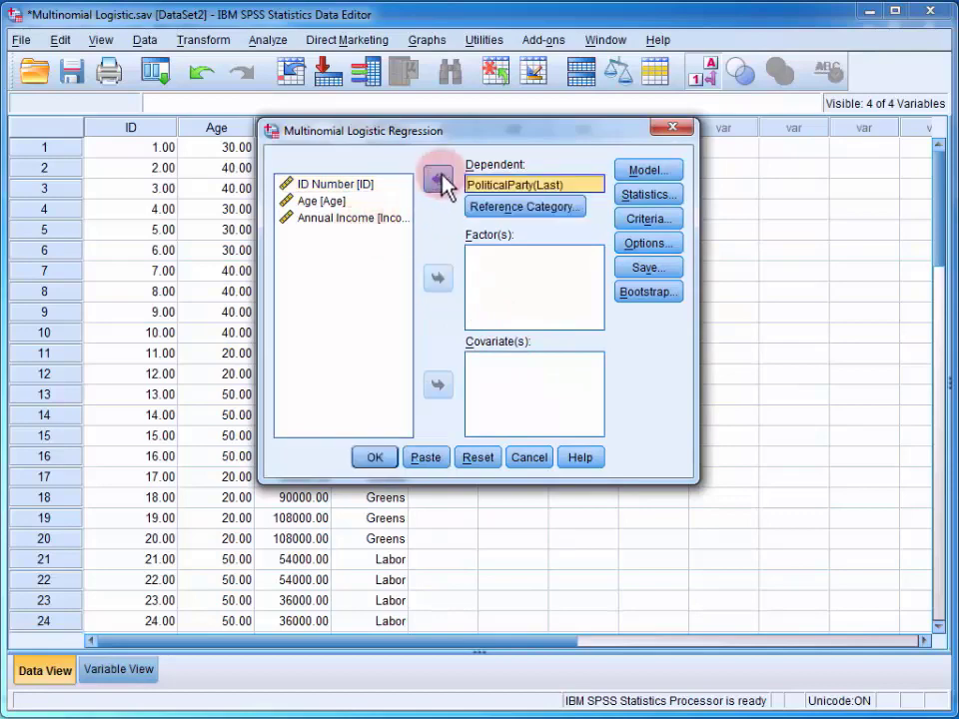
# Add Age and Annual Income as covariates of the multinomial logistic regression
pyautogui.click(354, 203)
pyautogui.keyDown('shift'); pyautogui.click(350, 220); pyautogui.keyUp('shift')
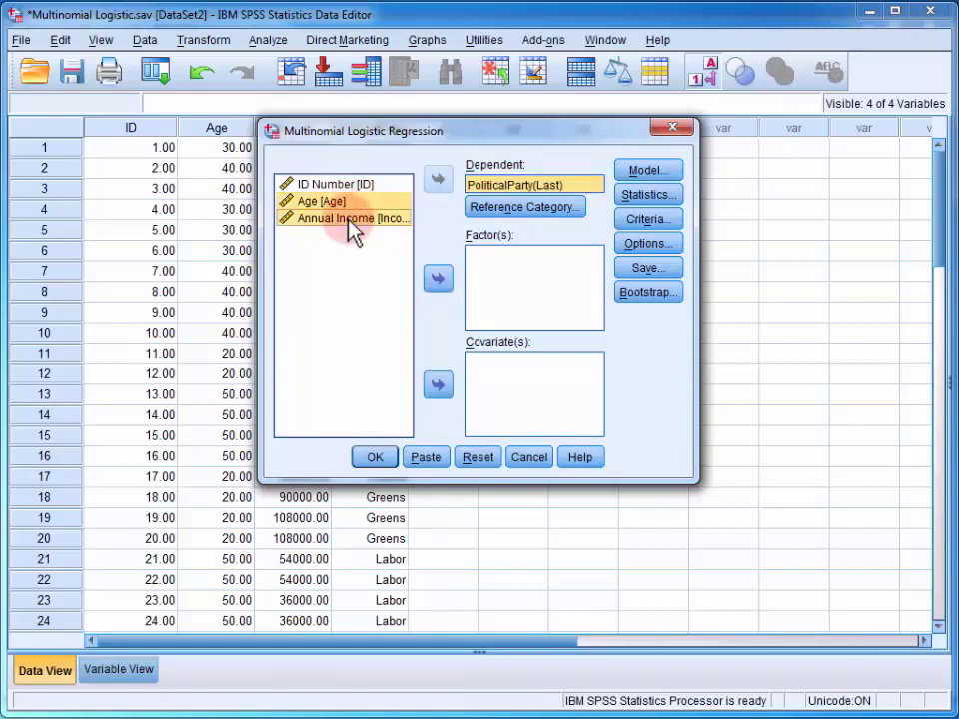
pyautogui.click(438, 385)
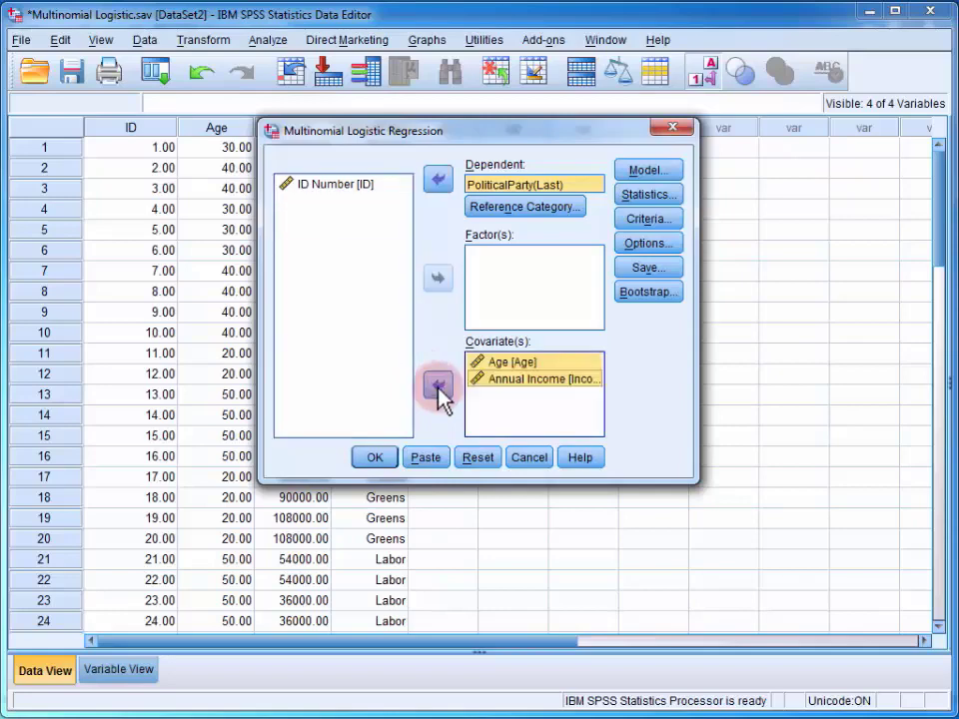
# Add the classification table to the multinomial logistic regression statistics and run the analysis
pyautogui.click(651, 196)
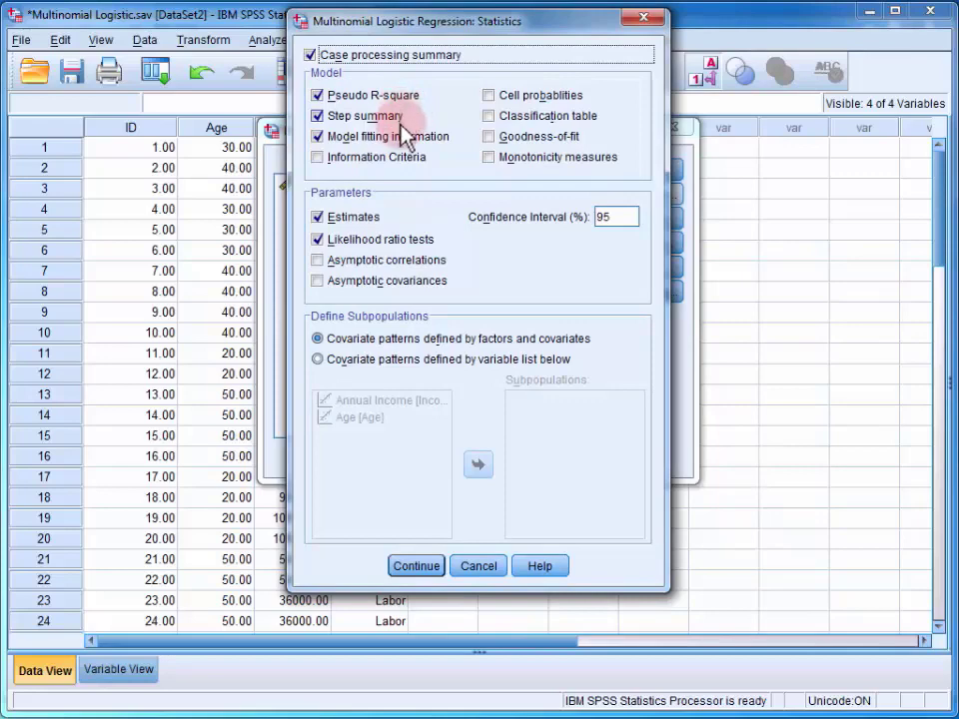
pyautogui.click(523, 118)
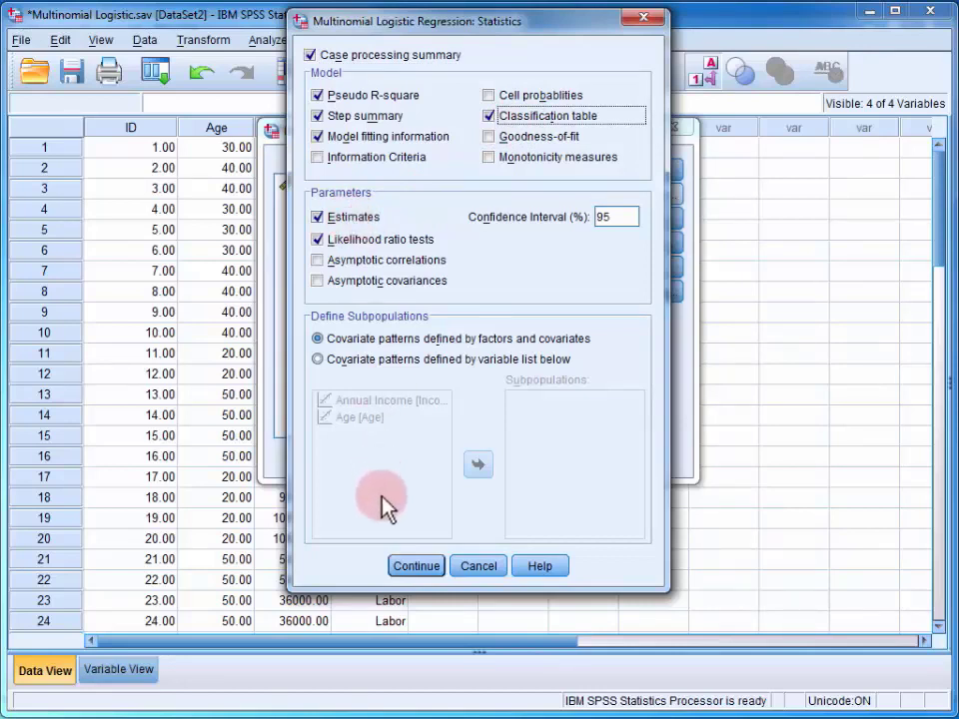
pyautogui.click(406, 566)
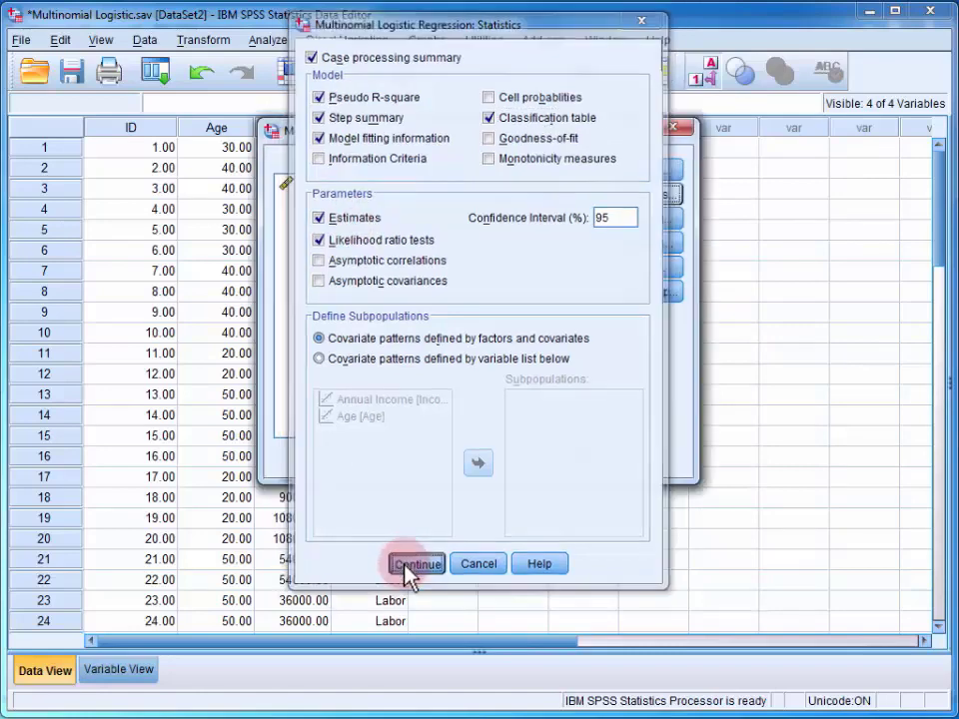
pyautogui.click(382, 461)
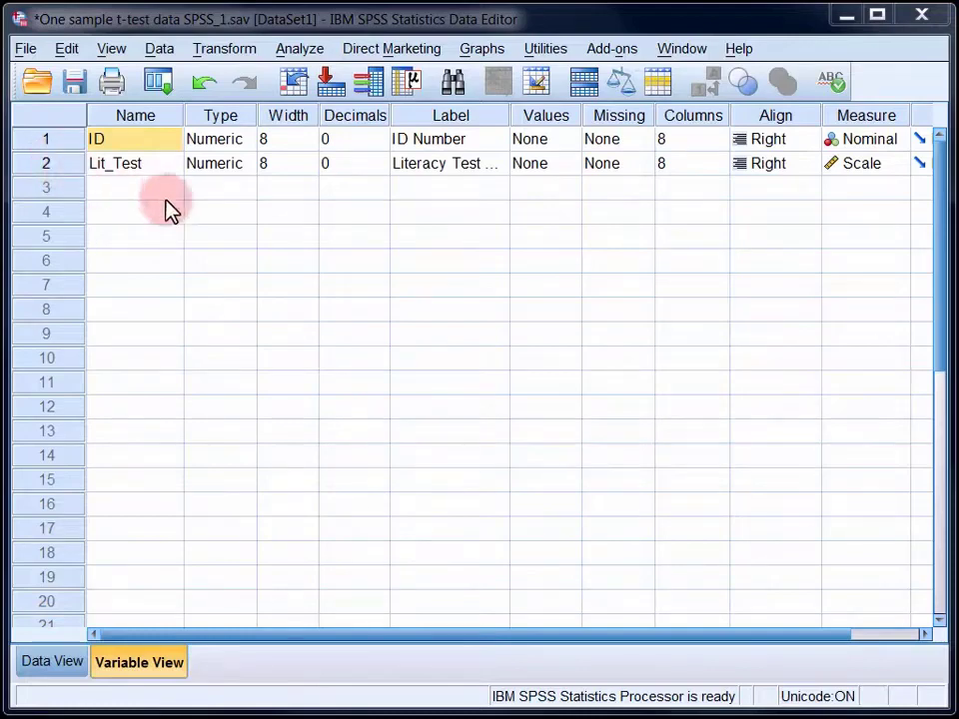
# Set the measurement level of Lit_Test to Scale and sort the cases by Lit_Test in ascending order
pyautogui.click(896, 168)
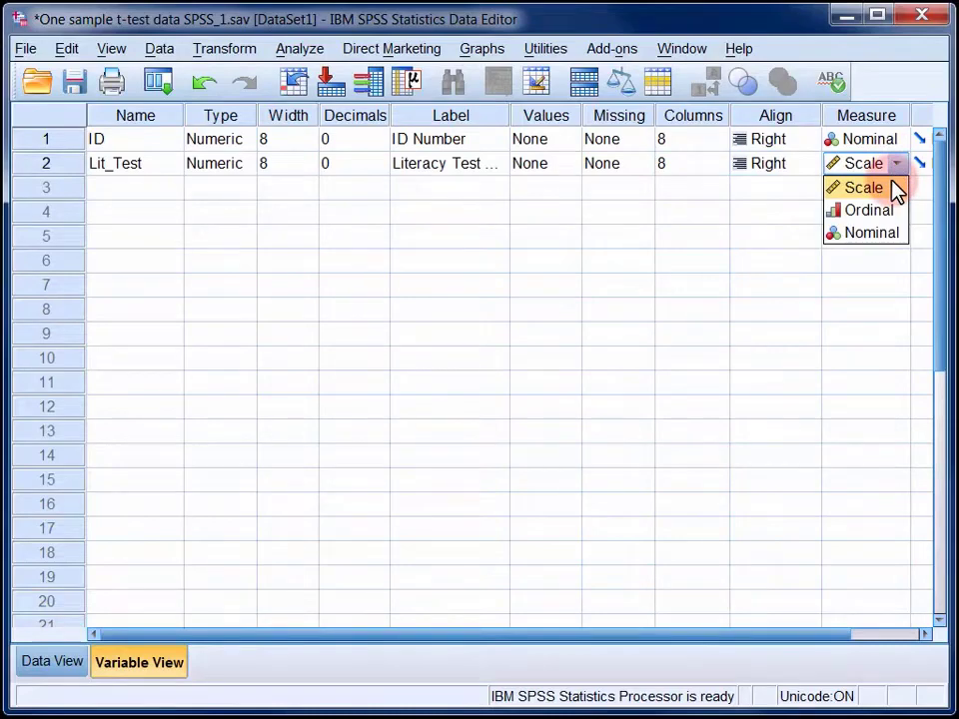
pyautogui.click(897, 190)
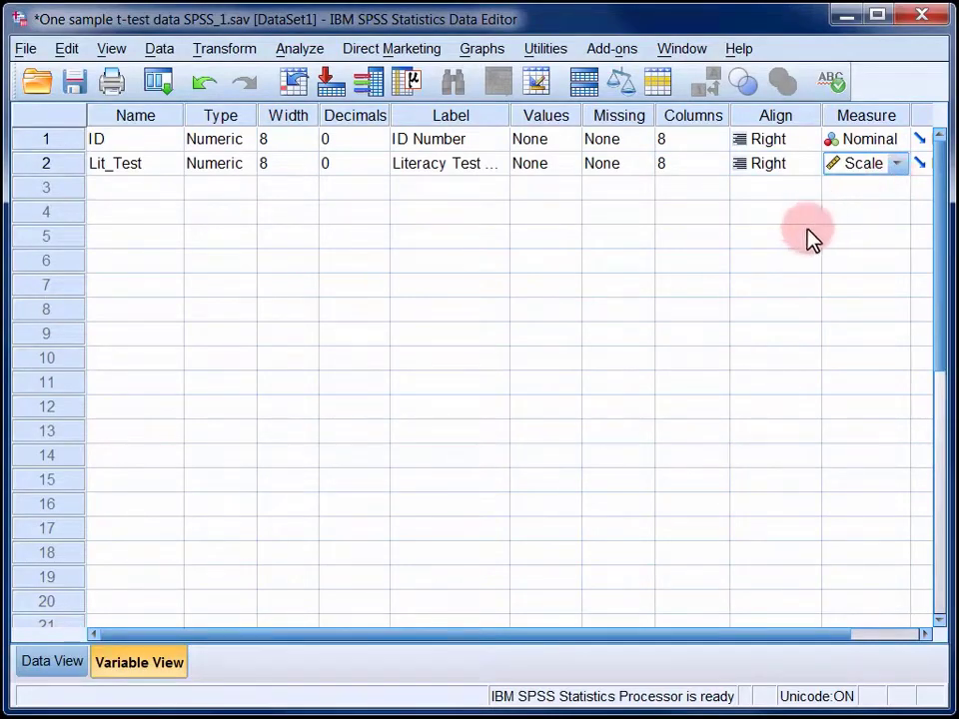
pyautogui.click(75, 677)
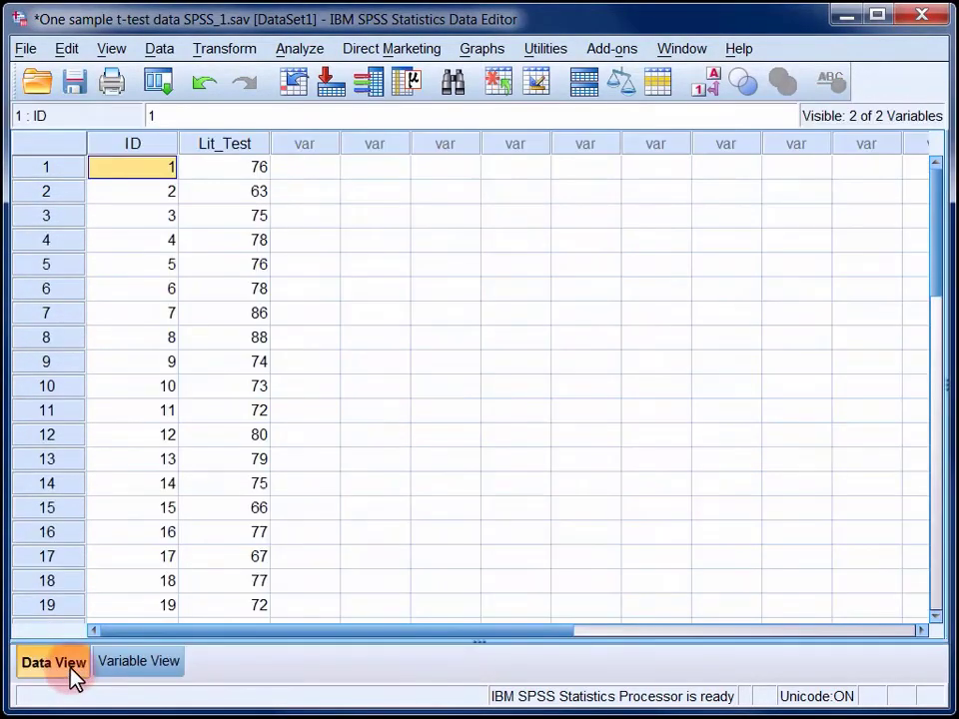
pyautogui.rightClick(218, 145)
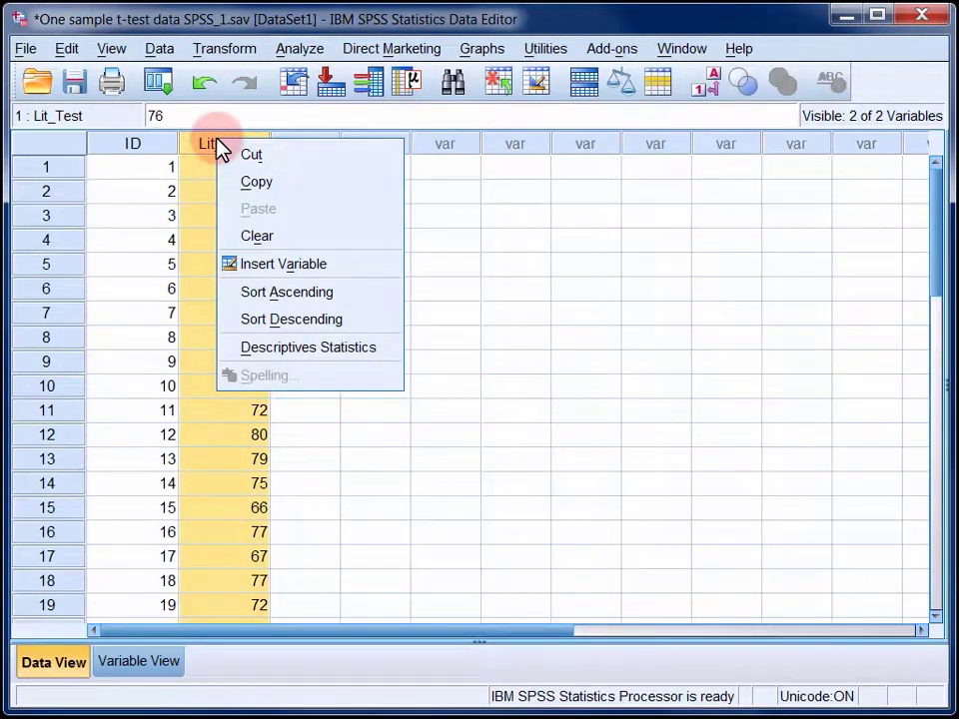
pyautogui.click(285, 292)
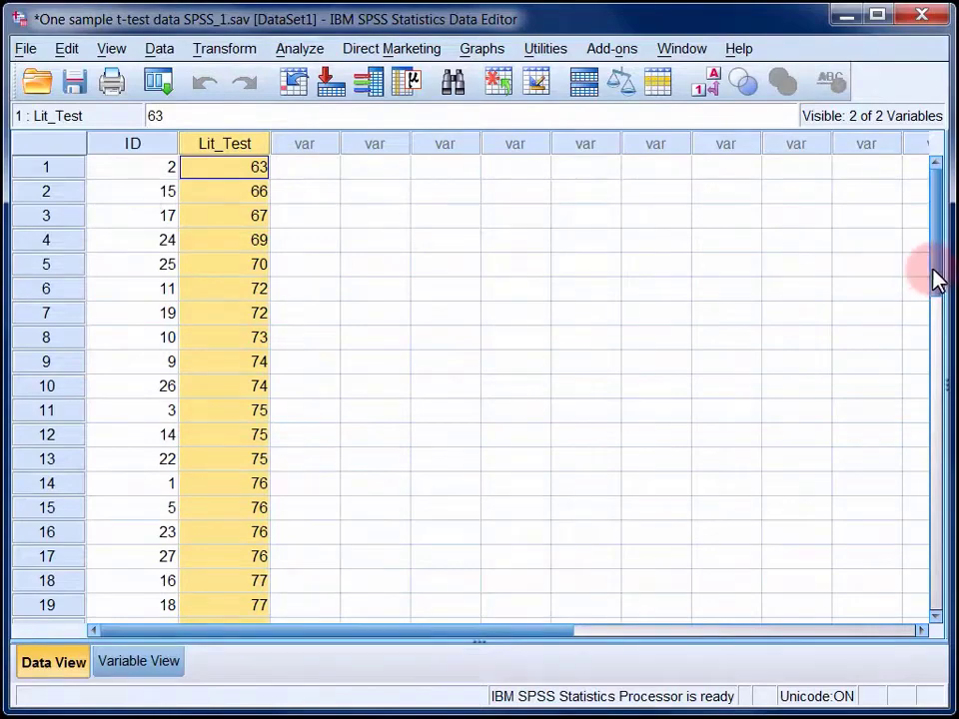
pyautogui.moveTo(936, 283); pyautogui.dragTo(935, 381)
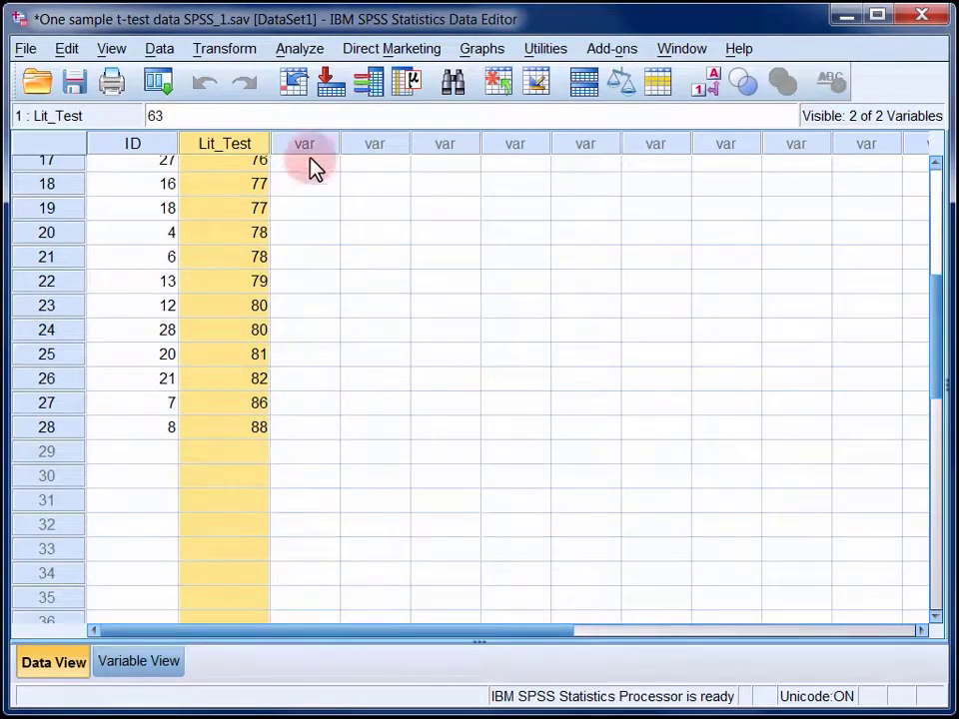
# Start a One-Sample T Test with the literacy test score as the test variable
pyautogui.click(302, 55)
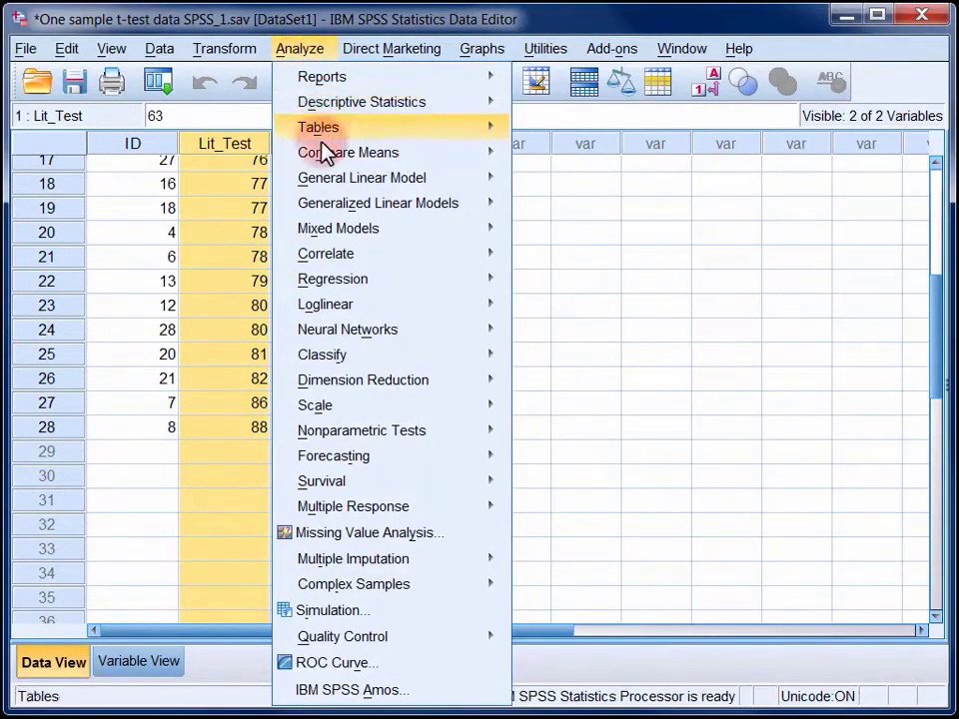
pyautogui.moveTo(321, 154)
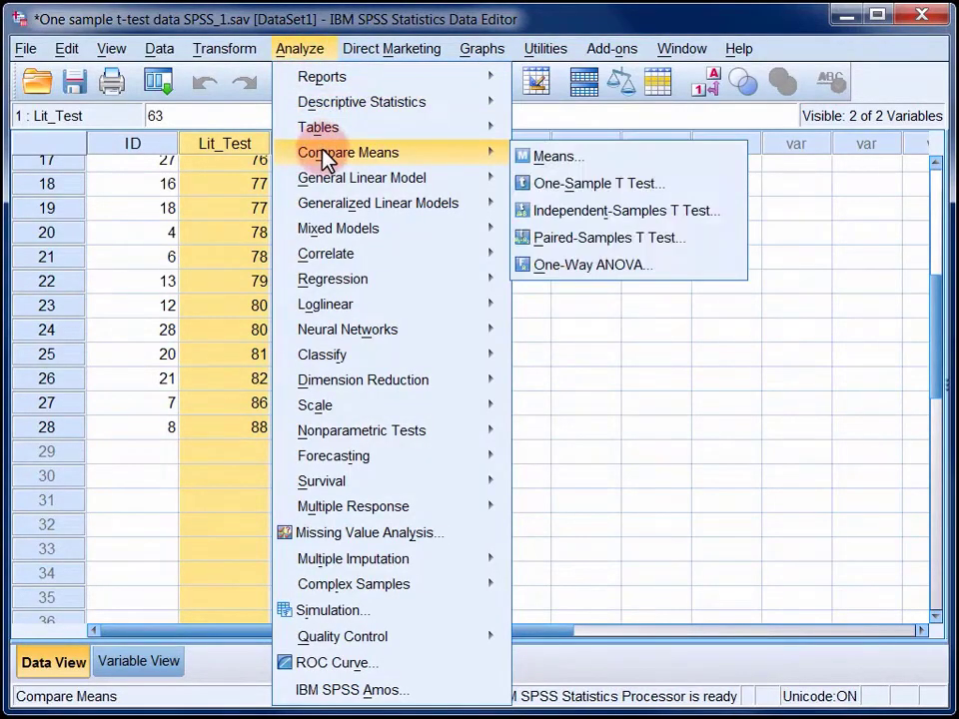
pyautogui.click(560, 184)
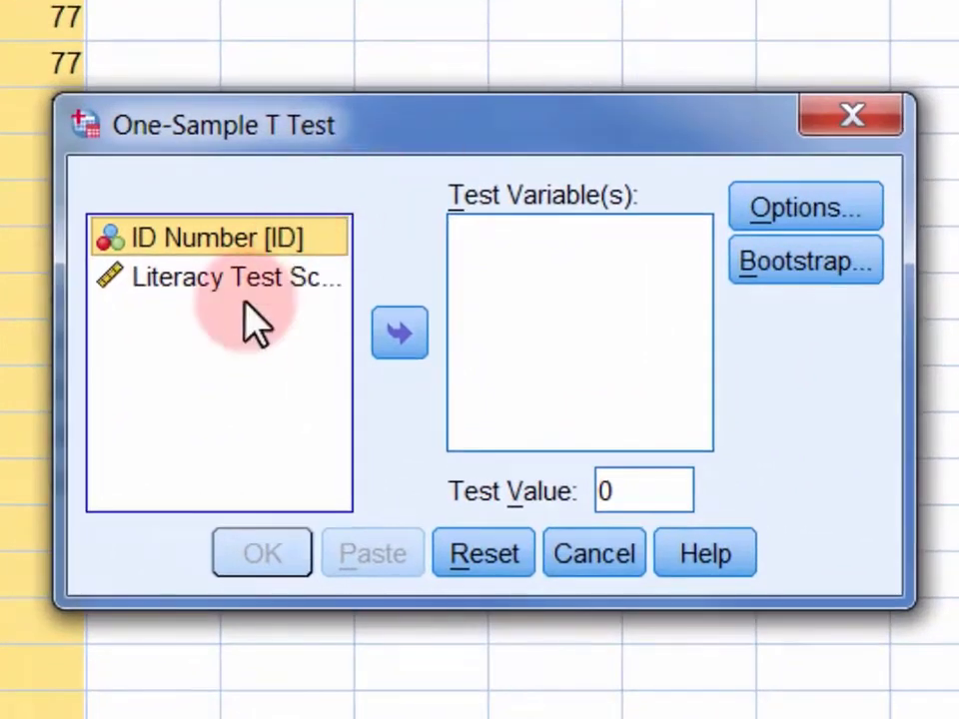
pyautogui.click(242, 284)
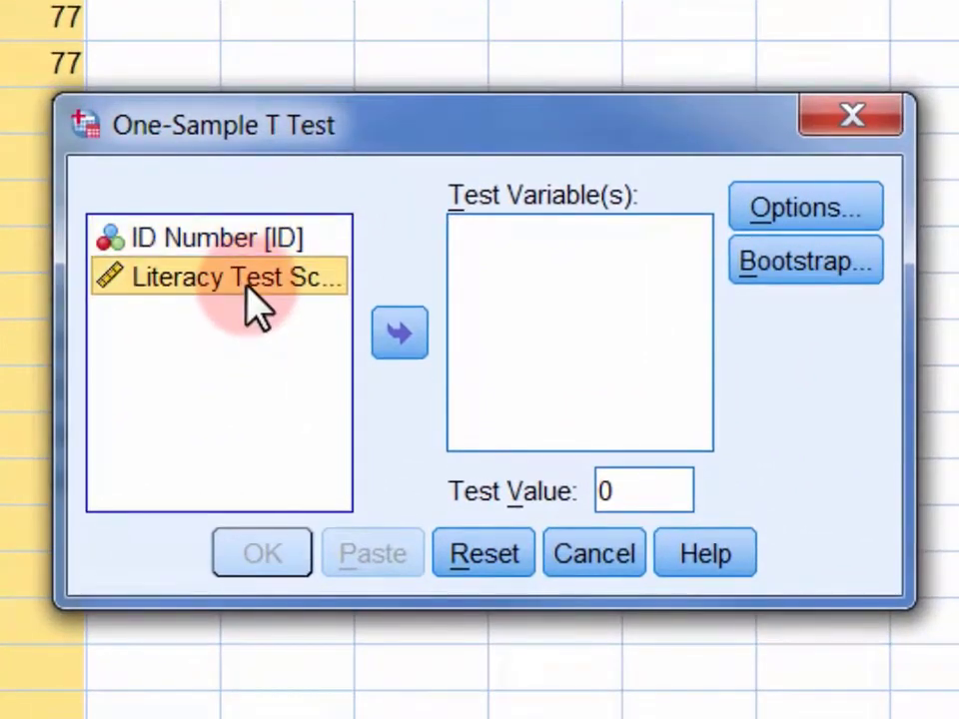
pyautogui.click(400, 329)
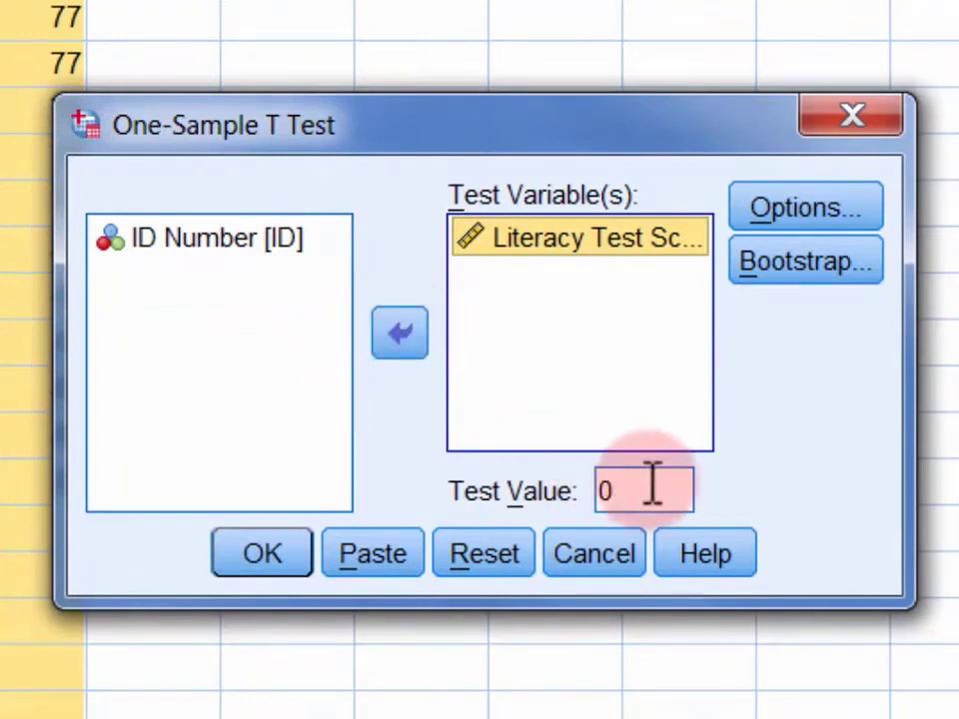
# Set the test value to 86.4 and run the one-sample t test
pyautogui.moveTo(652, 484); pyautogui.dragTo(594, 479)
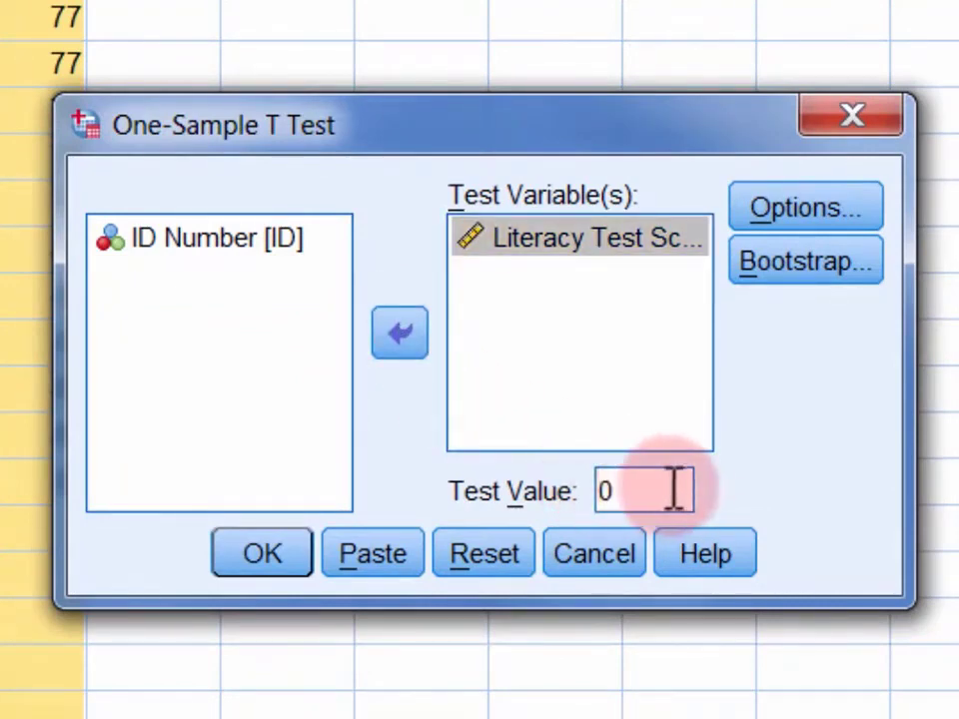
pyautogui.moveTo(650, 489); pyautogui.dragTo(575, 490)
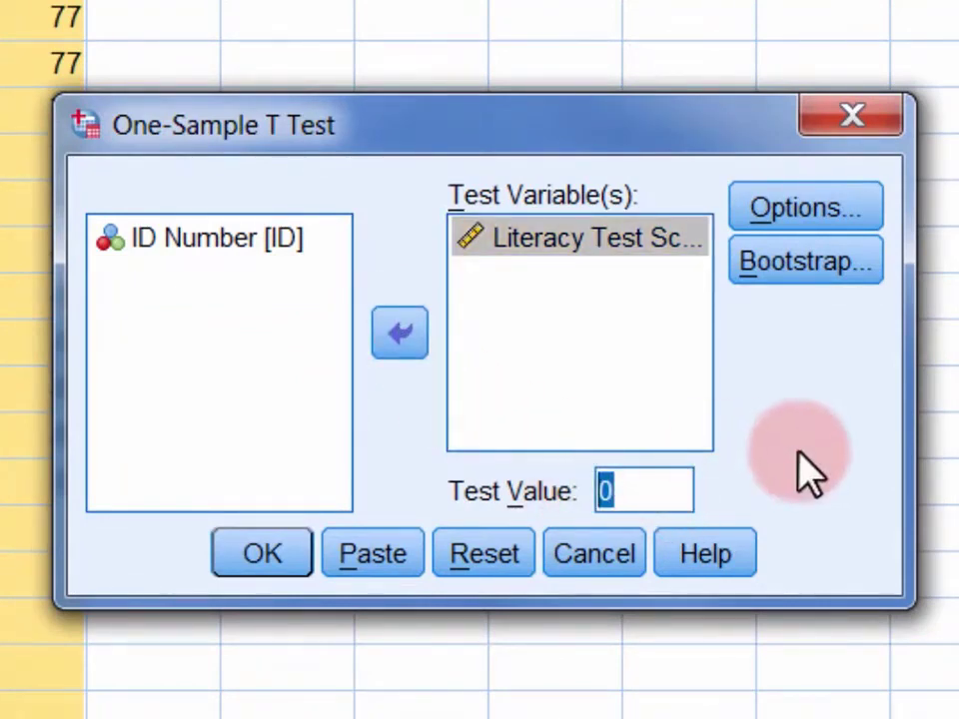
pyautogui.write('86.4')
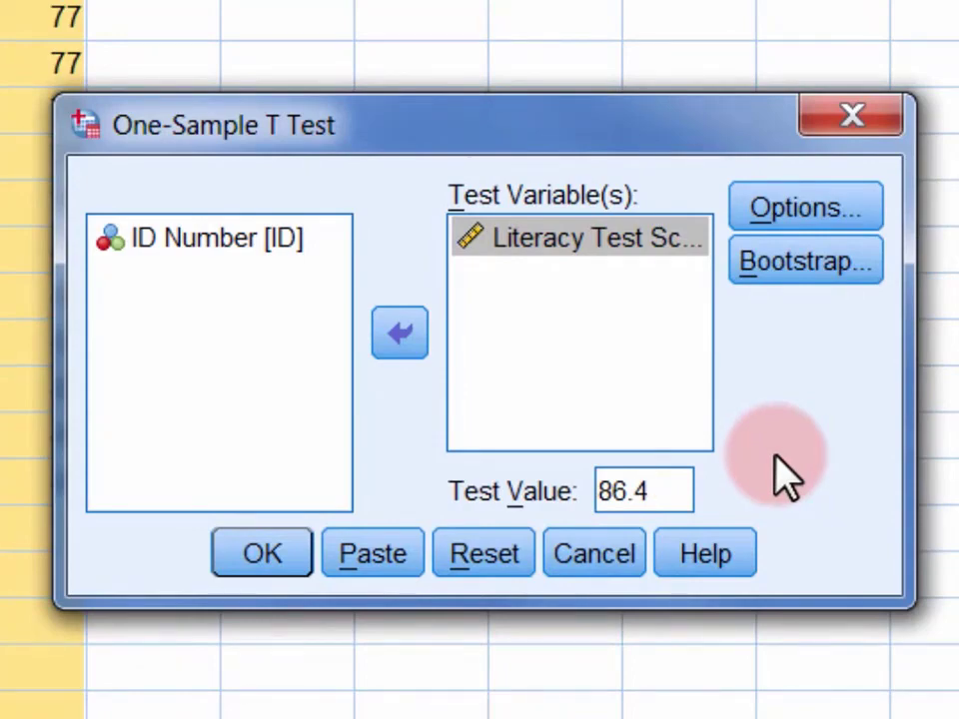
pyautogui.click(306, 560)
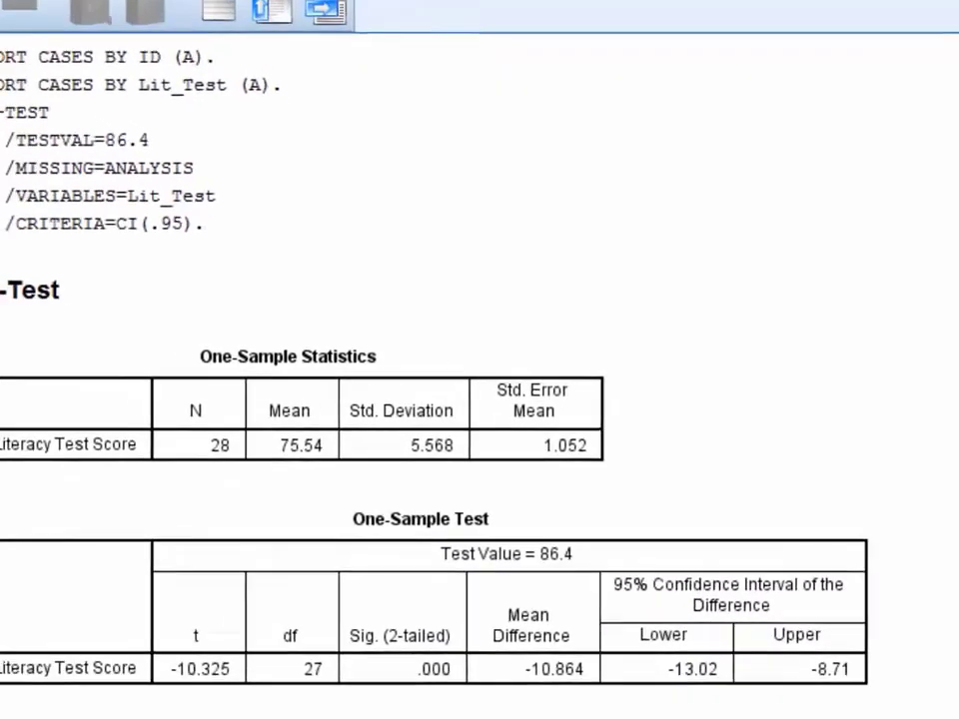
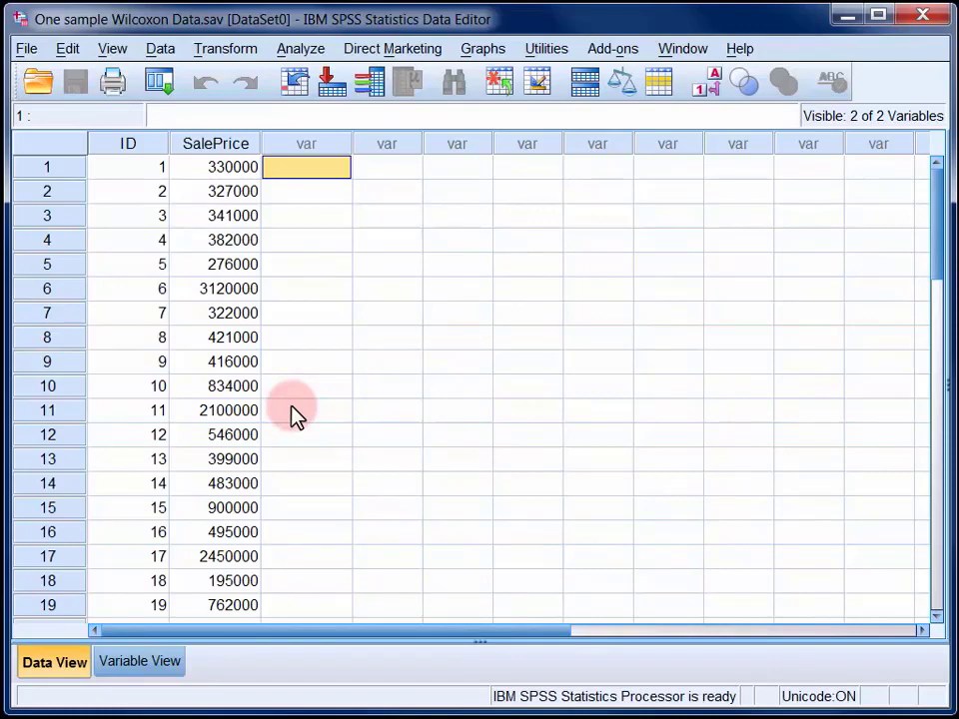
# Start a one-sample nonparametric test on the house sale data with the Customize analysis objective
pyautogui.click(289, 54)
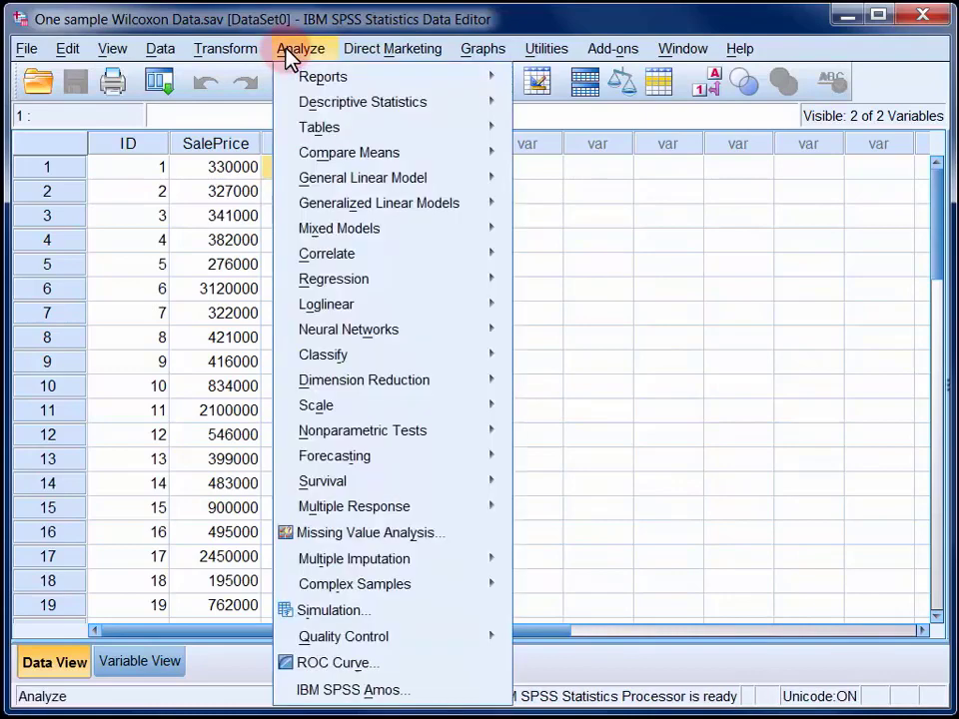
pyautogui.moveTo(376, 437)
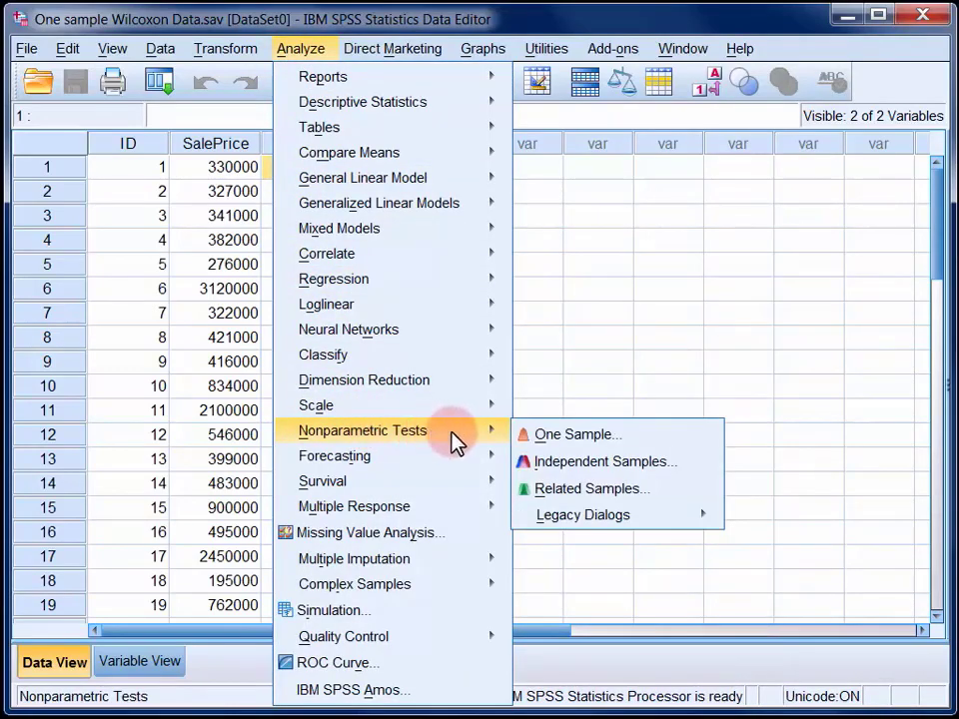
pyautogui.click(589, 440)
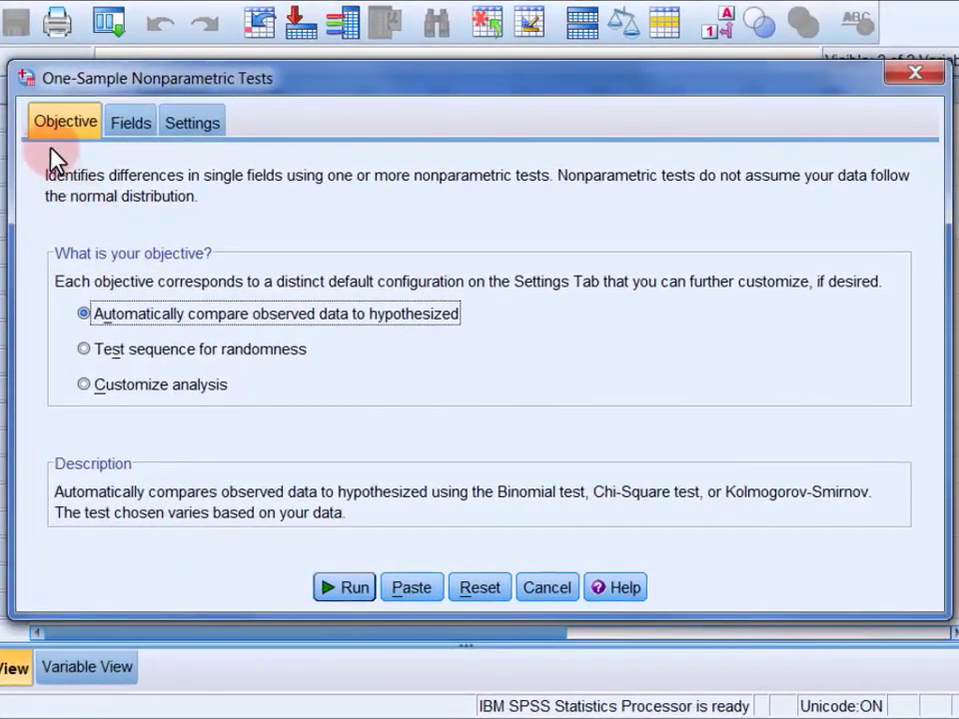
pyautogui.click(136, 390)
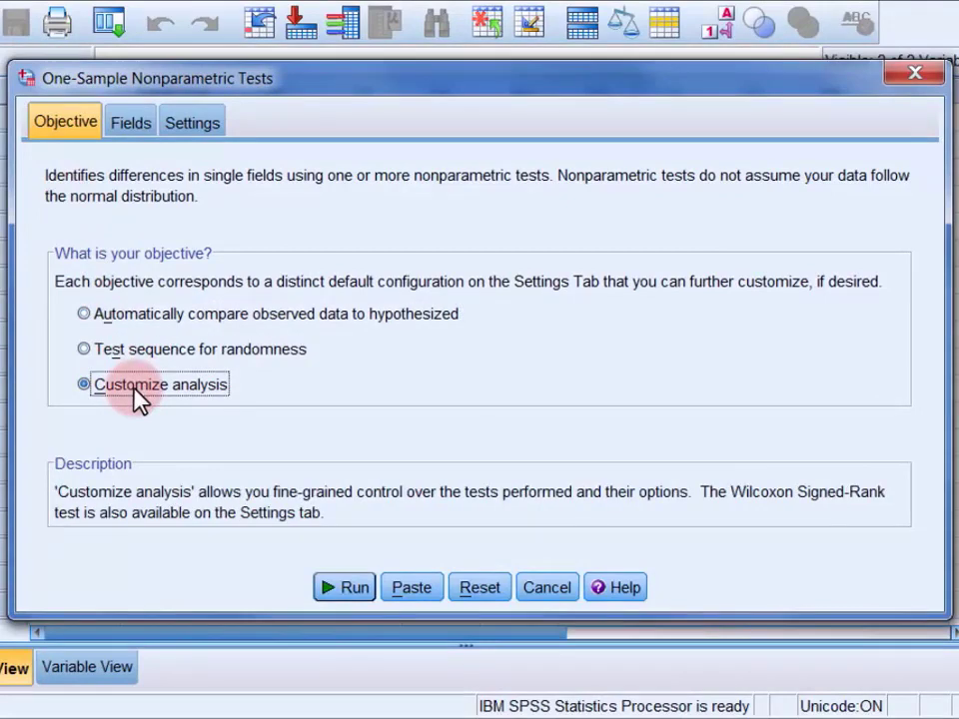
# Switch to custom field assignments and make Sale Price the only test field
pyautogui.click(129, 126)
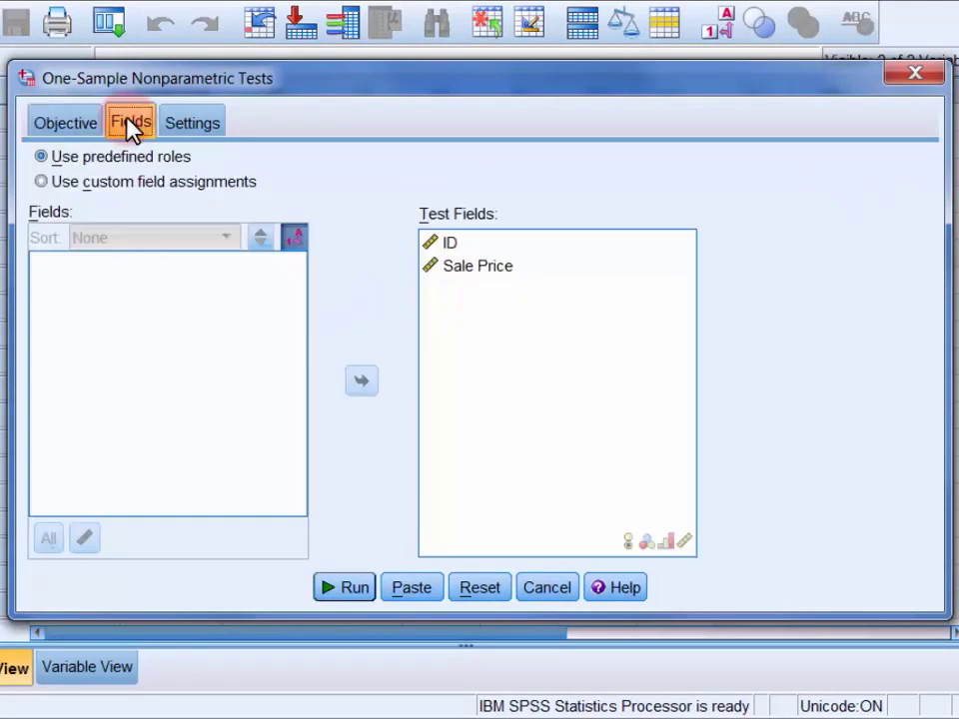
pyautogui.click(125, 181)
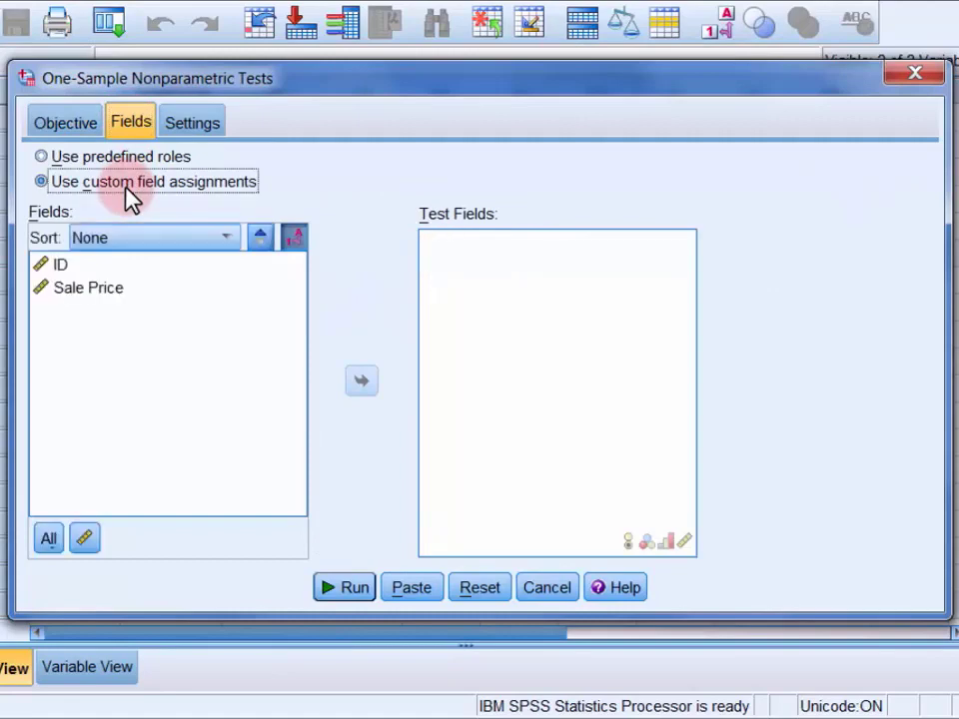
pyautogui.click(140, 300)
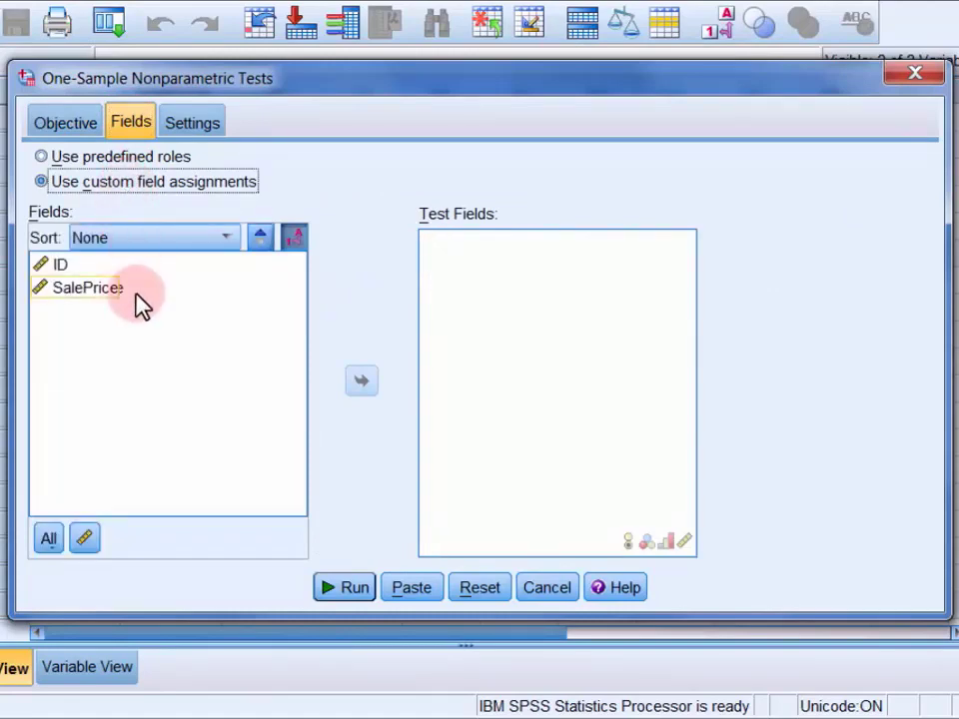
pyautogui.click(362, 382)
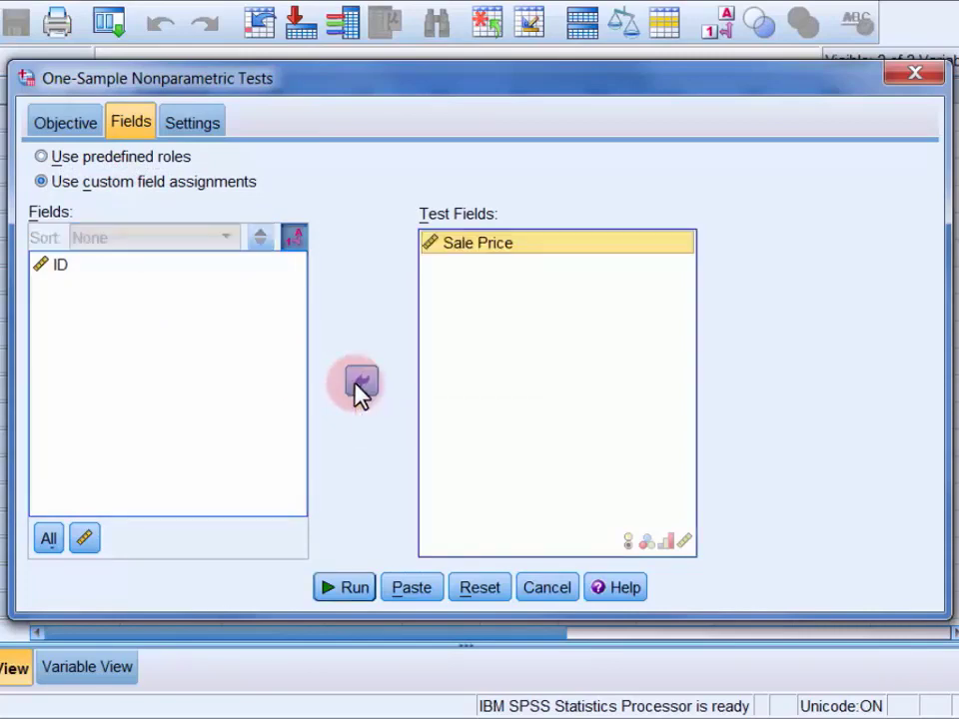
# Customize the tests to a Wilcoxon signed-rank test with a hypothesized median of 382000 and run it
pyautogui.click(194, 122)
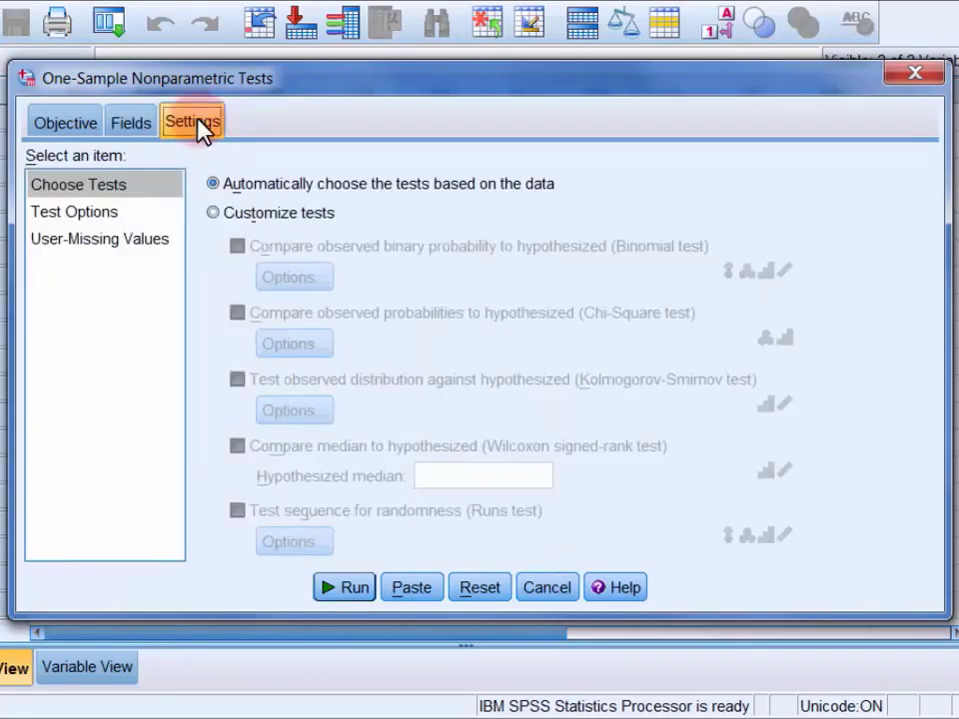
pyautogui.click(240, 212)
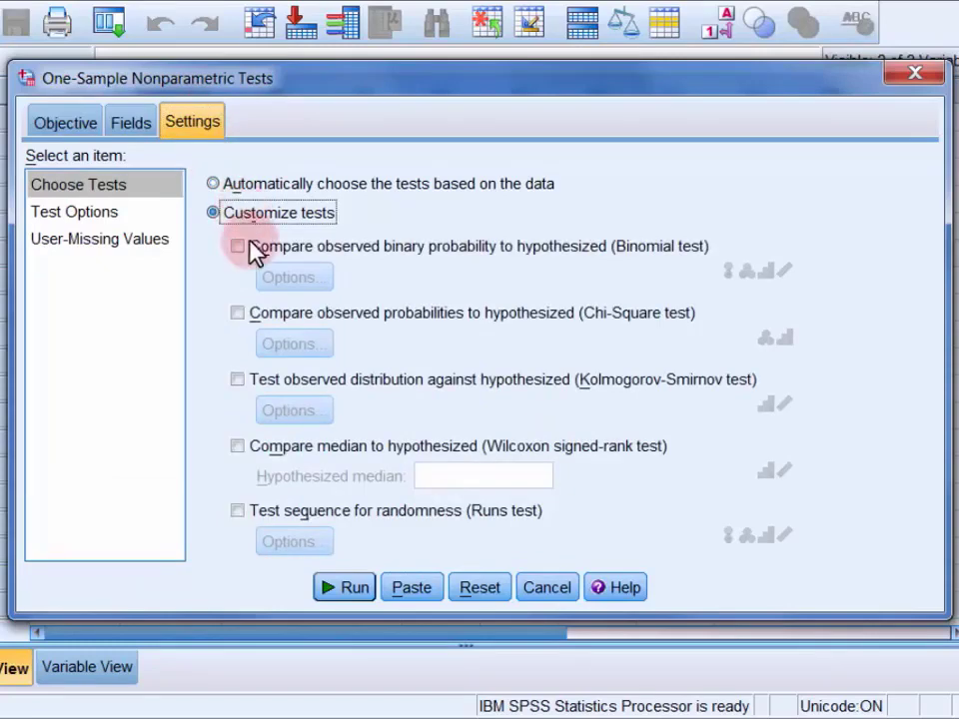
pyautogui.click(266, 449)
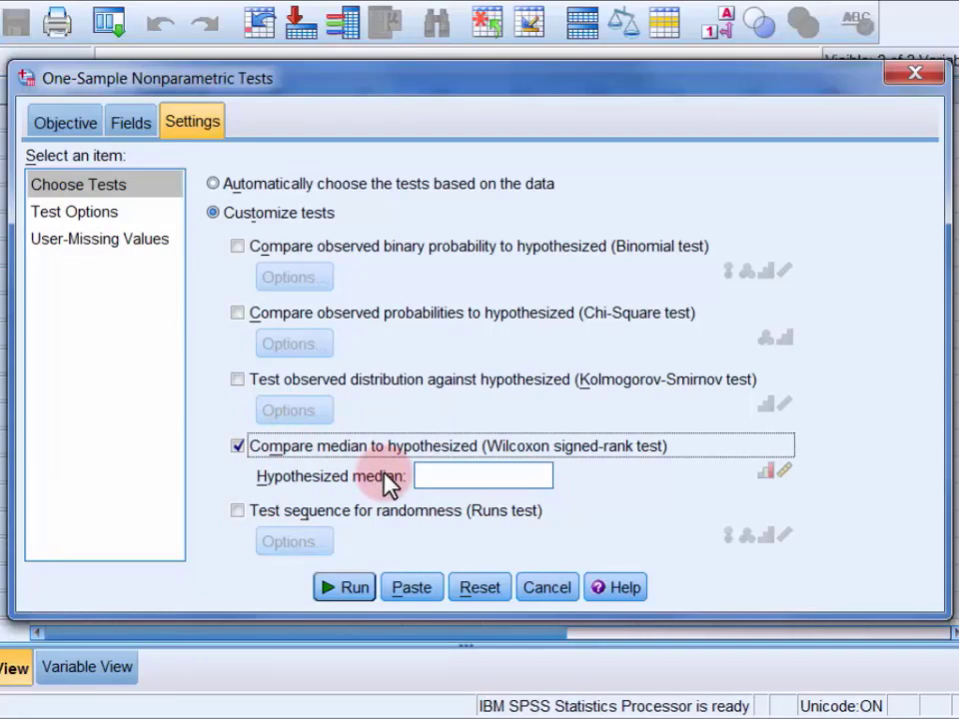
pyautogui.click(434, 473)
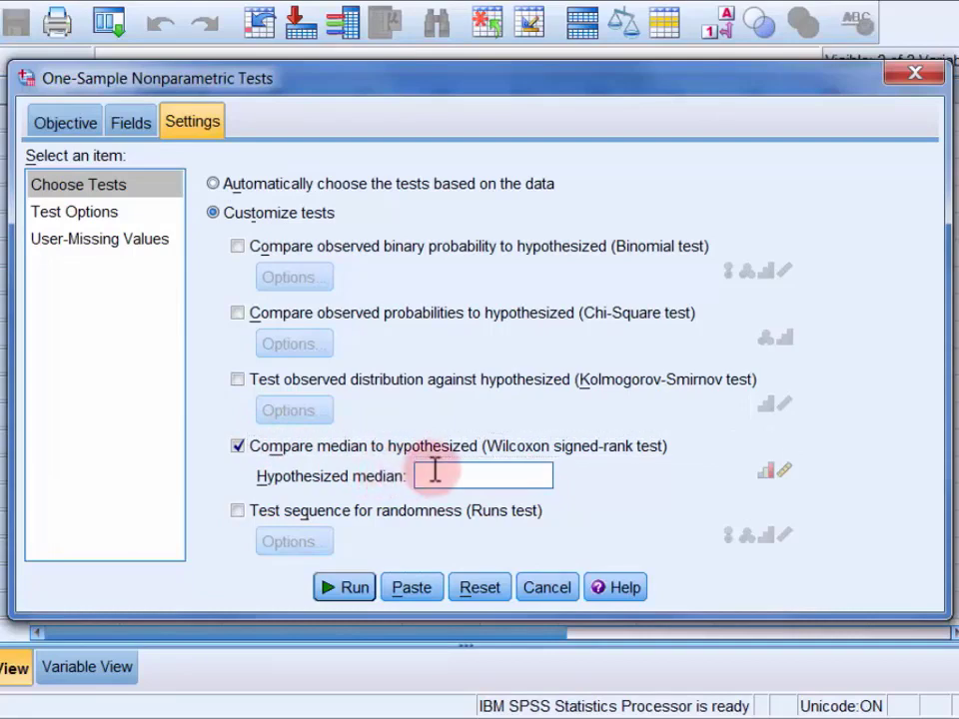
pyautogui.write('382000')
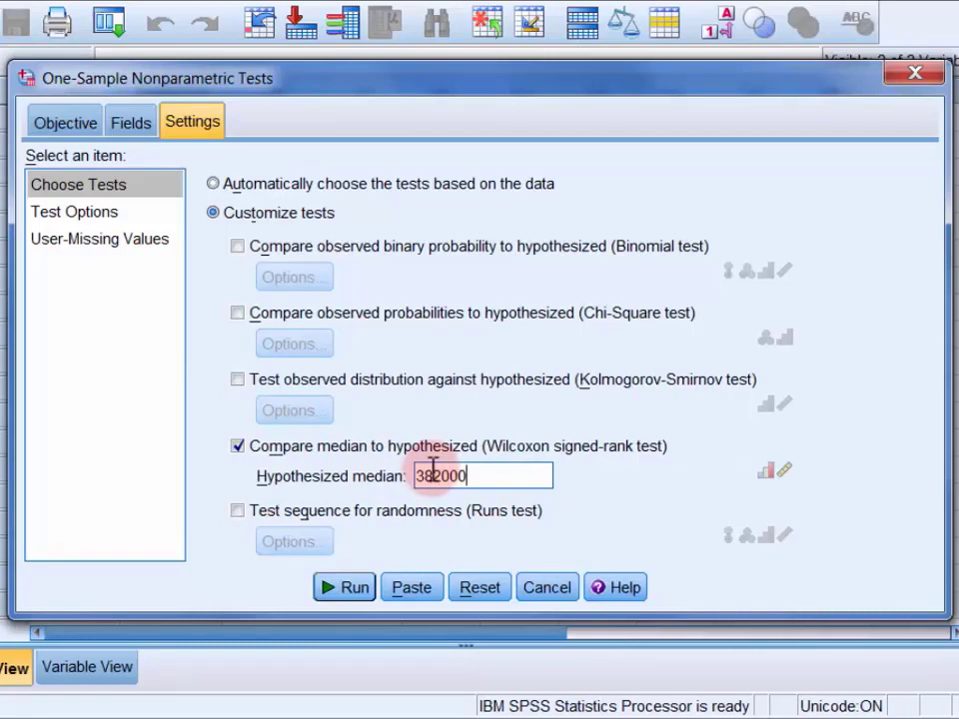
pyautogui.click(360, 587)
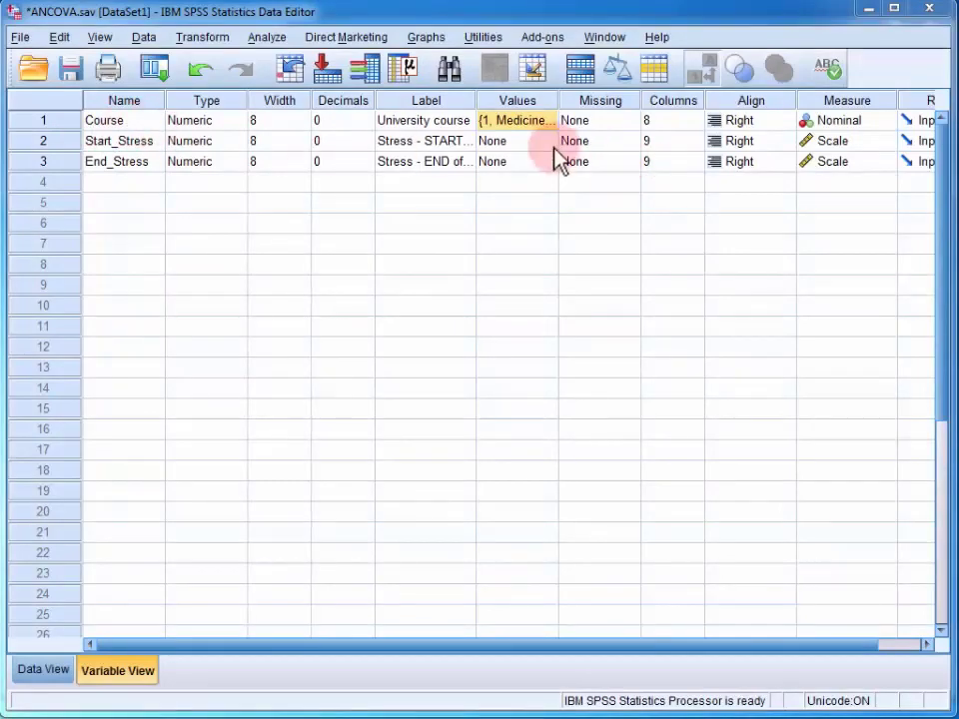
# Check the value labels of the Course variable, then return to the ANCOVA data
pyautogui.click(552, 121)
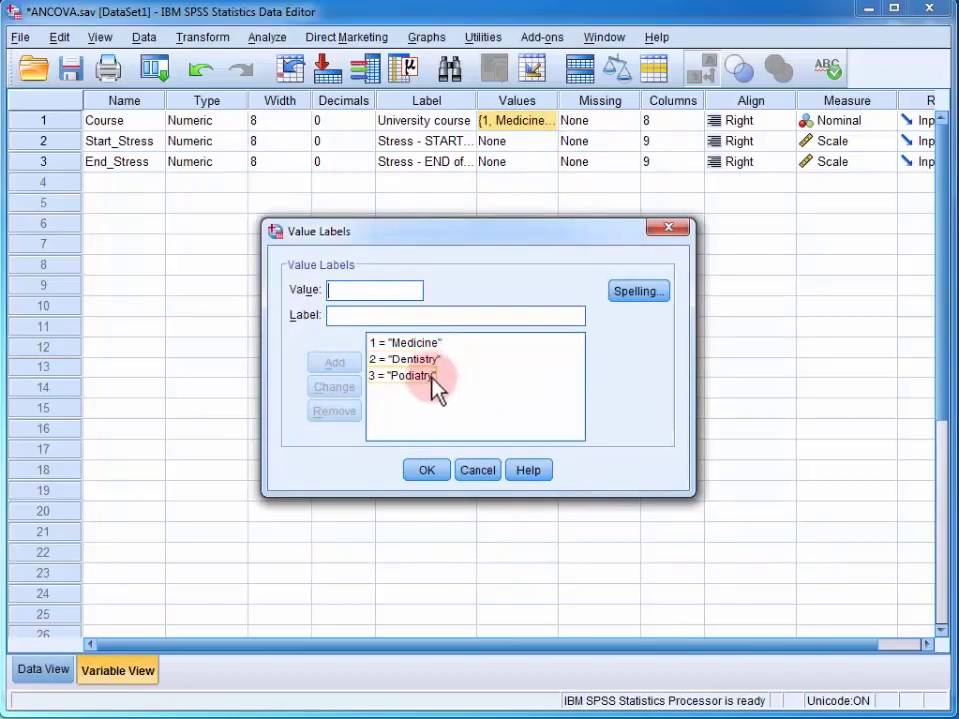
pyautogui.click(437, 474)
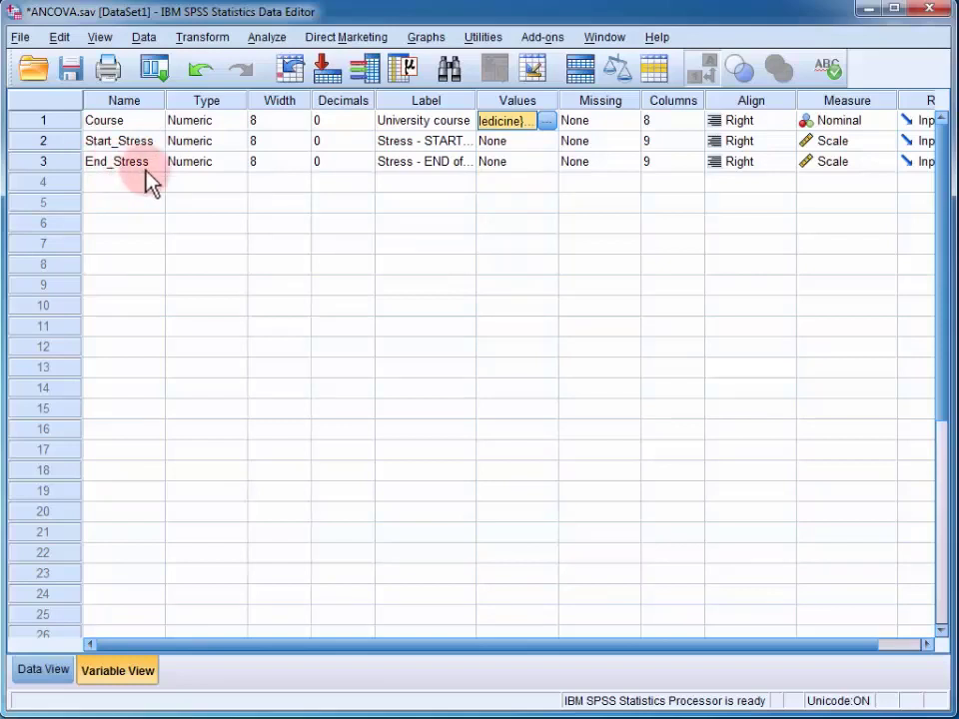
pyautogui.click(48, 673)
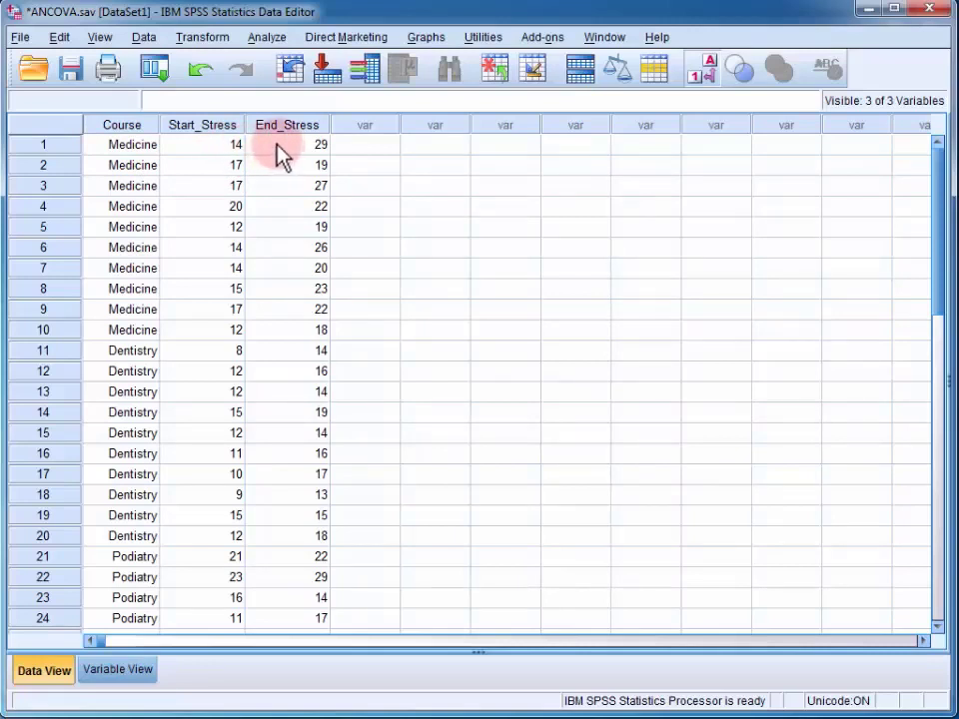
# Start a univariate general linear model with Stress - END of the year as the dependent variable
pyautogui.click(275, 40)
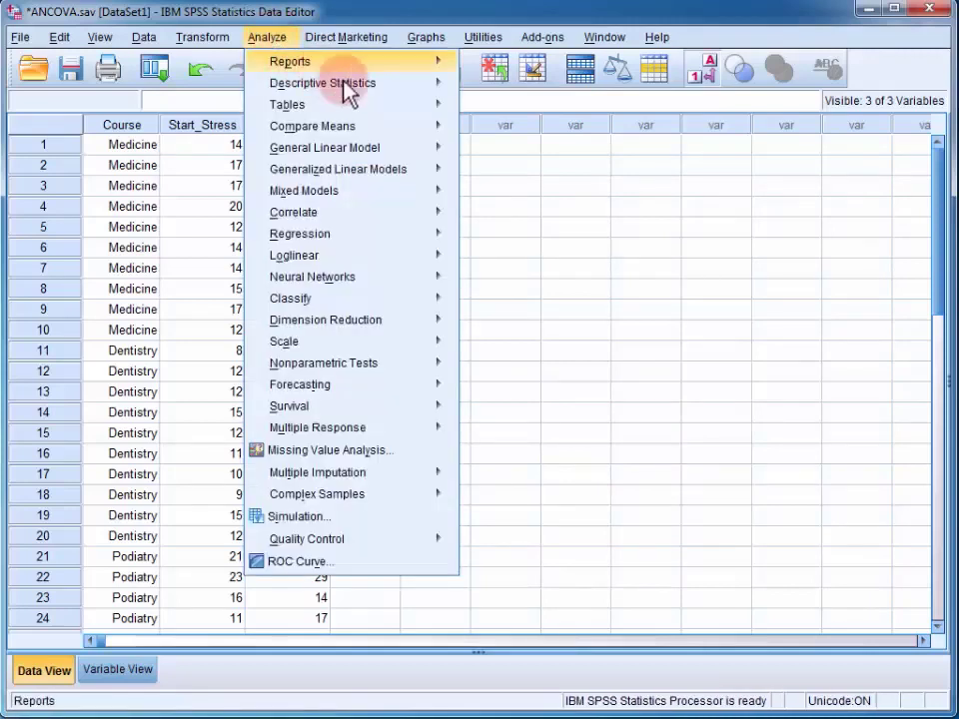
pyautogui.moveTo(425, 148)
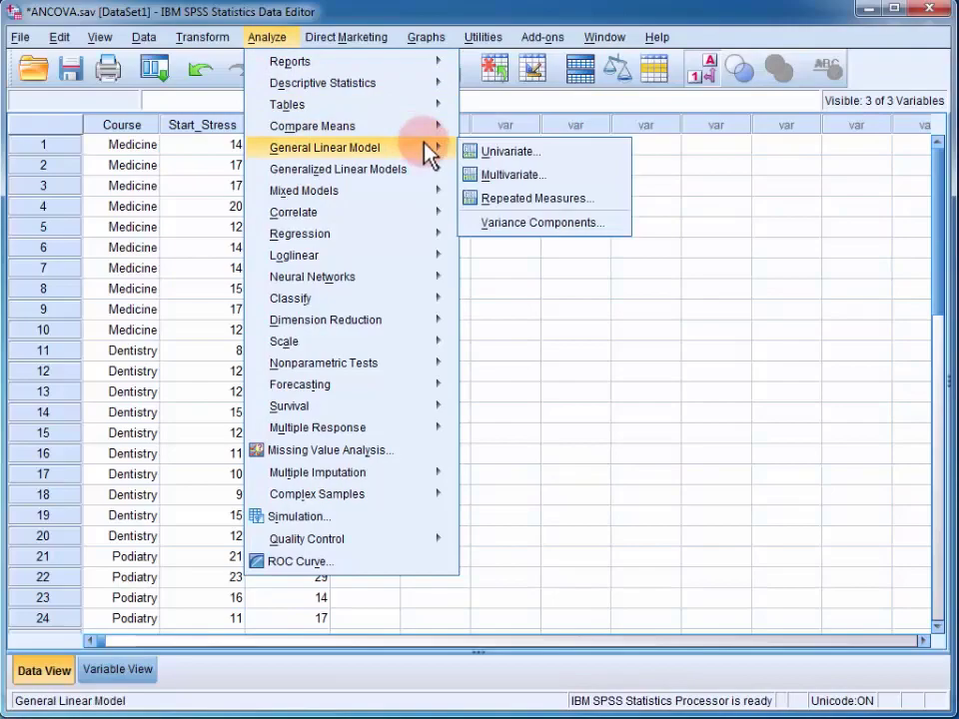
pyautogui.click(510, 152)
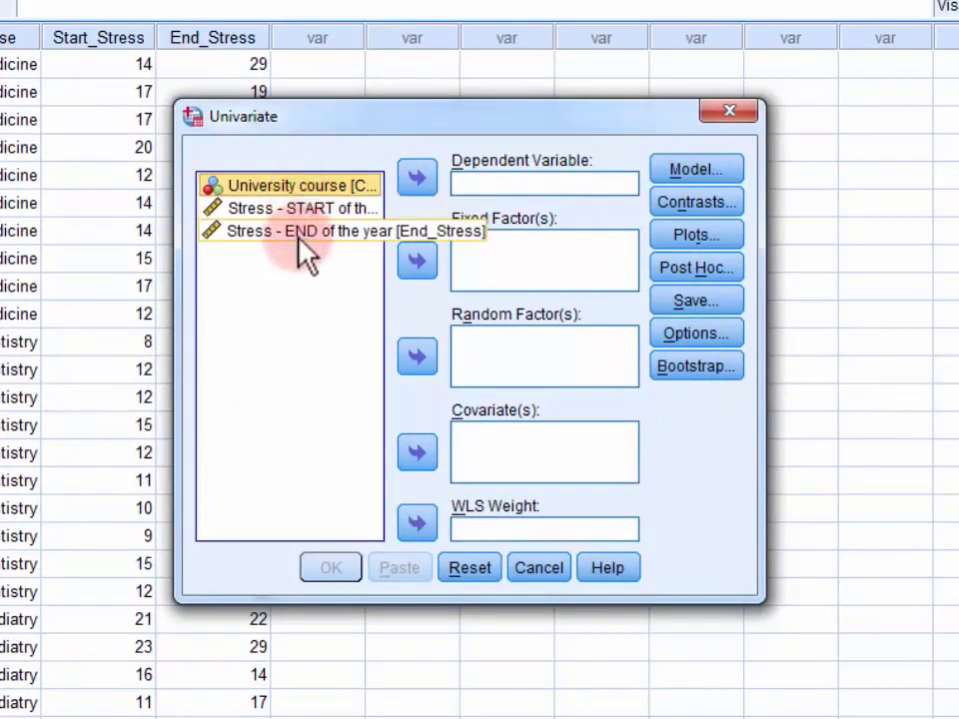
pyautogui.click(300, 233)
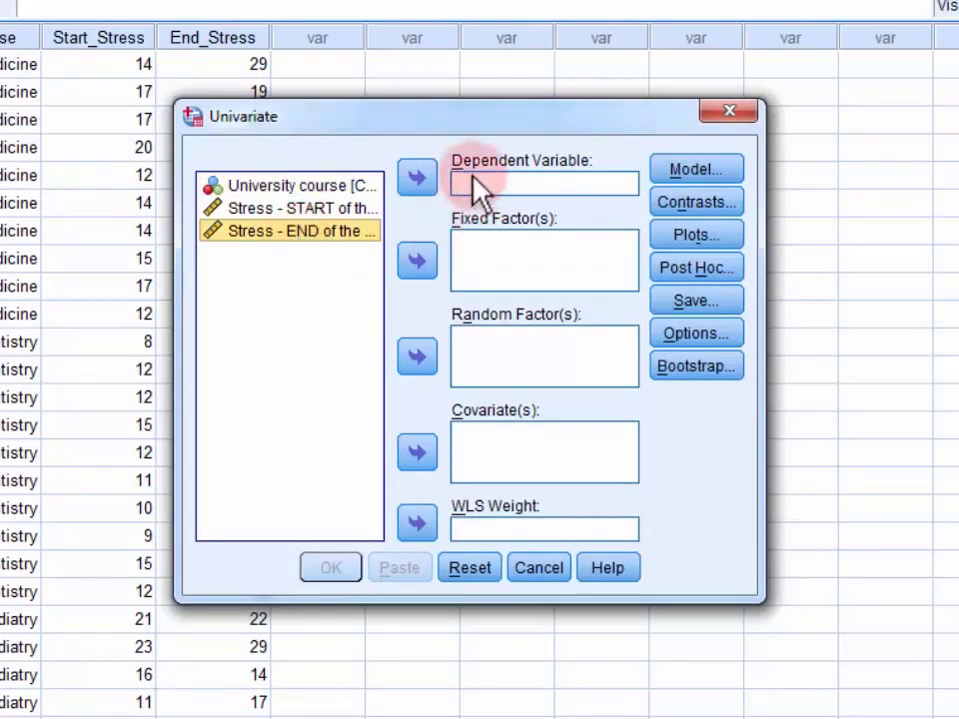
pyautogui.click(418, 176)
# Add University course as fixed factor and the start-of-year stress variable as covariate, keeping the full factorial model with Type III sum of squares
pyautogui.click(324, 185)
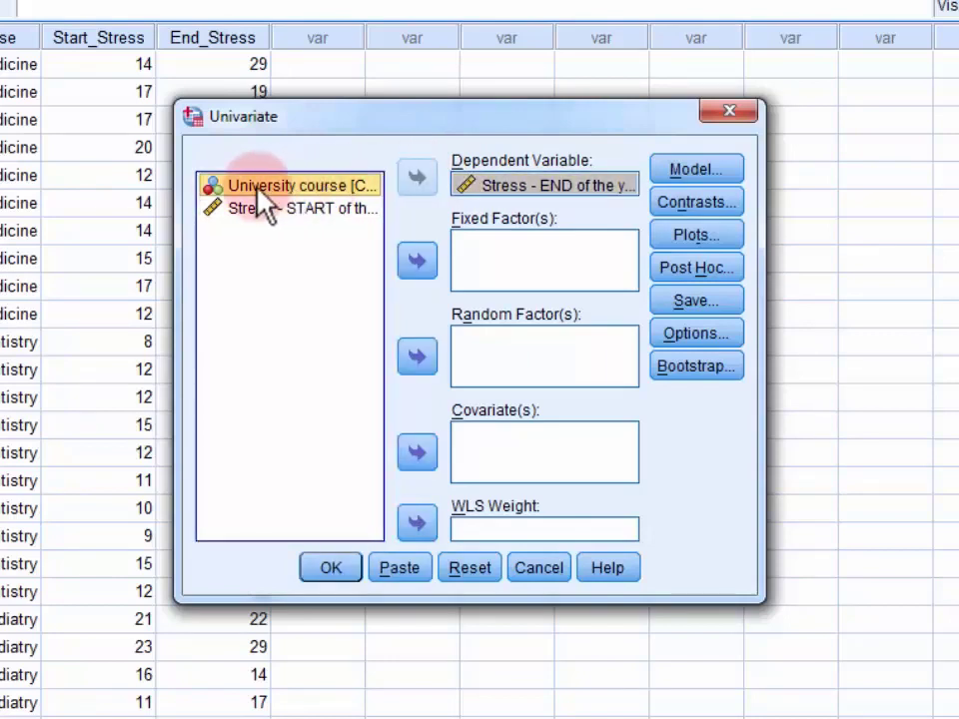
pyautogui.click(418, 262)
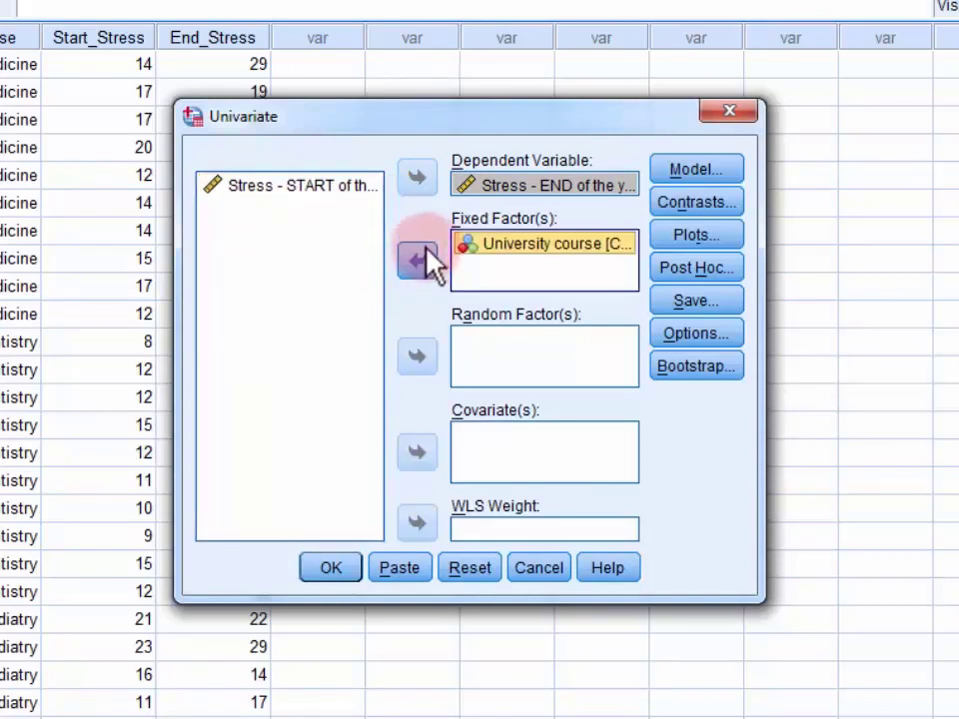
pyautogui.click(293, 188)
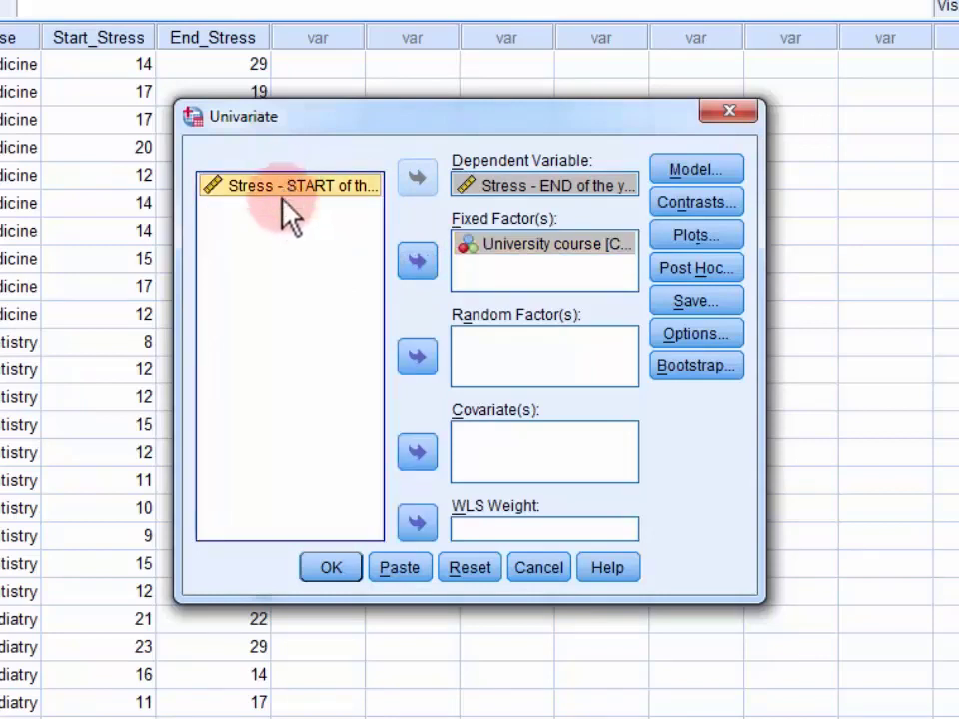
pyautogui.click(418, 455)
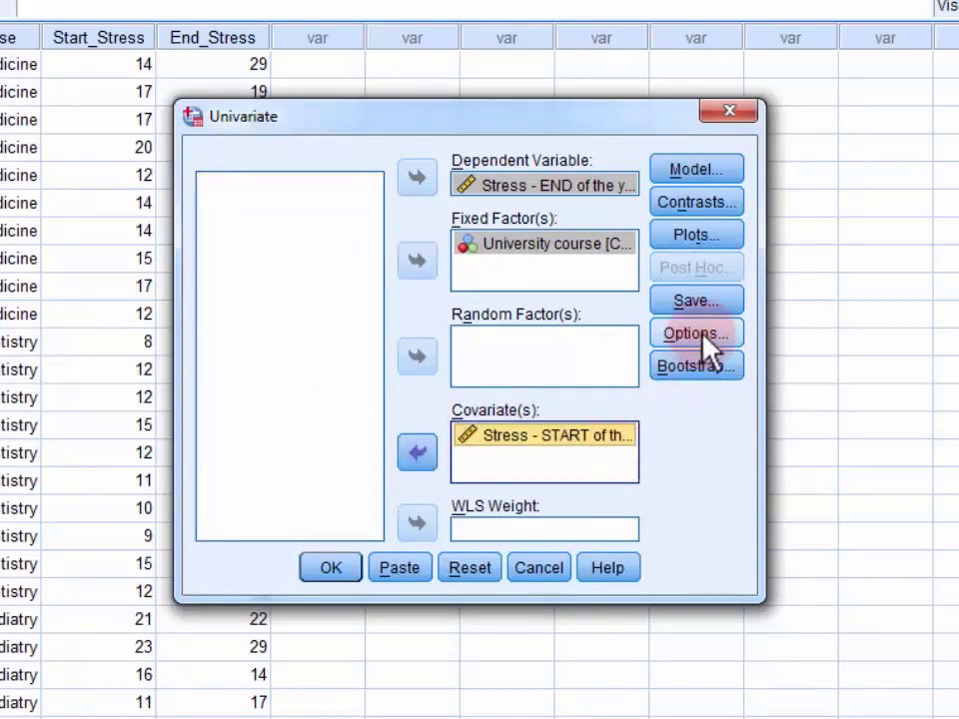
pyautogui.click(697, 172)
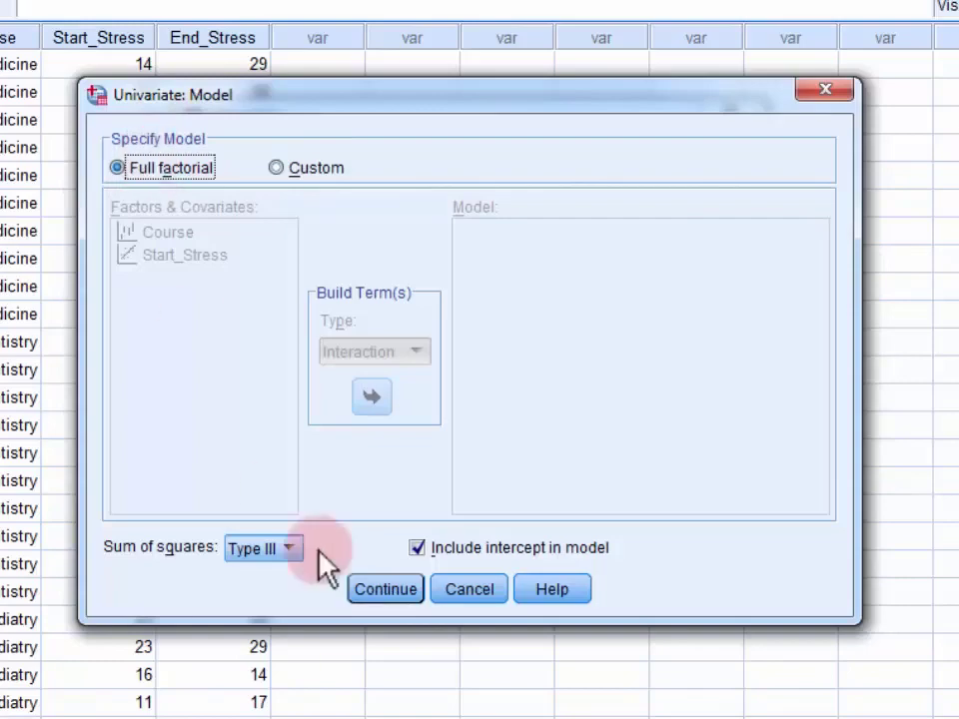
pyautogui.click(366, 592)
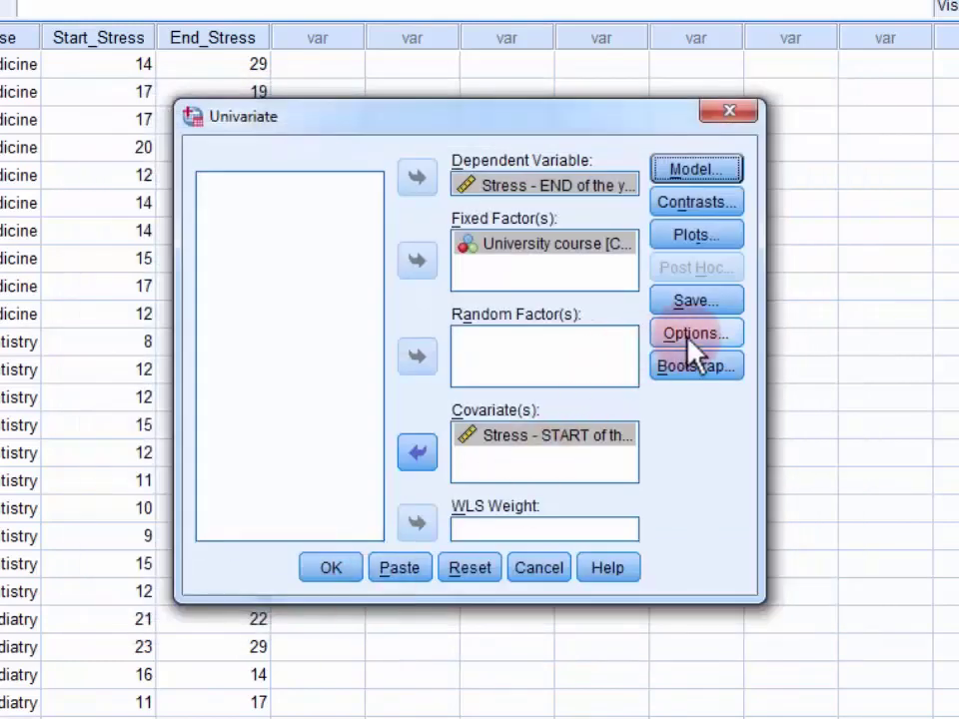
# Request estimated marginal means for Course, comparing main effects with a Bonferroni confidence interval adjustment
pyautogui.click(693, 340)
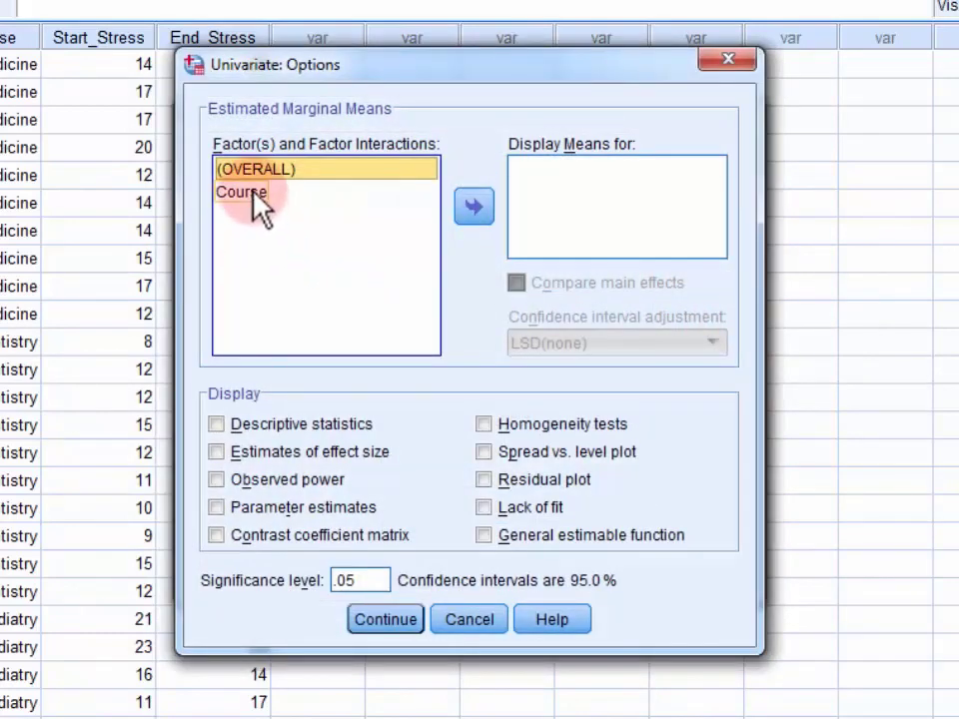
pyautogui.click(256, 198)
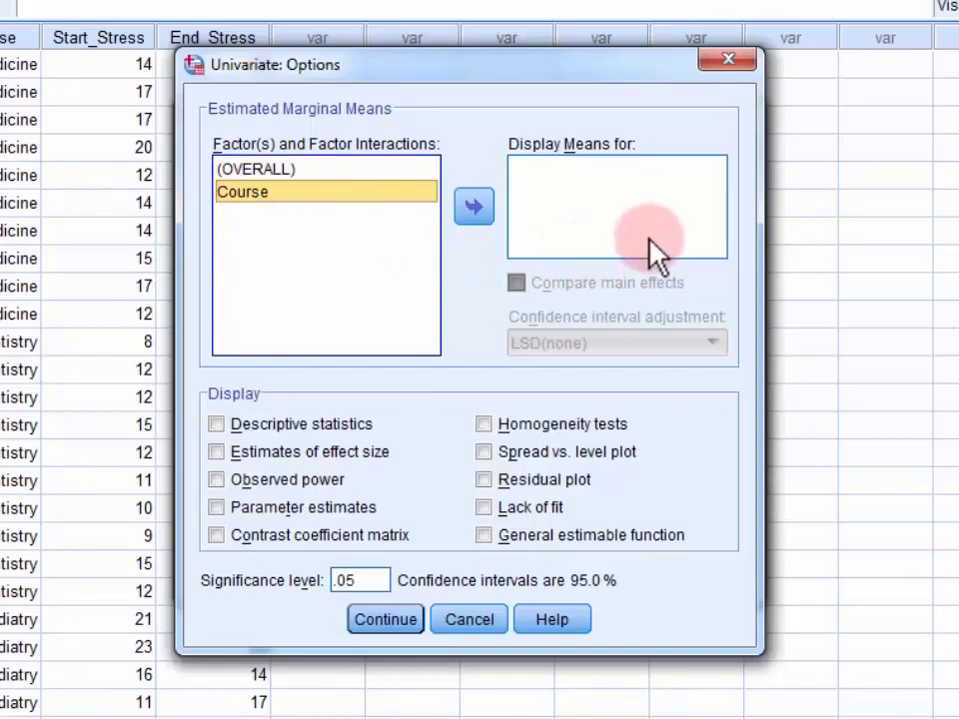
pyautogui.click(486, 208)
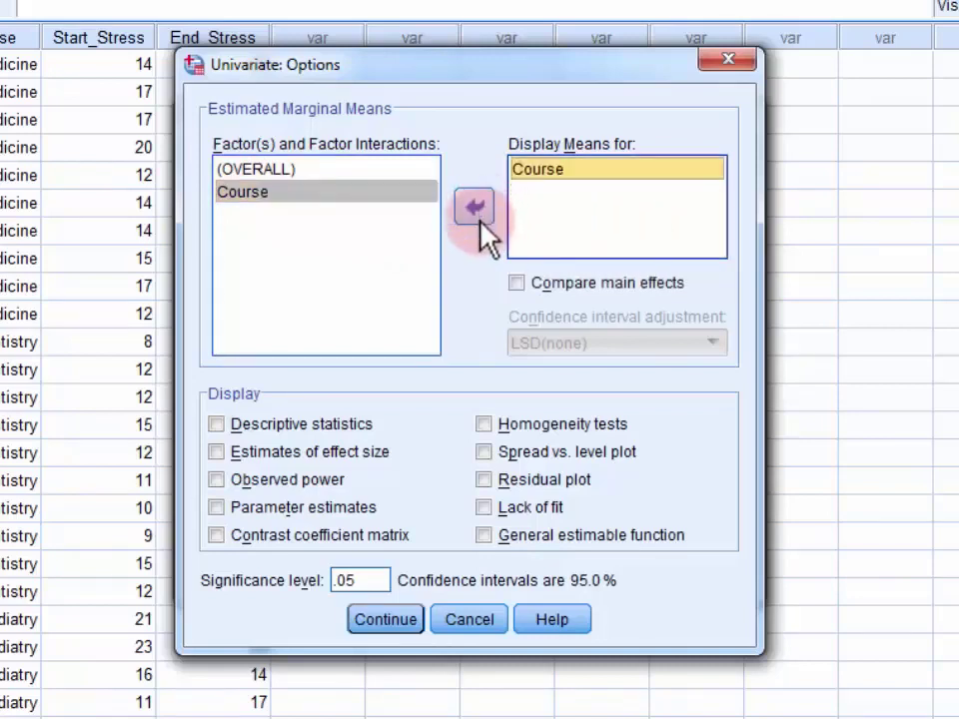
pyautogui.click(517, 284)
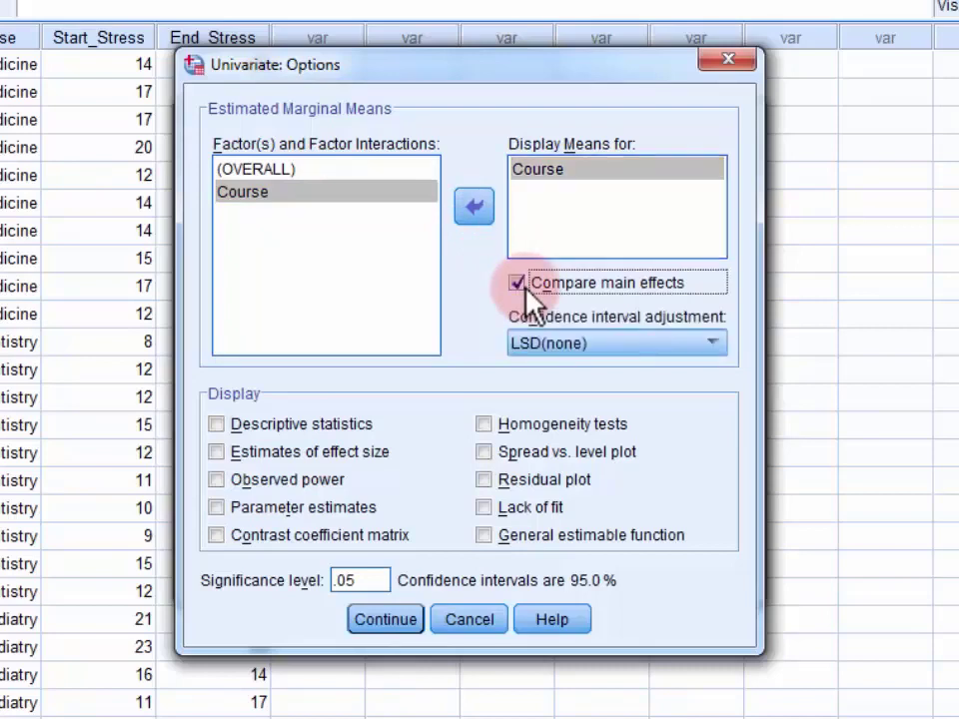
pyautogui.click(717, 345)
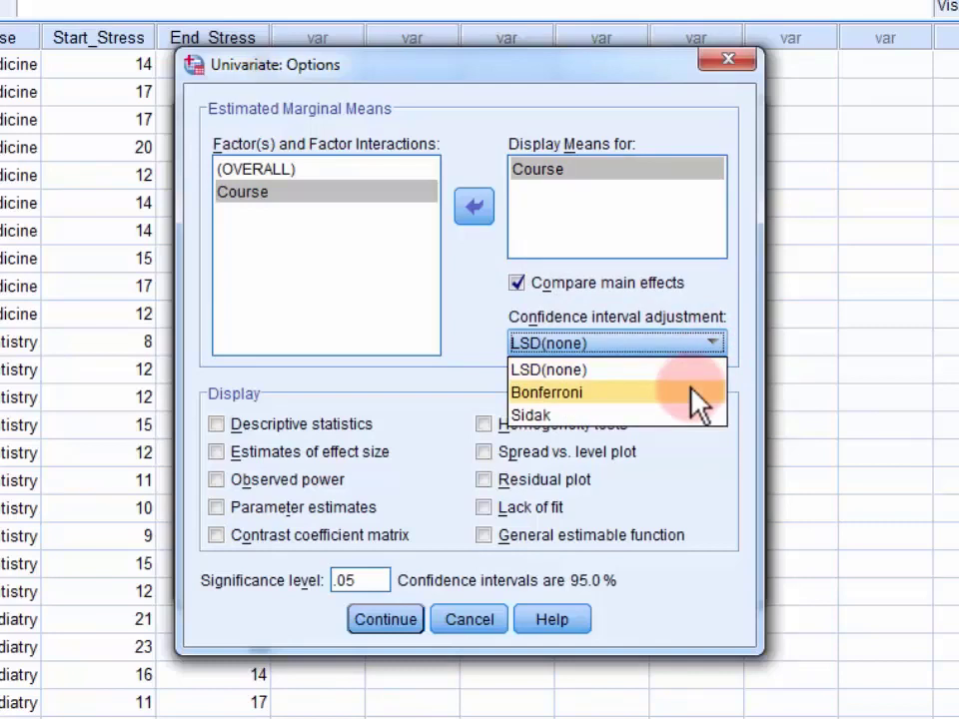
pyautogui.click(698, 393)
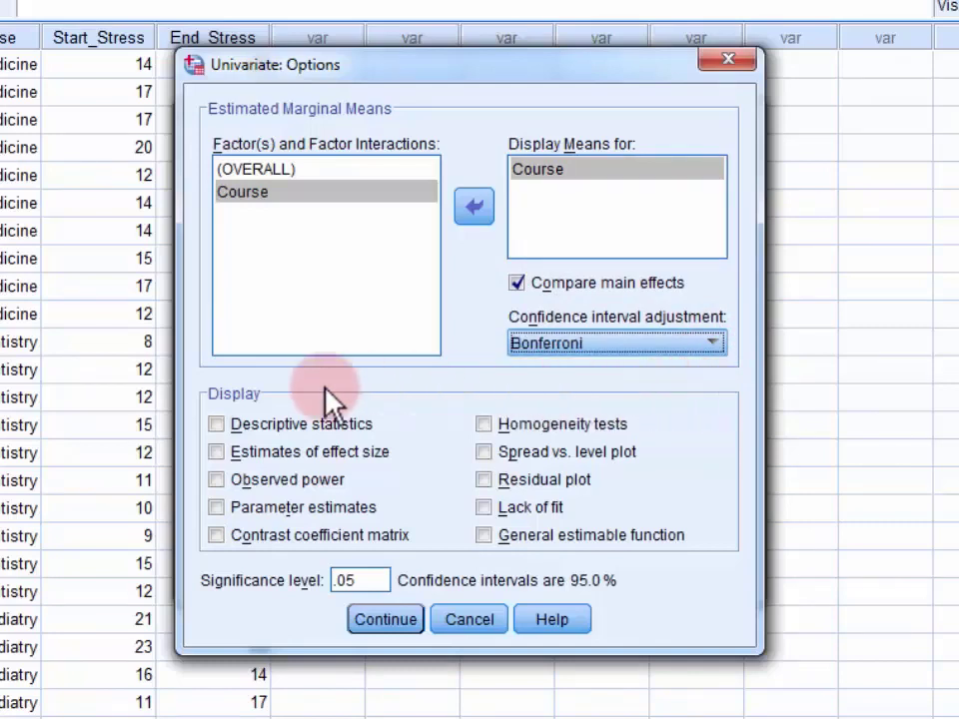
# Include descriptive statistics, estimates of effect size, observed power and homogeneity tests in the output and run the ANCOVA
pyautogui.click(265, 429)
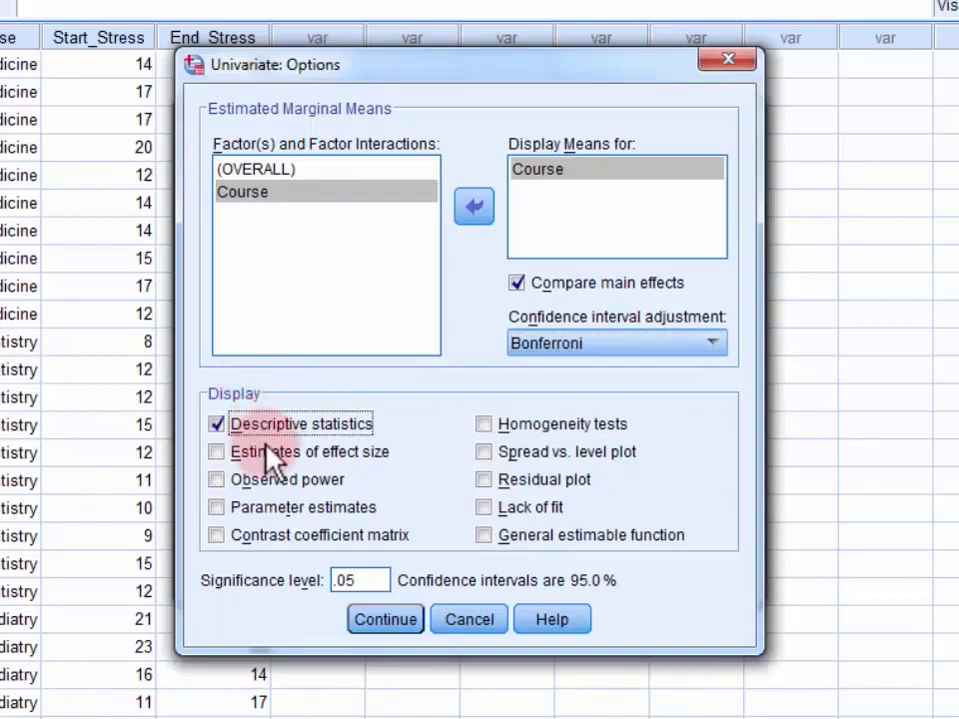
pyautogui.click(270, 458)
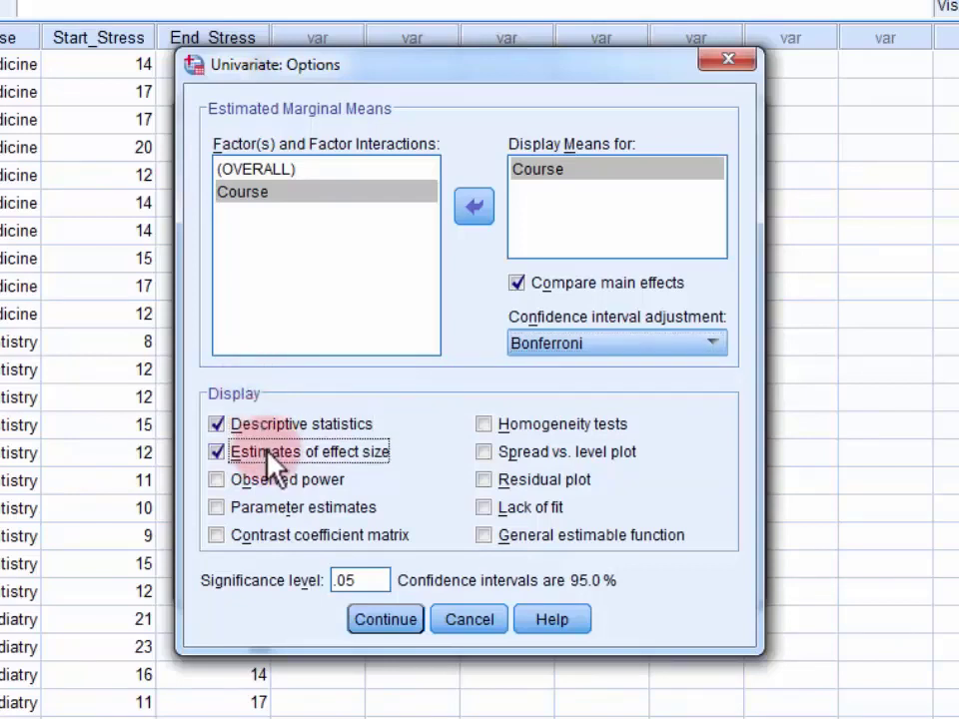
pyautogui.click(268, 481)
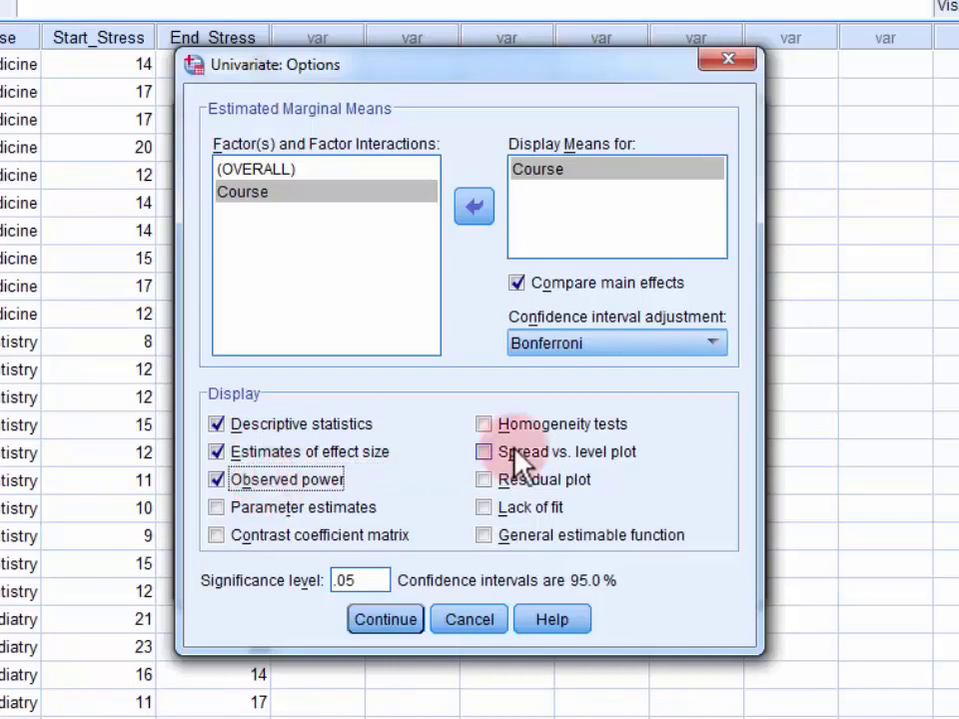
pyautogui.click(555, 426)
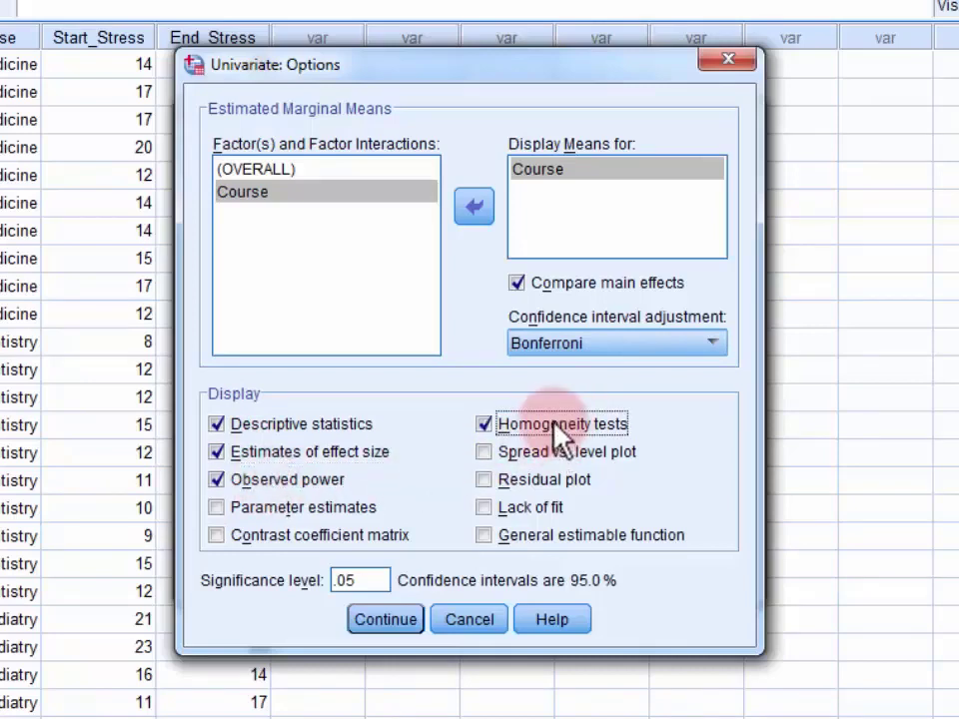
pyautogui.click(394, 625)
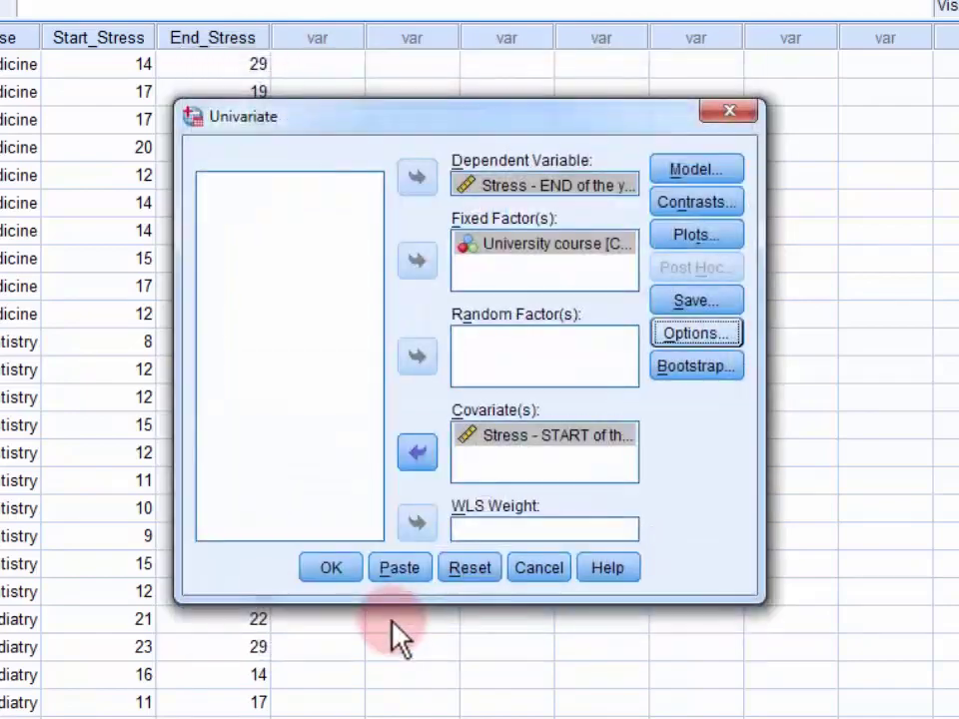
pyautogui.click(321, 571)
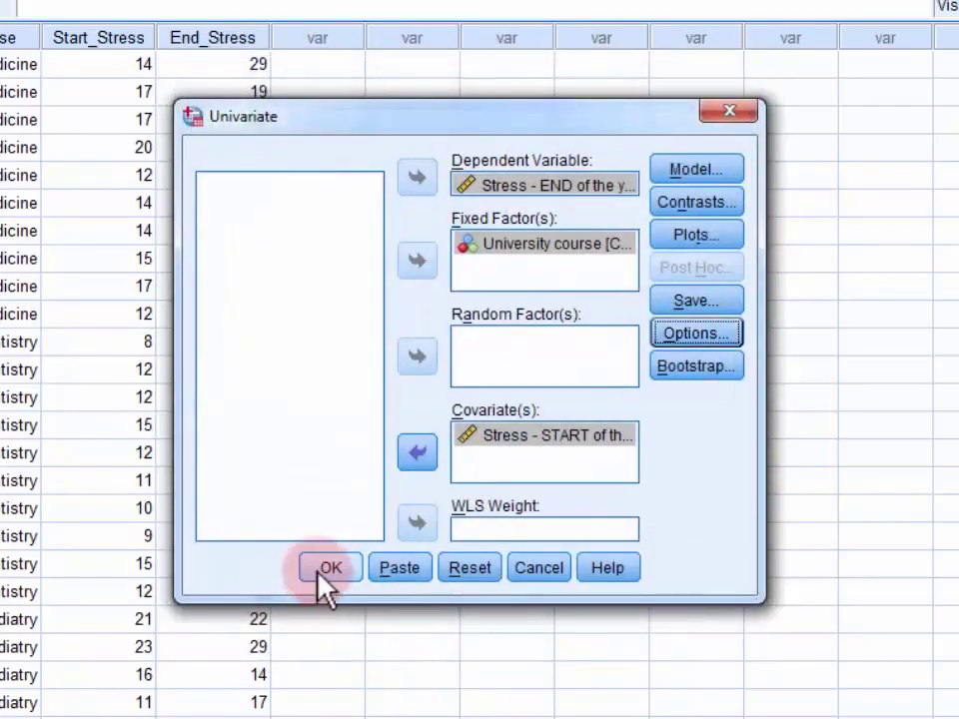
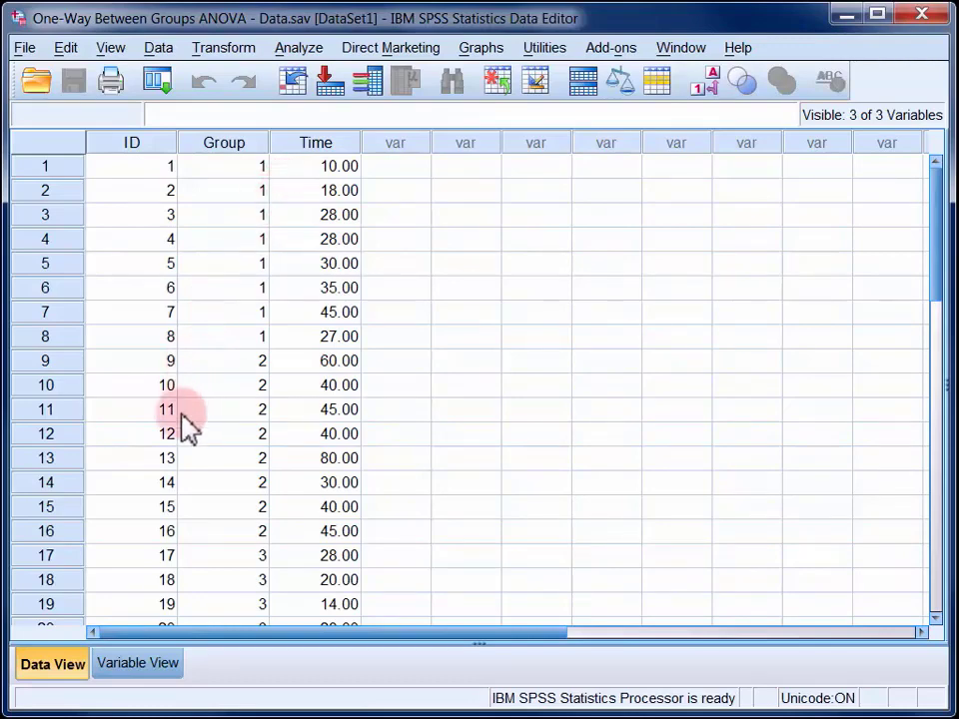
# Check the value labels of the Group variable in the One-Way Between Groups ANOVA file and return to its data
pyautogui.click(150, 659)
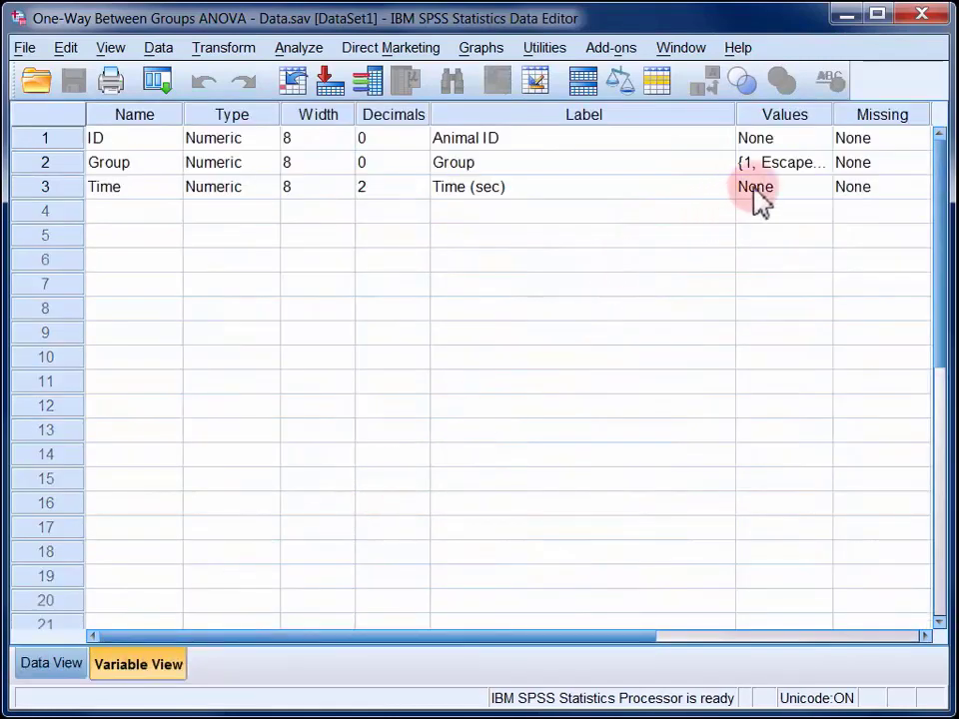
pyautogui.click(814, 166)
pyautogui.click(819, 165)
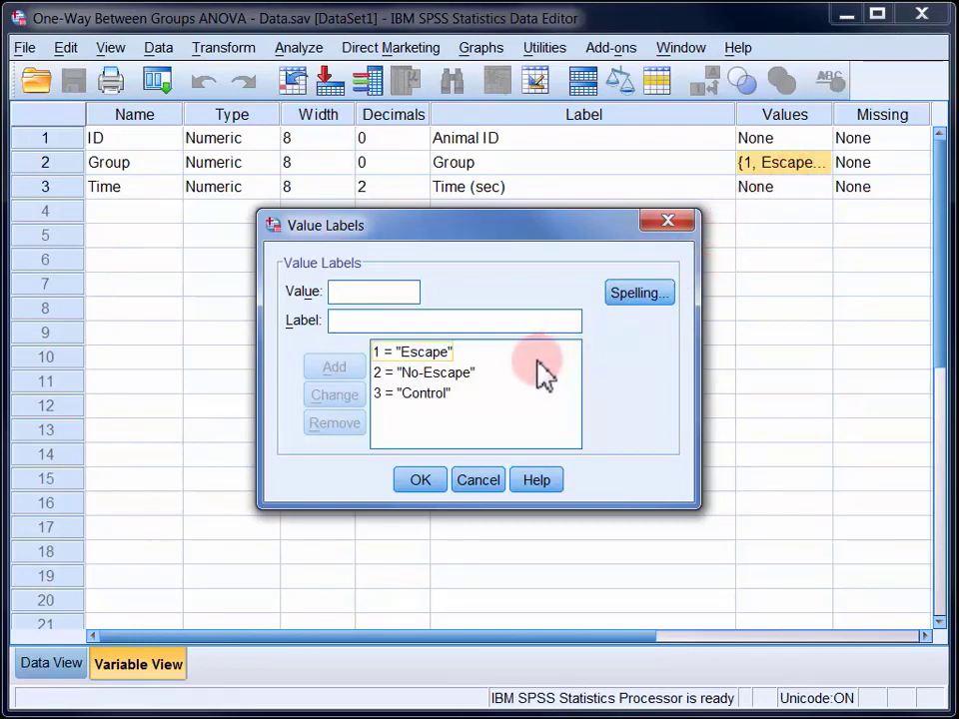
pyautogui.click(440, 485)
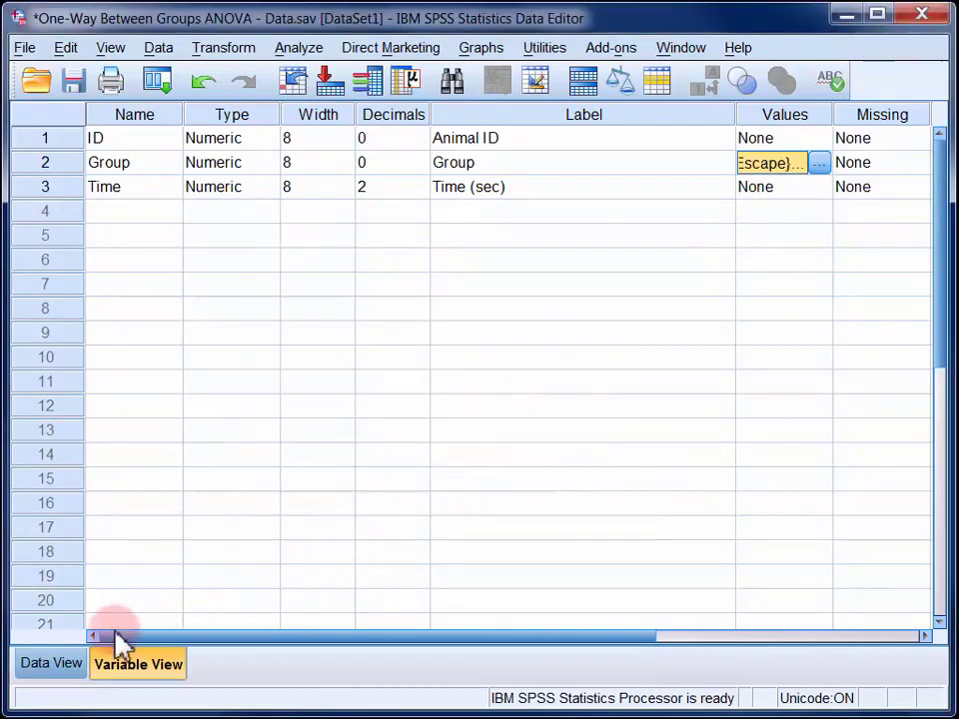
pyautogui.click(70, 672)
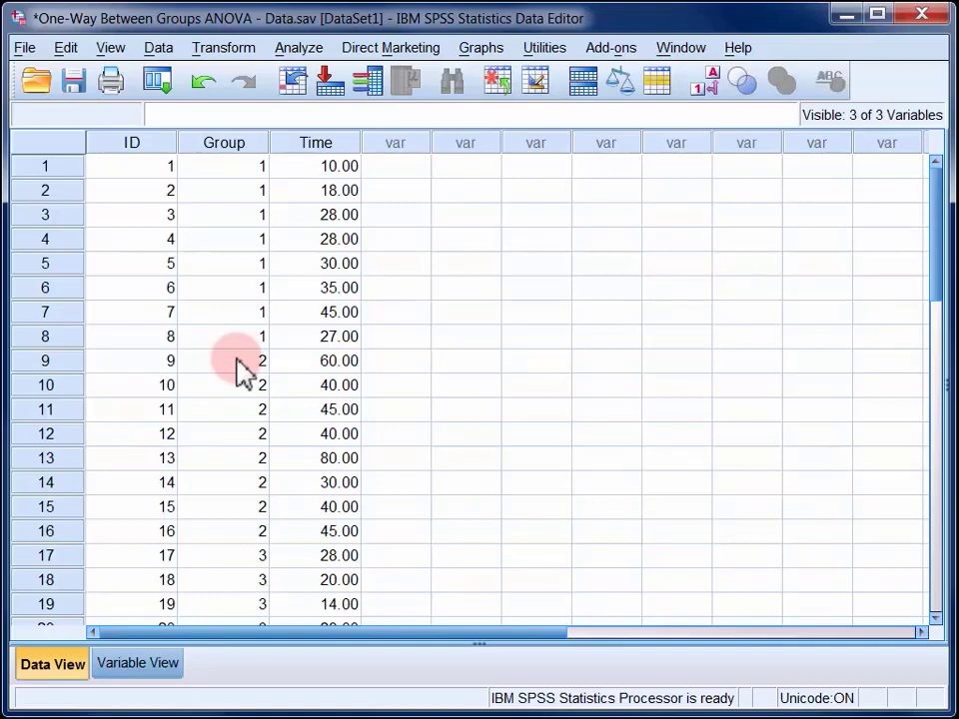
pyautogui.click(240, 372)
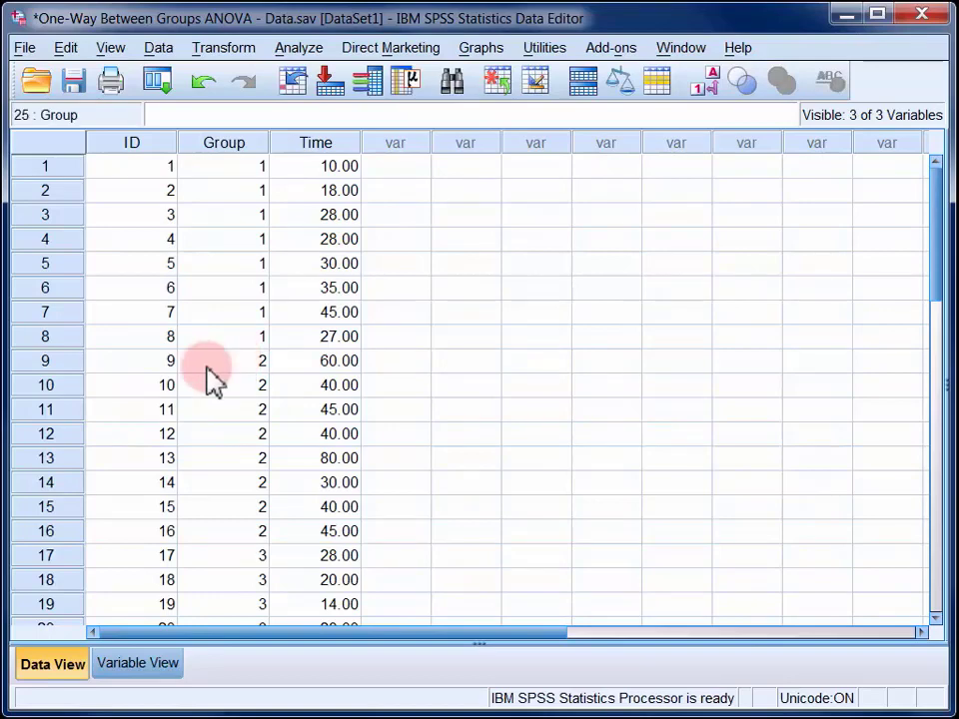
# Set up a One-Way ANOVA with Time (sec) as the dependent variable and Group as the factor
pyautogui.click(299, 47)
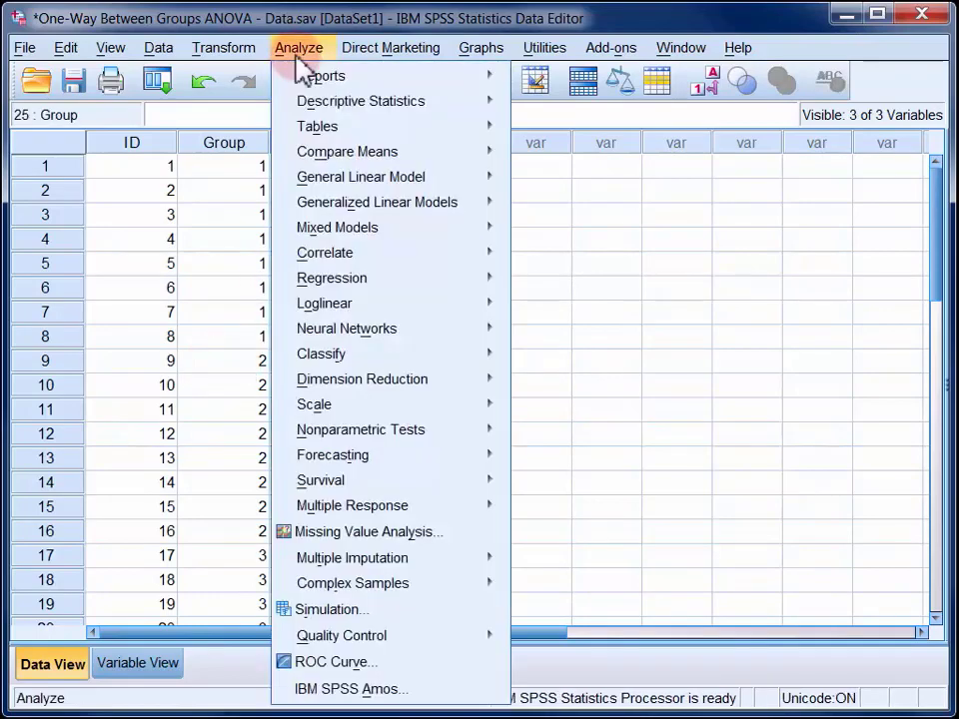
pyautogui.moveTo(370, 155)
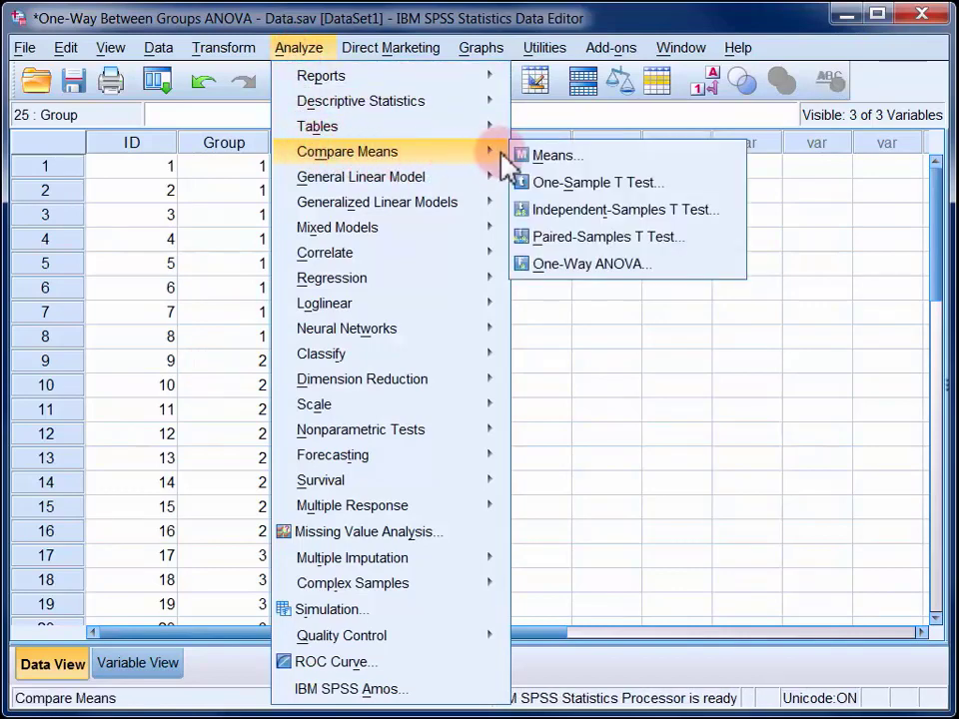
pyautogui.click(548, 265)
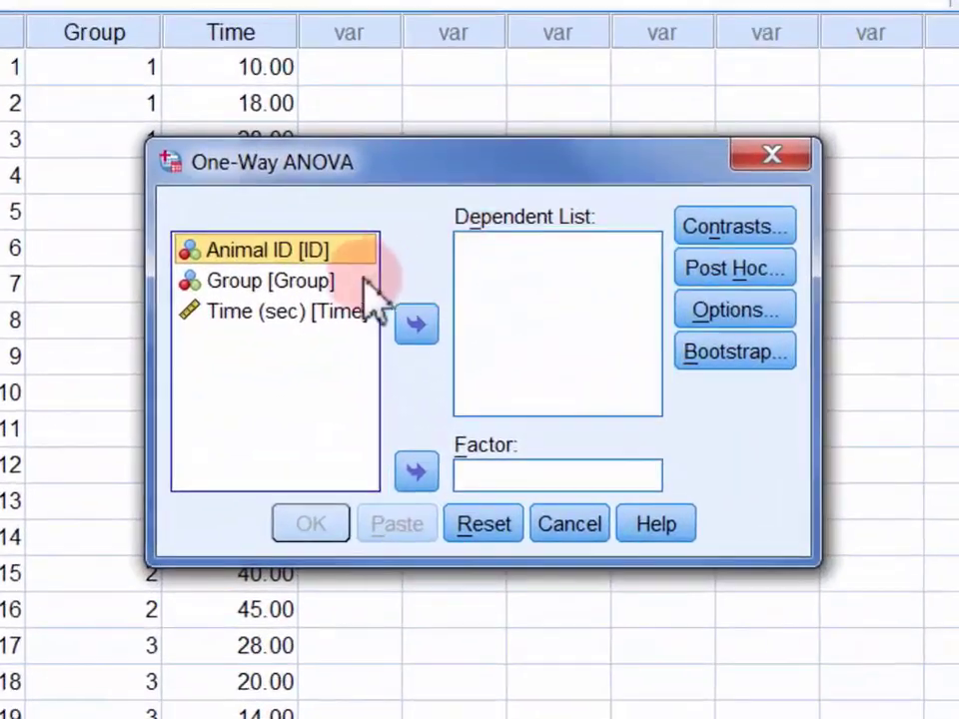
pyautogui.click(310, 284)
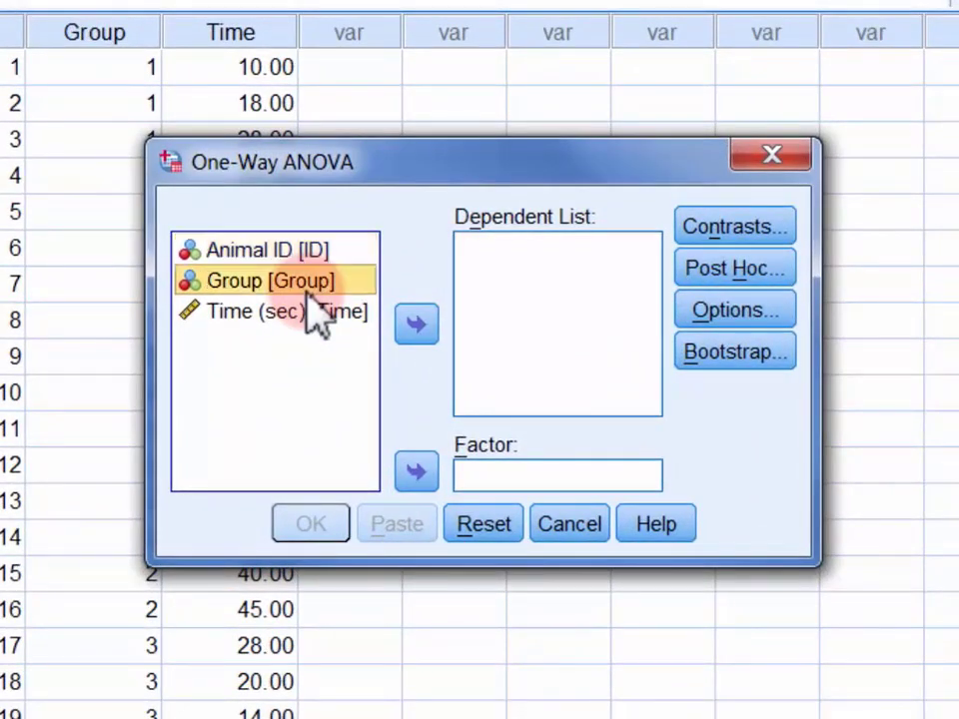
pyautogui.click(413, 474)
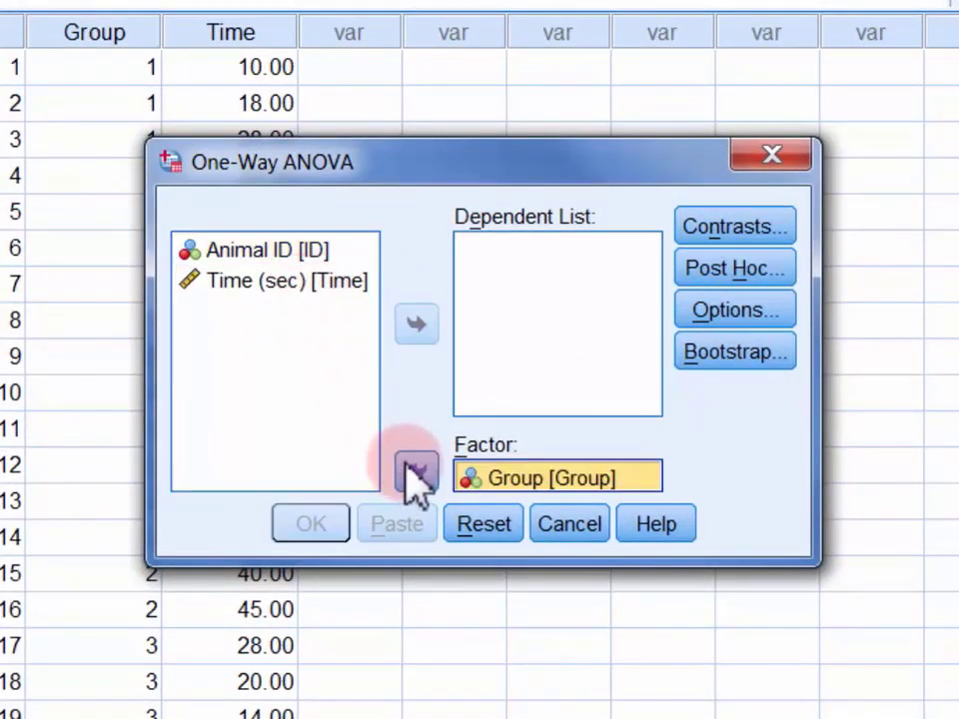
pyautogui.click(314, 290)
pyautogui.click(410, 318)
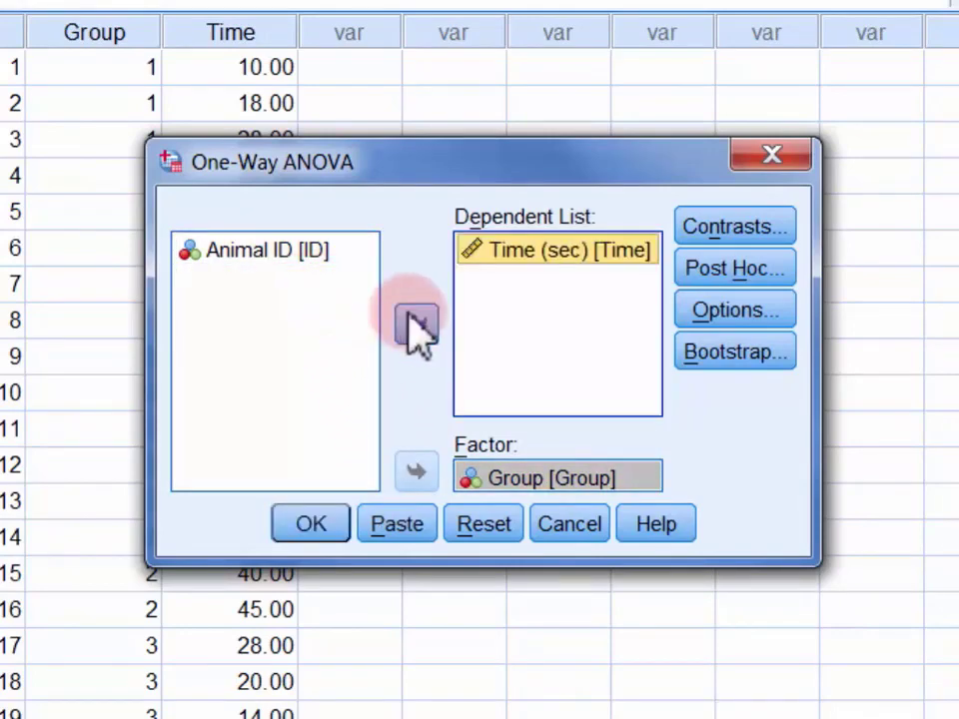
# Request Tukey and Games-Howell post hoc multiple comparisons, keeping the 0.05 significance level
pyautogui.click(687, 270)
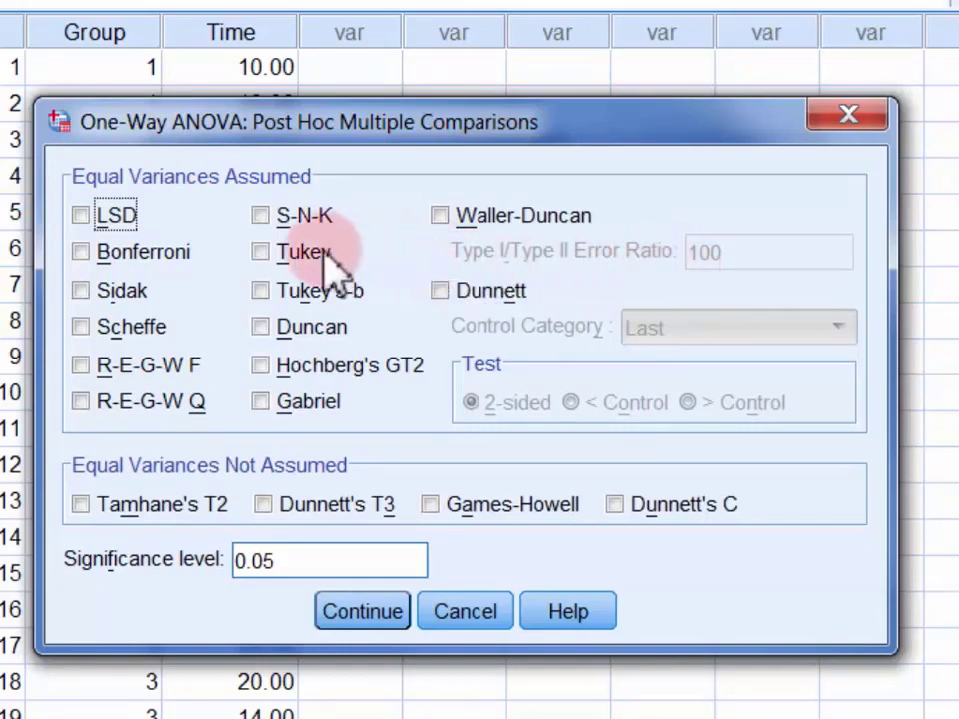
pyautogui.click(264, 250)
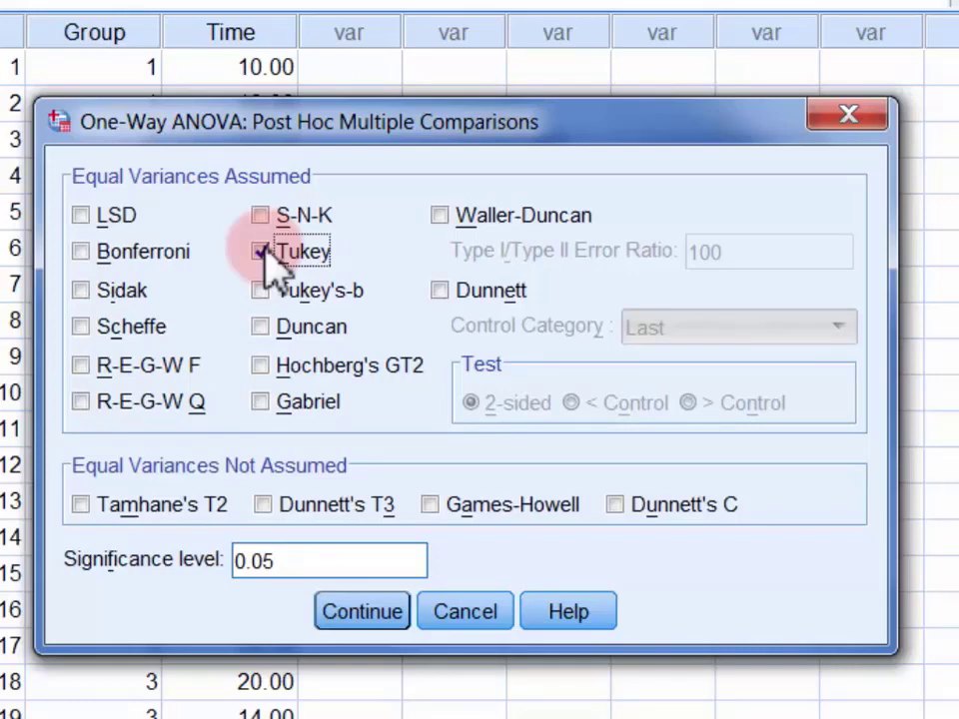
pyautogui.click(427, 512)
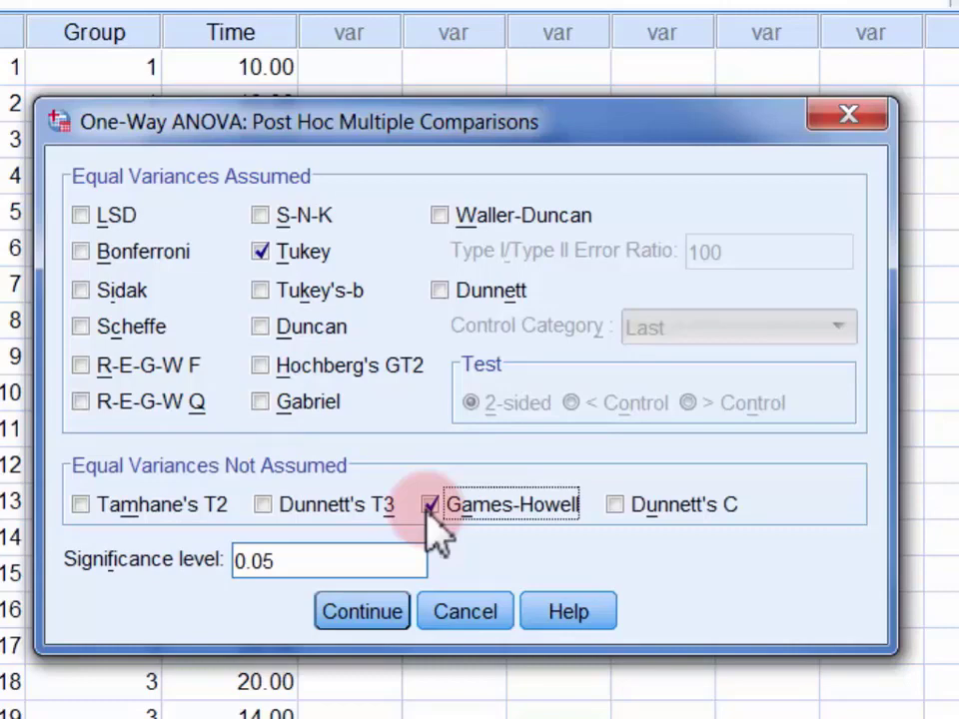
pyautogui.click(393, 617)
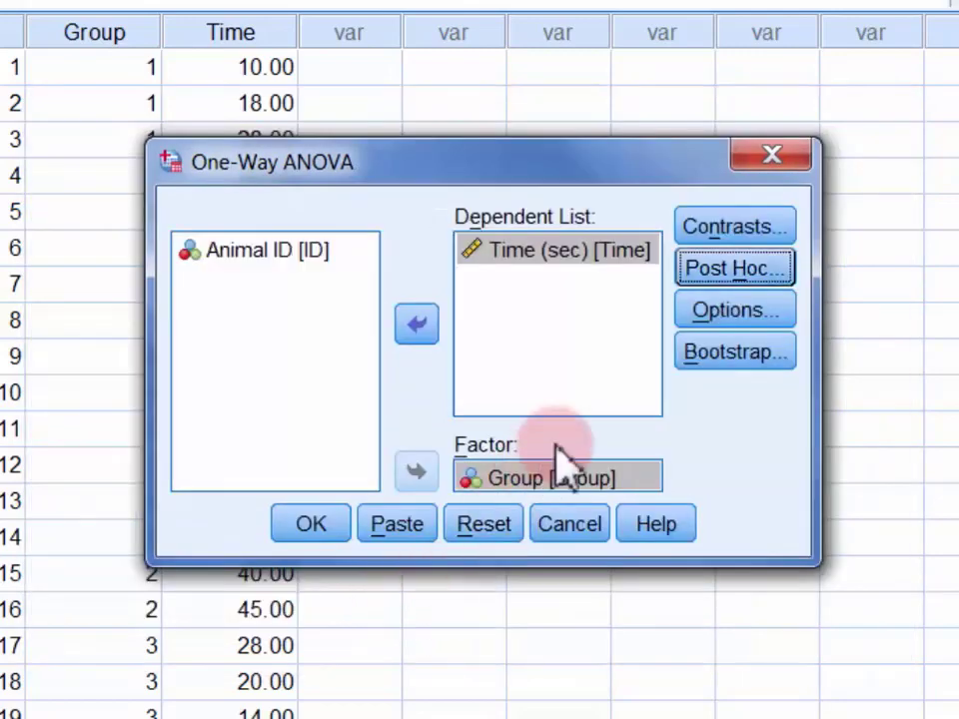
# Include descriptive statistics, the homogeneity of variance test, the Welch test and a means plot, and run the one-way ANOVA
pyautogui.click(695, 320)
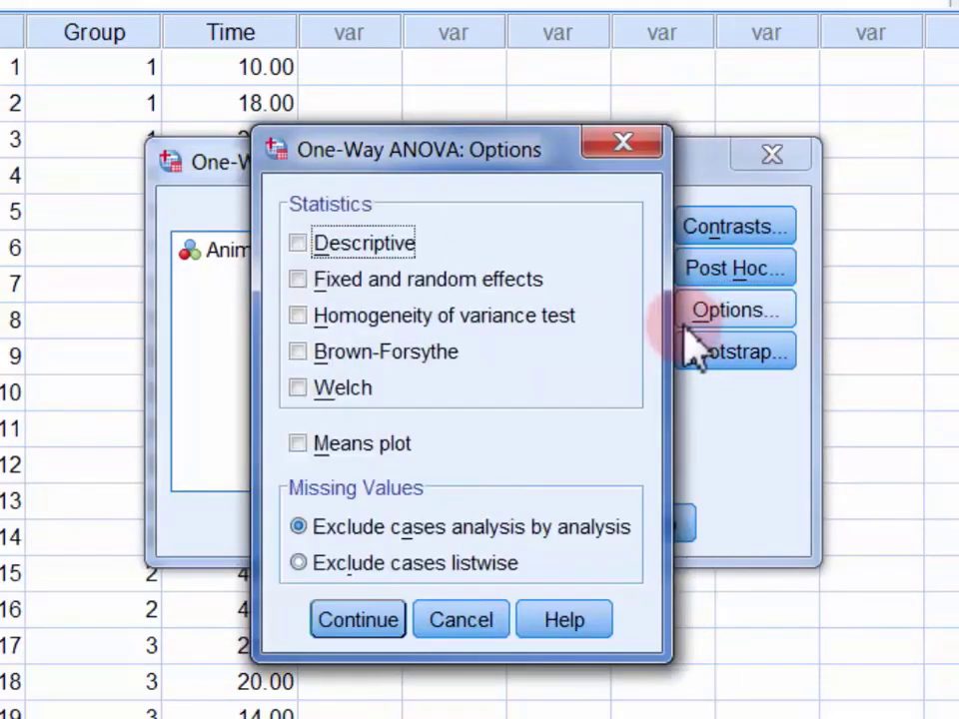
pyautogui.click(357, 250)
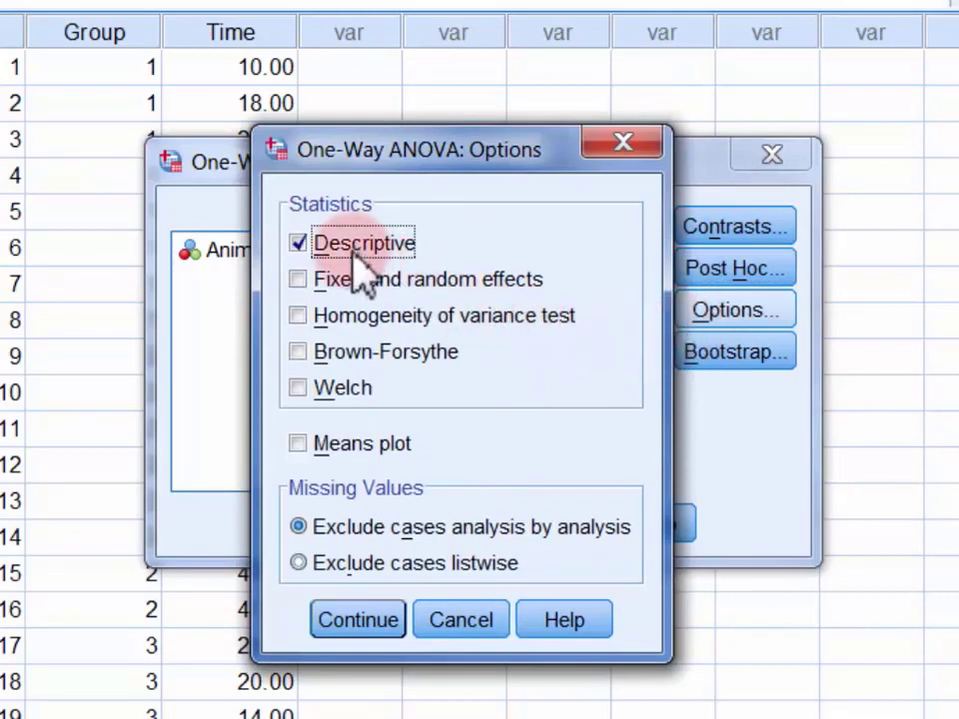
pyautogui.click(329, 317)
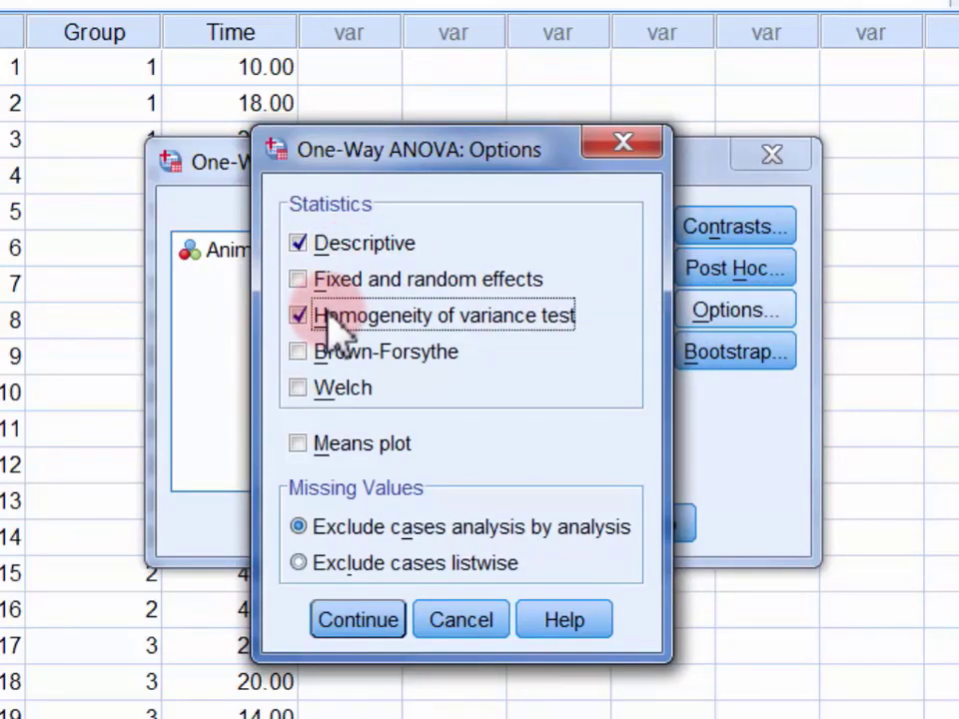
pyautogui.click(337, 397)
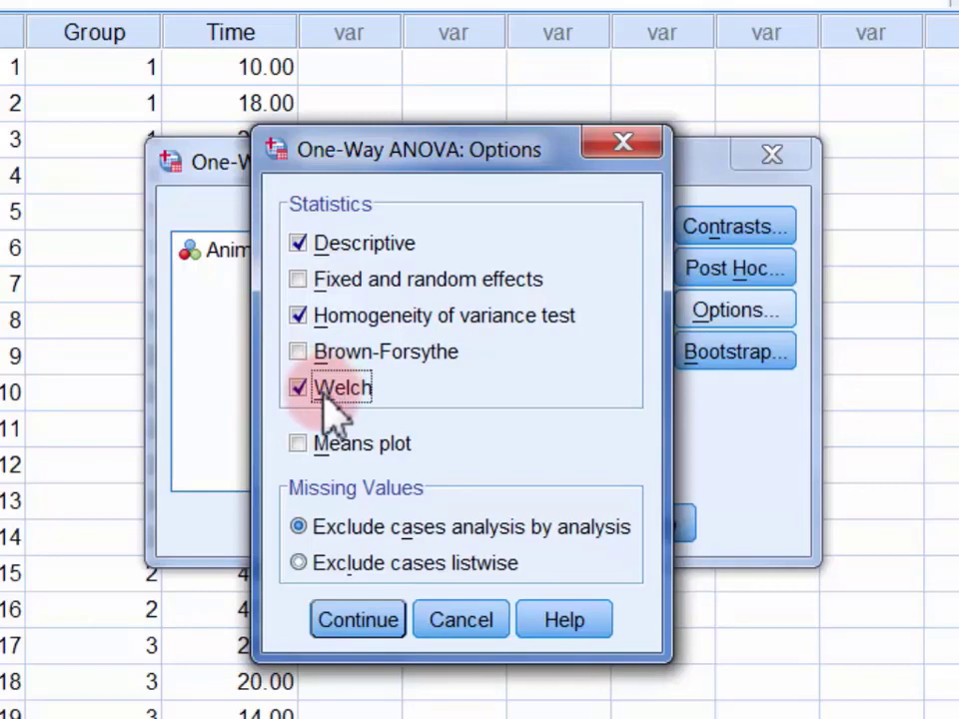
pyautogui.click(341, 448)
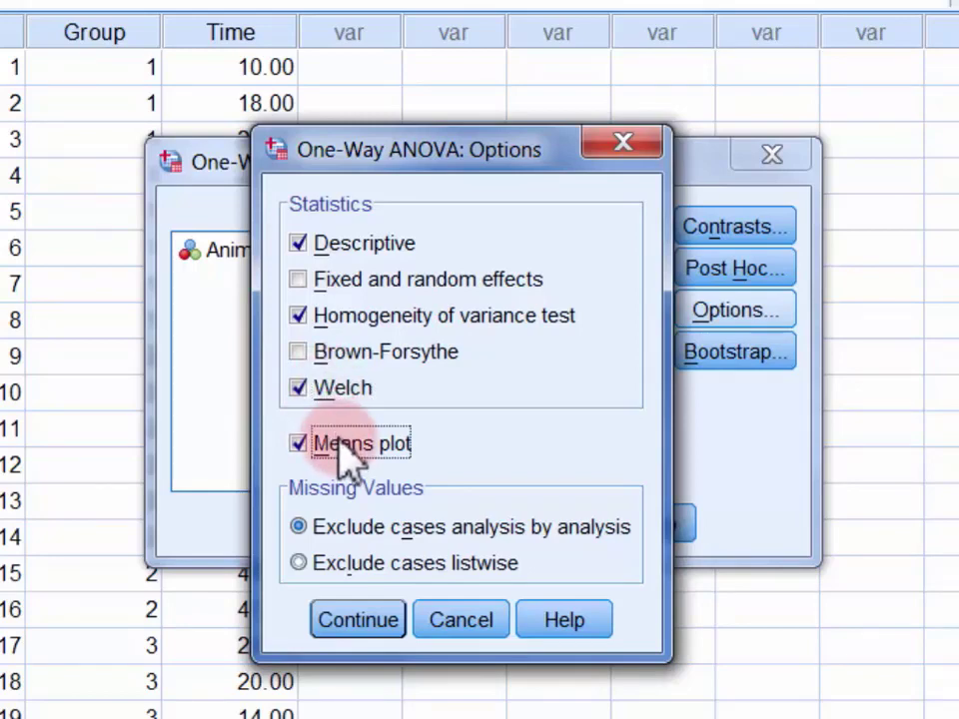
pyautogui.click(362, 621)
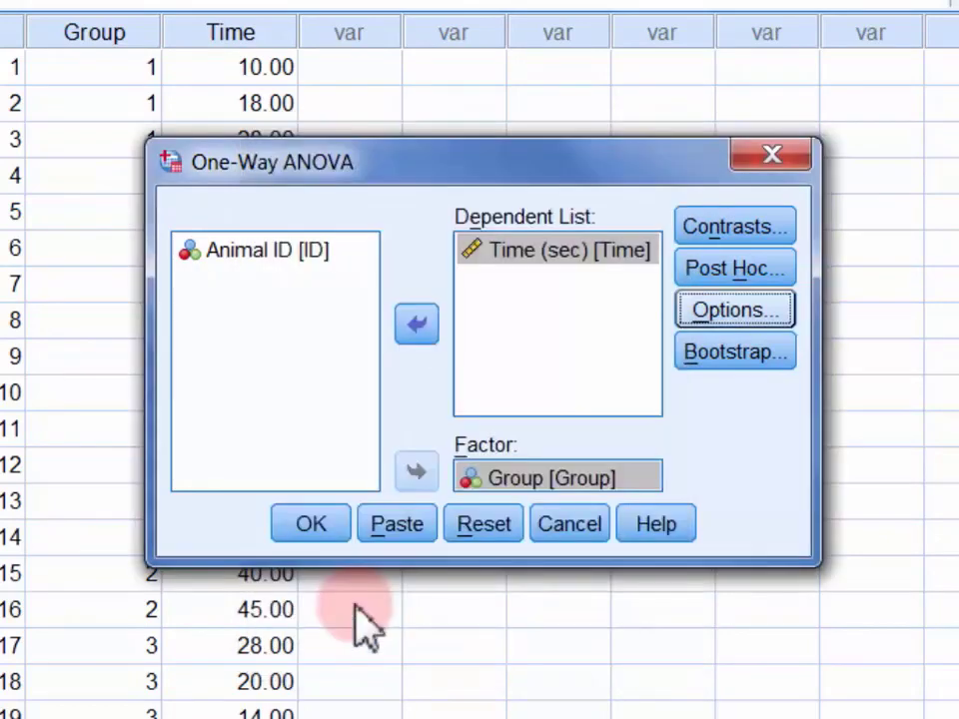
pyautogui.click(311, 526)
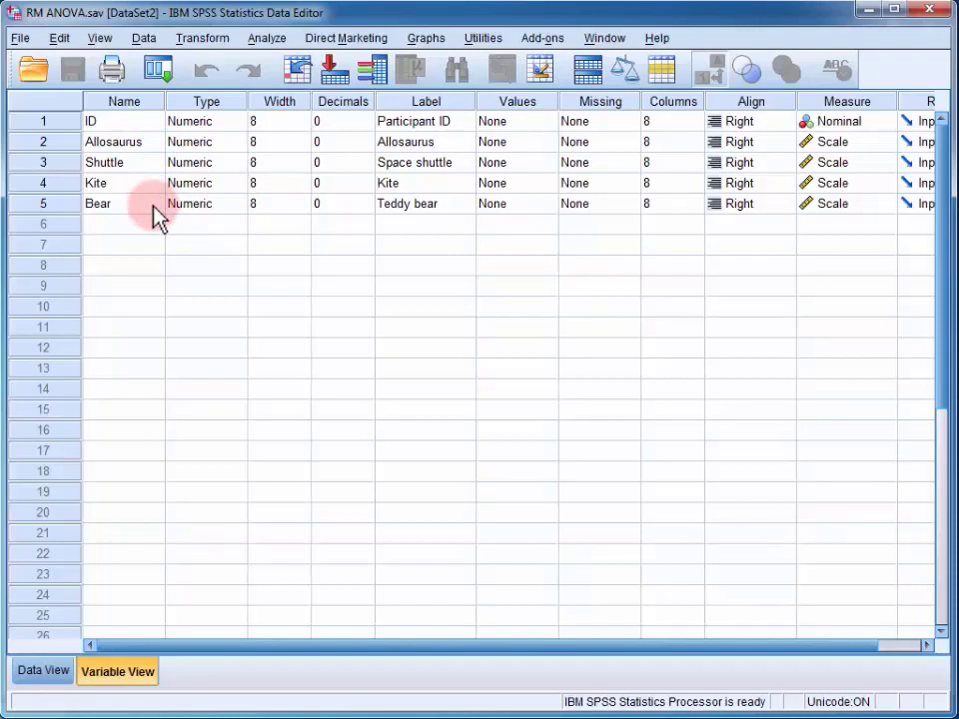
# Start a repeated measures General Linear Model on the RM ANOVA data, defining a within-subject factor Toy with 4 levels
pyautogui.click(58, 674)
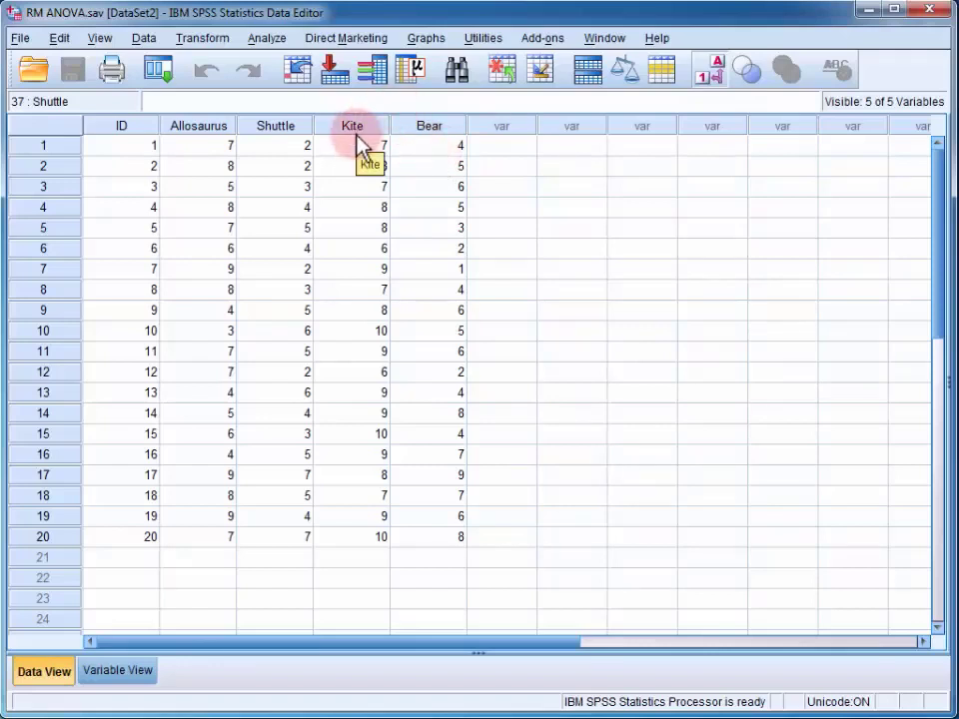
pyautogui.click(276, 40)
pyautogui.click(363, 149)
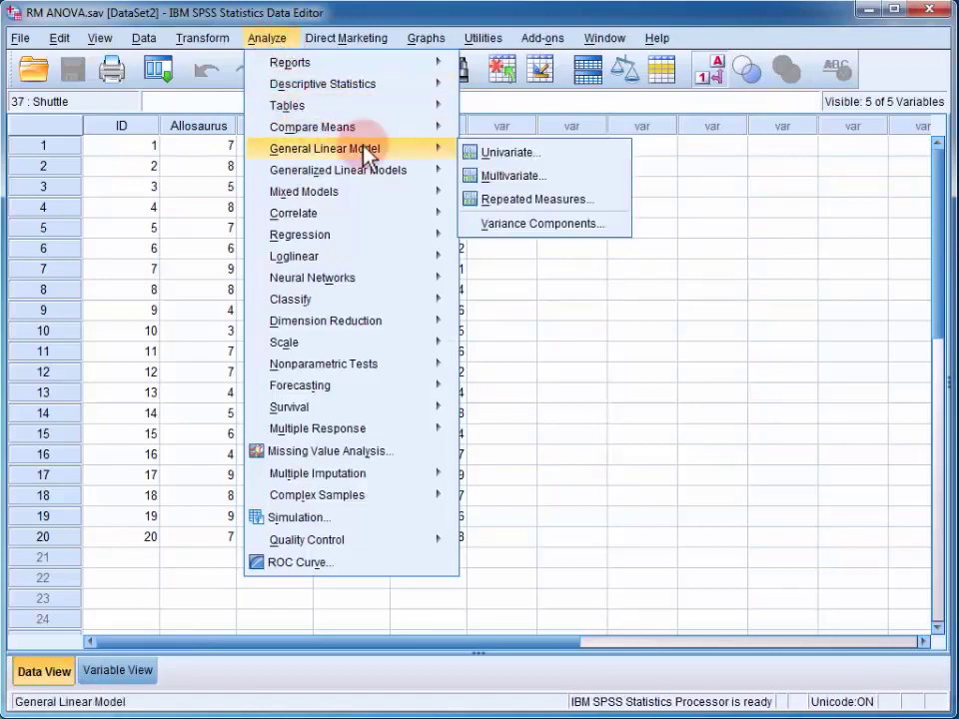
pyautogui.click(521, 200)
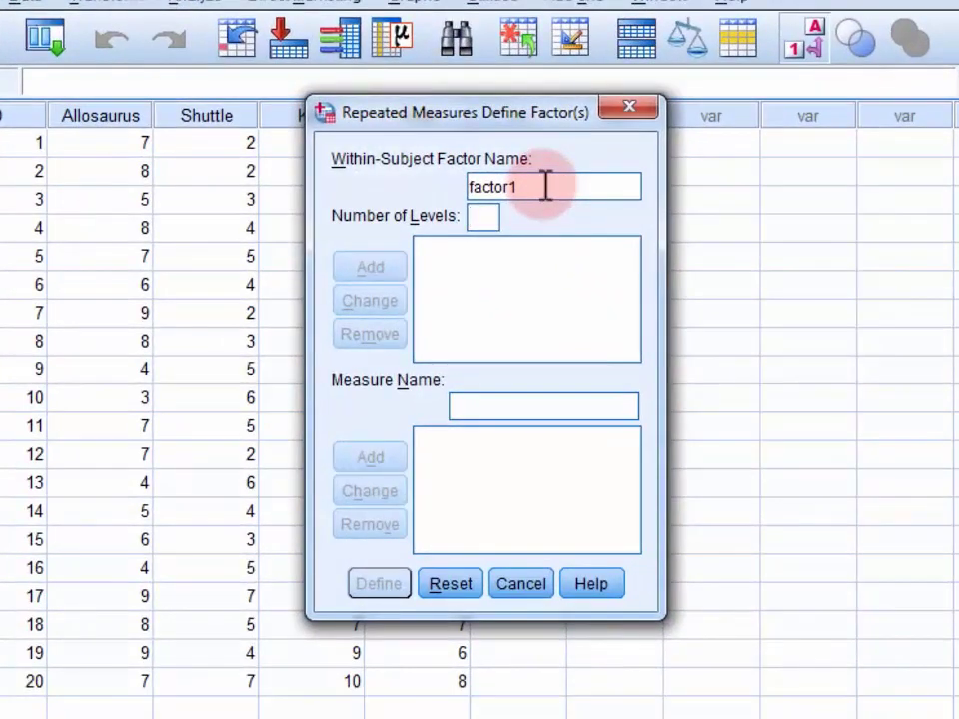
pyautogui.moveTo(546, 190); pyautogui.dragTo(446, 166)
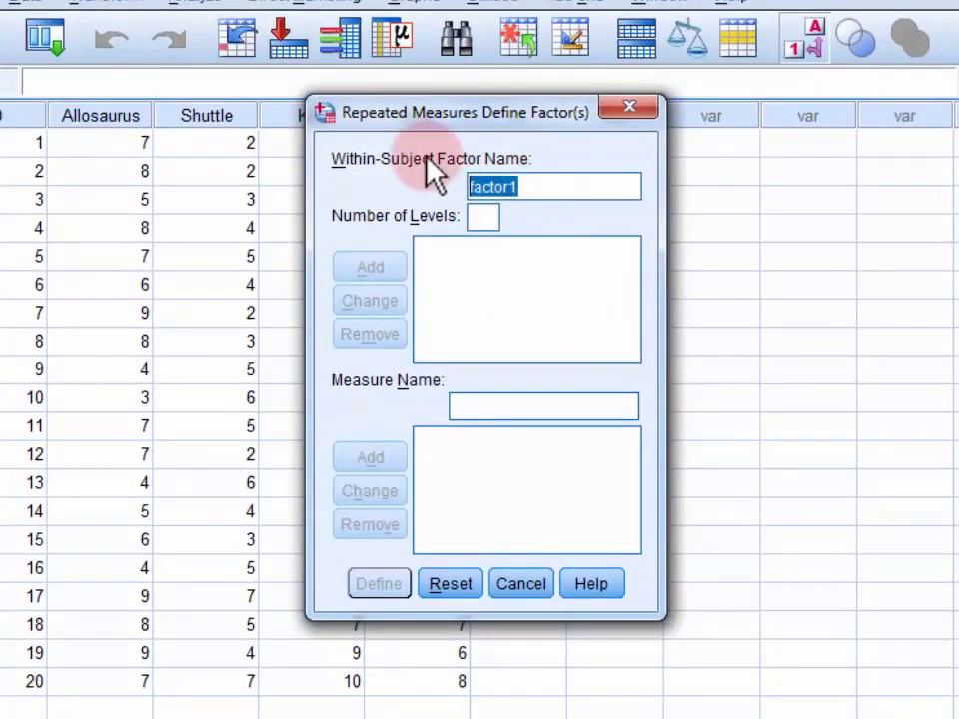
pyautogui.write('Toy')
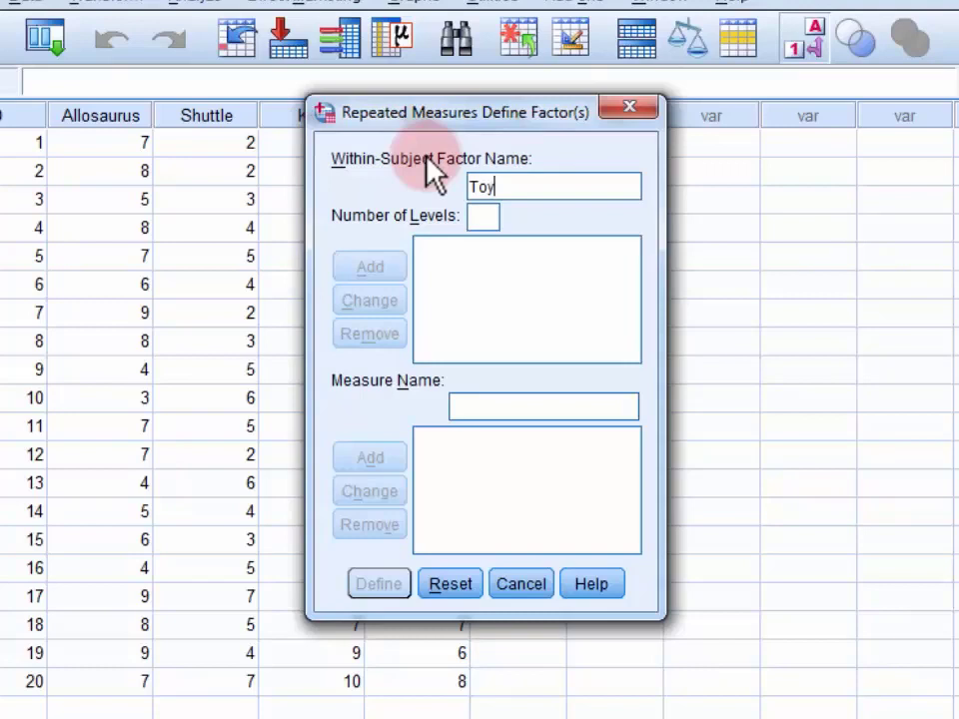
pyautogui.click(472, 220)
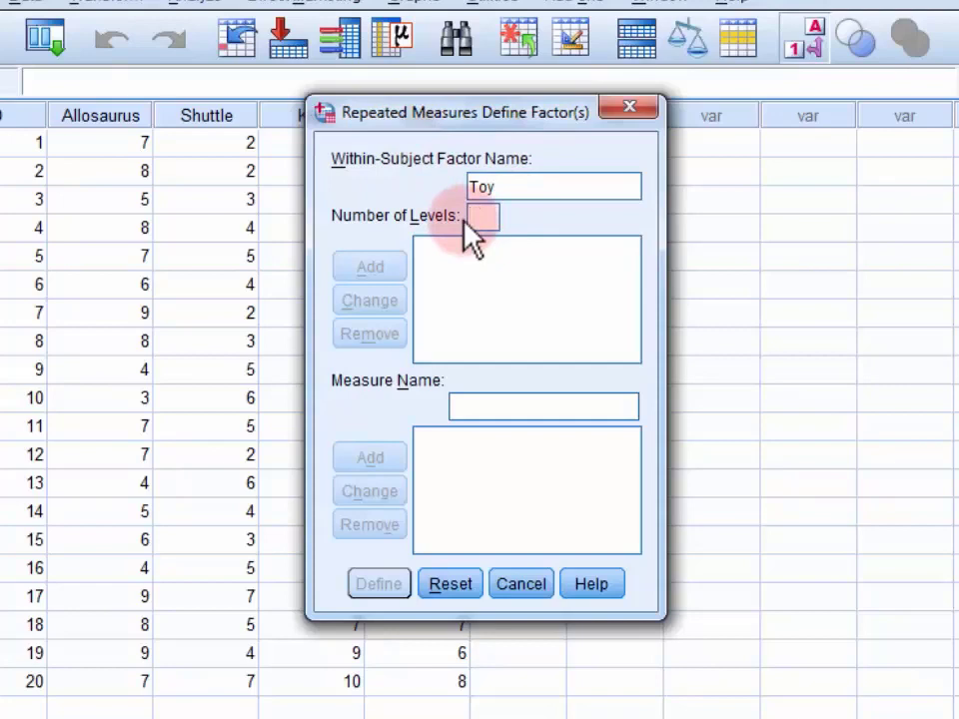
pyautogui.write('4')
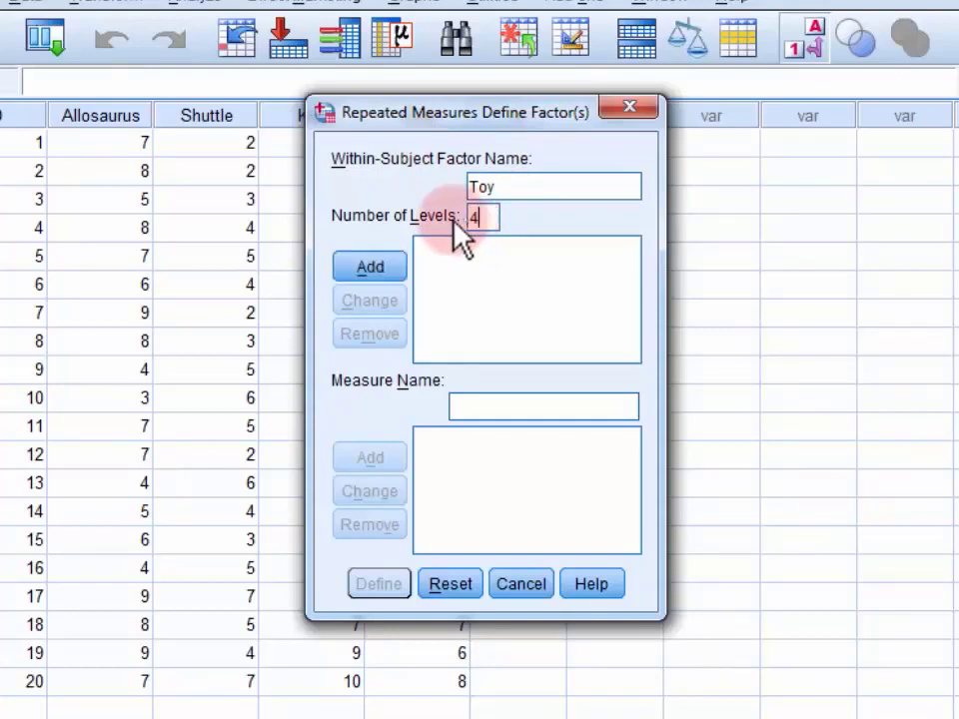
pyautogui.click(366, 264)
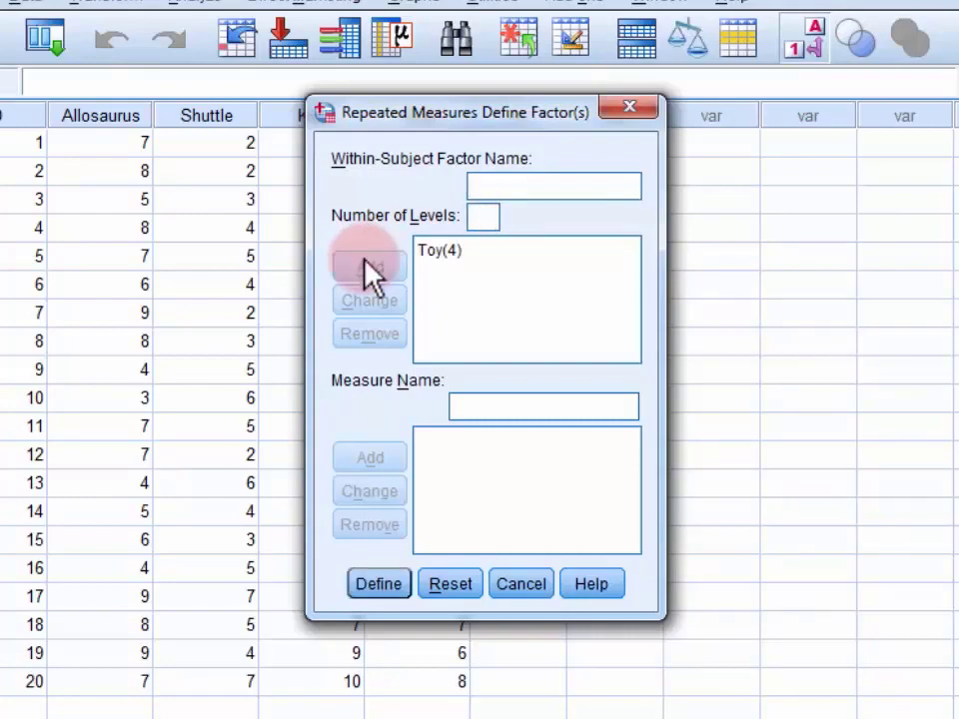
pyautogui.click(380, 588)
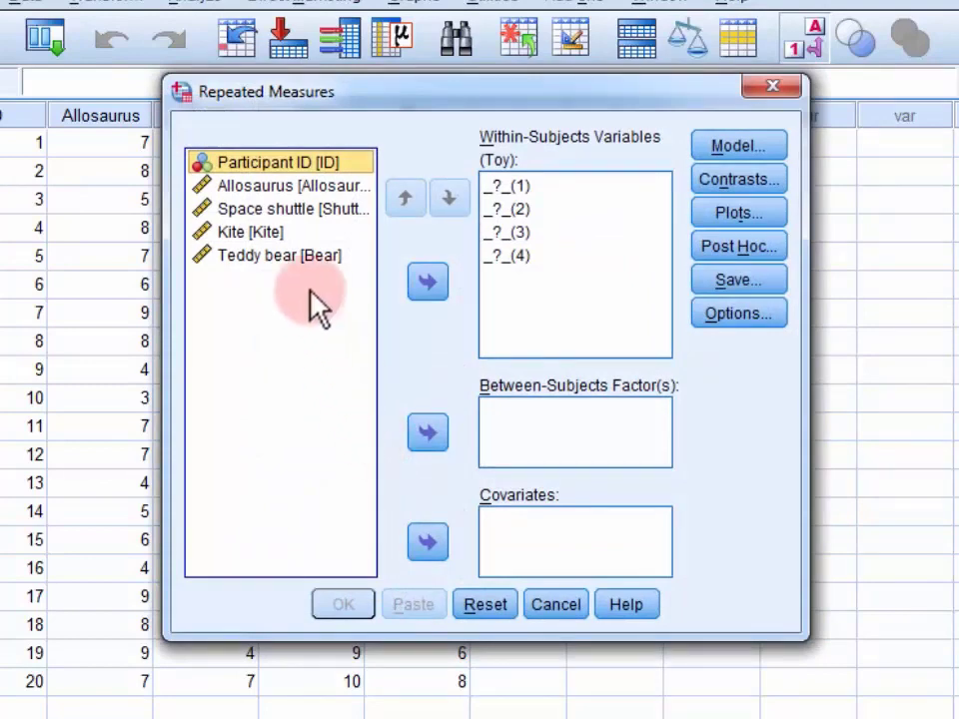
# Assign Allosaurus, Space shuttle, Kite and Teddy bear as the four within-subjects variables of Toy, in that order
pyautogui.click(292, 186)
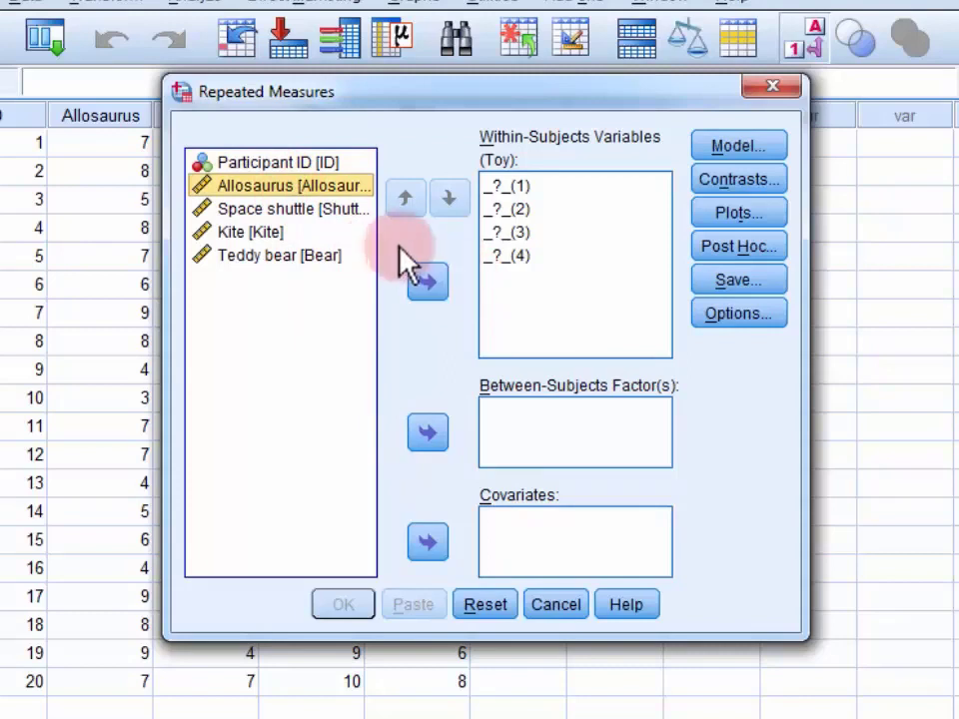
pyautogui.keyDown('shift'); pyautogui.click(285, 255); pyautogui.keyUp('shift')
pyautogui.click(439, 281)
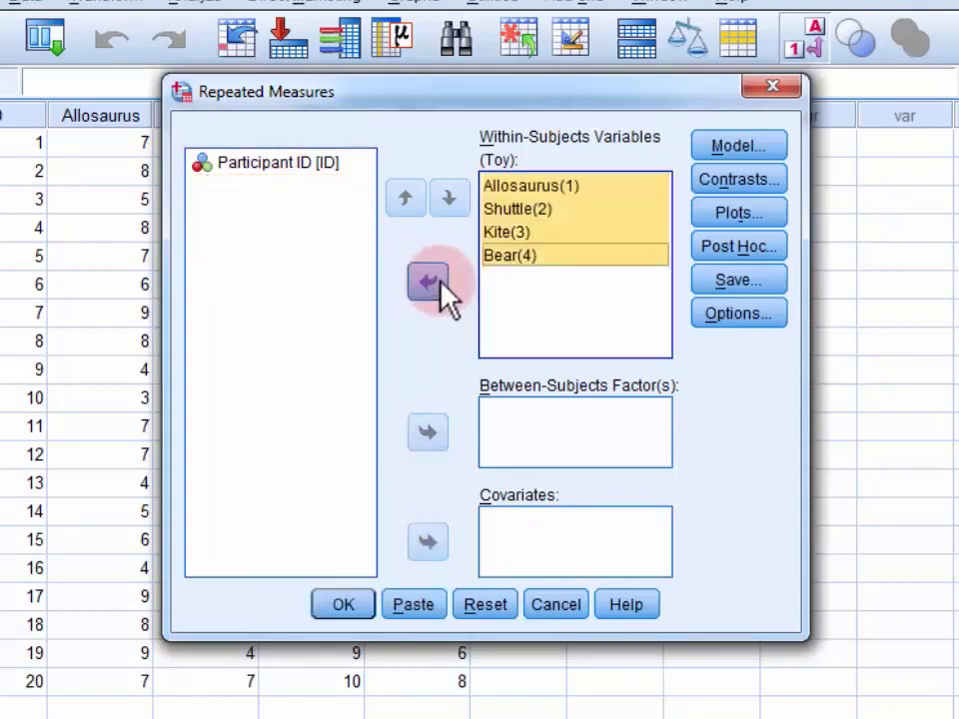
# Request estimated marginal means for Toy, comparing main effects with a Bonferroni confidence interval adjustment
pyautogui.click(762, 312)
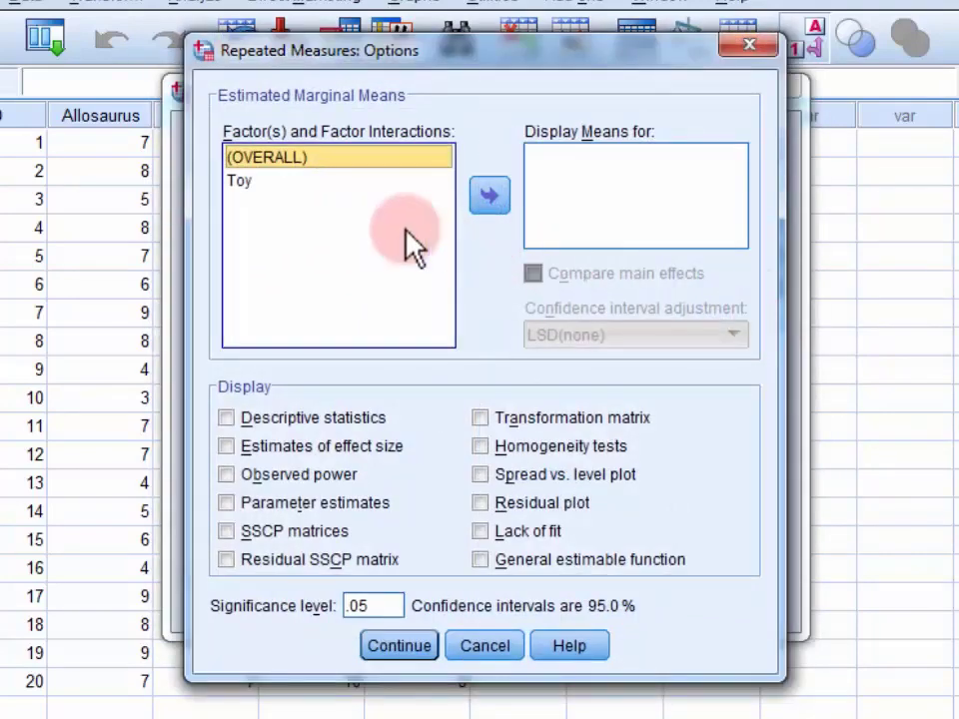
pyautogui.click(259, 199)
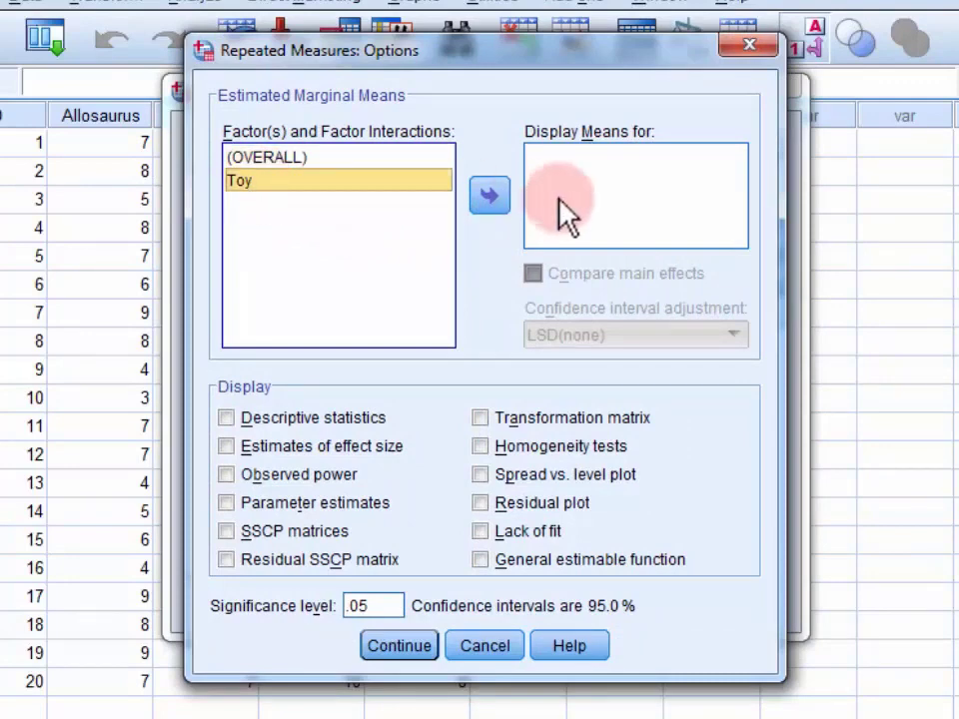
pyautogui.click(491, 200)
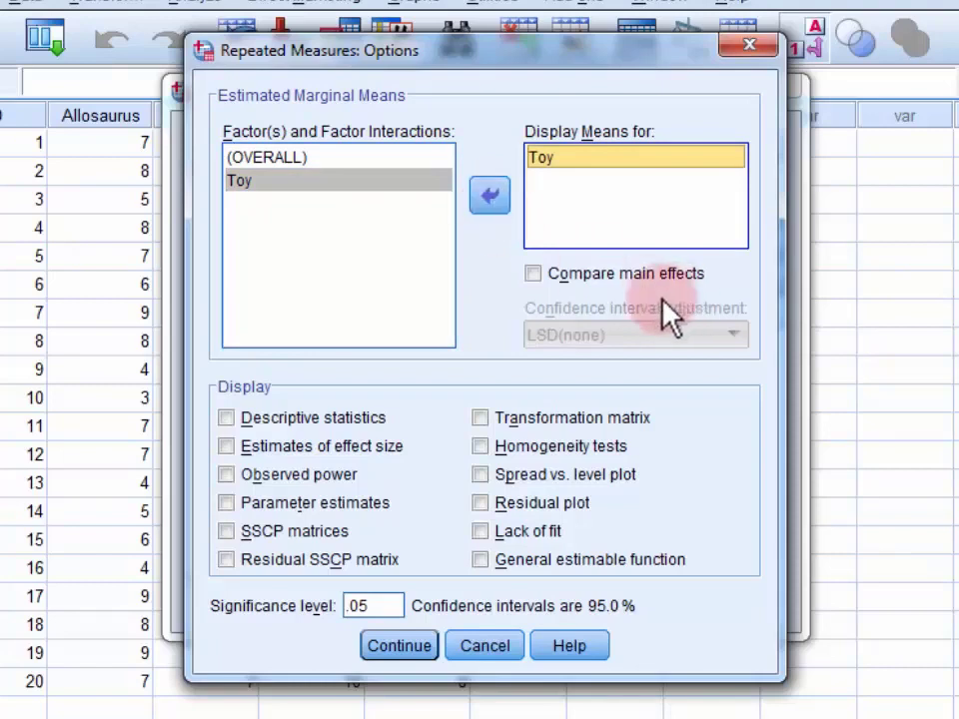
pyautogui.click(640, 283)
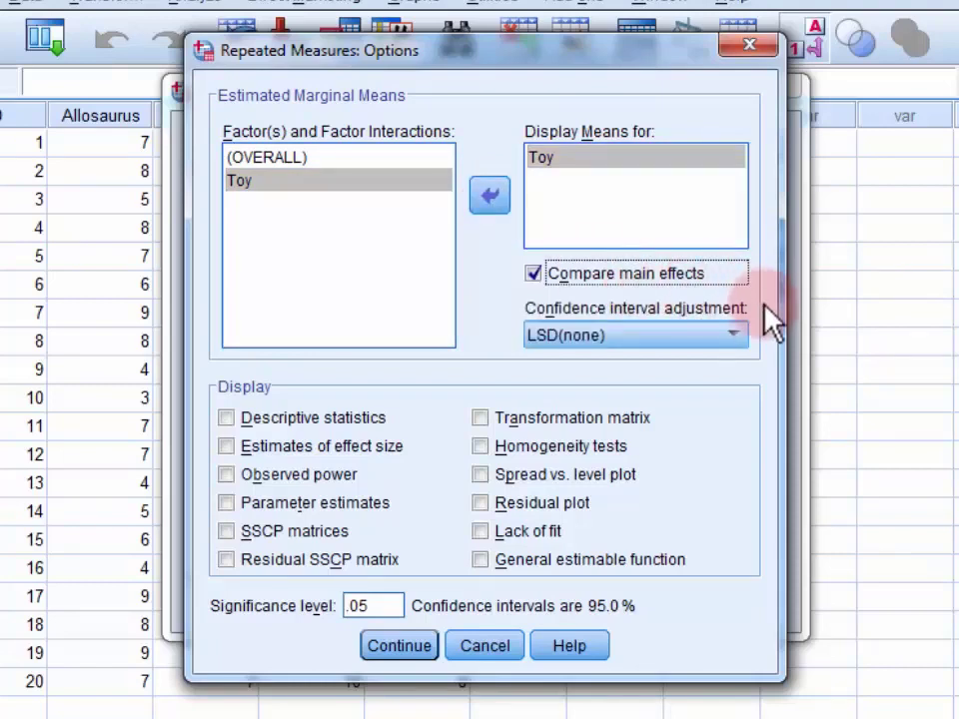
pyautogui.click(733, 334)
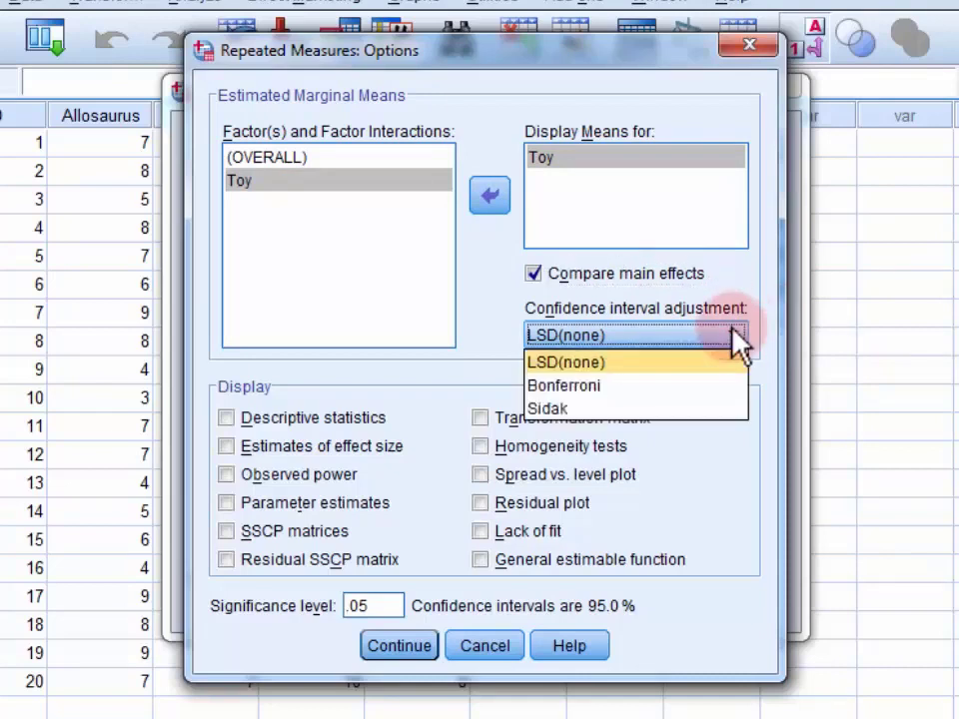
pyautogui.click(733, 383)
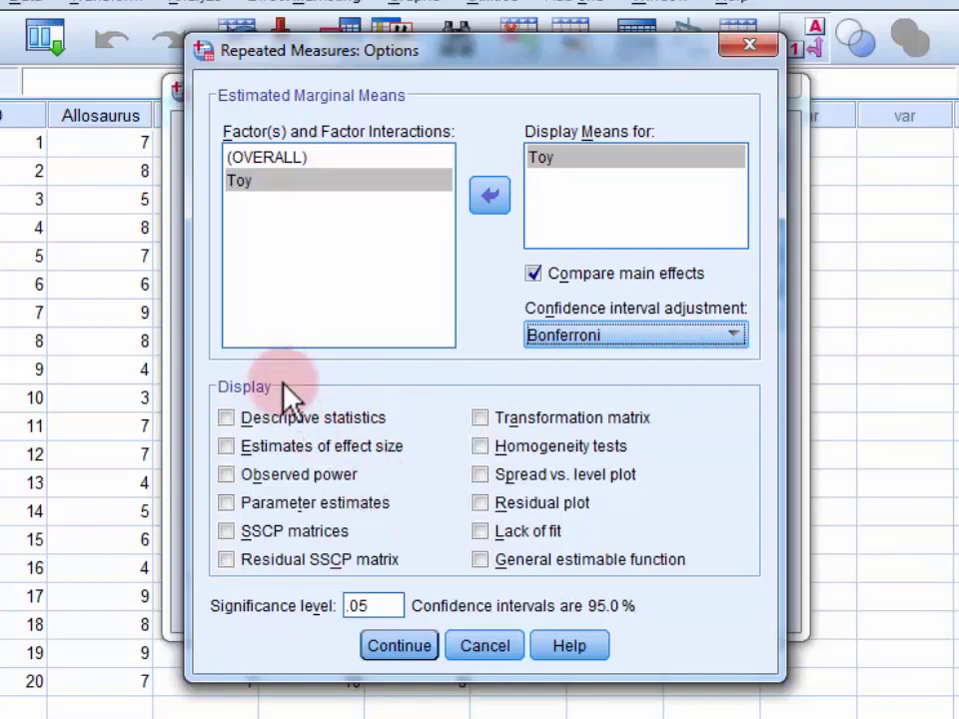
# Include descriptive statistics and estimates of effect size in the output, and run the repeated measures ANOVA
pyautogui.click(287, 430)
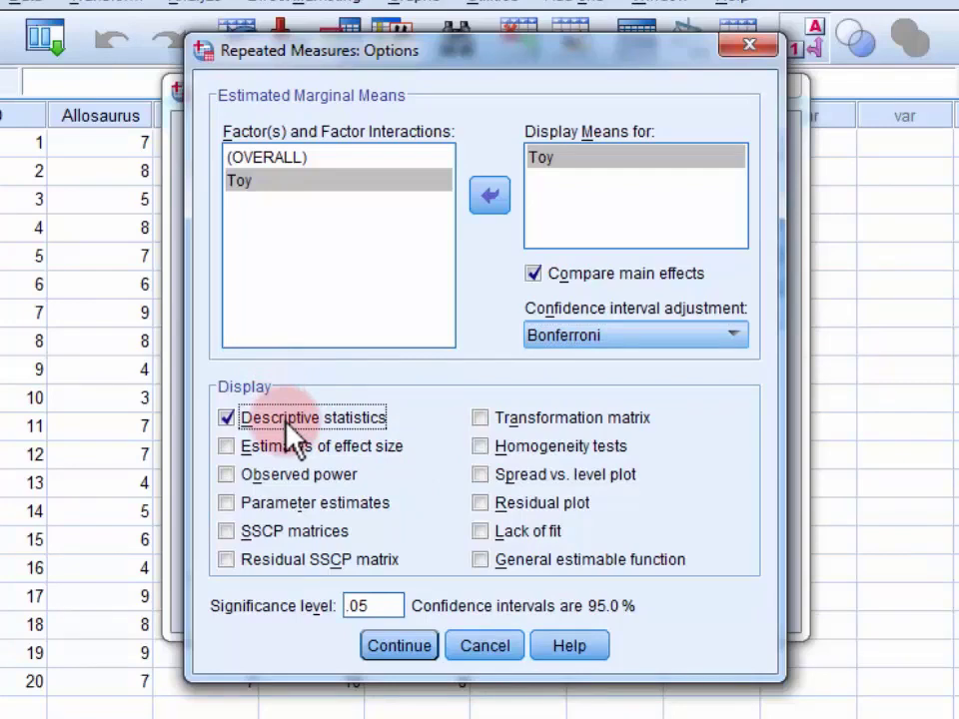
pyautogui.click(303, 447)
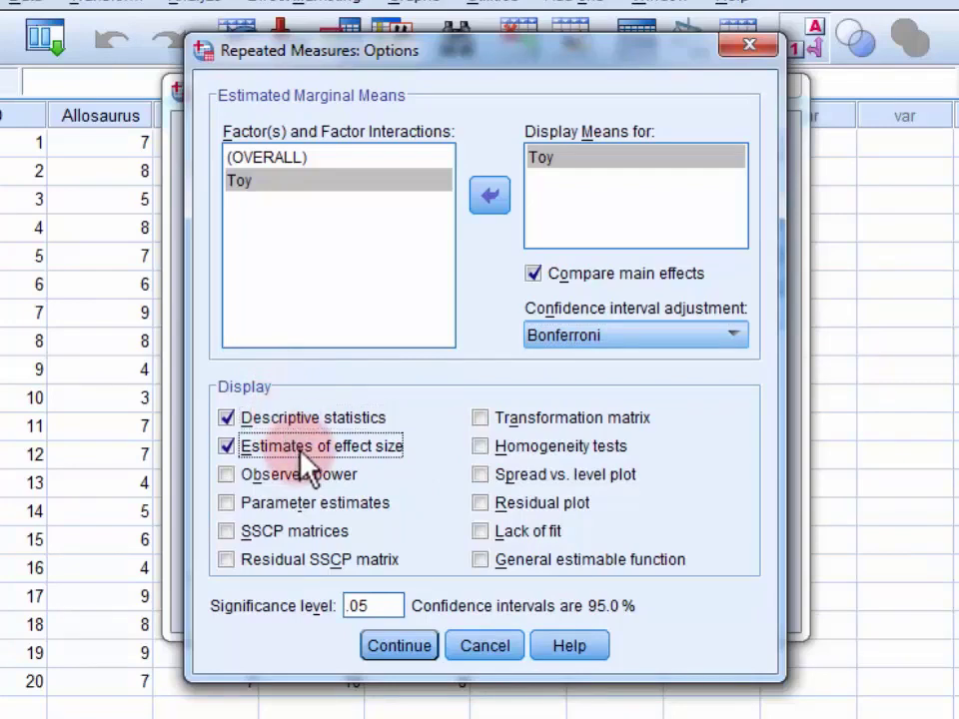
pyautogui.click(403, 652)
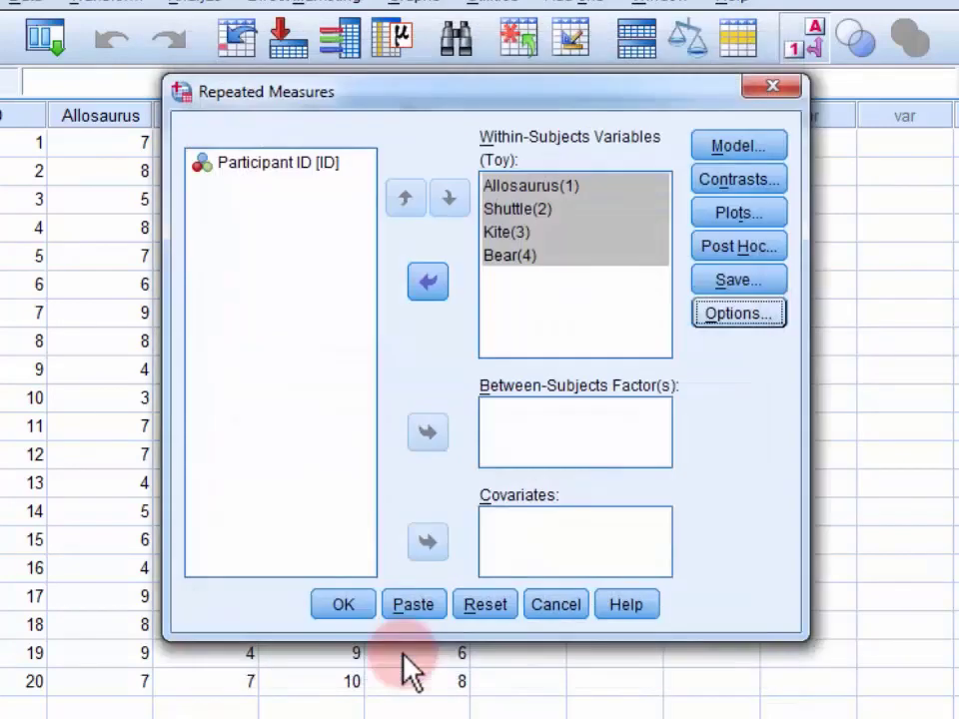
pyautogui.click(358, 605)
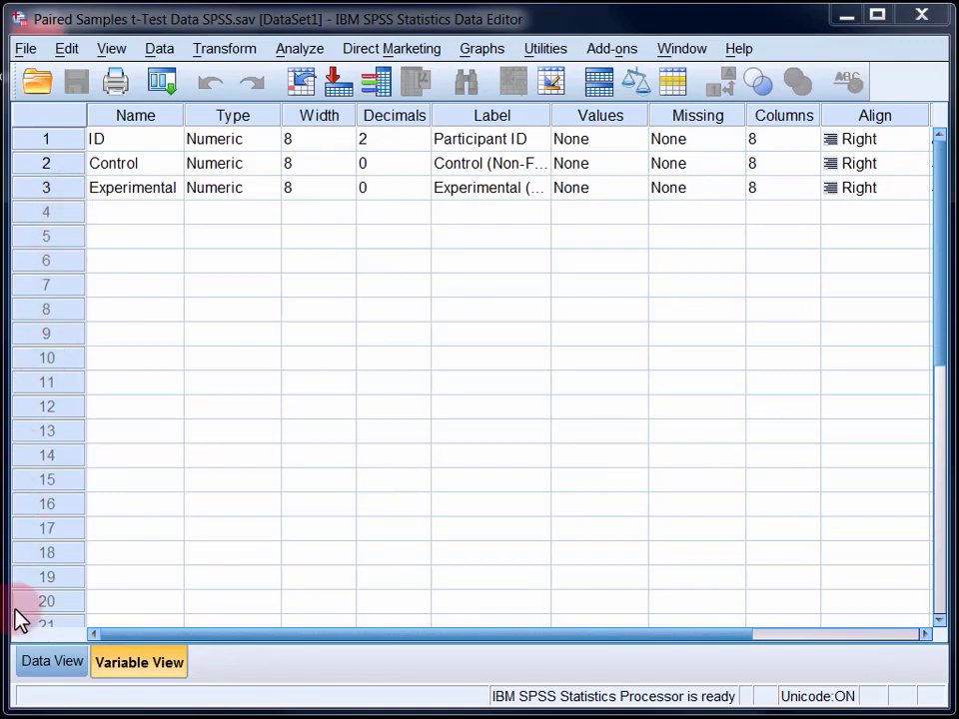
# Run a Paired-Samples T Test on the paired samples data with Control and Experimental as the paired variables
pyautogui.click(44, 664)
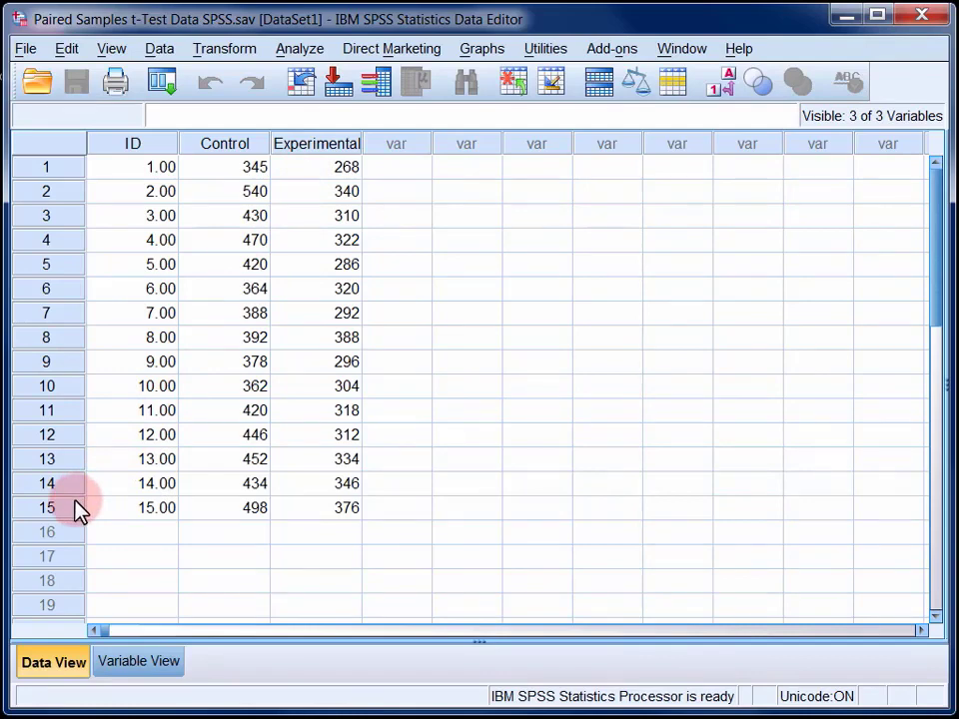
pyautogui.click(292, 48)
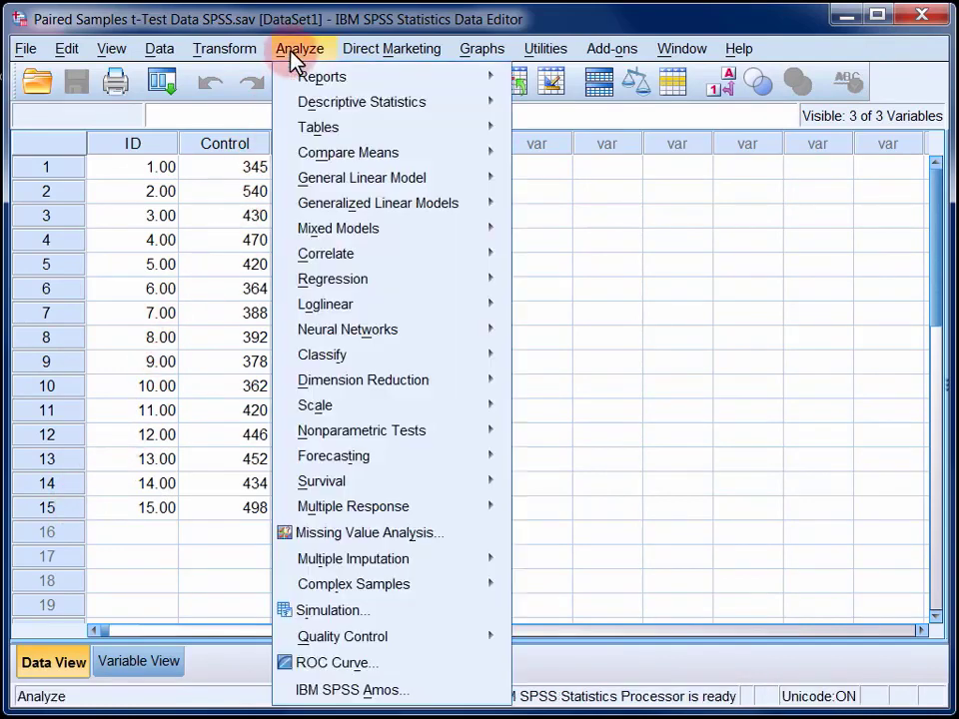
pyautogui.moveTo(319, 153)
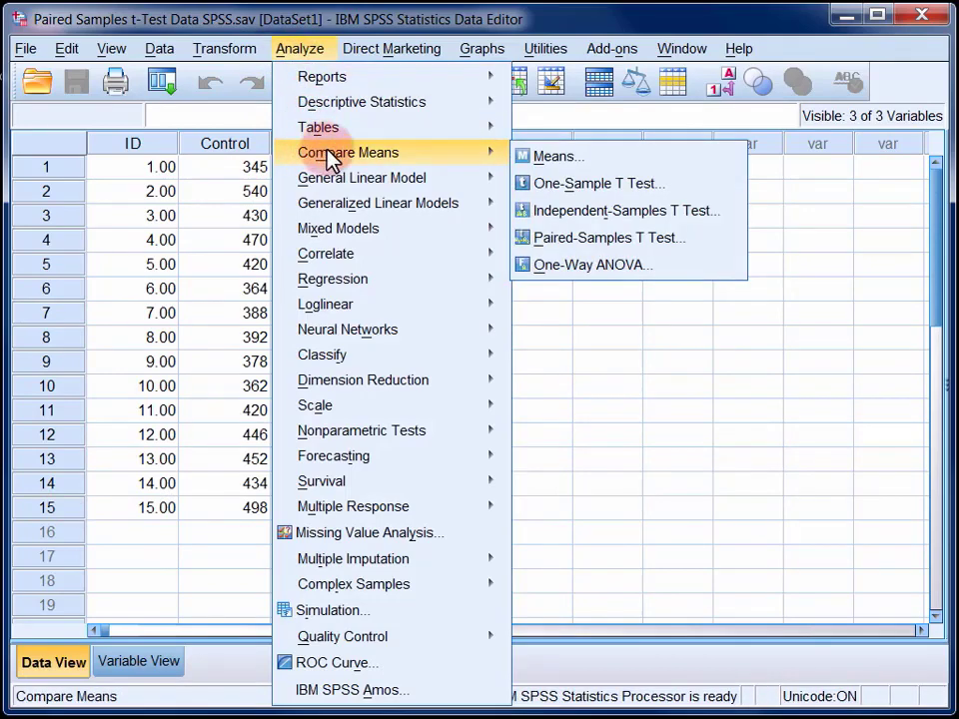
pyautogui.click(571, 237)
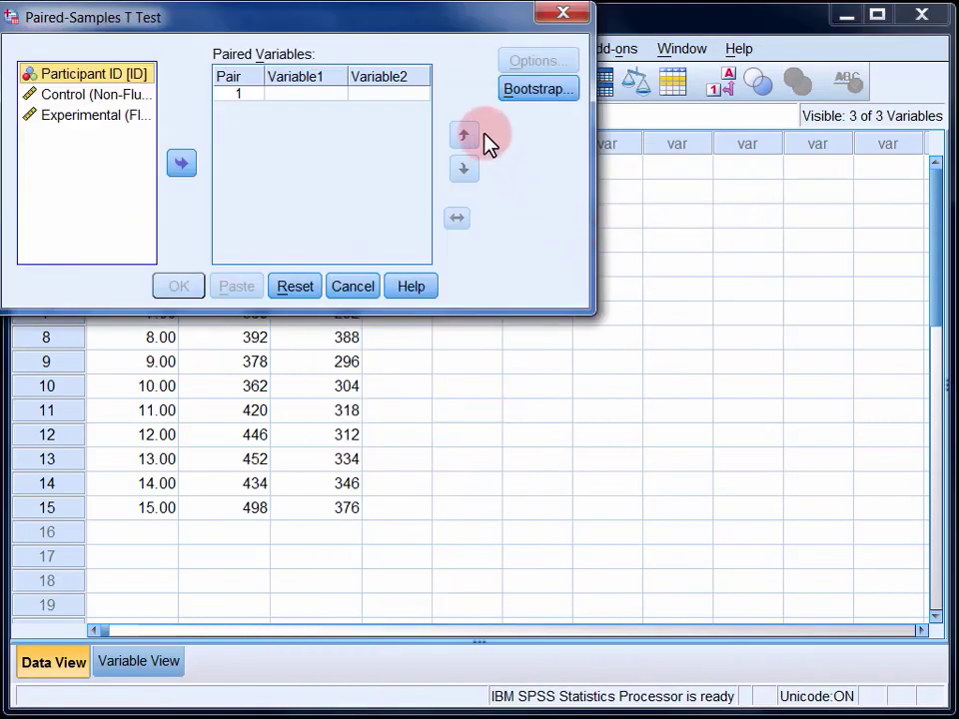
pyautogui.moveTo(436, 30); pyautogui.dragTo(565, 145)
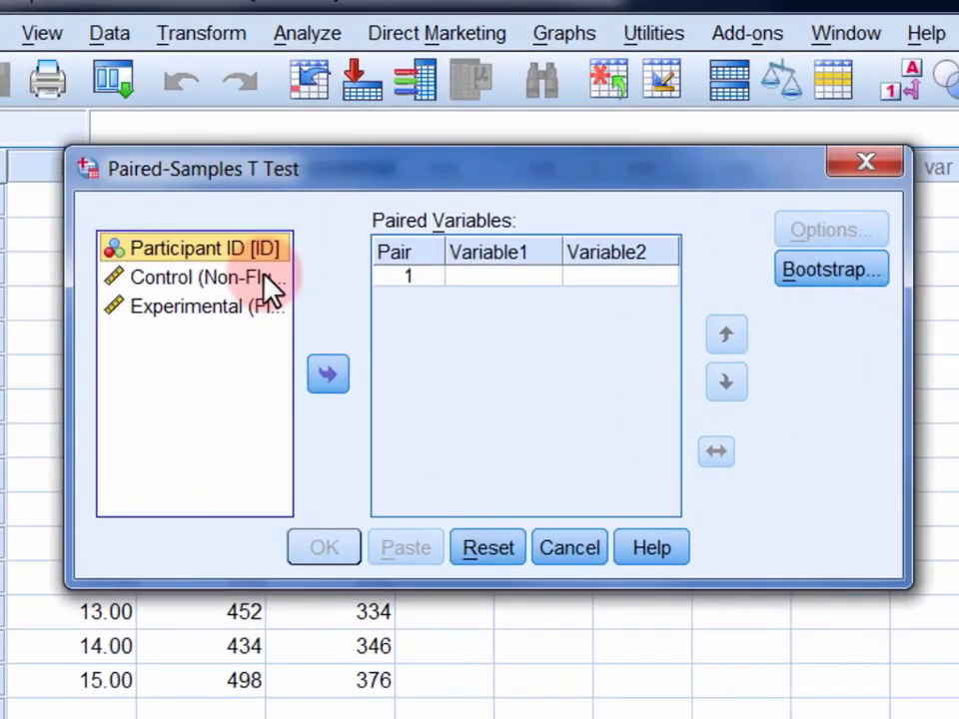
pyautogui.click(268, 274)
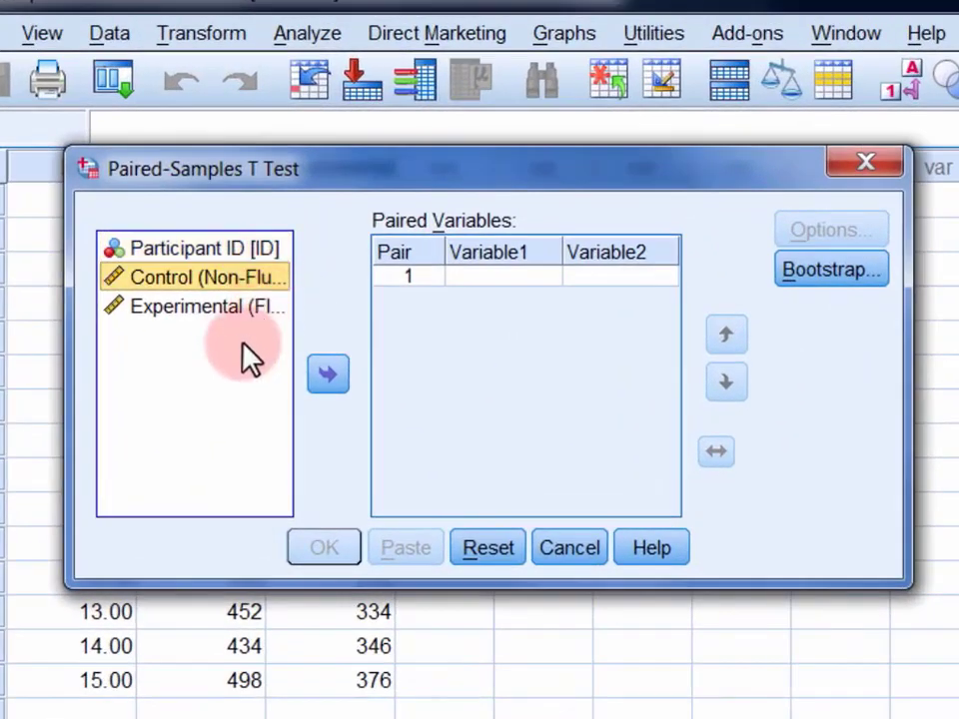
pyautogui.keyDown('ctrl'); pyautogui.click(238, 306); pyautogui.keyUp('ctrl')
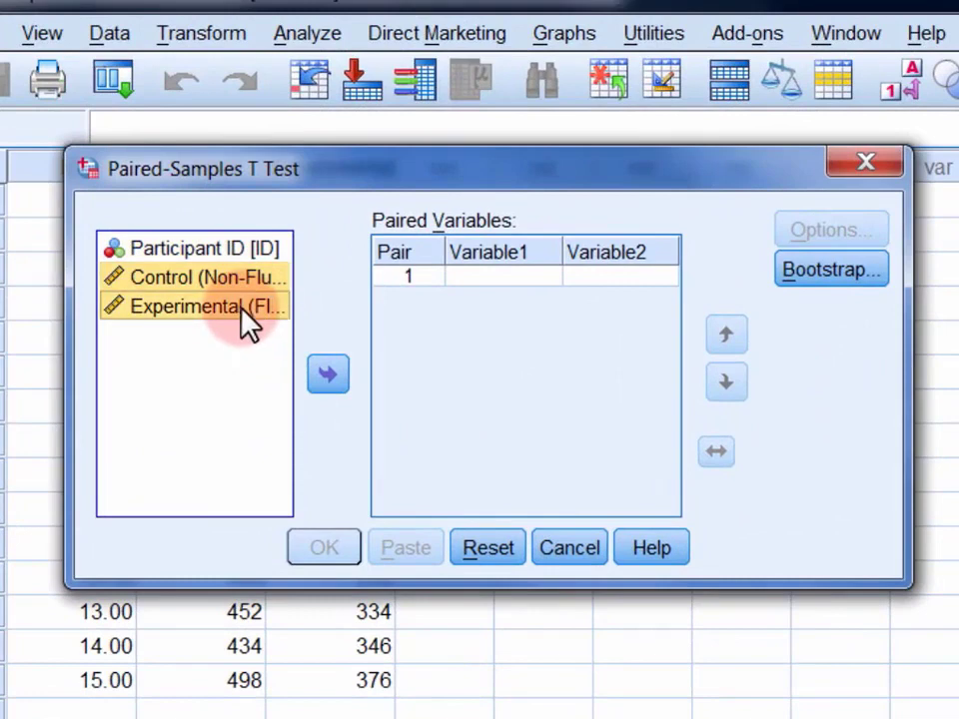
pyautogui.click(328, 373)
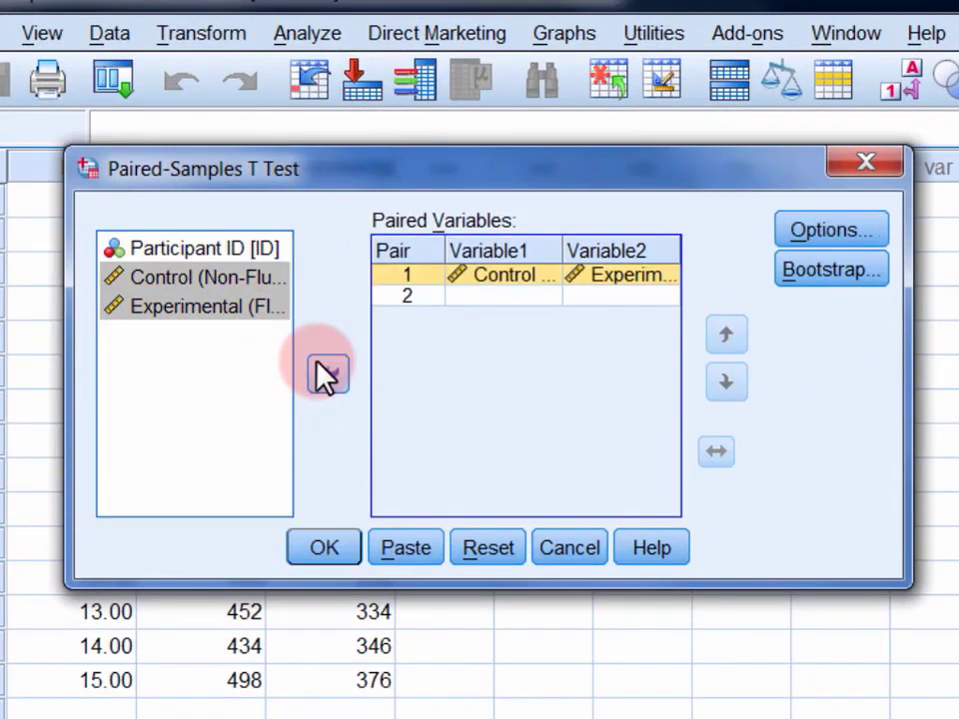
pyautogui.click(321, 558)
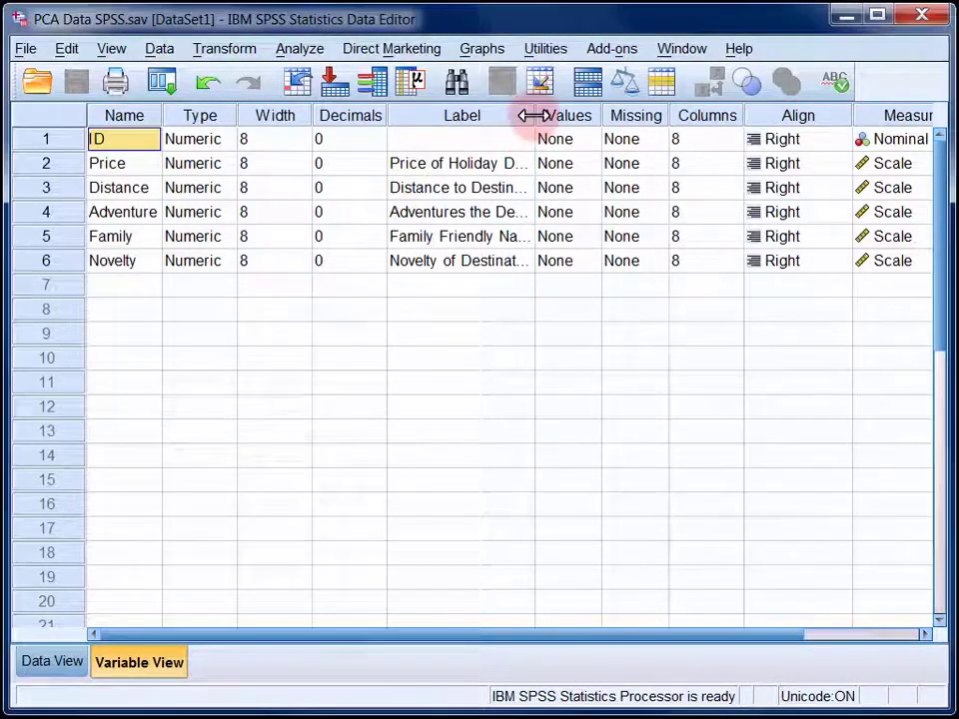
# Widen the Label column of the PCA data and set up a Factor Analysis of Price, Distance, Adventure, Family and Novelty
pyautogui.moveTo(535, 116); pyautogui.dragTo(764, 129)
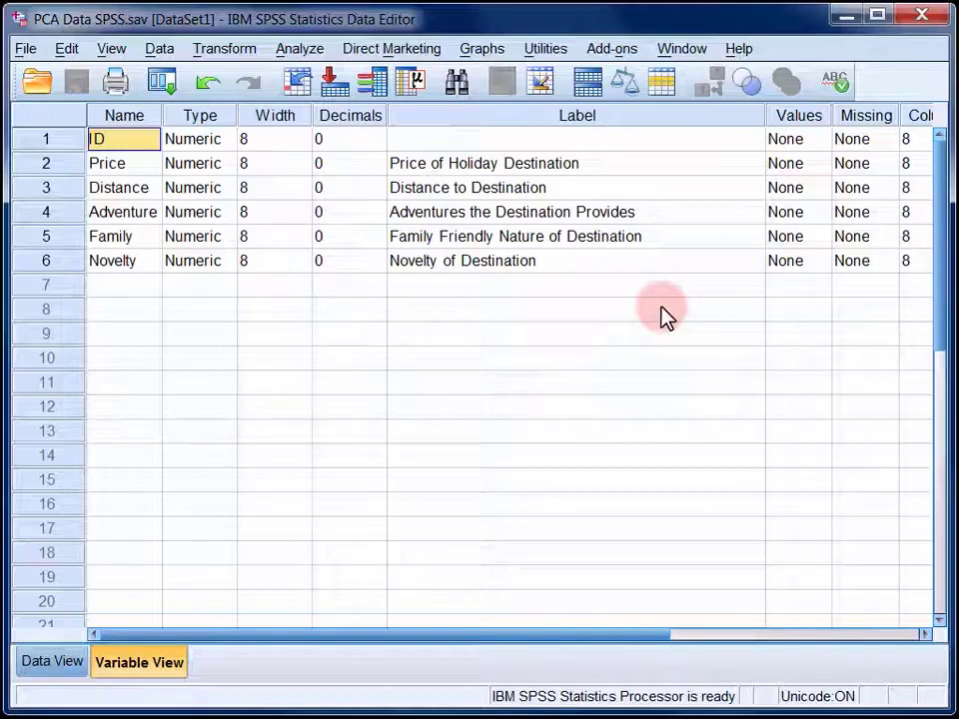
pyautogui.click(72, 672)
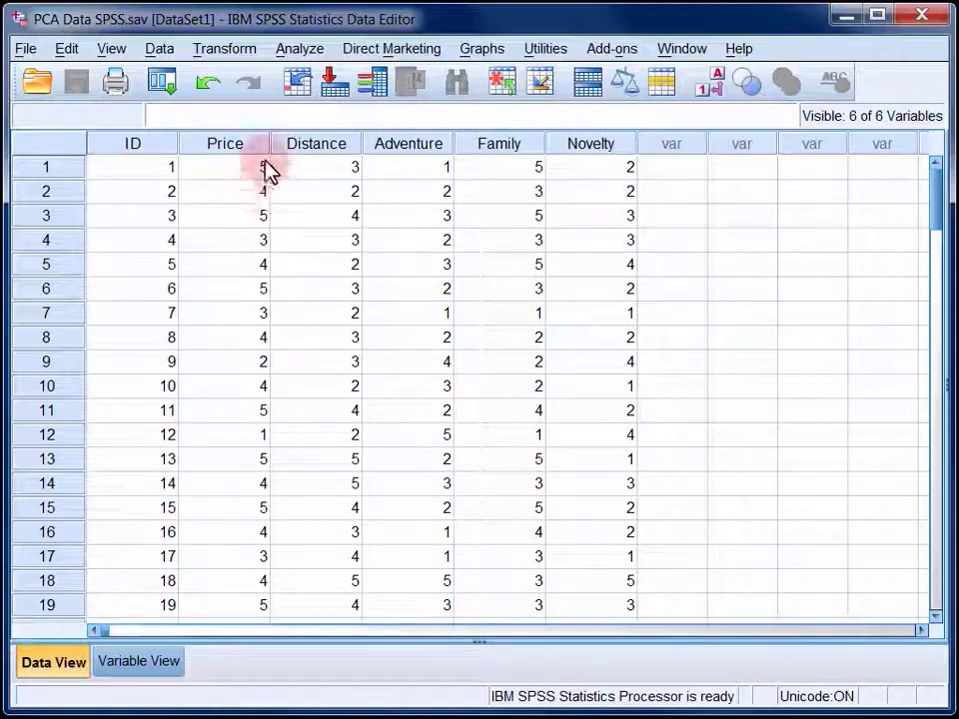
pyautogui.click(294, 50)
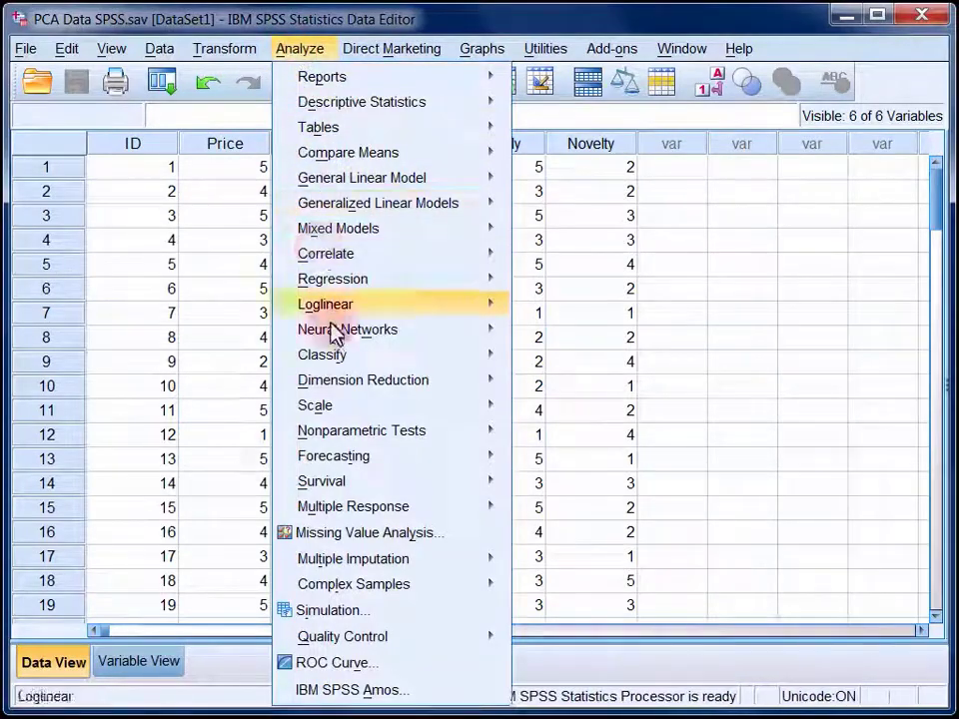
pyautogui.moveTo(350, 388)
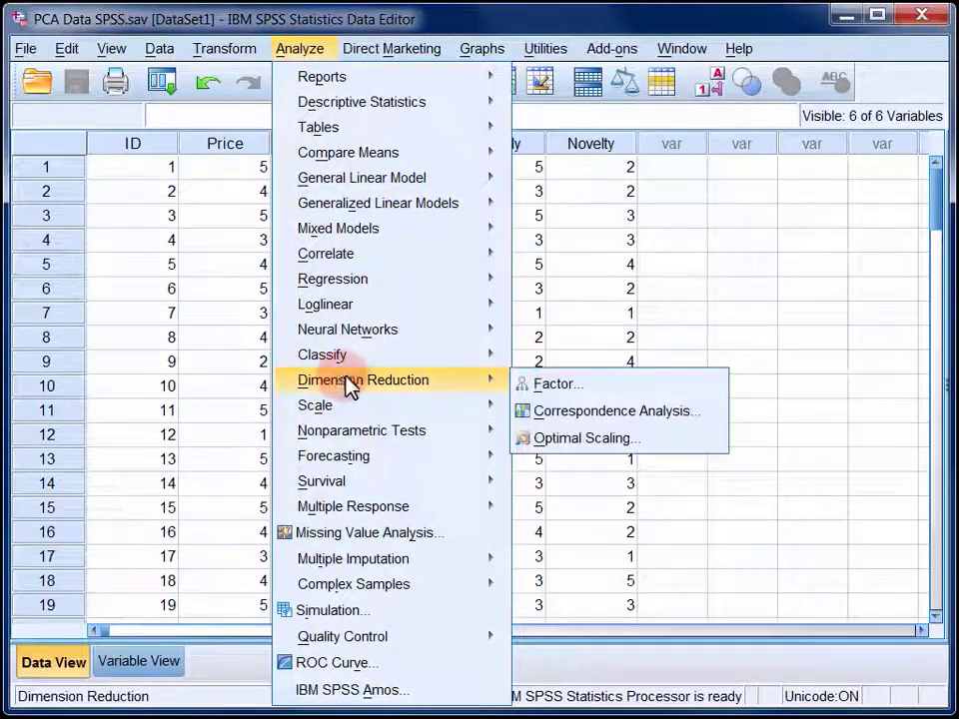
pyautogui.click(576, 385)
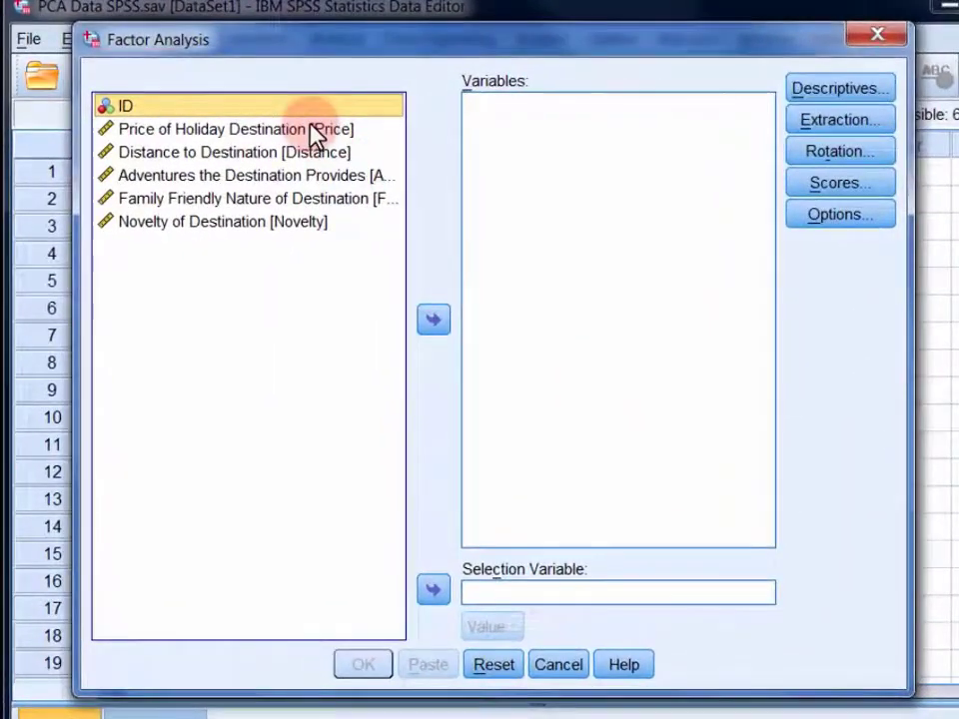
pyautogui.click(315, 131)
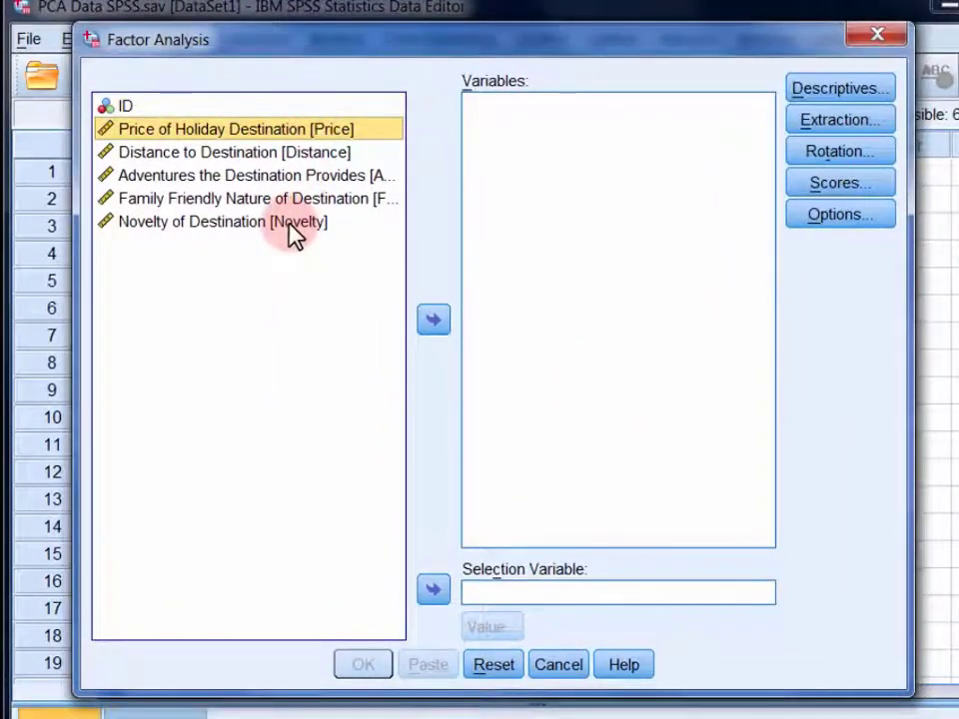
pyautogui.keyDown('shift'); pyautogui.click(294, 235); pyautogui.keyUp('shift')
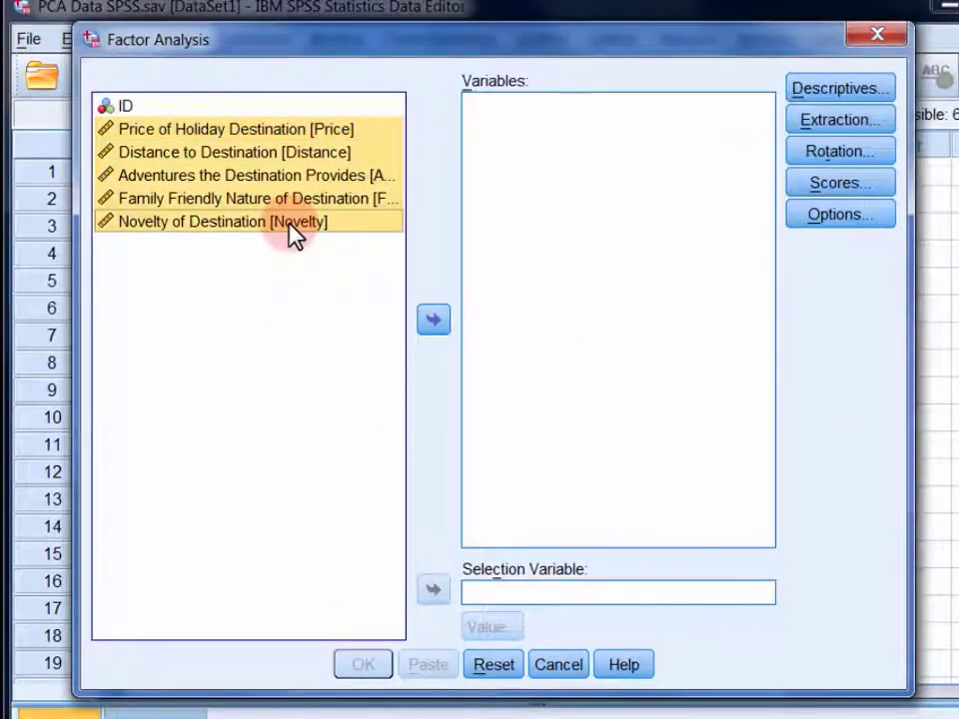
pyautogui.click(433, 330)
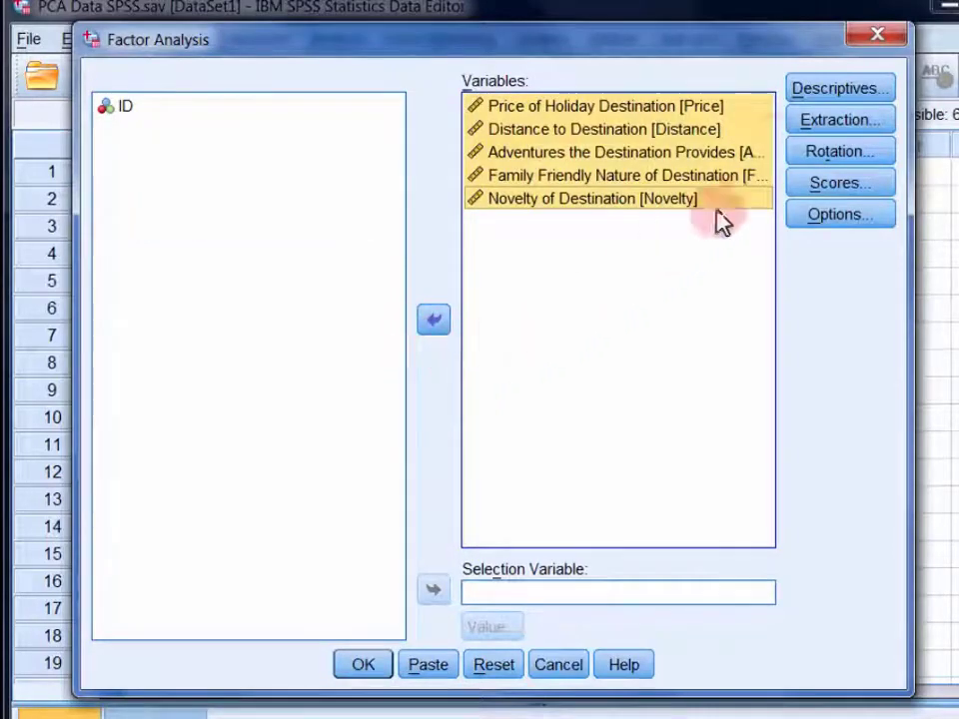
# Request the correlation matrix coefficients, significance levels and determinant in the factor analysis descriptives
pyautogui.click(815, 92)
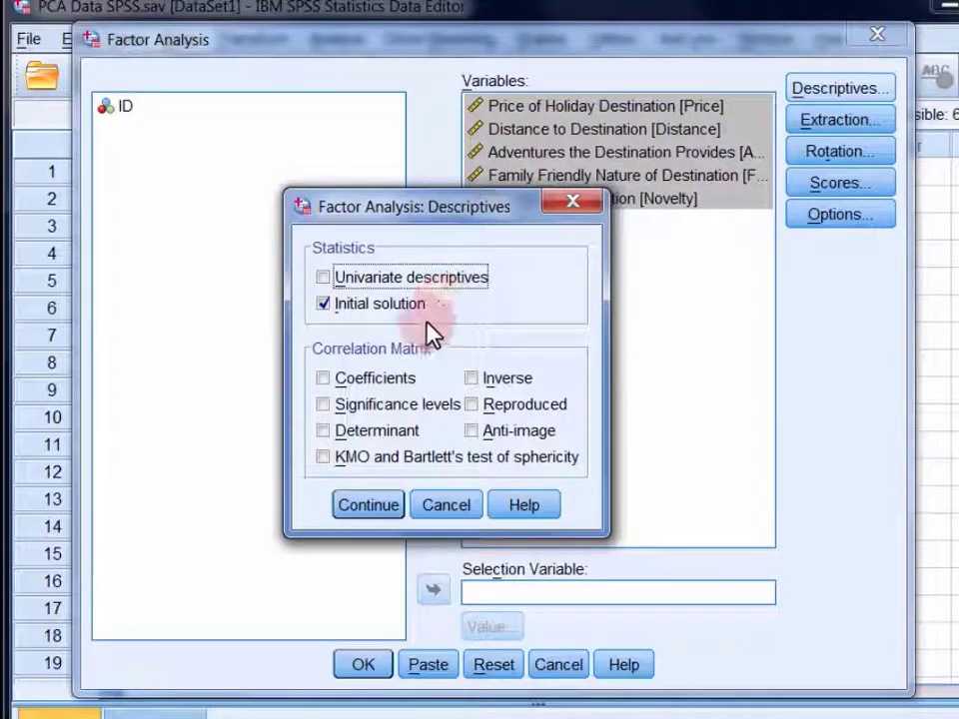
pyautogui.click(404, 387)
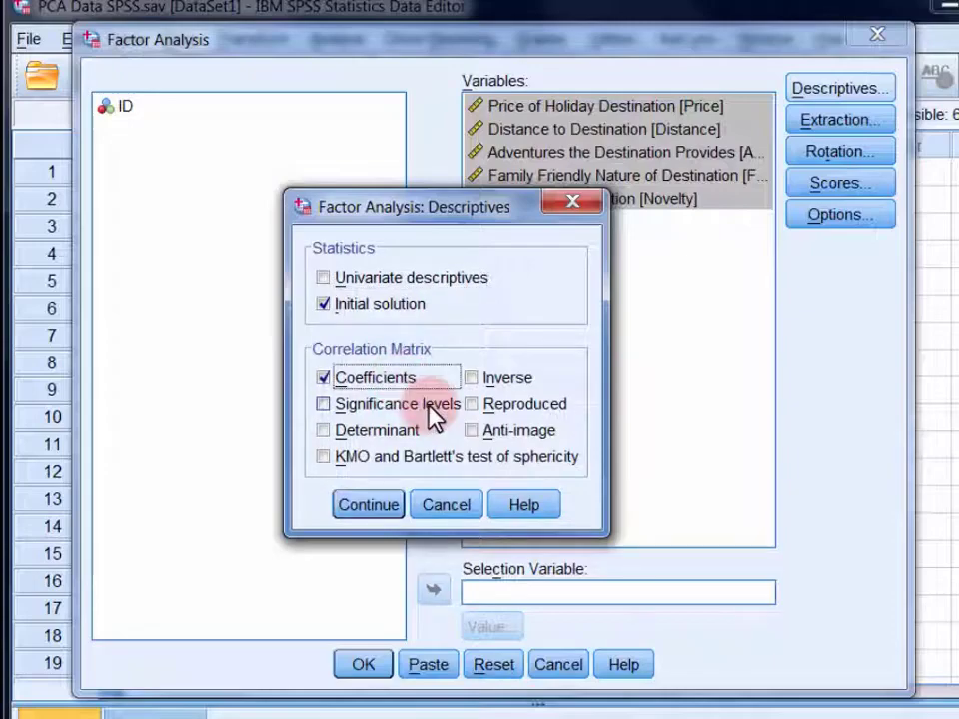
pyautogui.click(419, 405)
pyautogui.click(400, 435)
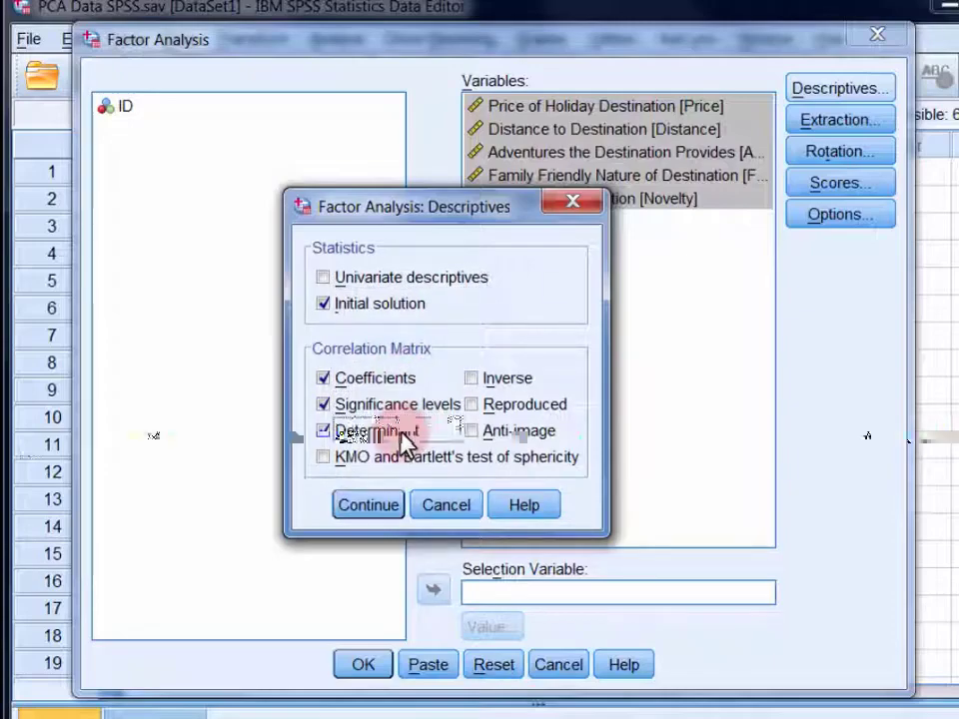
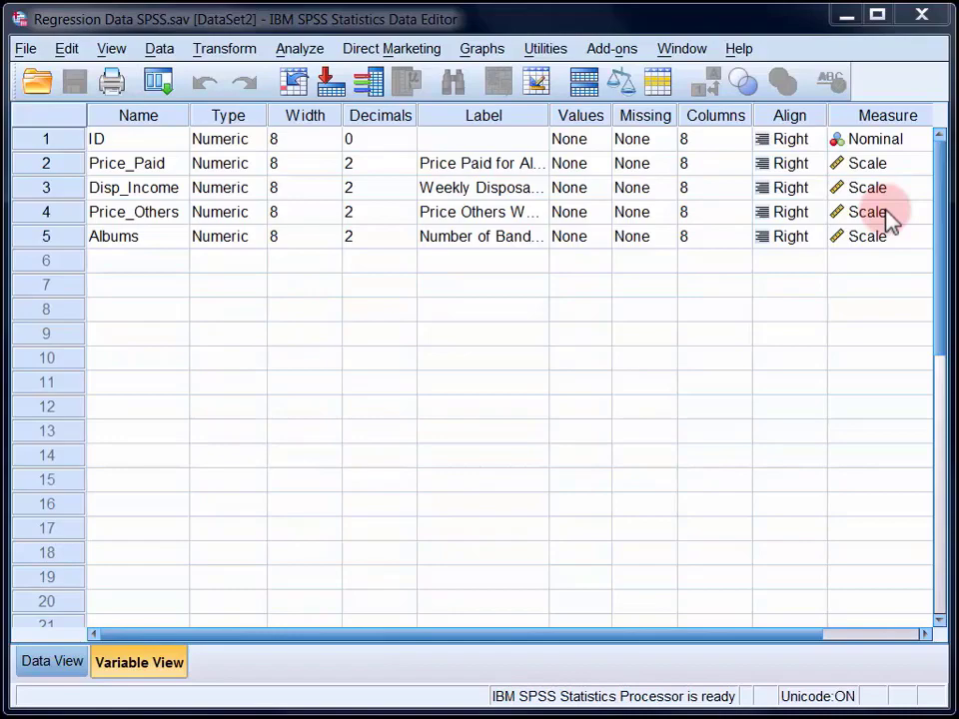
# Start a Linear Regression on the regression data with Price Paid for Album ($) as the dependent variable
pyautogui.click(72, 674)
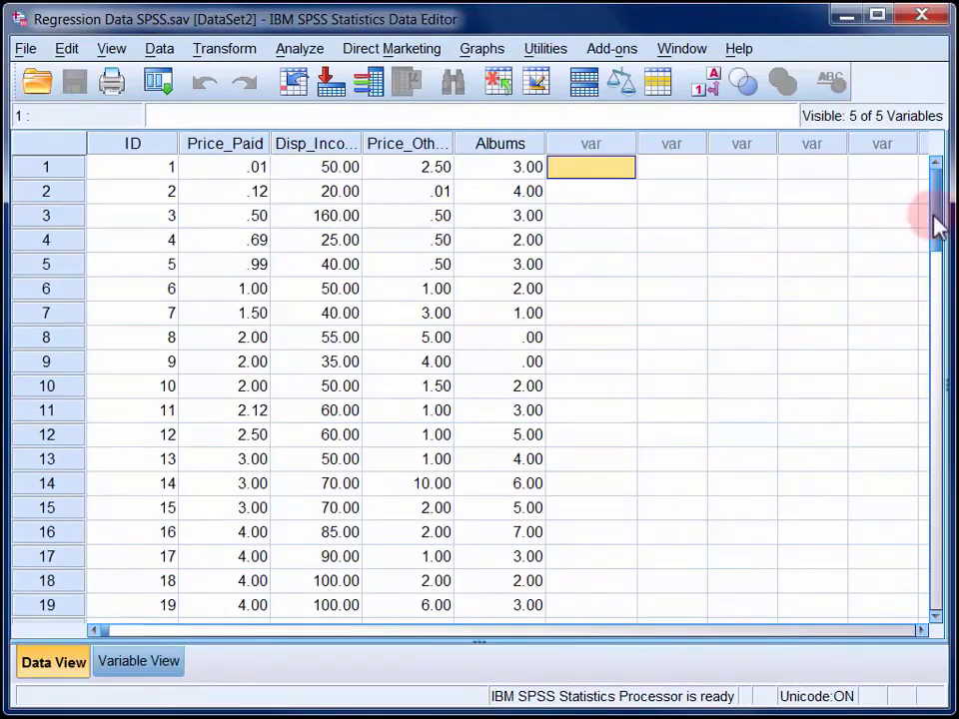
pyautogui.scroll(-1, 939, 245)
pyautogui.moveTo(940, 244); pyautogui.dragTo(936, 435)
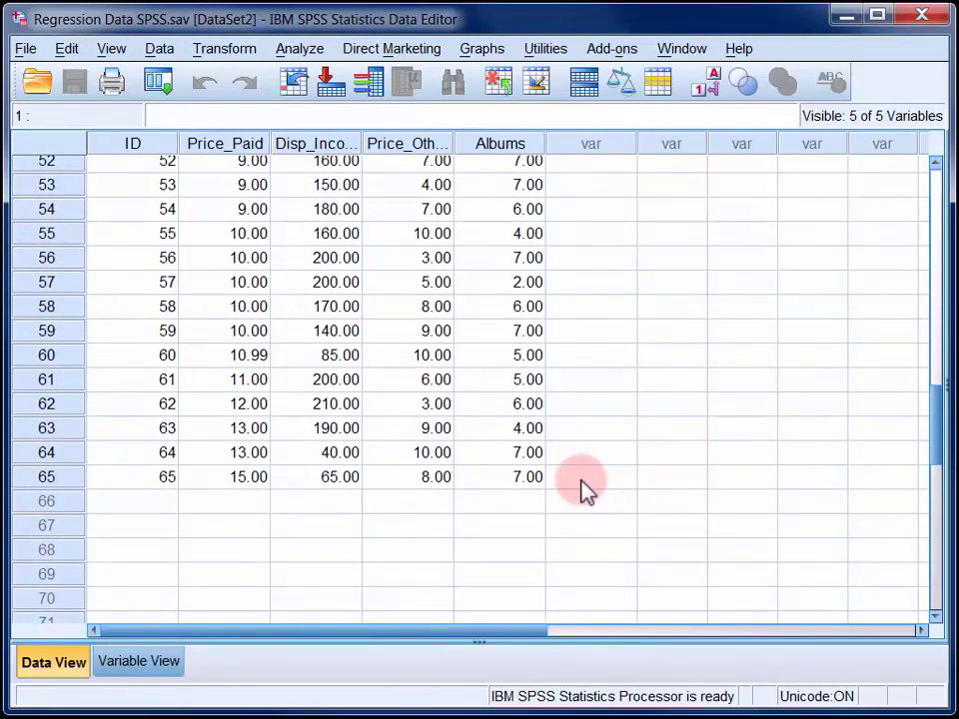
pyautogui.click(298, 50)
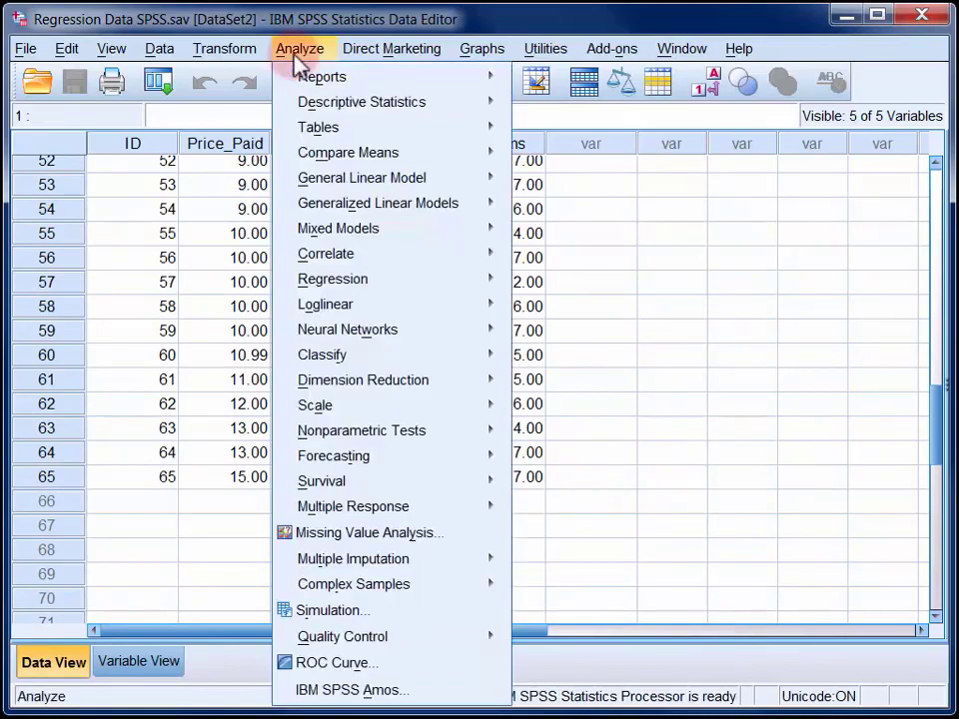
pyautogui.moveTo(345, 284)
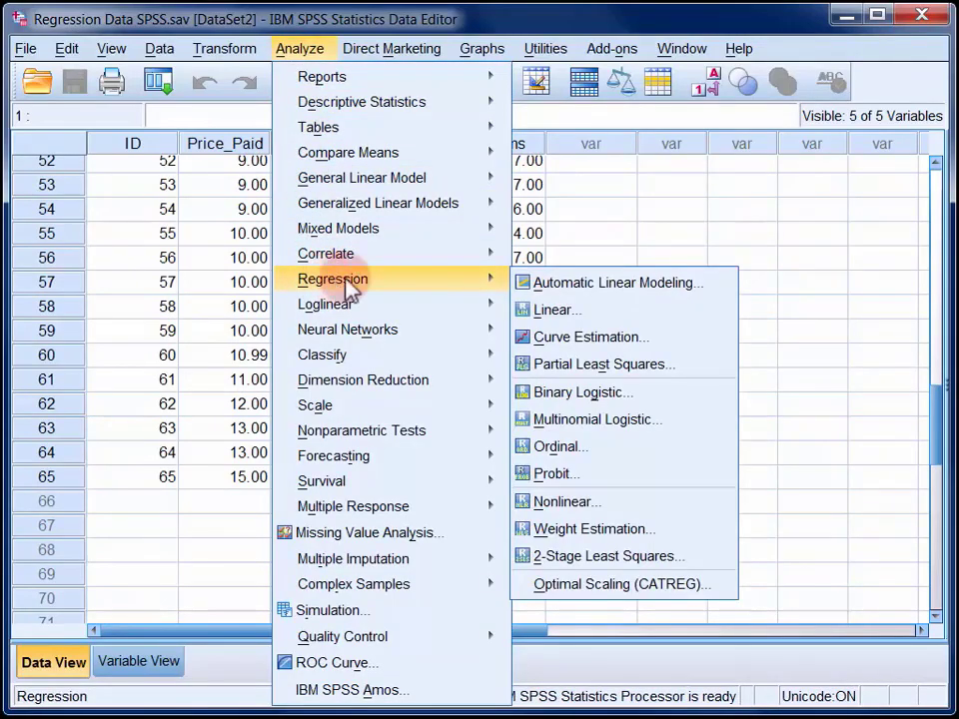
pyautogui.click(556, 310)
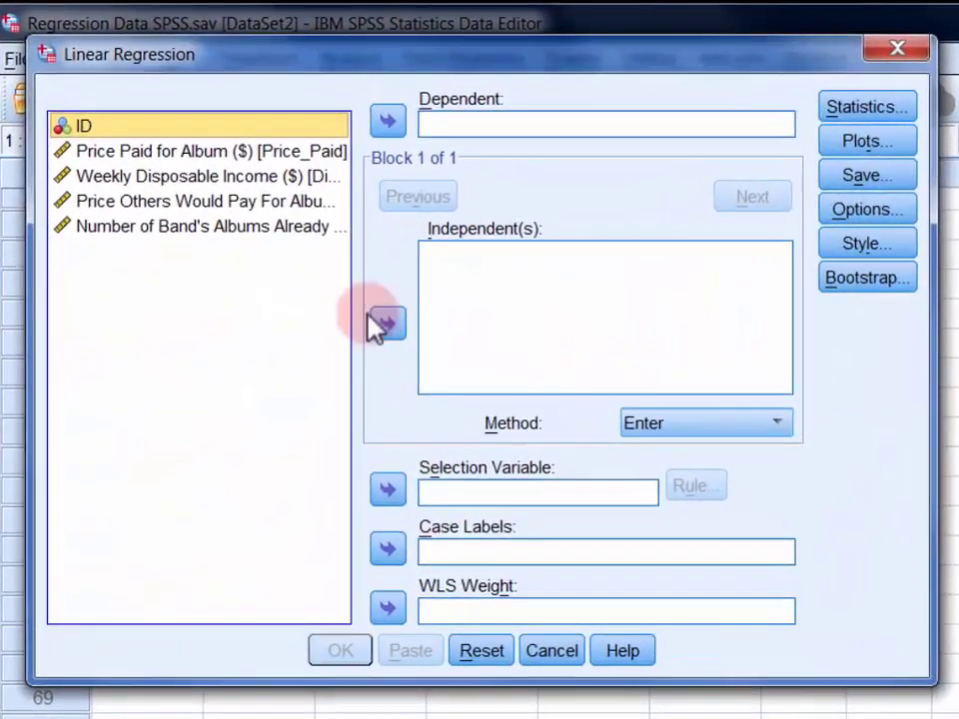
pyautogui.click(254, 153)
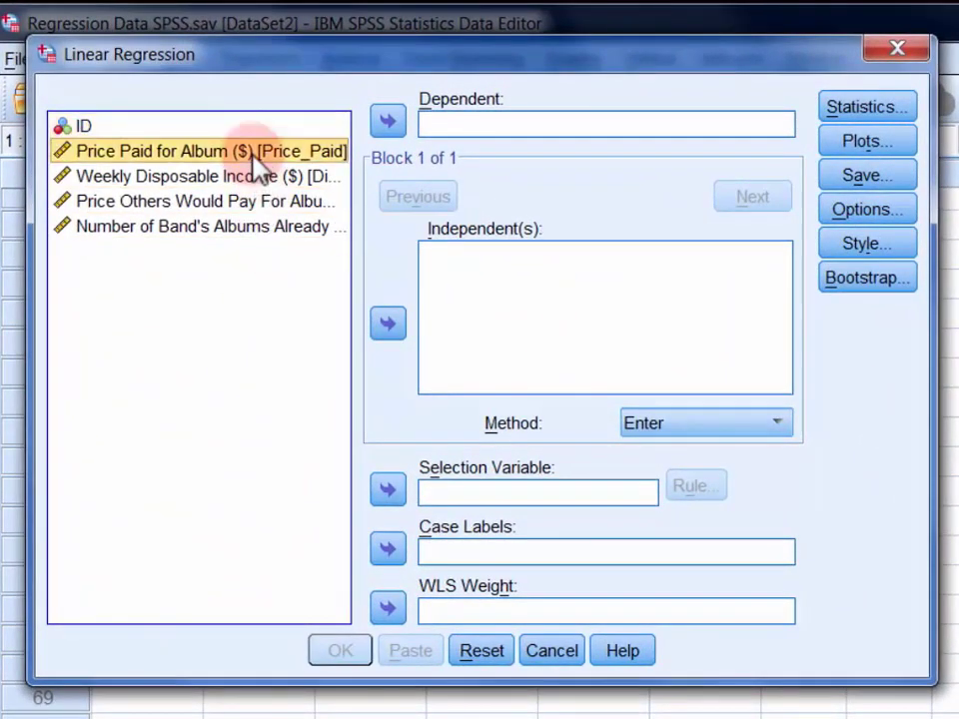
pyautogui.click(388, 124)
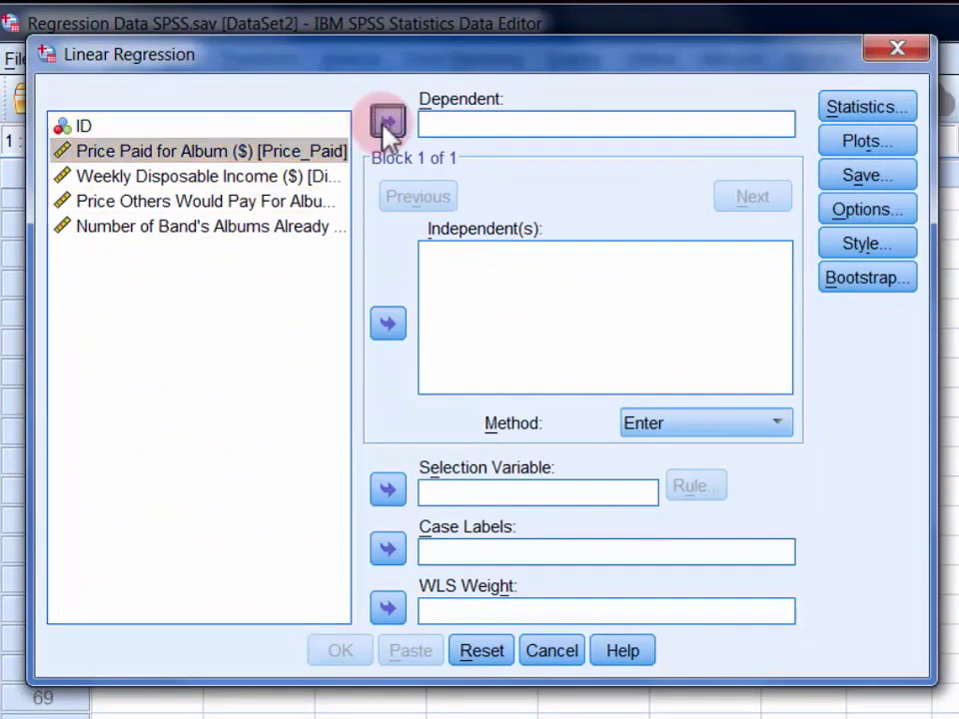
# Add Weekly Disposable Income ($) and Price Others Would Pay For Album ($) as independent variables of the linear regression
pyautogui.click(287, 168)
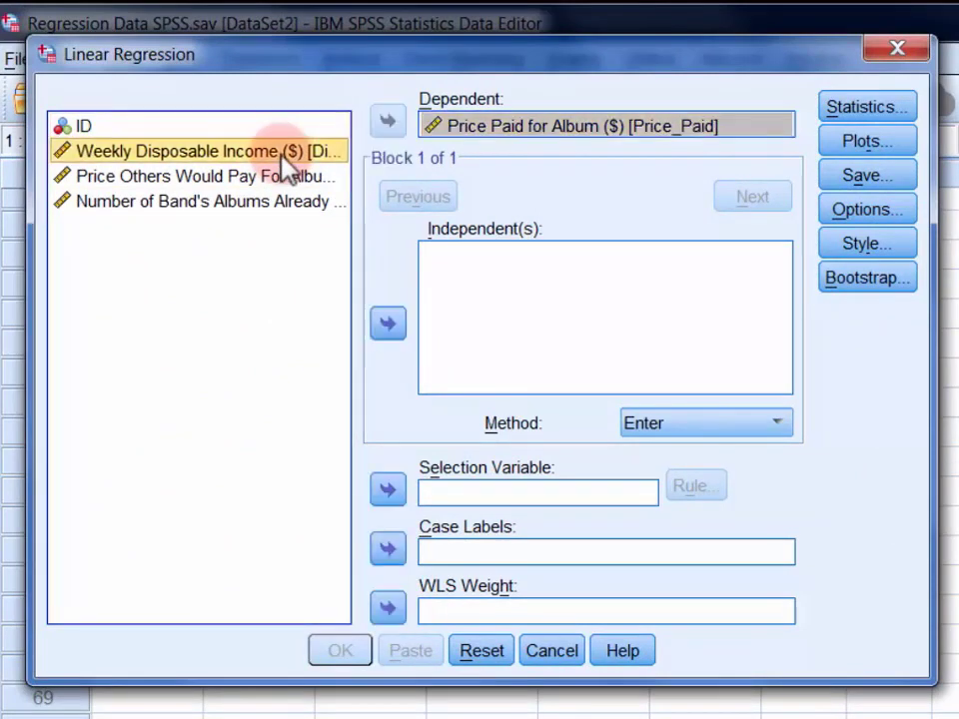
pyautogui.click(388, 323)
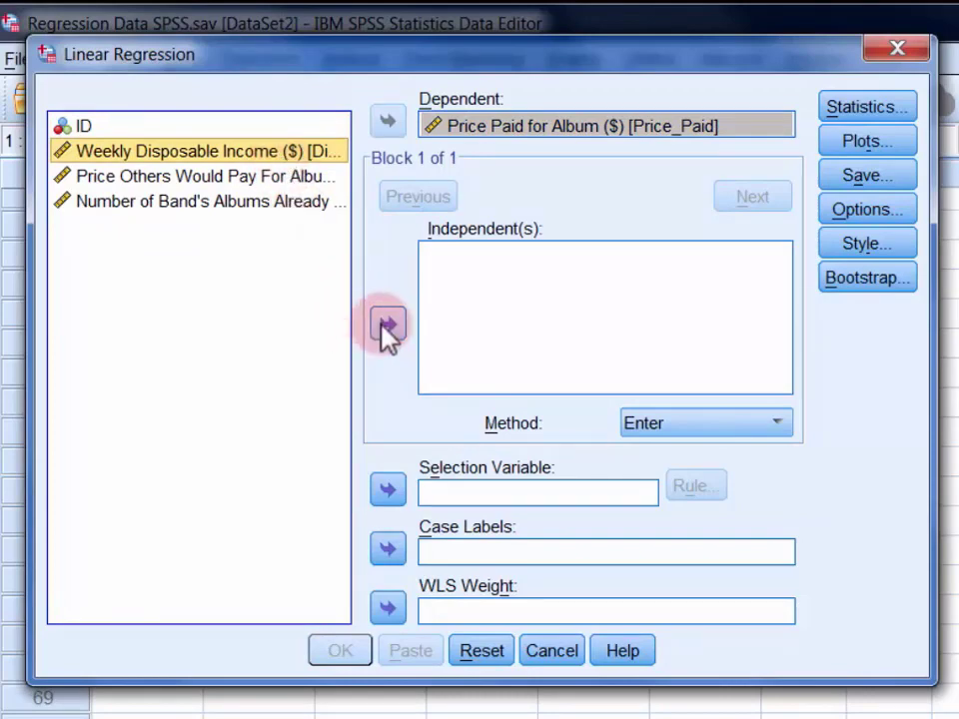
pyautogui.click(265, 172)
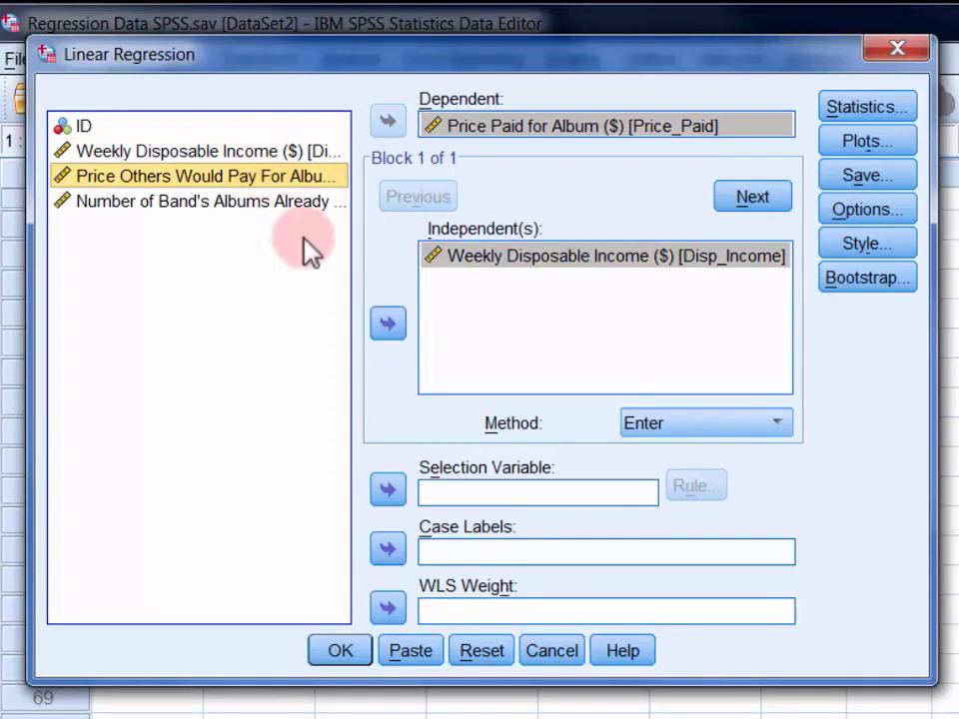
pyautogui.click(388, 325)
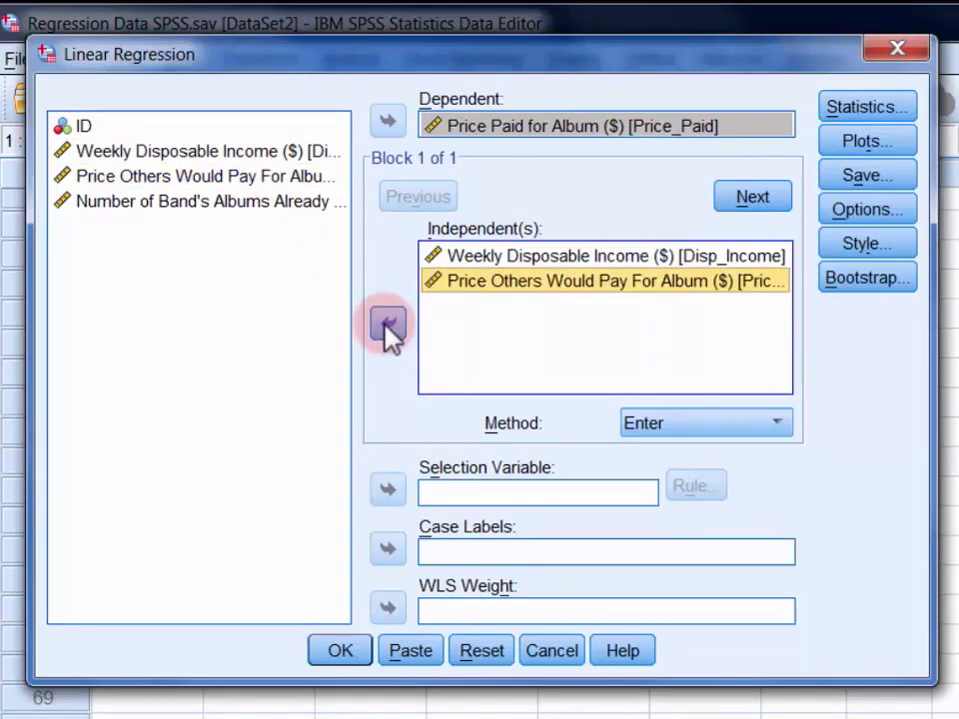
# Request confidence intervals, descriptives, part and partial correlations and collinearity diagnostics in the regression statistics
pyautogui.click(840, 112)
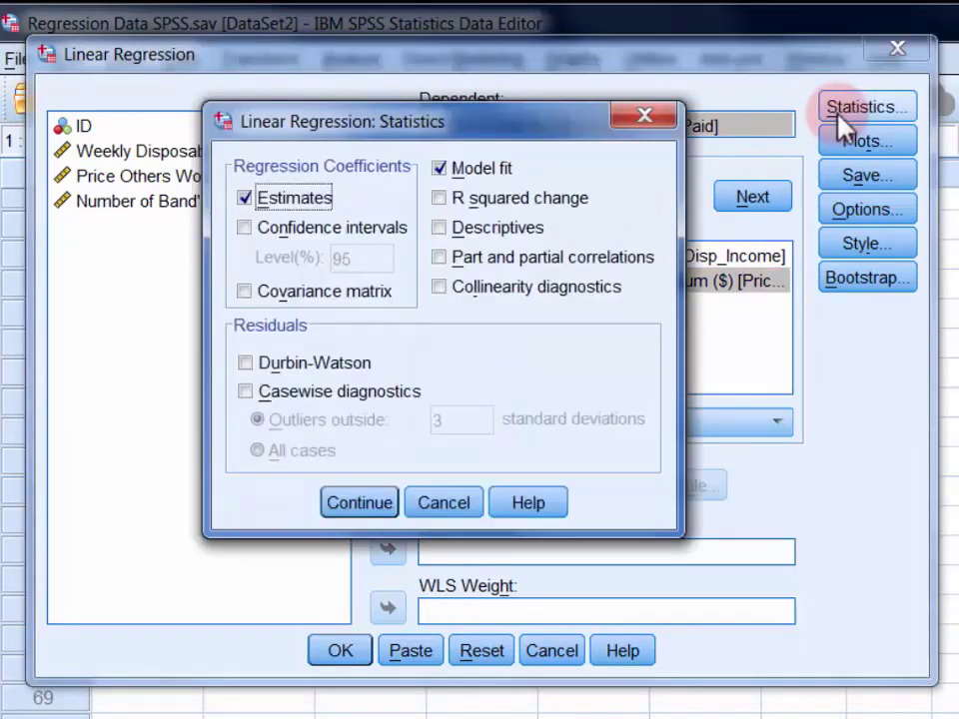
pyautogui.click(383, 226)
pyautogui.click(505, 230)
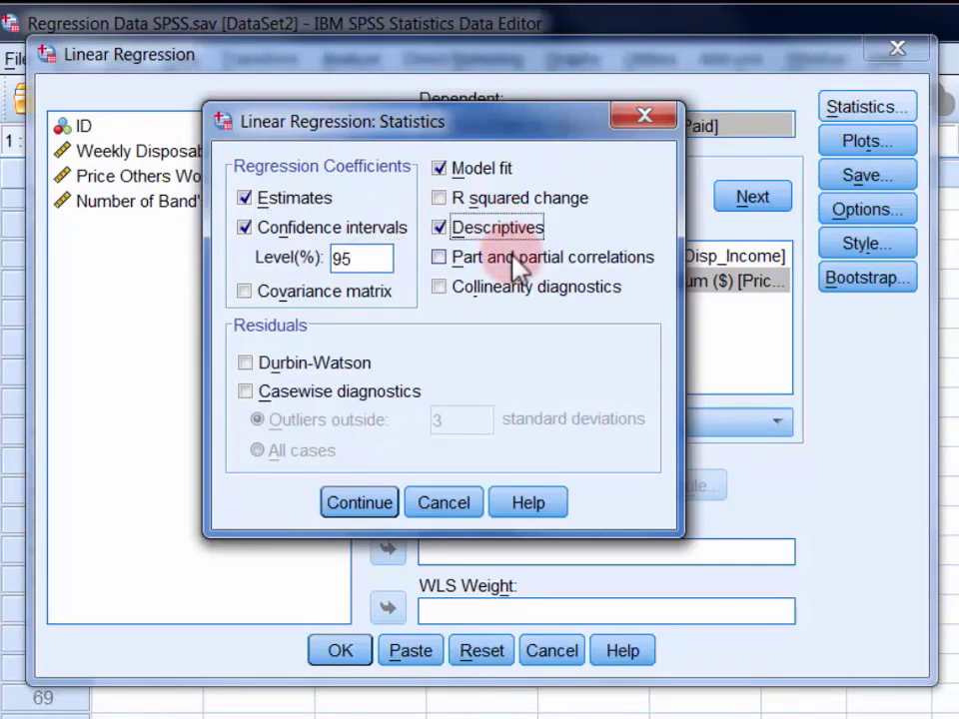
pyautogui.click(516, 265)
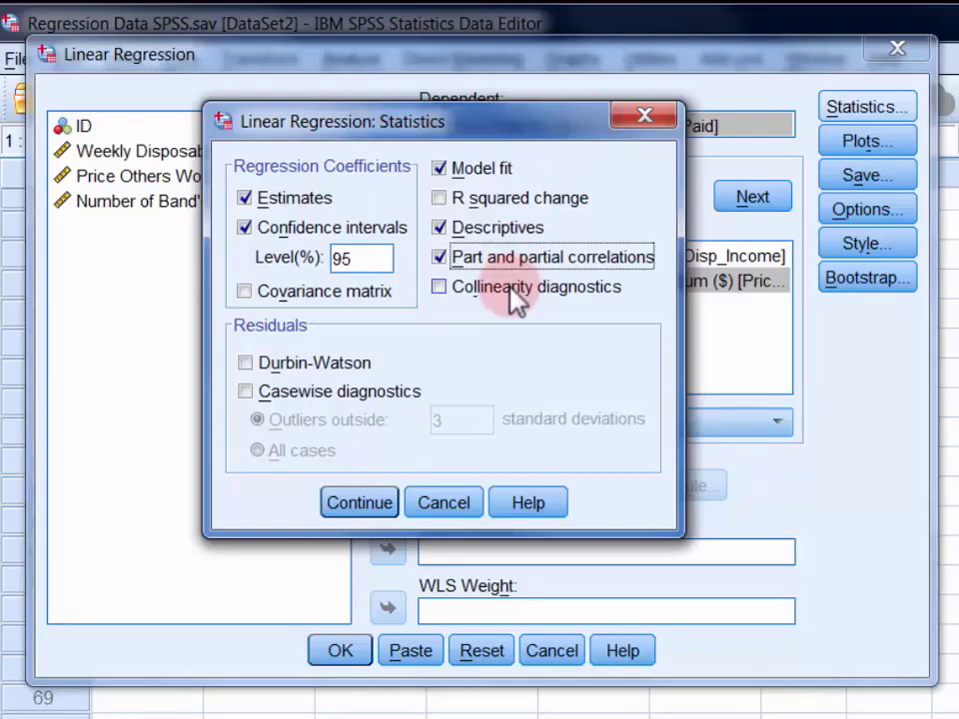
pyautogui.click(510, 287)
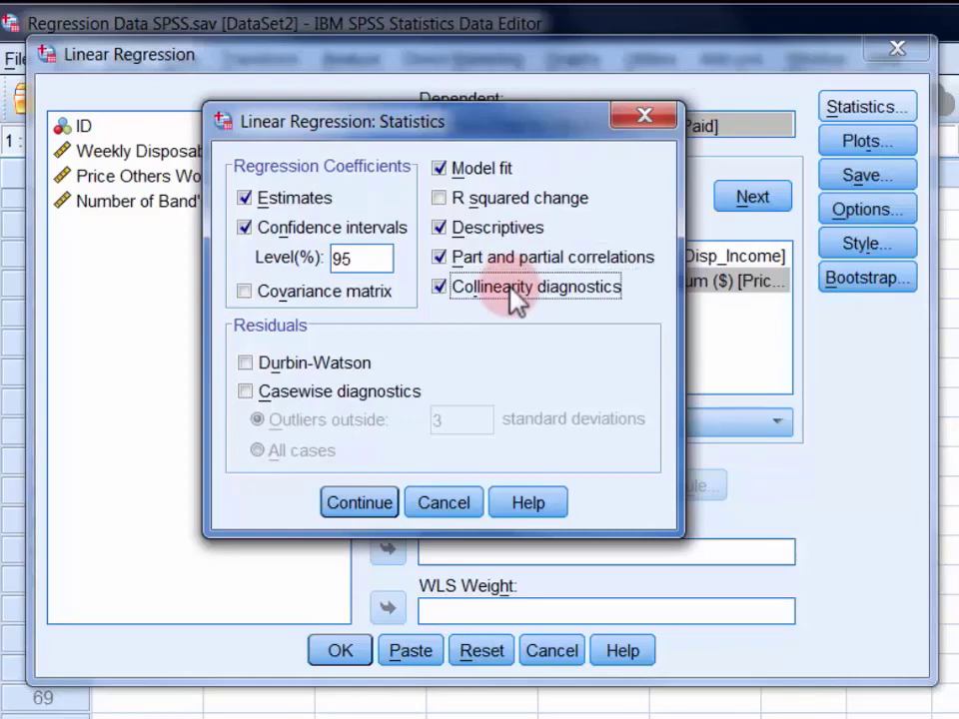
pyautogui.click(372, 506)
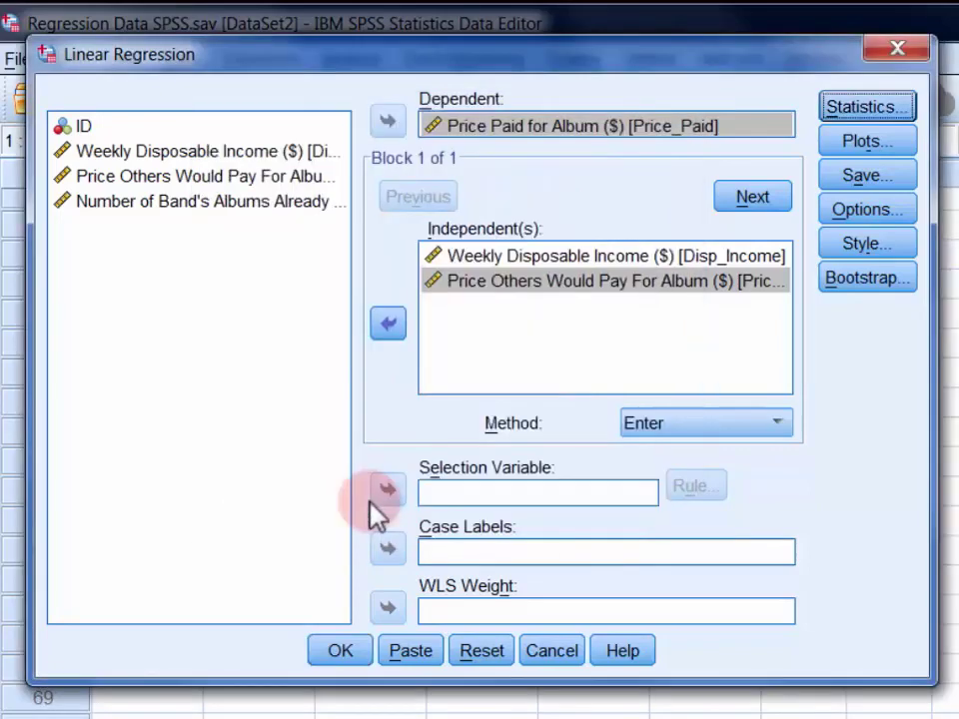
# Set up a regression scatterplot of *ZRESID on Y against *ZPRED on X, plus a histogram and normal probability plot
pyautogui.click(861, 145)
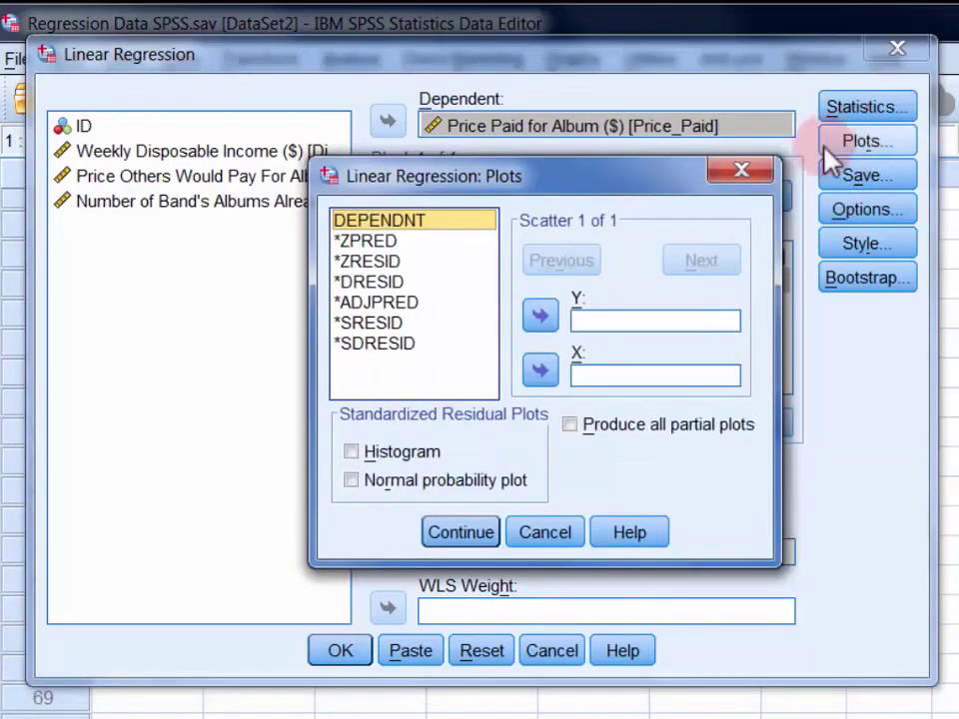
pyautogui.click(382, 263)
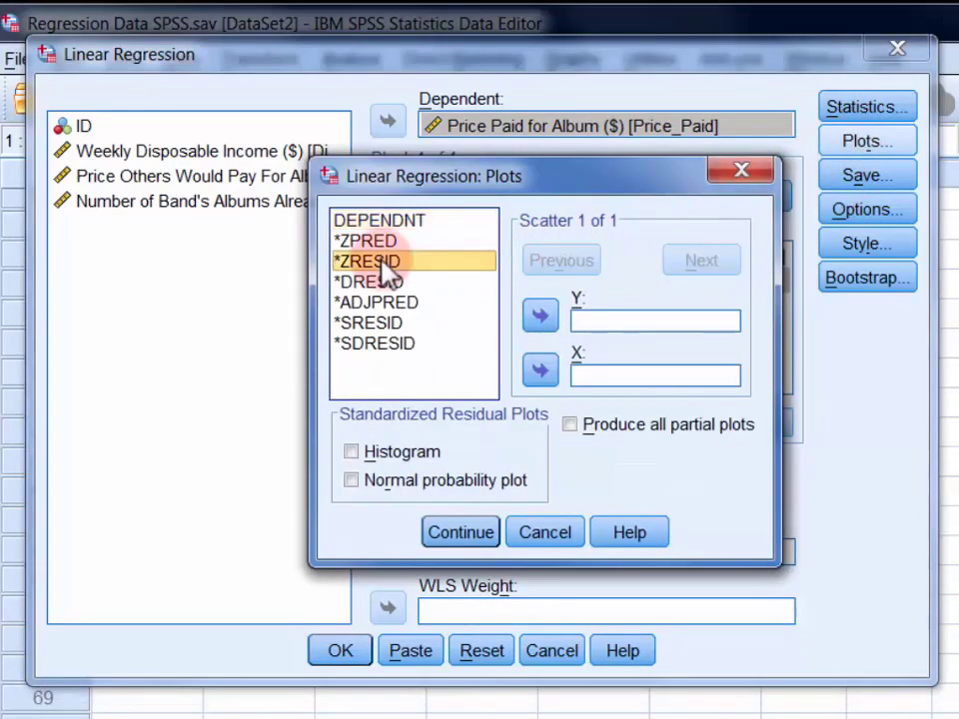
pyautogui.click(541, 317)
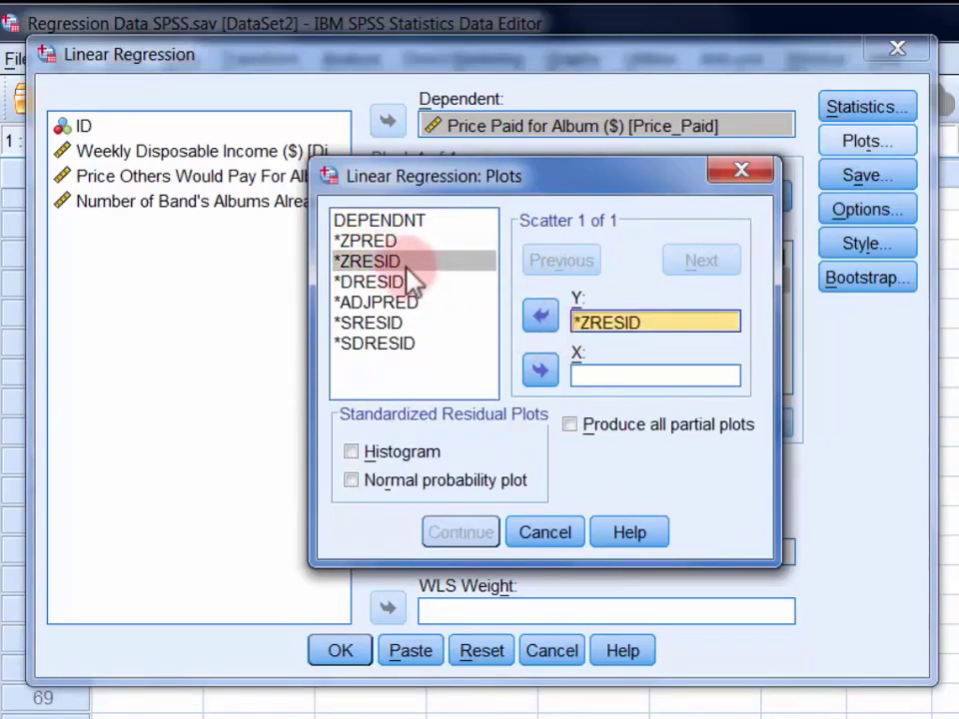
pyautogui.click(391, 243)
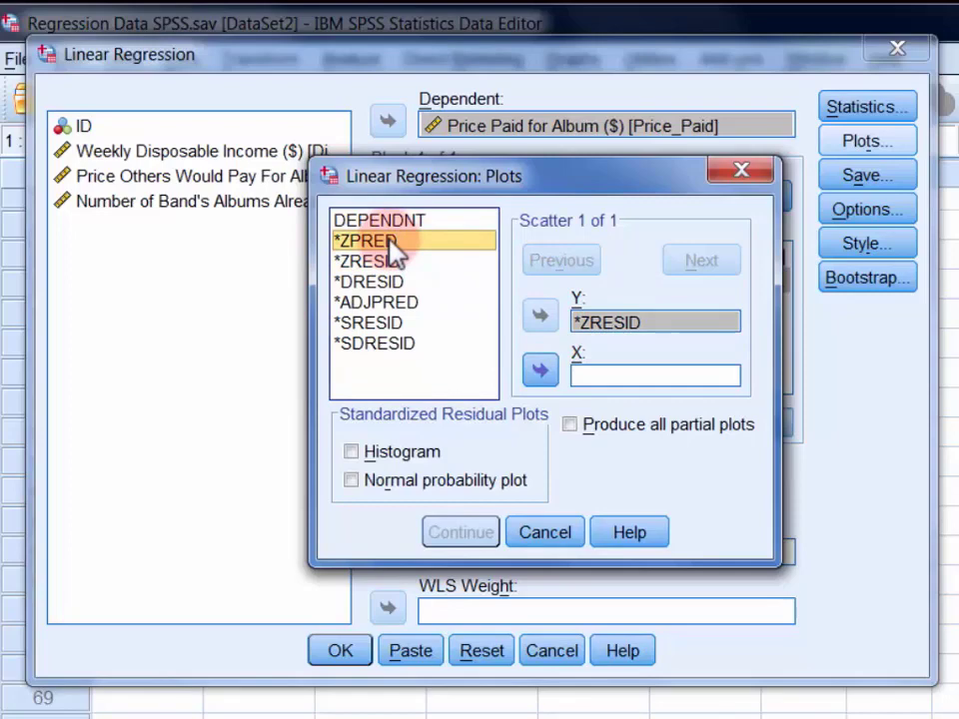
pyautogui.click(540, 372)
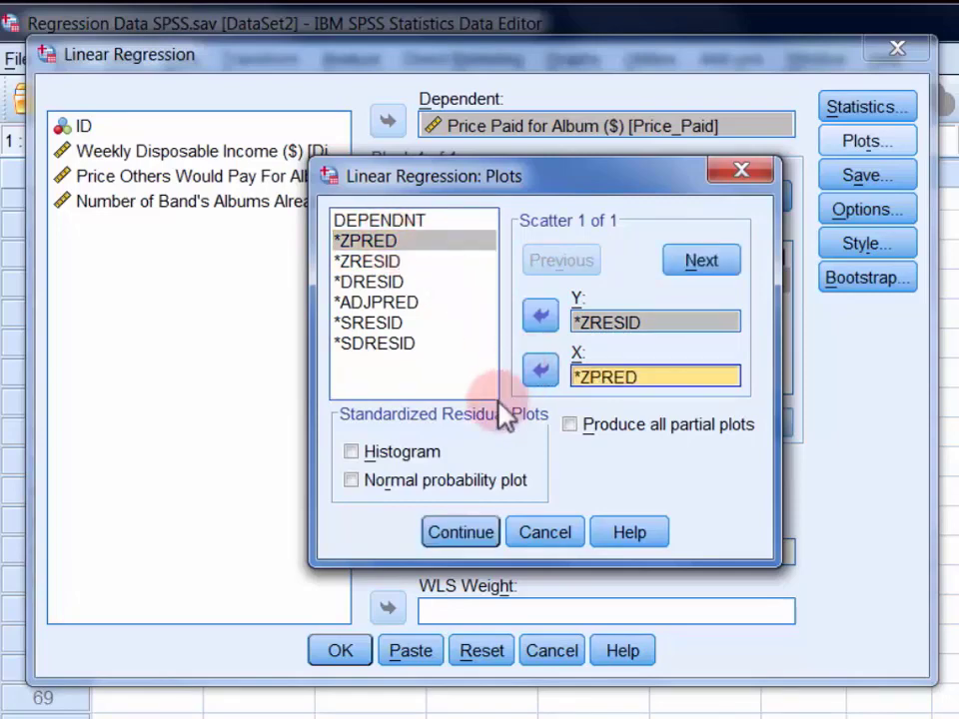
pyautogui.click(427, 450)
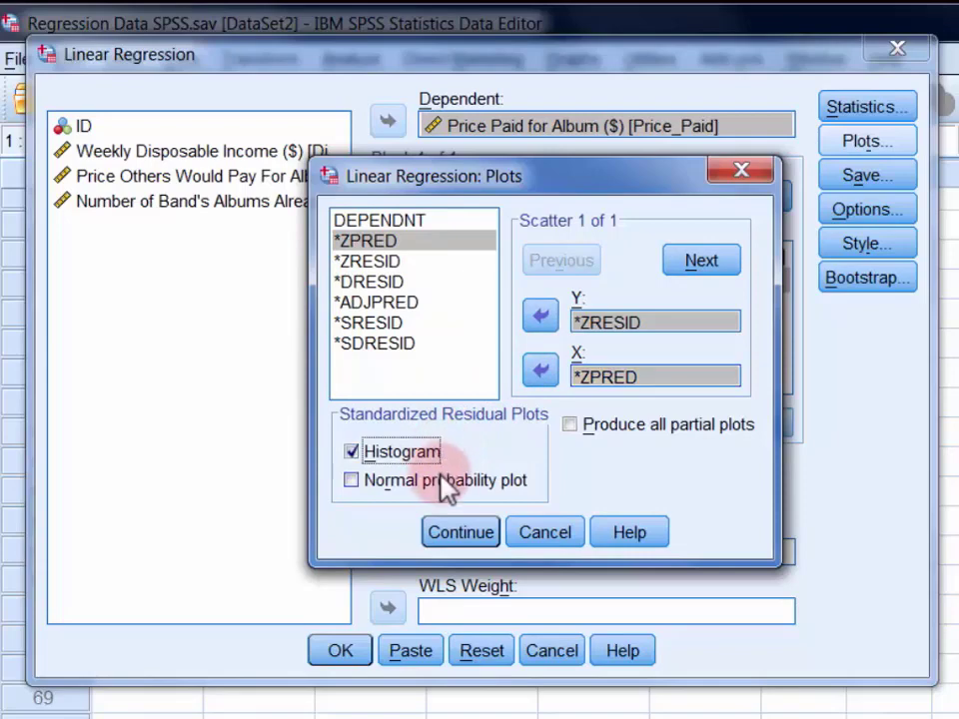
pyautogui.click(446, 486)
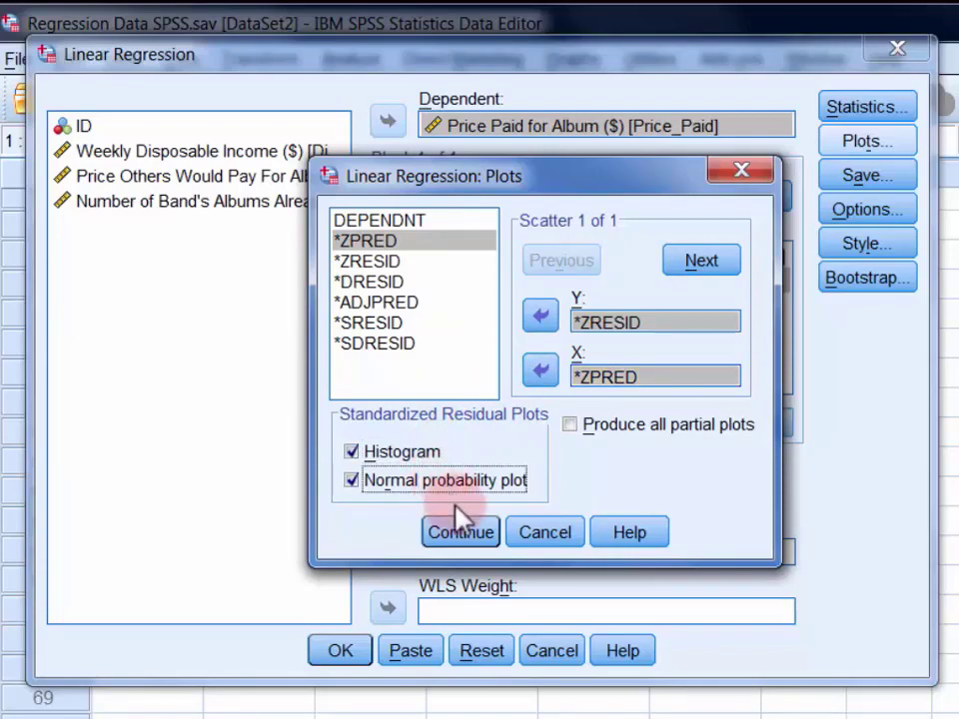
pyautogui.click(467, 535)
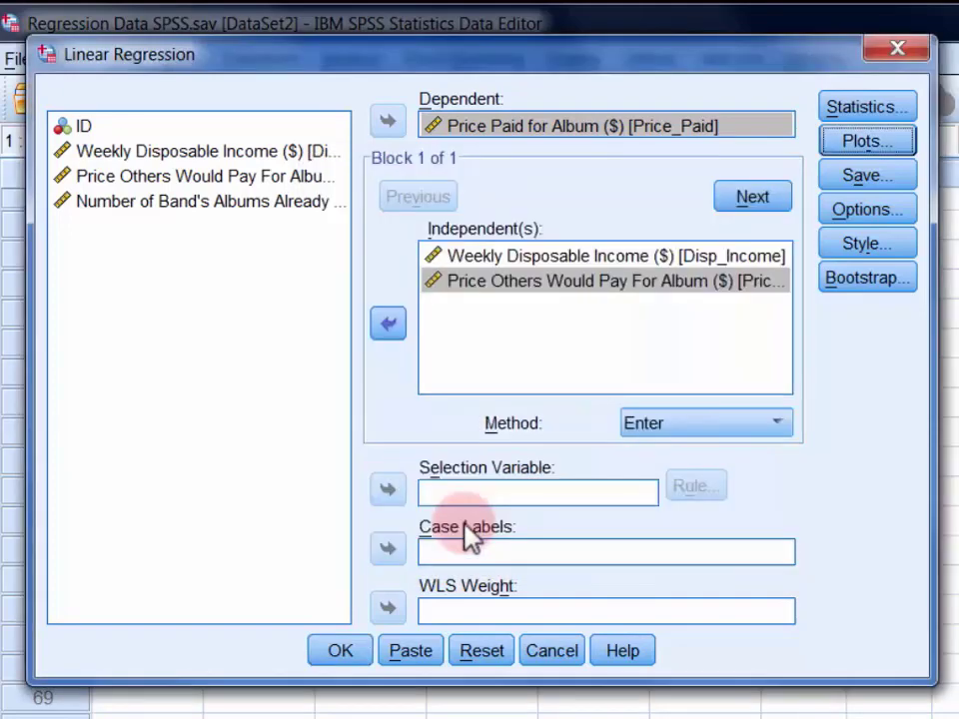
# Save Mahalanobis and Cook's distances and standardized residuals as new variables, and run the linear regression
pyautogui.click(866, 176)
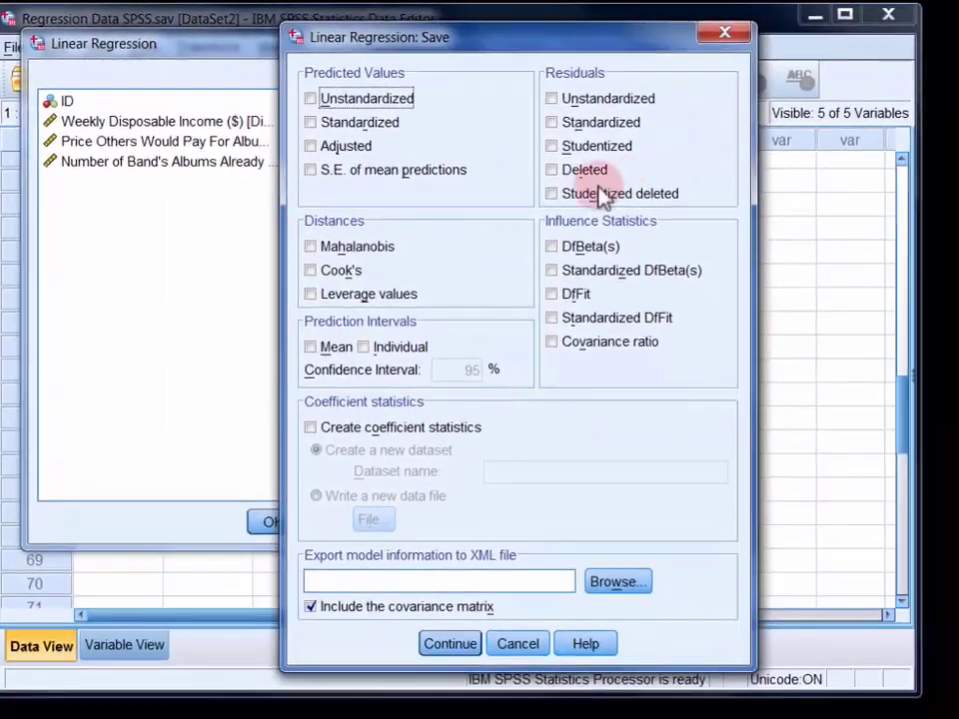
pyautogui.click(380, 252)
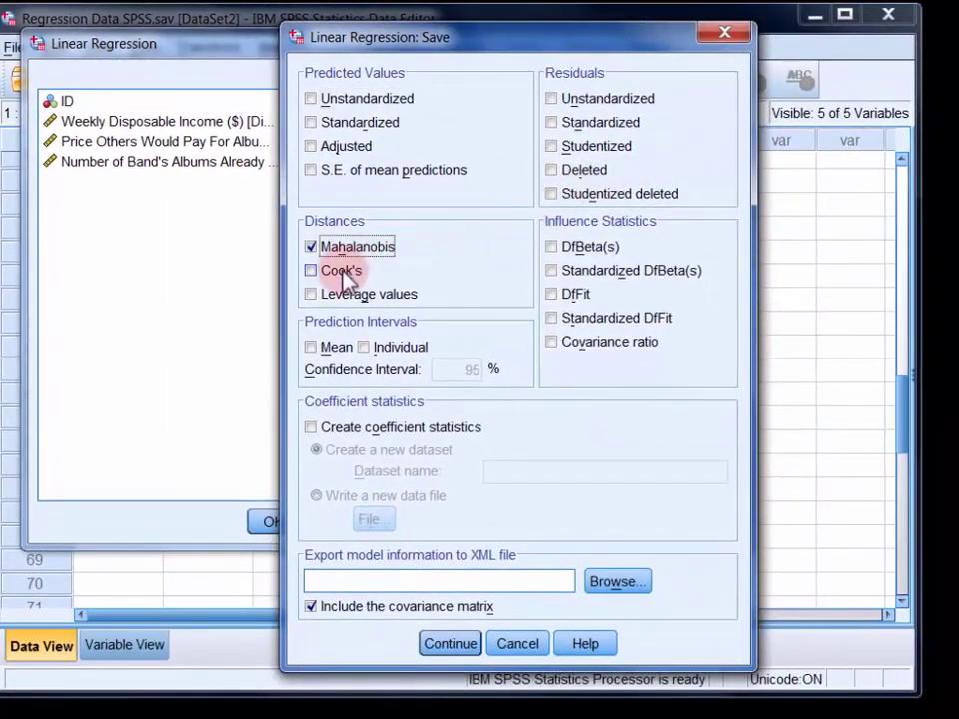
pyautogui.click(343, 277)
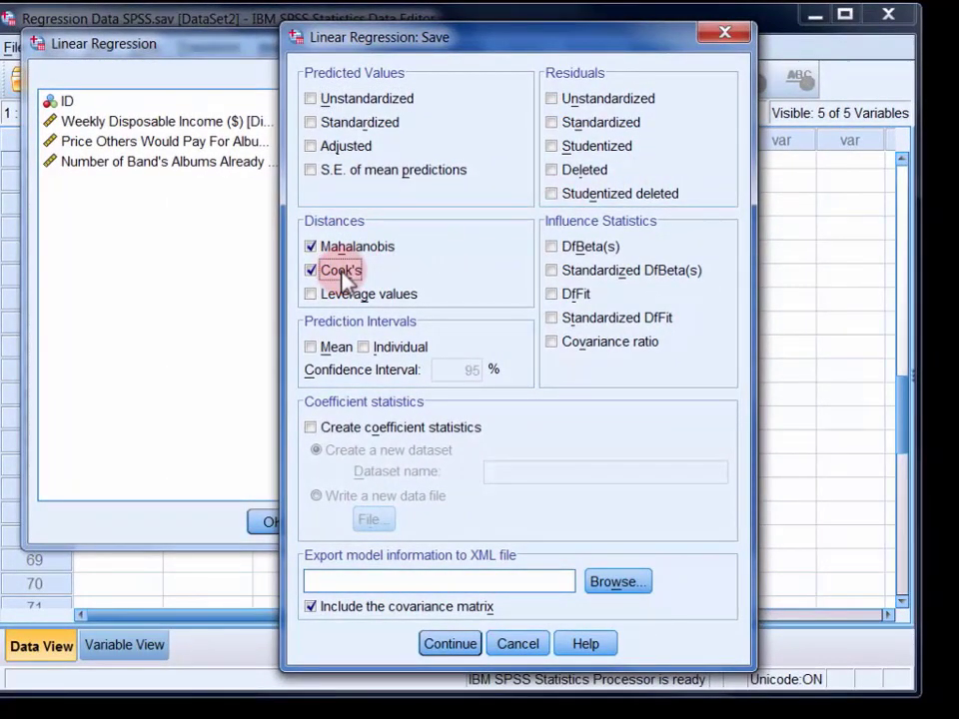
pyautogui.click(603, 123)
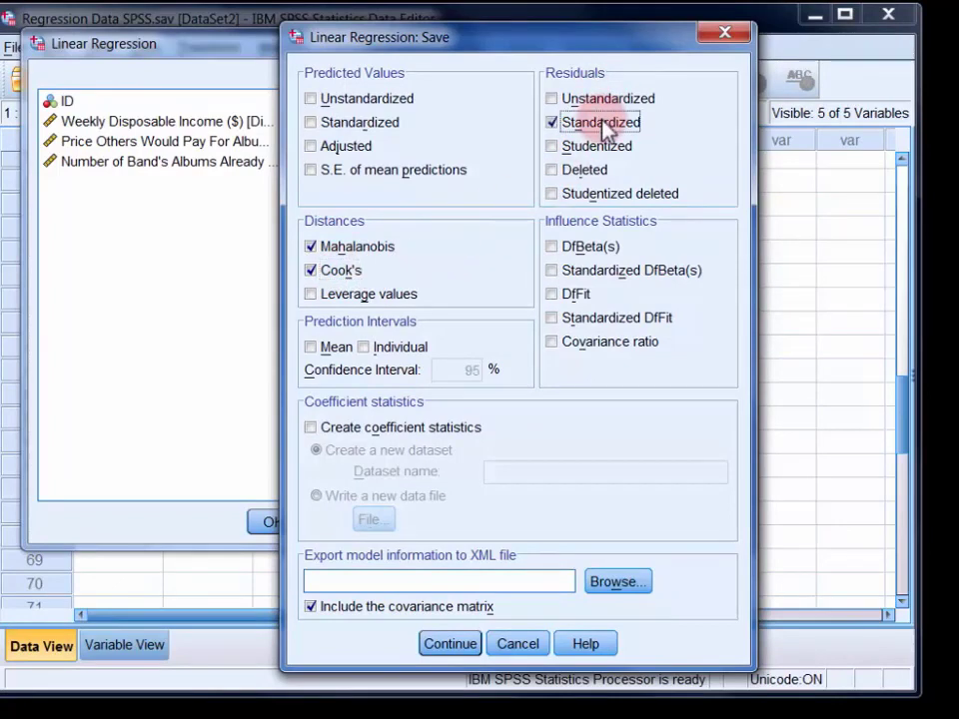
pyautogui.click(450, 644)
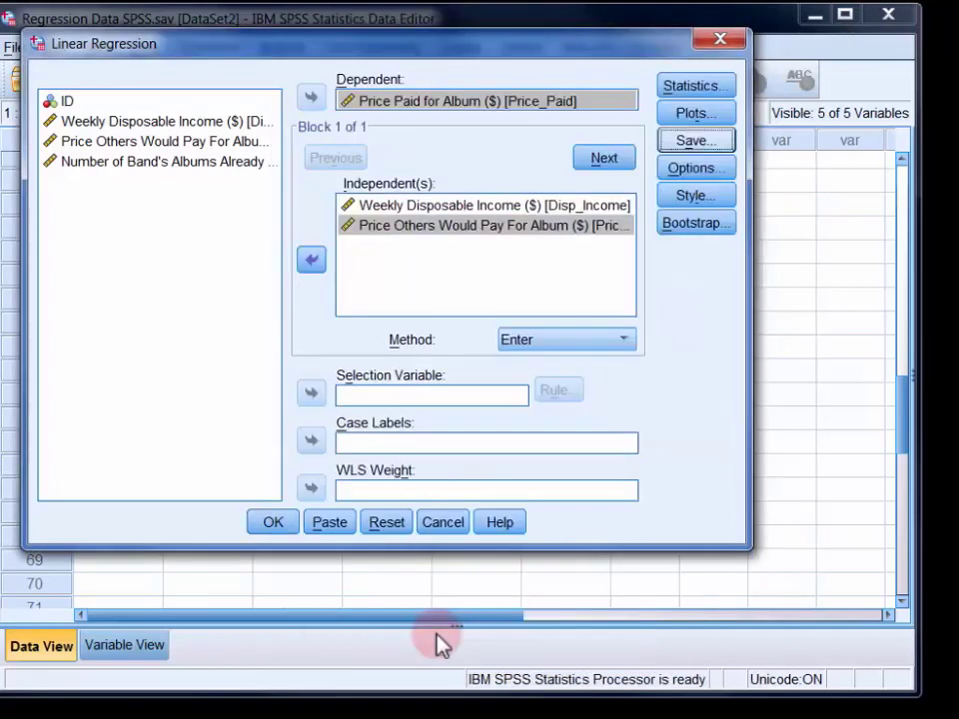
pyautogui.click(269, 522)
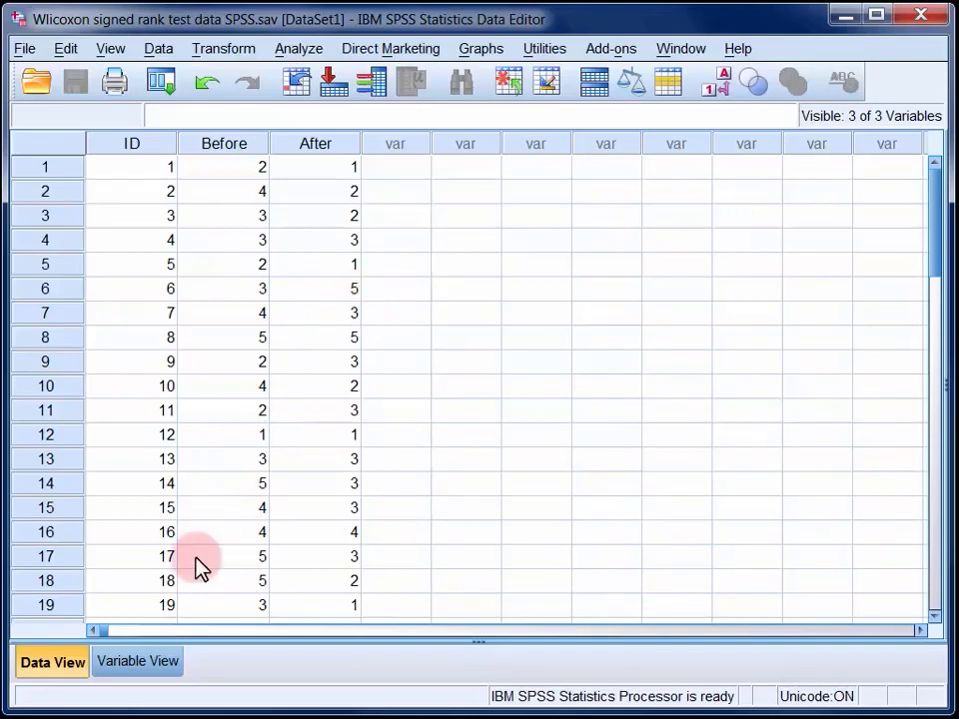
# Review the variable definitions of the Wilcoxon signed rank data and start a Related Samples nonparametric test with the Customize analysis objective
pyautogui.click(164, 676)
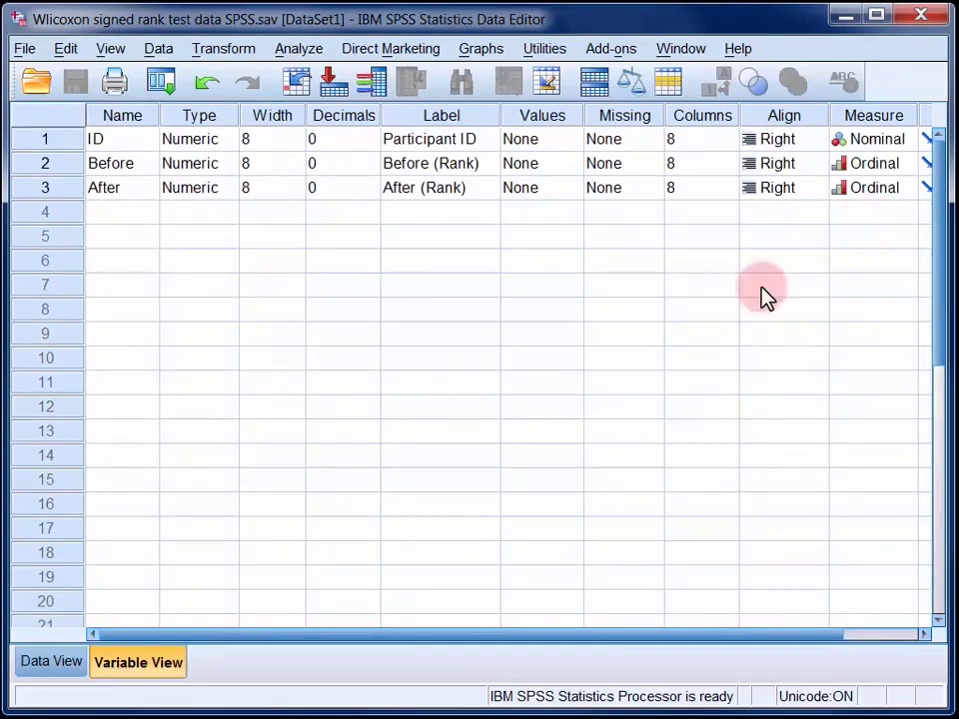
pyautogui.click(62, 669)
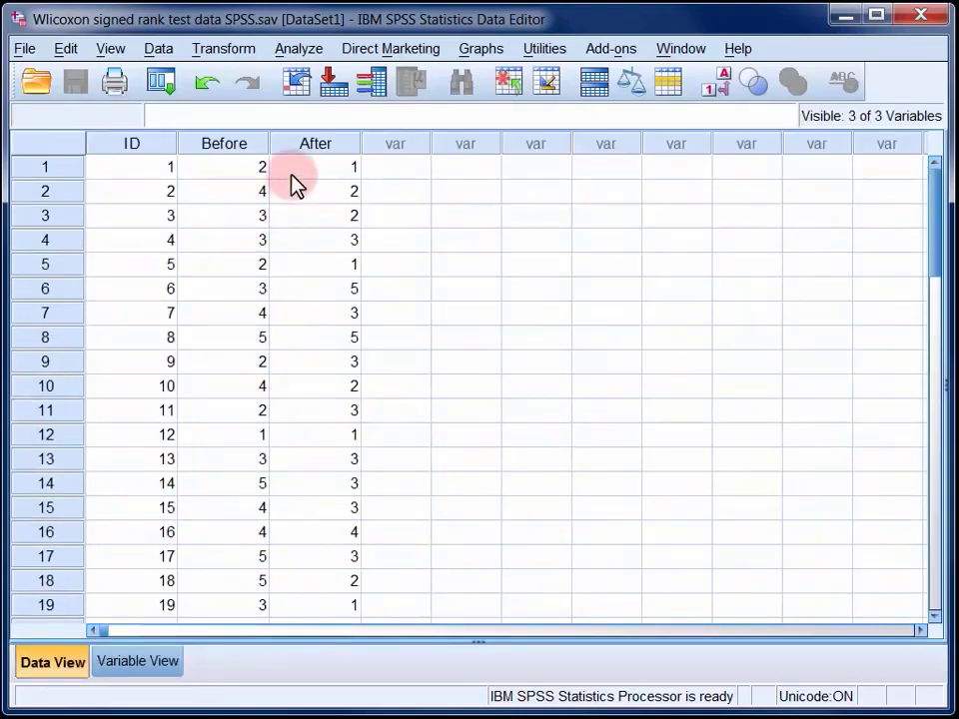
pyautogui.click(299, 49)
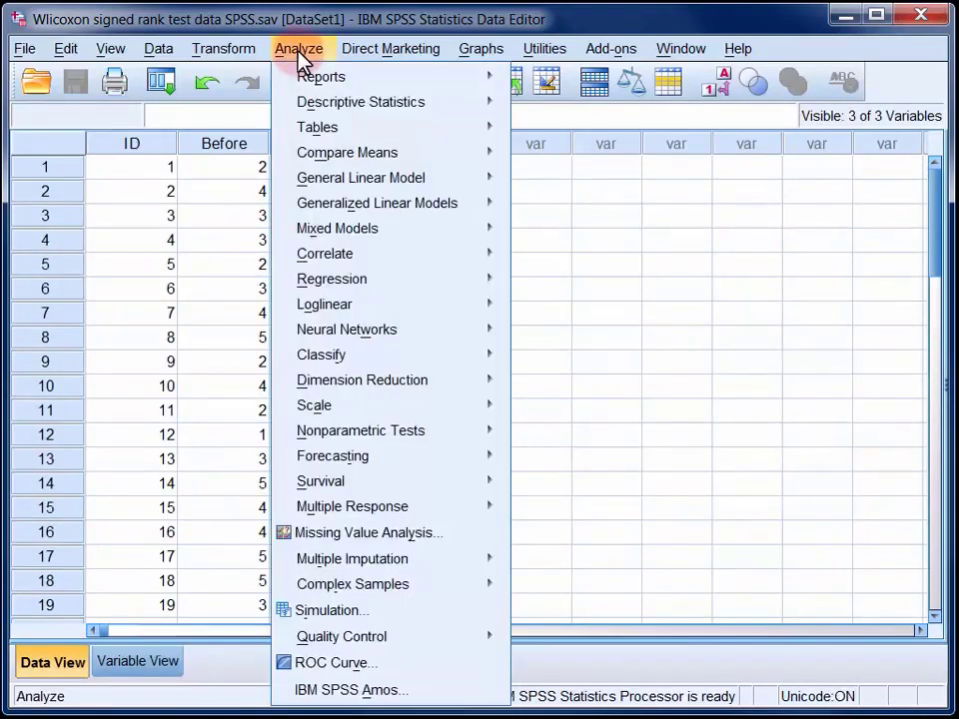
pyautogui.moveTo(346, 438)
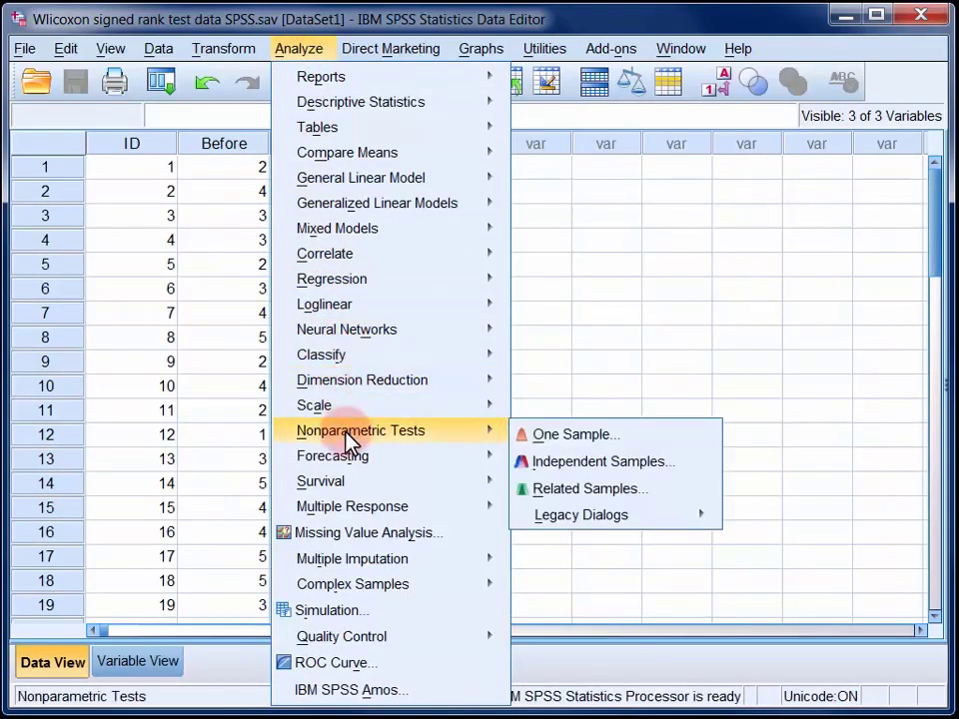
pyautogui.click(602, 491)
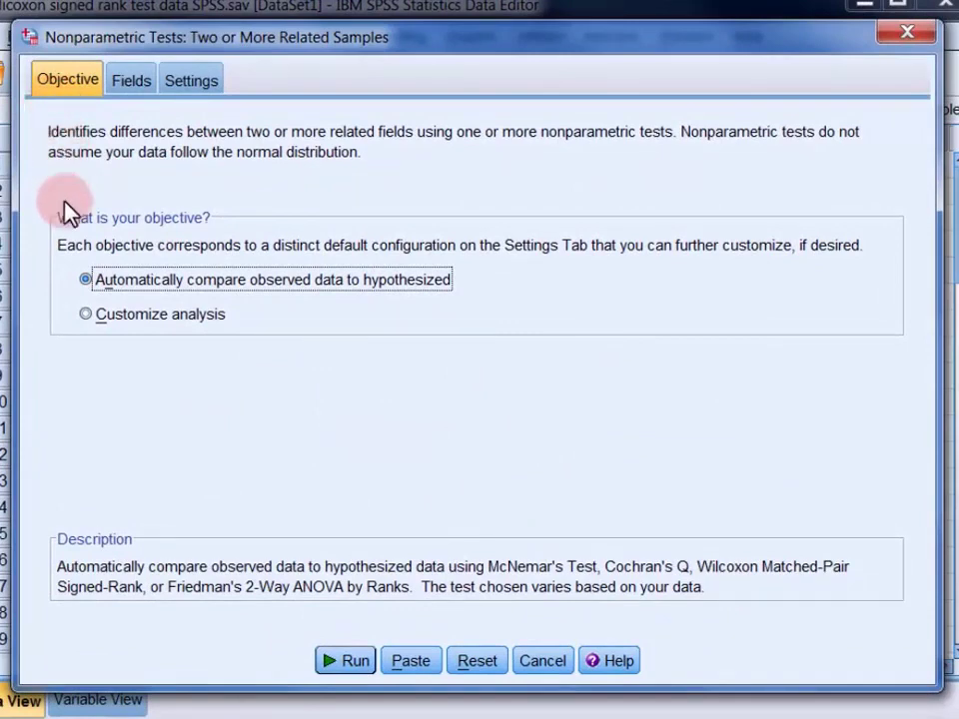
pyautogui.click(117, 312)
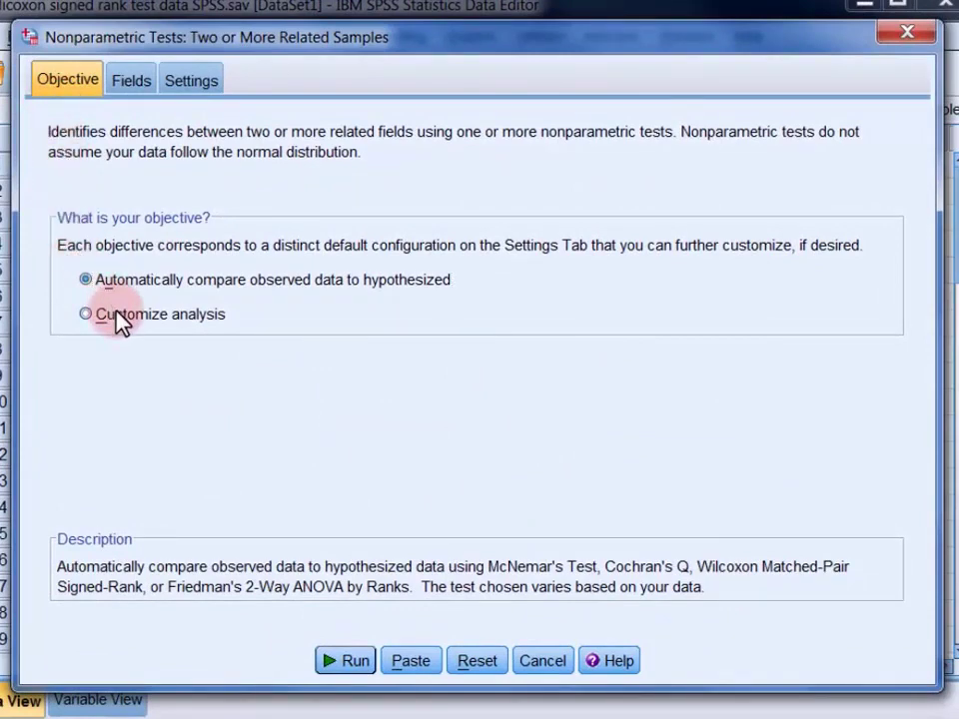
# Assign Before (Rank) and After (Rank) as the test fields of the related samples test
pyautogui.click(137, 84)
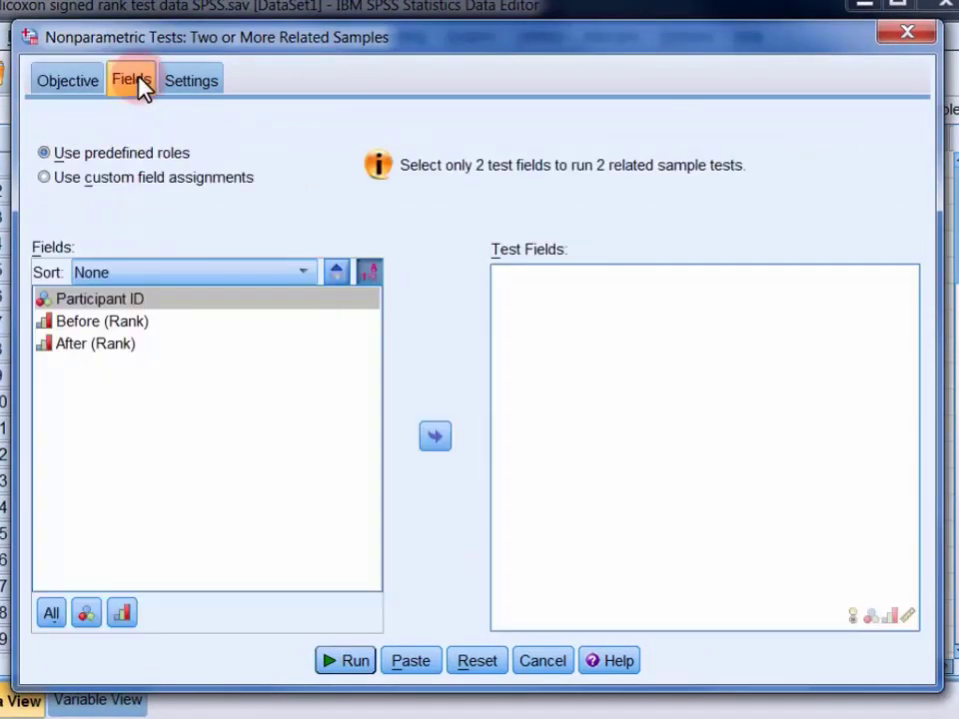
pyautogui.click(118, 323)
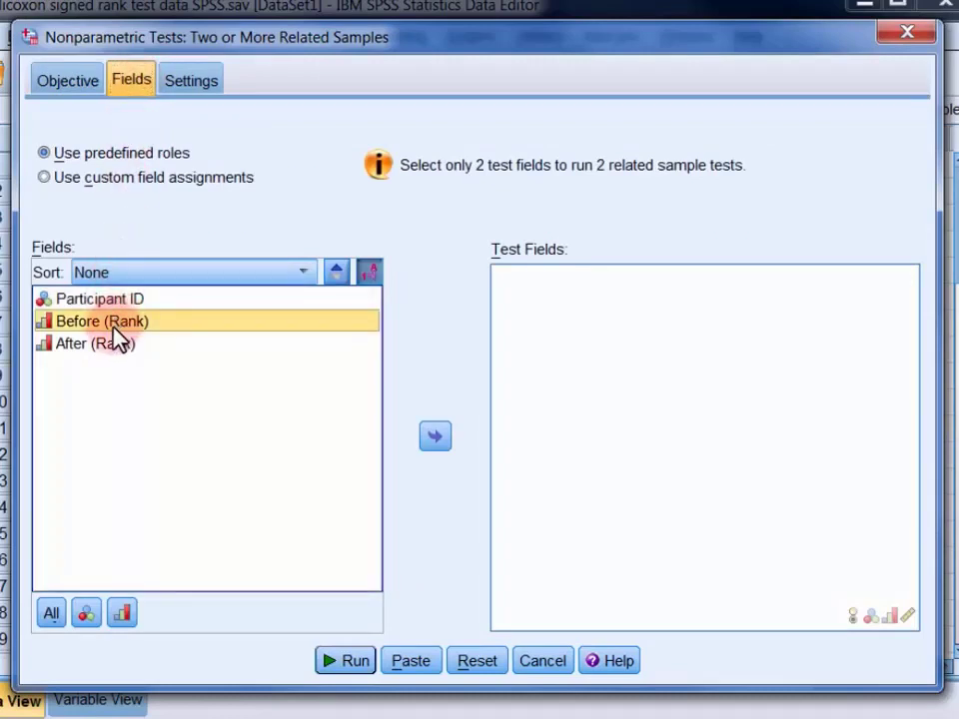
pyautogui.keyDown('ctrl'); pyautogui.click(105, 350); pyautogui.keyUp('ctrl')
pyautogui.click(446, 440)
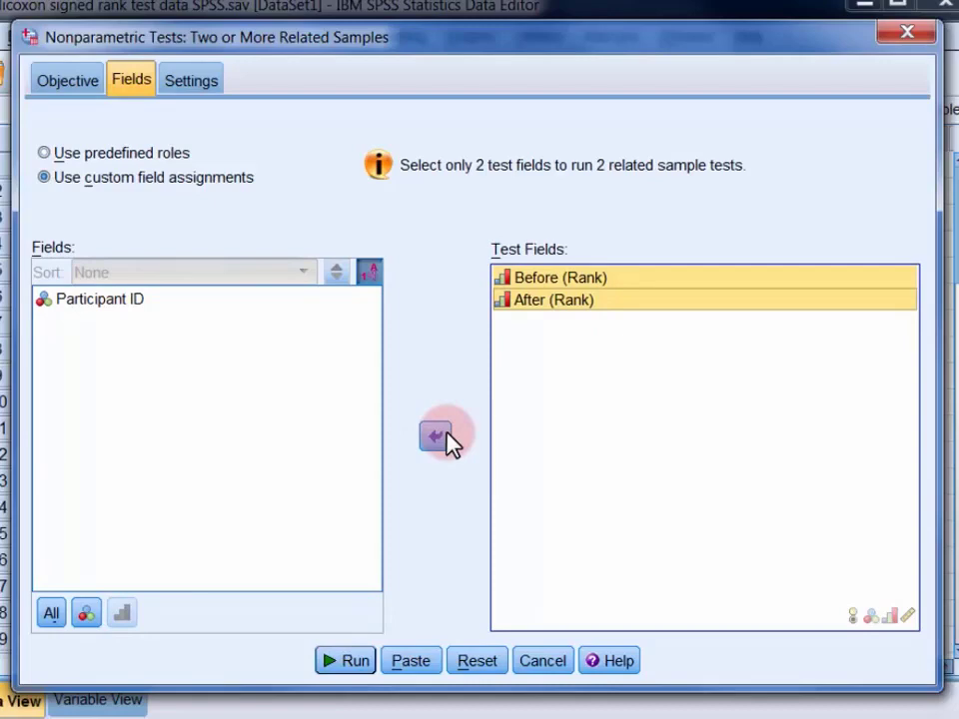
# Customize the tests to use the Wilcoxon matched-pair signed-rank (2 samples) test
pyautogui.click(214, 88)
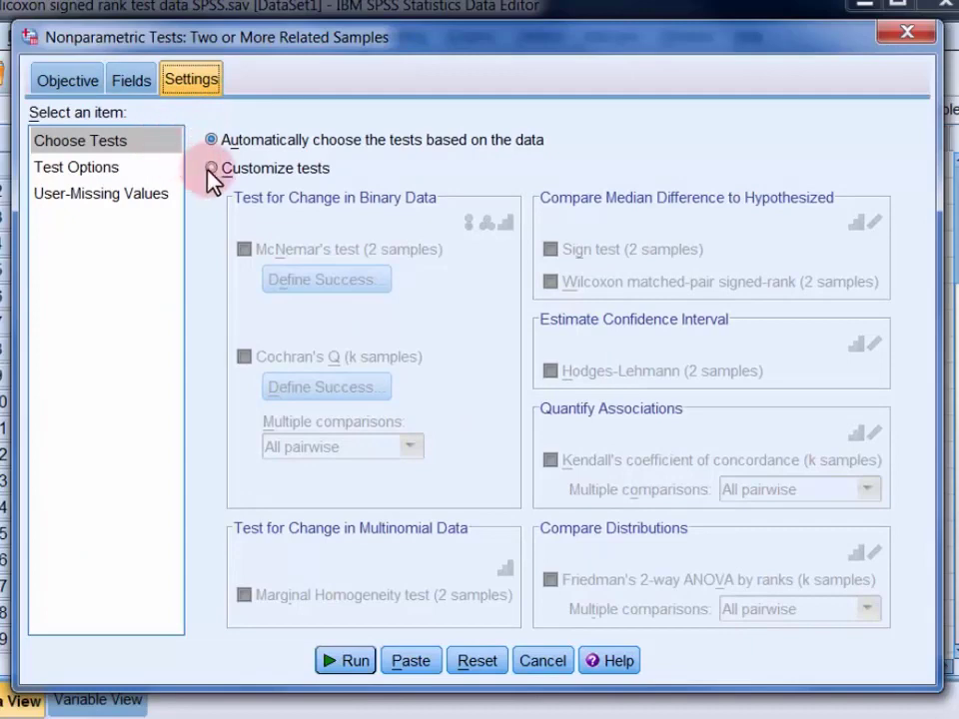
pyautogui.click(264, 172)
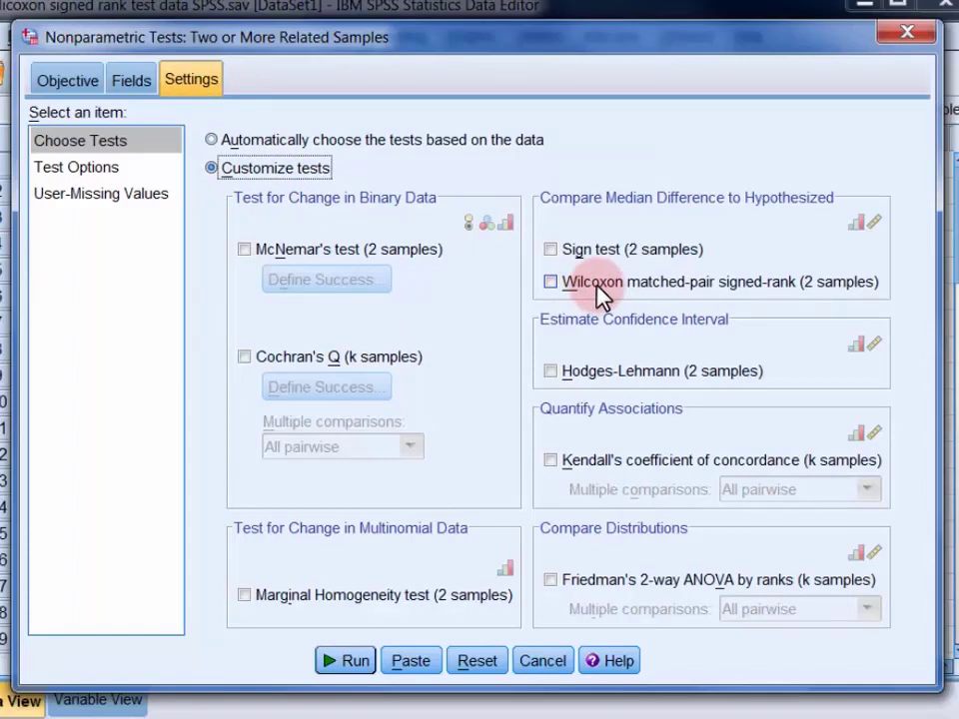
pyautogui.click(594, 283)
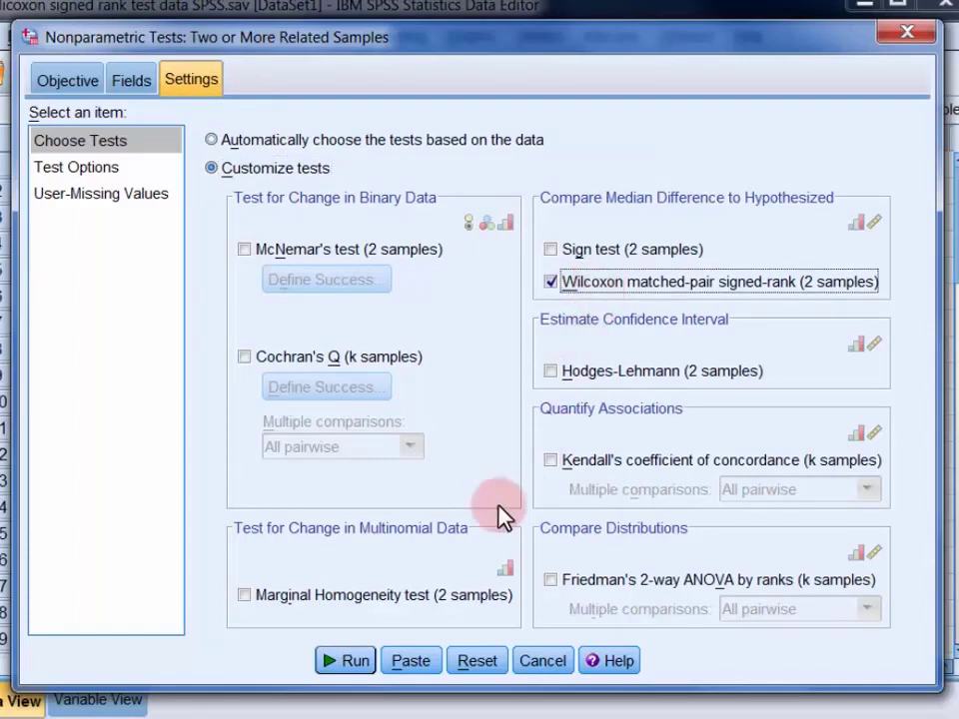
# Run the related samples Wilcoxon matched-pair signed-rank test
pyautogui.click(354, 668)
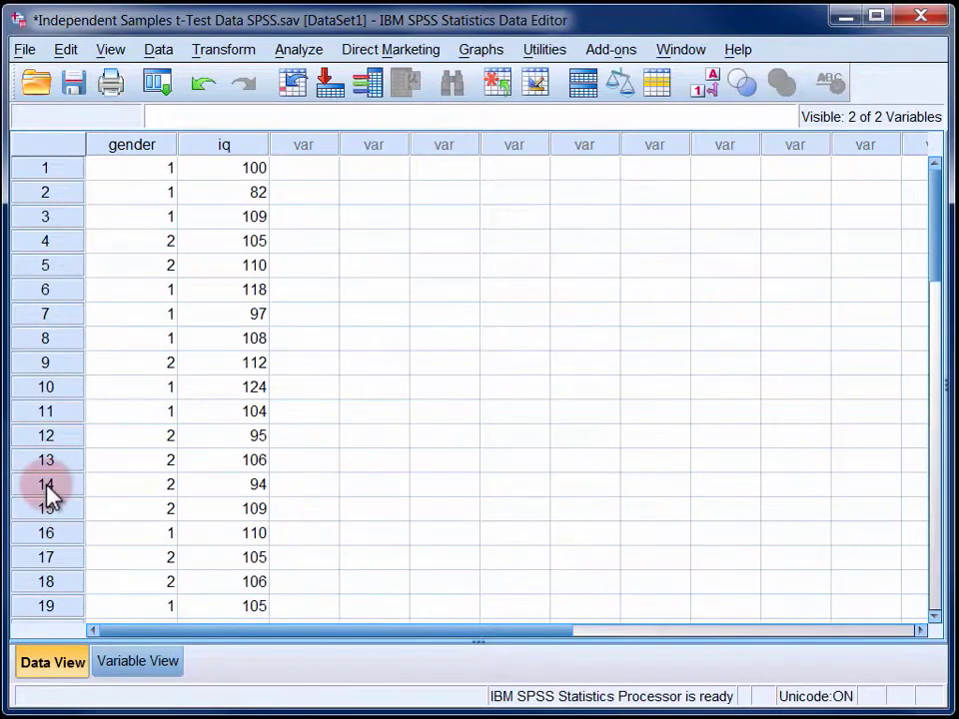
# Review the variable definitions of the independent samples t-test data and the value labels of gender
pyautogui.click(138, 664)
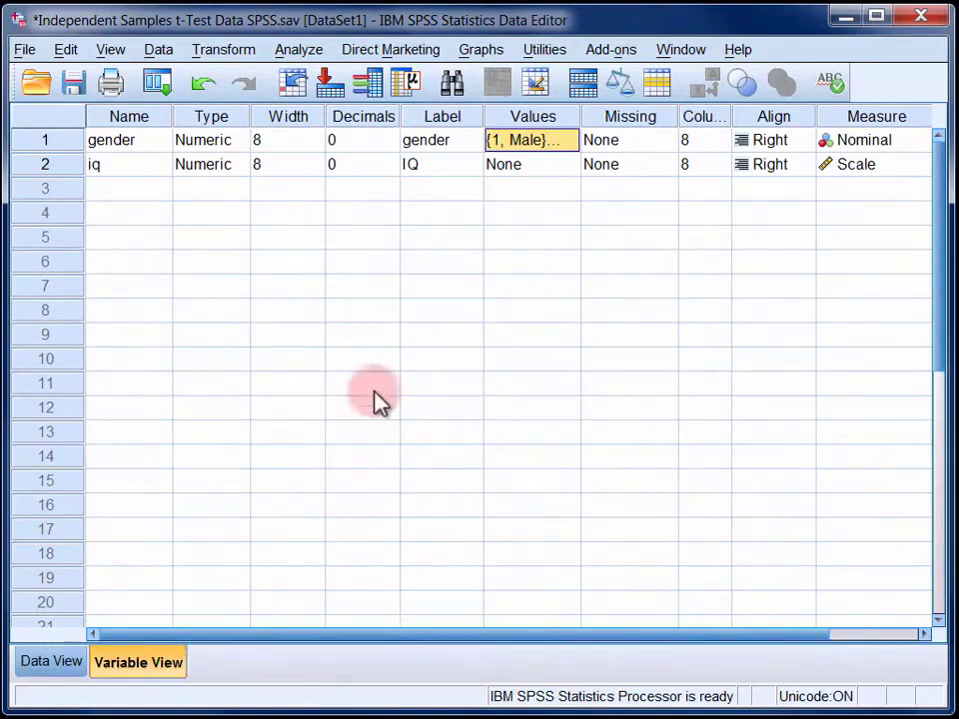
pyautogui.click(570, 143)
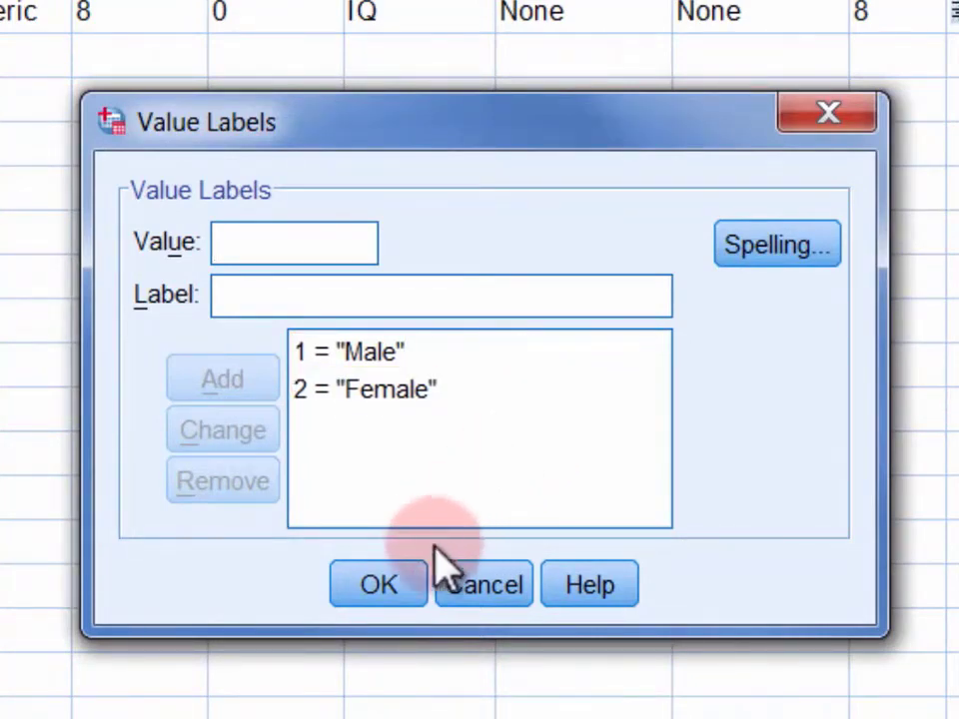
pyautogui.click(417, 574)
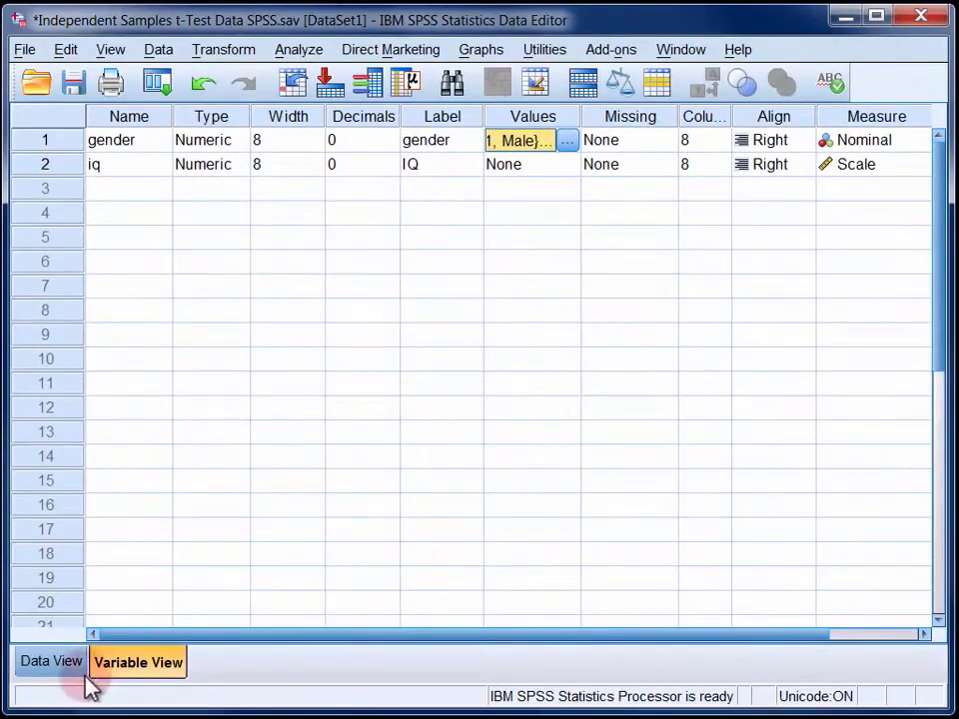
pyautogui.click(58, 670)
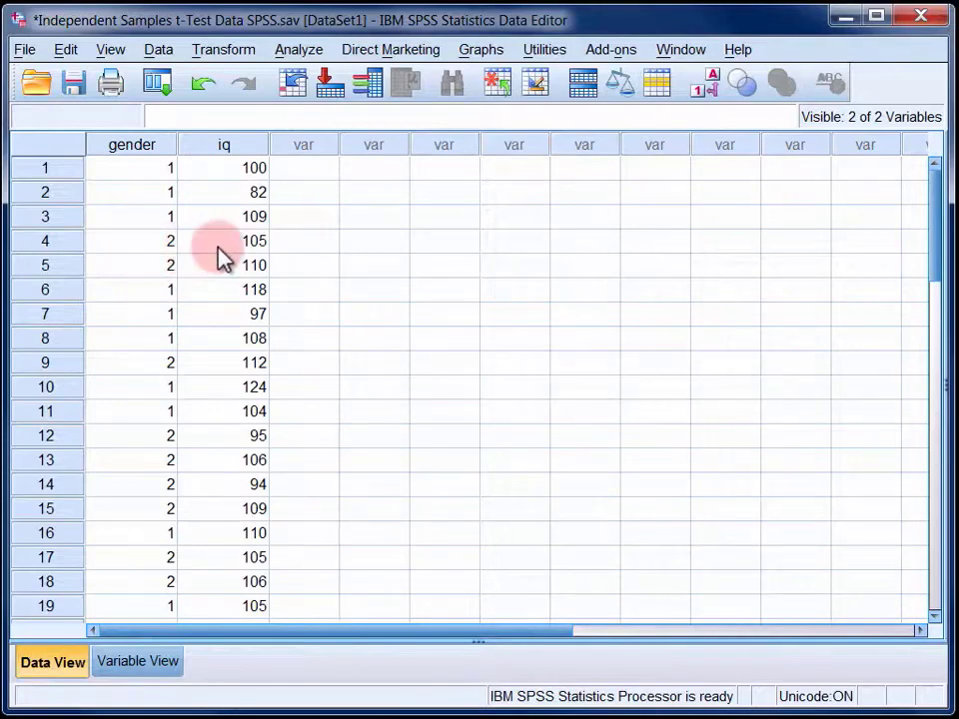
# Start an Independent-Samples T Test with gender as the grouping variable, defining Group 1 as 1 and Group 2 as 2
pyautogui.click(307, 52)
pyautogui.moveTo(348, 154)
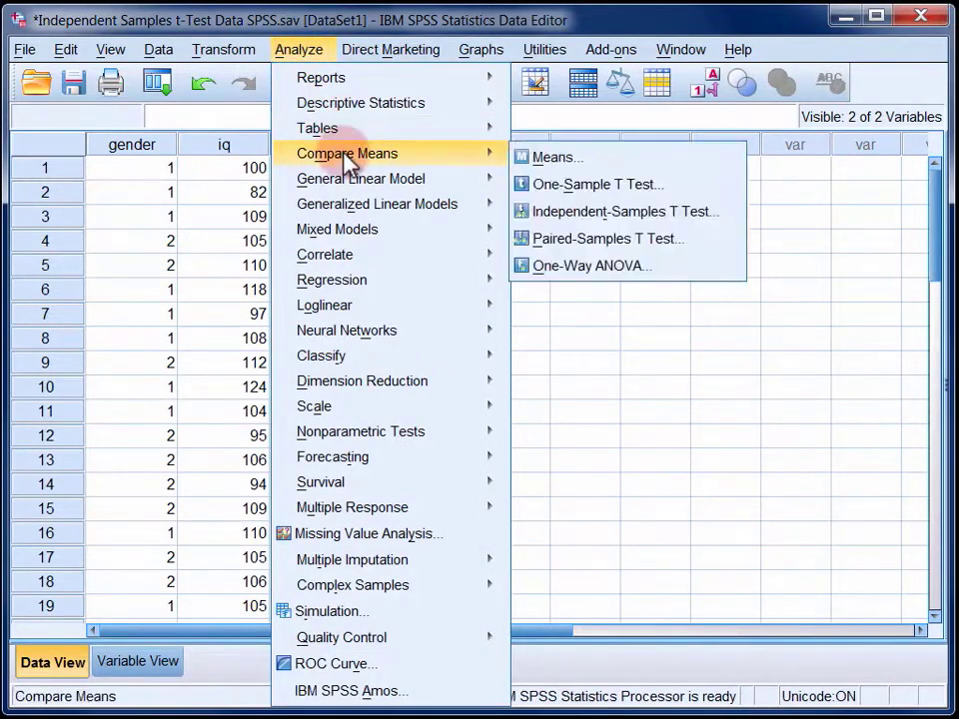
pyautogui.click(598, 213)
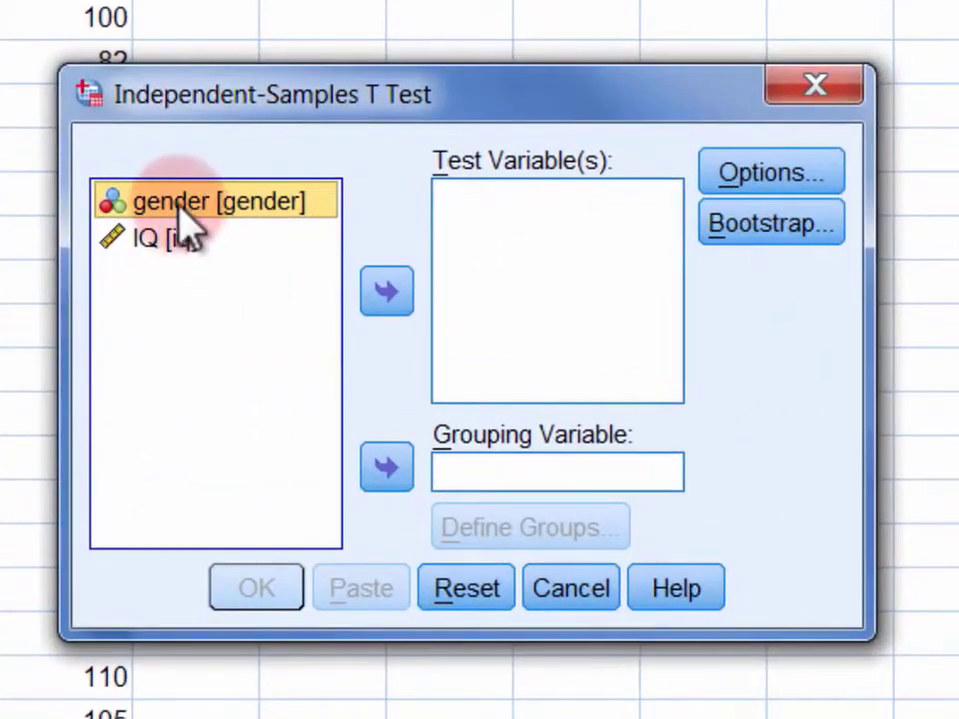
pyautogui.click(385, 467)
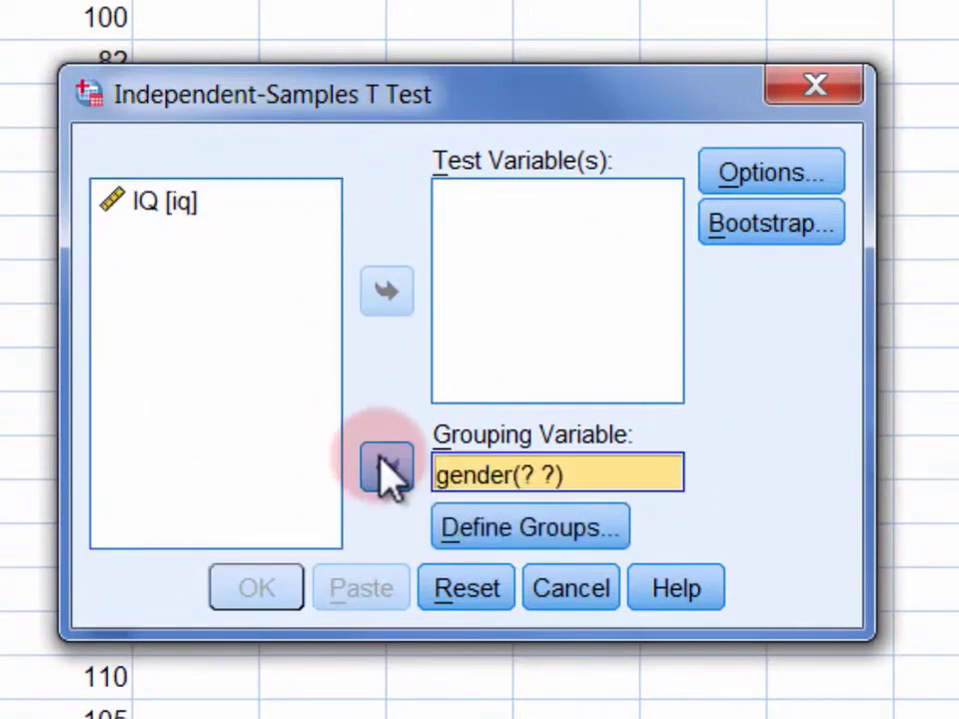
pyautogui.click(529, 534)
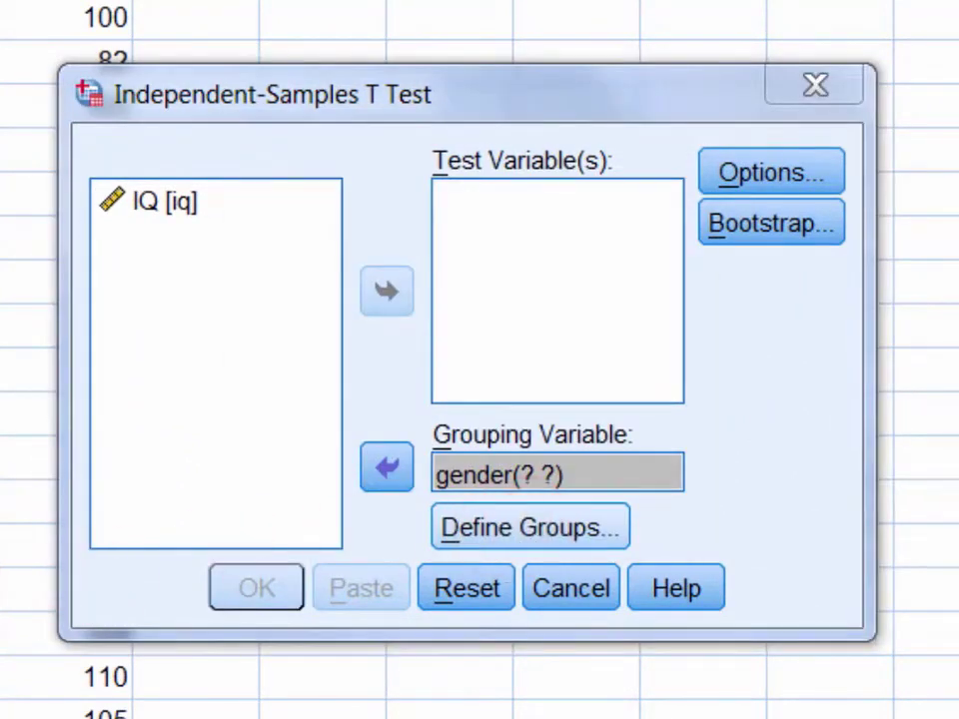
pyautogui.click(330, 479)
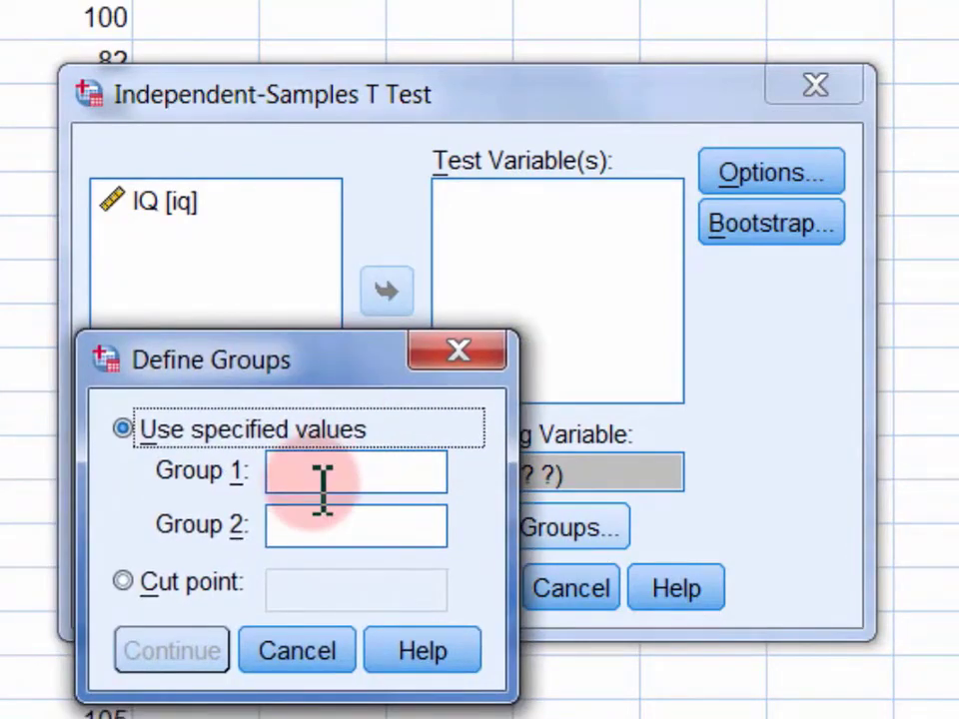
pyautogui.click(322, 490)
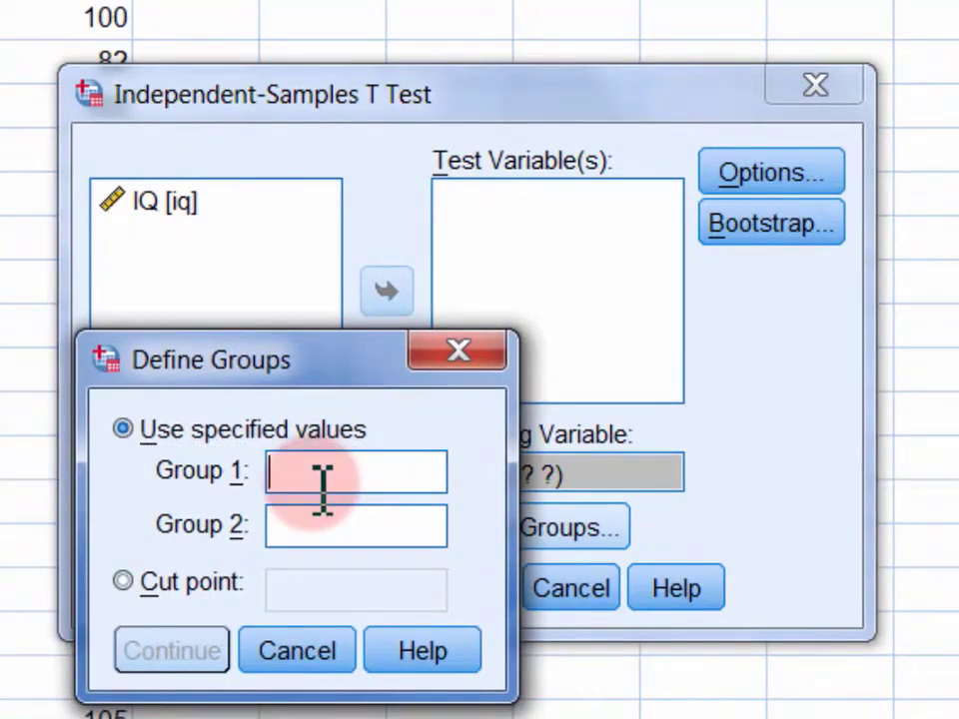
pyautogui.write('1')
pyautogui.click(324, 530)
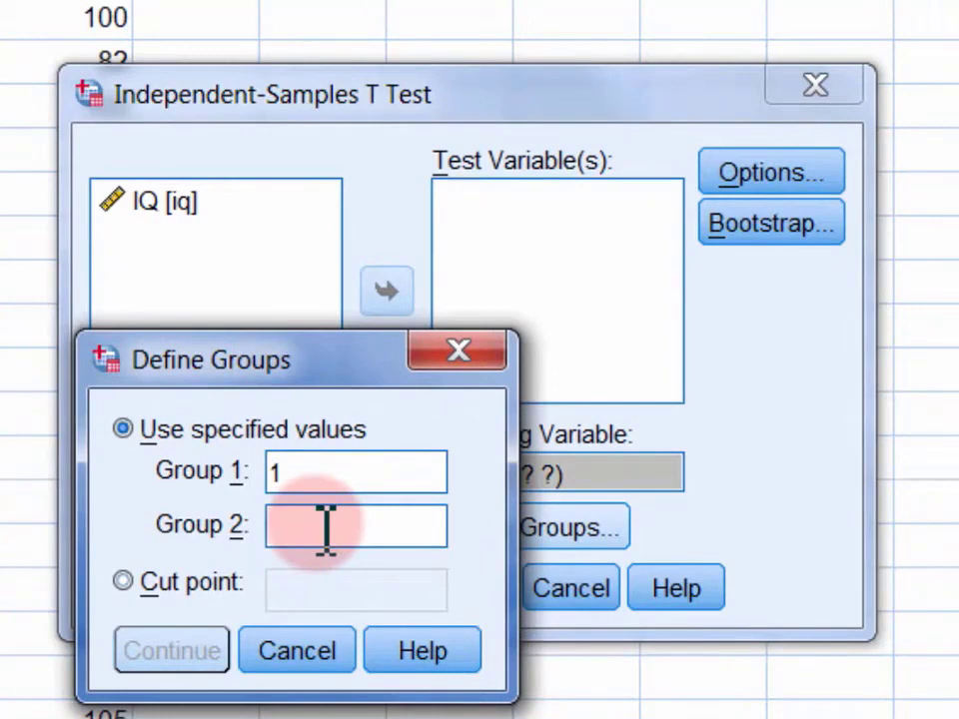
pyautogui.write('2')
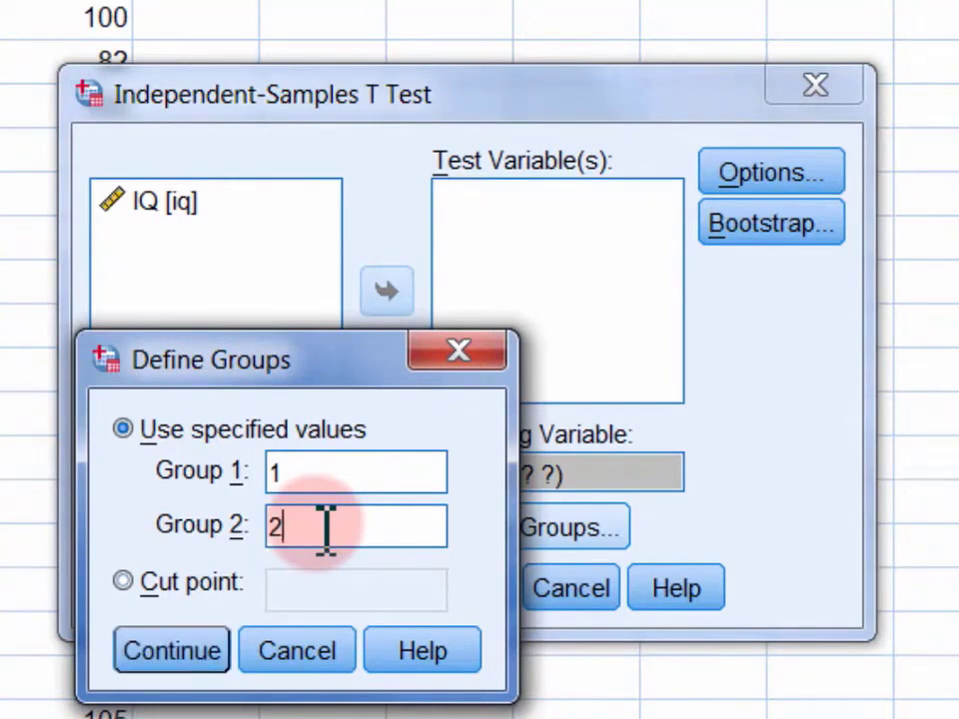
pyautogui.click(212, 654)
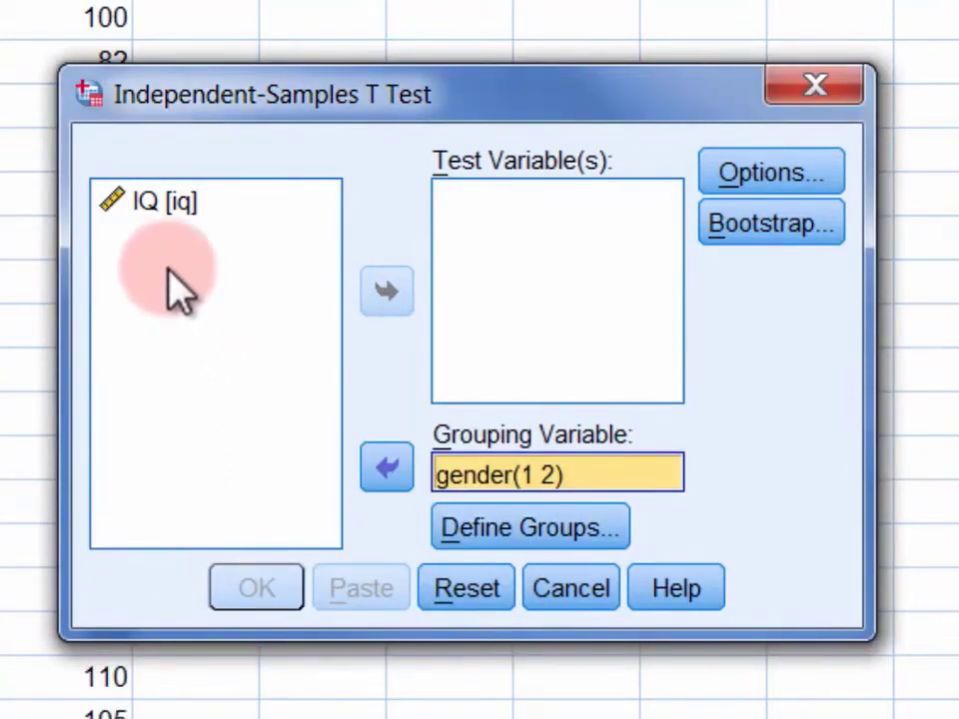
# Assign IQ as the test variable and run the independent-samples t test
pyautogui.click(148, 201)
pyautogui.click(385, 295)
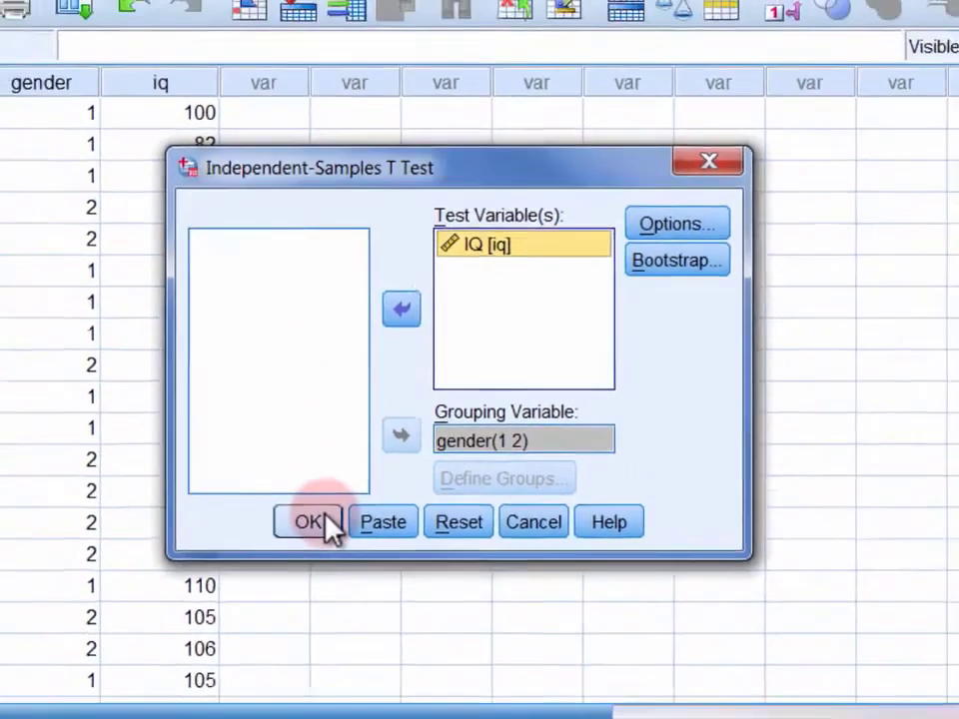
pyautogui.click(317, 520)
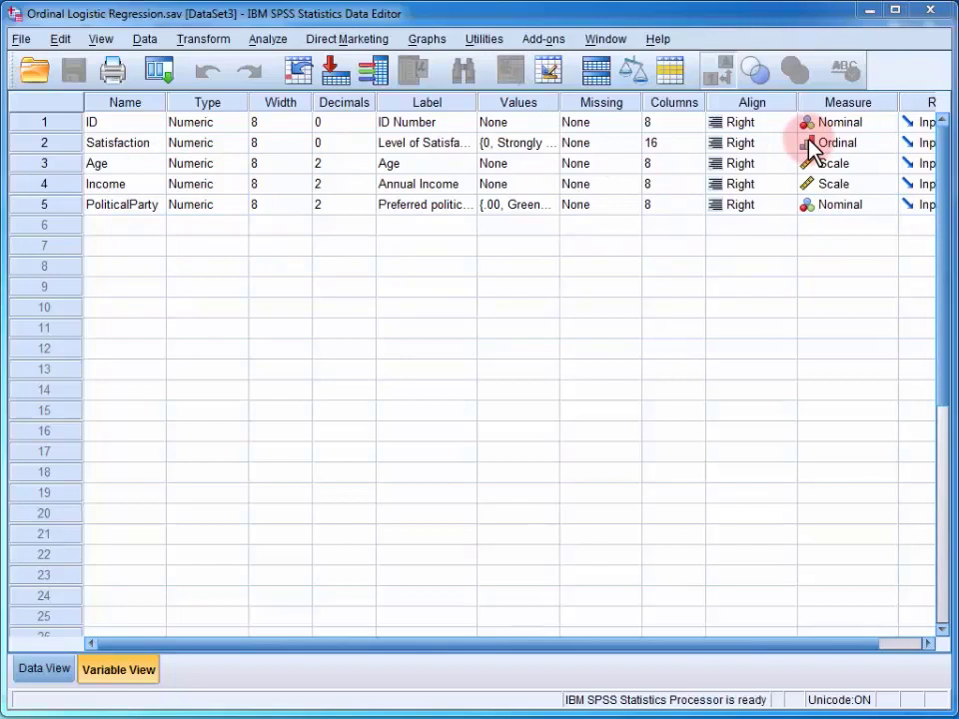
# Review the value labels of Satisfaction and PoliticalParty in the ordinal logistic regression data, and look over the data
pyautogui.click(555, 152)
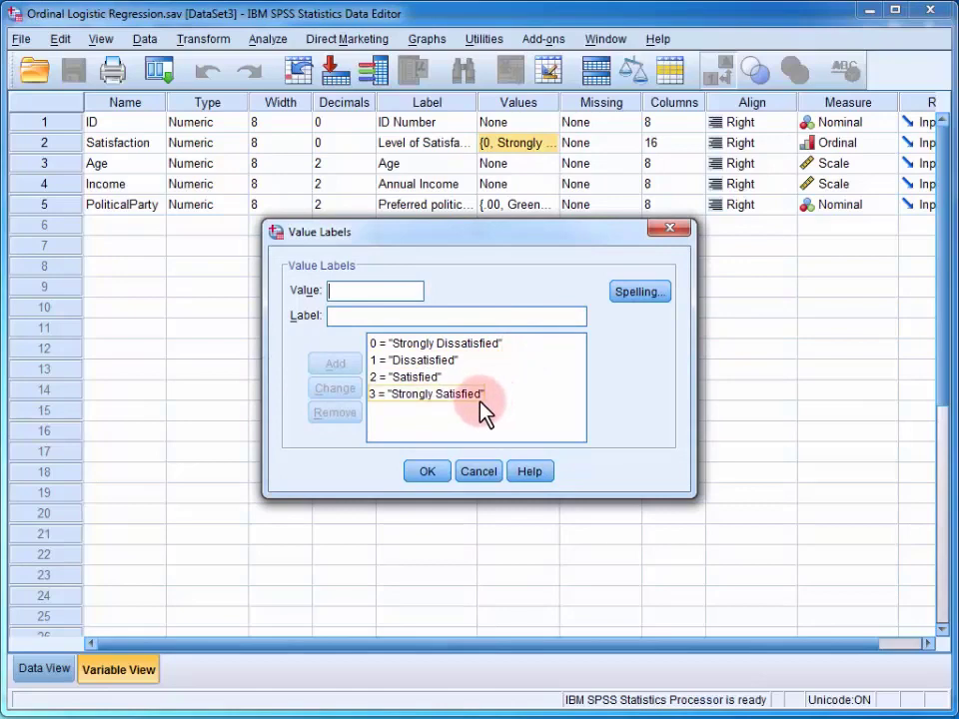
pyautogui.click(432, 472)
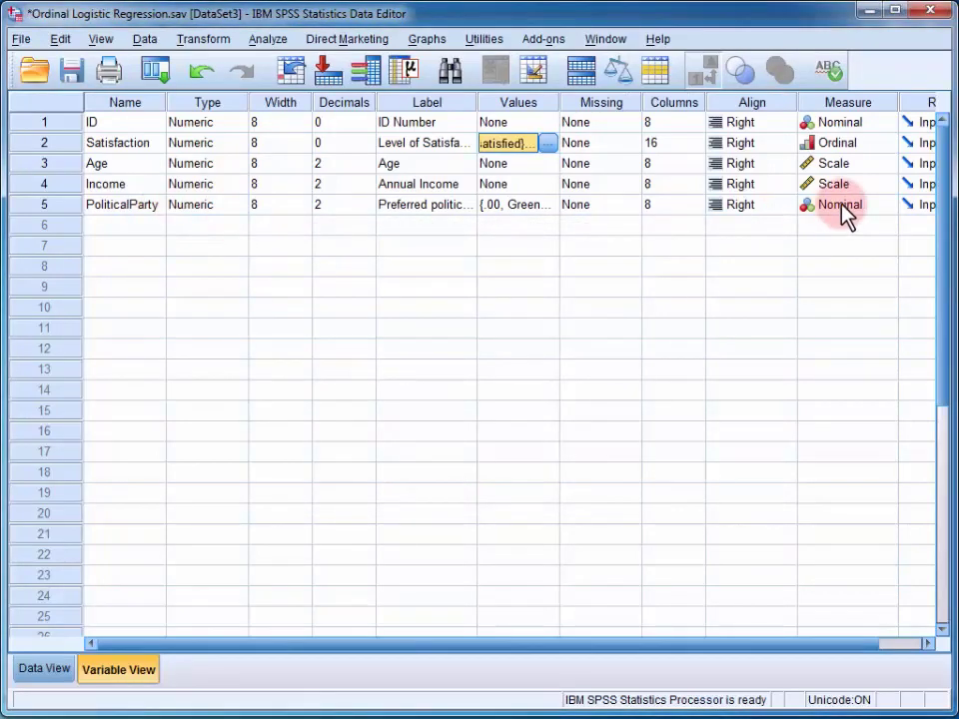
pyautogui.click(530, 205)
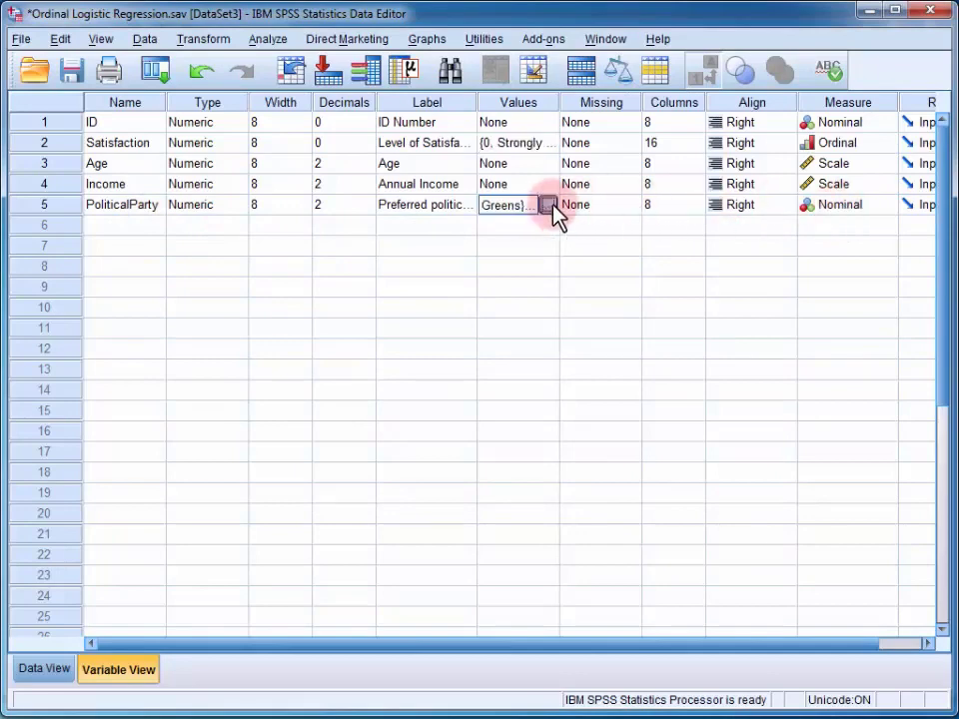
pyautogui.click(549, 204)
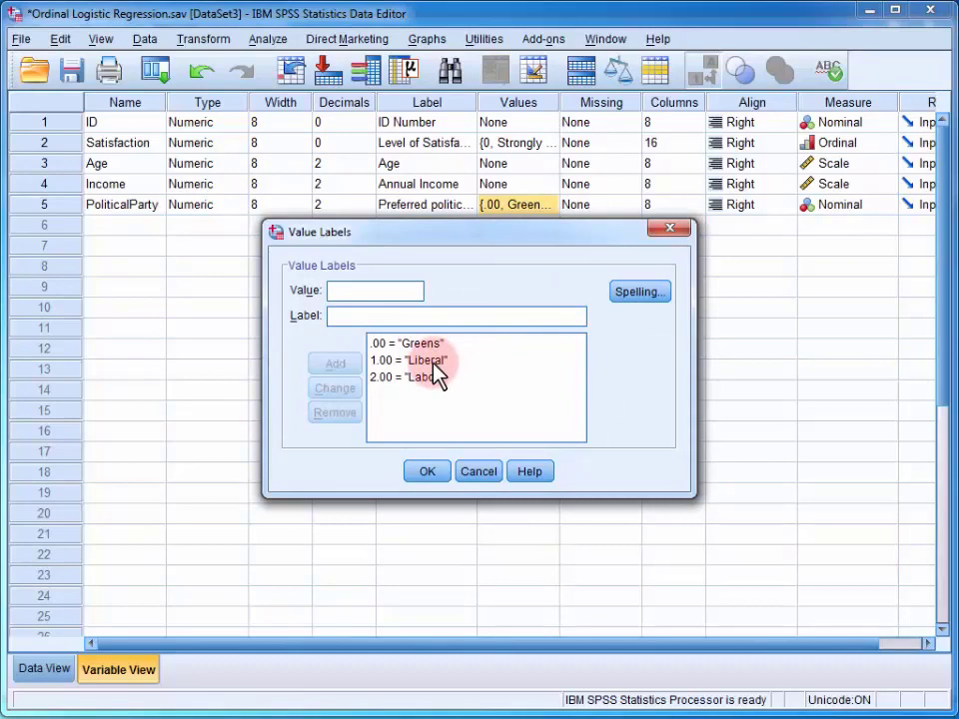
pyautogui.click(422, 477)
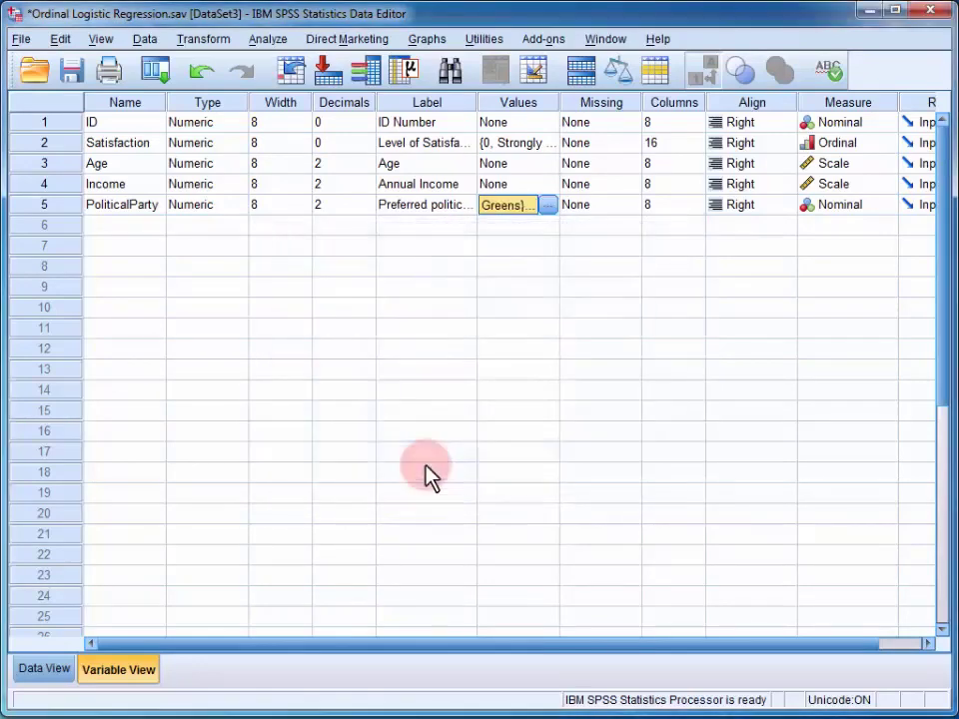
pyautogui.click(60, 669)
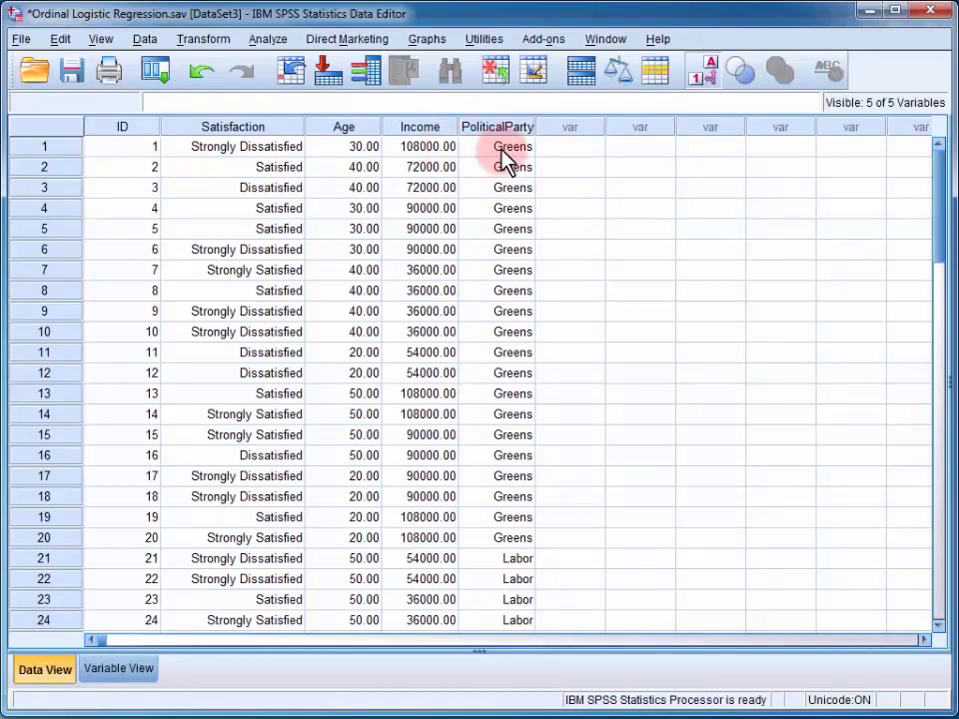
# Start an Ordinal Regression with Level of Satisfaction as the dependent variable
pyautogui.click(280, 42)
pyautogui.moveTo(416, 243)
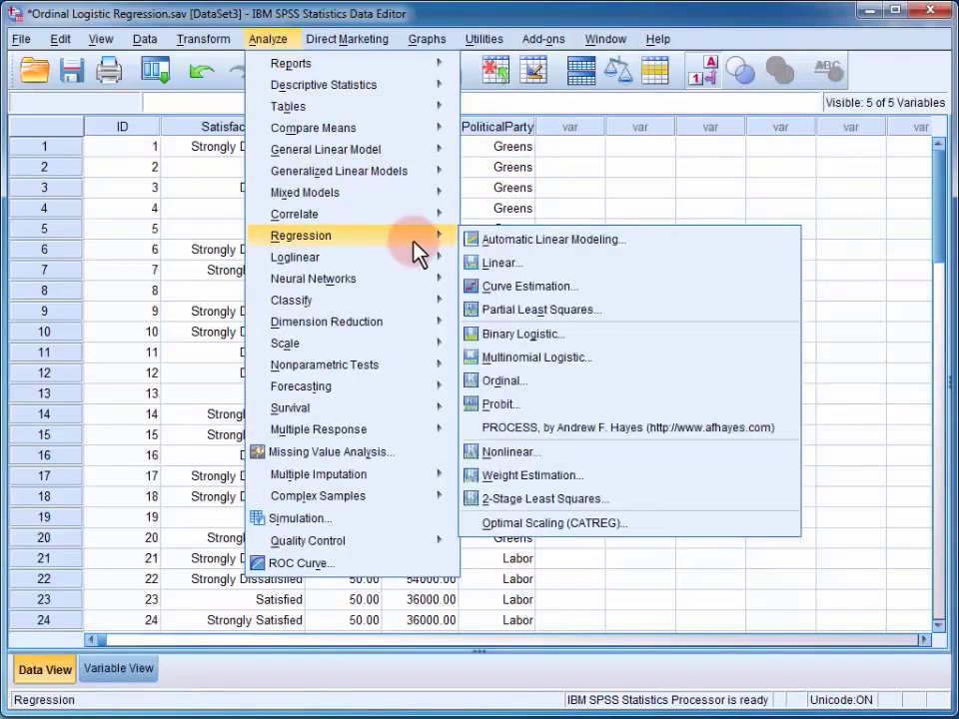
pyautogui.click(526, 389)
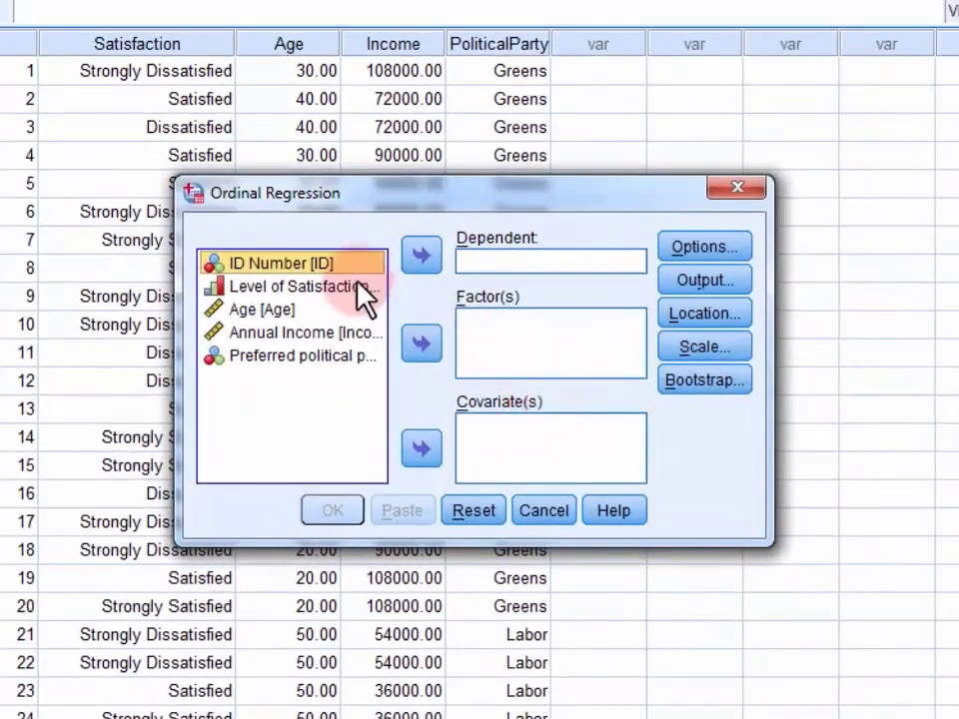
pyautogui.click(420, 258)
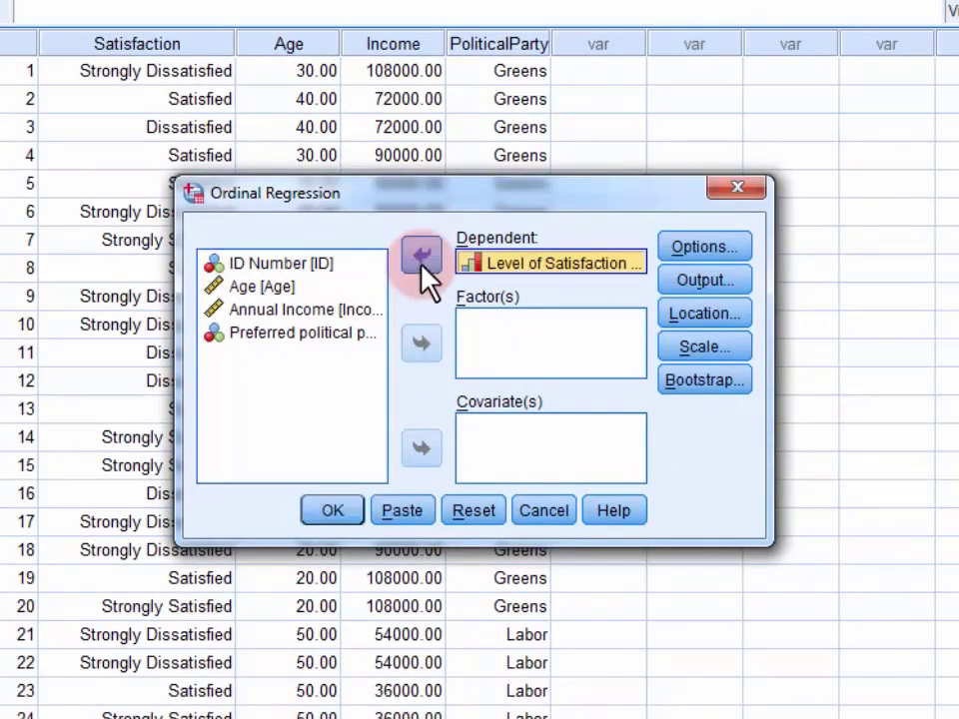
# Assign Age and Annual Income as covariates and Preferred political party as the factor of the ordinal regression
pyautogui.click(255, 287)
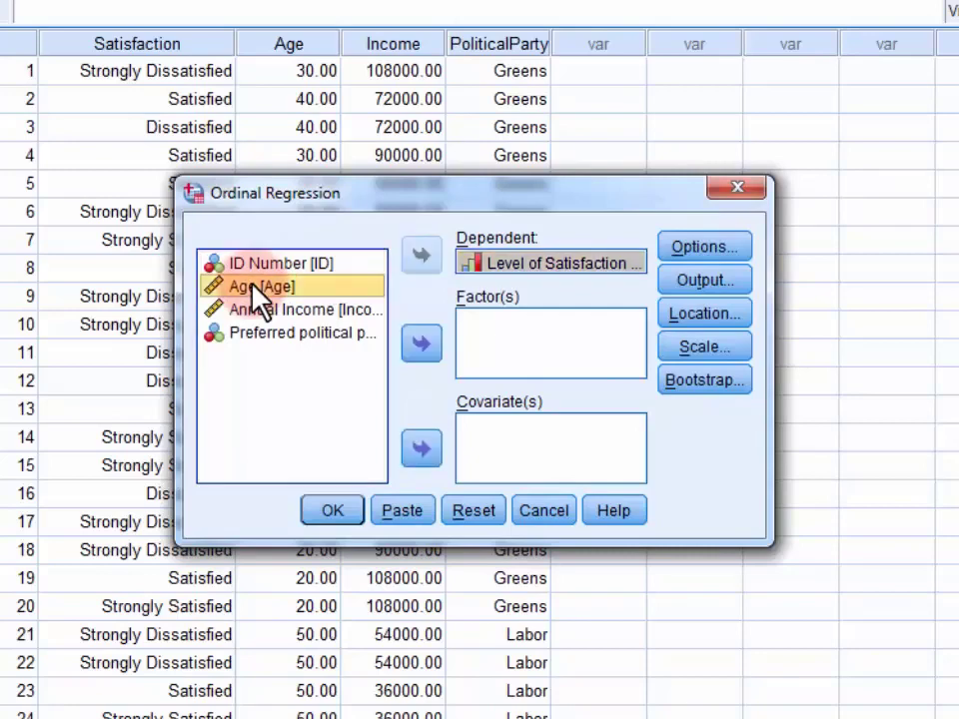
pyautogui.keyDown('shift'); pyautogui.click(258, 320); pyautogui.keyUp('shift')
pyautogui.click(421, 448)
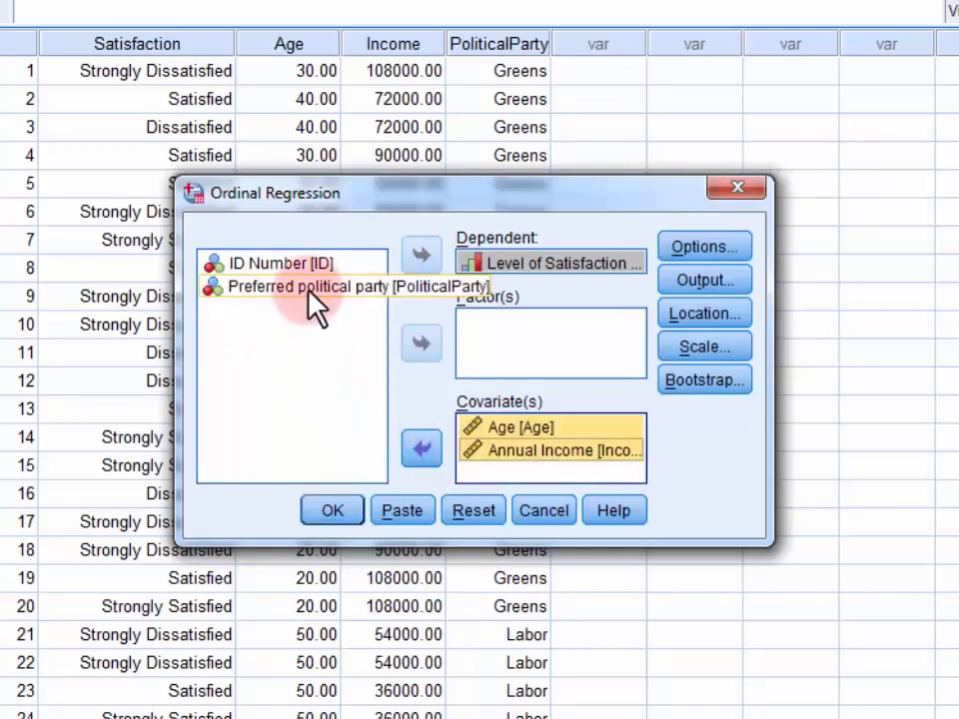
pyautogui.click(316, 307)
pyautogui.click(423, 352)
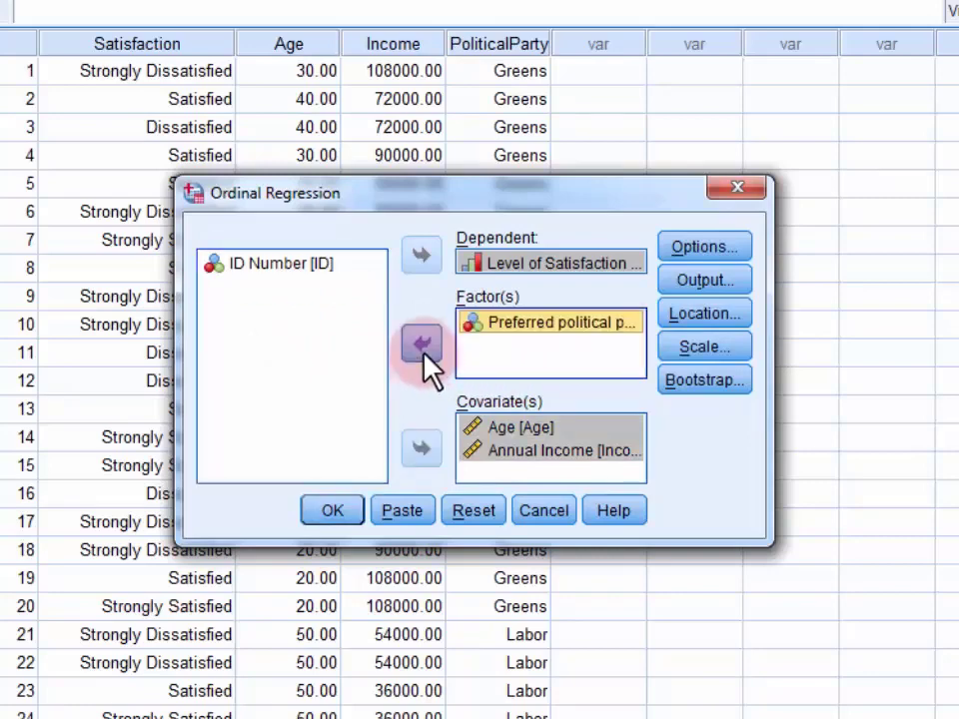
# Add the test of parallel lines to the output and run the ordinal regression
pyautogui.click(700, 283)
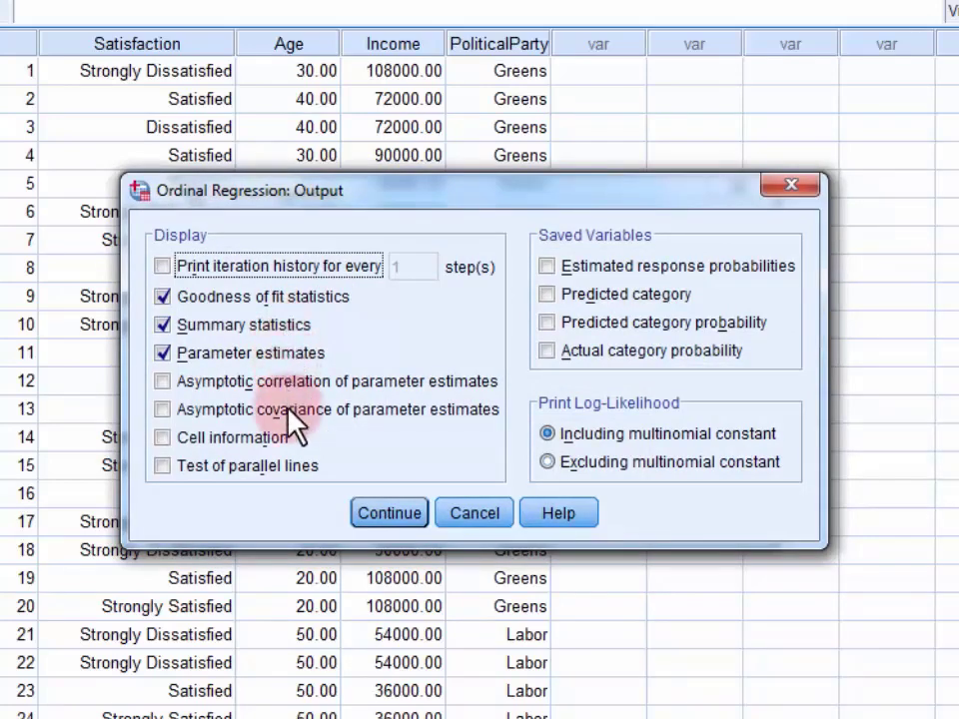
pyautogui.click(266, 470)
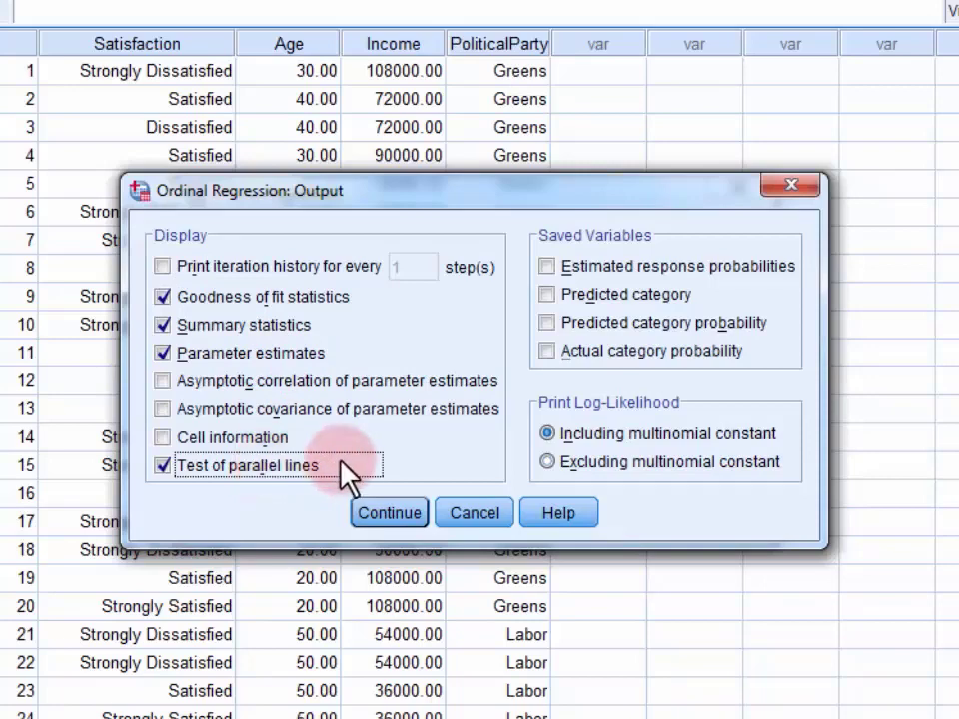
pyautogui.click(378, 512)
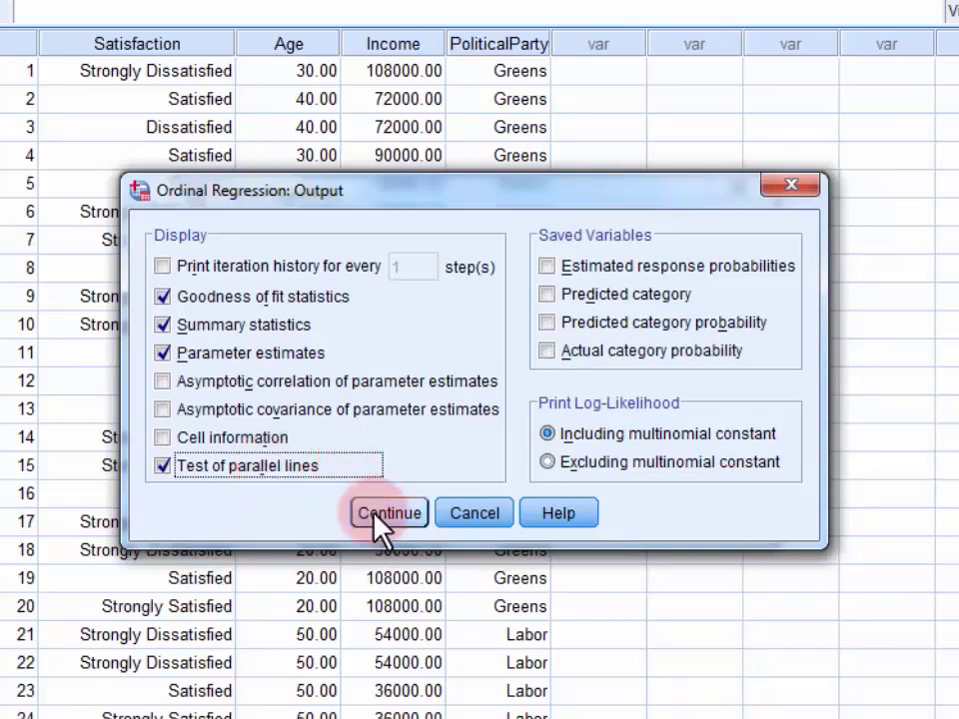
pyautogui.click(340, 507)
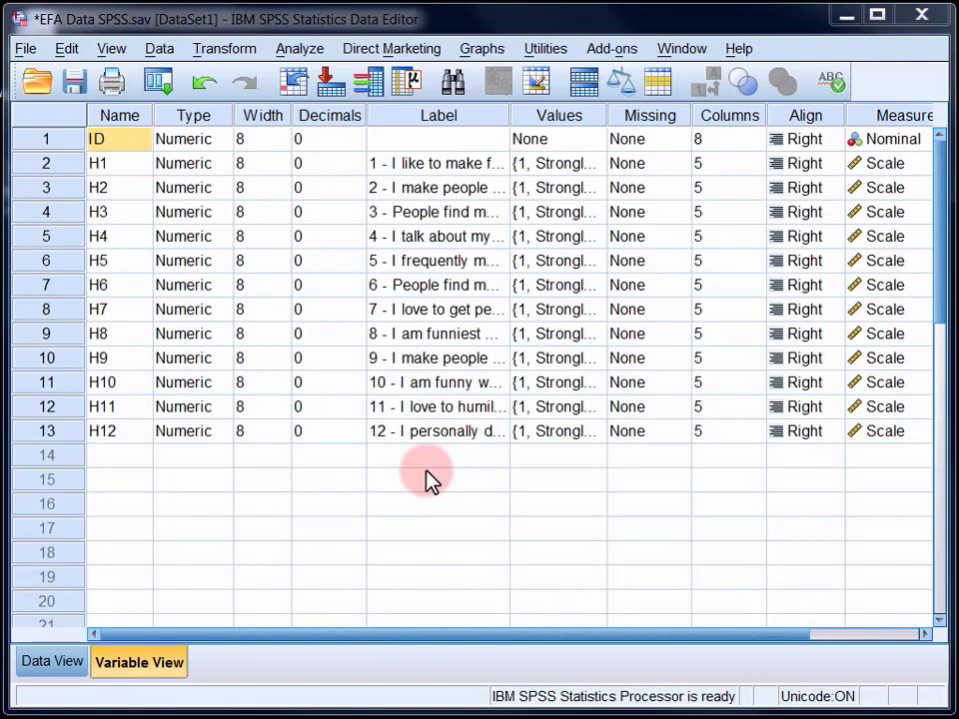
# Check the value labels of H12 in the EFA data and widen the Label column to read the full item wording
pyautogui.click(581, 430)
pyautogui.click(590, 431)
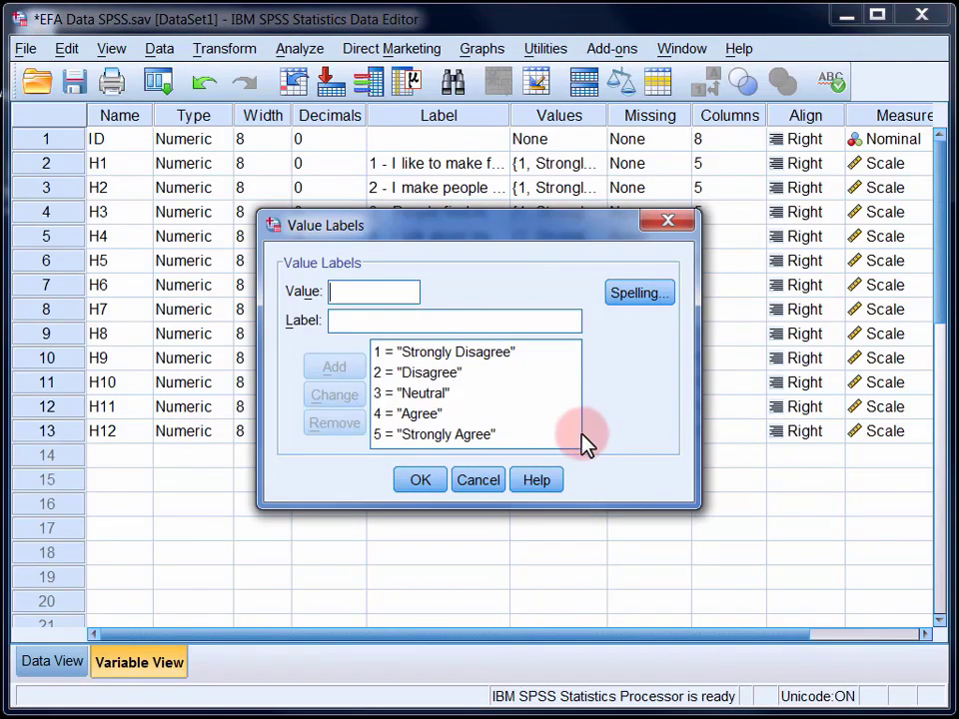
pyautogui.click(445, 488)
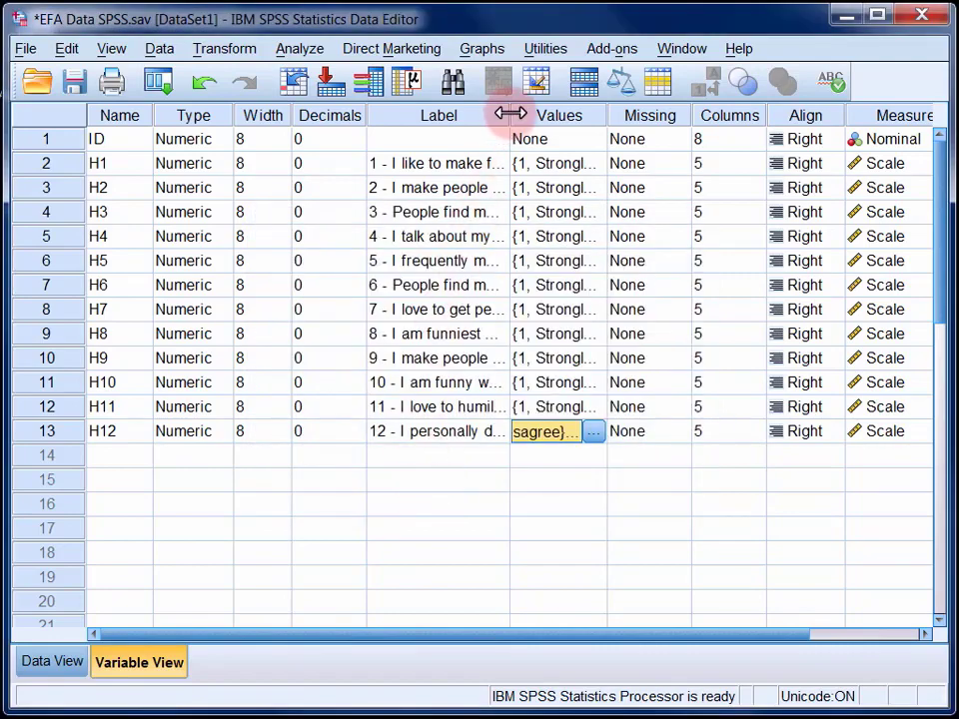
pyautogui.moveTo(510, 113); pyautogui.dragTo(840, 118)
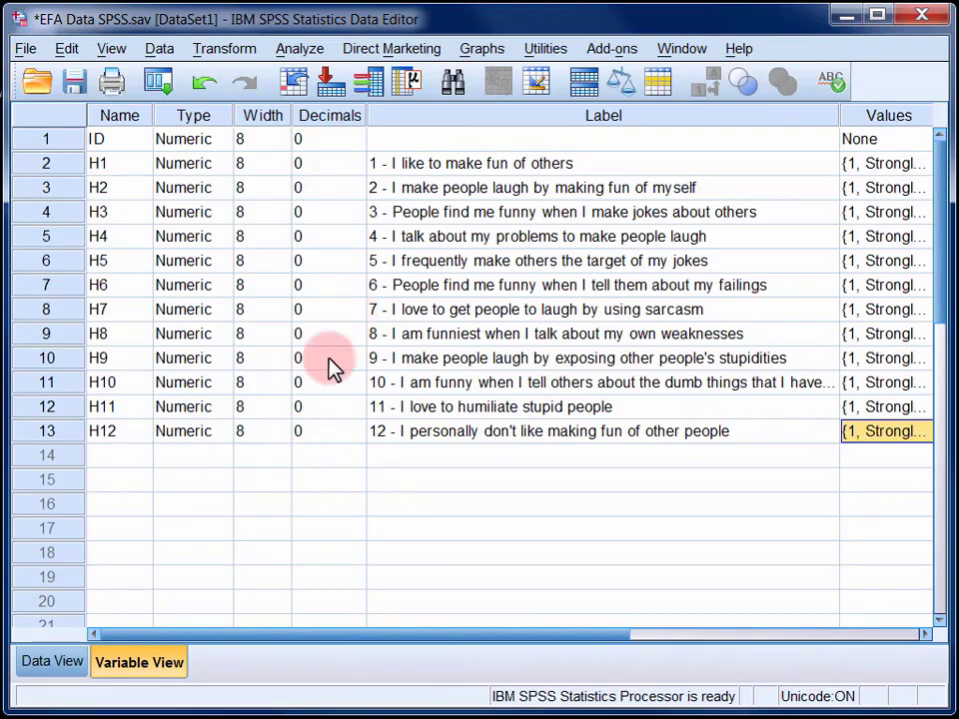
# Start a Factor Analysis and add all twelve humor items, H1 to H12, as its variables
pyautogui.click(70, 662)
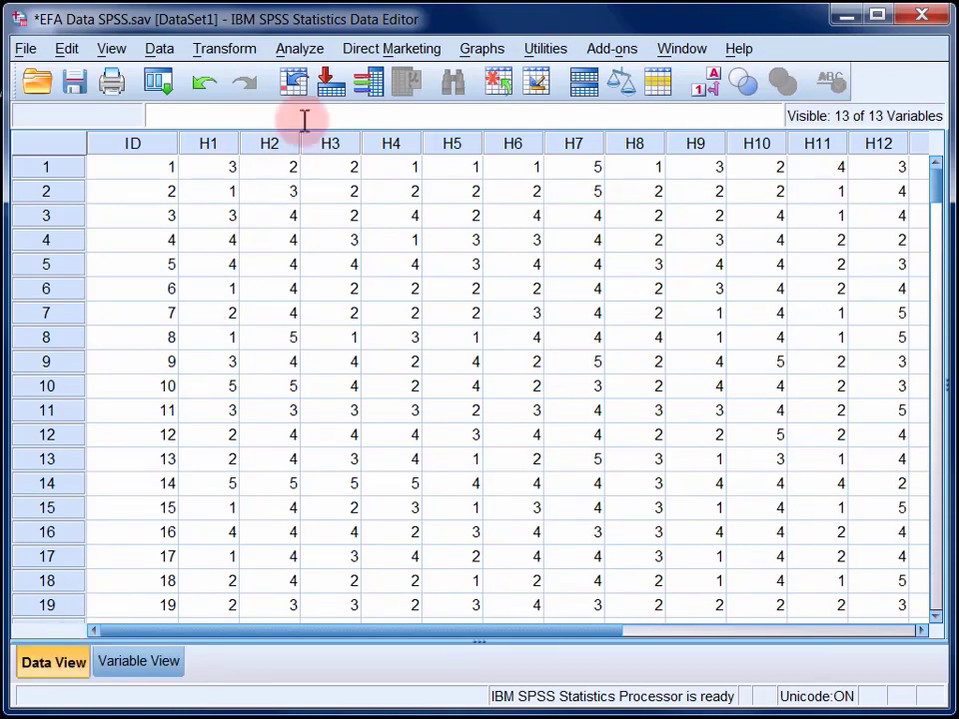
pyautogui.click(311, 55)
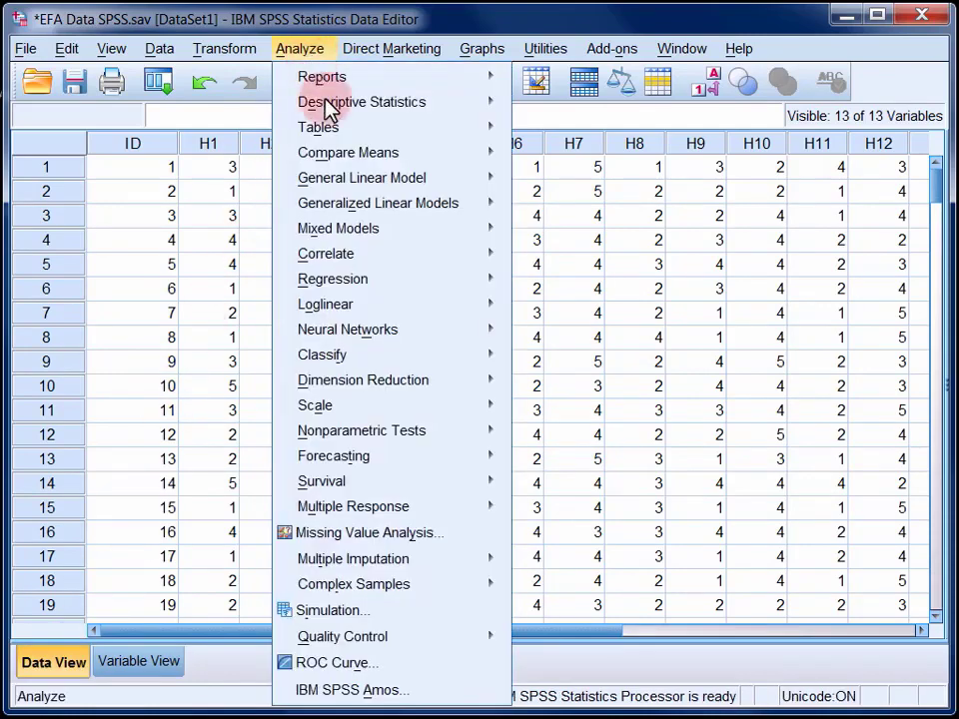
pyautogui.moveTo(388, 387)
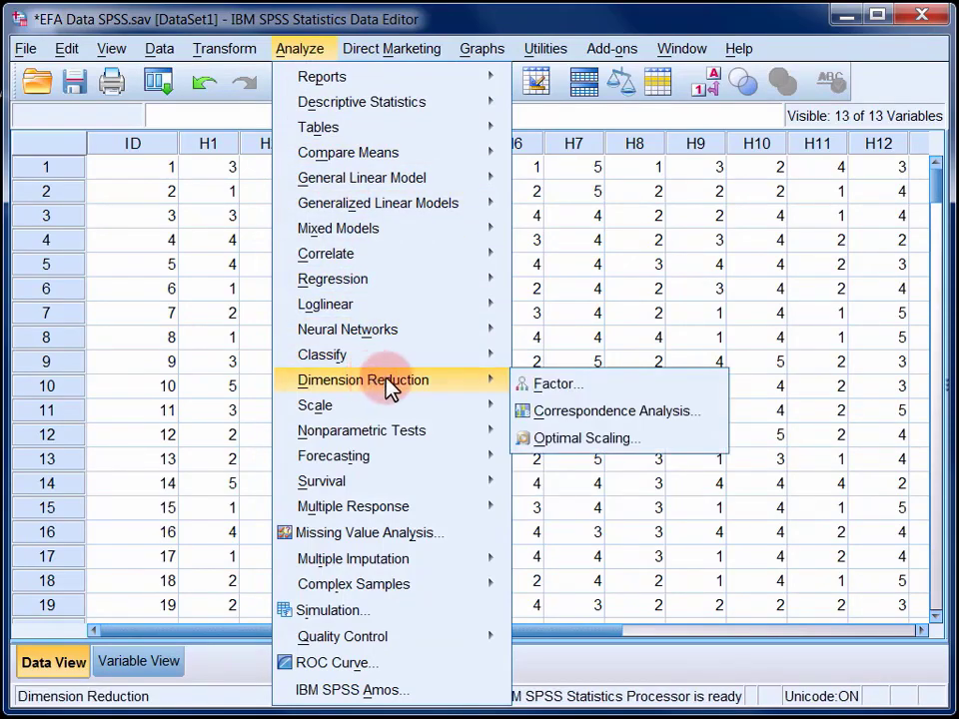
pyautogui.click(604, 386)
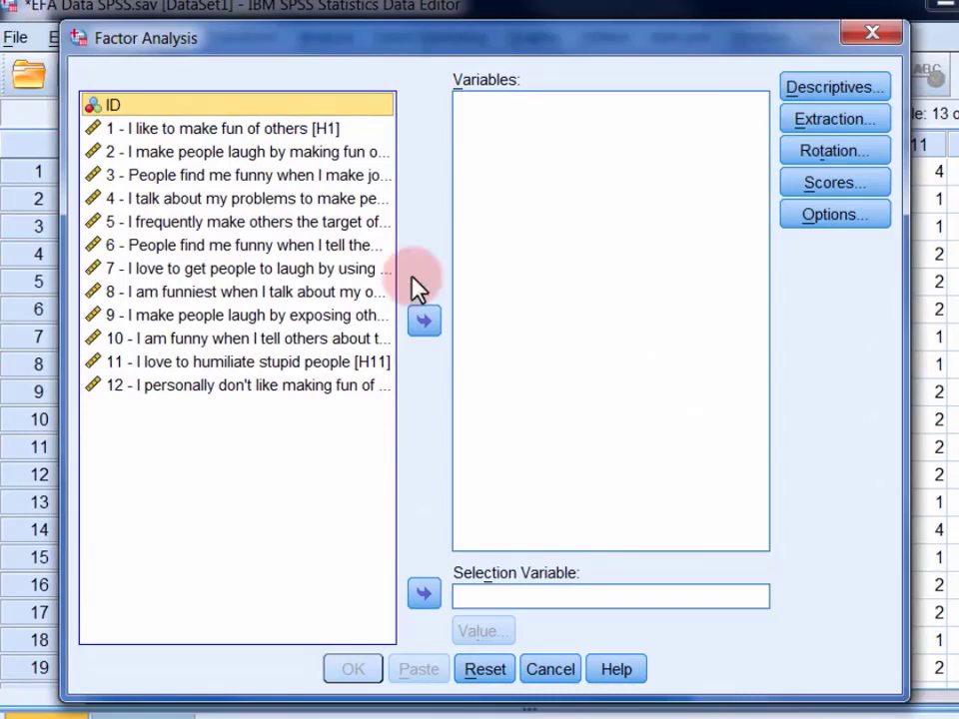
pyautogui.click(299, 129)
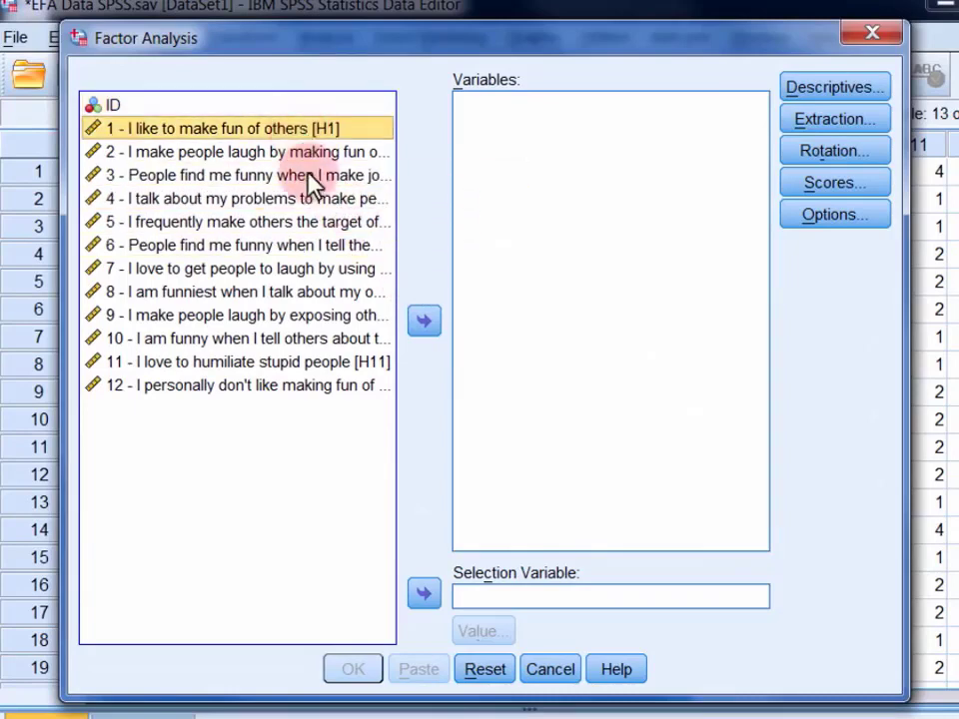
pyautogui.keyDown('shift'); pyautogui.click(332, 390); pyautogui.keyUp('shift')
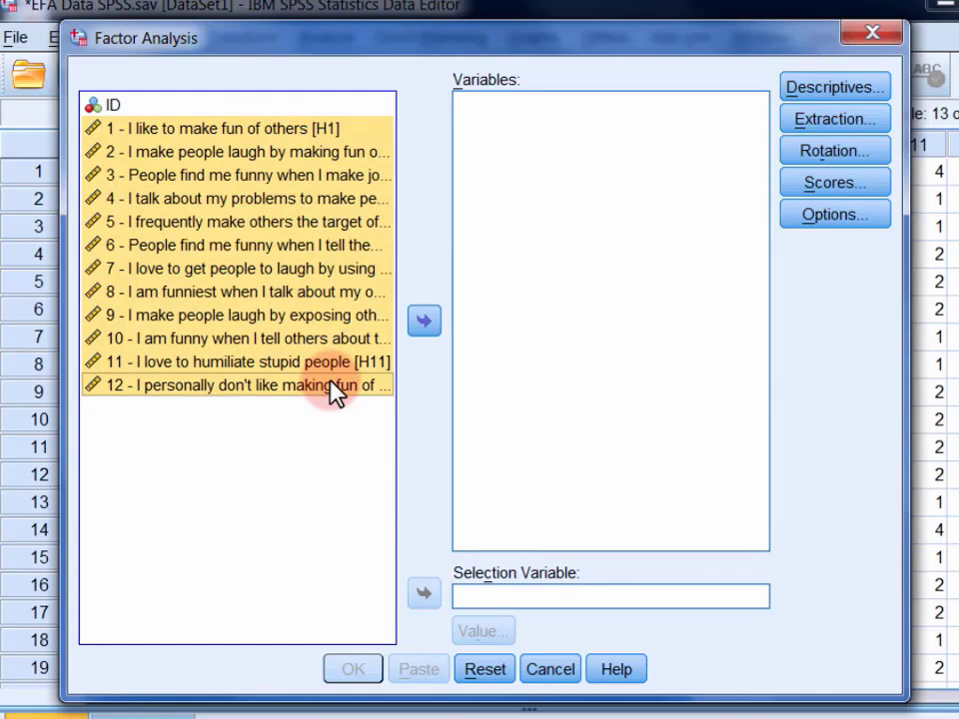
pyautogui.click(424, 322)
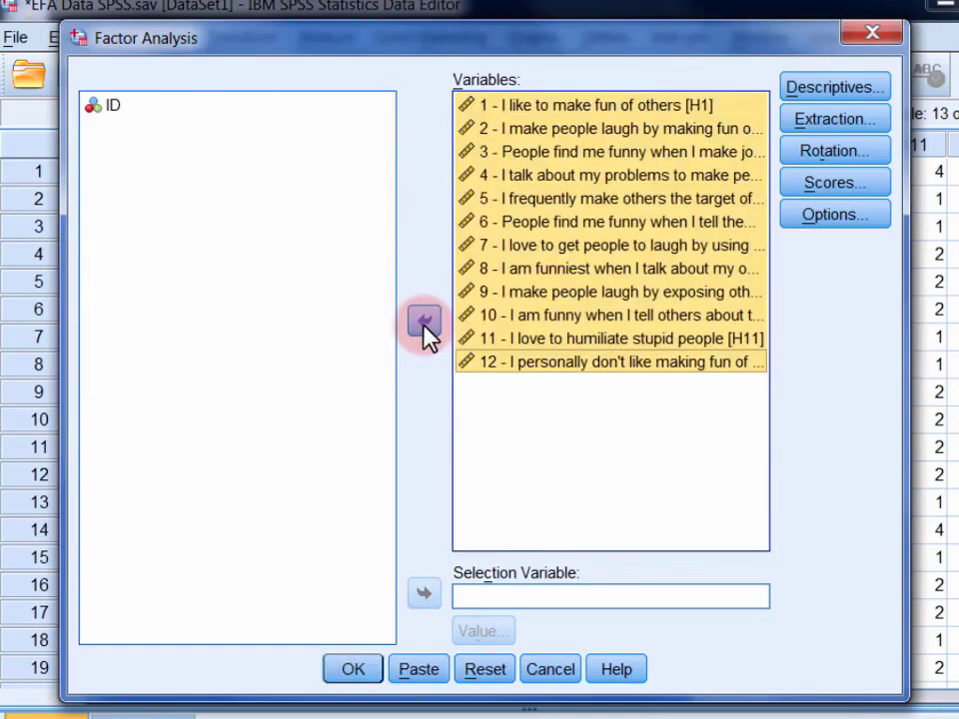
# Request correlation coefficients, significance levels, determinant, KMO and Bartlett's test, reproduced and anti-image matrices in the factor analysis descriptives
pyautogui.click(814, 89)
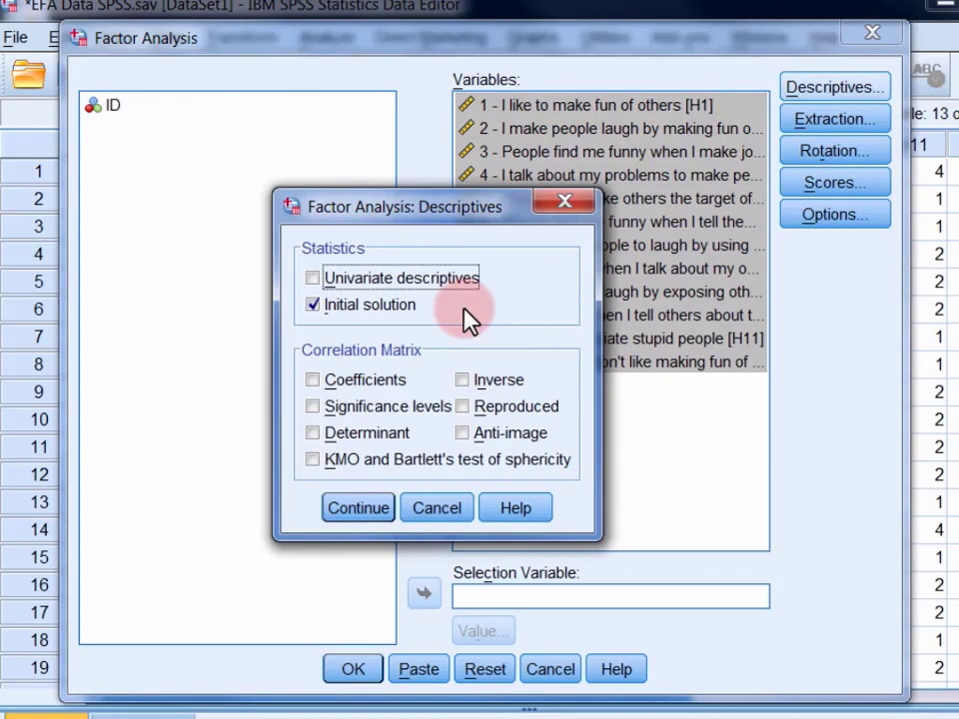
pyautogui.click(400, 380)
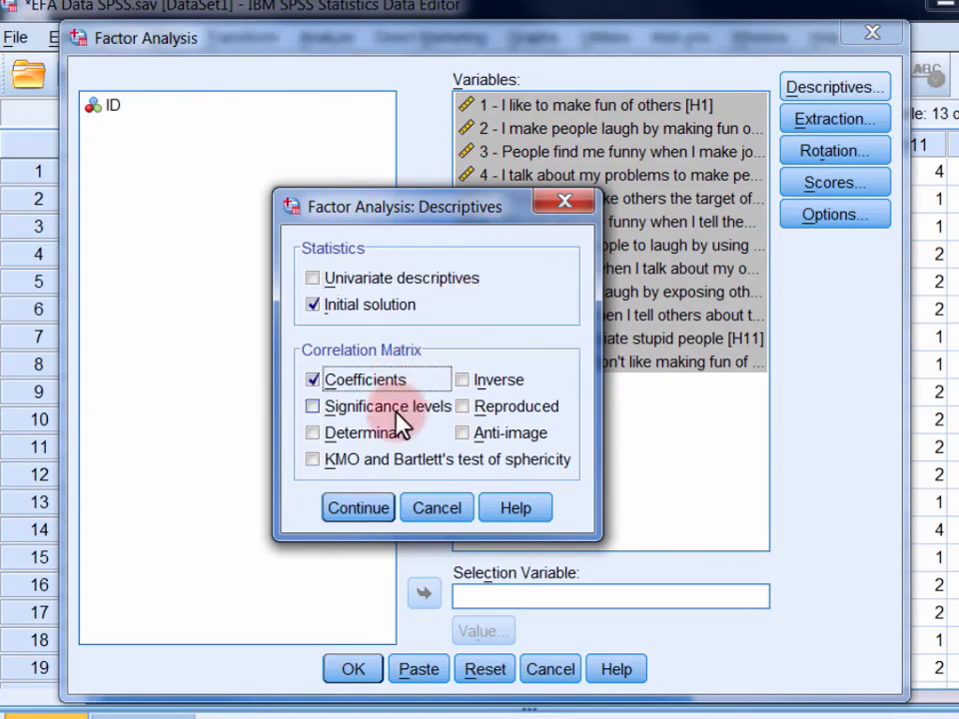
pyautogui.click(392, 407)
pyautogui.click(392, 440)
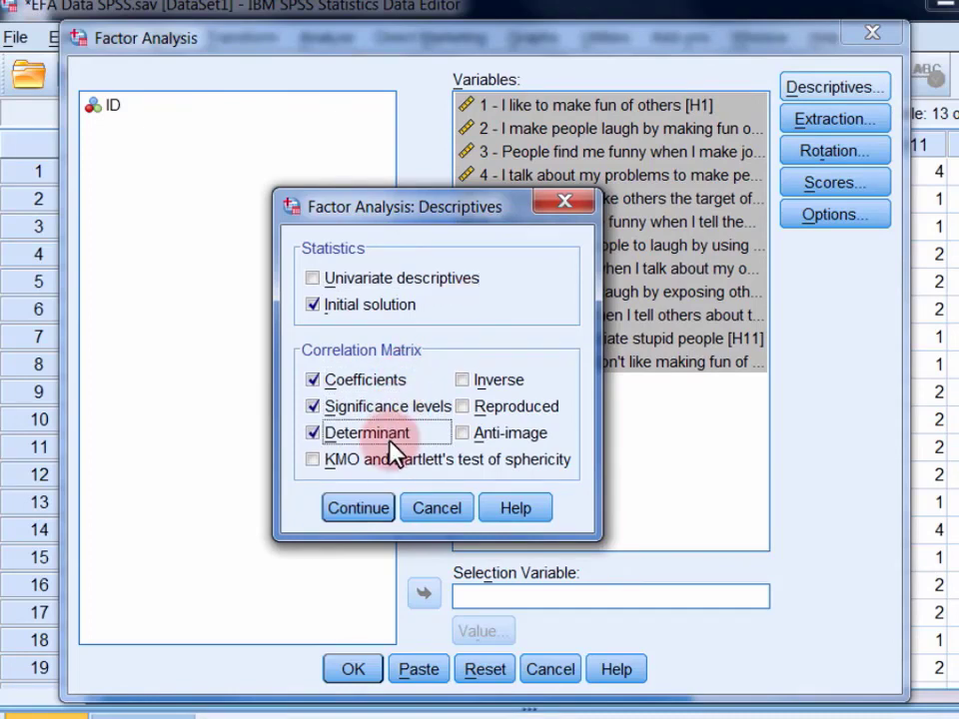
pyautogui.click(394, 464)
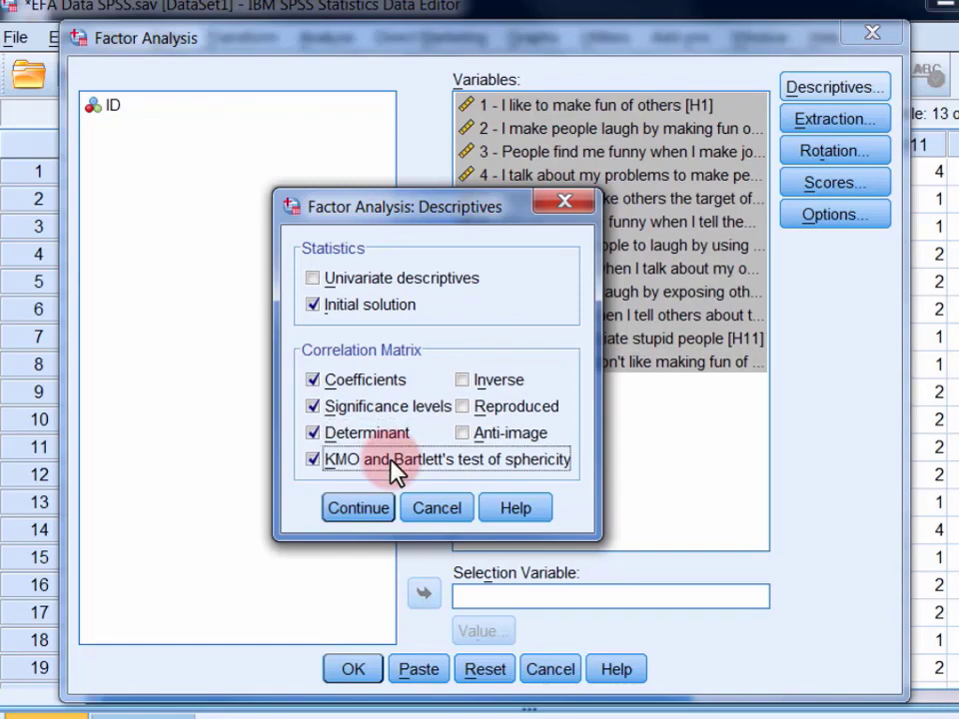
pyautogui.click(508, 410)
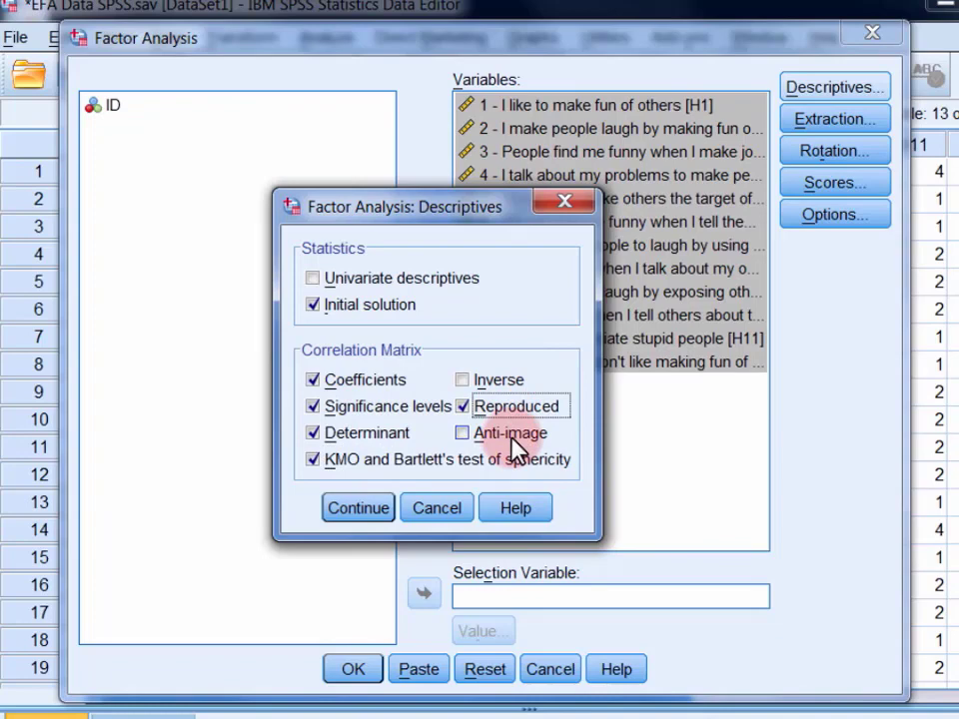
pyautogui.click(510, 438)
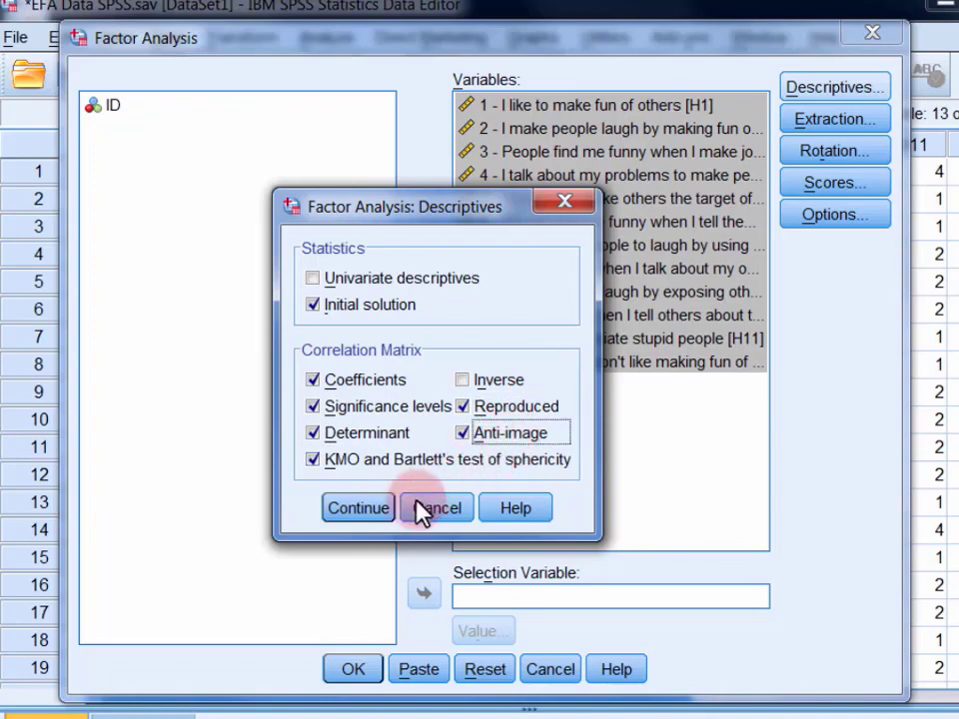
pyautogui.click(357, 509)
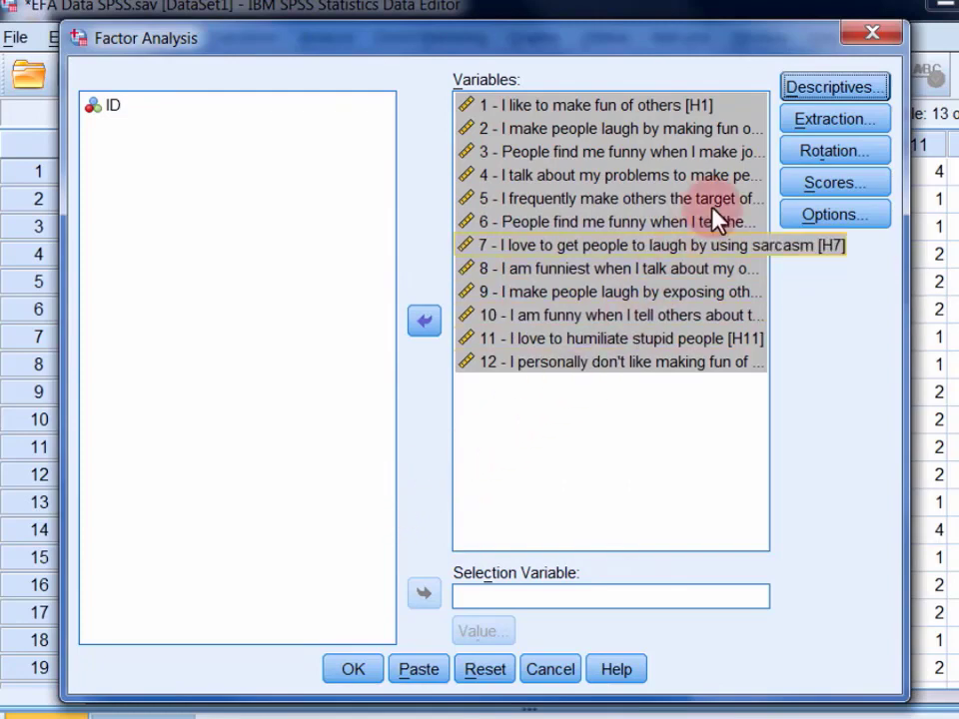
# Set the factor extraction method to Principal axis factoring and include a scree plot
pyautogui.click(799, 120)
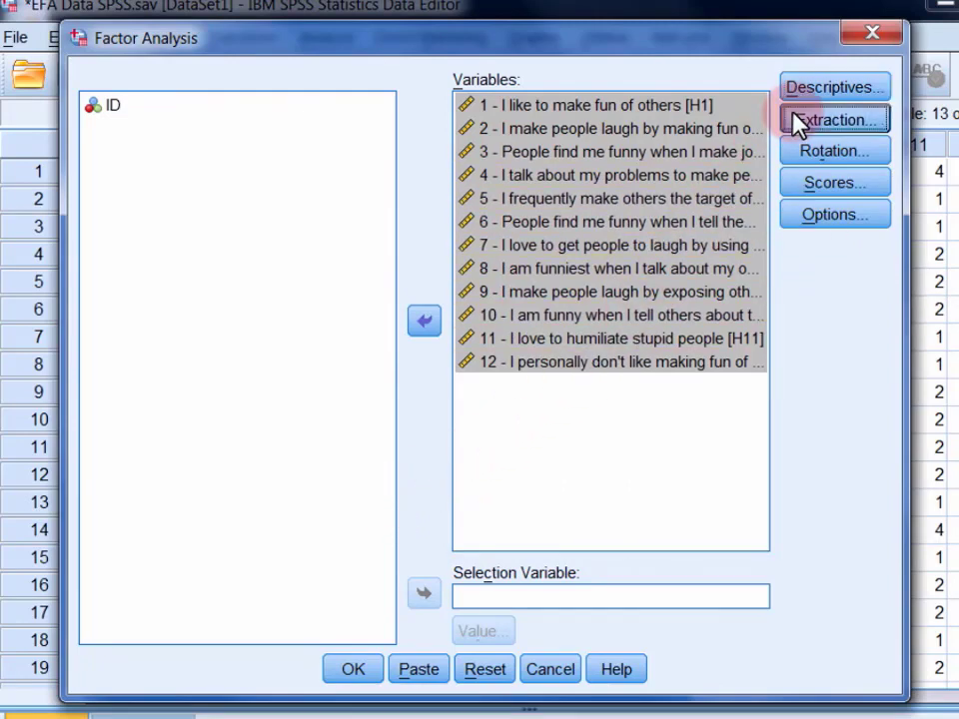
pyautogui.click(520, 212)
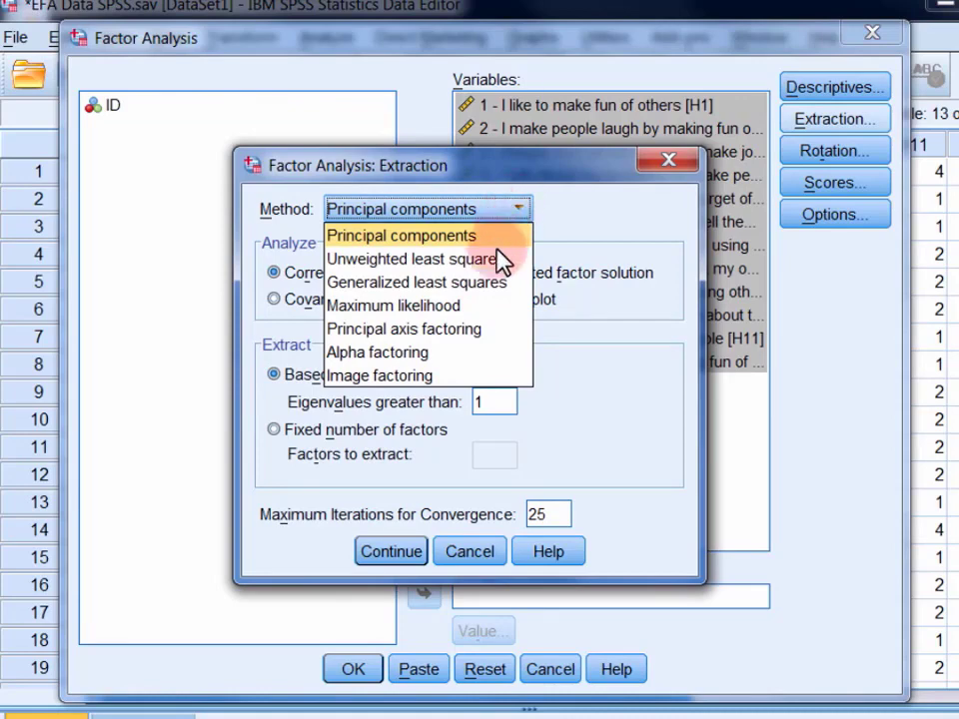
pyautogui.click(482, 332)
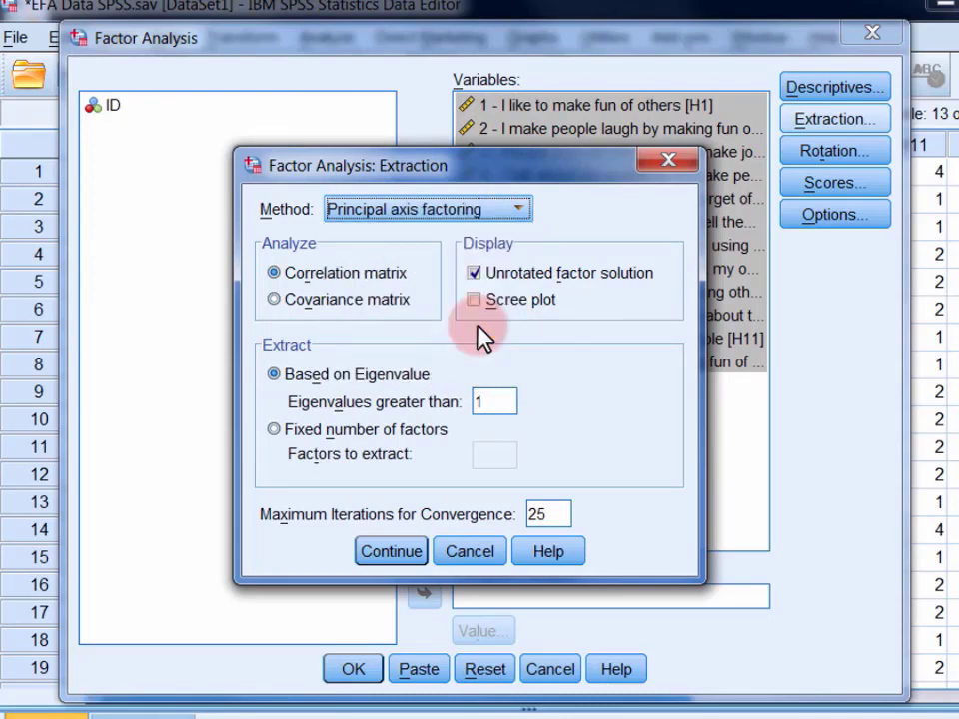
pyautogui.click(487, 299)
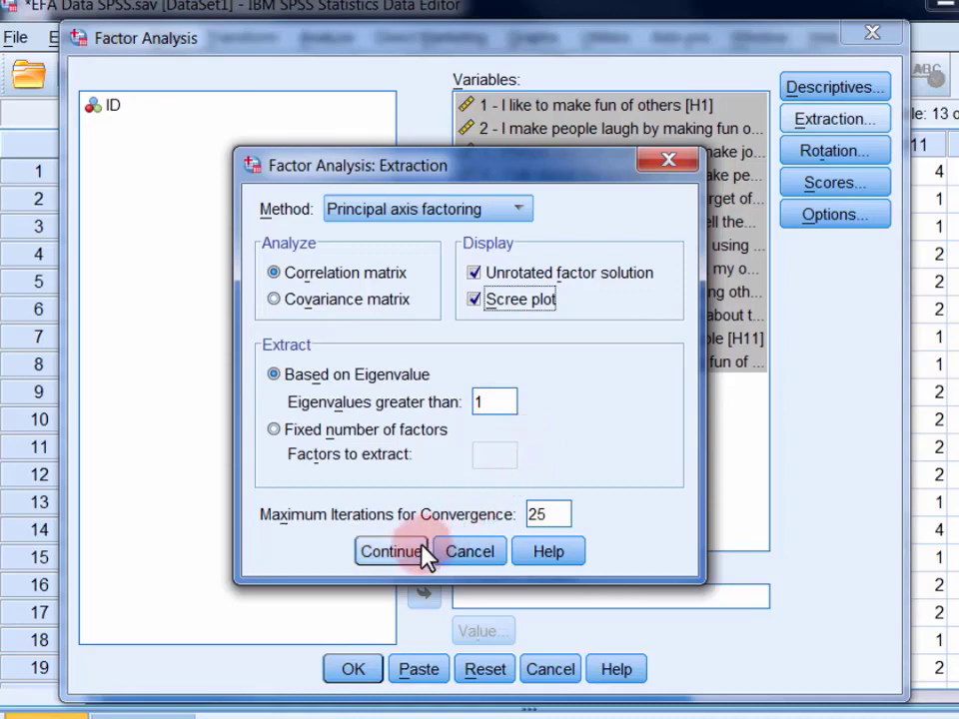
pyautogui.click(392, 551)
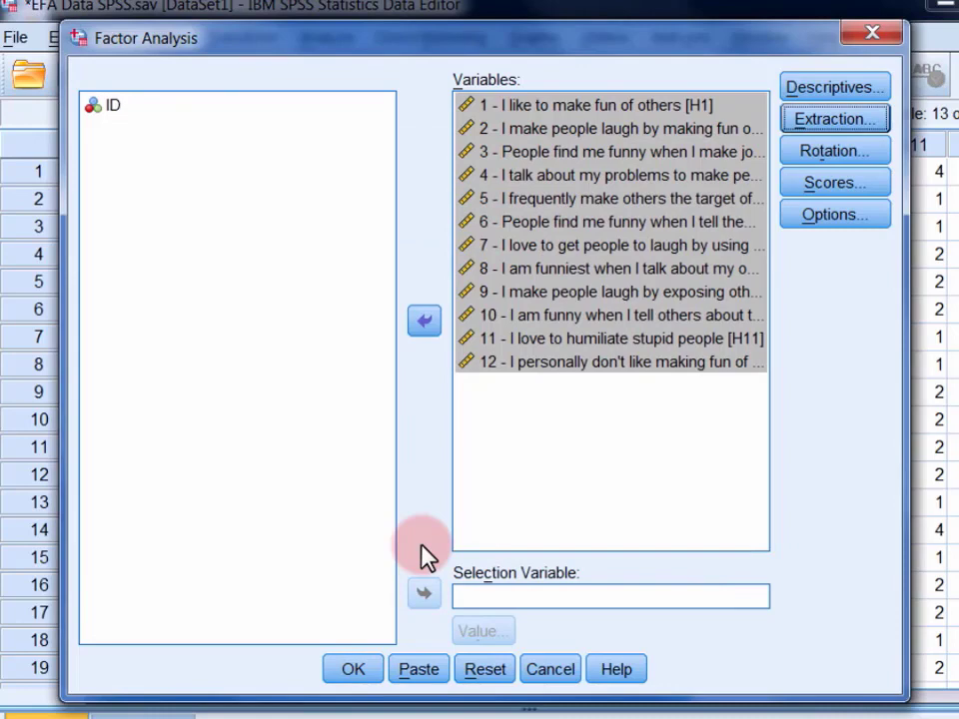
# Set the factor rotation method to Direct Oblimin
pyautogui.click(805, 155)
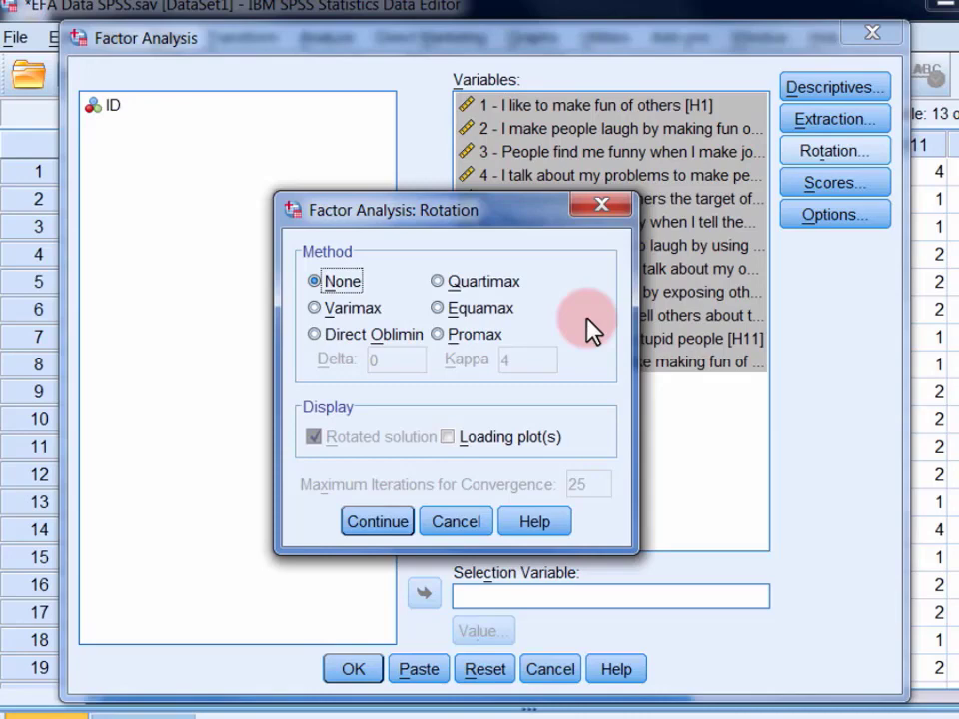
pyautogui.click(357, 334)
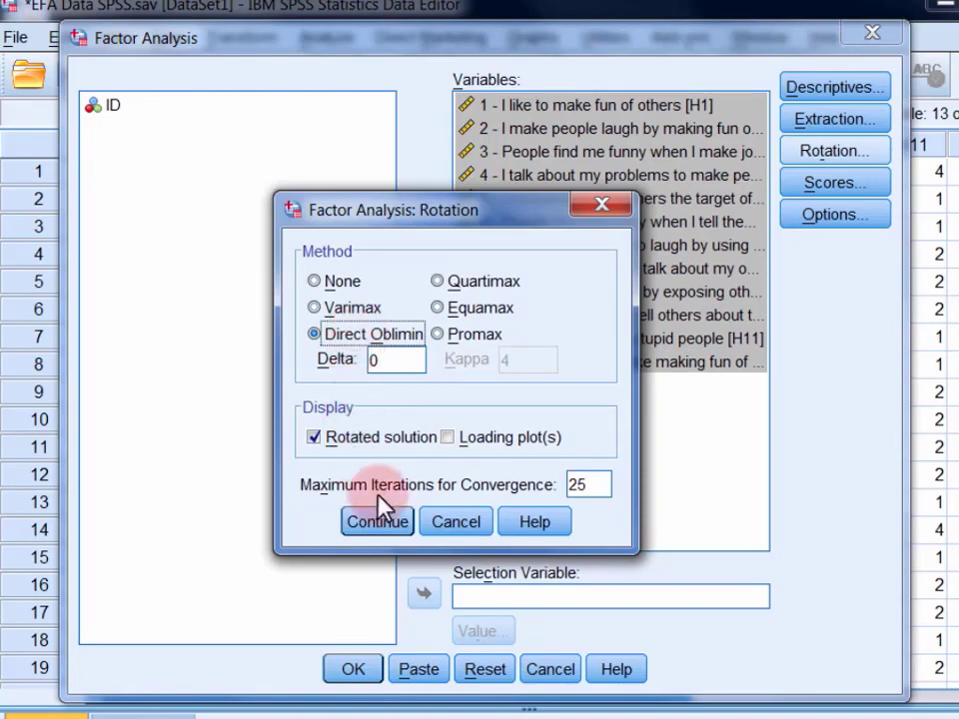
pyautogui.click(377, 522)
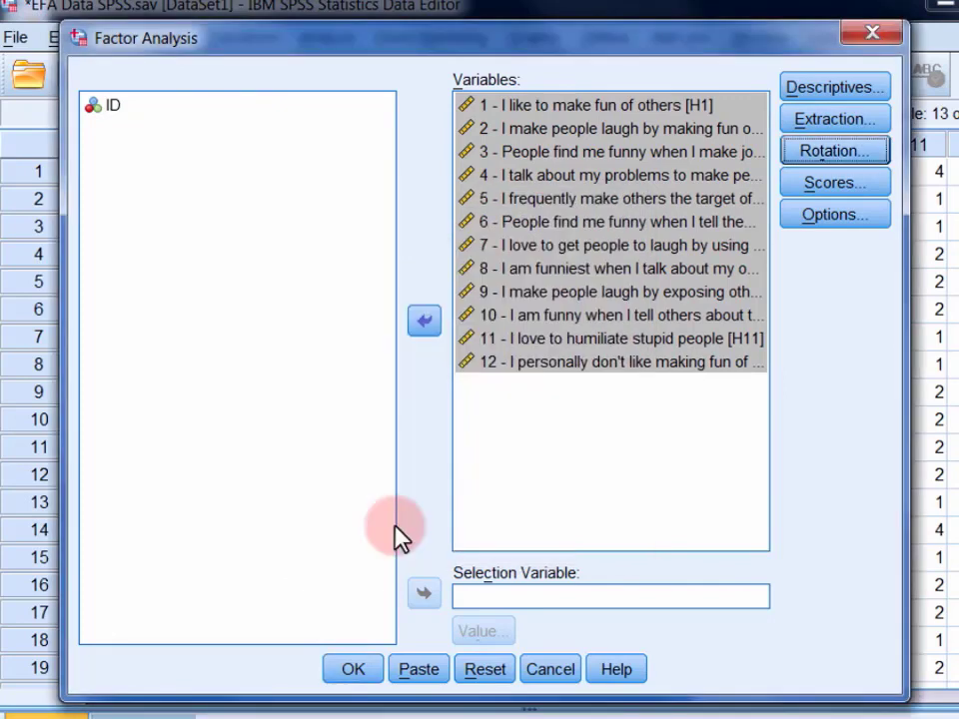
# Sort the coefficients by size, suppress those with an absolute value below .3, and run the factor analysis
pyautogui.click(821, 218)
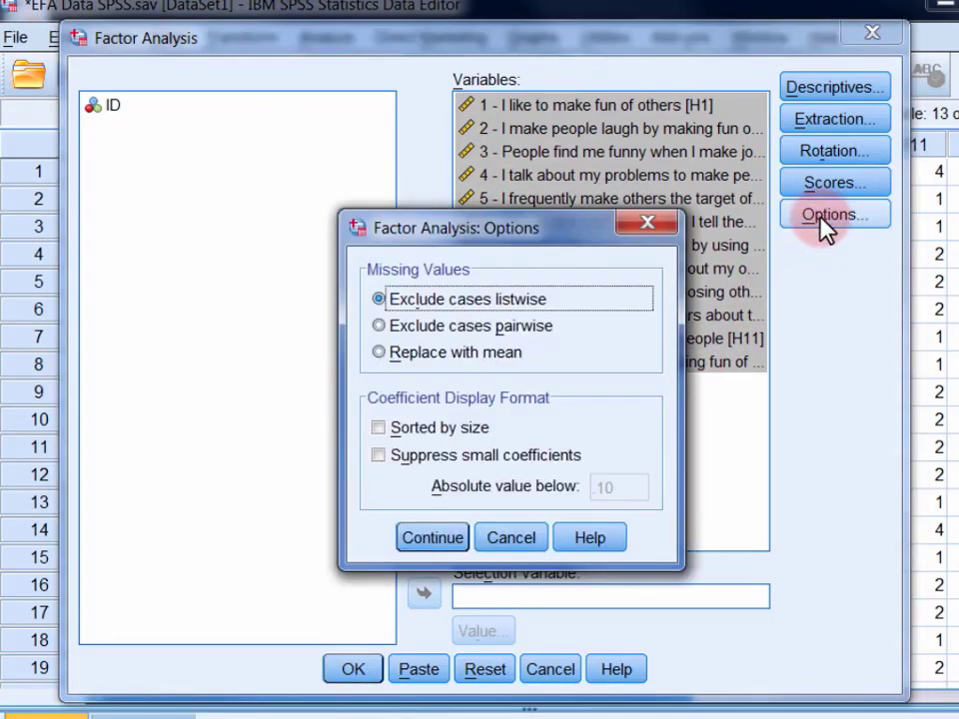
pyautogui.click(459, 436)
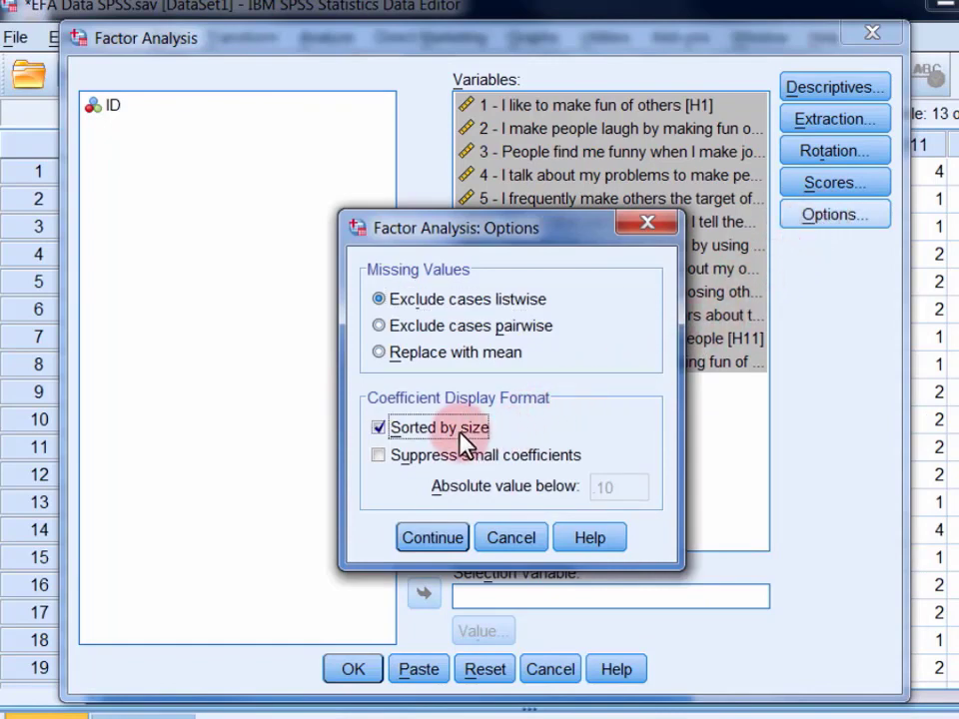
pyautogui.click(463, 465)
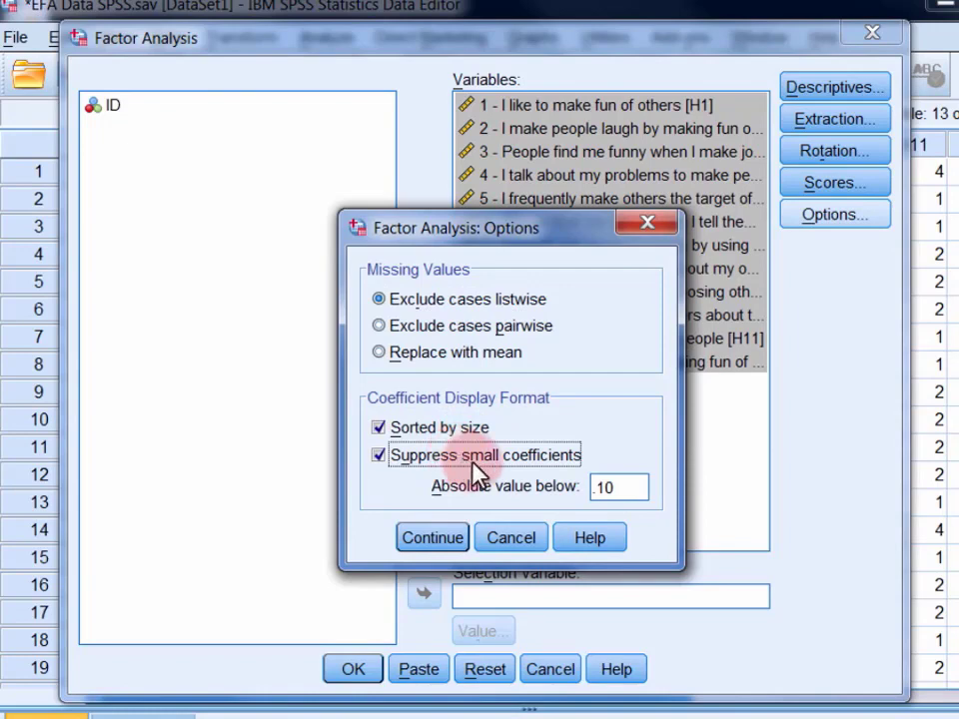
pyautogui.doubleClick(603, 490)
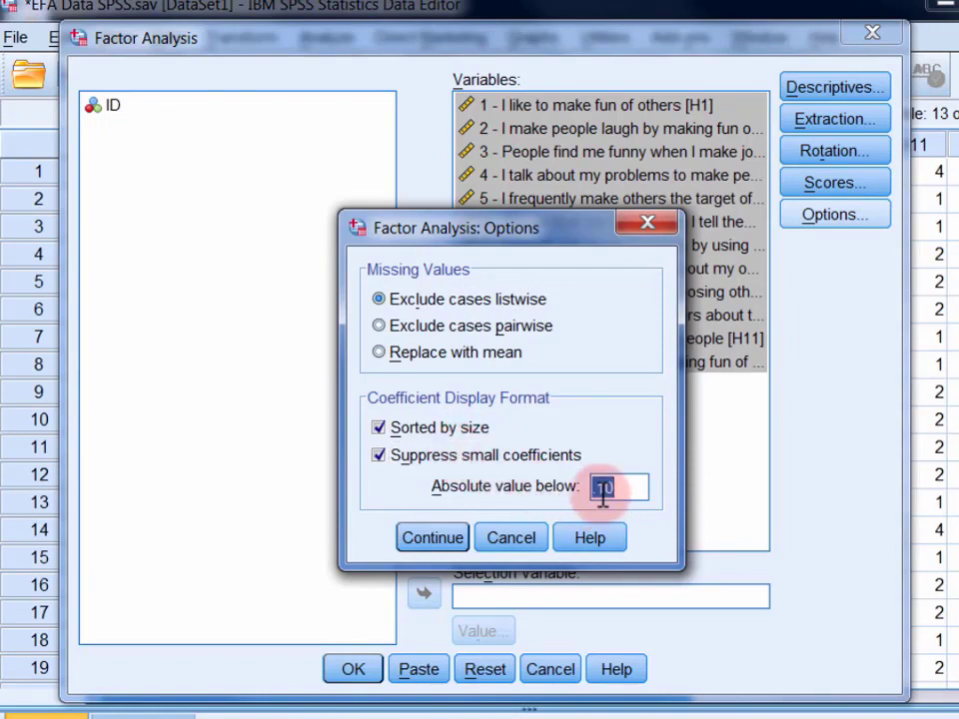
pyautogui.press('BackSpace')
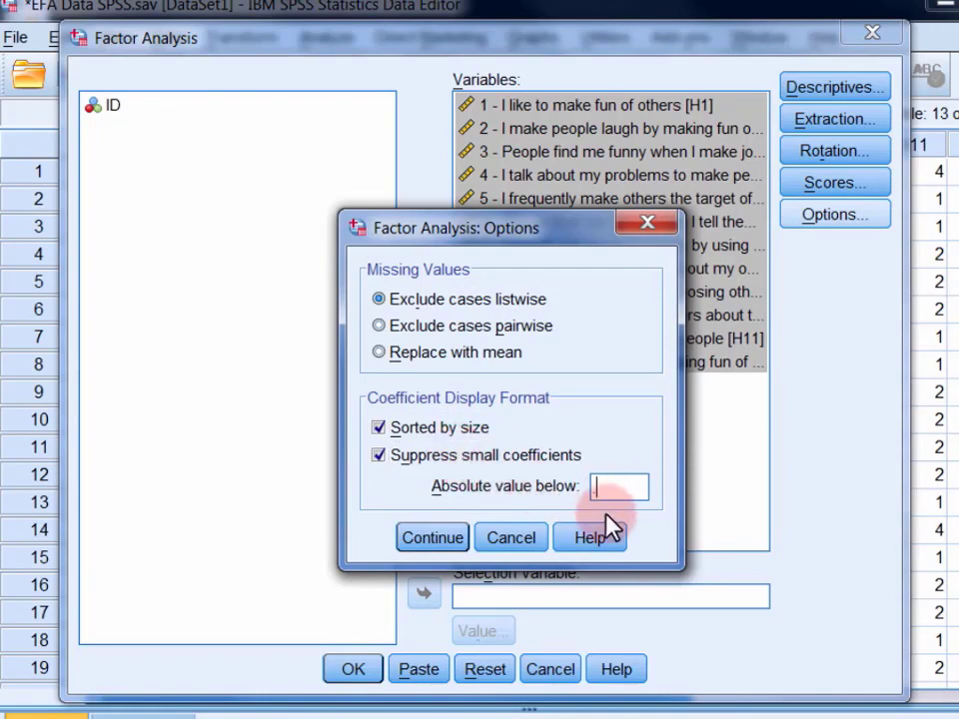
pyautogui.write('.3')
pyautogui.click(462, 540)
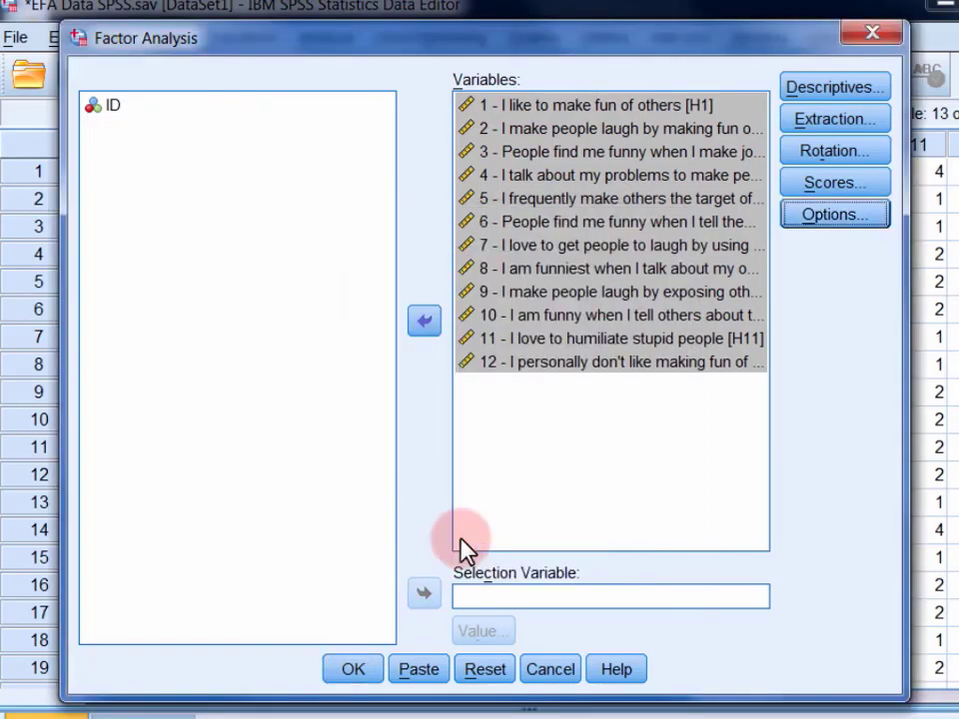
pyautogui.click(370, 665)
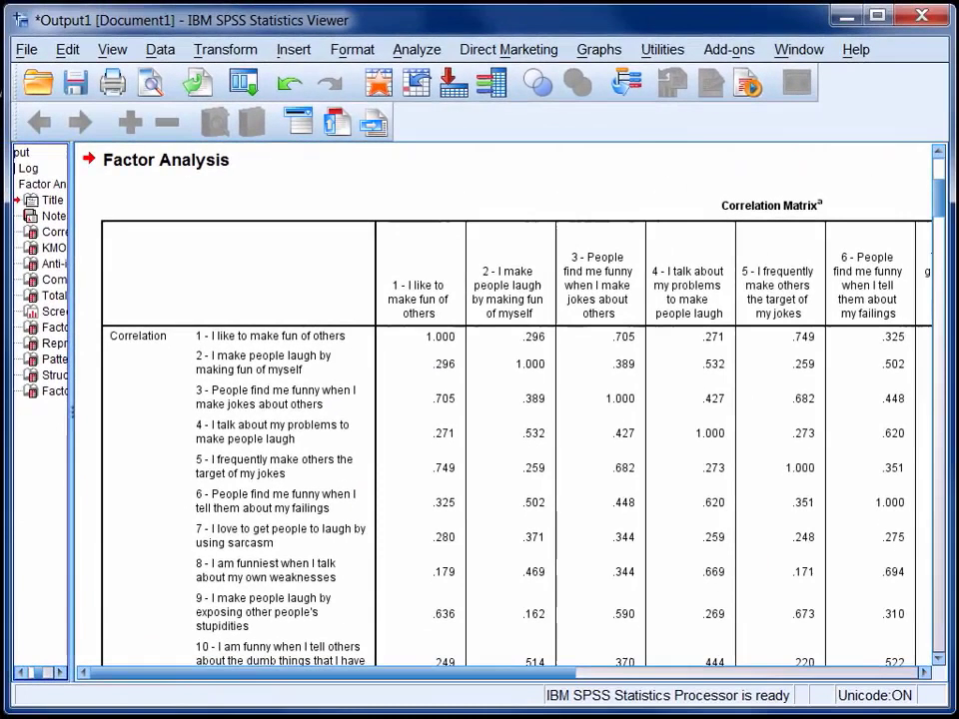